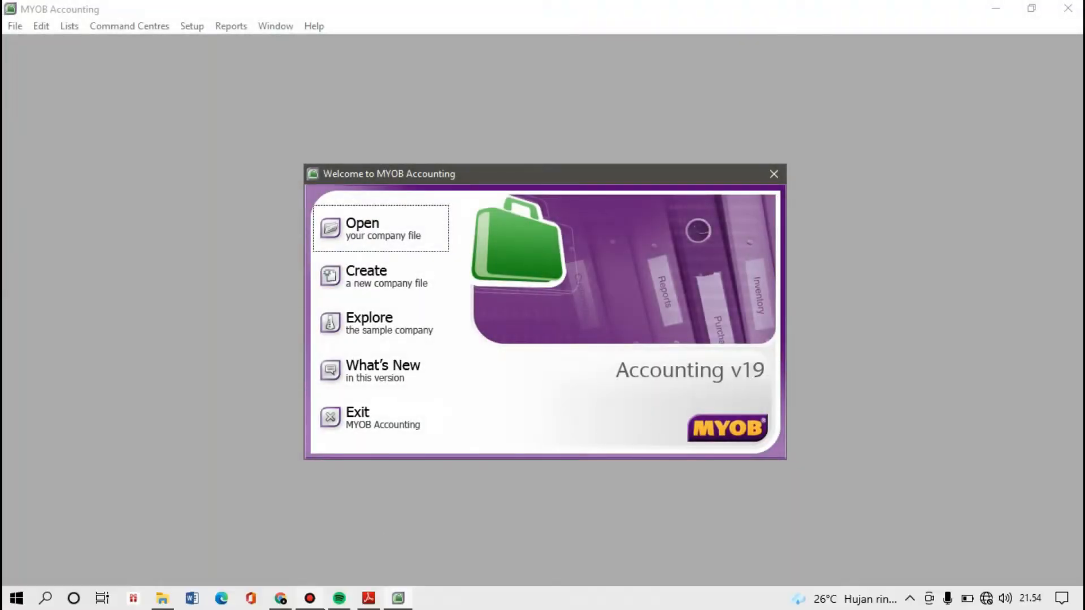
- Review the case study PDF's financial year, 13th period and company information requirements
mouse_move(368, 598)
click(376, 559)
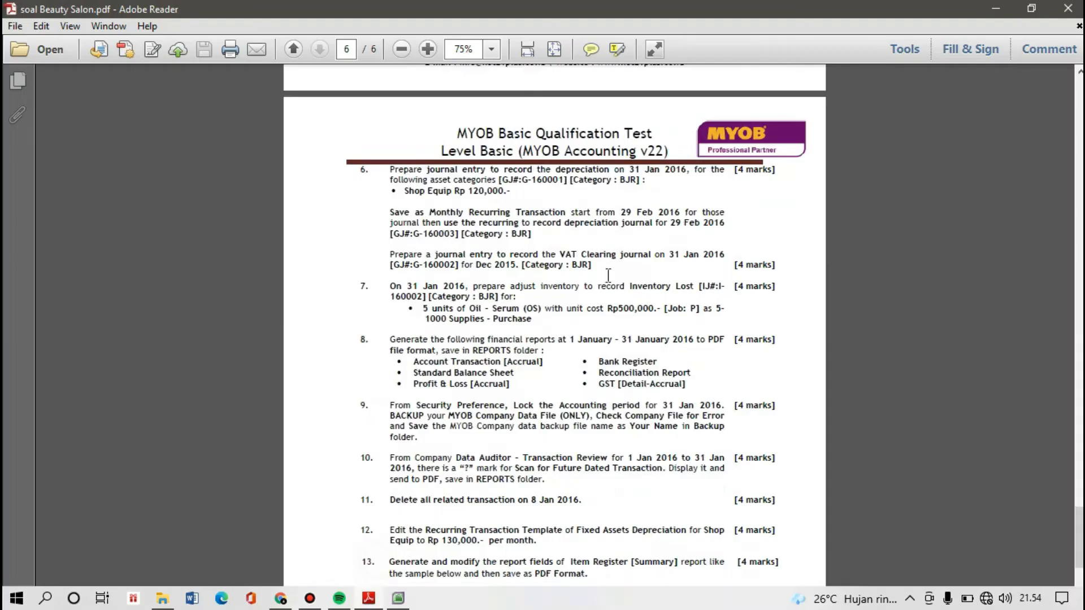
scroll(687, 289, up, 15)
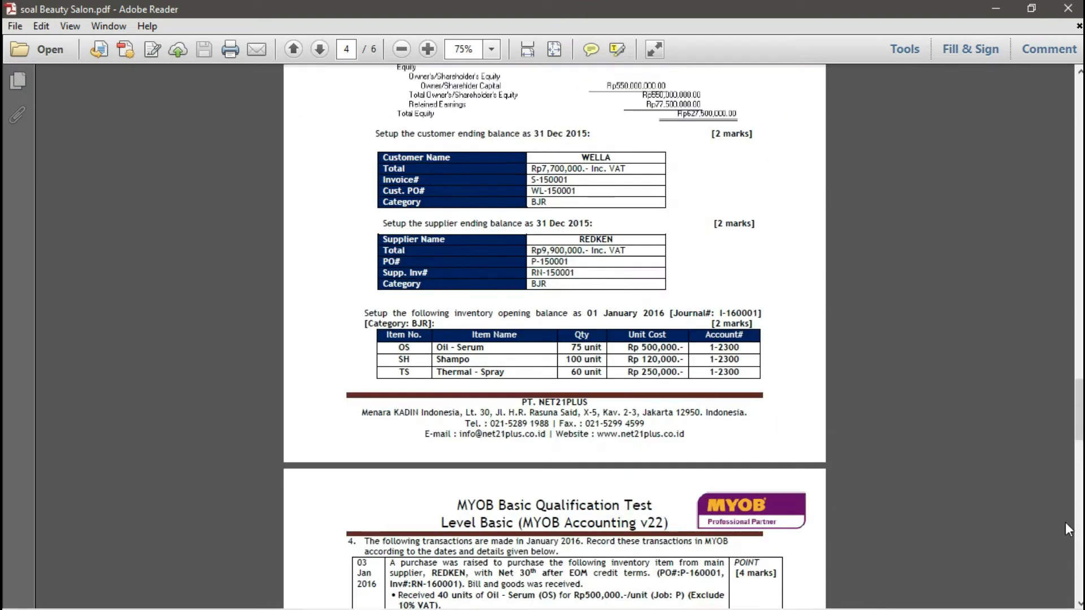
drag(1079, 410, 1080, 196)
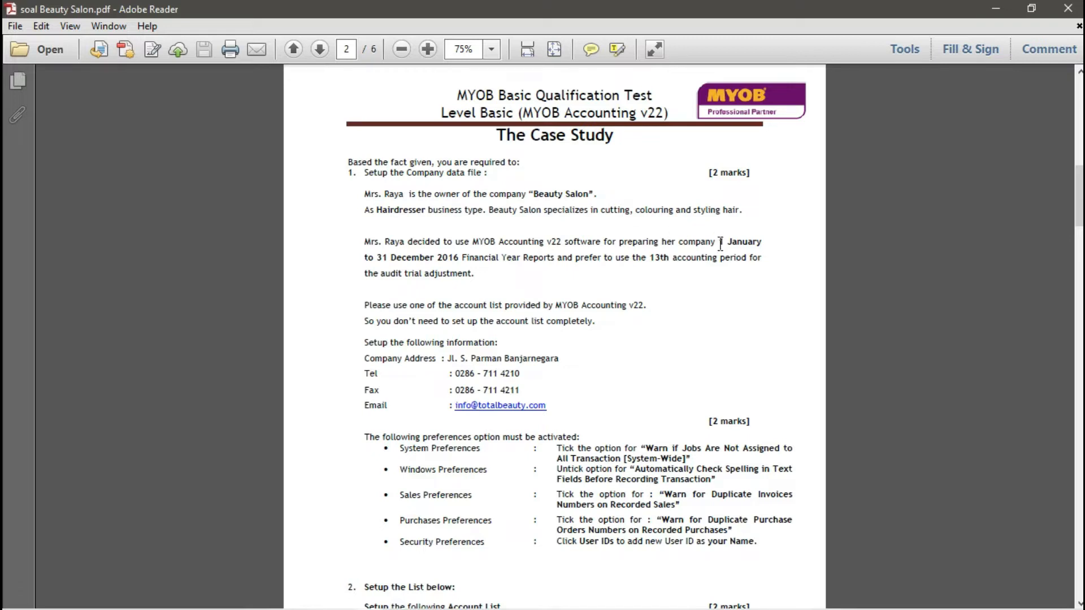
drag(720, 244, 755, 263)
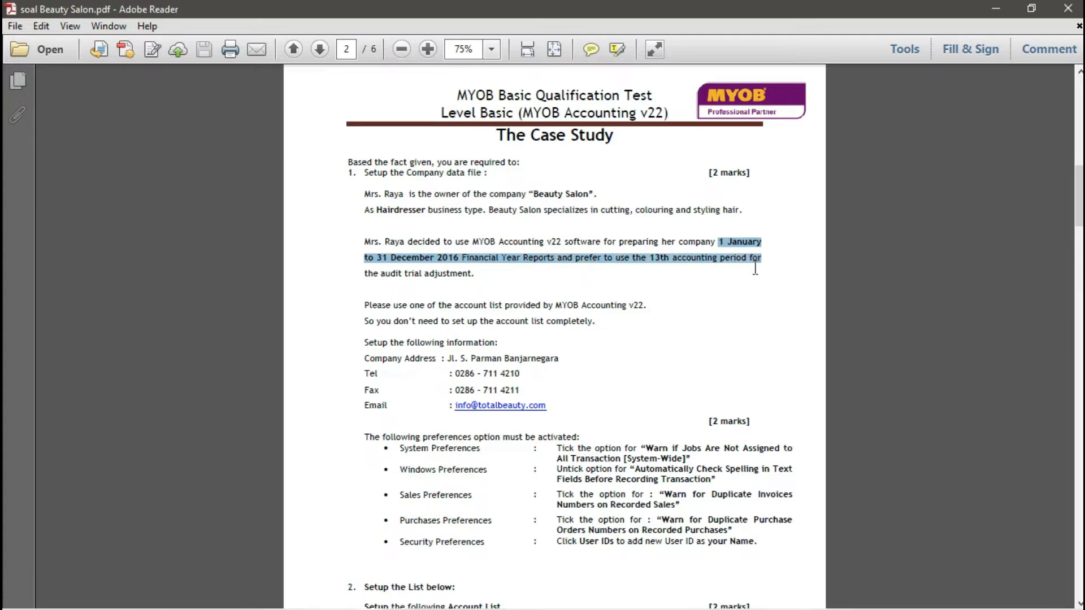
scroll(436, 360, down, 1)
scroll(387, 311, down, 1)
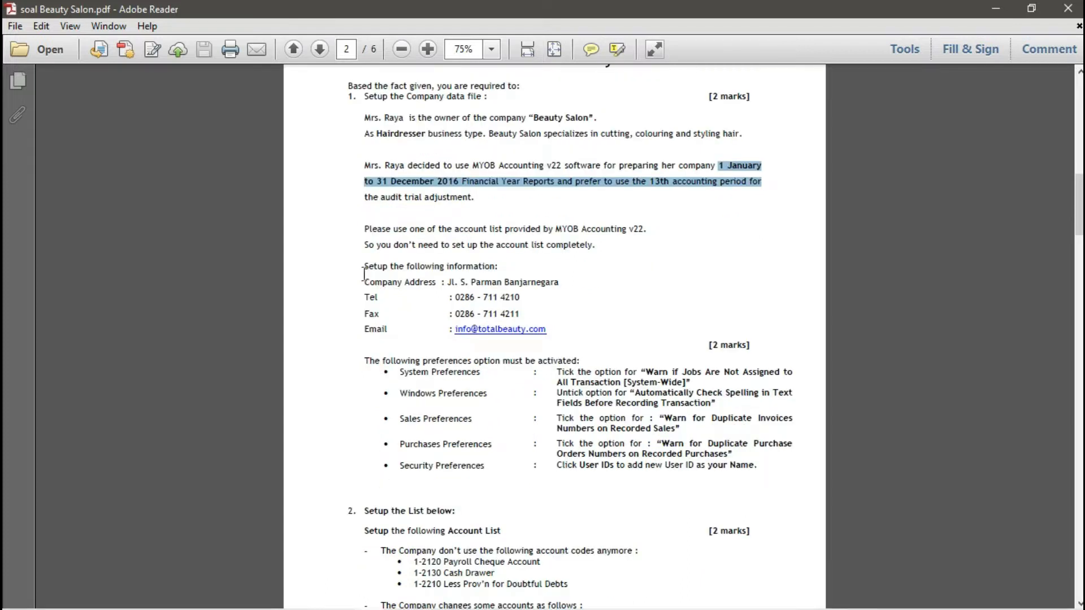
drag(365, 267, 421, 327)
click(405, 319)
scroll(409, 314, down, 3)
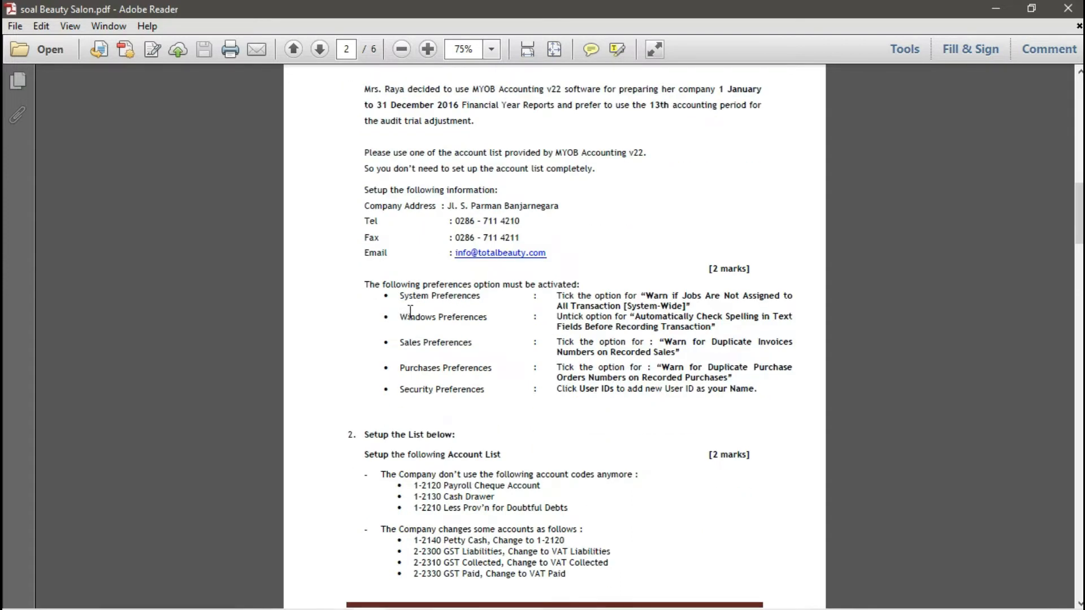
scroll(410, 310, down, 1)
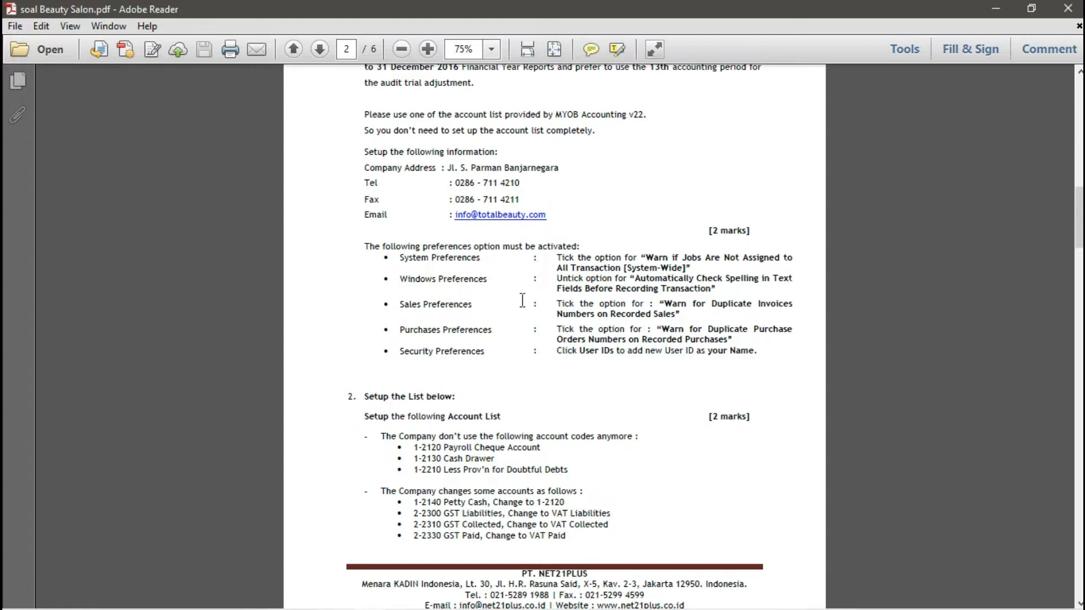
scroll(522, 300, down, 2)
scroll(523, 303, up, 7)
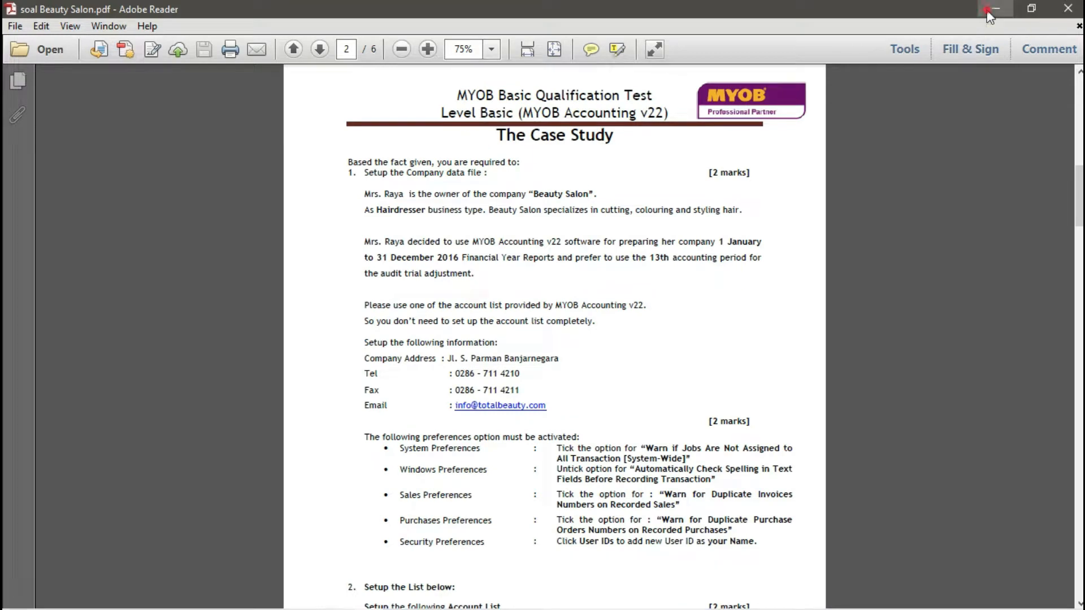
click(995, 9)
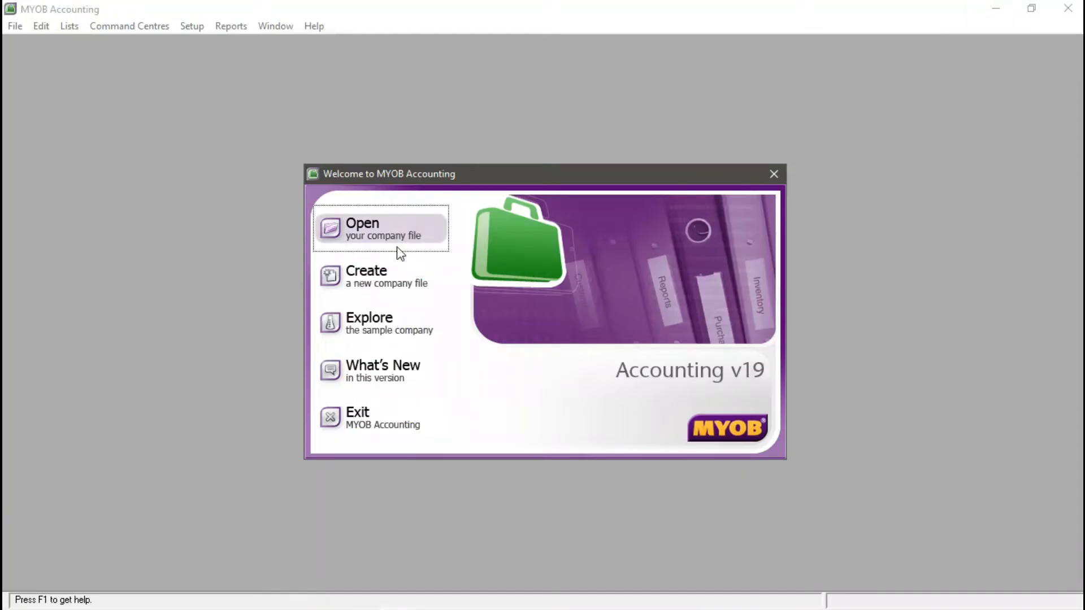
- Start a new company file and enter company name BEAUTY SALON with the company address
click(394, 266)
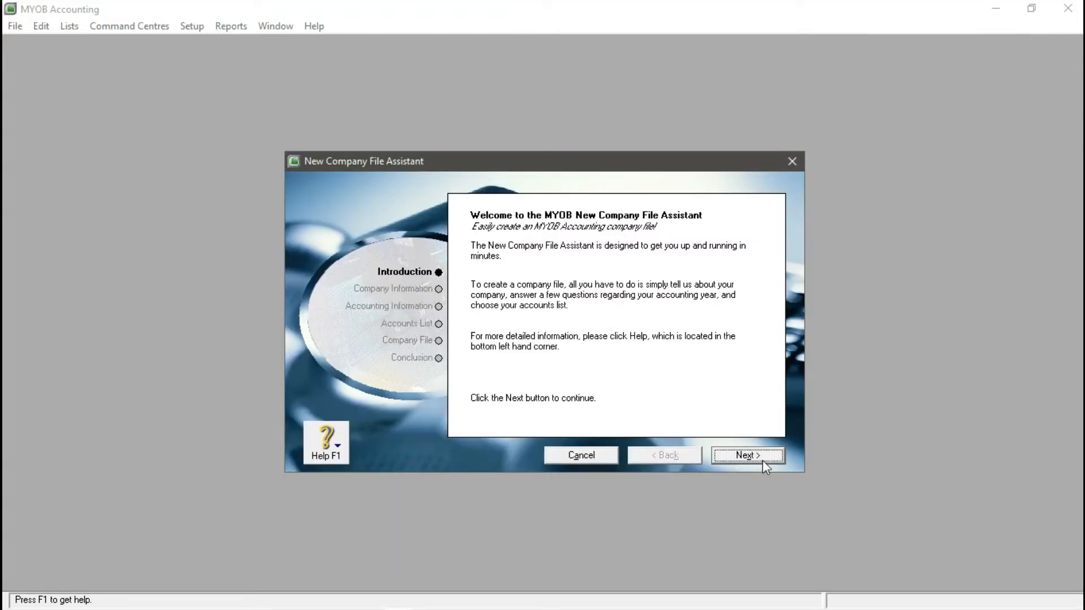
click(745, 455)
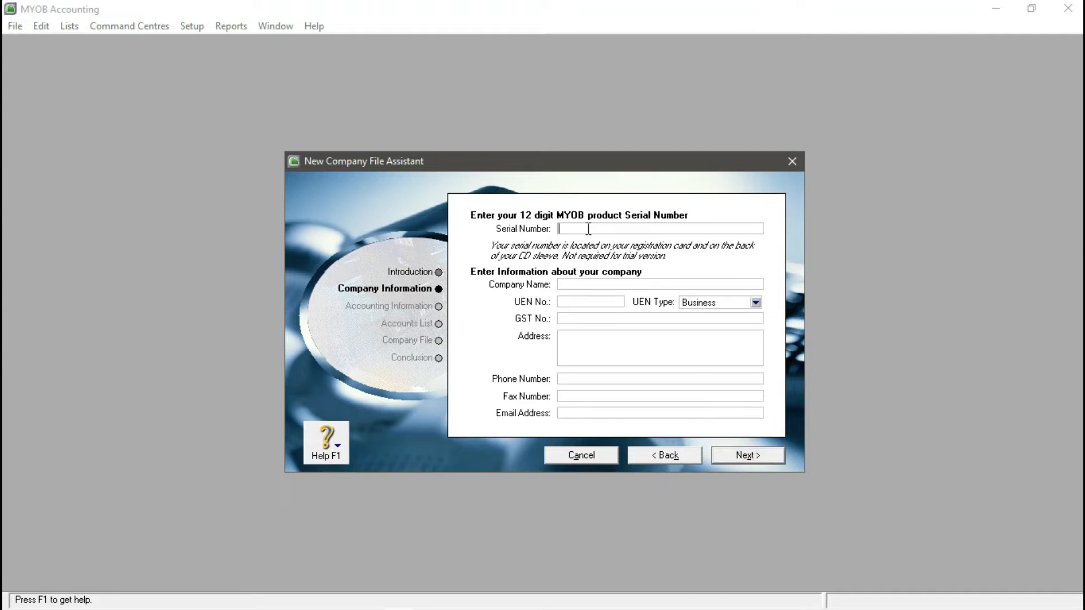
click(588, 228)
click(584, 285)
text(BEAUTY SALON)
click(580, 343)
text(JL. S. PARMAN)
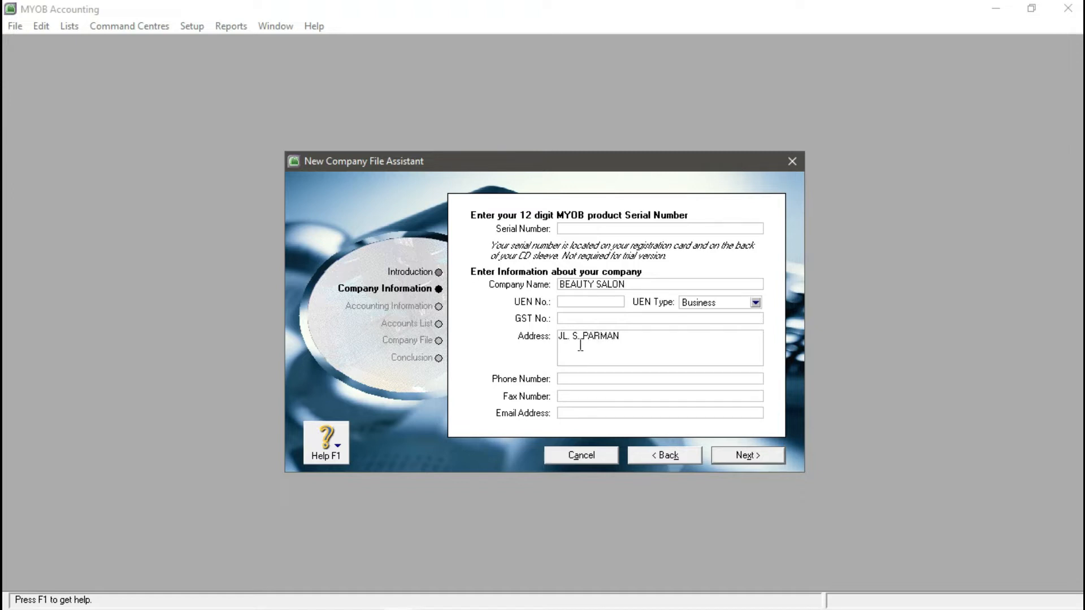
text( BANJARNEGARA)
- Fill in the salon's phone, fax and e-mail details and continue to accounting information
click(589, 379)
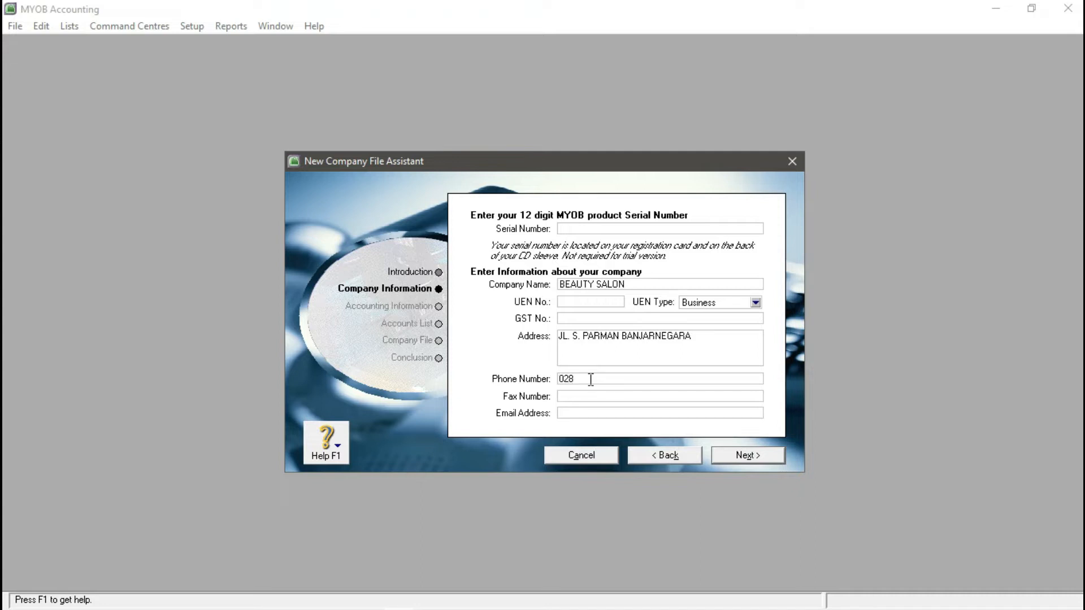
click(590, 397)
click(603, 414)
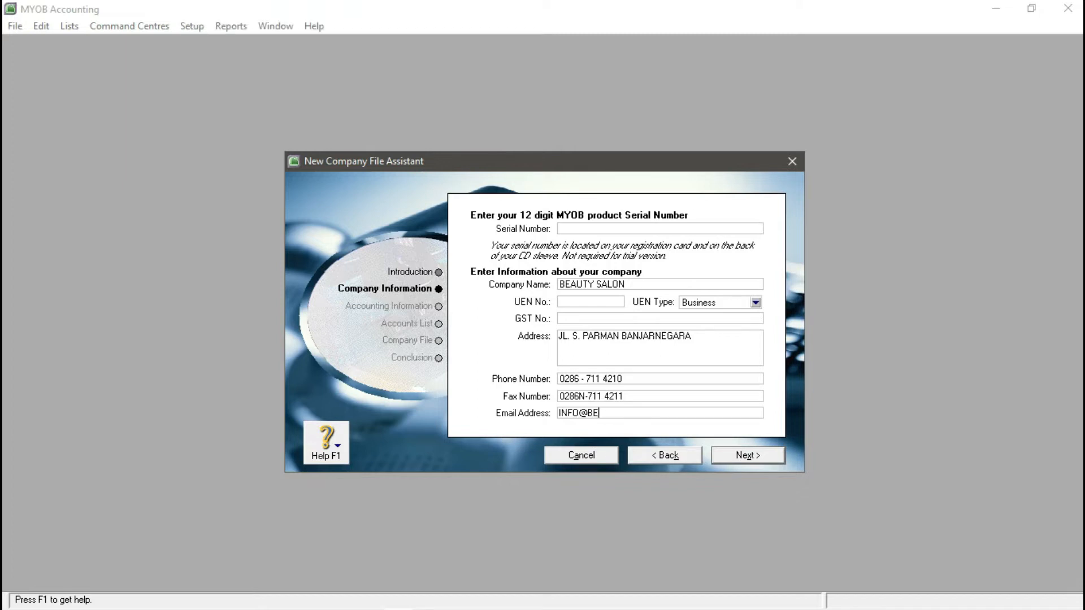
click(737, 449)
- Set financial year 2016 ending December, conversion month January, thirteen periods, and confirm
click(718, 265)
double_click(718, 266)
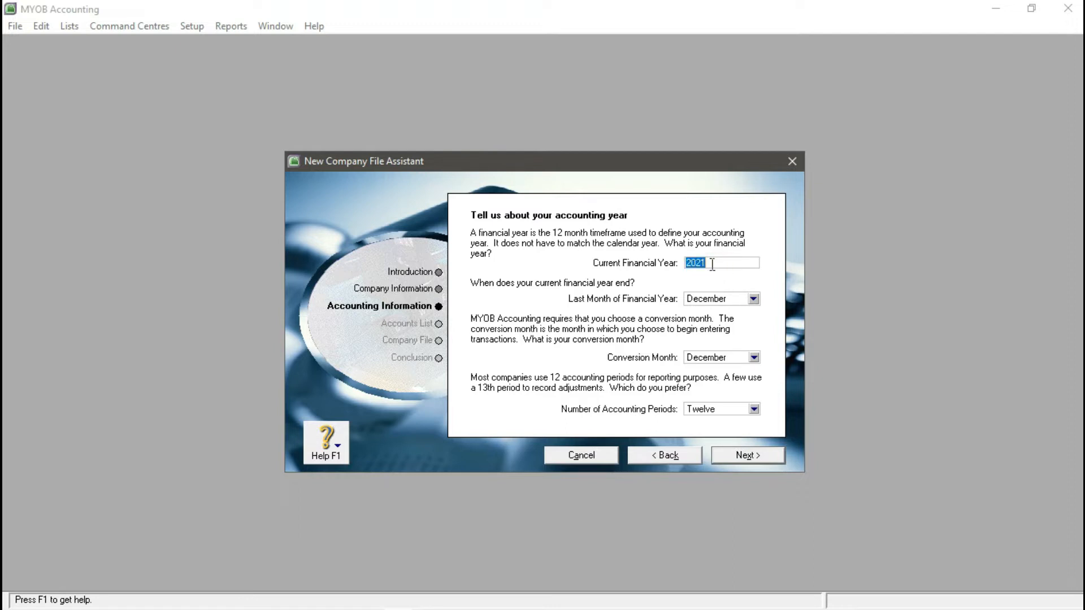
text(2016)
click(752, 299)
click(721, 428)
click(754, 357)
click(713, 372)
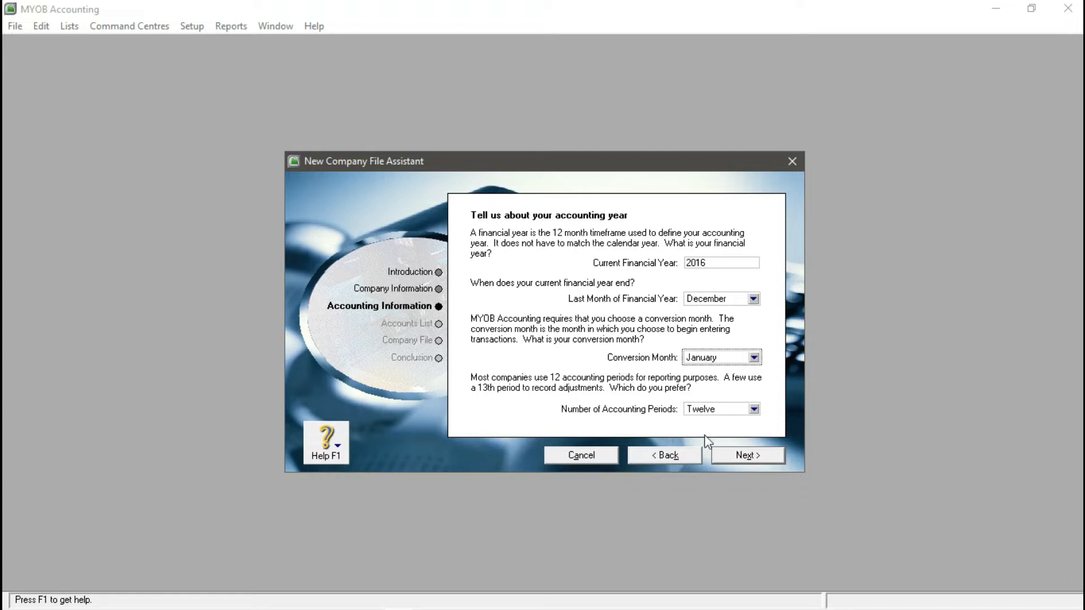
click(754, 409)
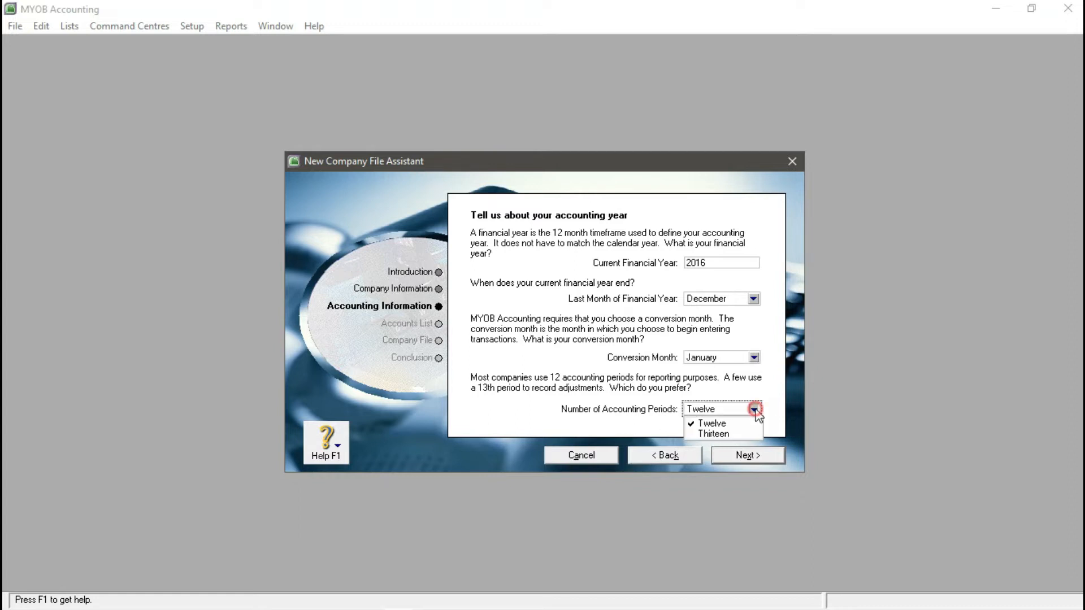
click(720, 434)
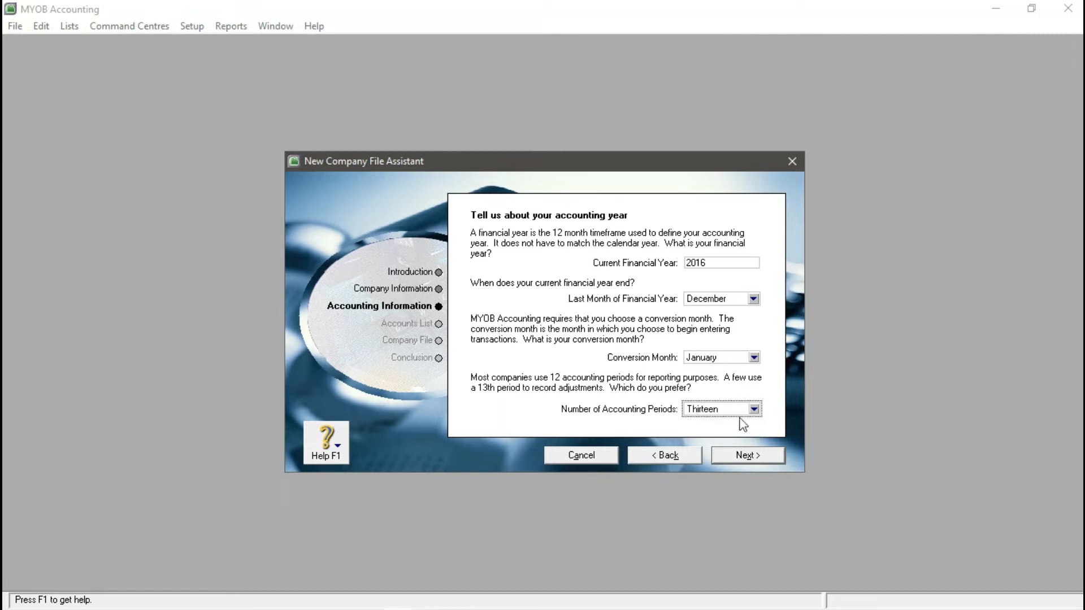
click(731, 264)
click(755, 457)
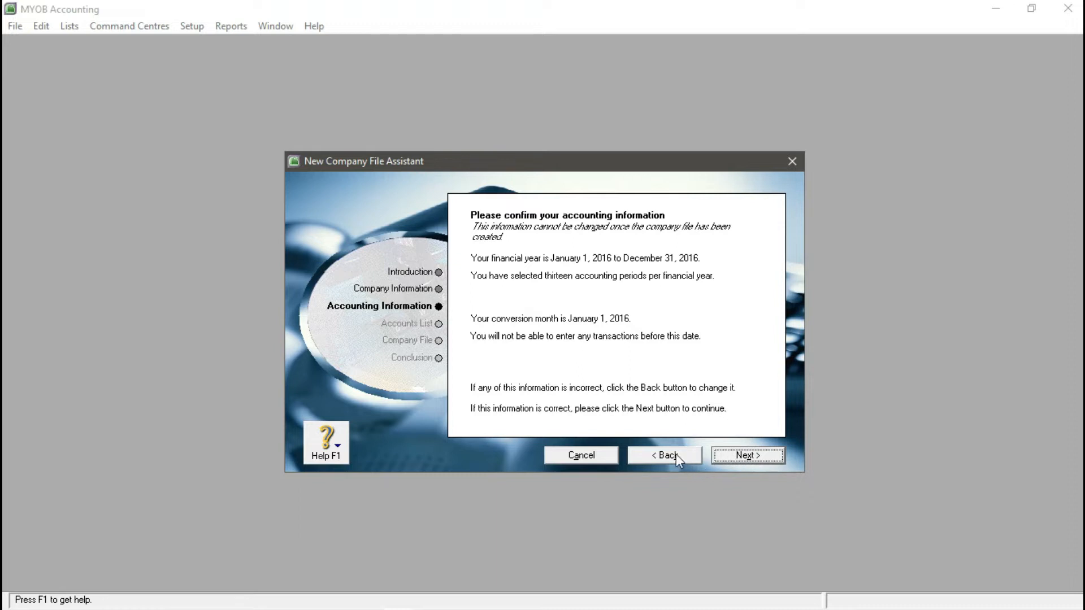
click(743, 456)
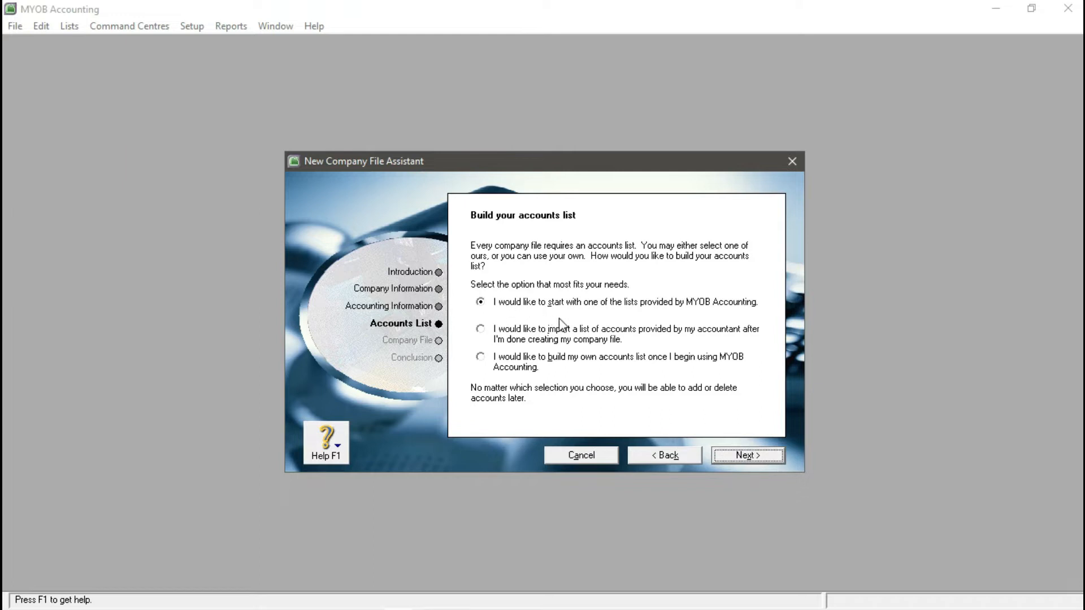
- Start from a provided accounts list and choose Hairdresser from all industries' business types
click(480, 303)
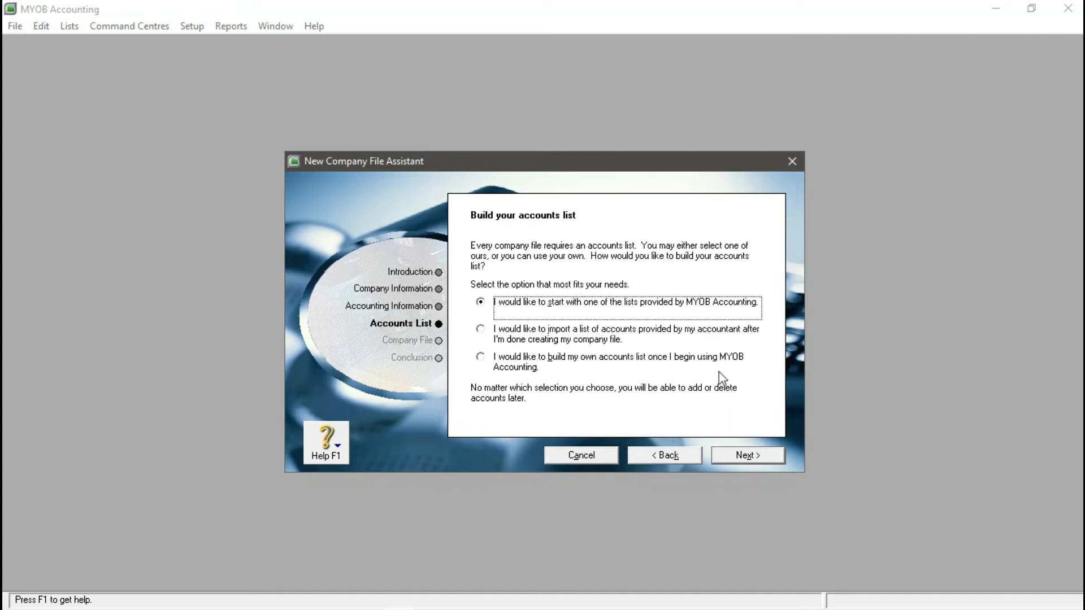
click(734, 467)
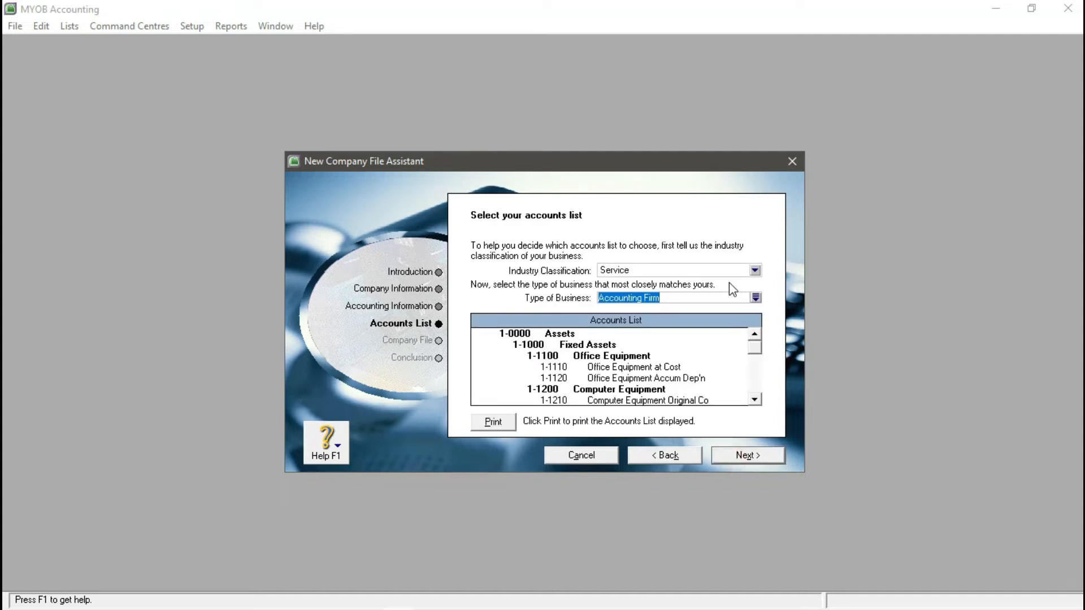
click(755, 270)
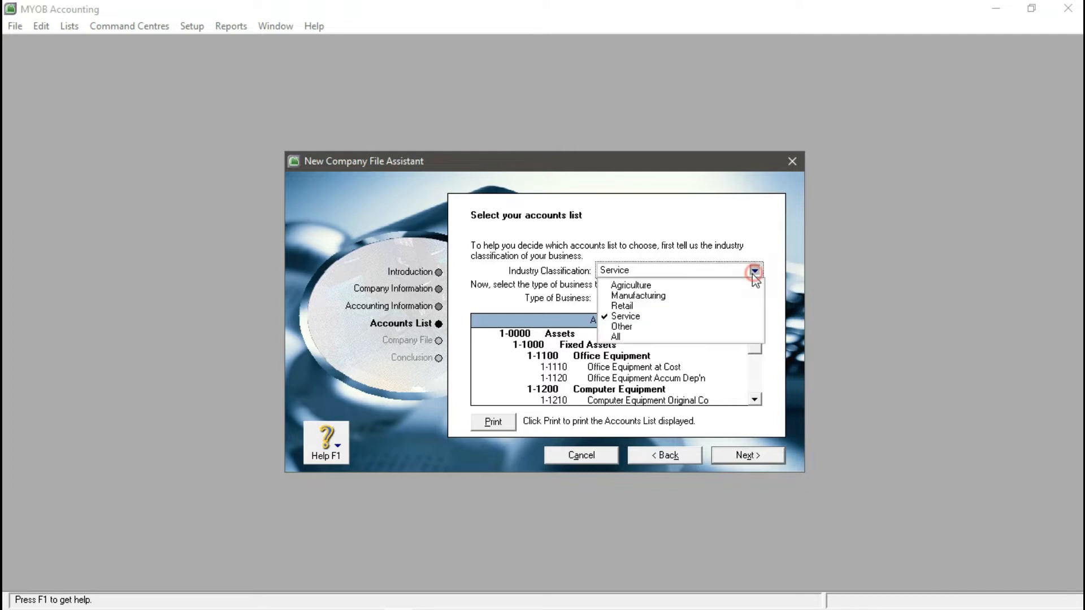
click(633, 336)
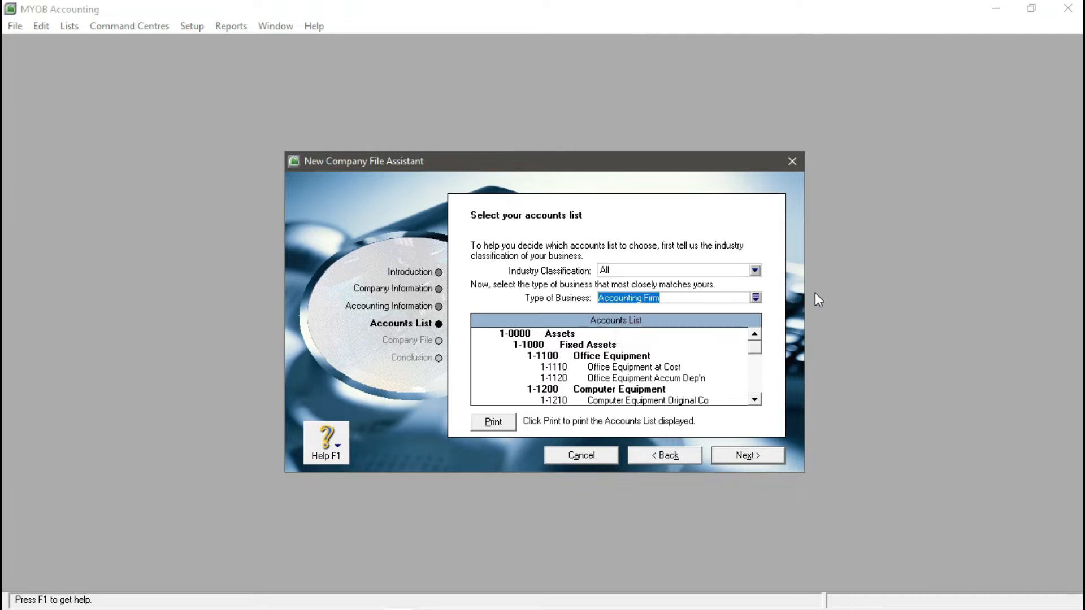
click(755, 297)
scroll(511, 308, down, 3)
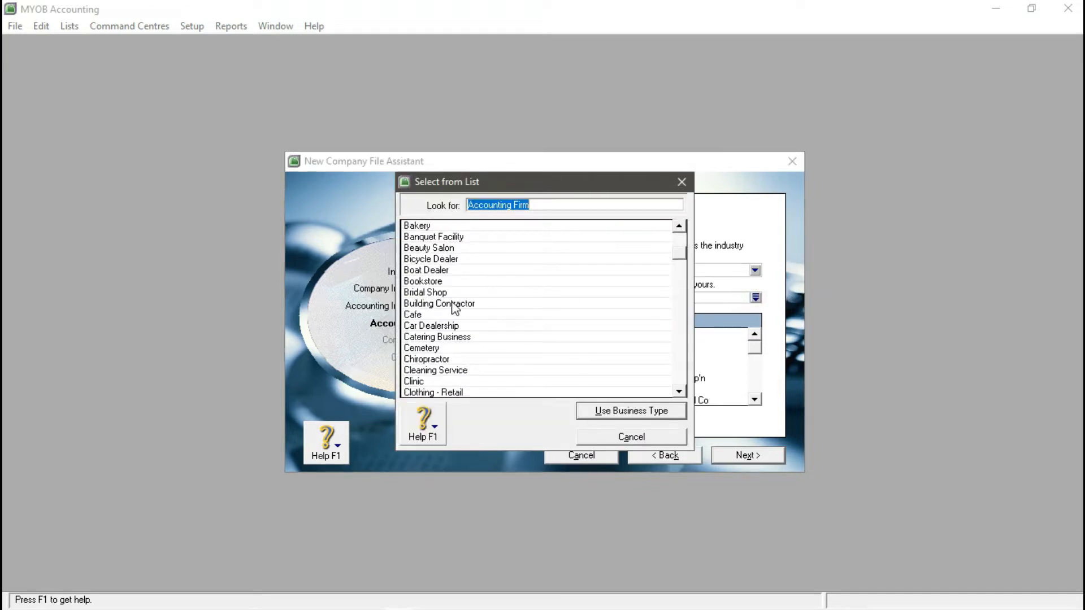
scroll(452, 308, down, 8)
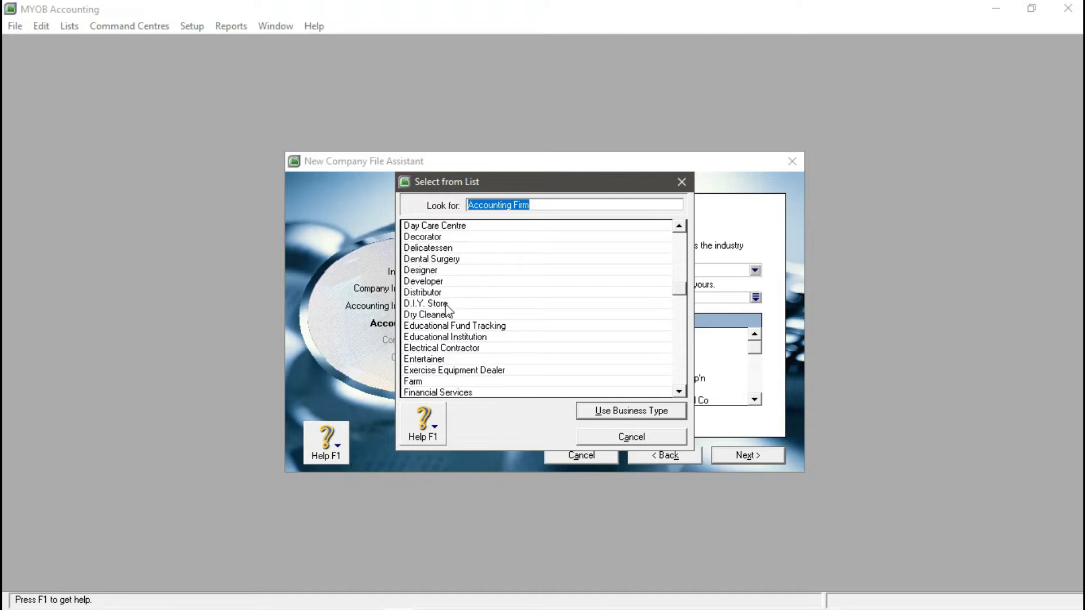
click(433, 258)
scroll(436, 331, down, 2)
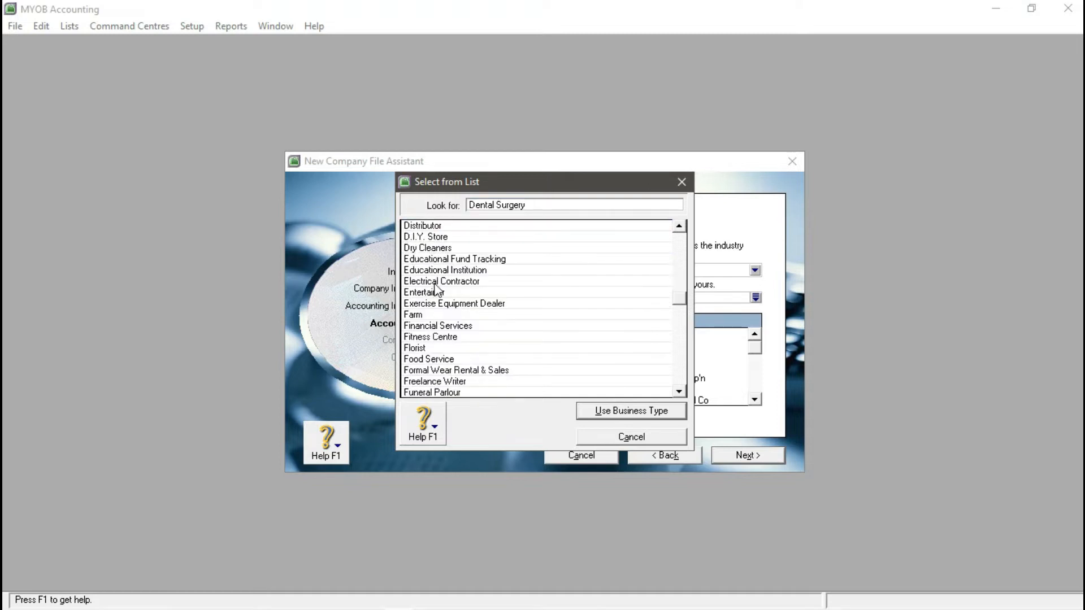
scroll(436, 294, up, 2)
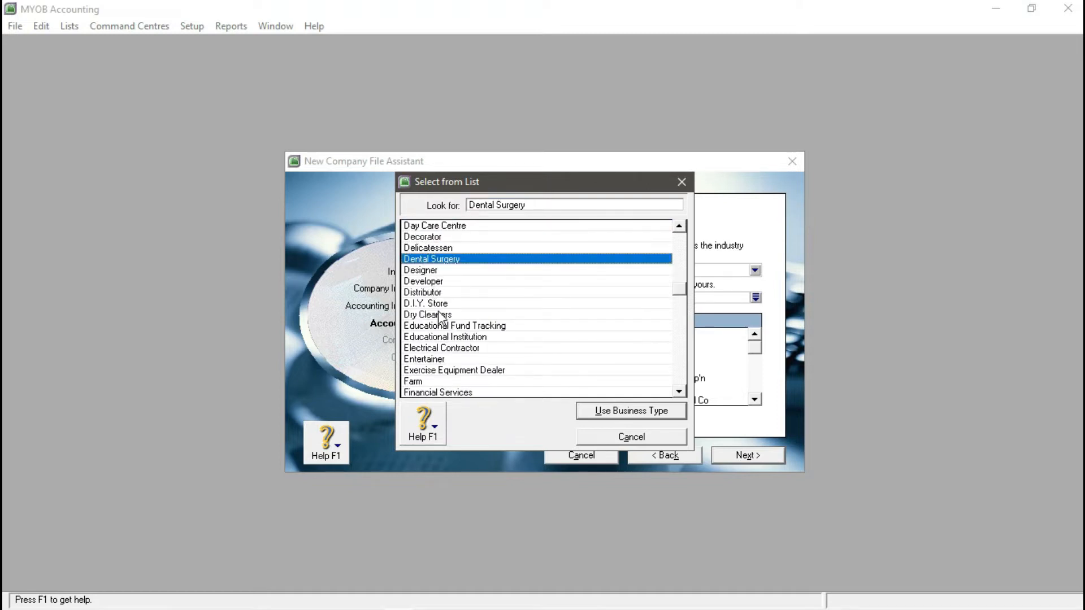
scroll(441, 328, down, 4)
scroll(442, 339, down, 1)
scroll(441, 339, up, 1)
scroll(442, 339, down, 2)
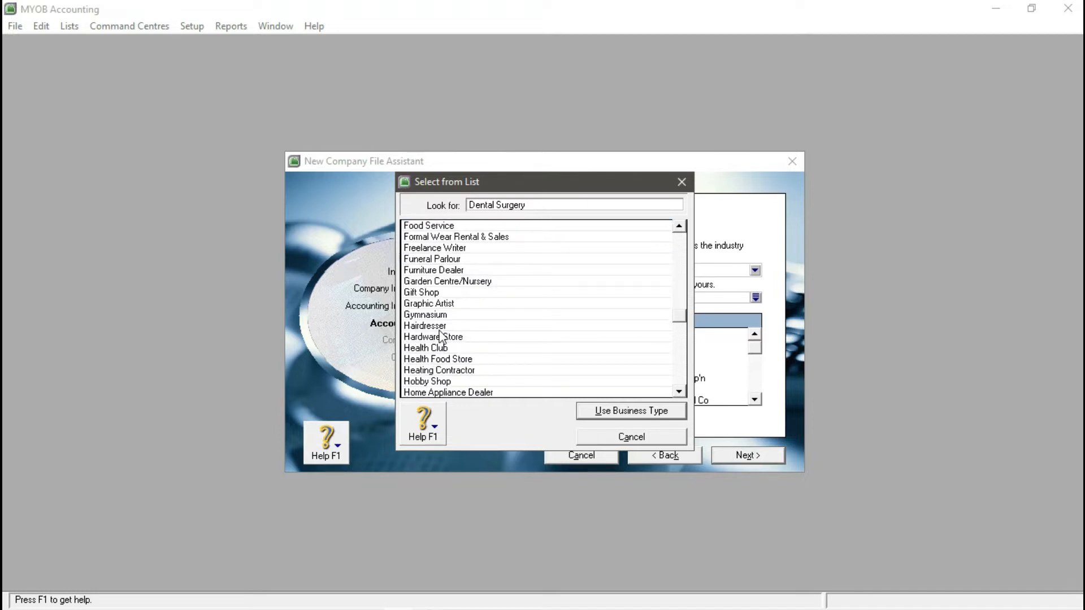
click(440, 327)
click(649, 411)
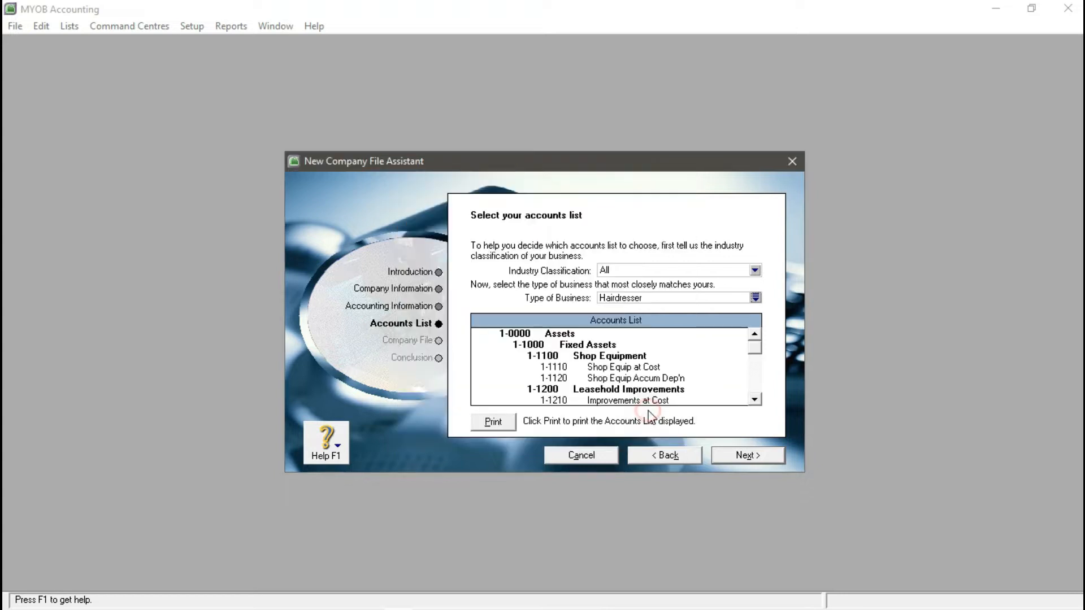
- Review the Hairdresser accounts list and proceed to the company file step
drag(757, 347, 716, 367)
scroll(651, 373, down, 4)
scroll(651, 373, up, 3)
scroll(650, 373, down, 7)
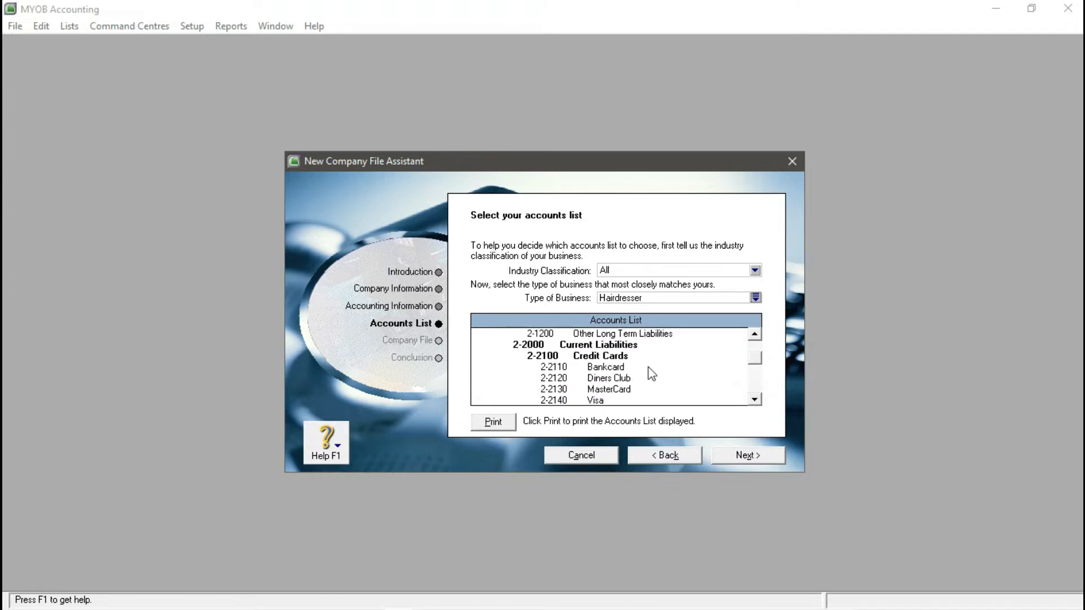
scroll(645, 368, up, 7)
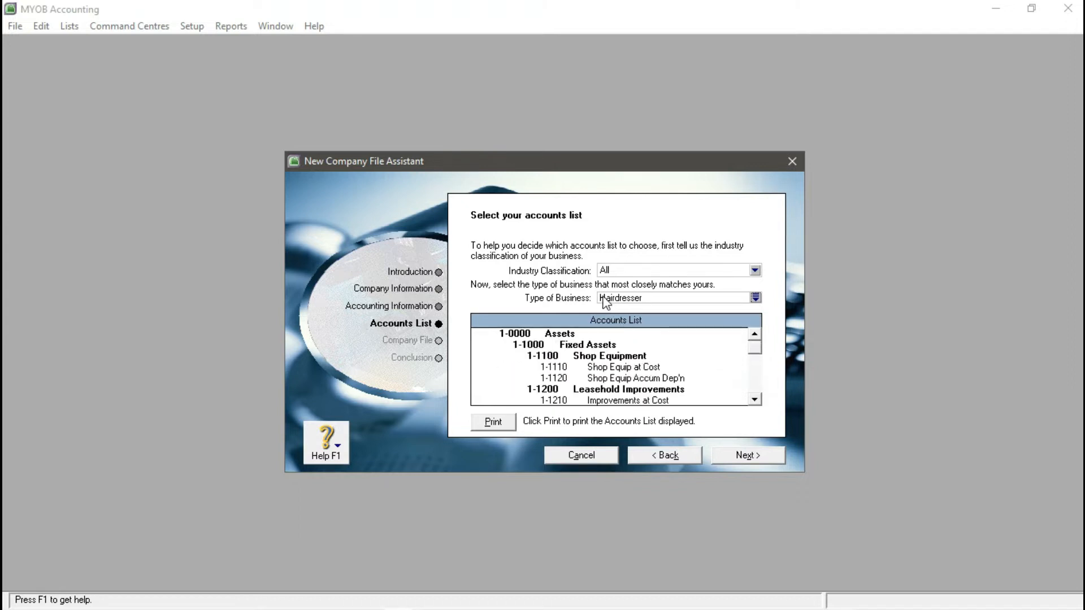
click(747, 456)
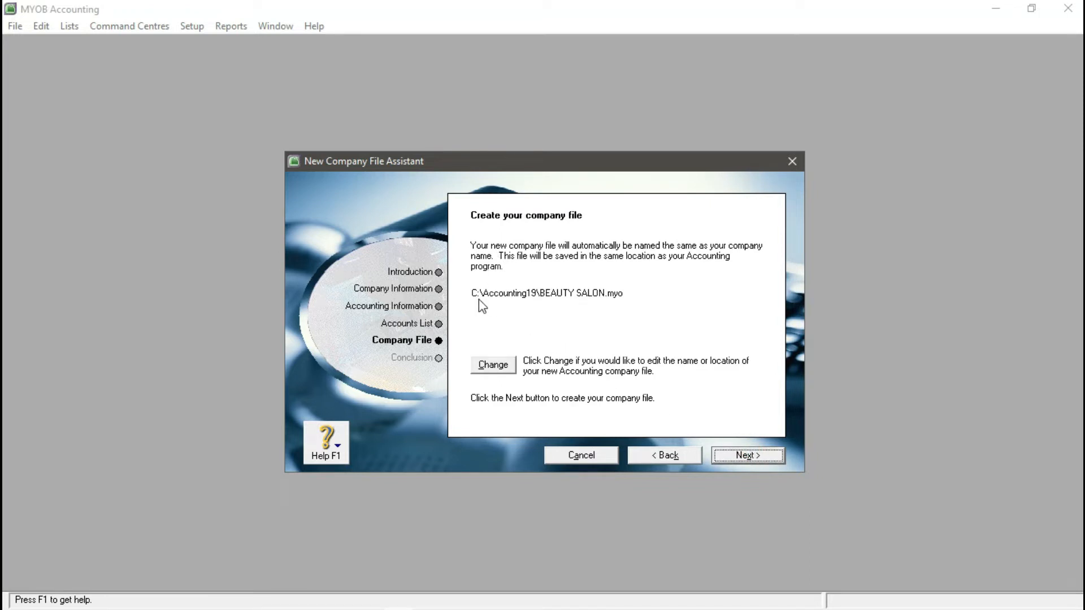
- Change the company file's save location to the MYOB folder on drive D:
click(509, 365)
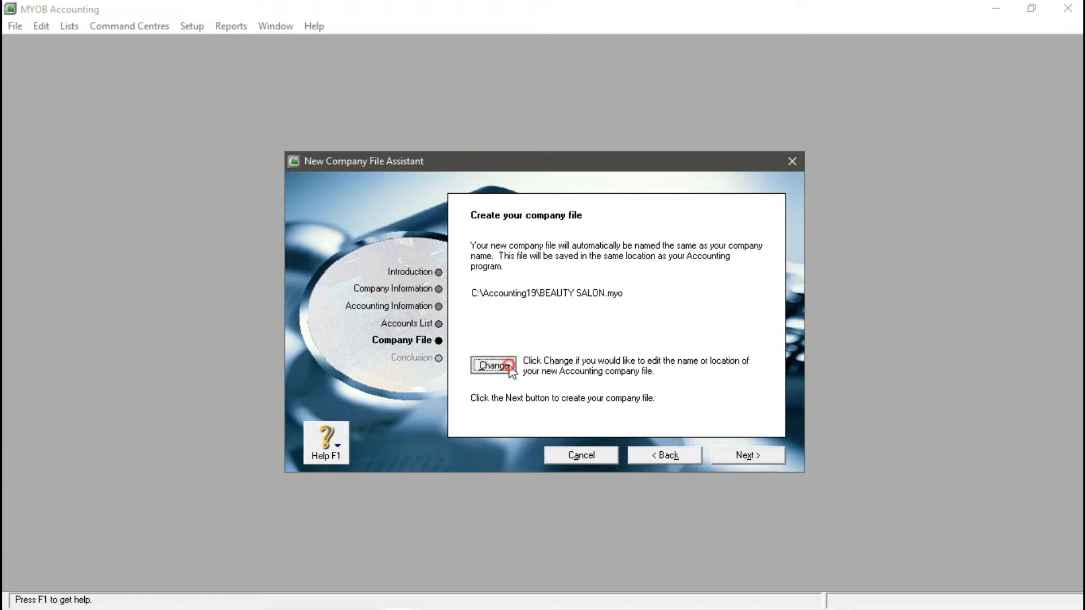
drag(403, 367, 405, 414)
click(394, 360)
drag(551, 186, 541, 95)
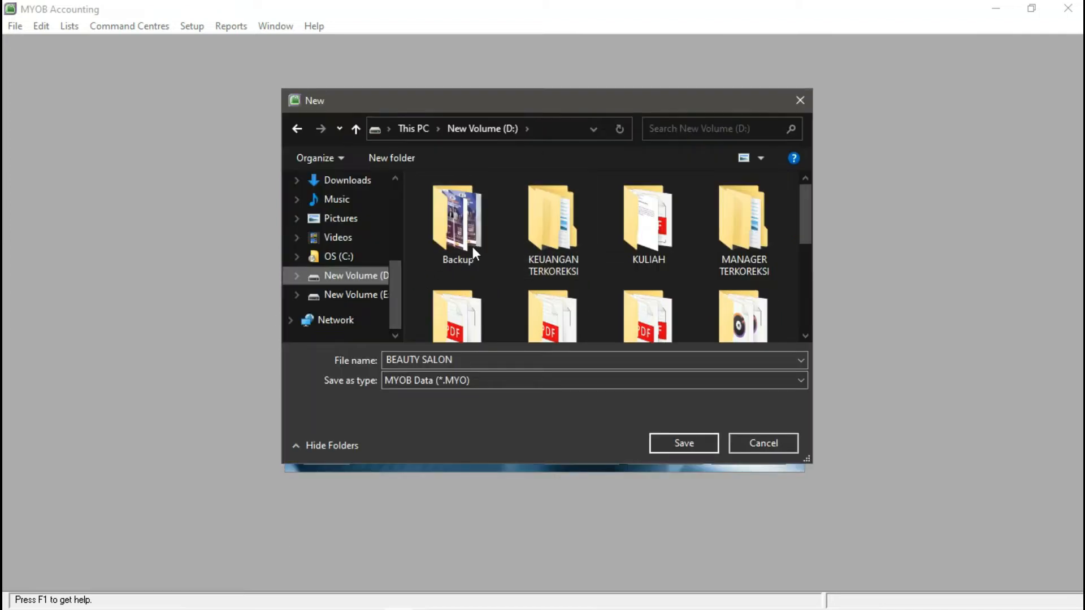
scroll(698, 242, down, 2)
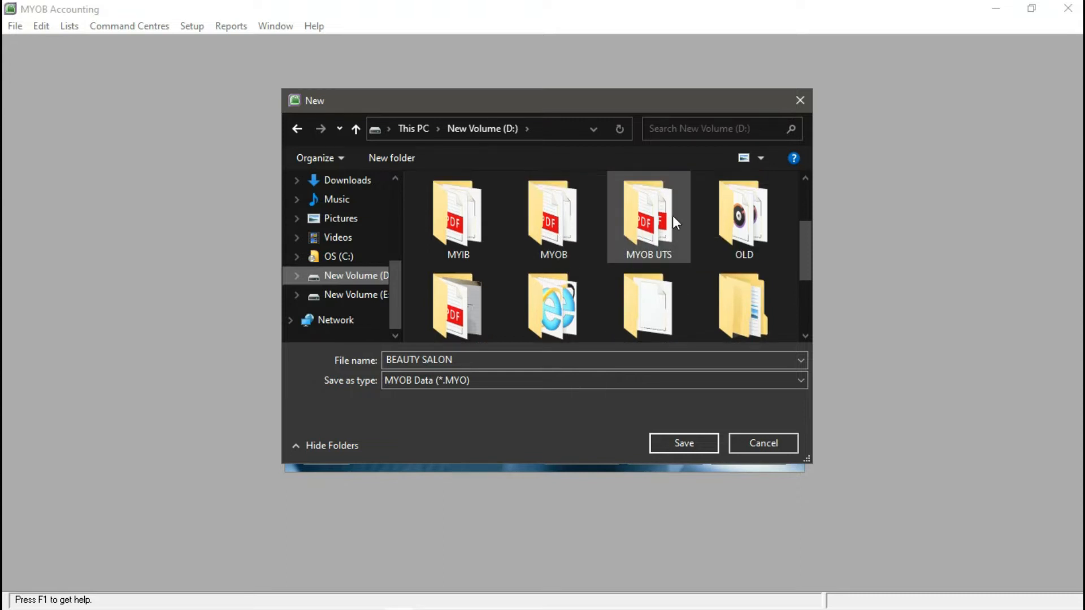
scroll(740, 235, down, 2)
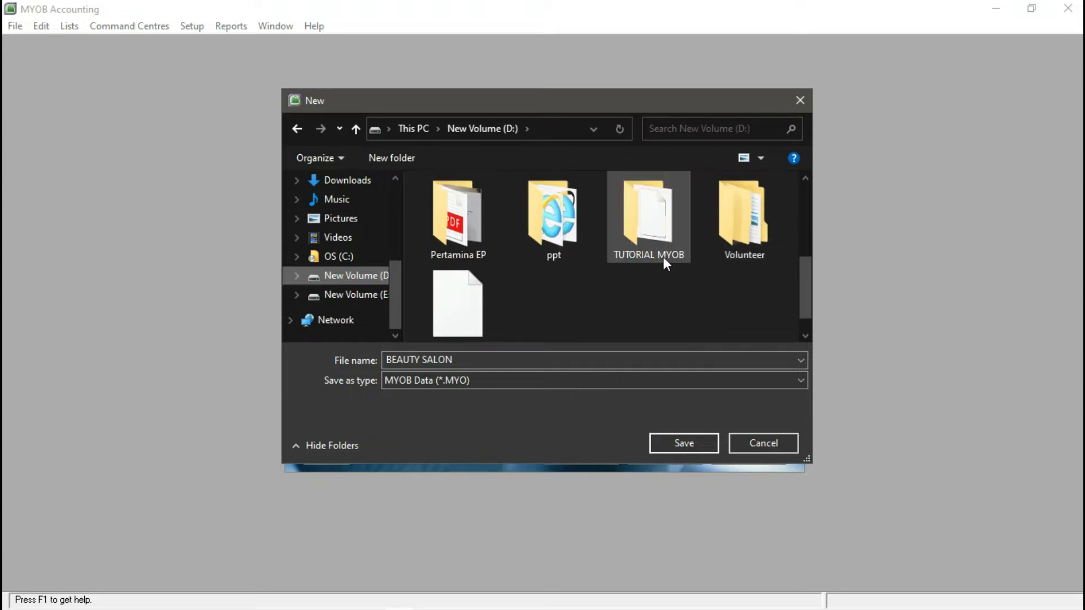
double_click(633, 226)
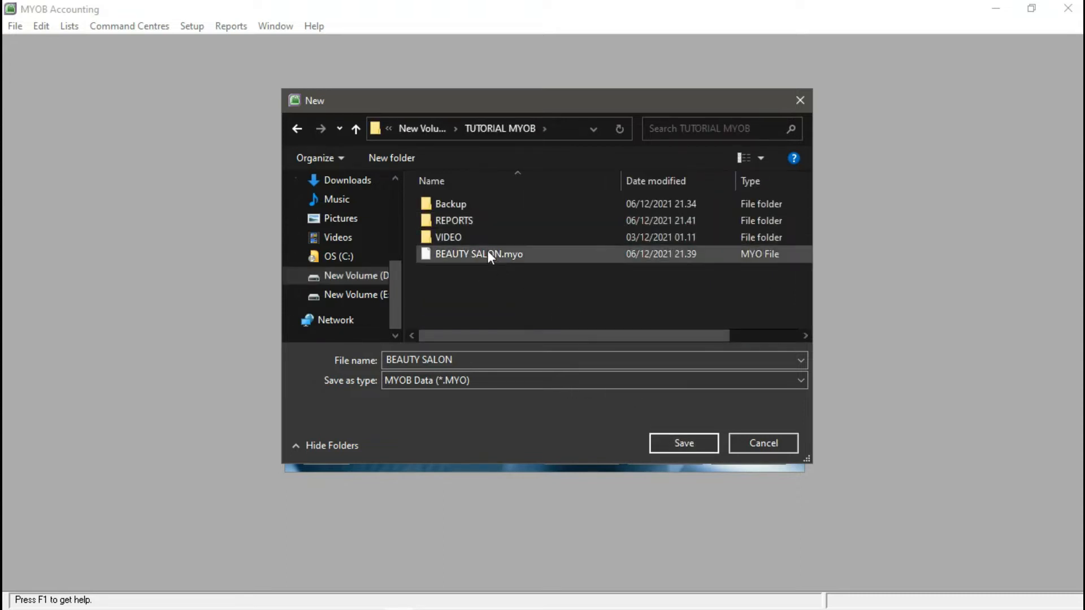
right_click(446, 293)
click(356, 129)
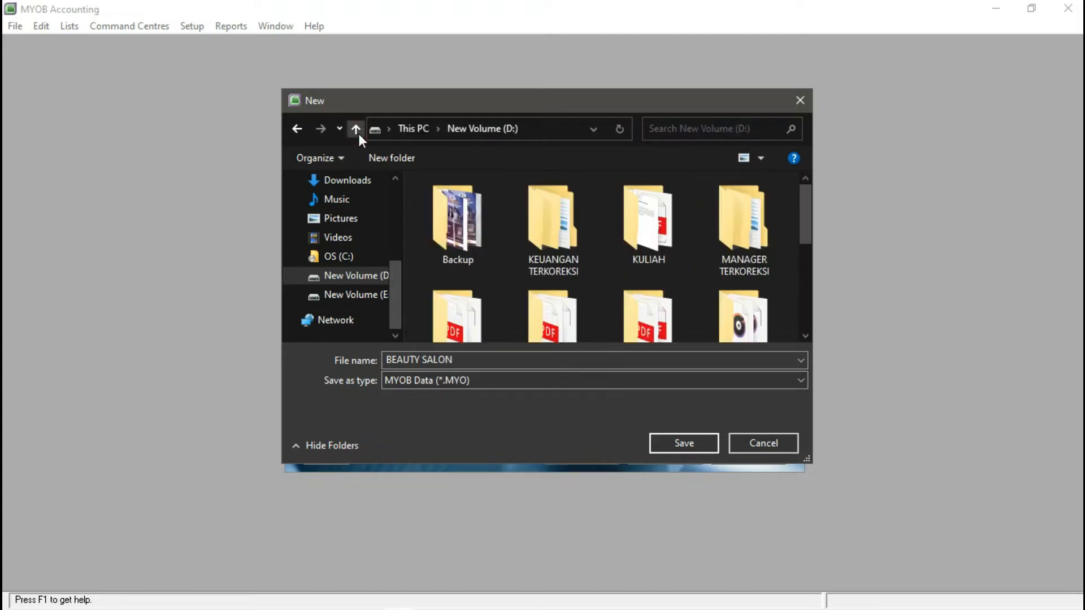
scroll(635, 276, down, 3)
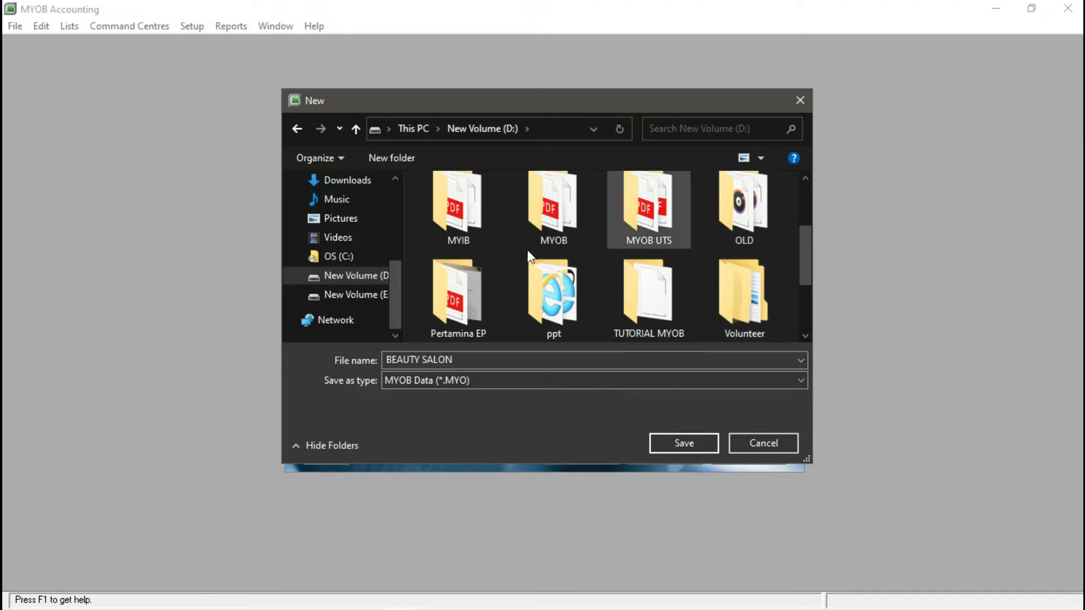
double_click(533, 229)
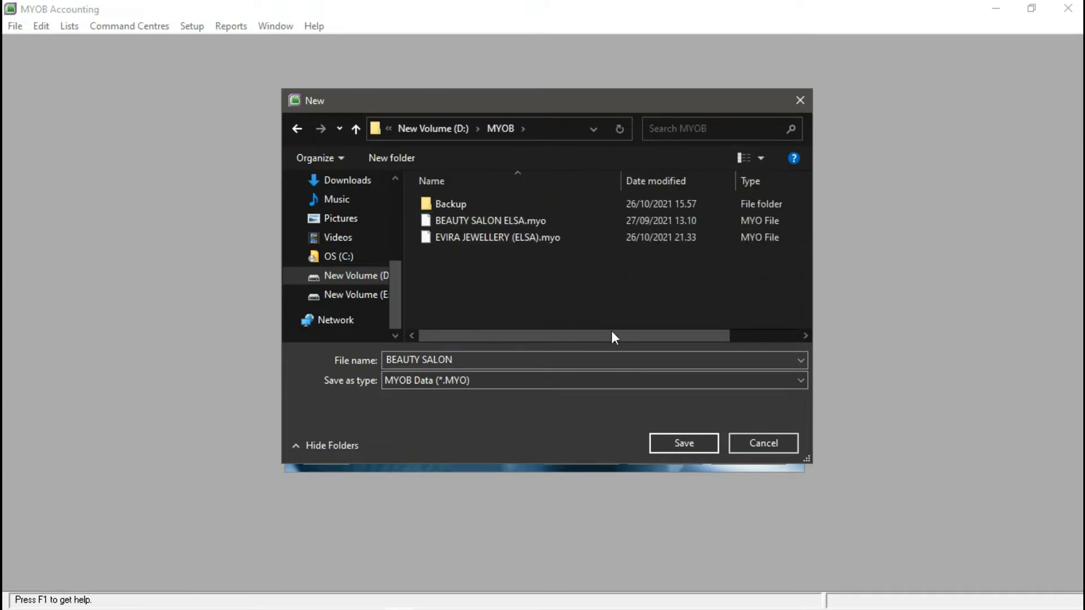
click(675, 443)
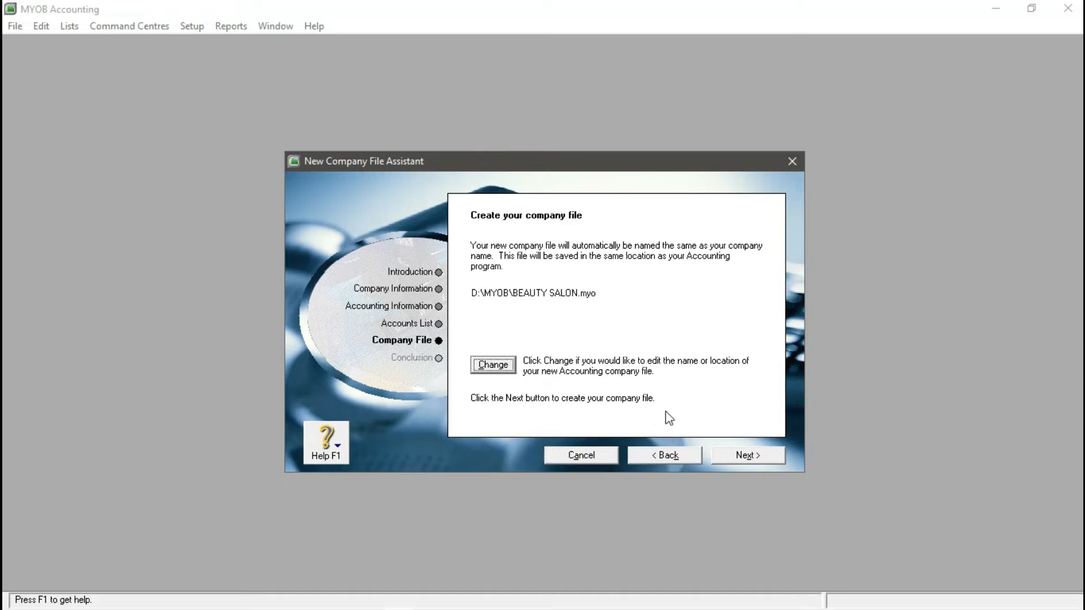
- Create the company file, close the easy setup assistant and maximize the Command Centre
click(736, 457)
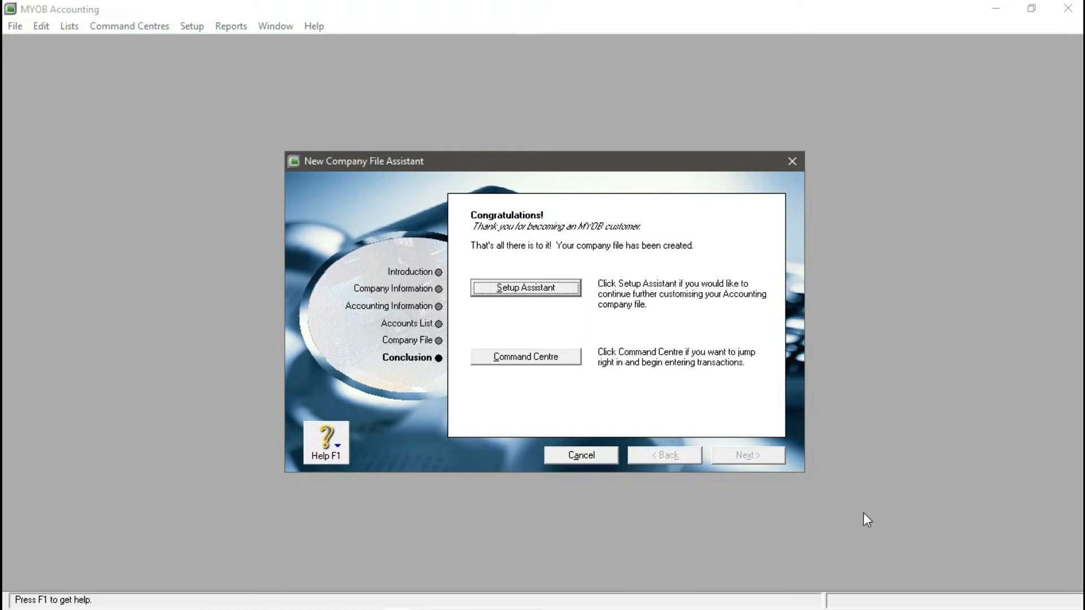
click(551, 292)
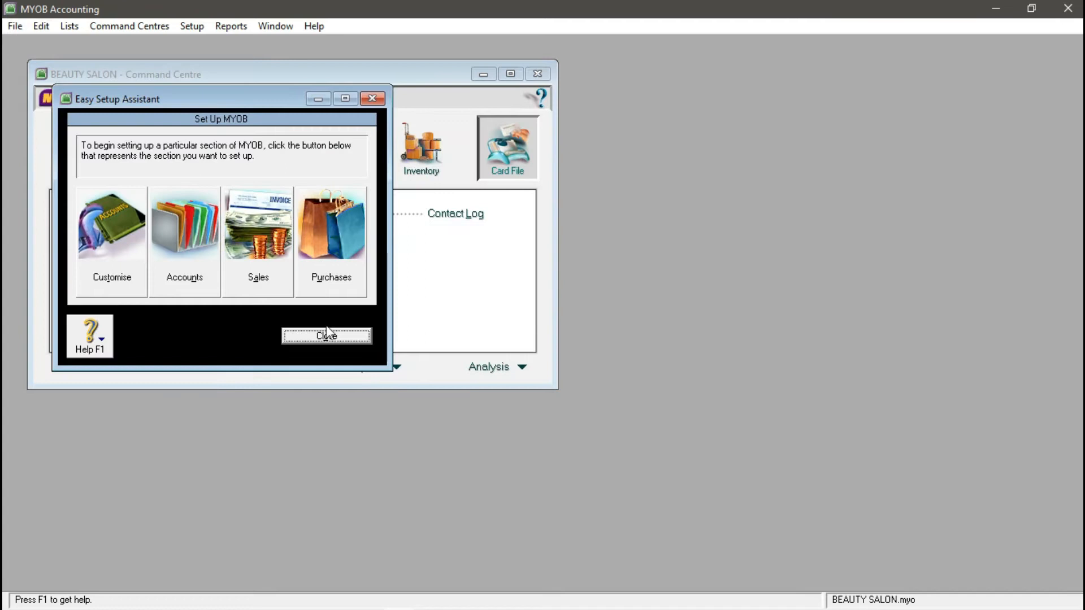
click(328, 333)
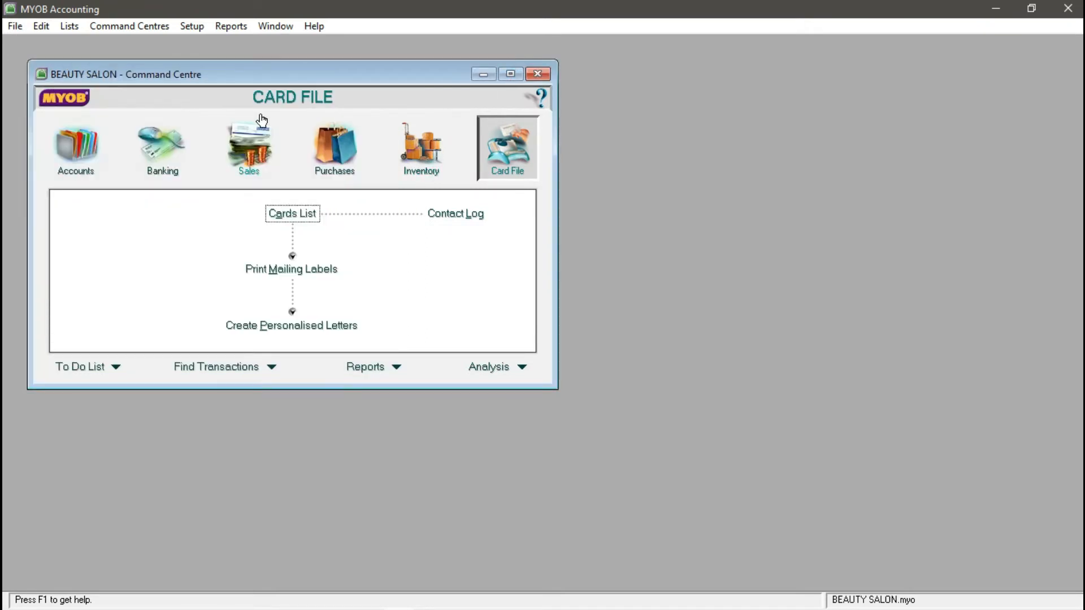
click(510, 74)
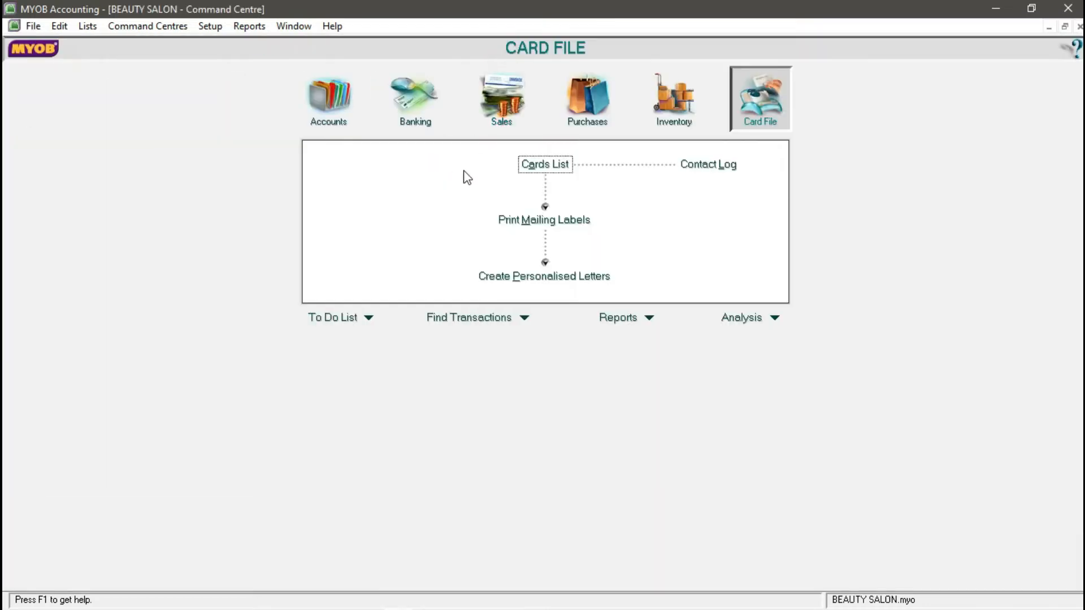
mouse_move(449, 608)
click(375, 600)
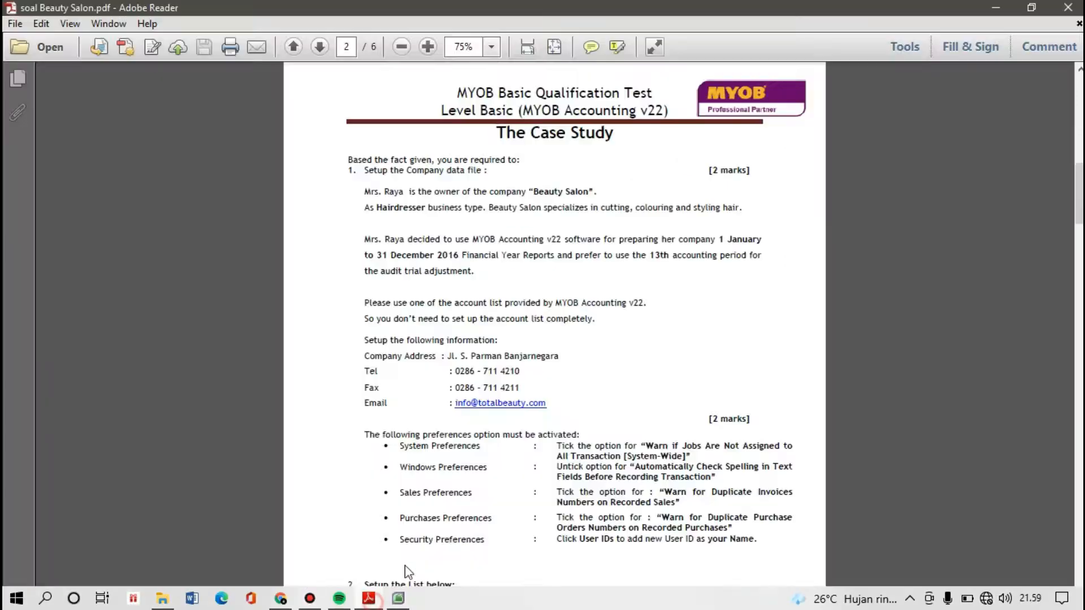
scroll(622, 367, down, 10)
scroll(416, 151, up, 4)
drag(362, 168, 533, 197)
click(556, 271)
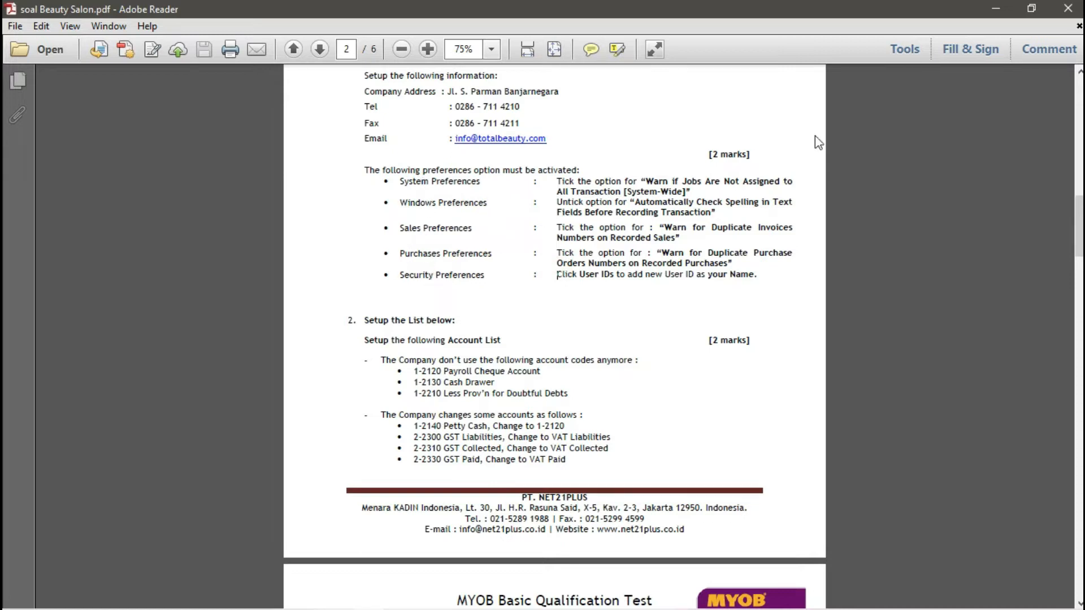
click(1004, 4)
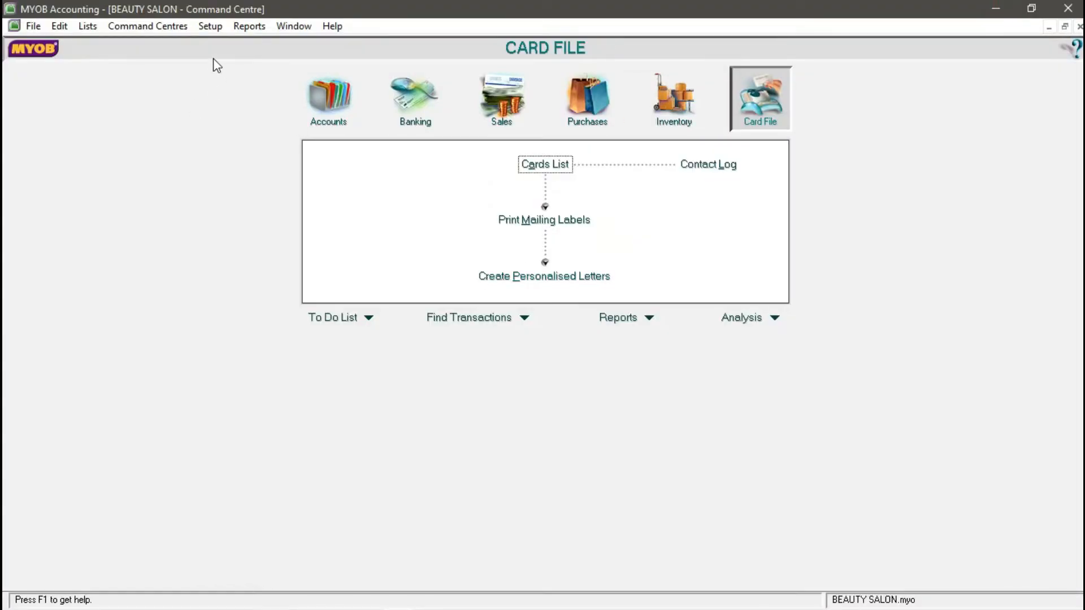
click(204, 26)
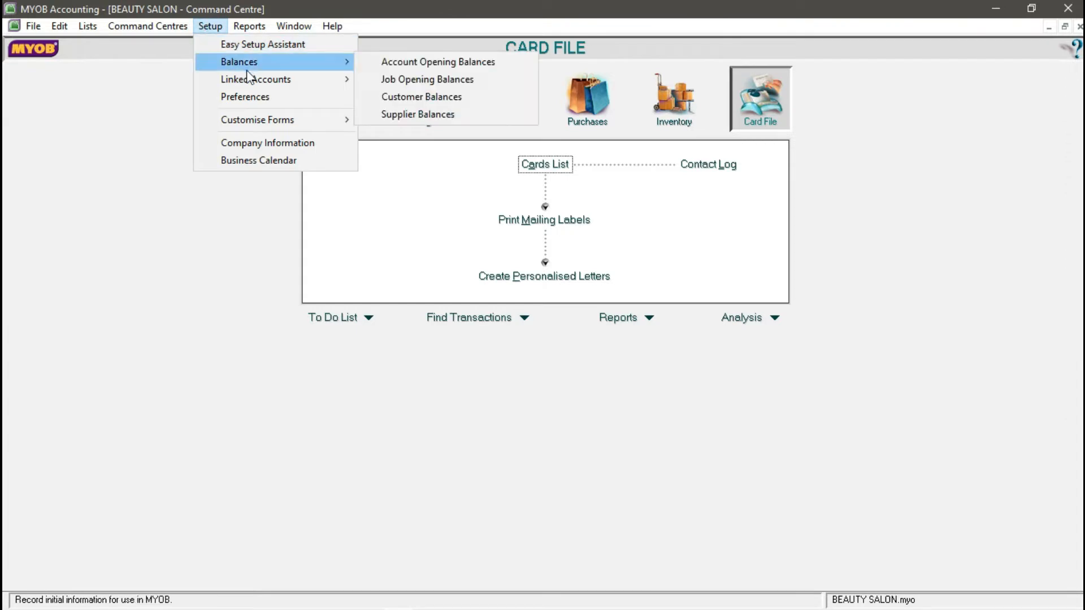
- In Preferences, turn on Warn if Jobs Not Assigned and turn off automatic spell checking
click(250, 97)
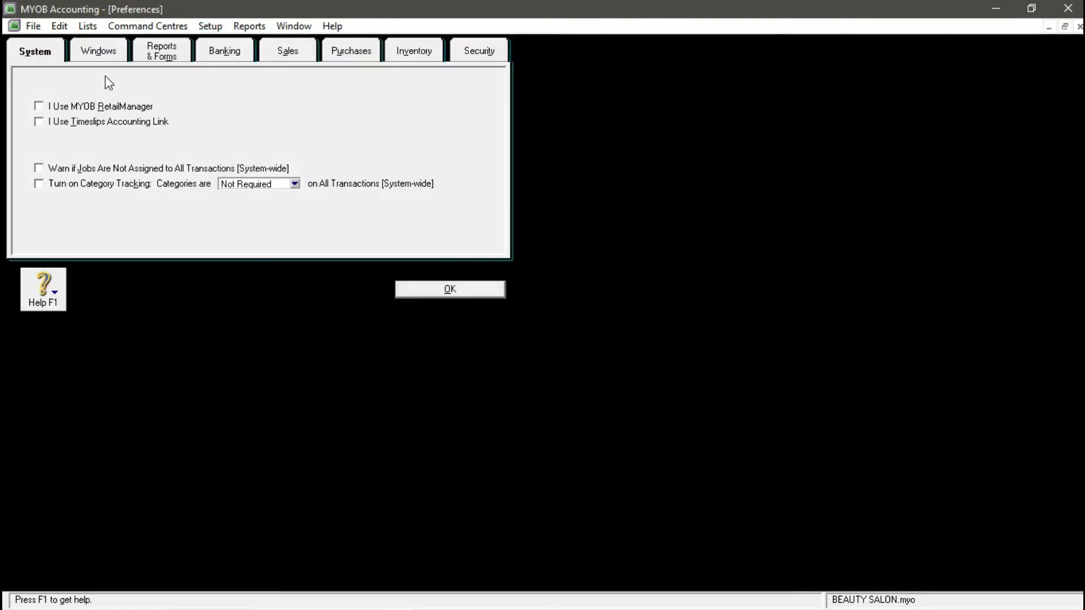
click(45, 58)
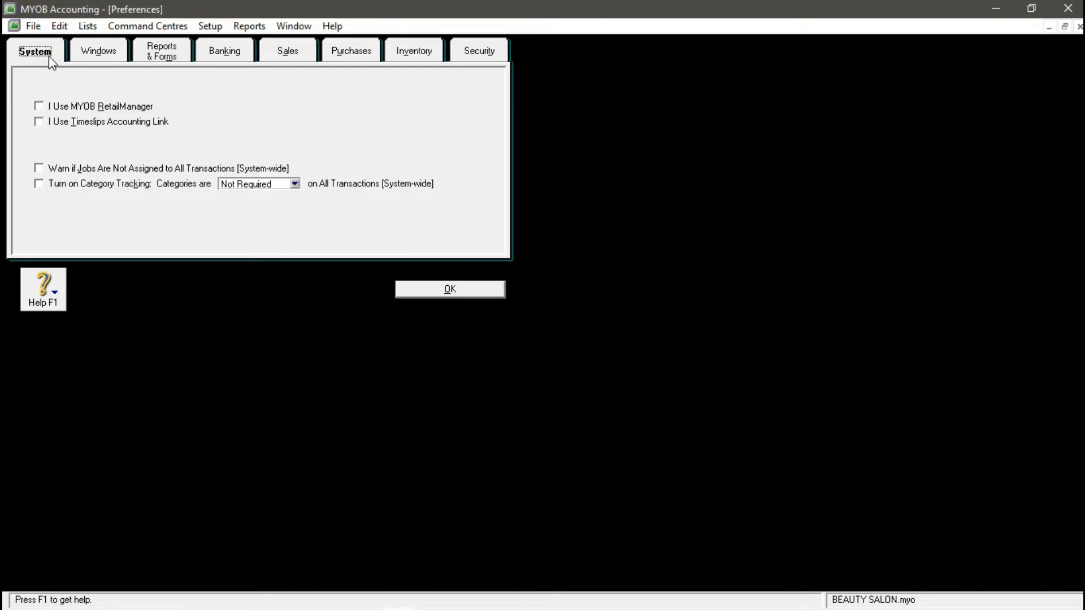
click(38, 169)
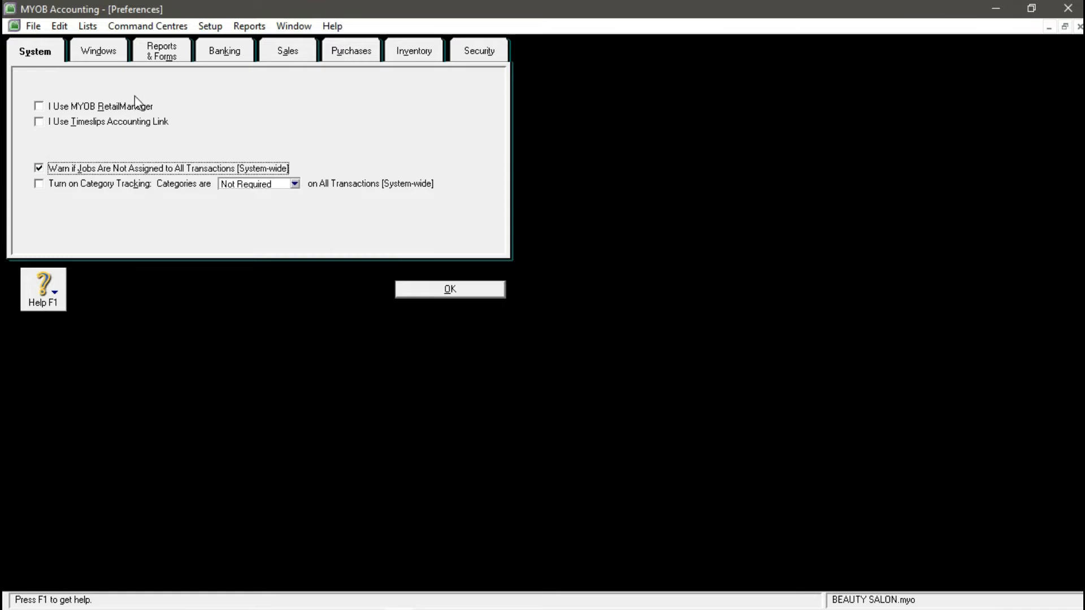
click(112, 55)
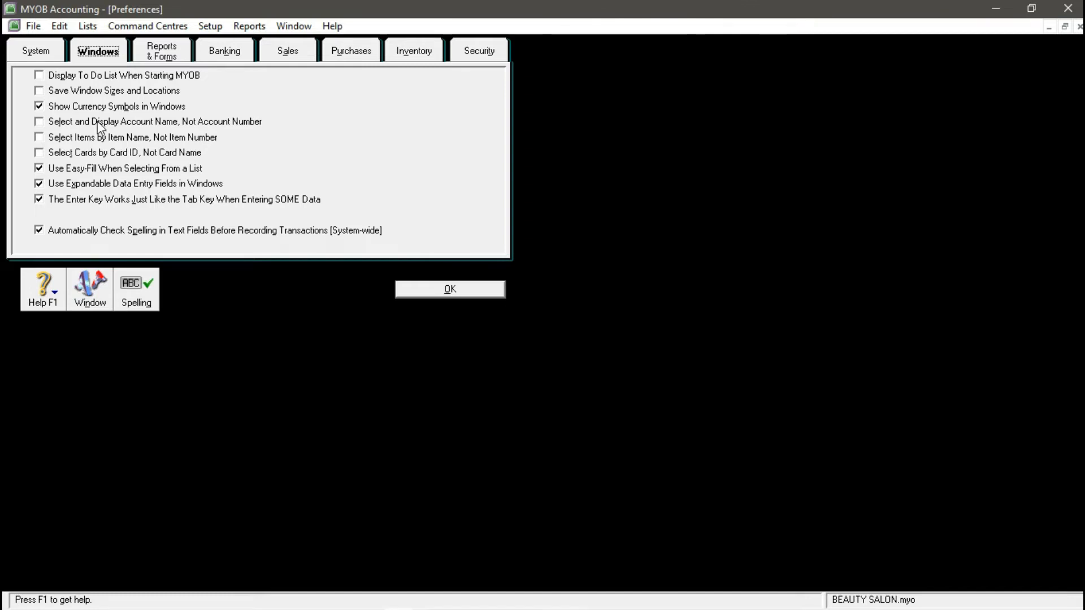
click(38, 230)
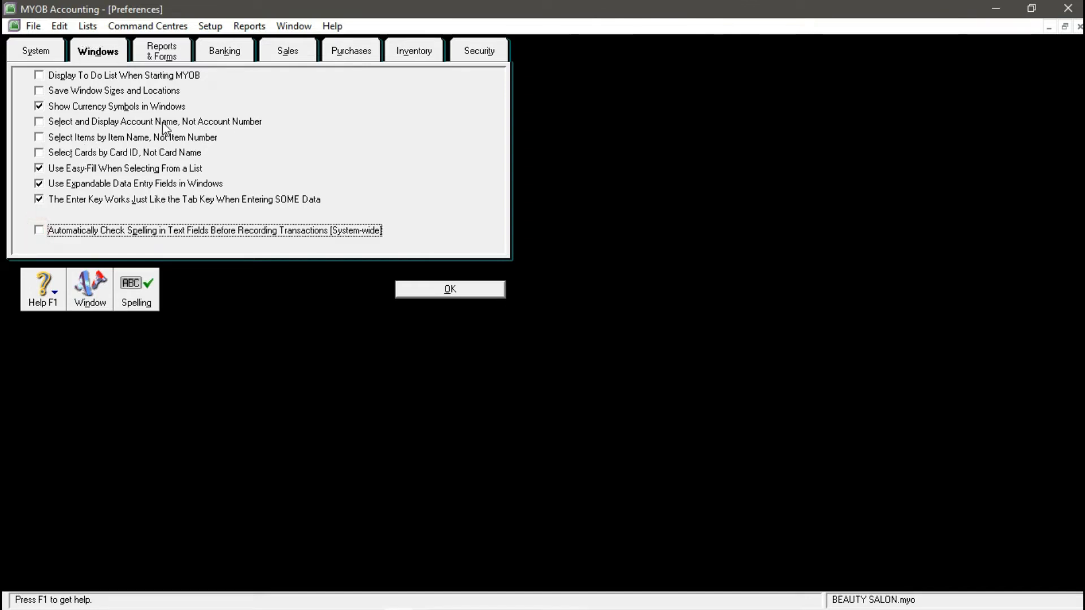
- Turn on duplicate-number warnings for sales invoices and purchase orders
click(278, 52)
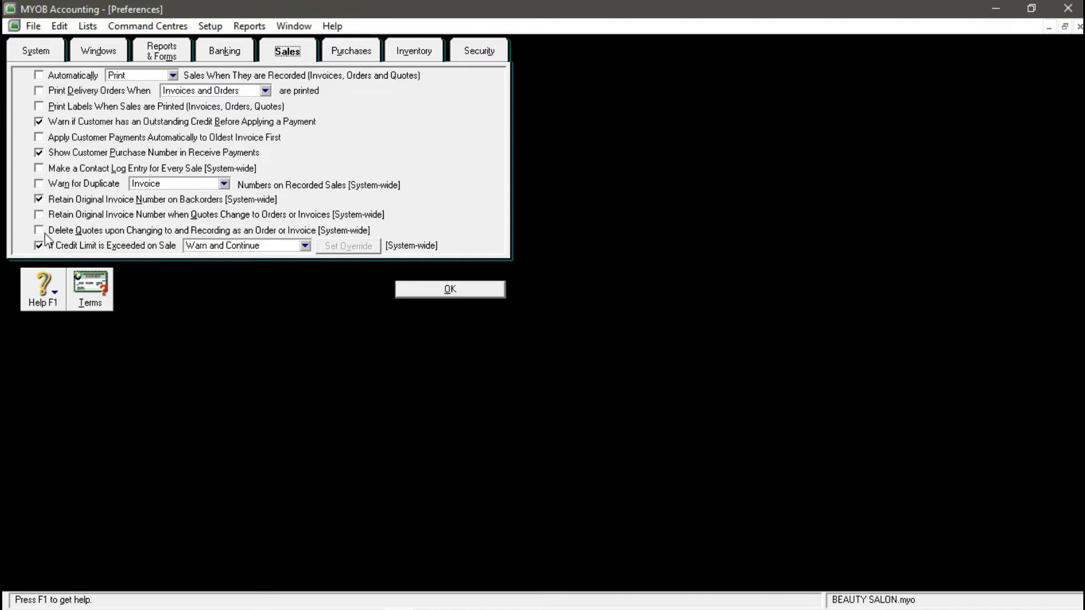
click(38, 185)
click(366, 52)
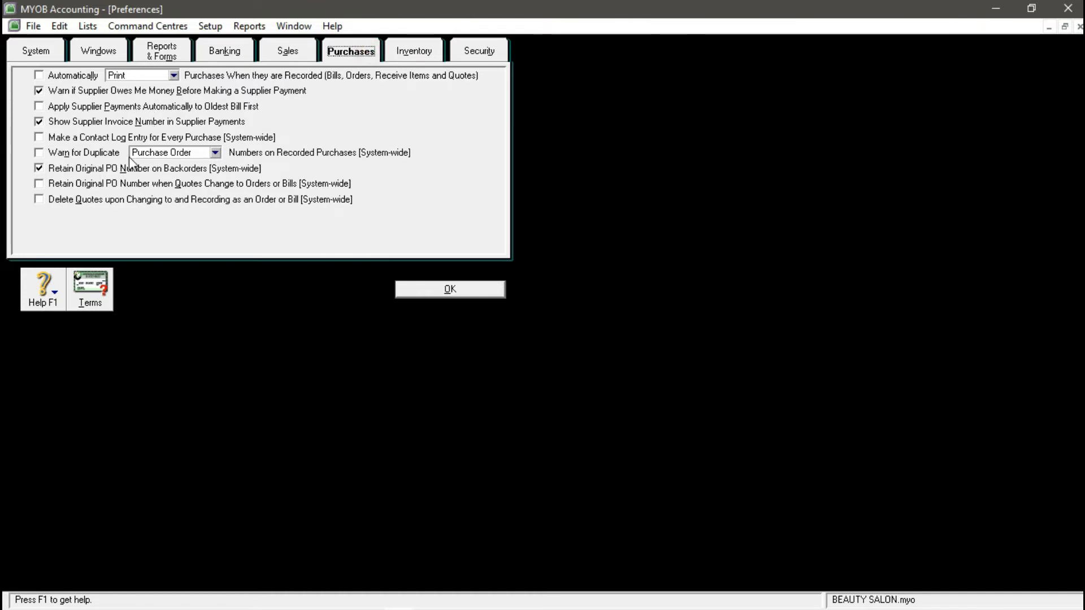
click(38, 153)
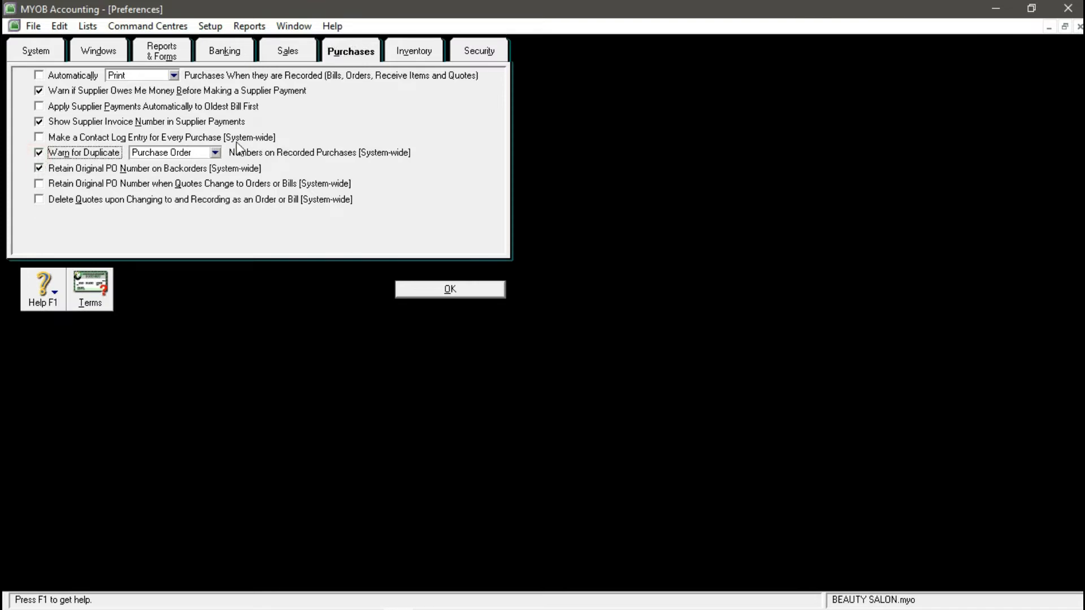
click(486, 50)
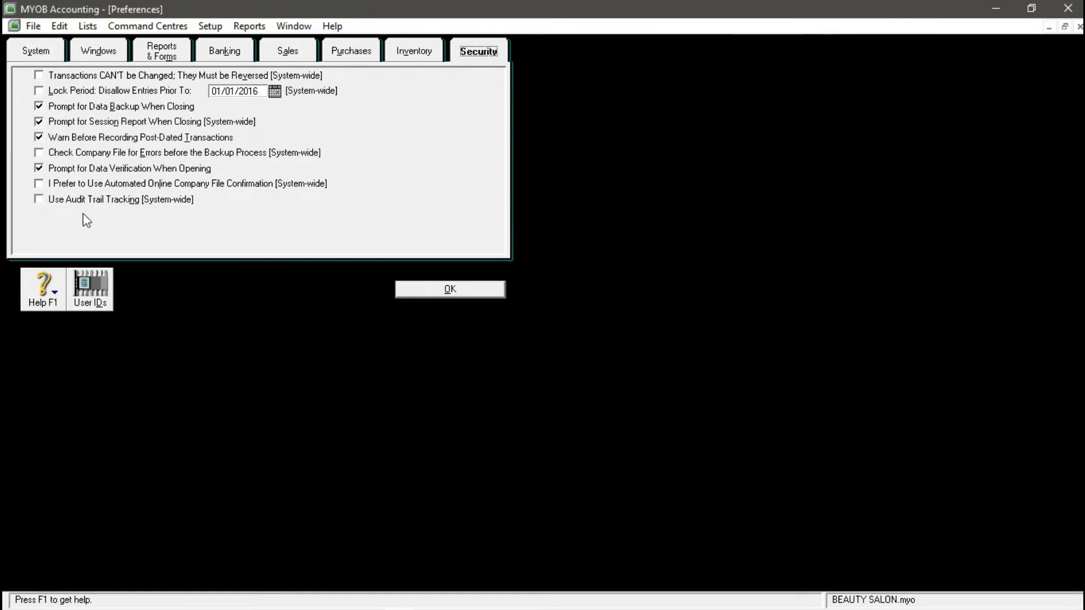
- Add a user ID with the user's name and a confirmed password, then close User Access and Preferences
click(86, 284)
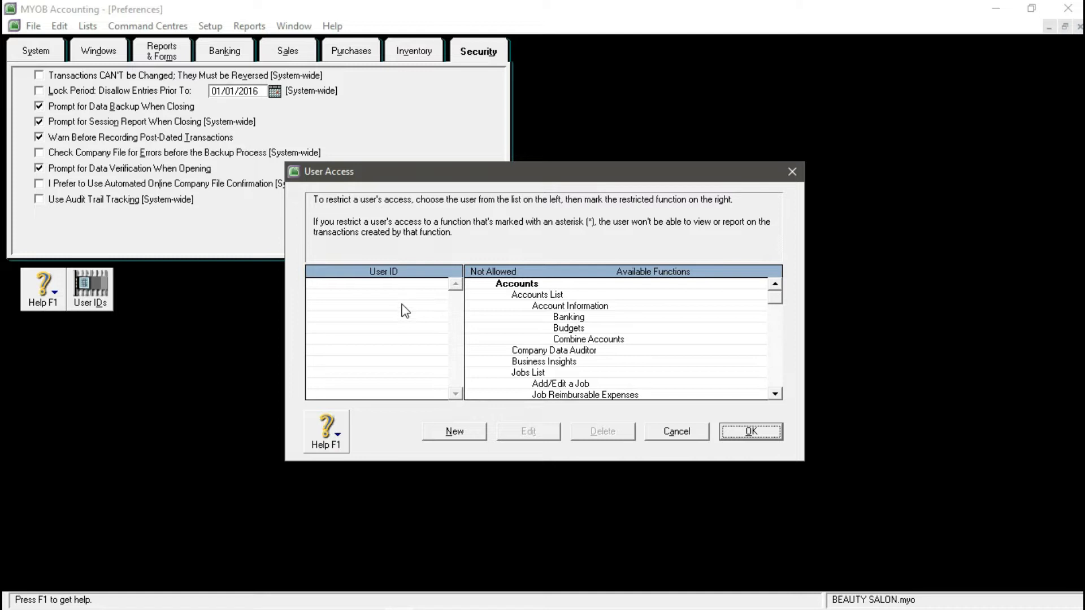
click(446, 431)
click(503, 315)
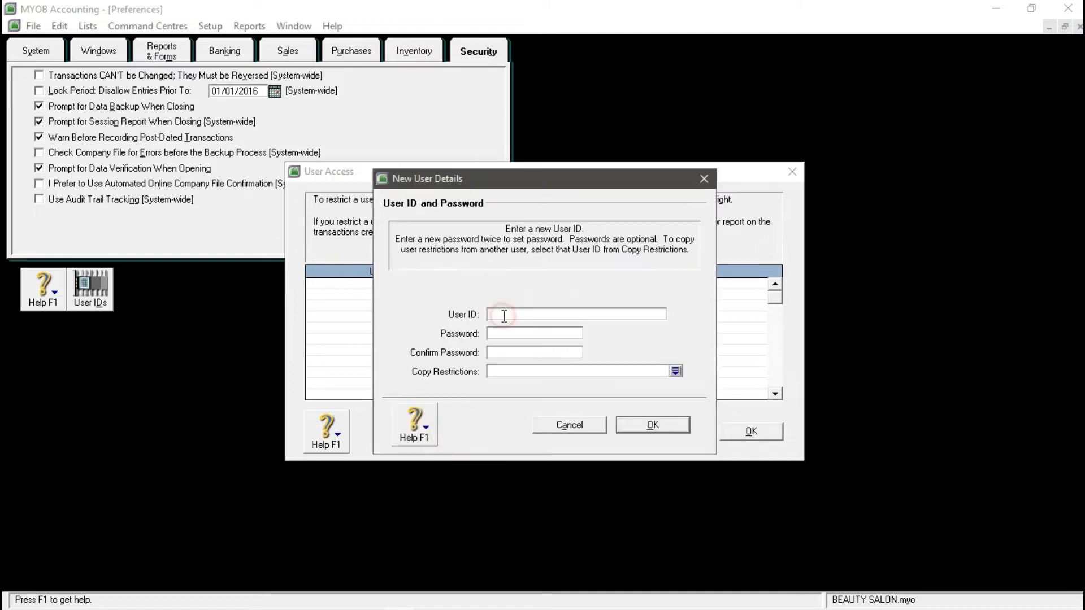
click(522, 334)
text(****)
click(519, 351)
text(****)
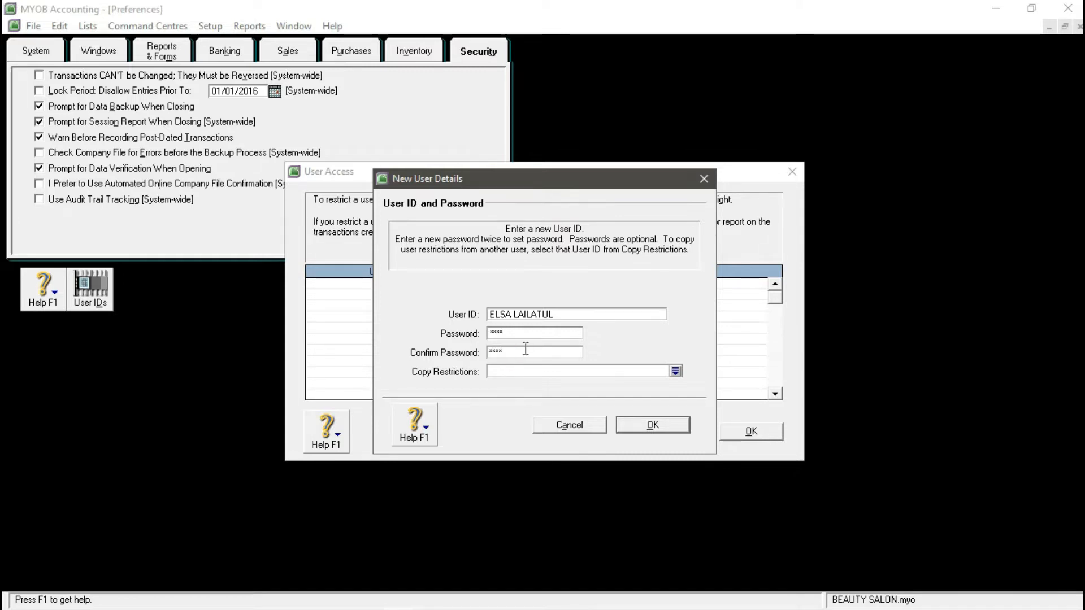
click(653, 425)
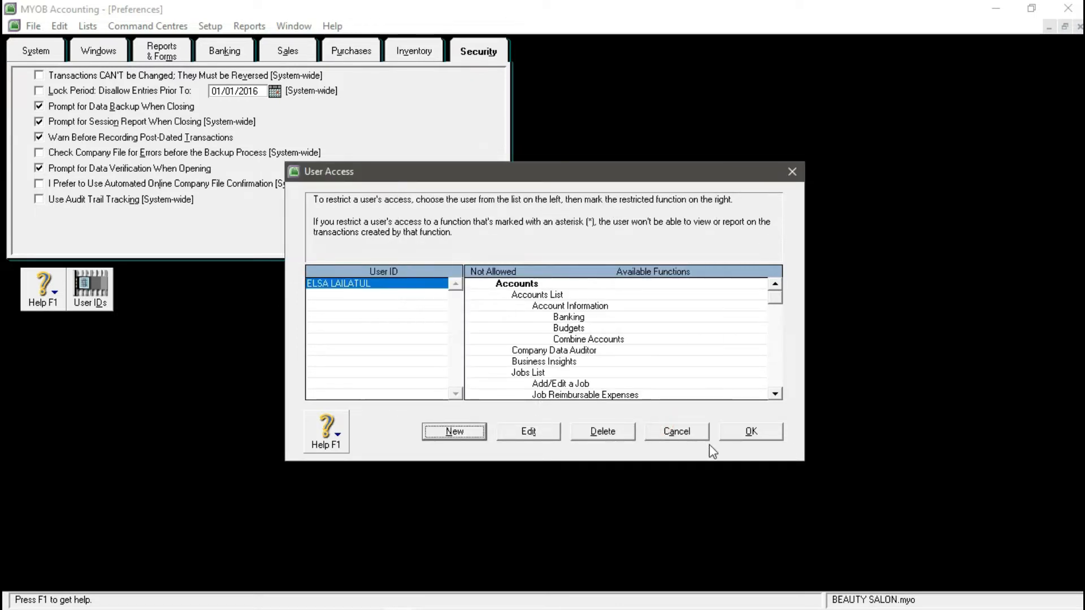
click(748, 437)
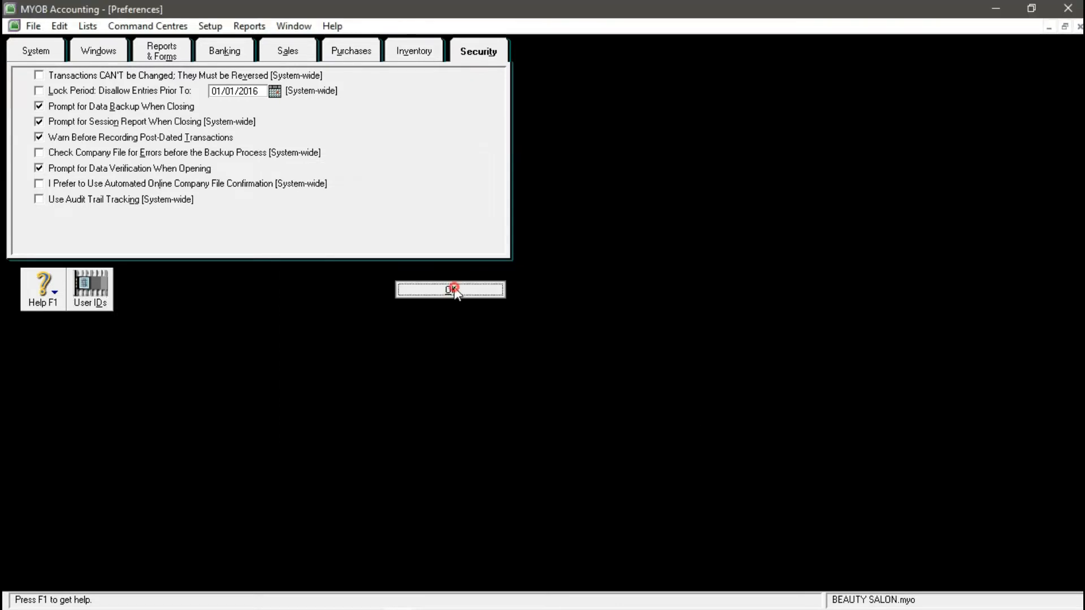
click(452, 289)
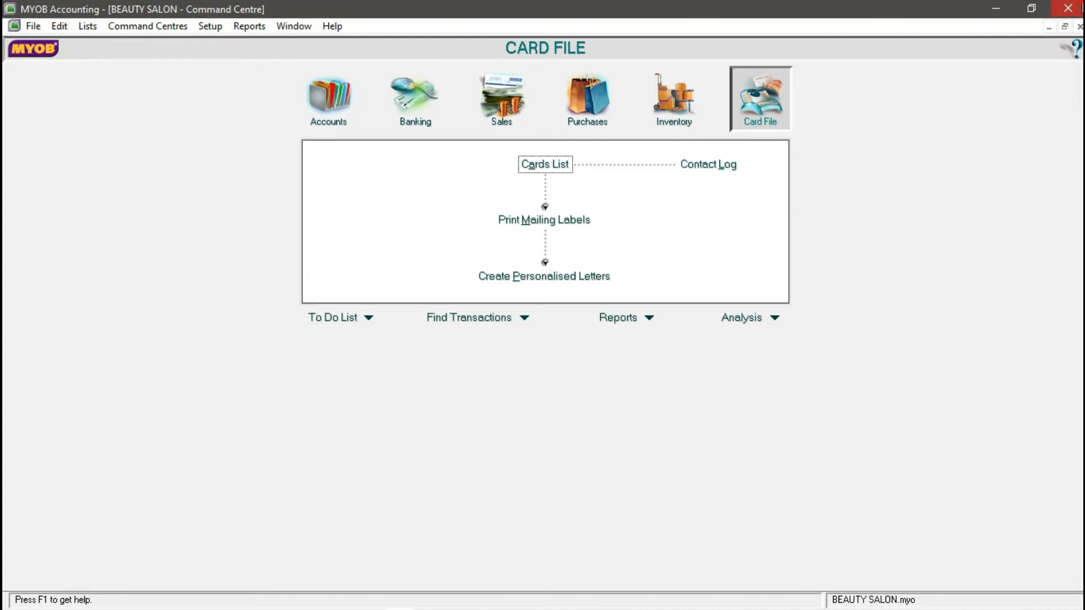
- Close the company file without backing up and relaunch MYOB Accounting
click(1081, 8)
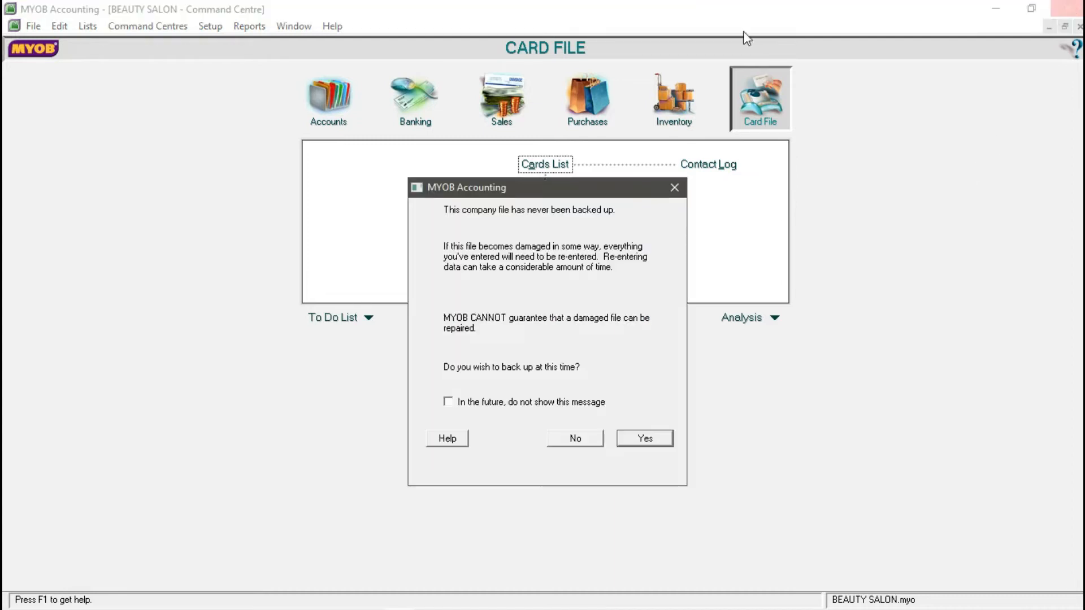
click(582, 438)
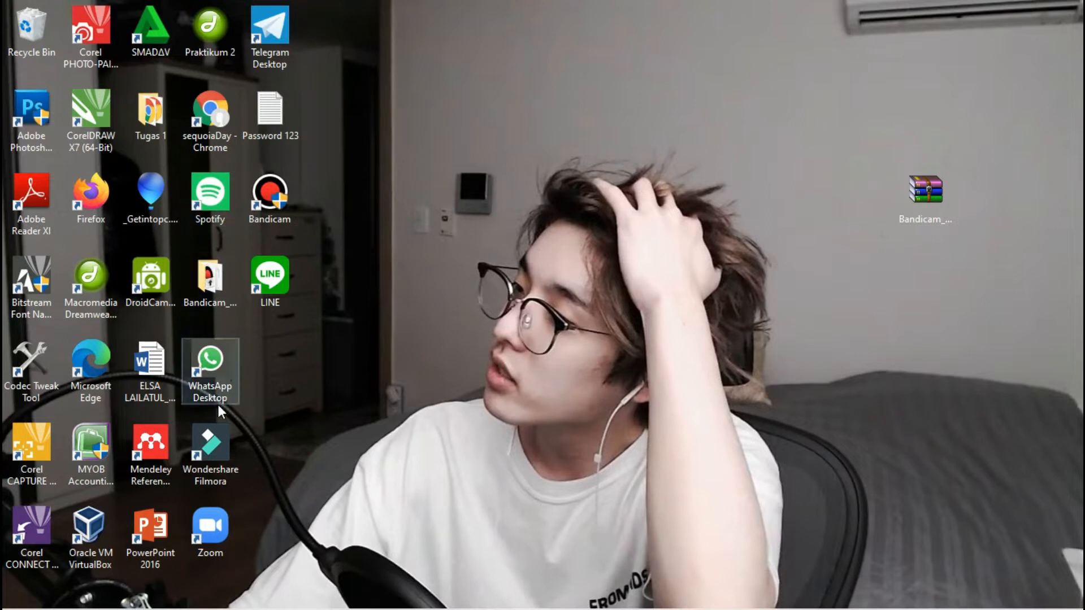
double_click(93, 457)
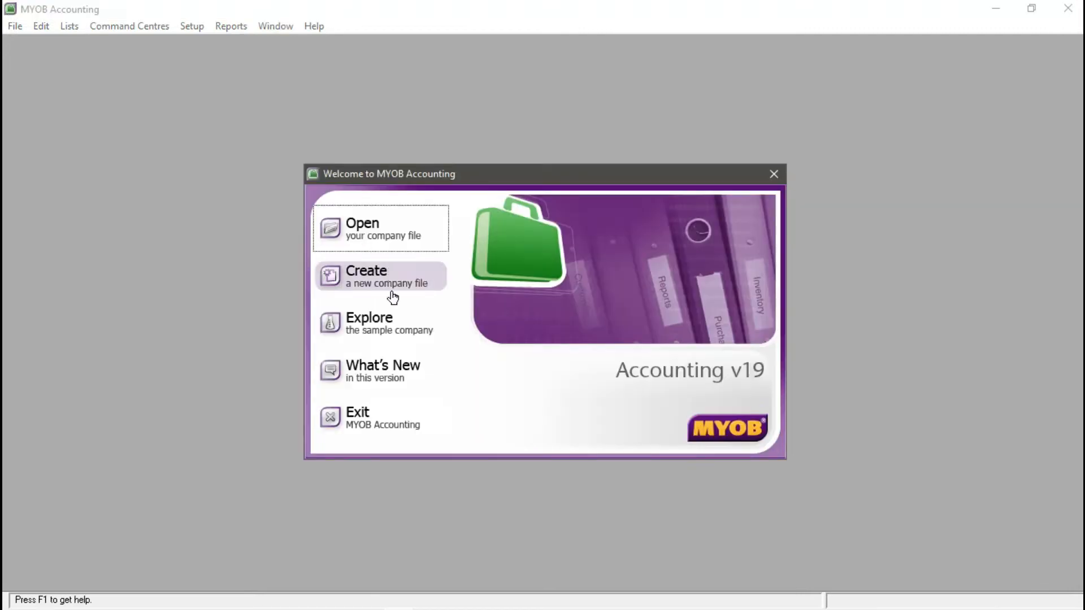
- Open BEAUTY SALON.myo as the new user, defer activation, skip verification and maximize it
click(398, 240)
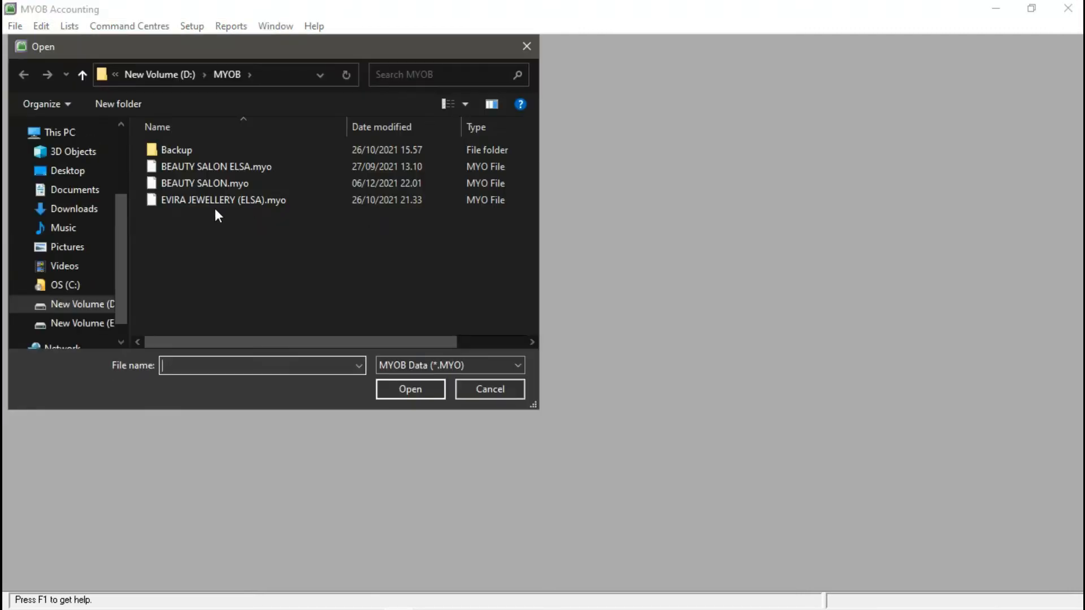
click(196, 182)
click(438, 389)
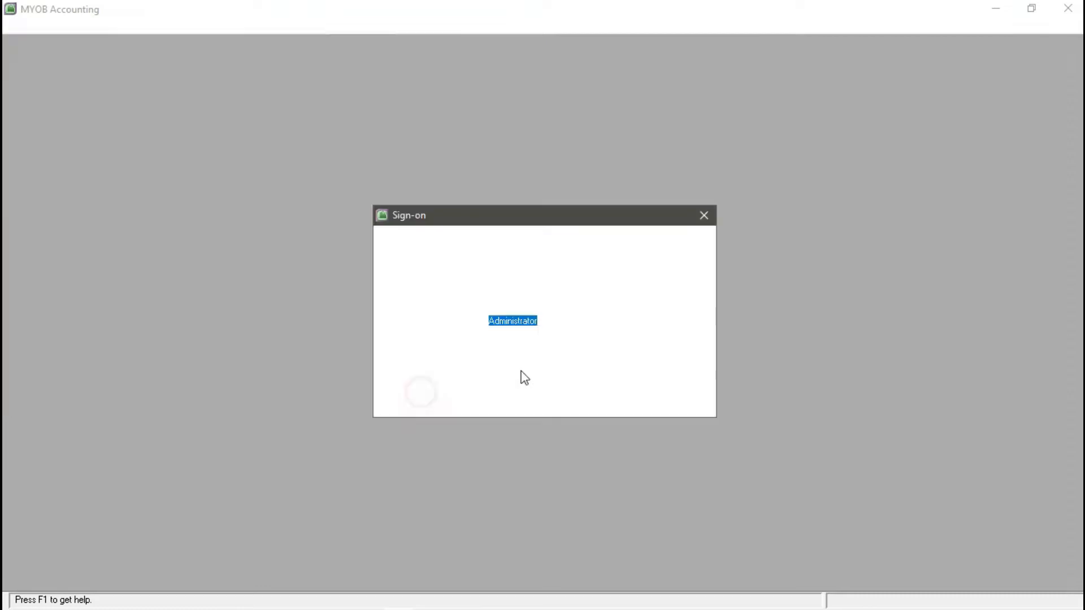
text(e)
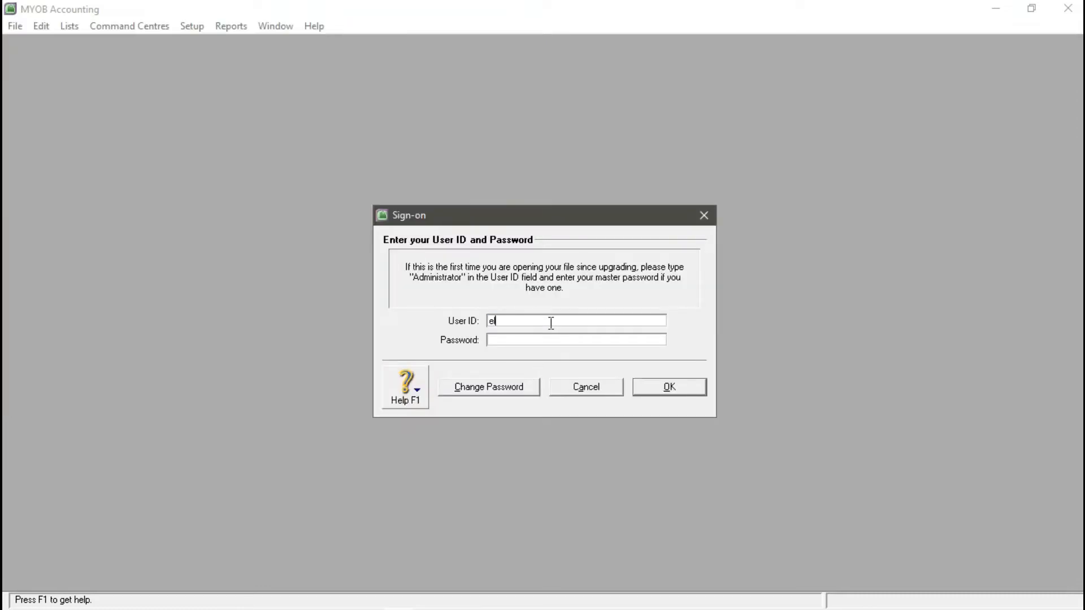
click(547, 340)
click(637, 386)
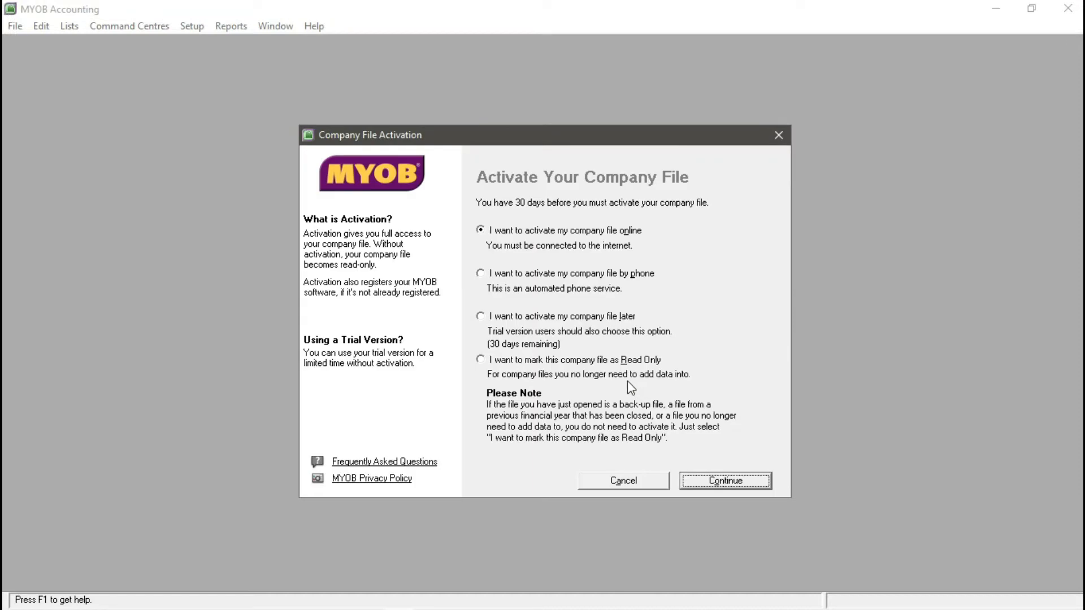
click(479, 321)
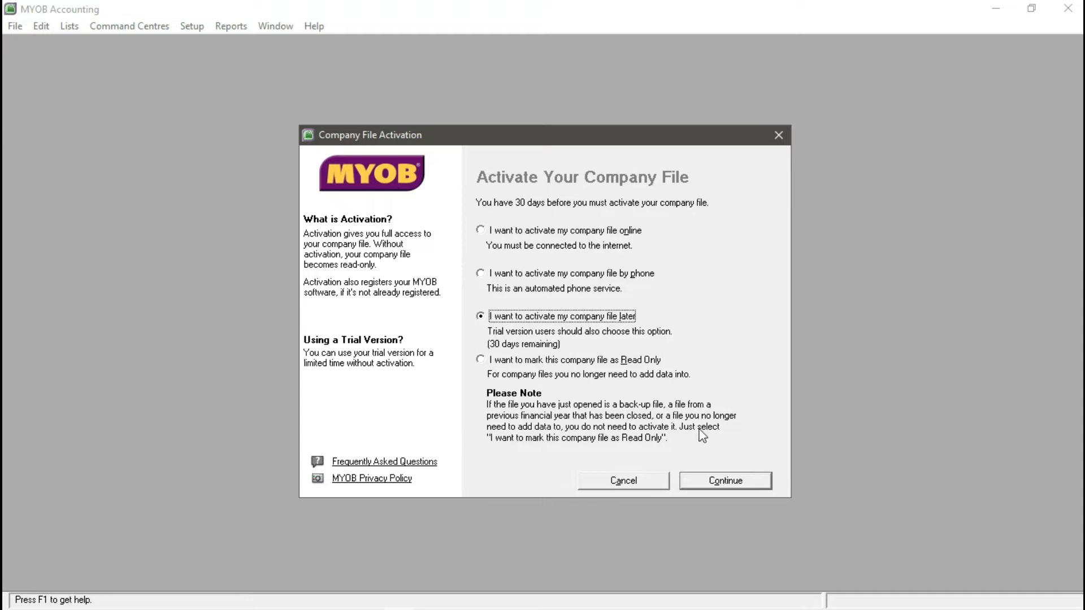
click(709, 480)
click(541, 374)
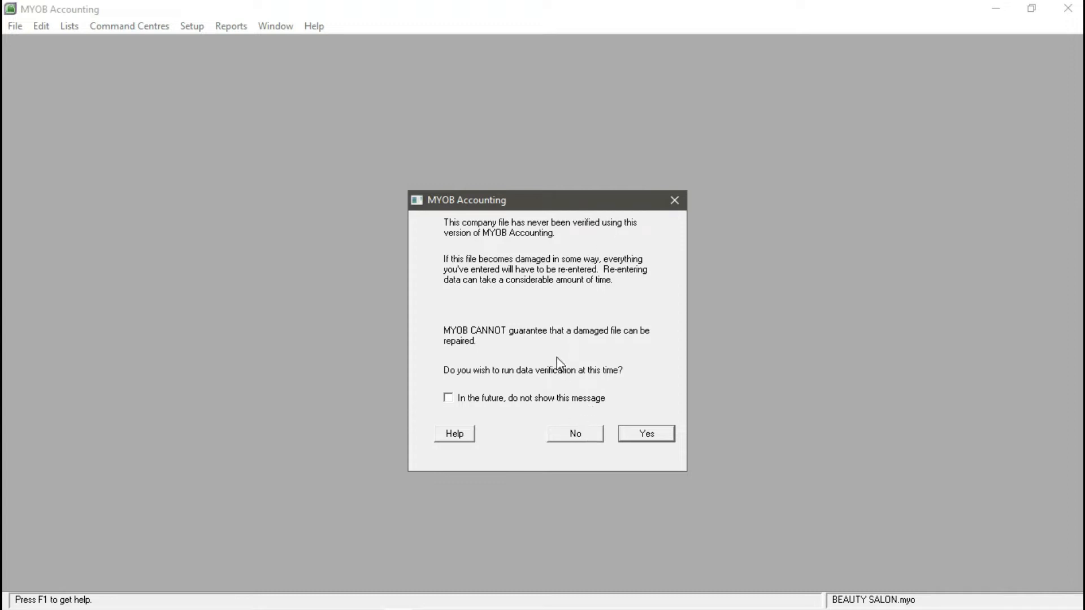
click(588, 437)
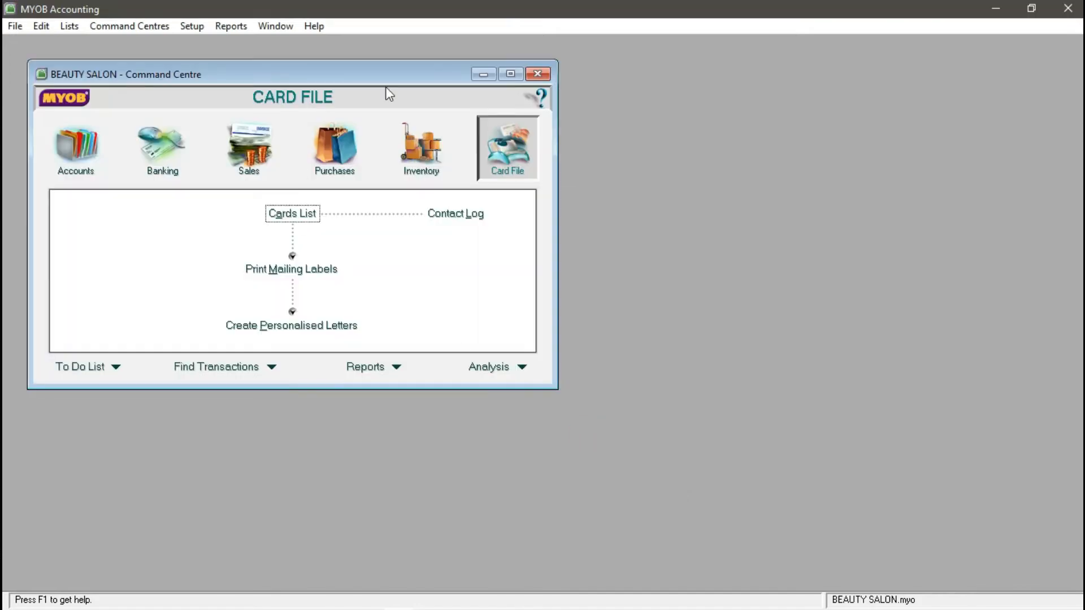
click(512, 73)
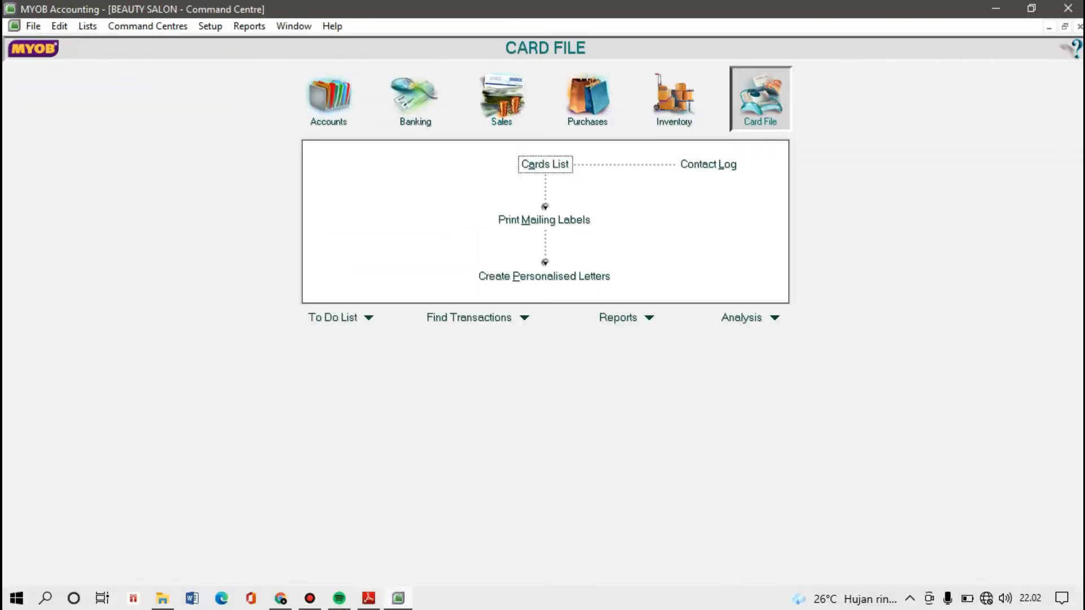
- Read the case study's account changes, including Petty Cash and GST Liabilities, and dock the PDF beside MYOB
mouse_move(370, 598)
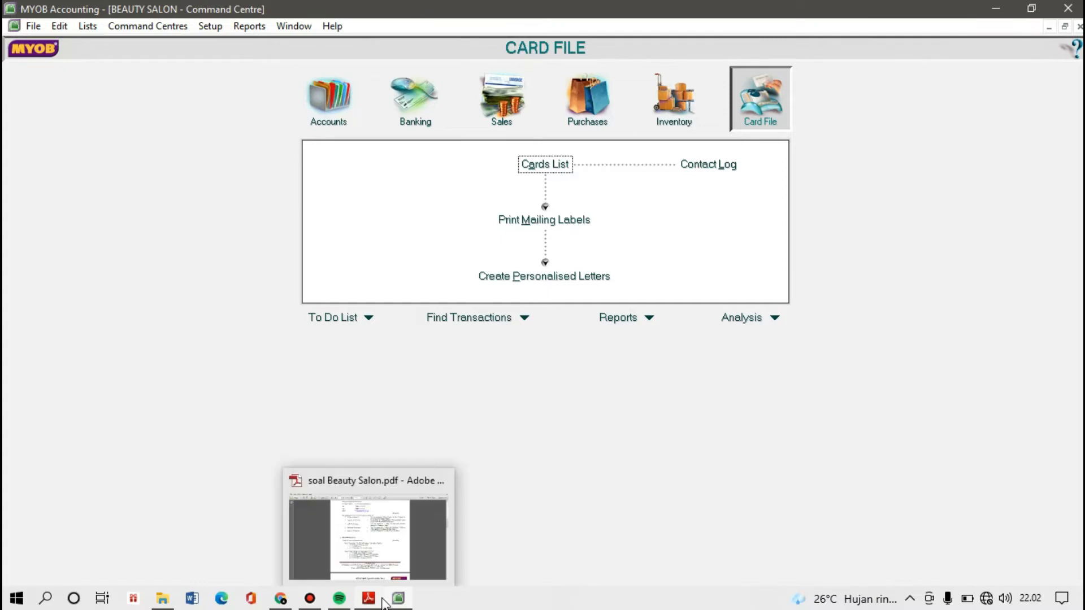
click(384, 531)
scroll(519, 279, down, 3)
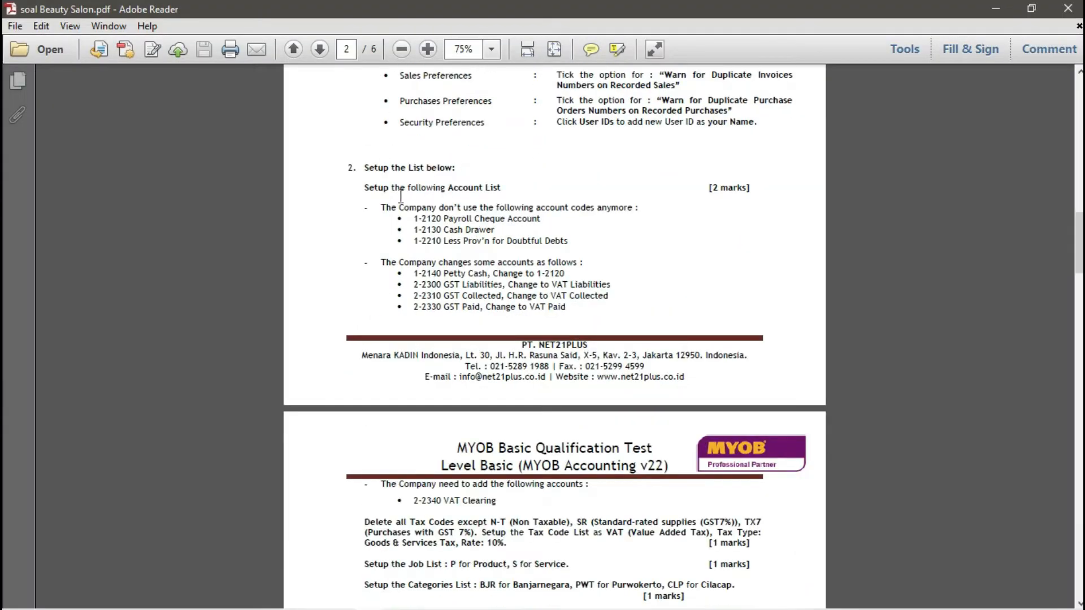
scroll(492, 184, down, 1)
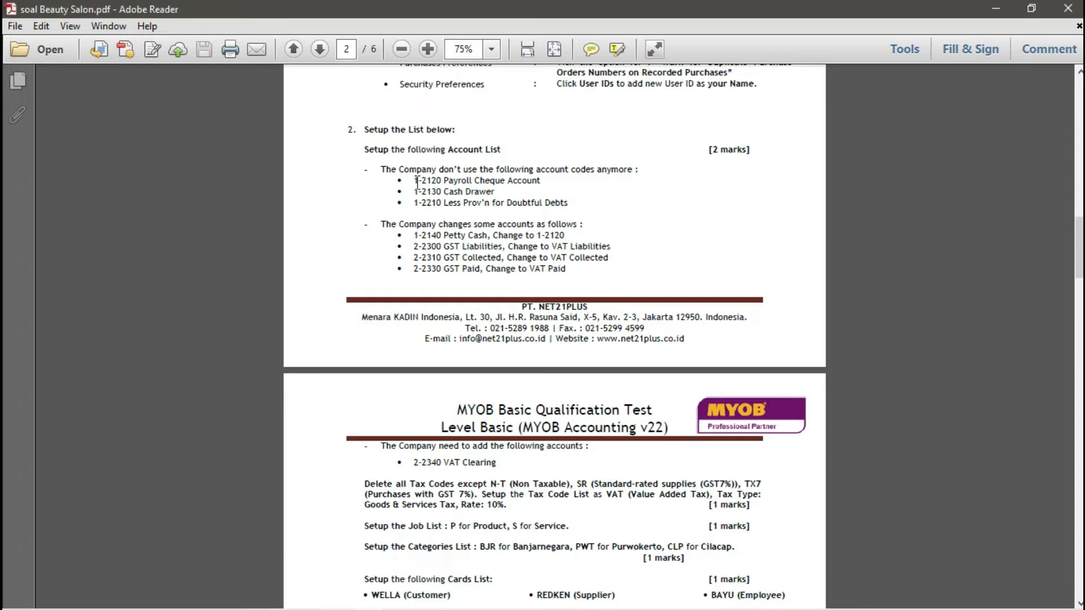
drag(413, 181, 576, 202)
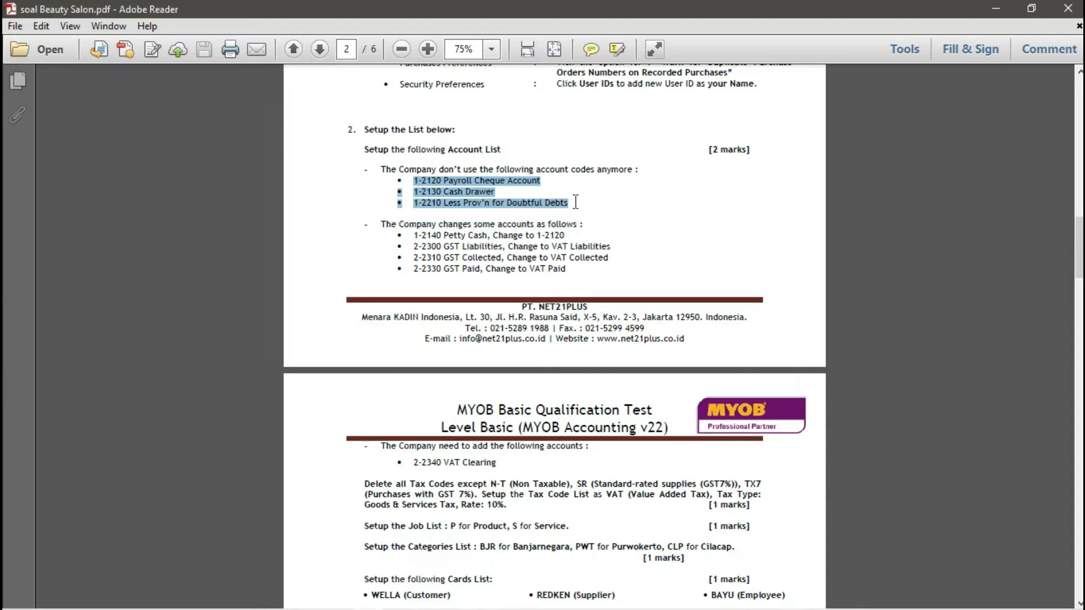
click(599, 190)
scroll(593, 192, down, 1)
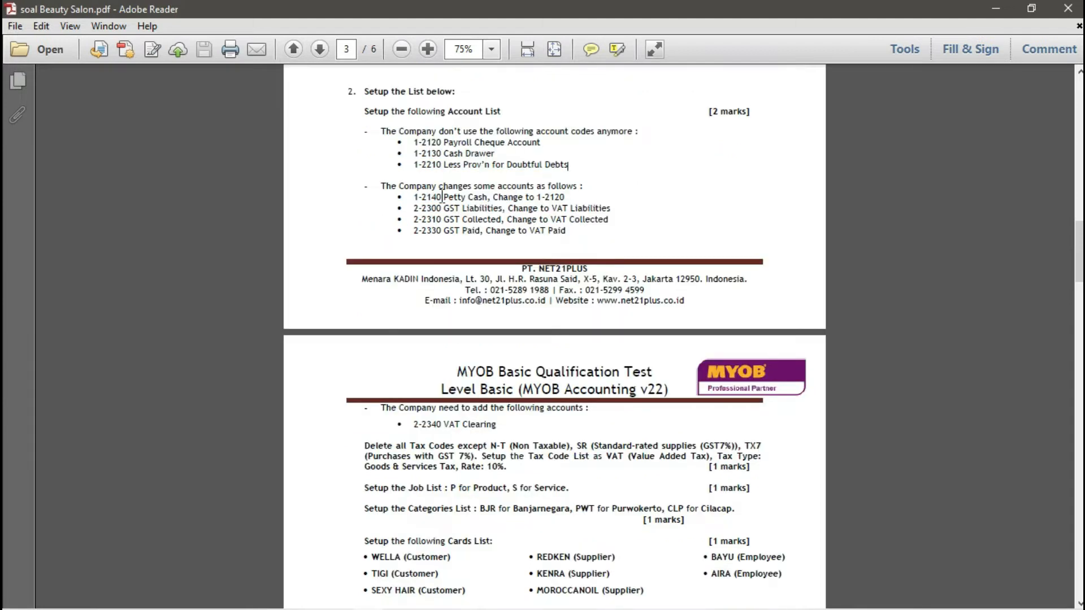
drag(384, 191, 559, 192)
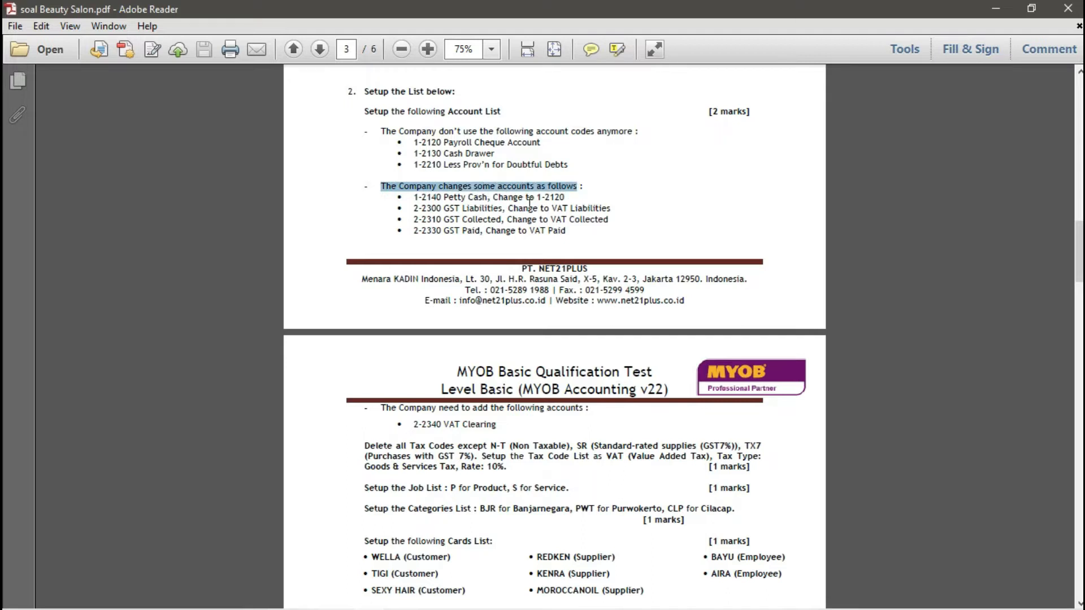
drag(420, 198, 583, 230)
click(583, 230)
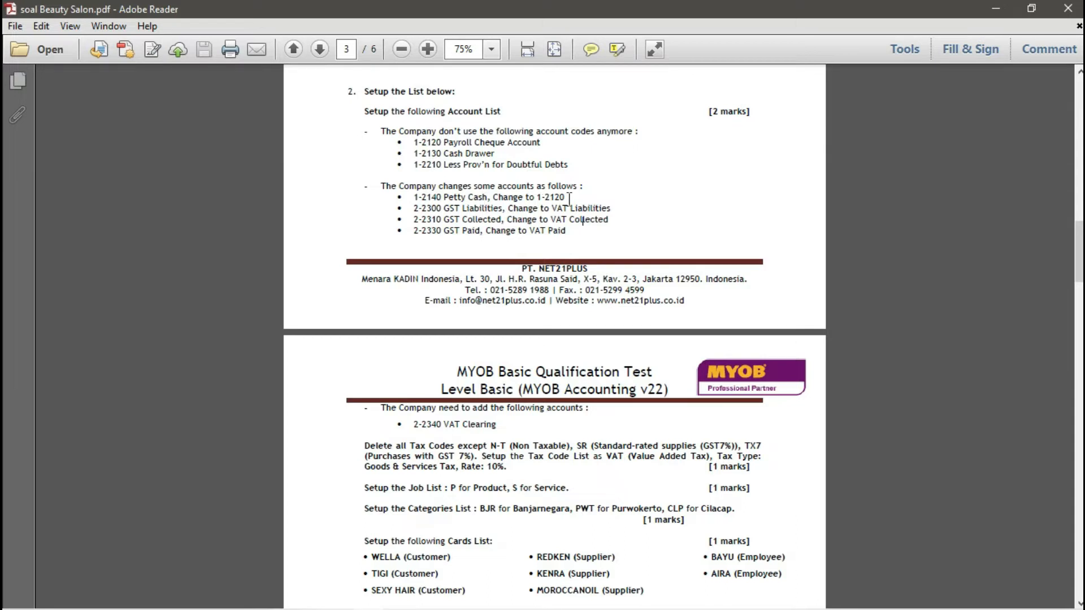
drag(570, 197, 421, 215)
click(451, 207)
click(1033, 8)
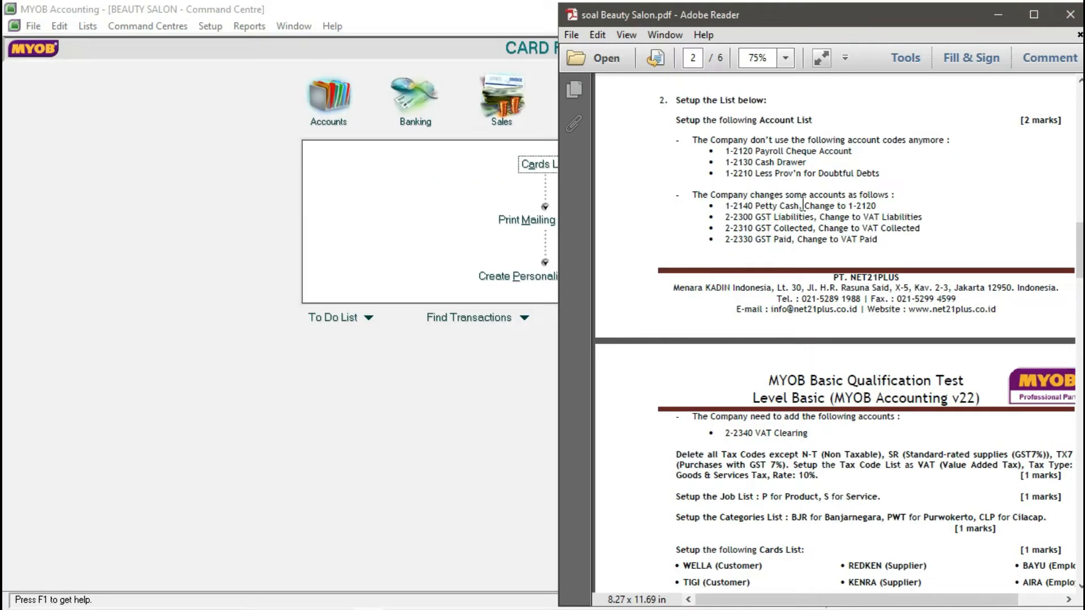
scroll(585, 284, up, 1)
- Restore the MYOB window and resize it to fill the left half of the screen
click(469, 317)
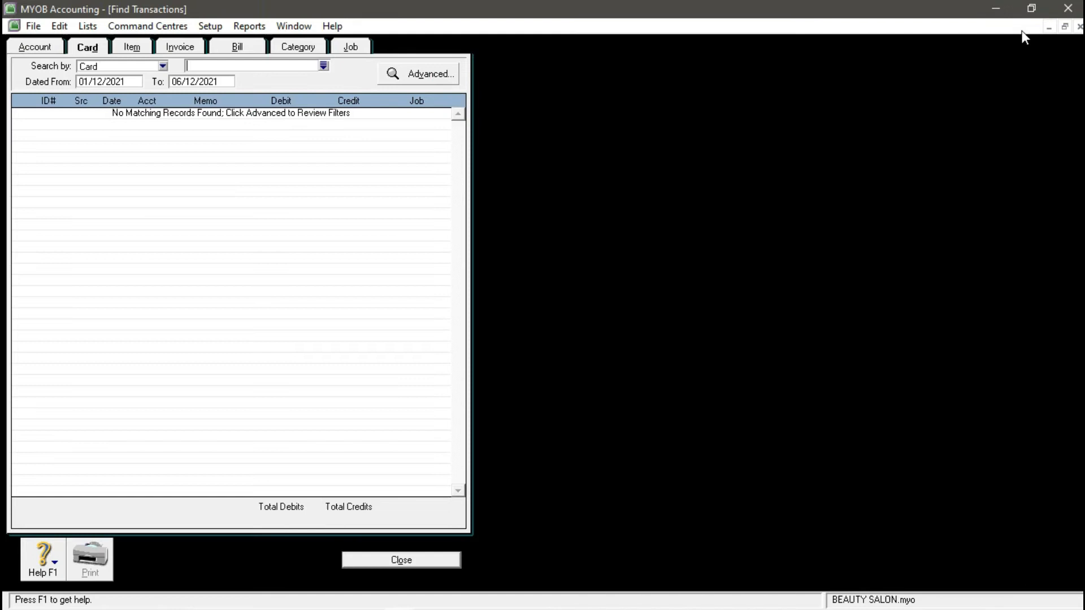
click(1025, 3)
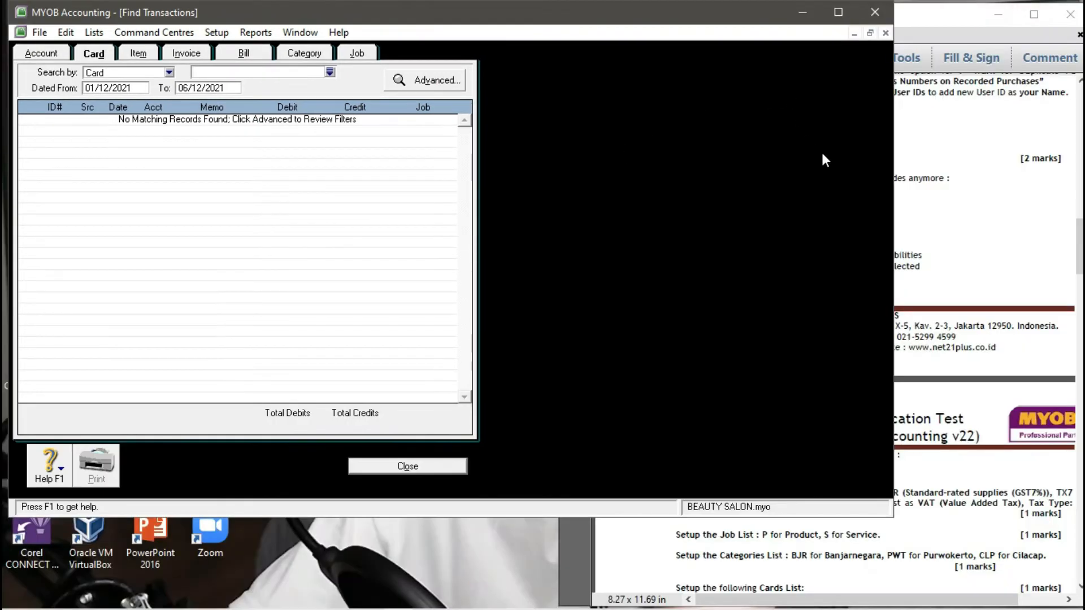
drag(565, 517, 562, 608)
drag(891, 314, 608, 332)
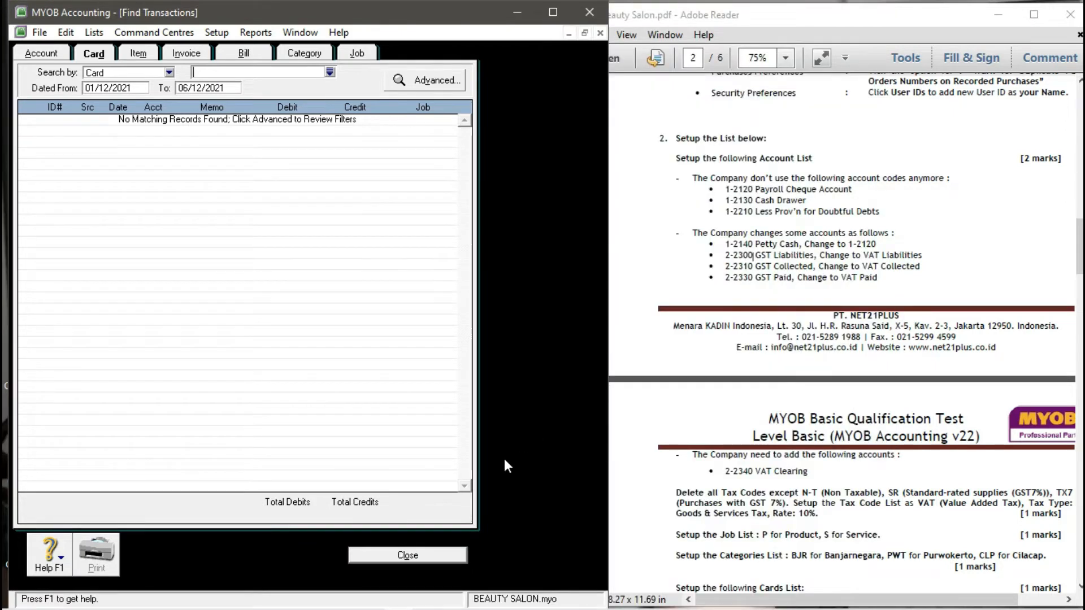
- Close Find Transactions and open the Accounts List from the Accounts command centre
click(425, 556)
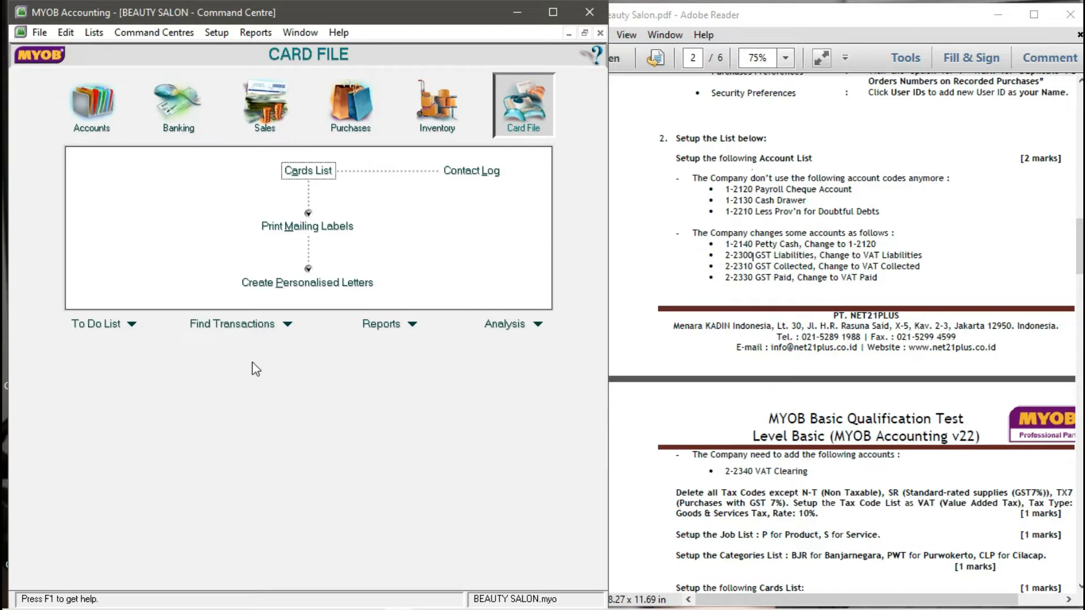
click(104, 127)
click(314, 169)
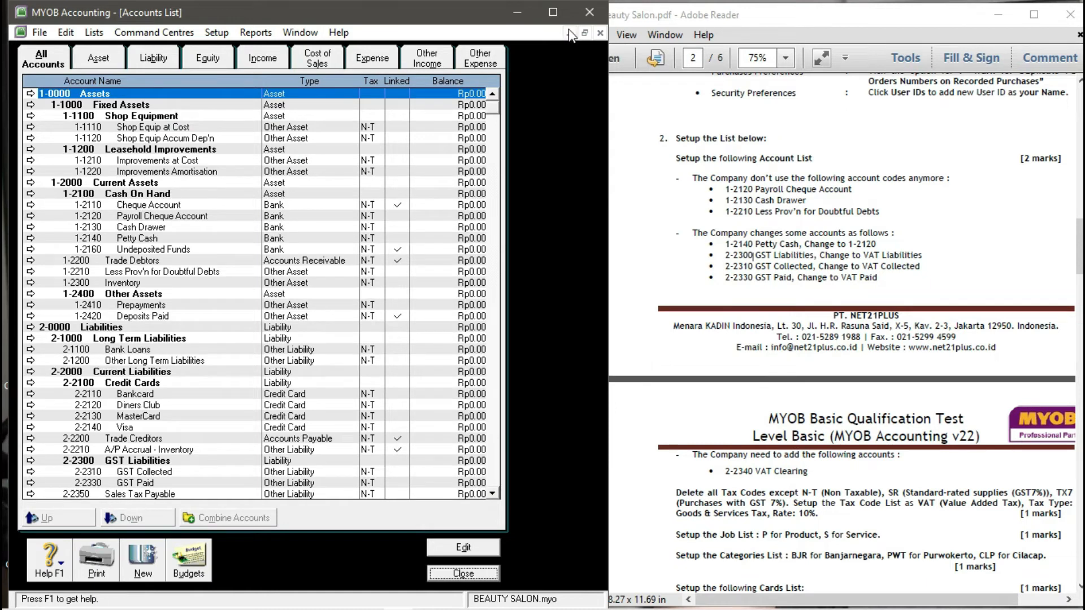
- Show all accounts and delete the Payroll Cheque Account (1-2120)
click(552, 19)
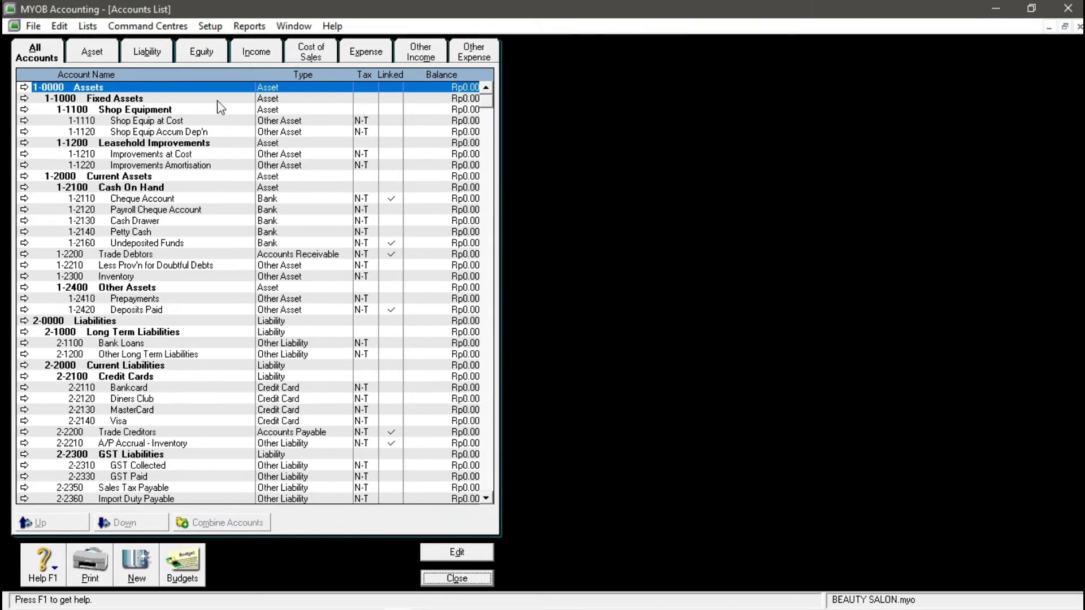
click(44, 60)
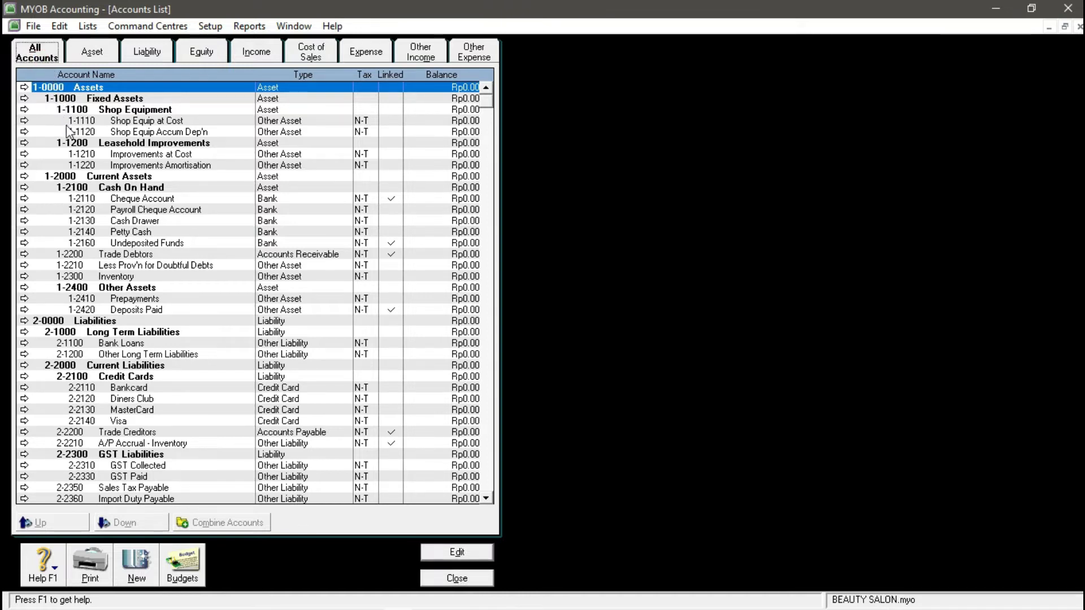
click(149, 211)
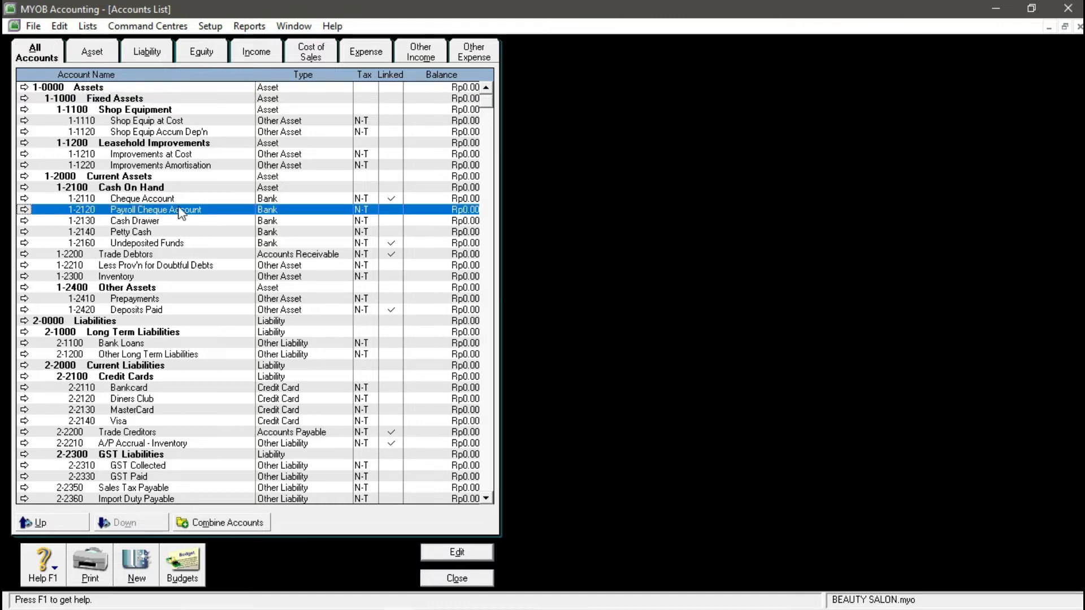
click(24, 210)
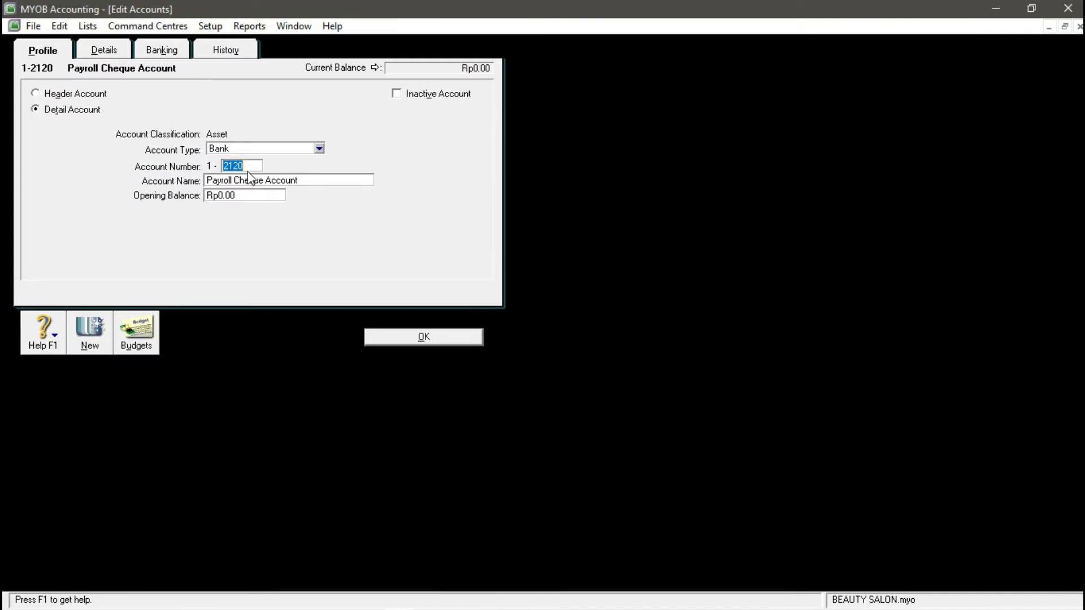
click(59, 26)
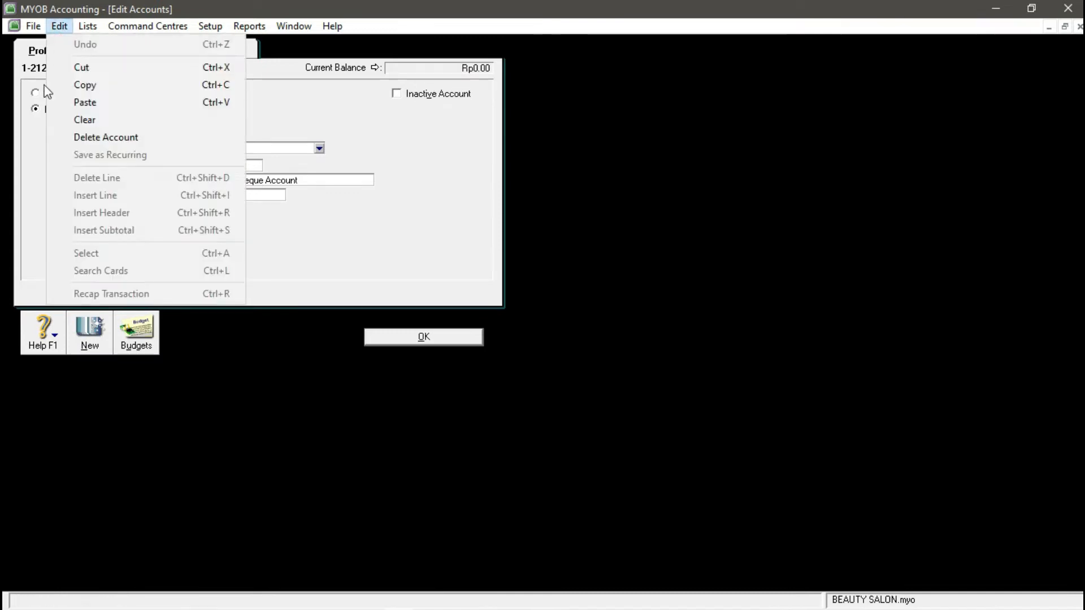
click(35, 124)
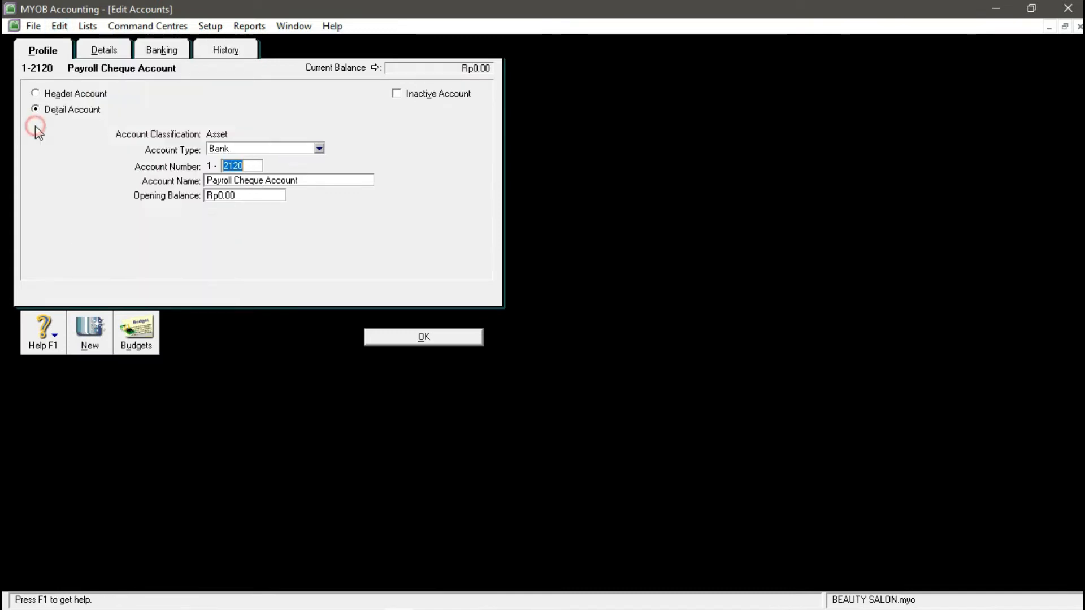
click(59, 26)
click(173, 138)
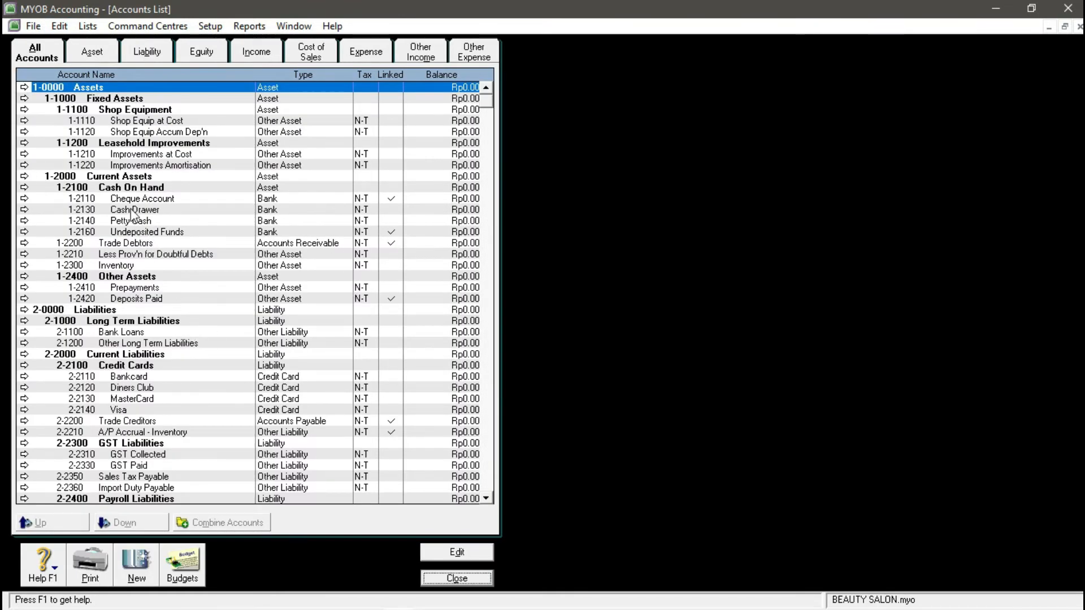
- Delete the Cash Drawer (1-2130) and Less Prov'n for Doubtful Debts (1-2210) accounts
click(116, 213)
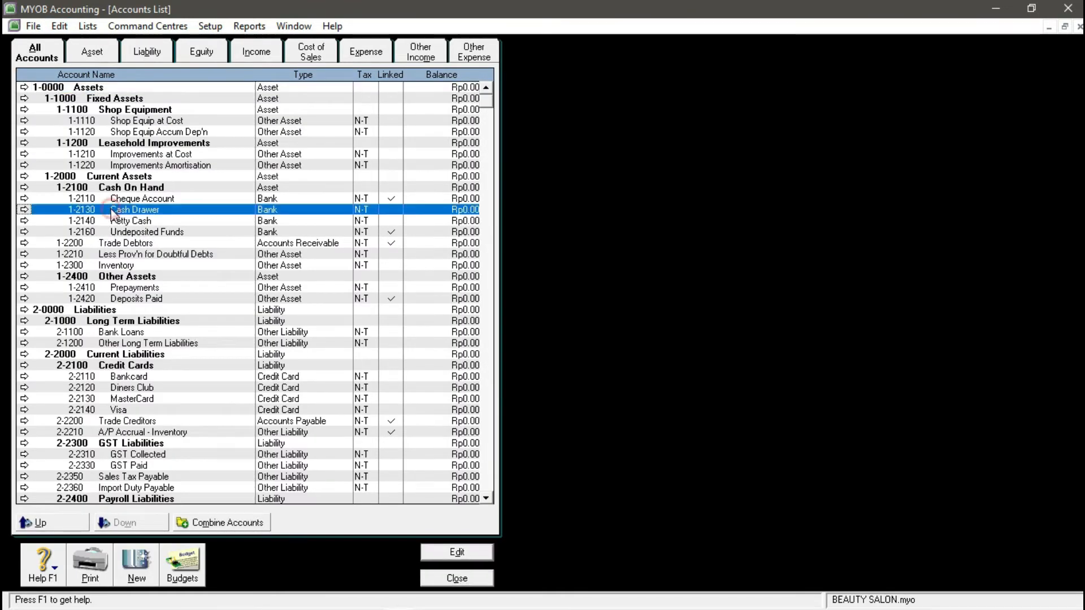
click(25, 210)
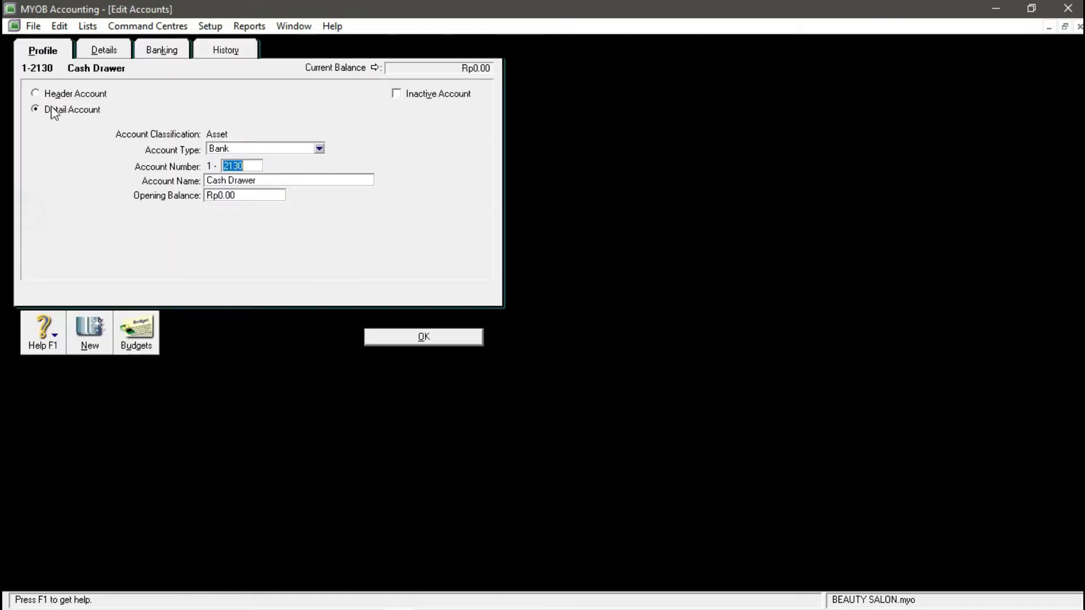
click(59, 26)
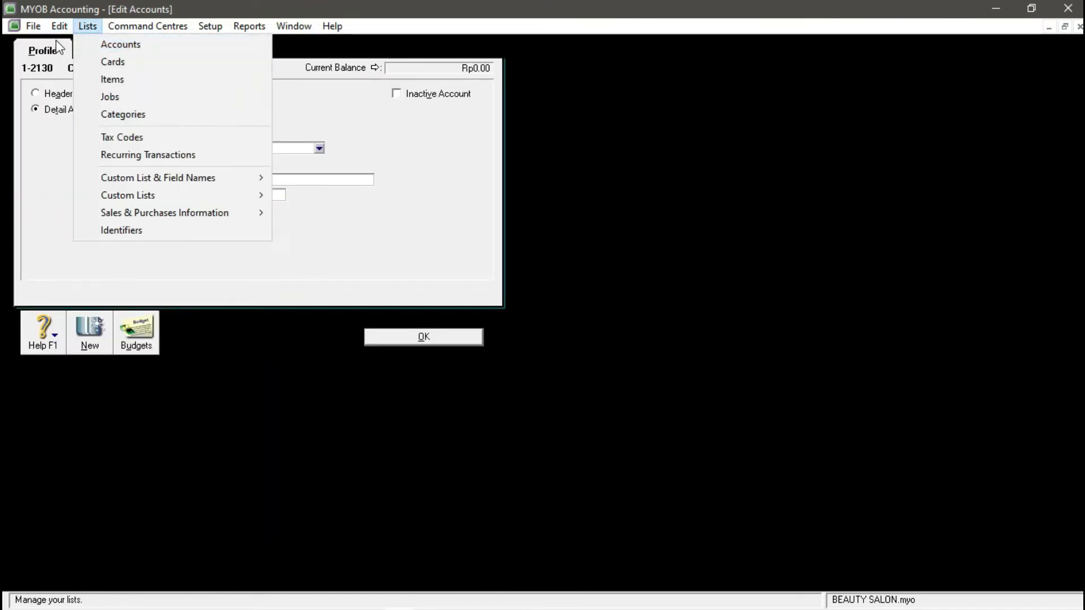
click(88, 138)
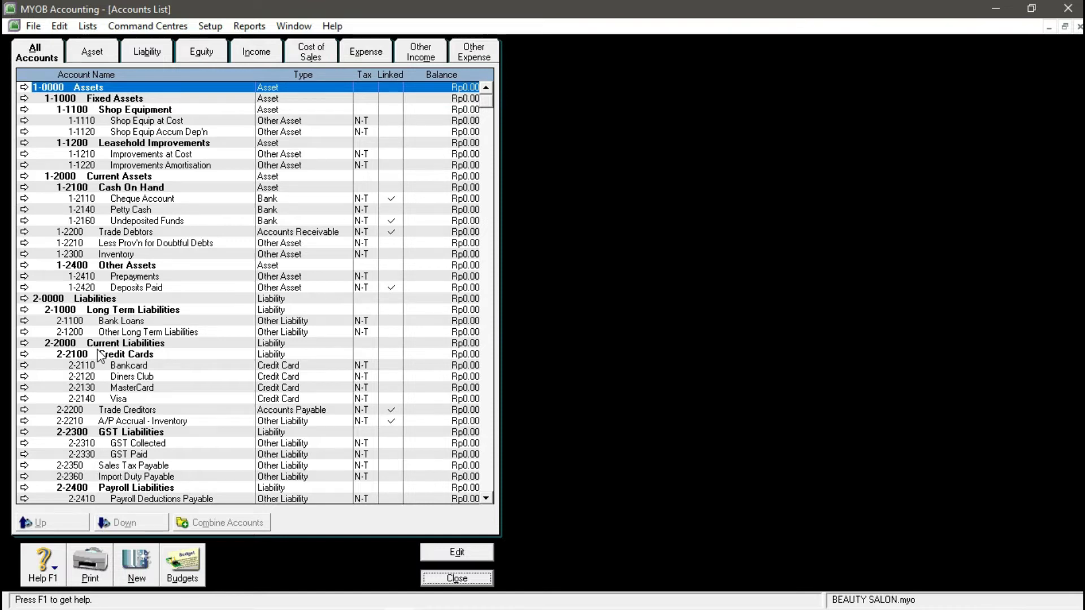
click(77, 243)
click(23, 243)
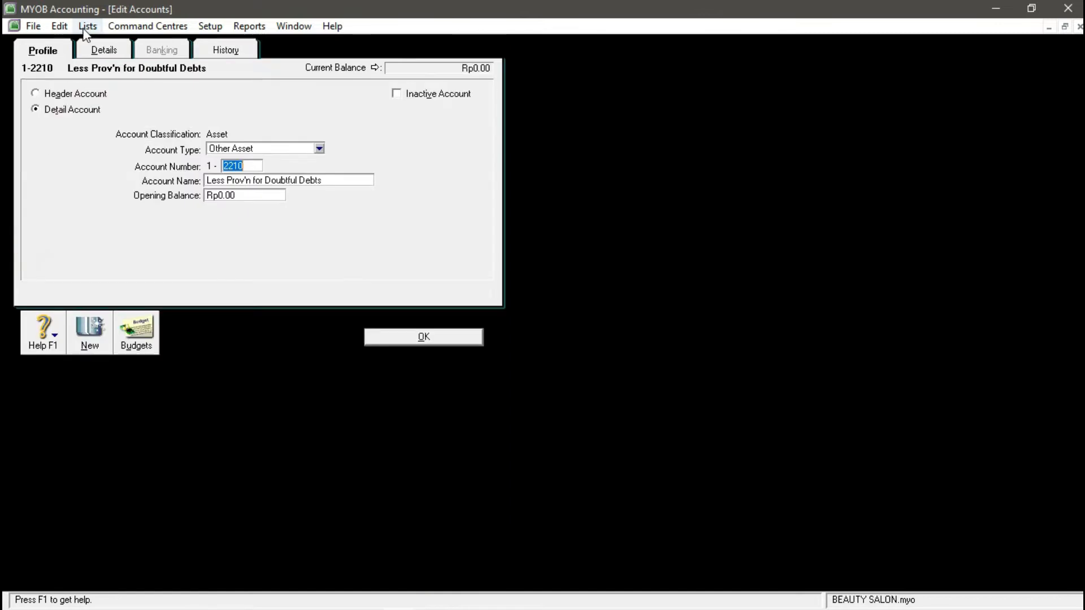
click(59, 26)
click(88, 133)
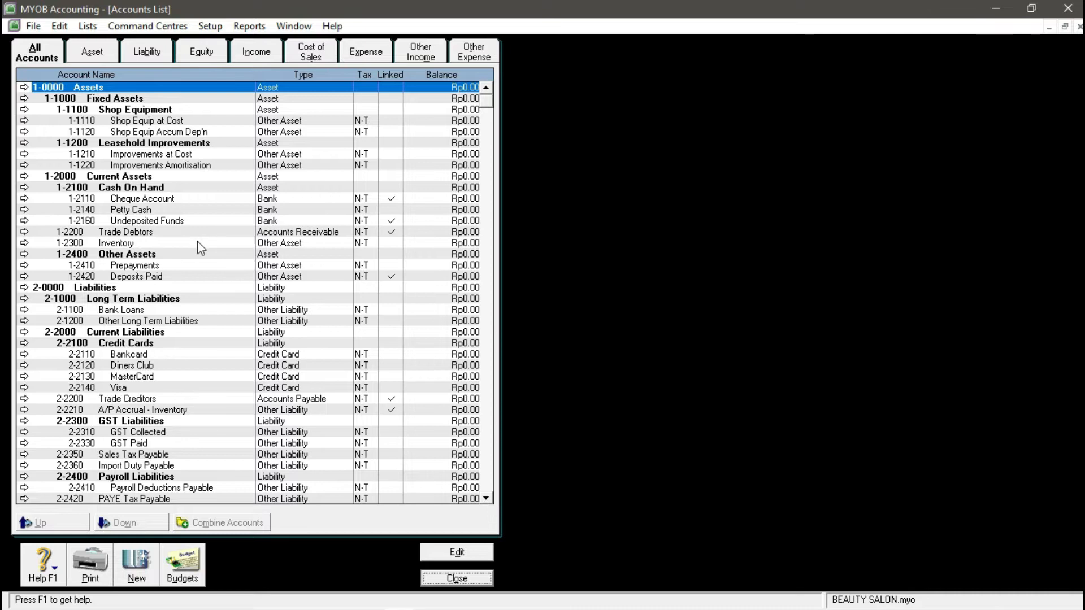
- Change the Petty Cash account number from 1-2140 to 1-2120
click(143, 210)
click(23, 210)
click(253, 162)
key(BackSpace)
key(BackSpace)
key(BackSpace)
key(BackSpace)
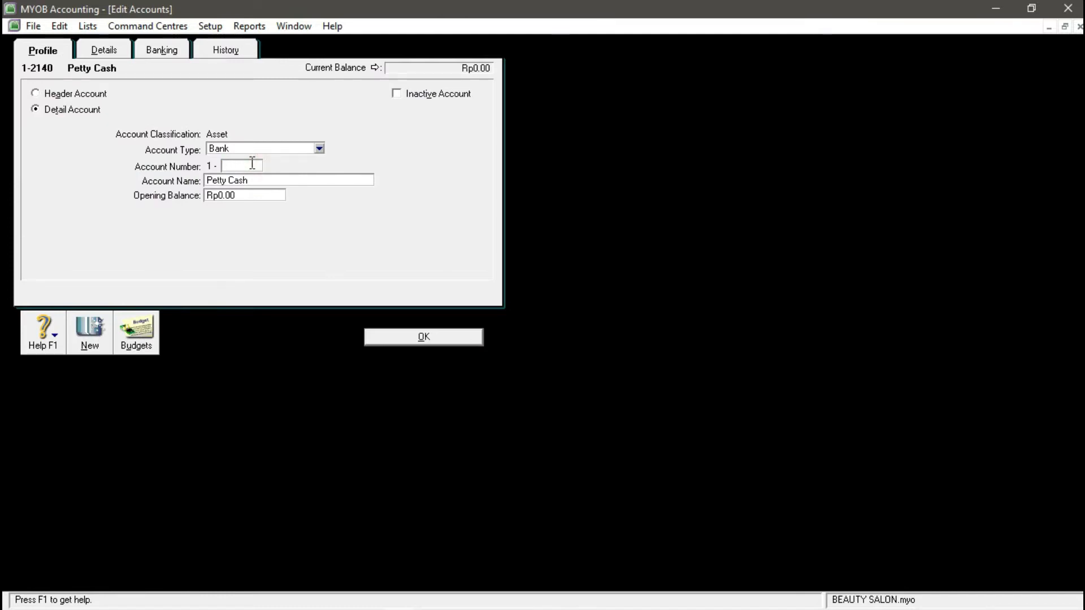
text(2120)
key(Tab)
click(377, 339)
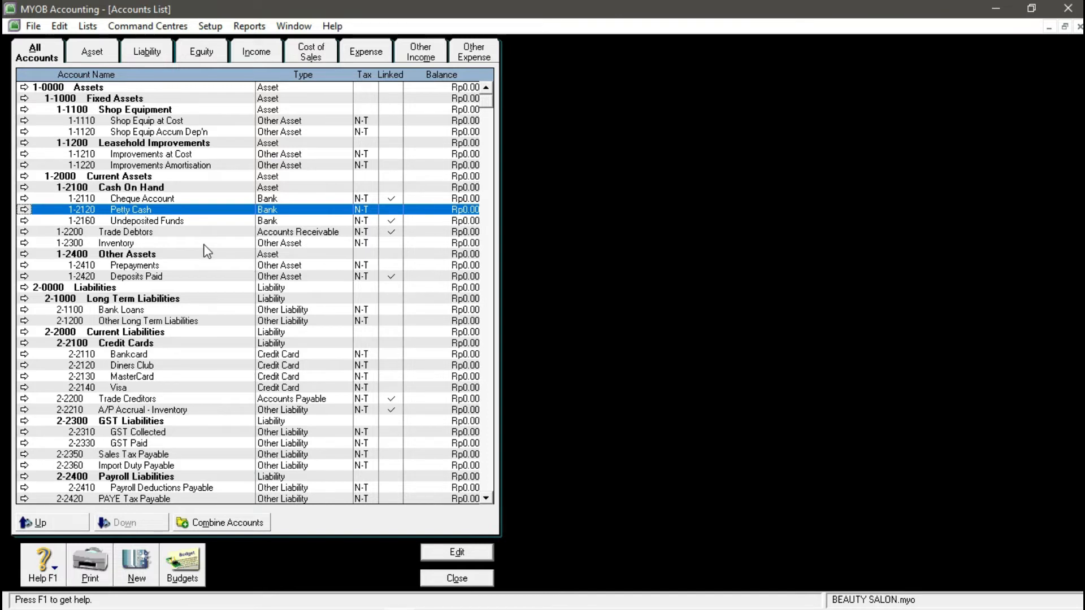
scroll(160, 285, down, 2)
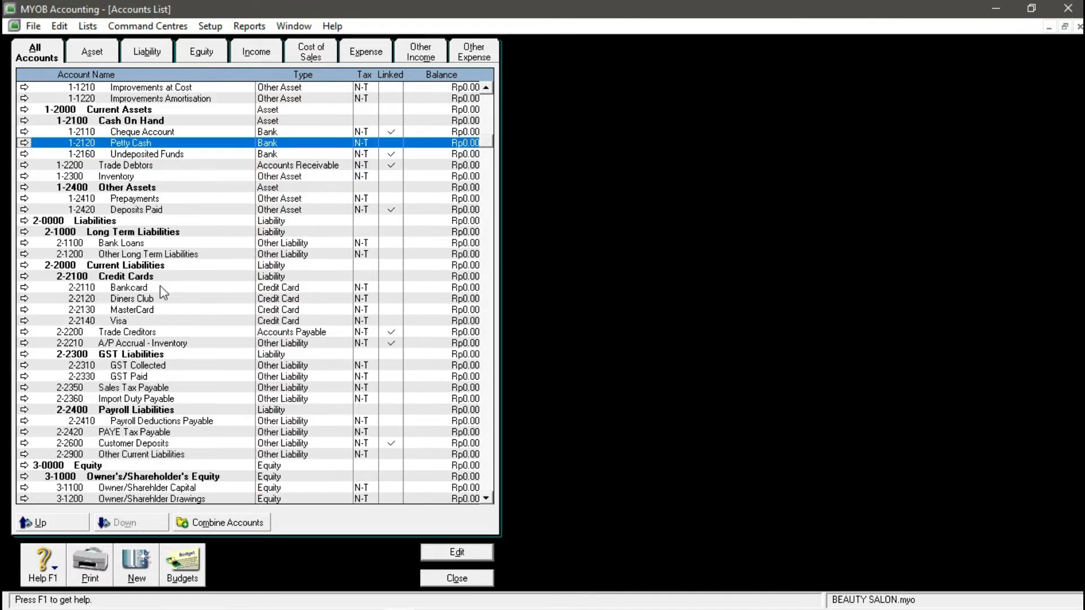
- On the Liability tab, rename account 2-2300 to VAT Liabilities
scroll(158, 288, down, 3)
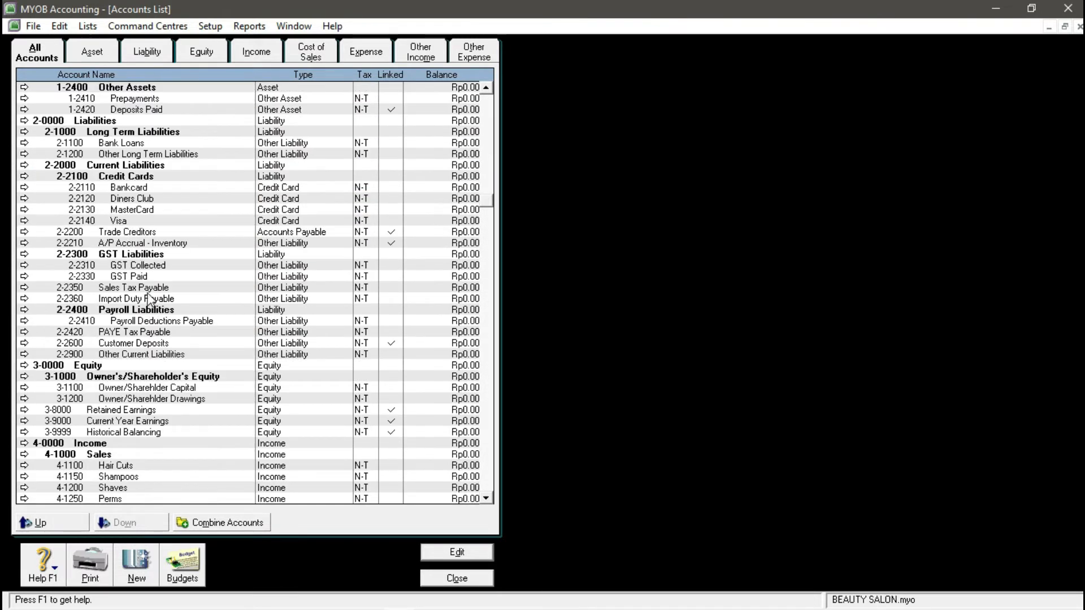
click(129, 168)
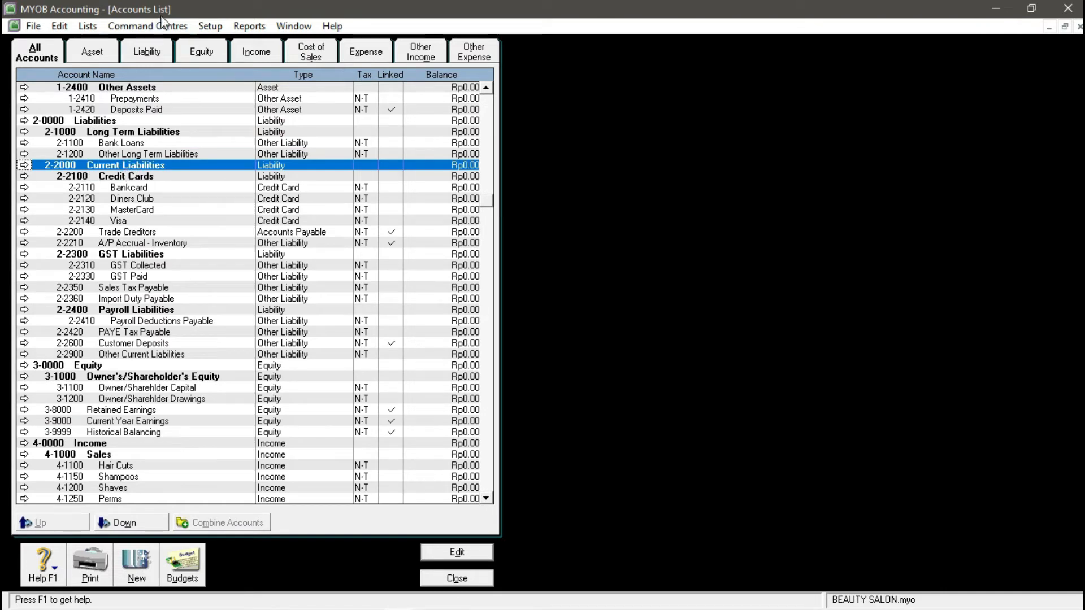
click(160, 52)
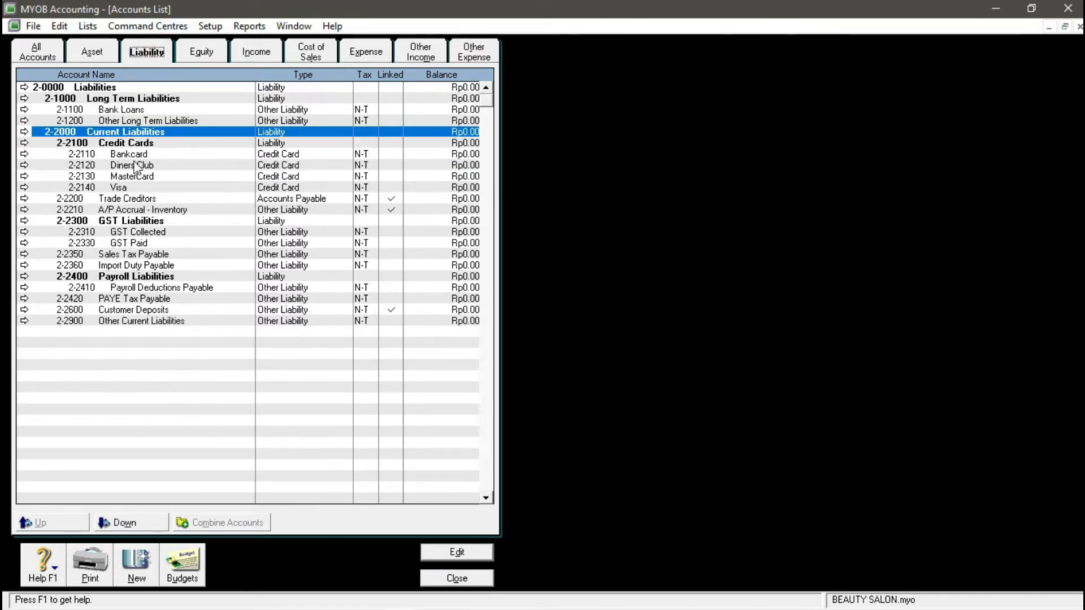
click(108, 222)
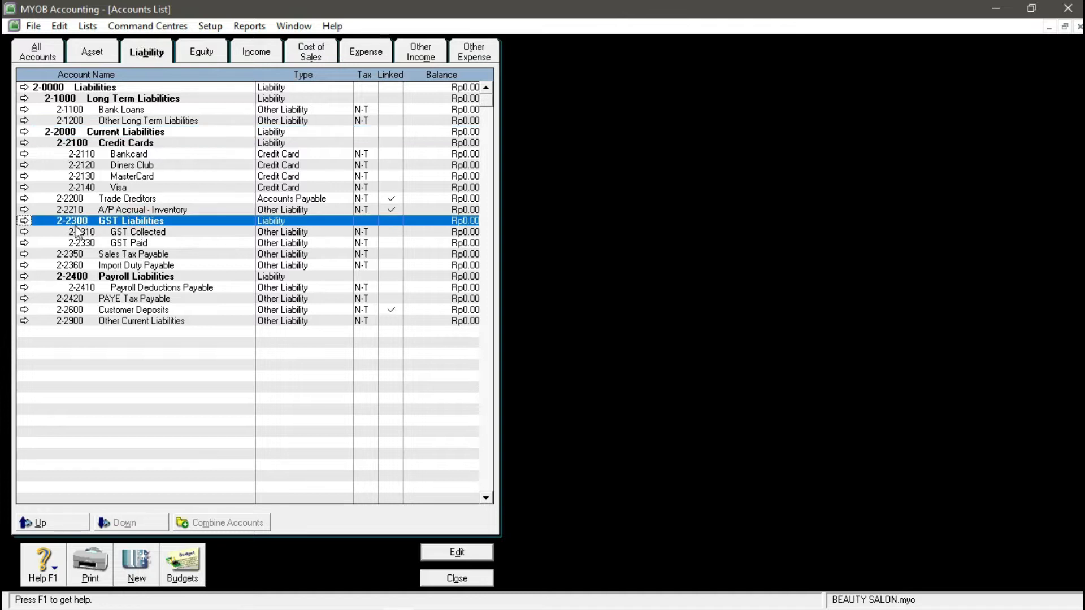
click(24, 221)
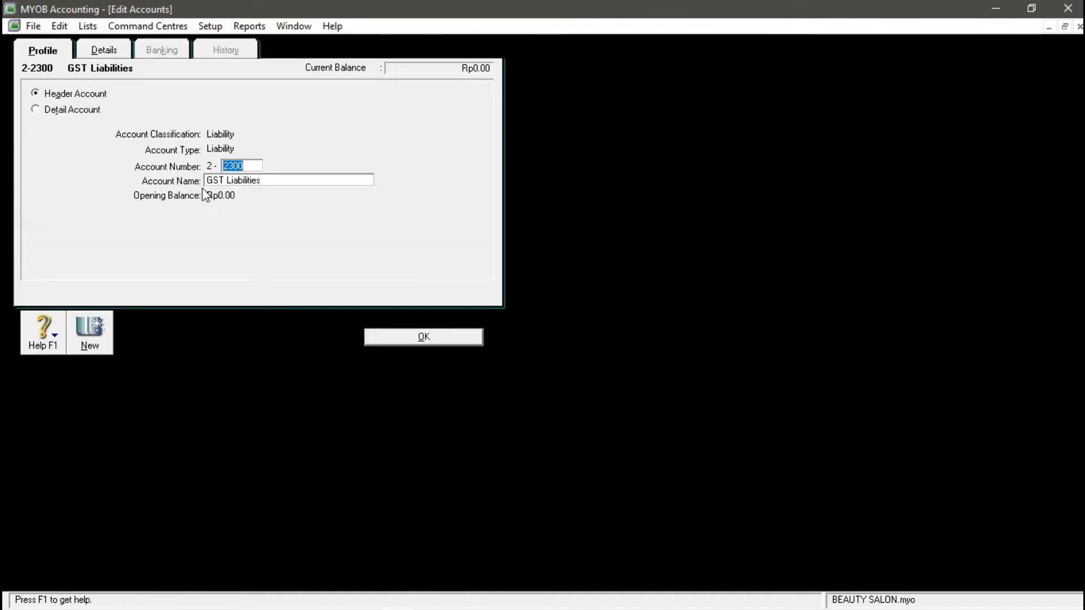
click(253, 180)
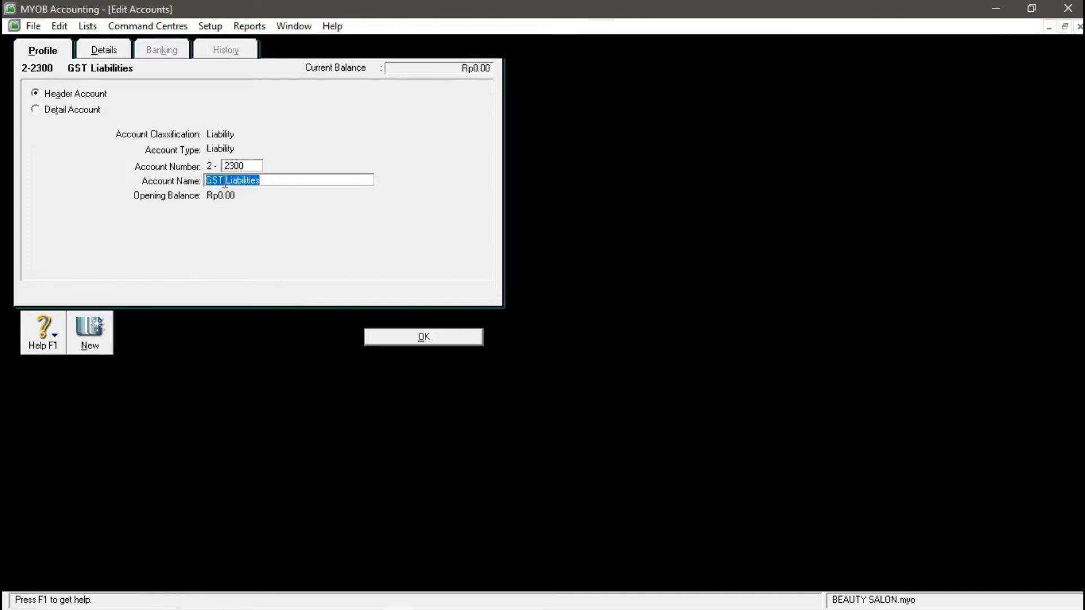
text(va)
text(AT)
text( L)
text(IABI)
text(T)
text(IES)
key(BackSpace)
key(BackSpace)
key(BackSpace)
key(BackSpace)
key(BackSpace)
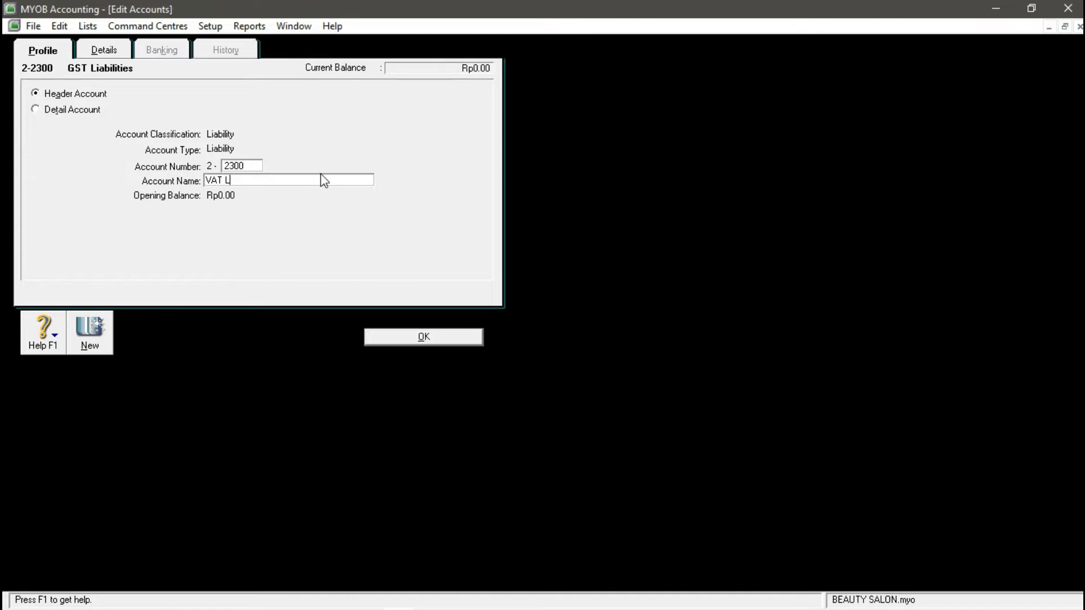
text(iabilities)
click(410, 340)
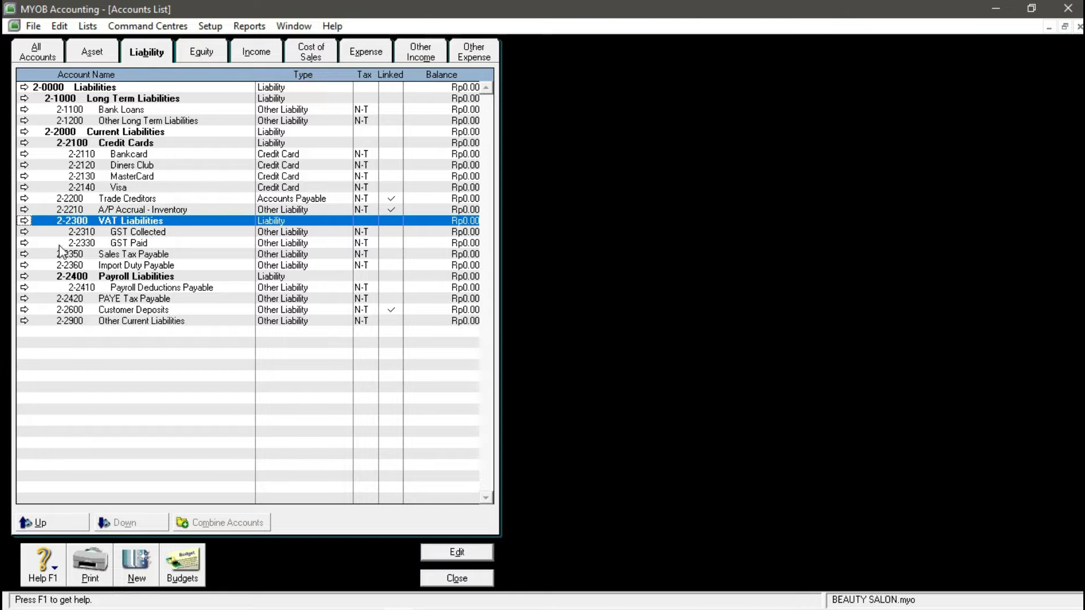
- Rename account 2-2310 from GST Collected to VAT Collected
click(24, 232)
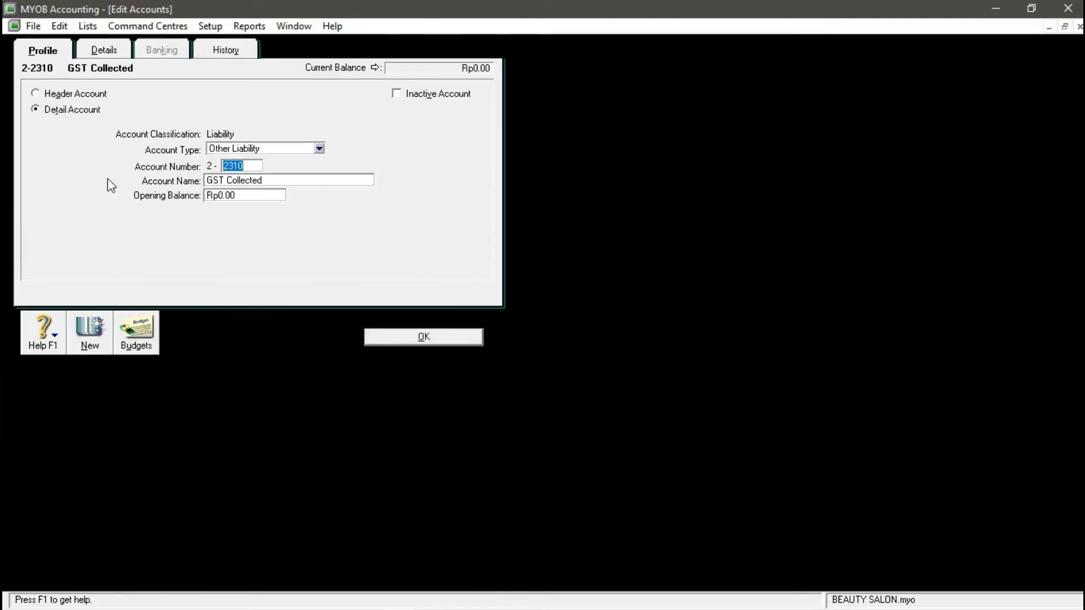
click(223, 180)
key(BackSpace)
key(BackSpace)
key(BackSpace)
text(vat)
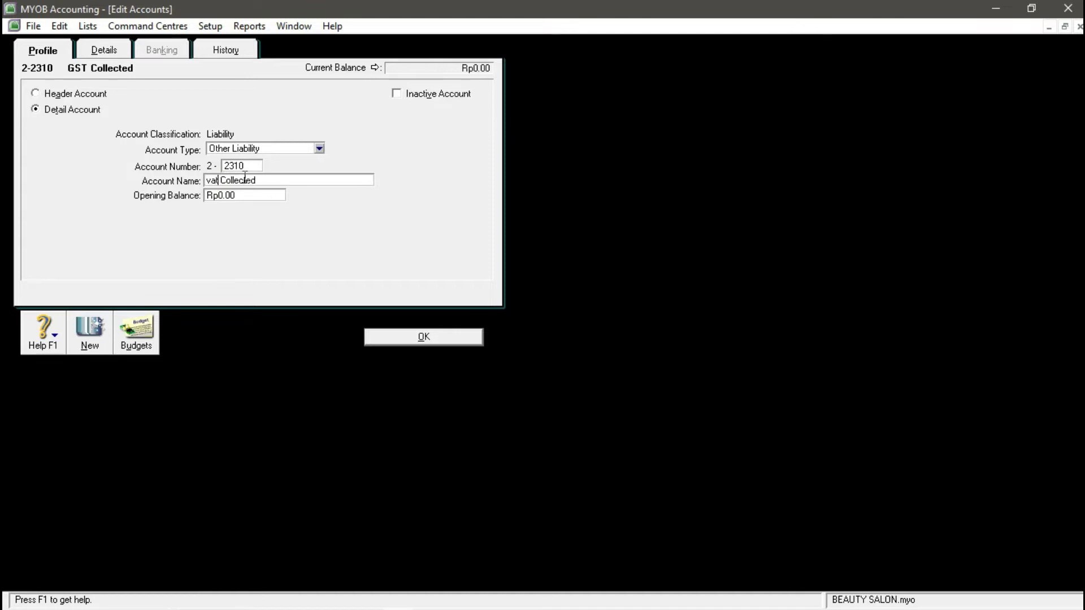
key(BackSpace)
key(BackSpace)
key(BackSpace)
text(VAT)
click(394, 339)
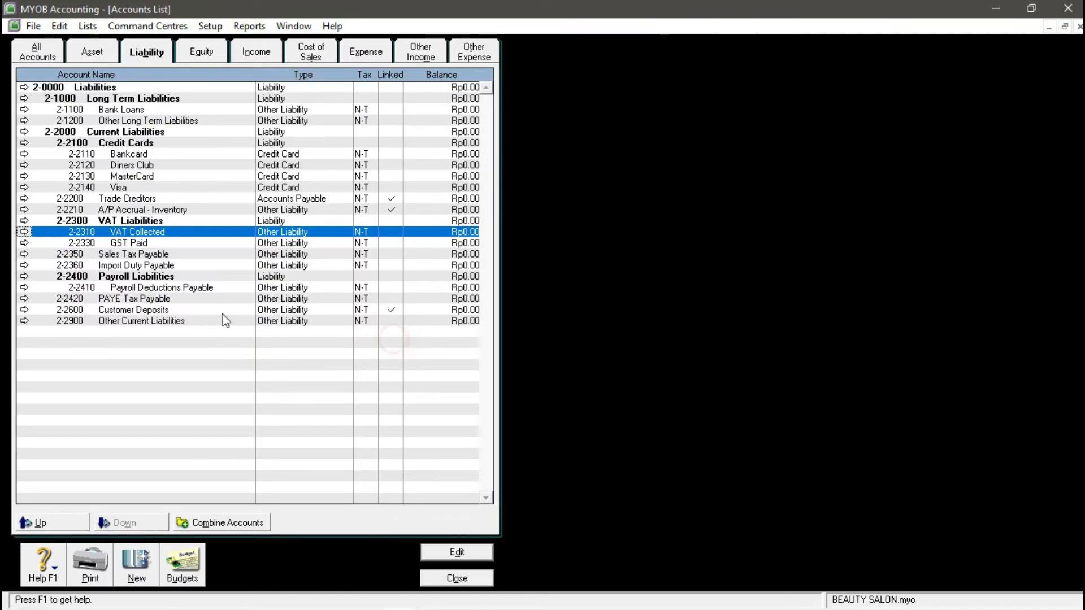
- Rename account 2-2330 from GST Paid to VAT Paid
click(24, 243)
click(224, 181)
click(224, 181)
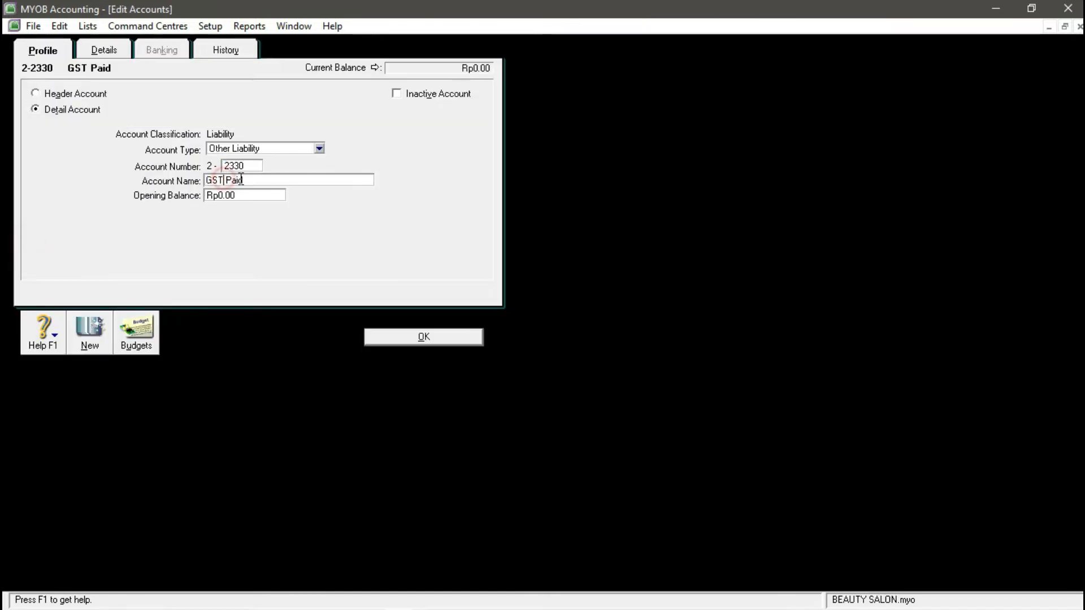
key(BackSpace)
key(BackSpace)
key(BackSpace)
key(BackSpace)
text(VAT)
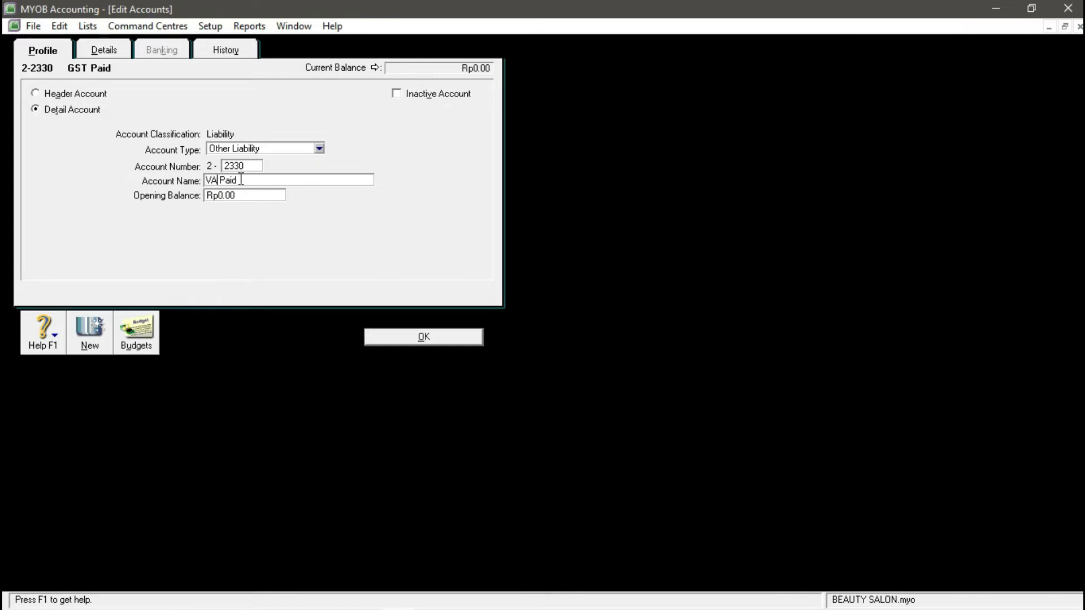
key(Tab)
click(423, 337)
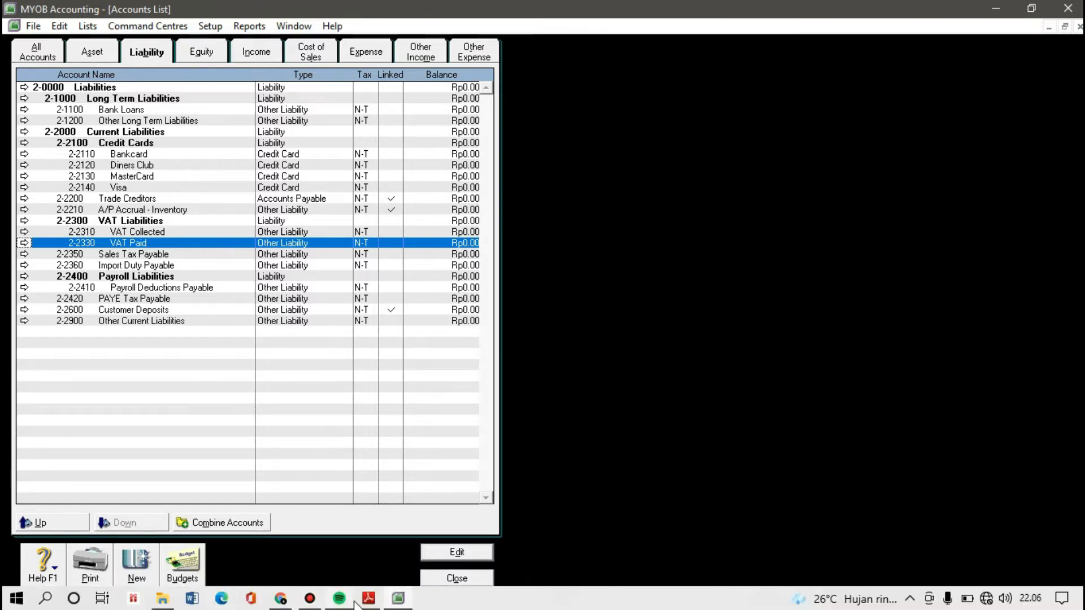
- Find the case study's requirement to add account 2-2340 VAT Clearing, then return to MYOB's liability accounts
click(368, 603)
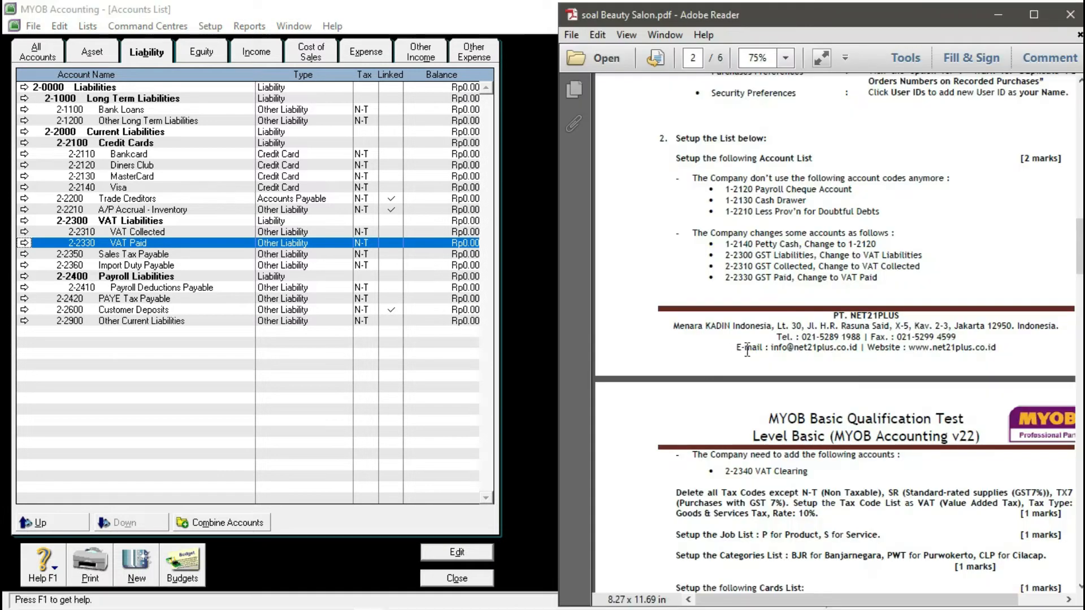
scroll(821, 180, down, 3)
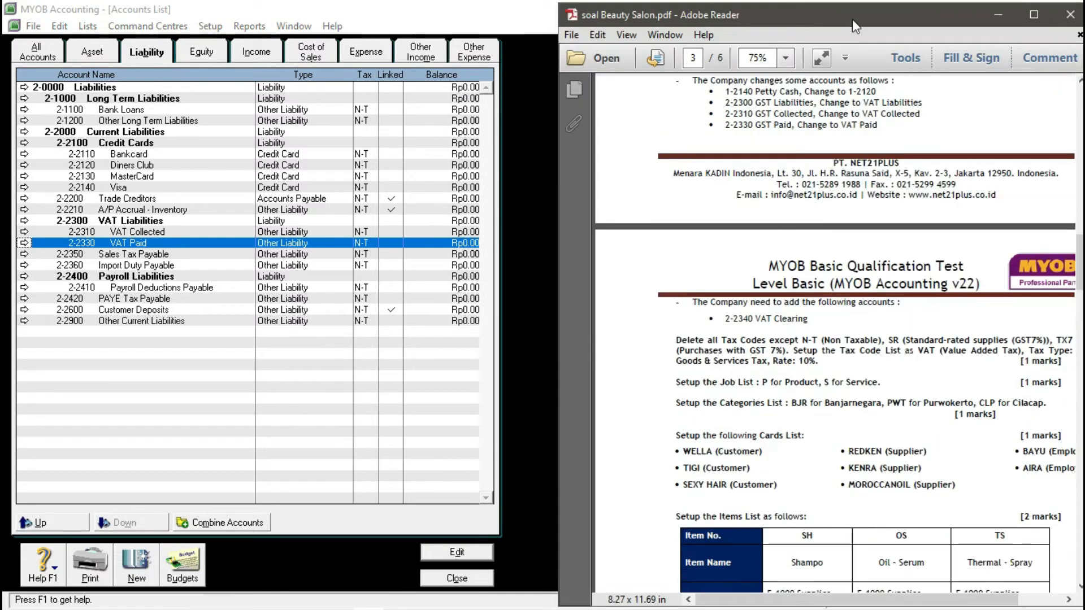
drag(852, 9, 830, 8)
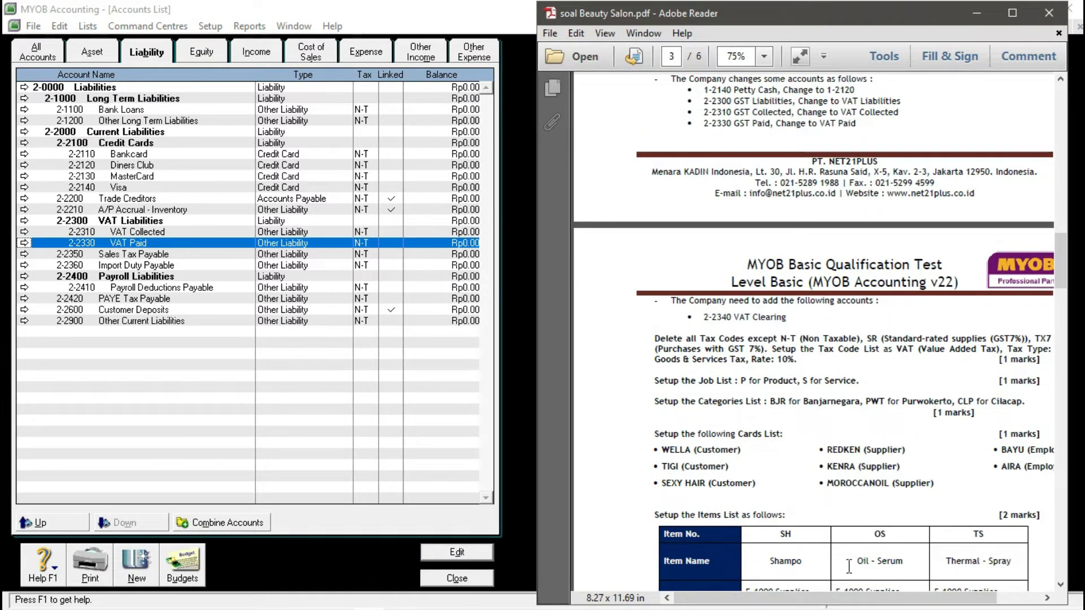
drag(758, 600, 784, 601)
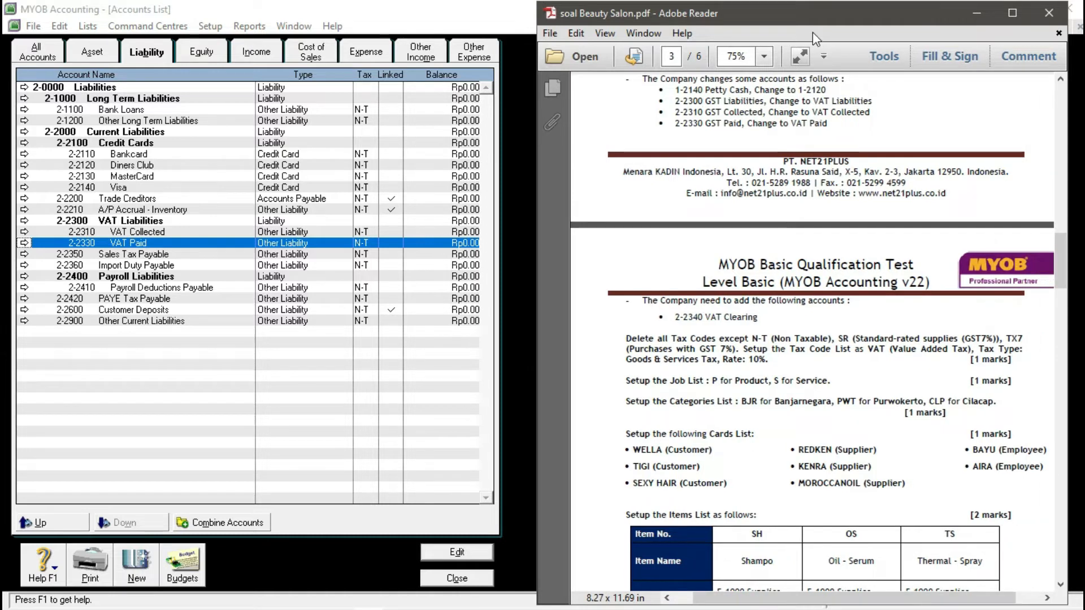
drag(814, 20, 836, 18)
scroll(779, 204, down, 2)
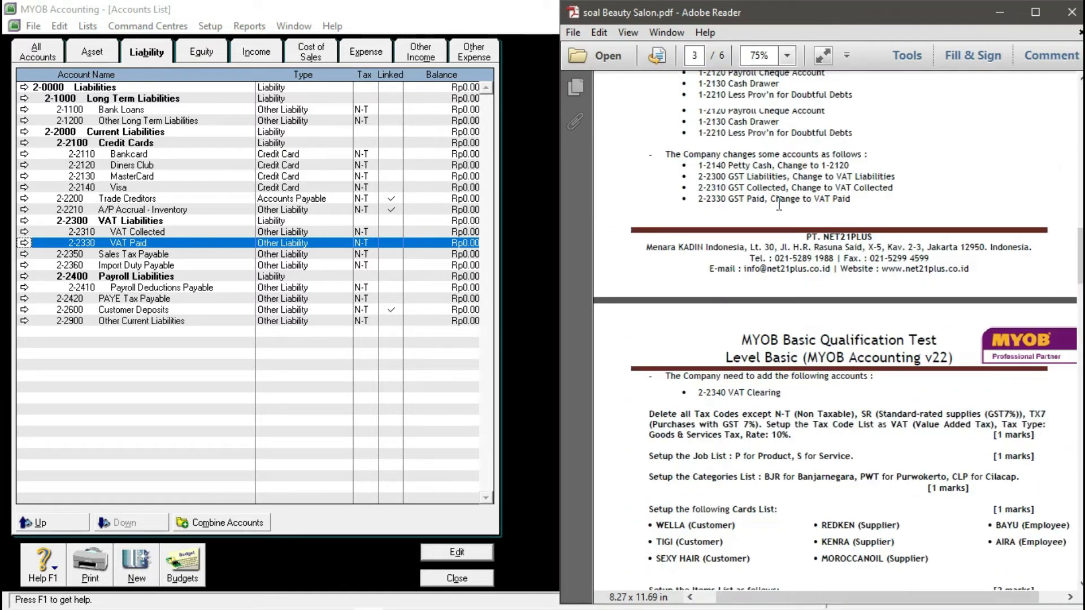
scroll(779, 203, down, 5)
drag(670, 140, 794, 168)
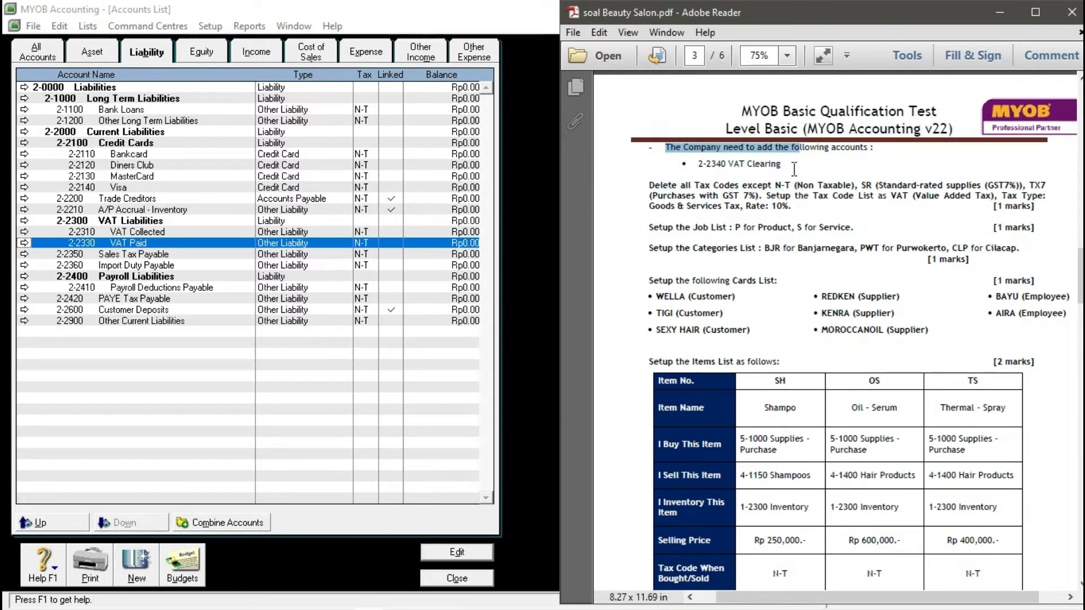
click(793, 168)
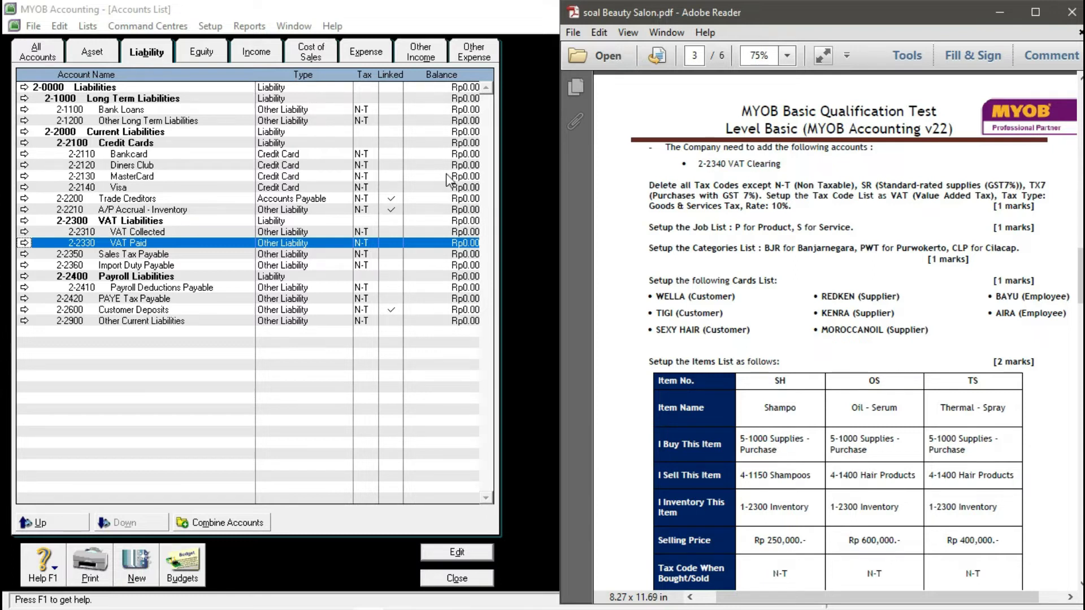
click(170, 412)
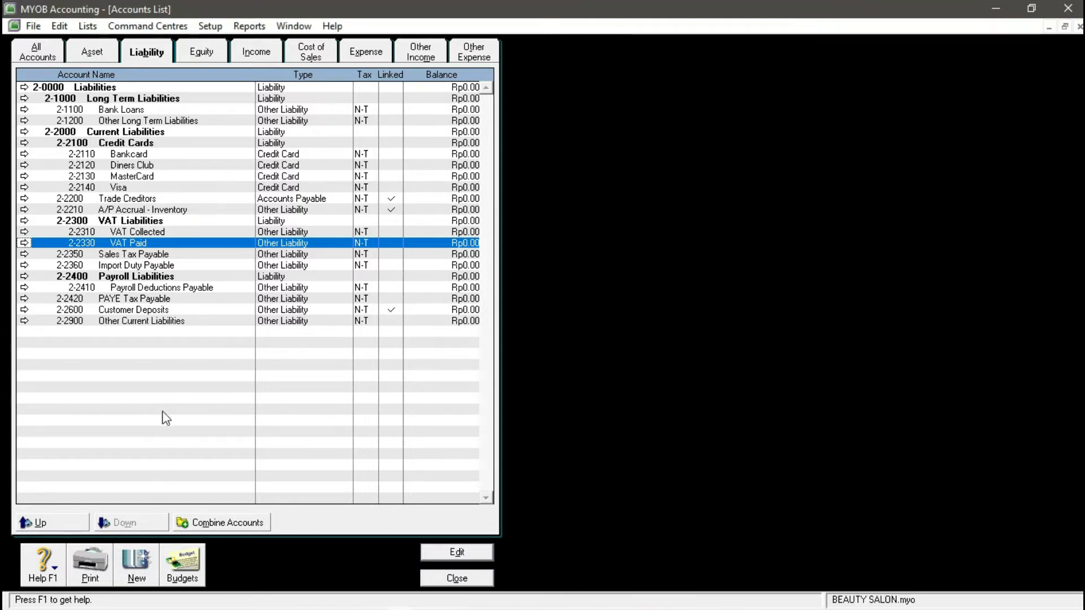
click(143, 58)
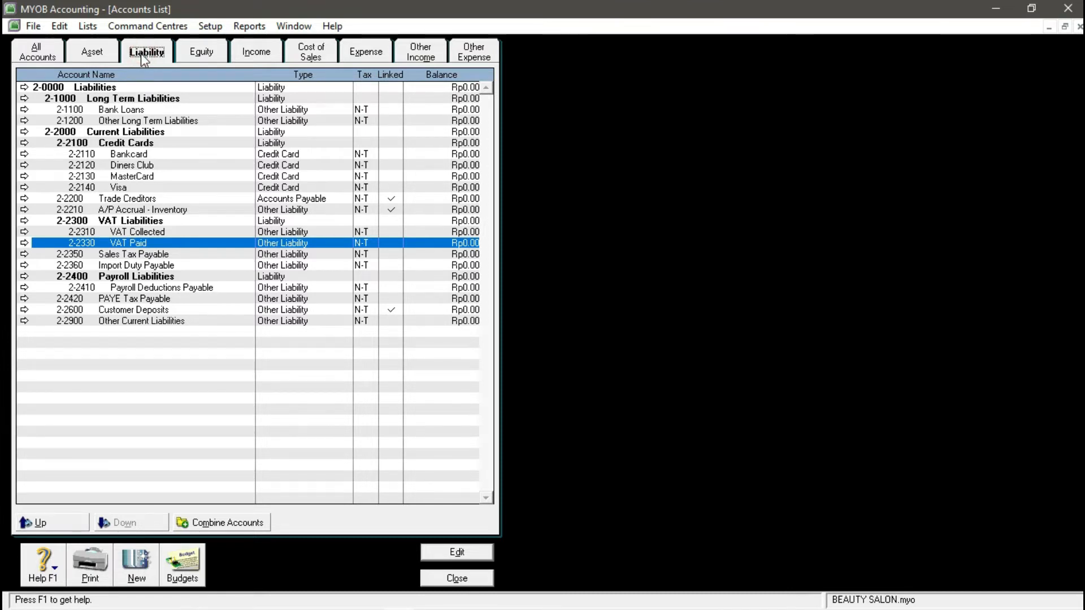
- Create liability account 2-2340 named VAT CLEARING, then close the Accounts List
key(Left)
key(Right)
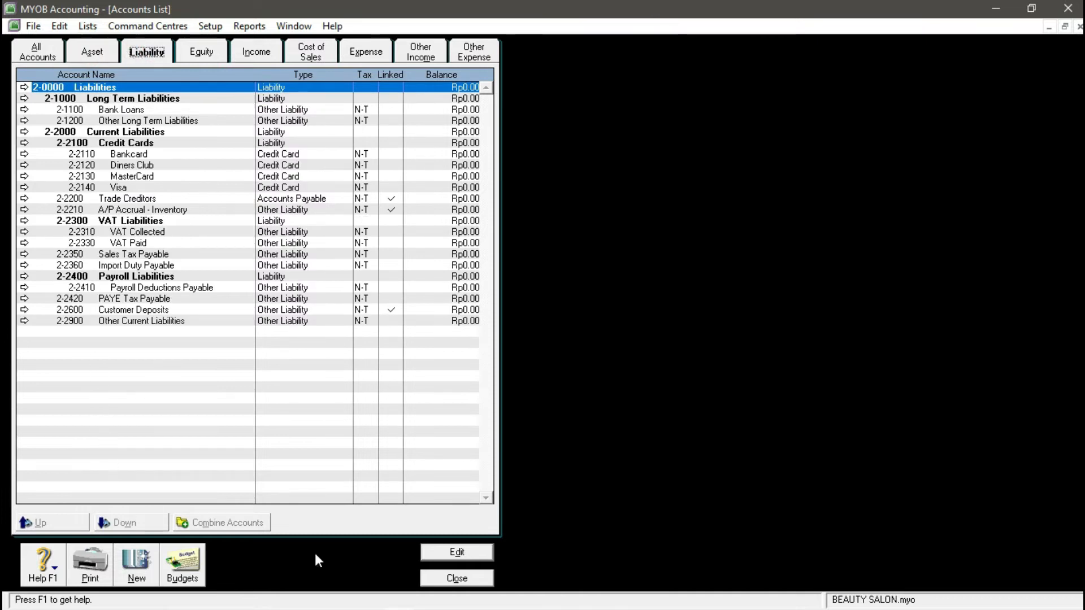
click(138, 574)
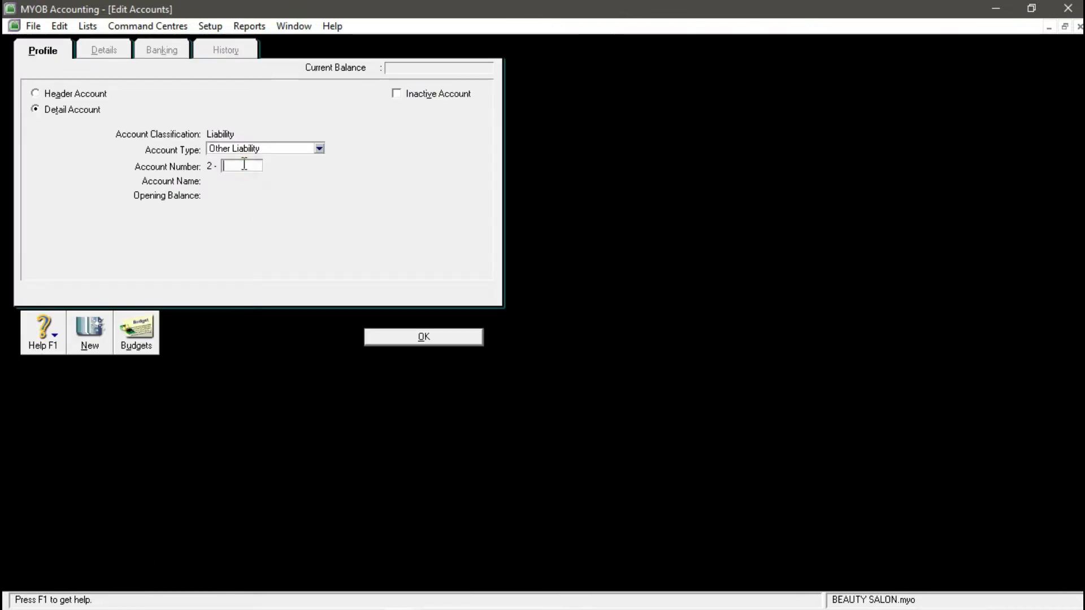
text(2340)
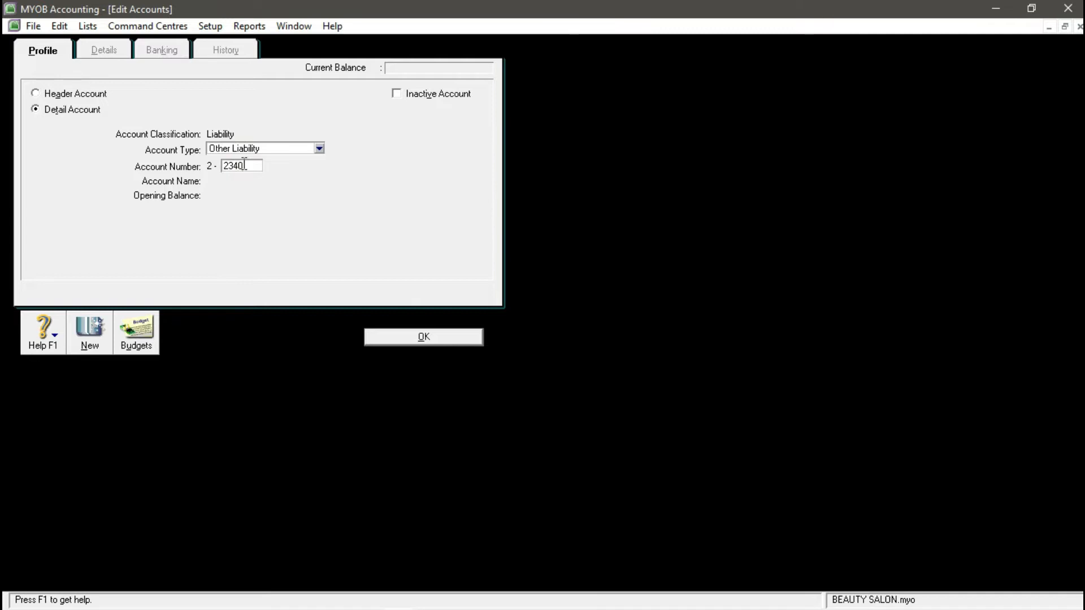
key(Tab)
text(VAT CLEARING)
click(443, 338)
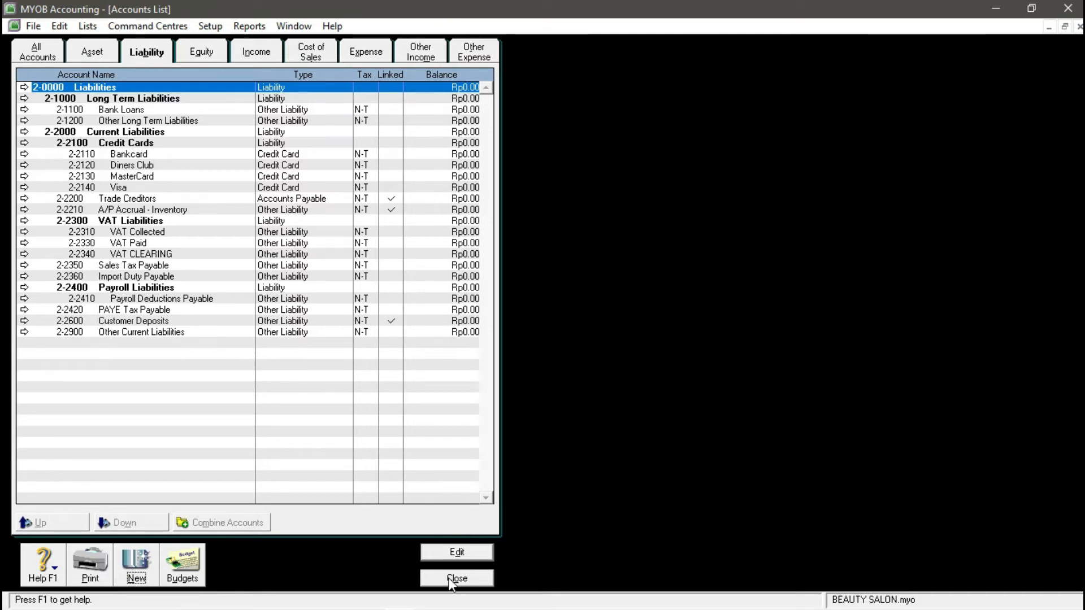
click(452, 582)
mouse_move(382, 603)
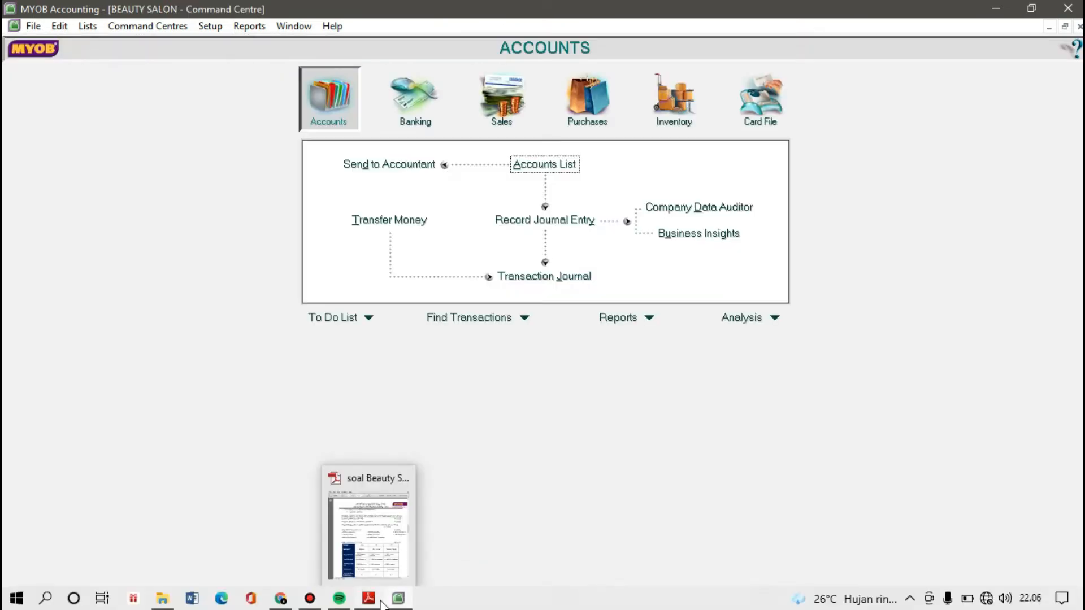
click(372, 539)
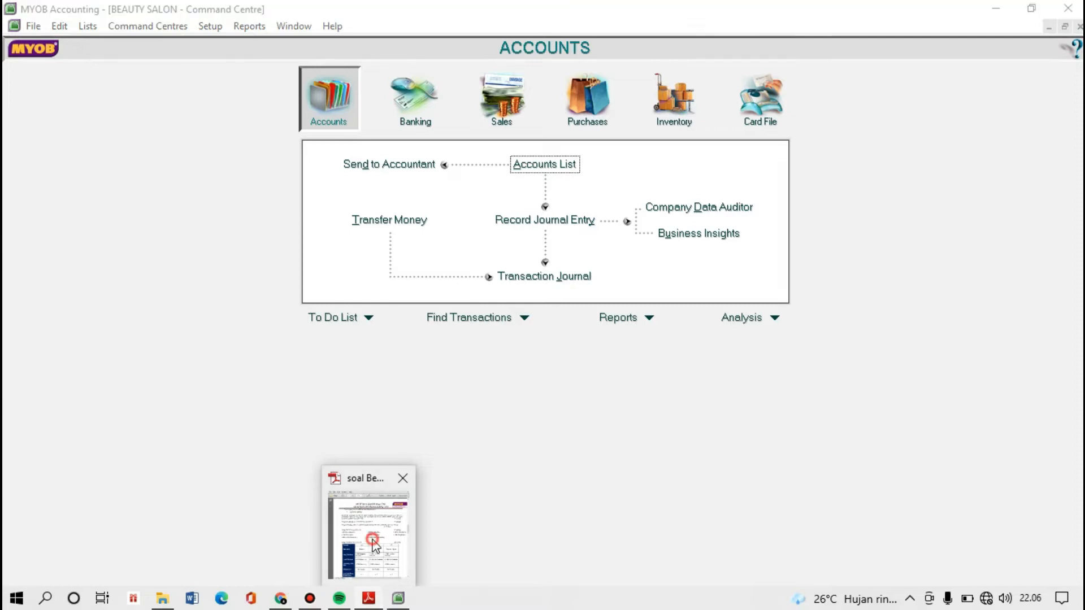
scroll(767, 218, down, 1)
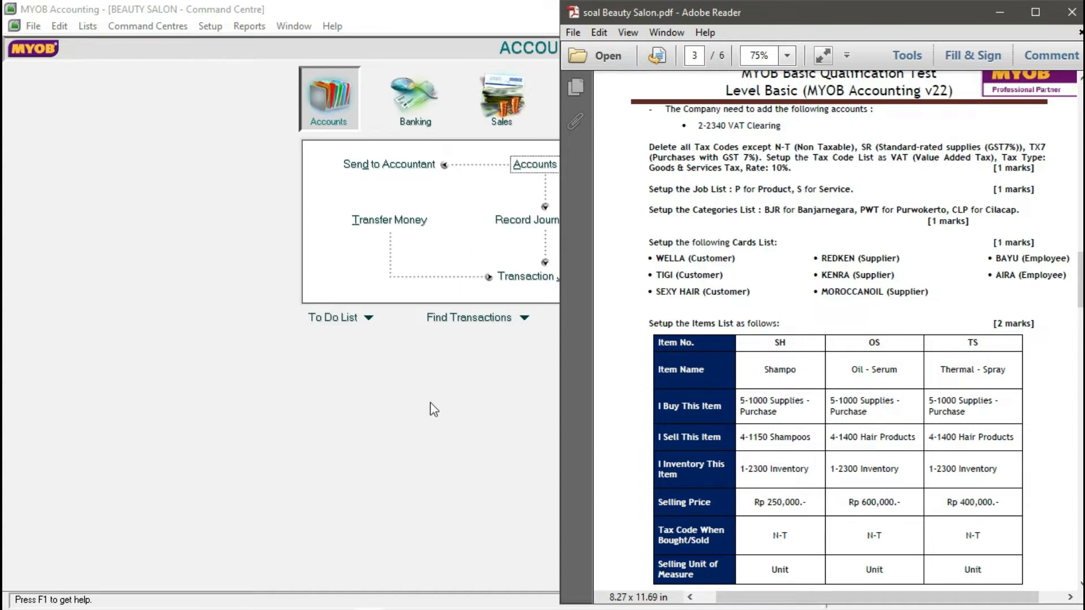
drag(775, 169, 783, 169)
click(433, 362)
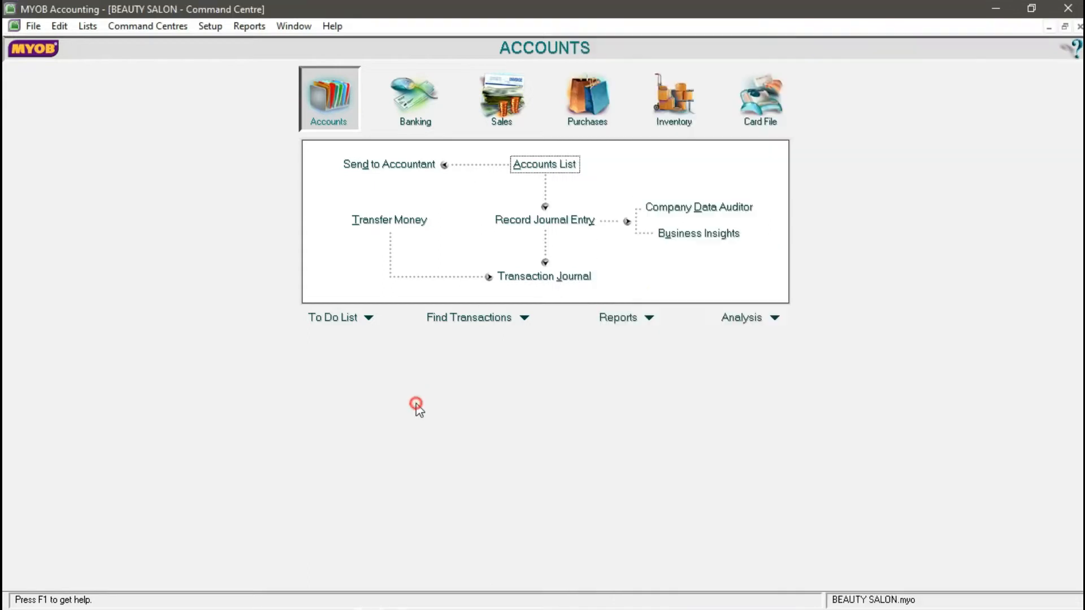
click(89, 27)
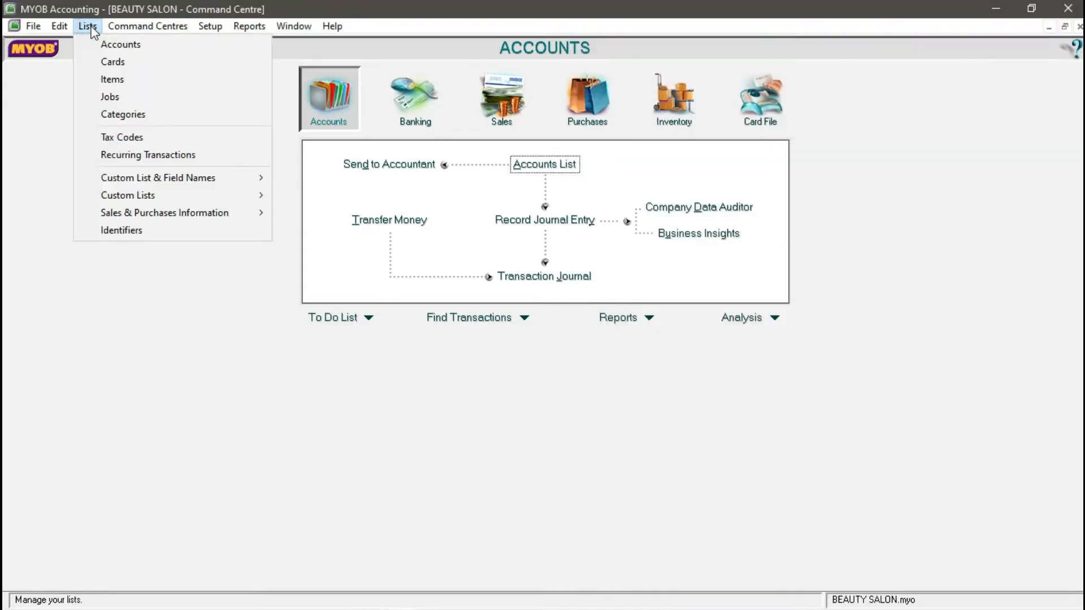
- Open the Tax Code List and delete tax codes BL, DS, E33, EN3 and EP
click(120, 137)
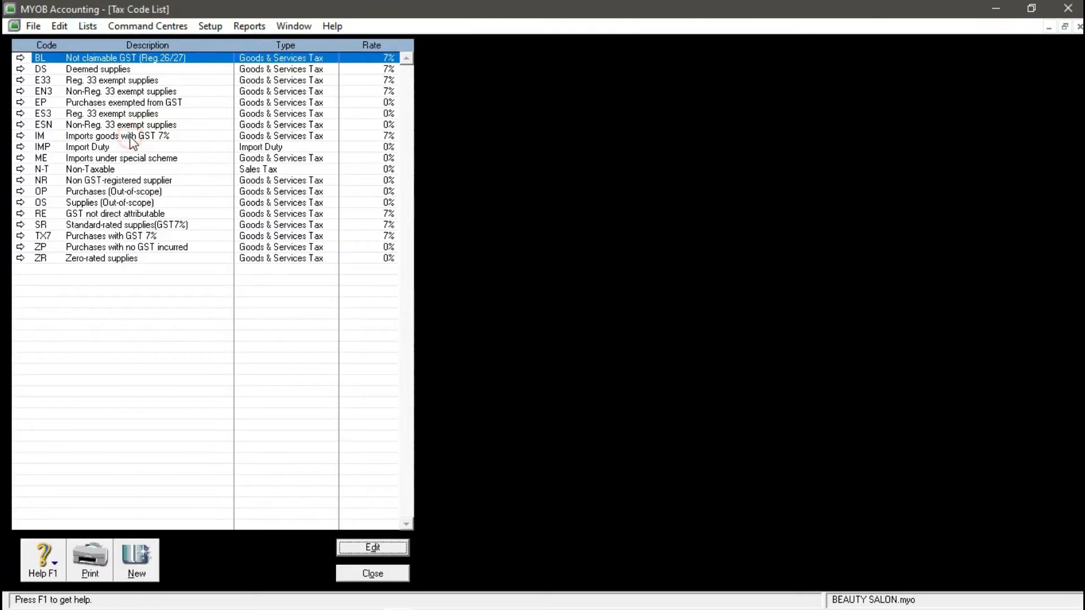
right_click(25, 59)
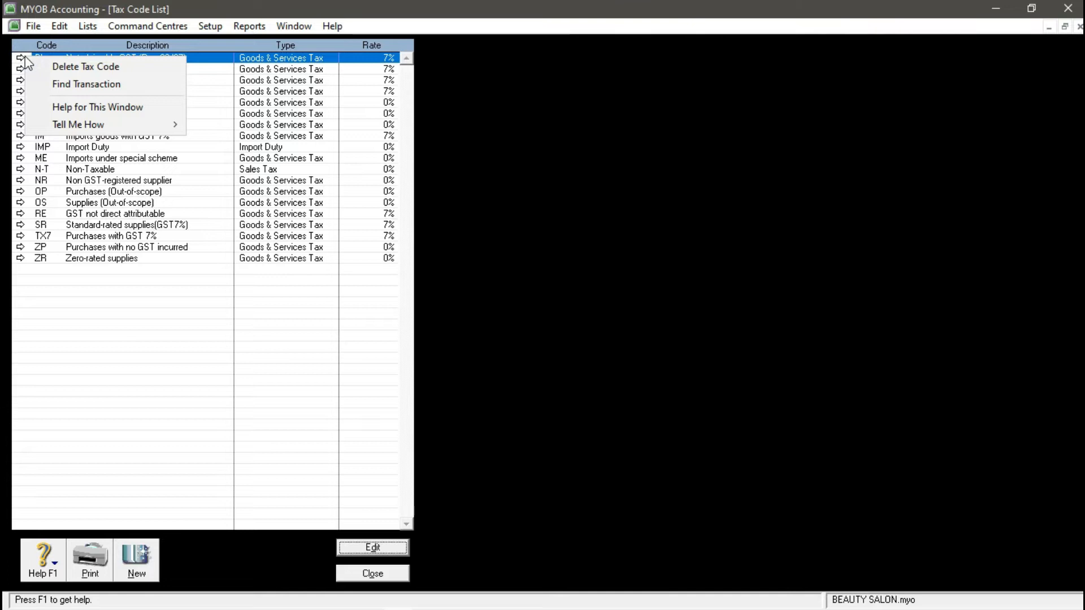
click(211, 65)
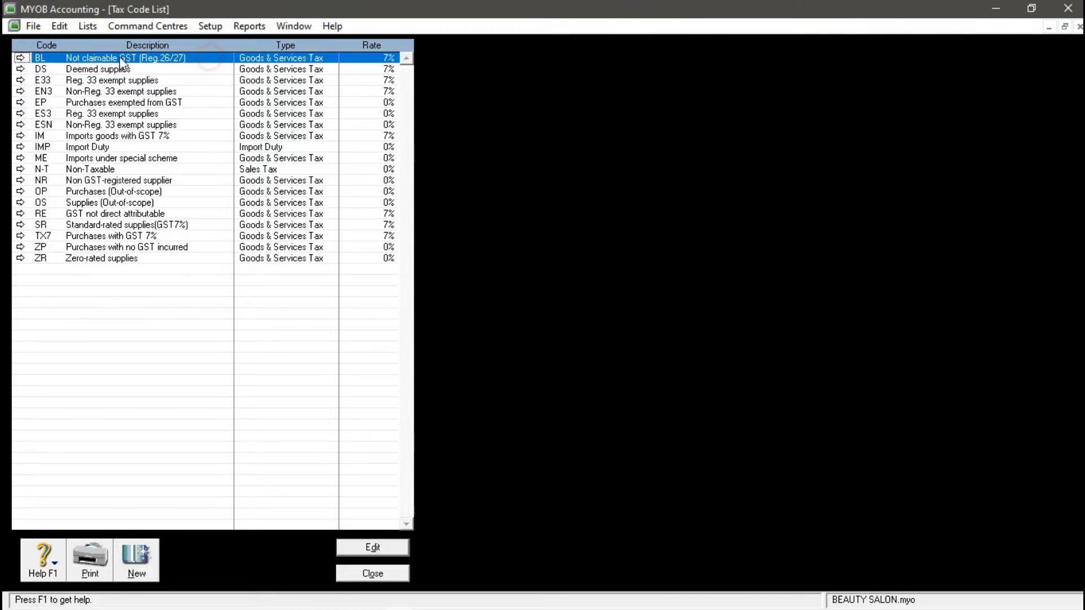
right_click(17, 57)
click(57, 65)
right_click(49, 55)
click(74, 65)
right_click(46, 58)
click(62, 69)
right_click(50, 58)
click(74, 69)
right_click(50, 58)
click(72, 66)
- Delete tax codes ES3, ESN, IM, IMP and ME, and accept that N-T cannot be deleted
right_click(50, 58)
click(71, 67)
right_click(50, 59)
click(72, 66)
right_click(50, 58)
click(75, 67)
right_click(50, 58)
click(74, 66)
right_click(50, 58)
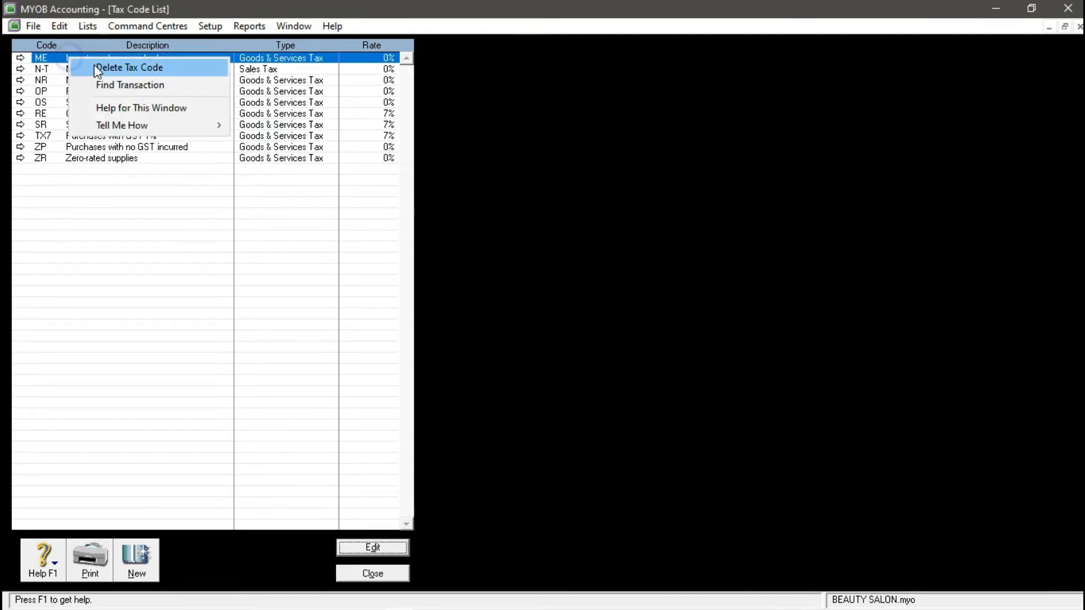
click(78, 64)
right_click(78, 63)
click(82, 66)
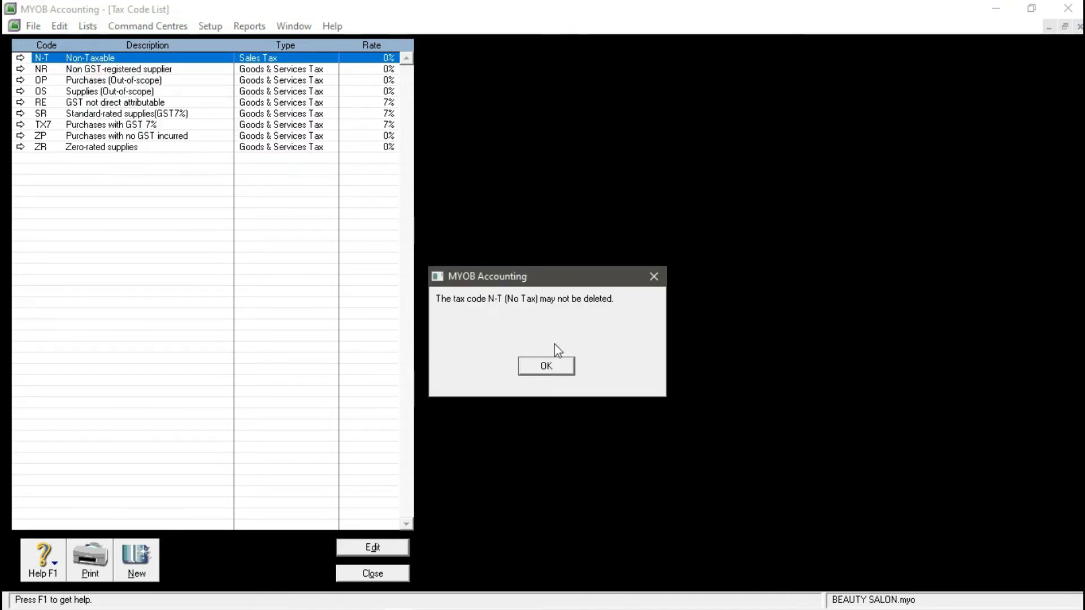
drag(563, 281, 542, 171)
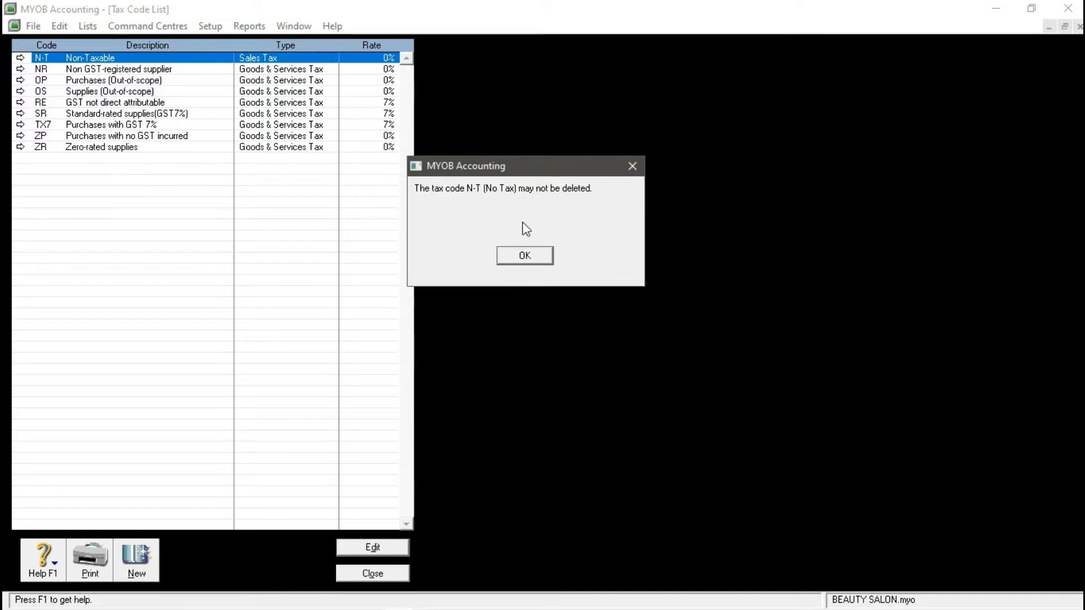
click(525, 256)
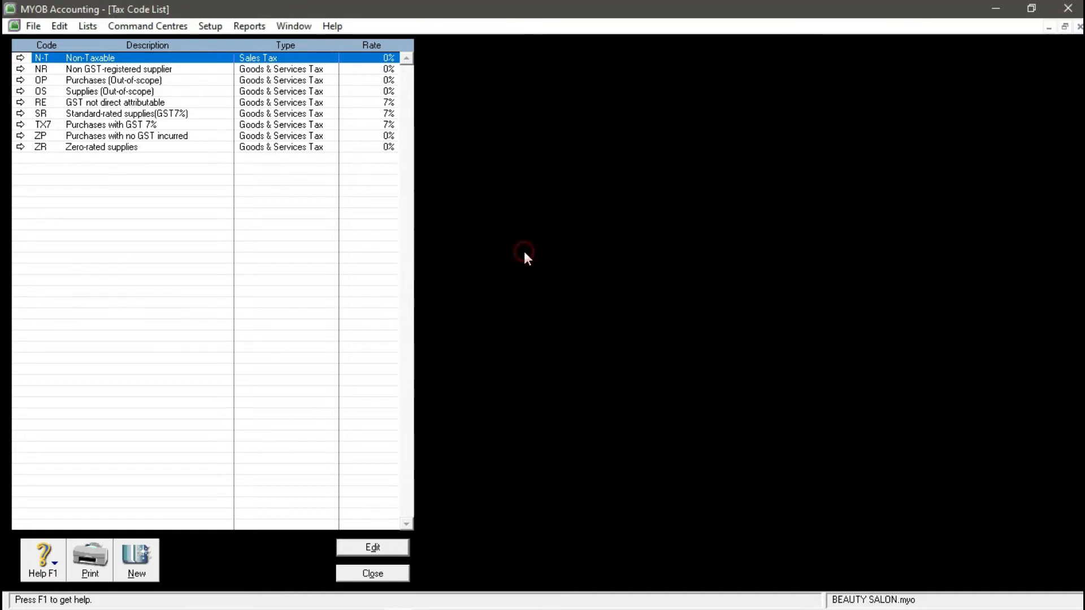
- Delete tax codes NR, OP and OS
click(41, 69)
right_click(20, 70)
click(40, 77)
click(20, 70)
right_click(19, 70)
key(Escape)
click(335, 559)
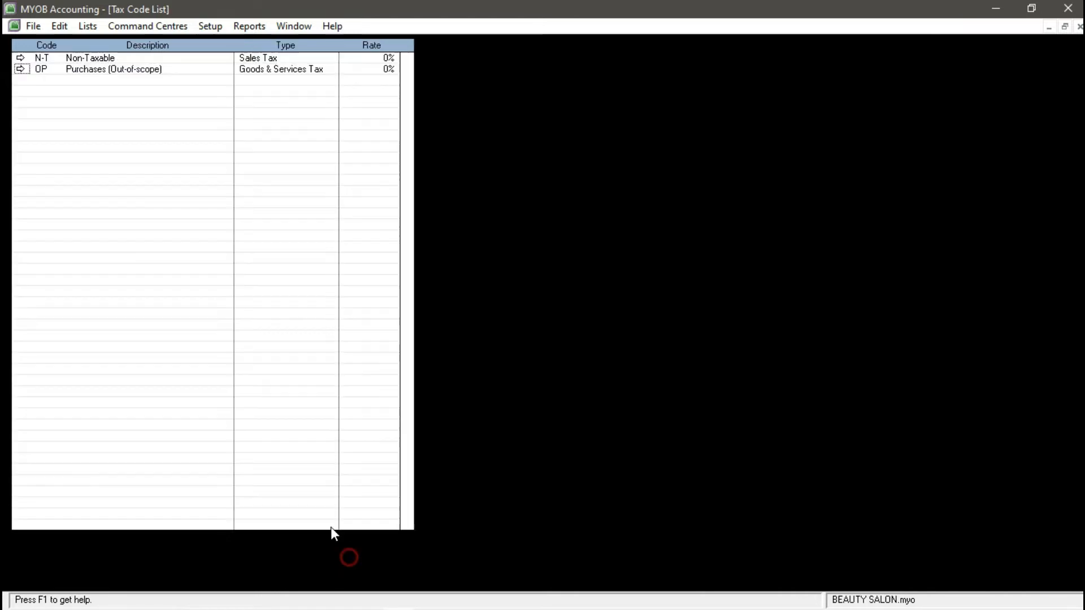
right_click(22, 72)
click(49, 85)
click(20, 70)
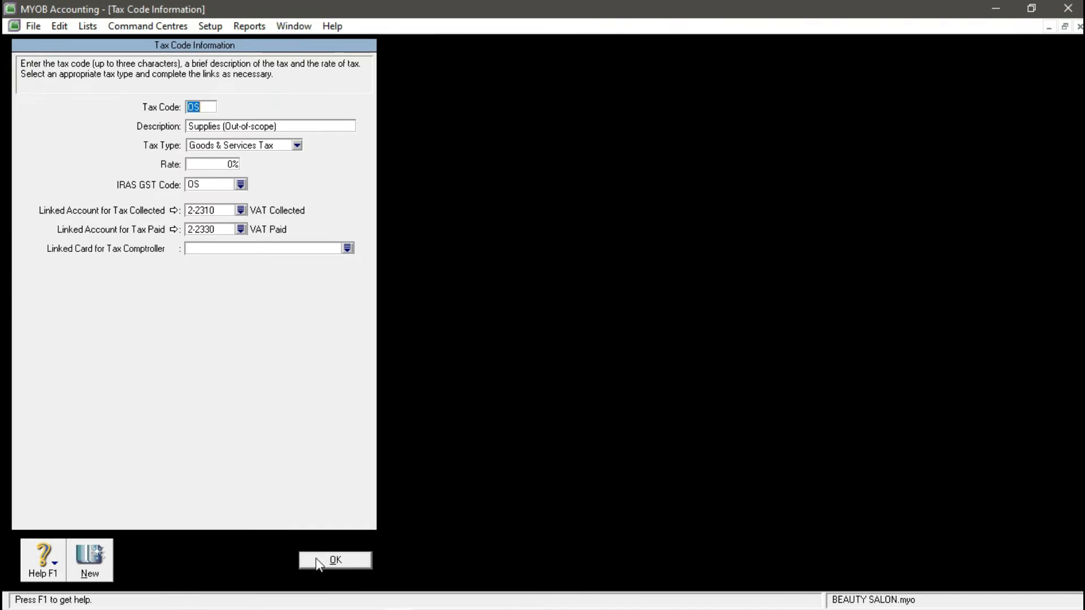
click(322, 559)
right_click(17, 71)
click(51, 76)
- Delete tax codes RE, ZP and ZR, leaving TX7 selected
right_click(22, 64)
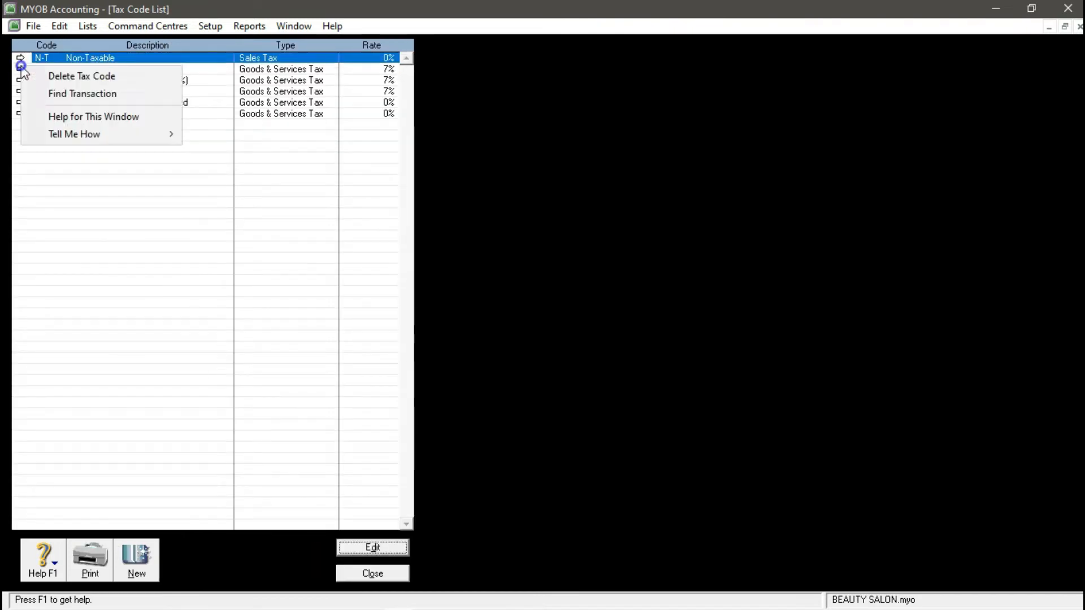
click(218, 70)
right_click(66, 70)
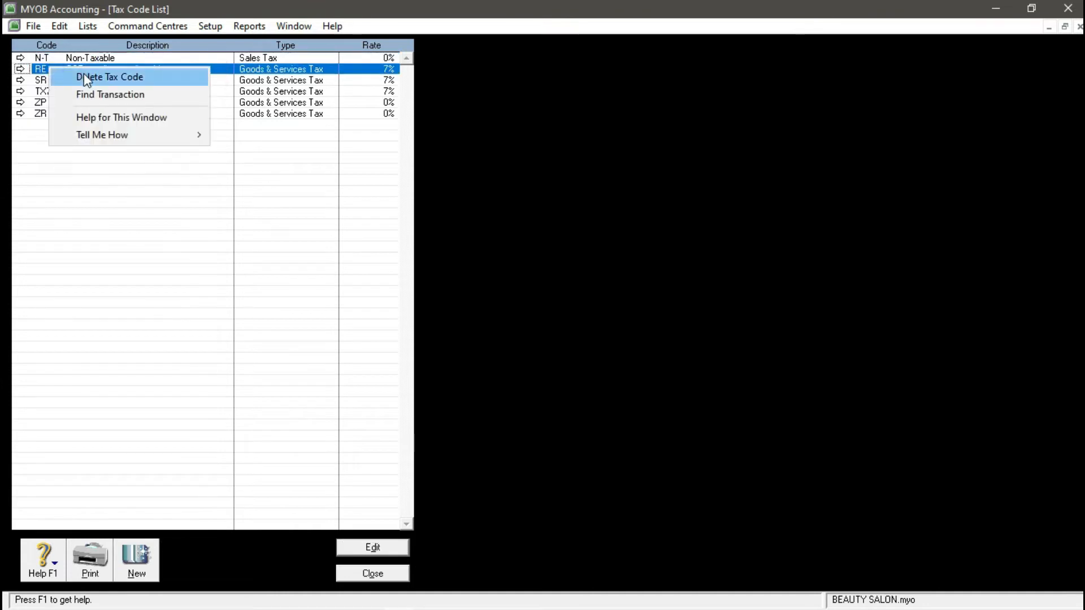
click(84, 75)
right_click(50, 90)
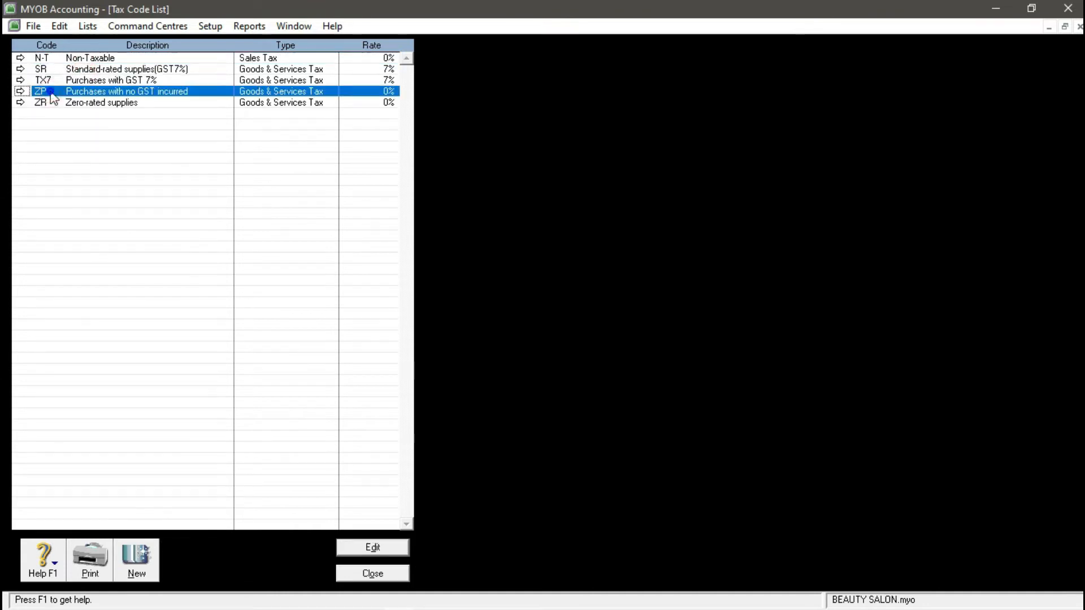
click(54, 94)
click(53, 92)
right_click(70, 92)
click(74, 98)
click(92, 81)
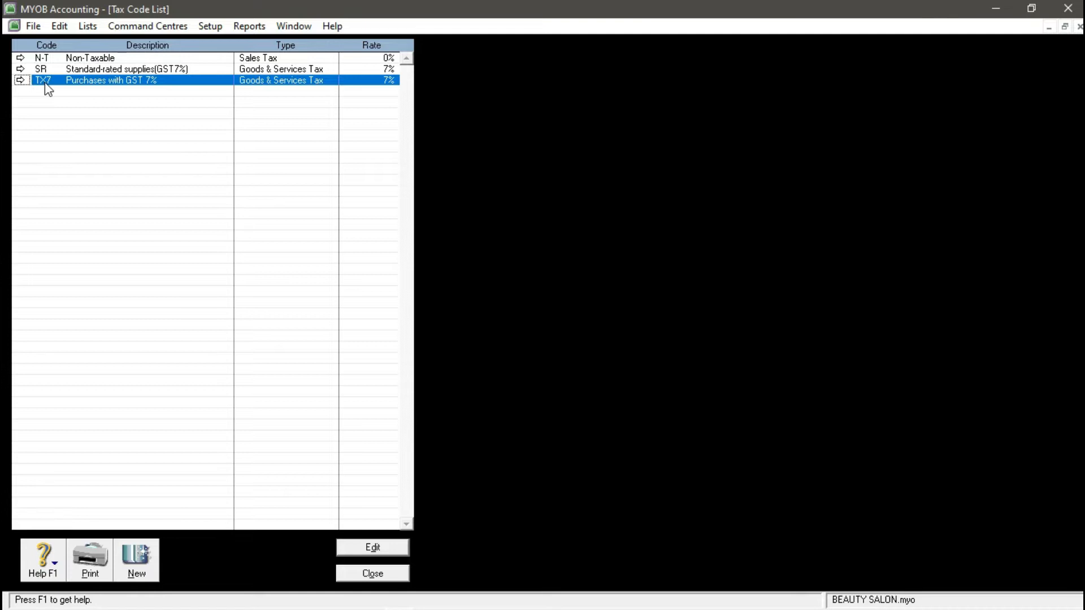
click(45, 66)
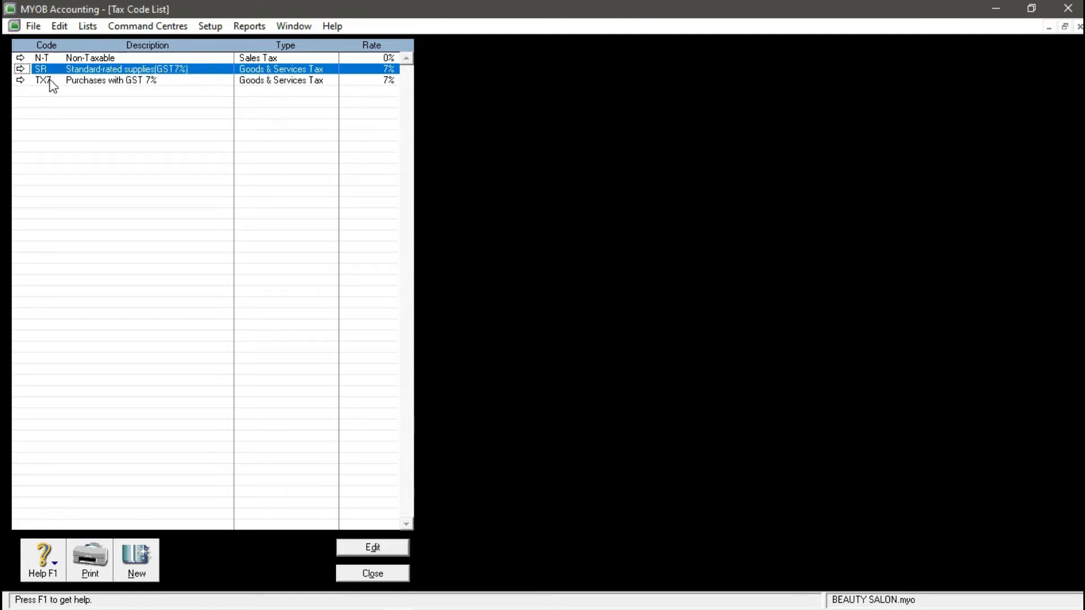
click(47, 82)
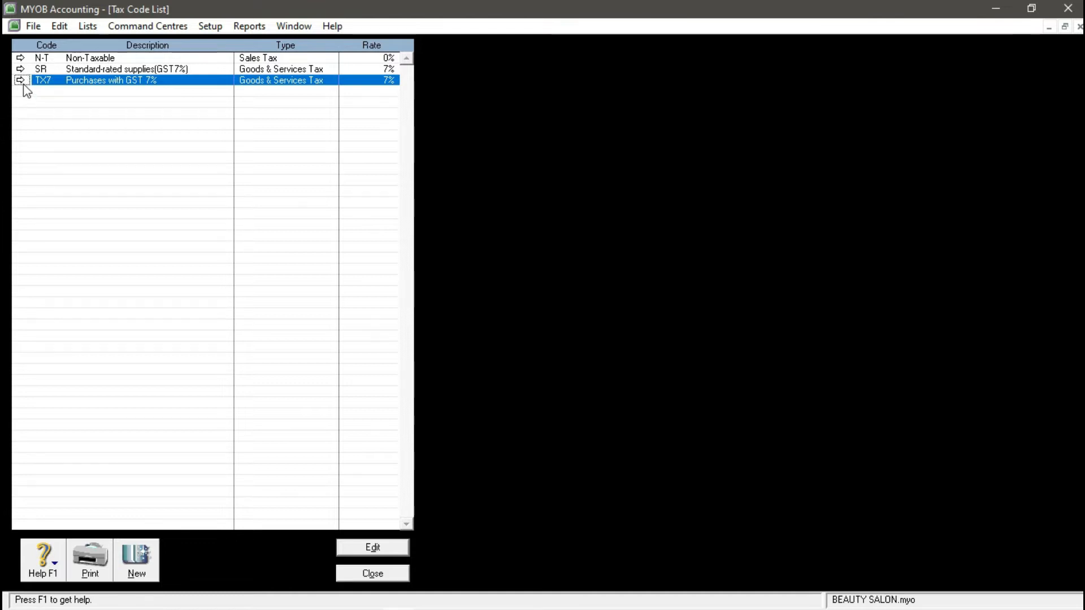
click(21, 82)
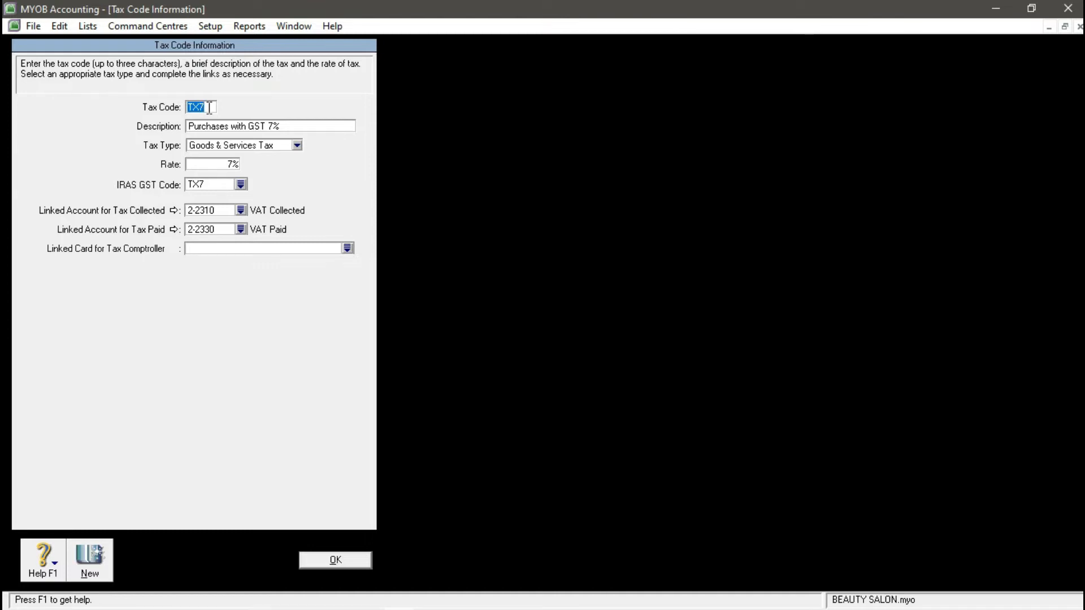
- Change tax code TX7 to VAT, described VALUE ADDED TAX at 10%, then close the Tax Code List
text(VAT)
click(236, 130)
click(547, 365)
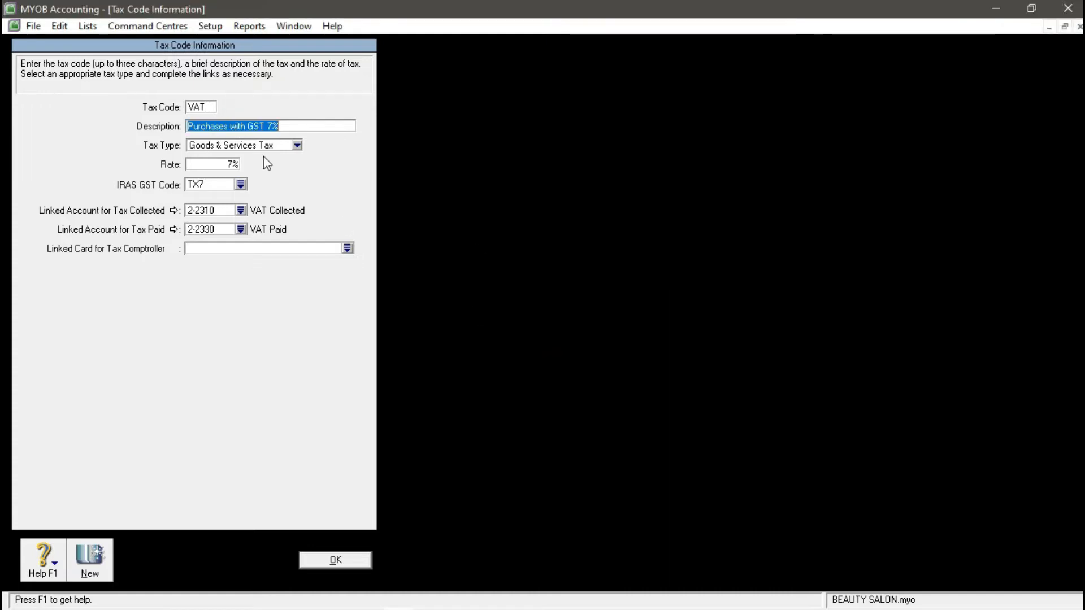
text(VALU)
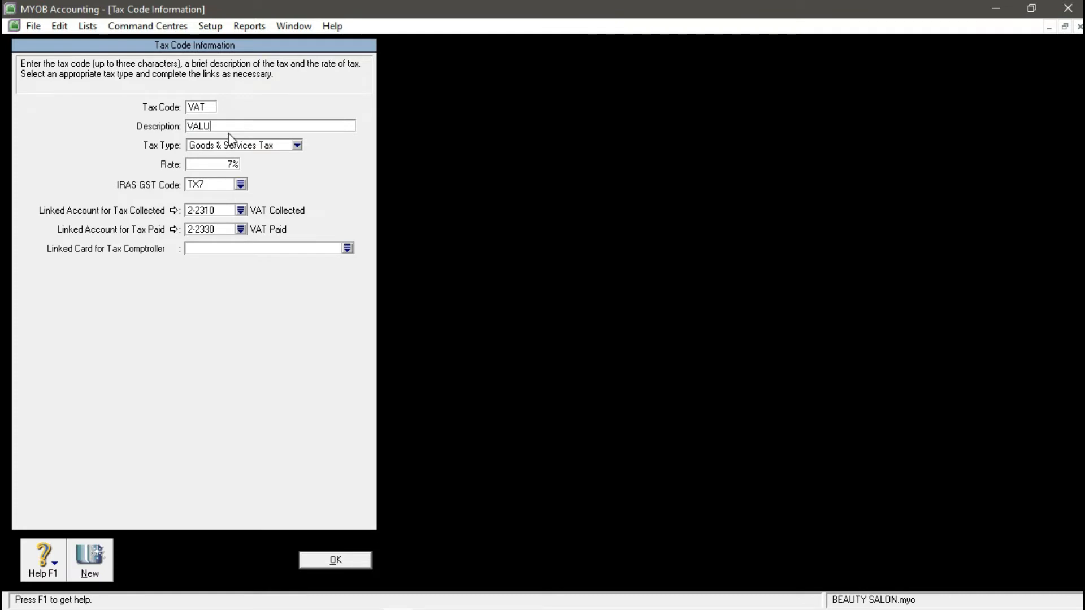
text(E ADDED TAX)
click(231, 164)
text(10)
key(Tab)
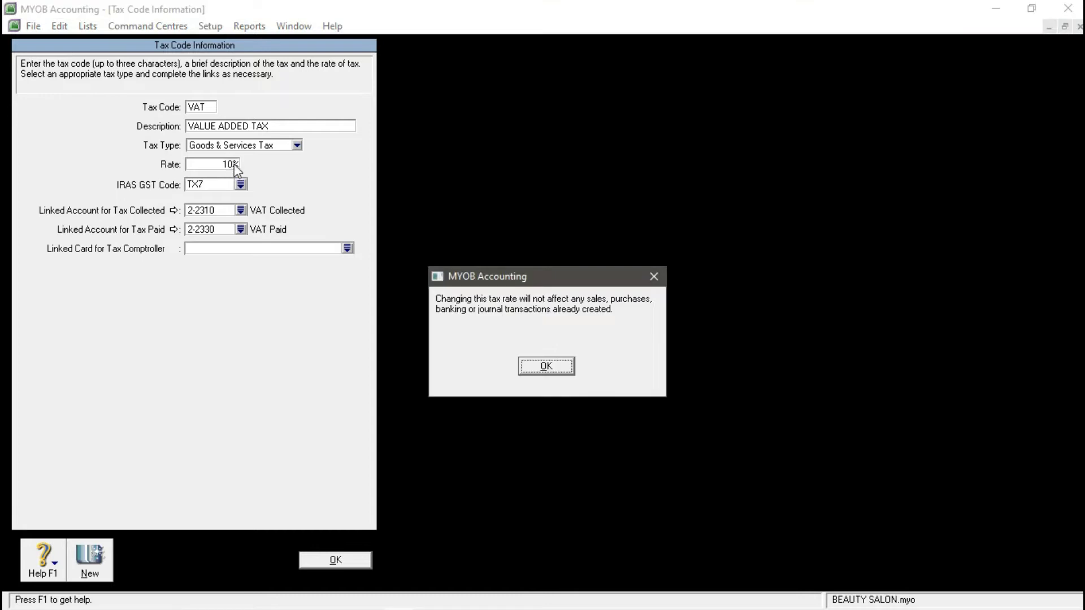
click(531, 367)
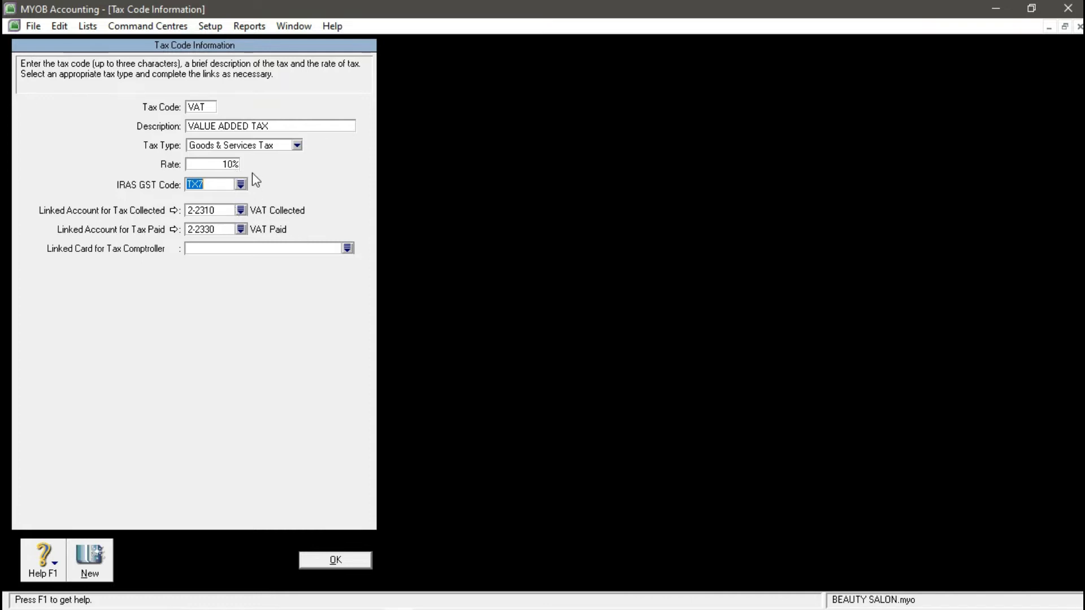
click(335, 559)
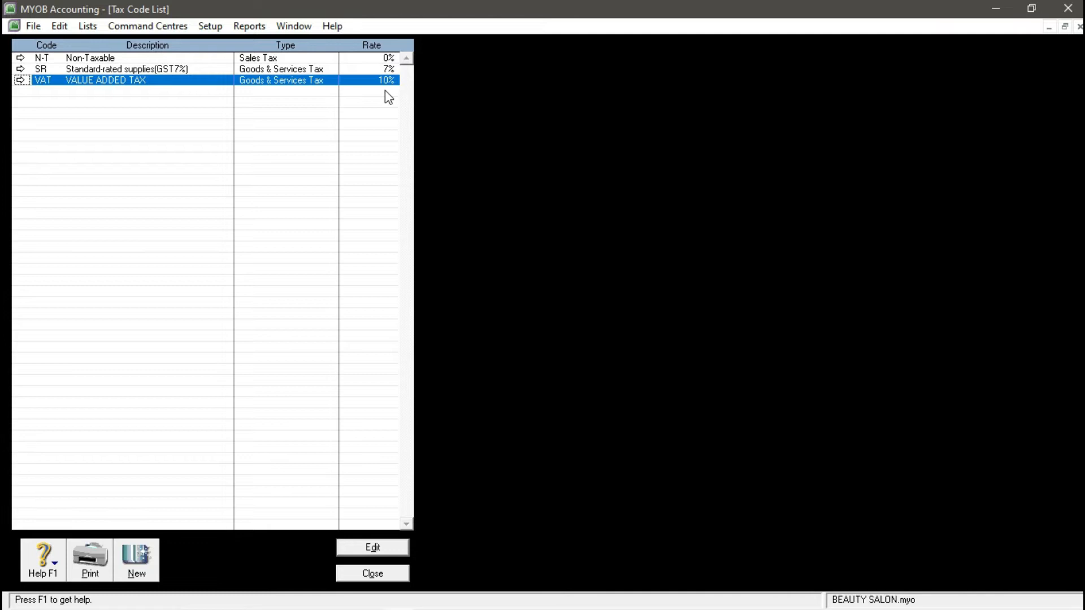
click(384, 573)
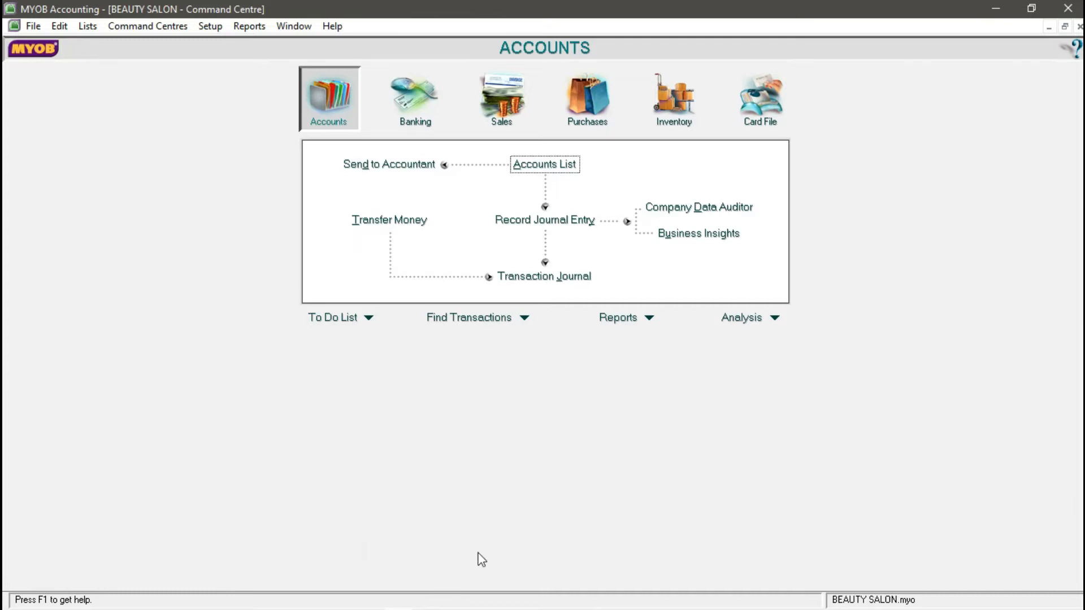
- Review the case study's Job List instructions, then open MYOB's Jobs List from the Lists menu
mouse_move(452, 608)
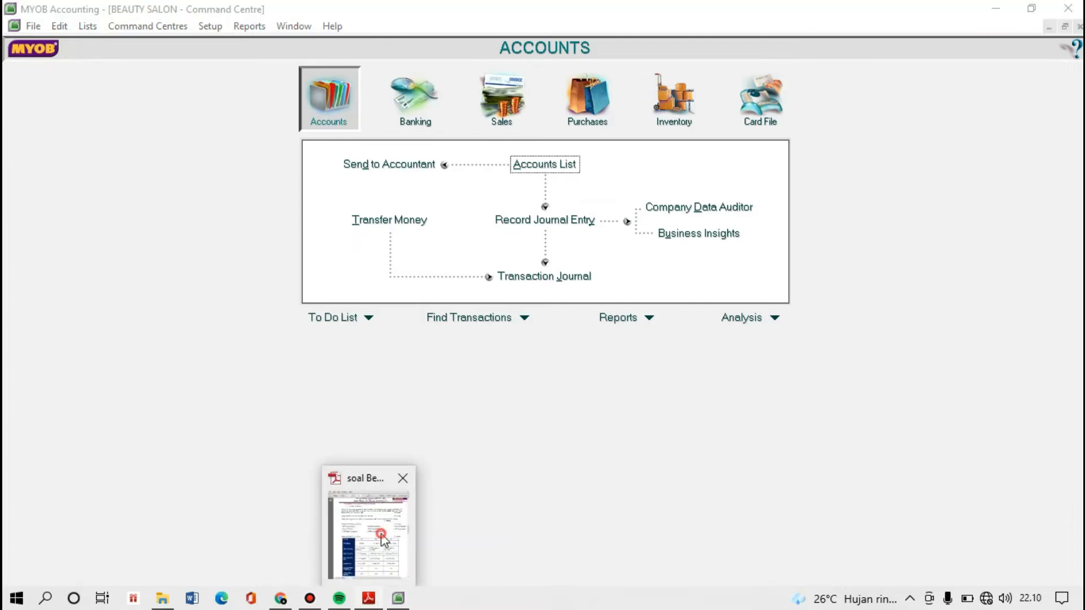
click(385, 531)
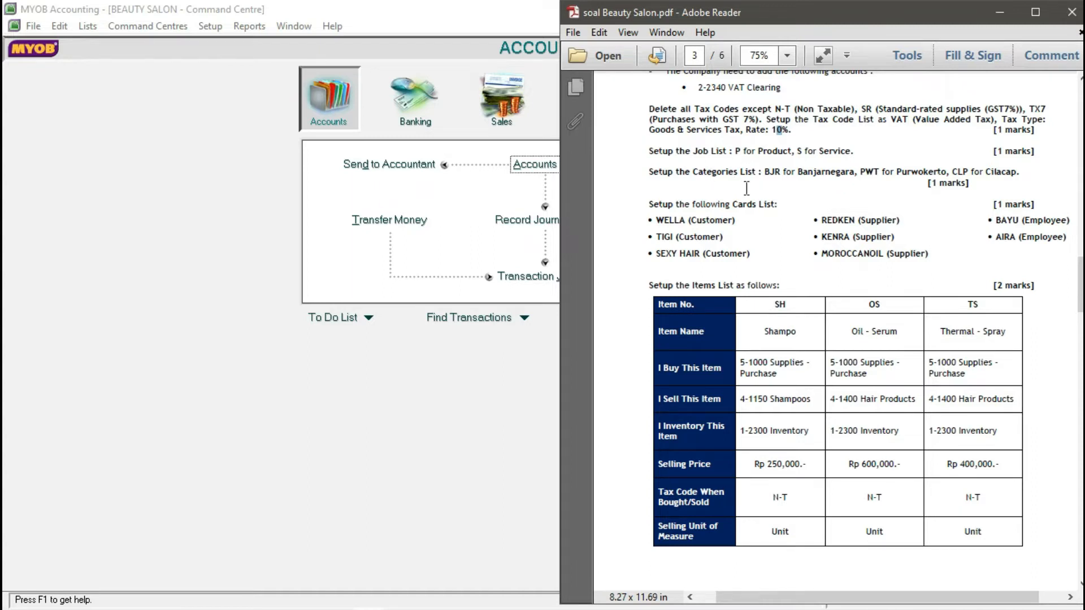
scroll(698, 196, down, 1)
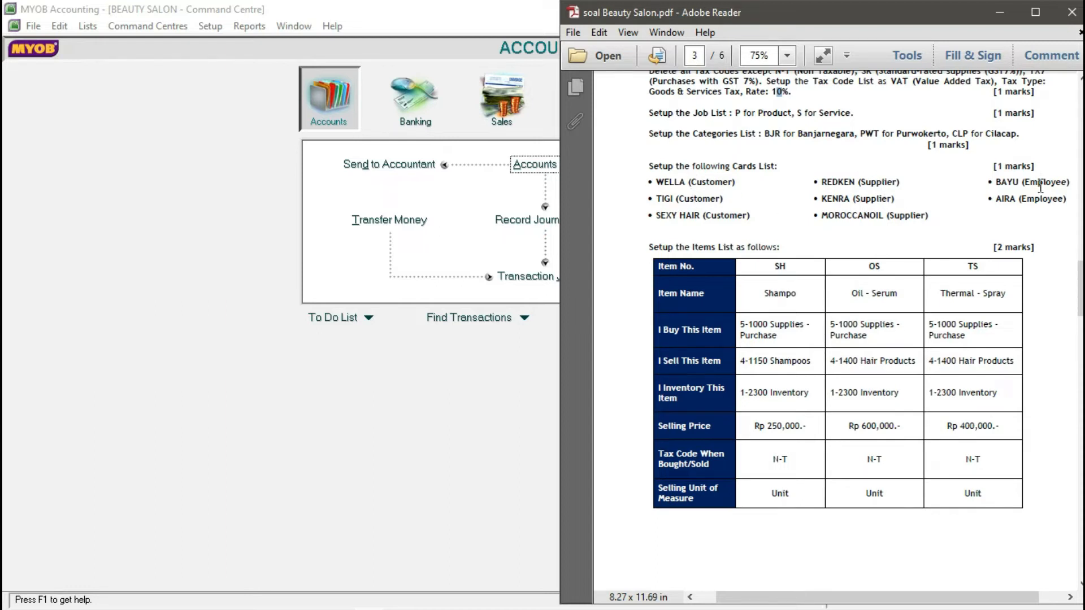
click(235, 195)
click(88, 26)
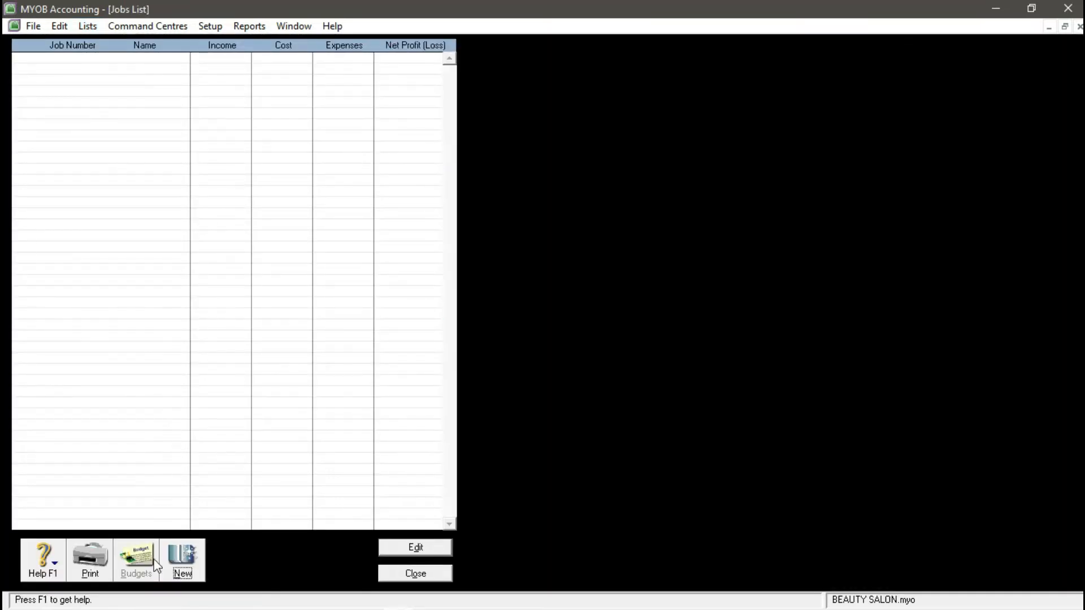
- Create job number P named PRODUCT
click(181, 564)
click(125, 107)
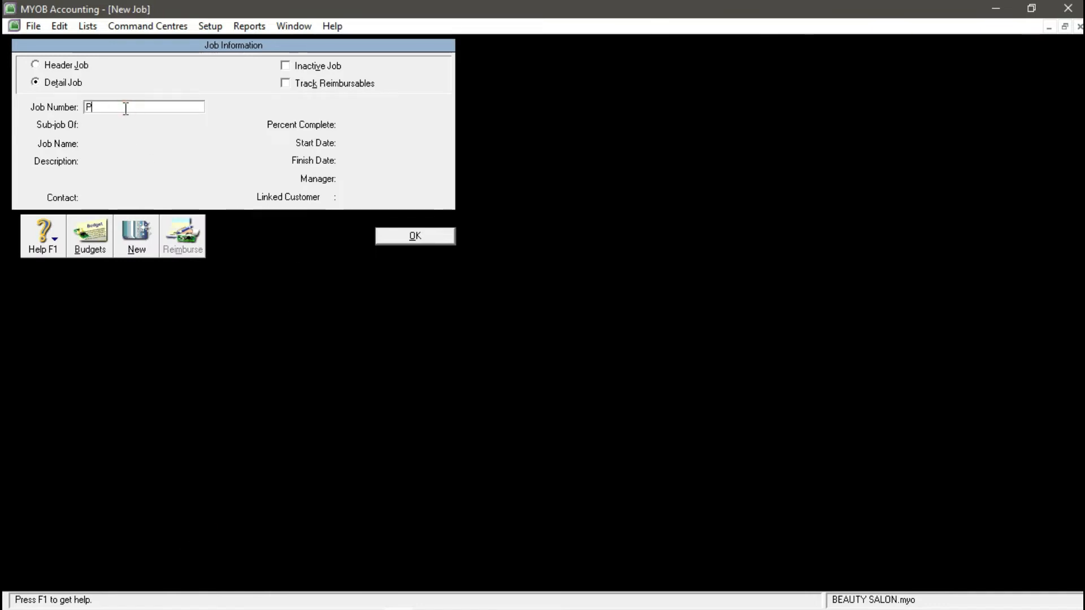
key(Tab)
click(129, 144)
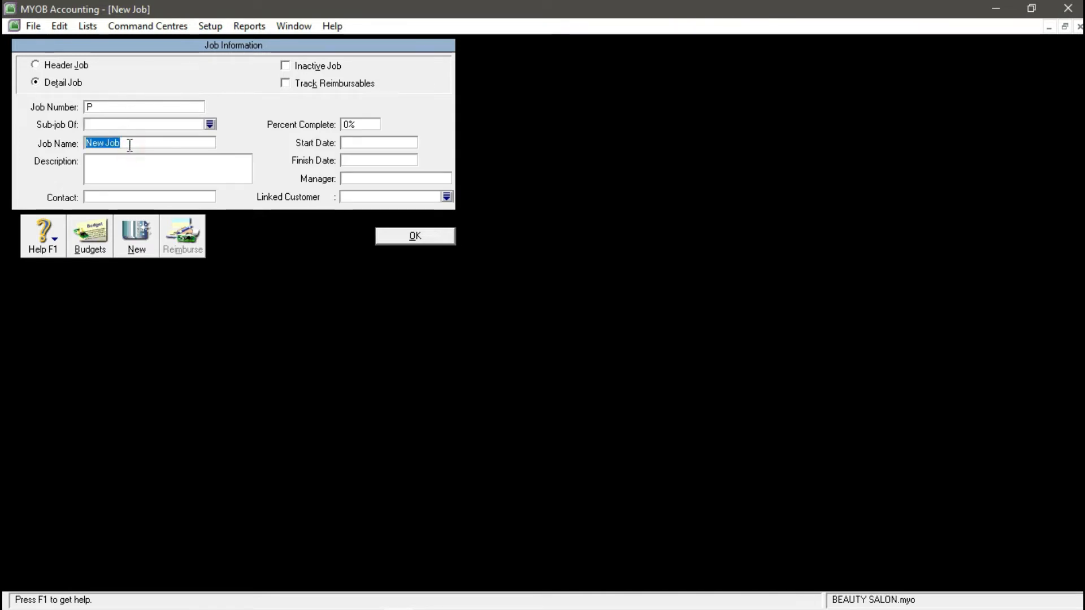
text(PRODUCT)
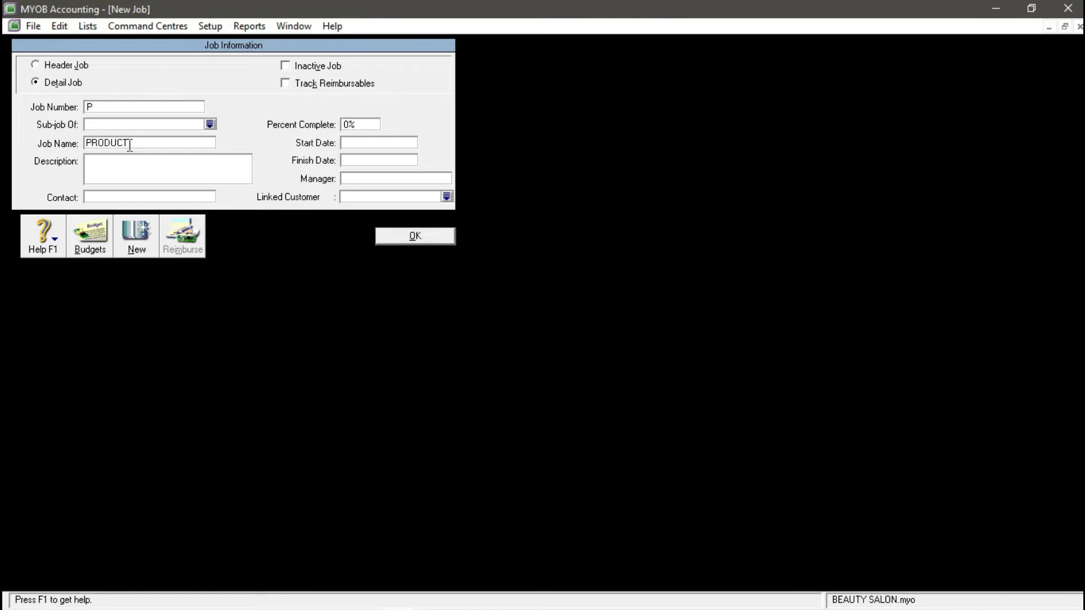
- Add job S named SERVICE, save it, and close the Jobs List
click(136, 249)
text(S)
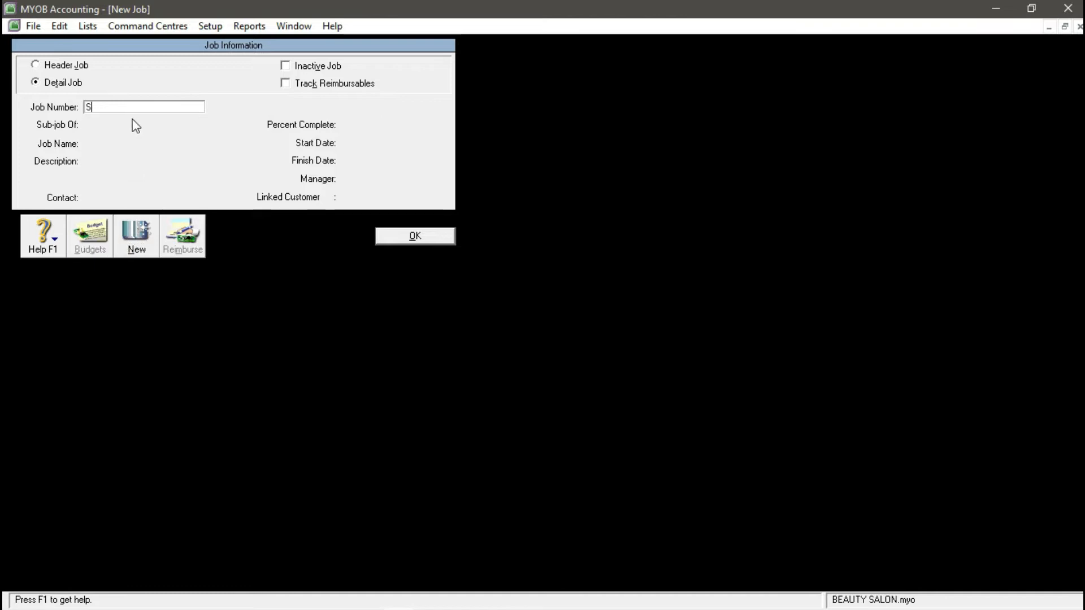
key(Tab)
click(114, 160)
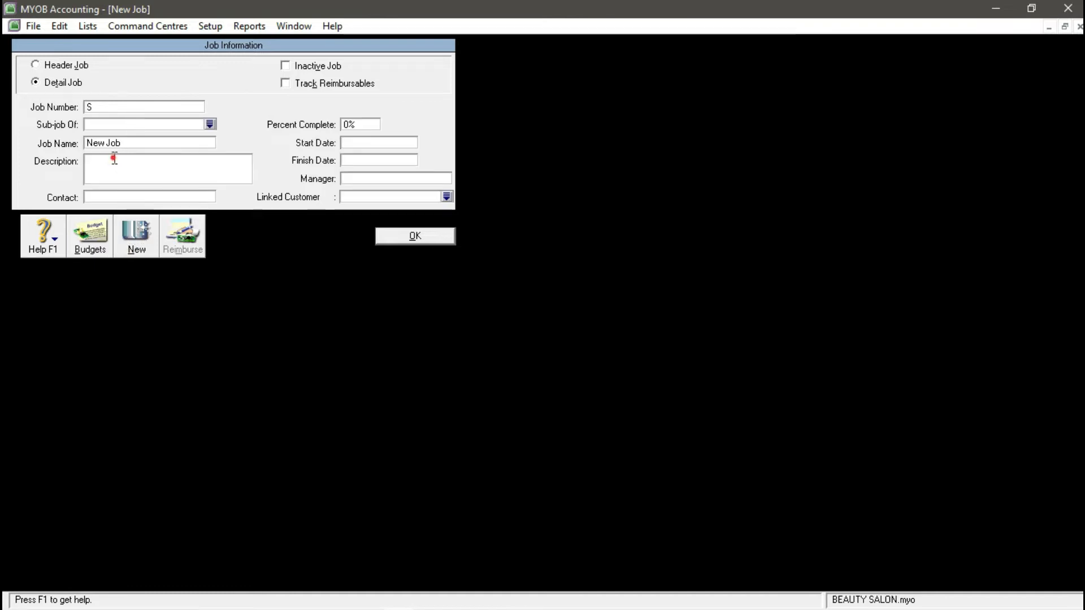
click(117, 144)
text(SERVICE)
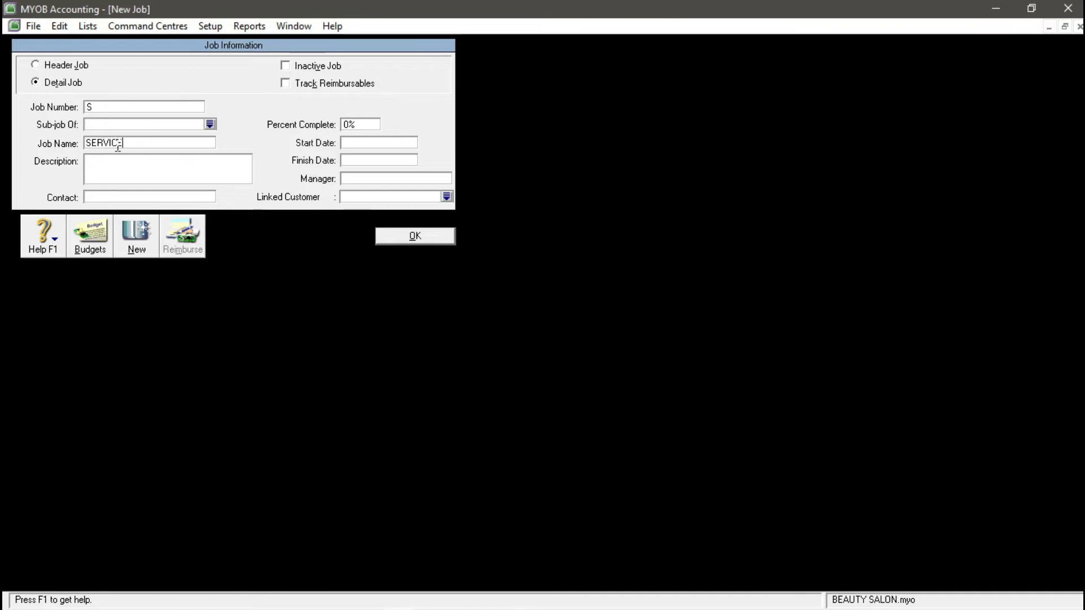
click(403, 238)
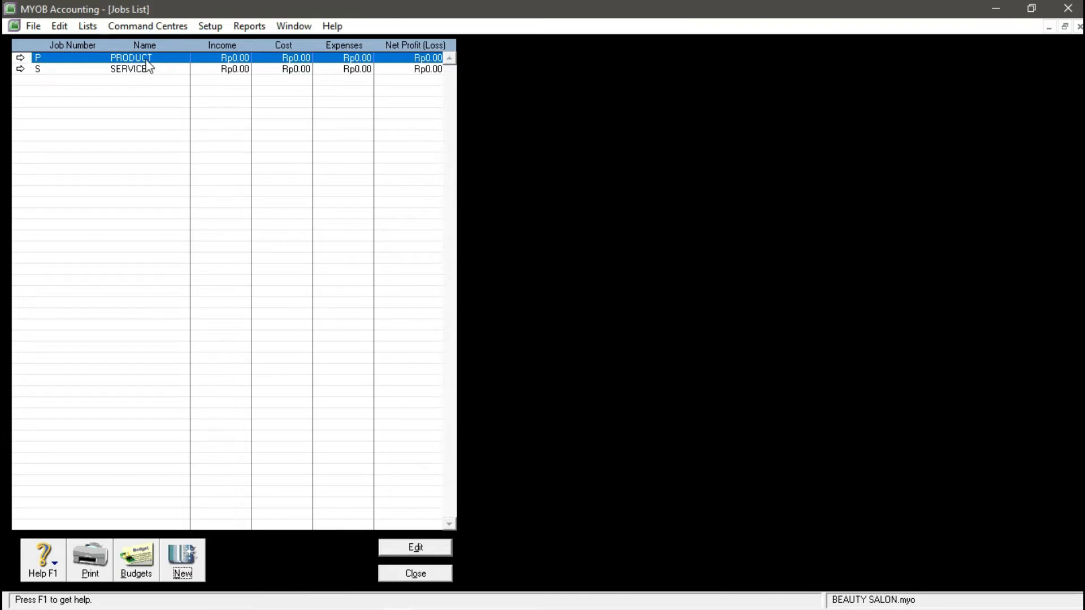
click(415, 574)
click(120, 26)
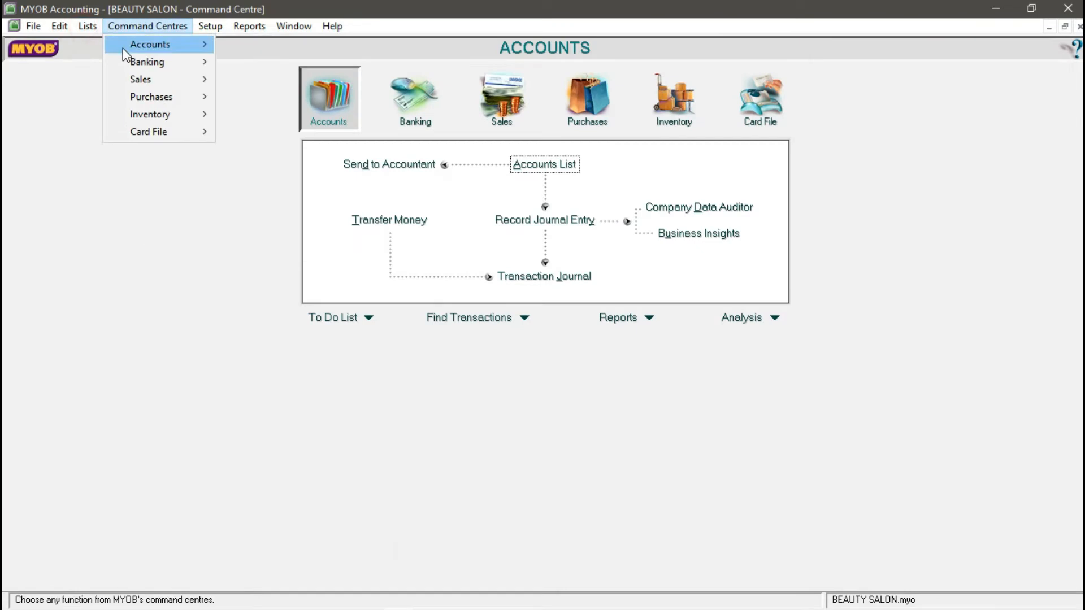
- Create category BJR named BANJARNEGARA in the Categories List
mouse_move(88, 26)
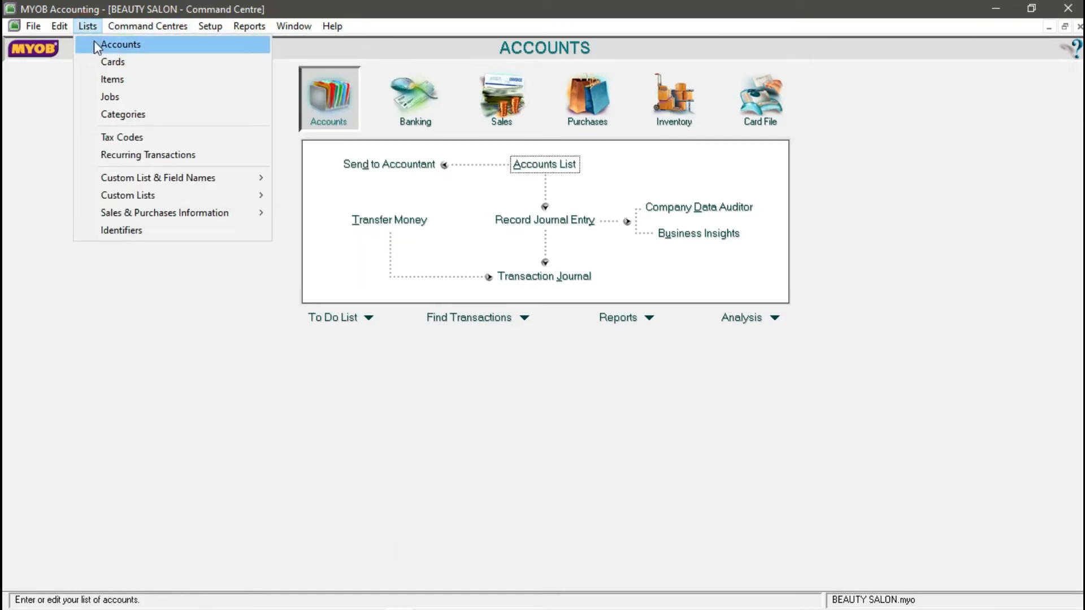
click(122, 115)
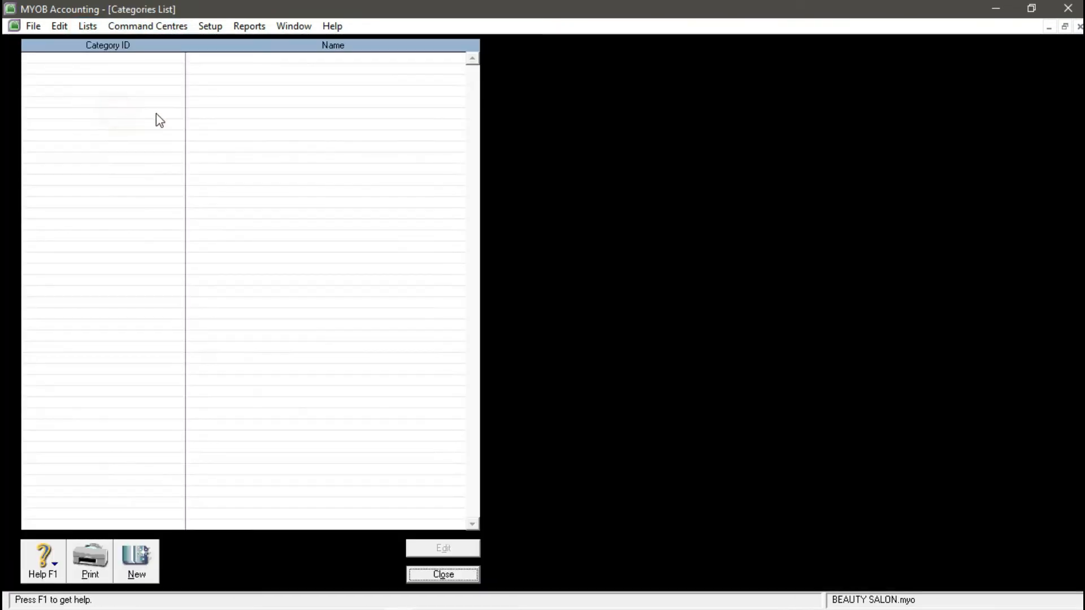
click(138, 568)
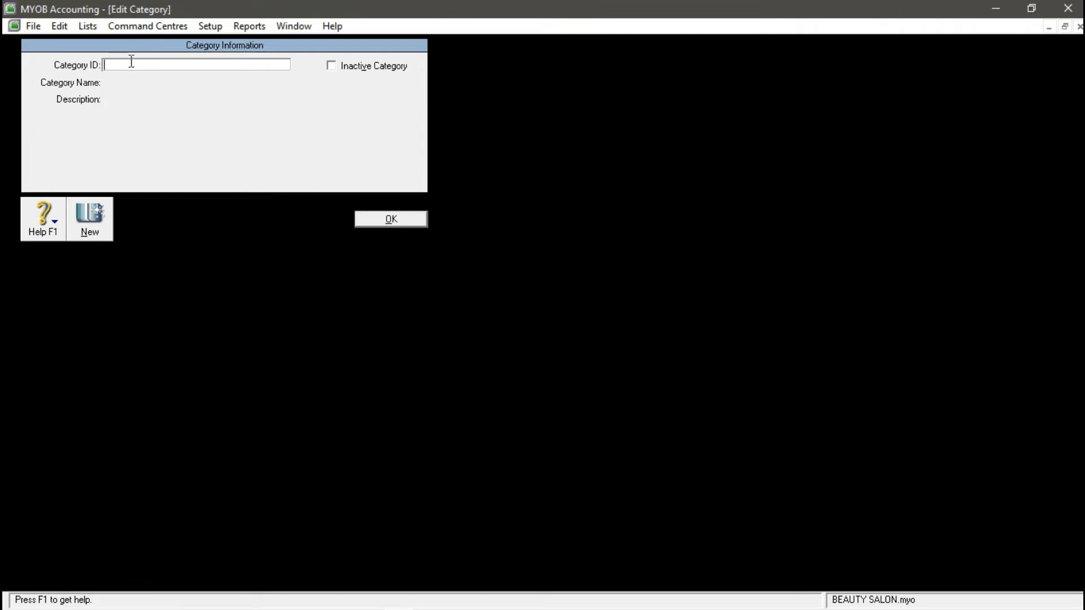
text(BJR)
key(Tab)
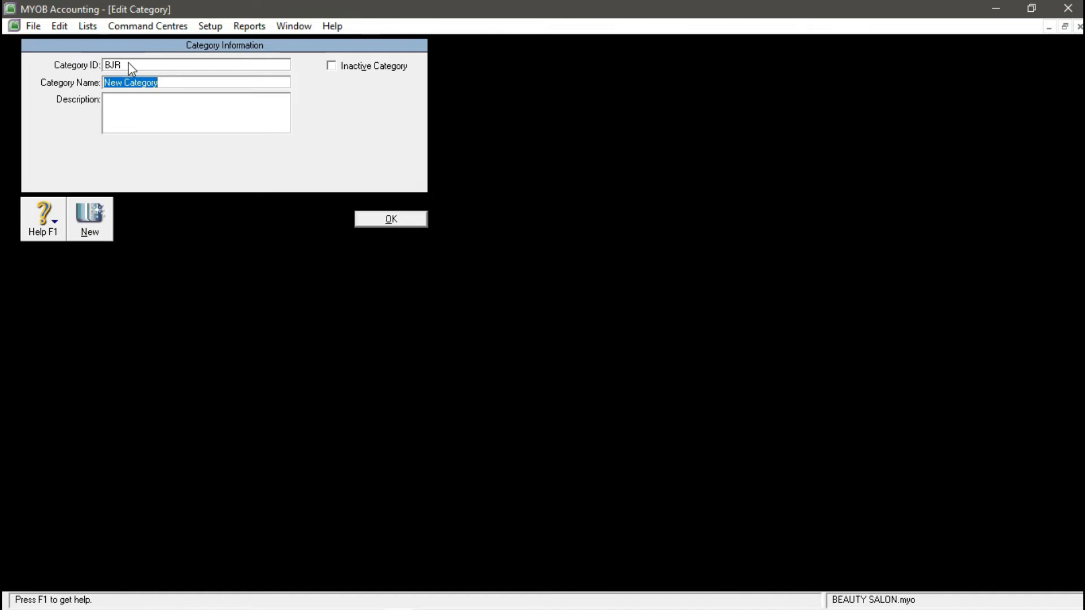
text(BANJARNEGARA)
click(103, 219)
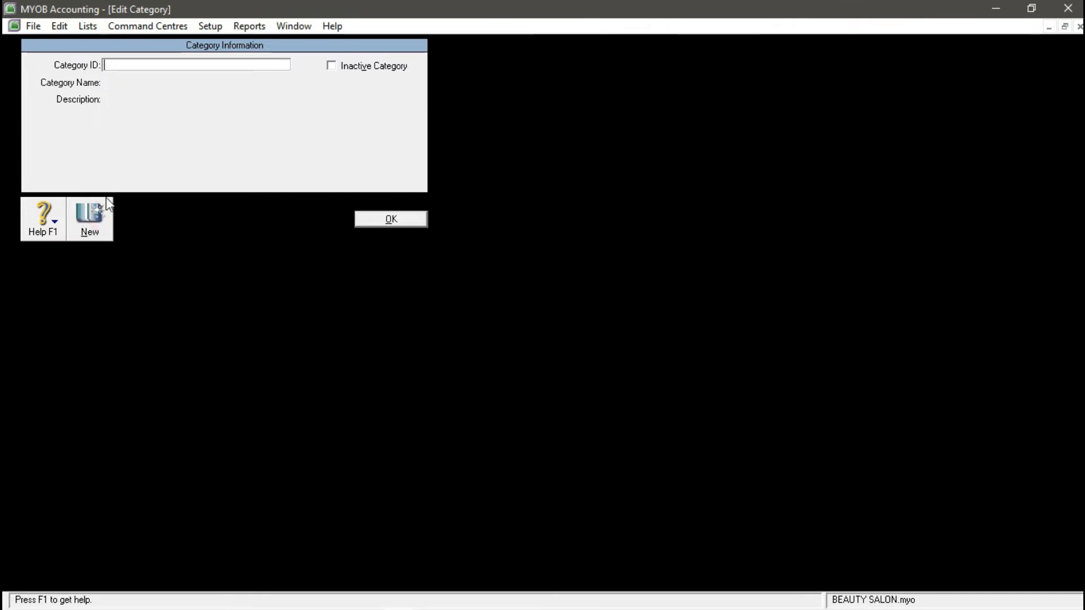
- Add category PWT named PURWOKERTO
click(137, 63)
text(PWT)
key(Tab)
text(P)
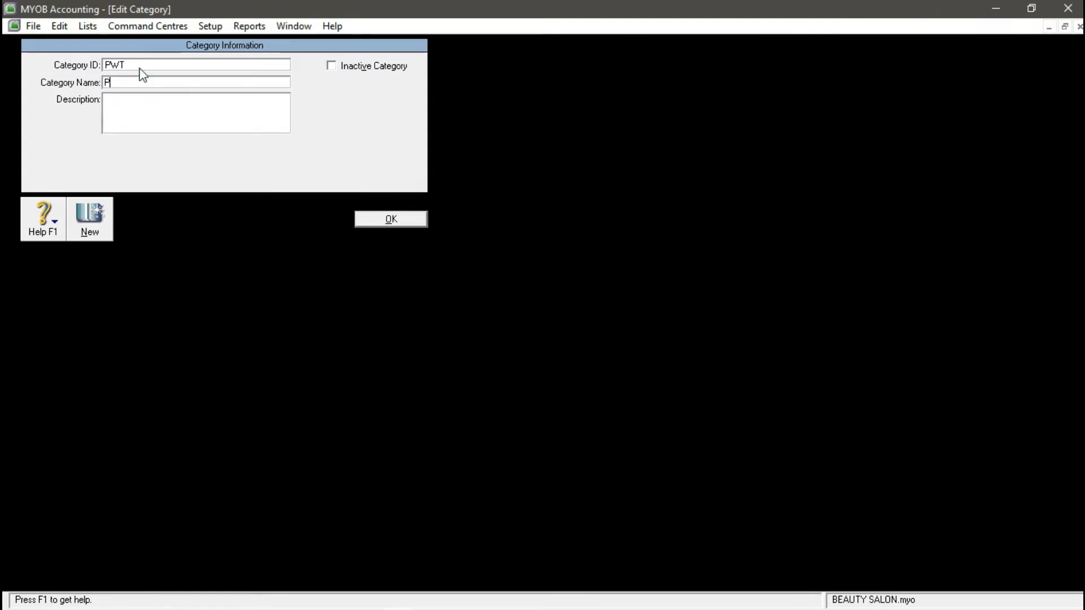
text(URWOKERTOO)
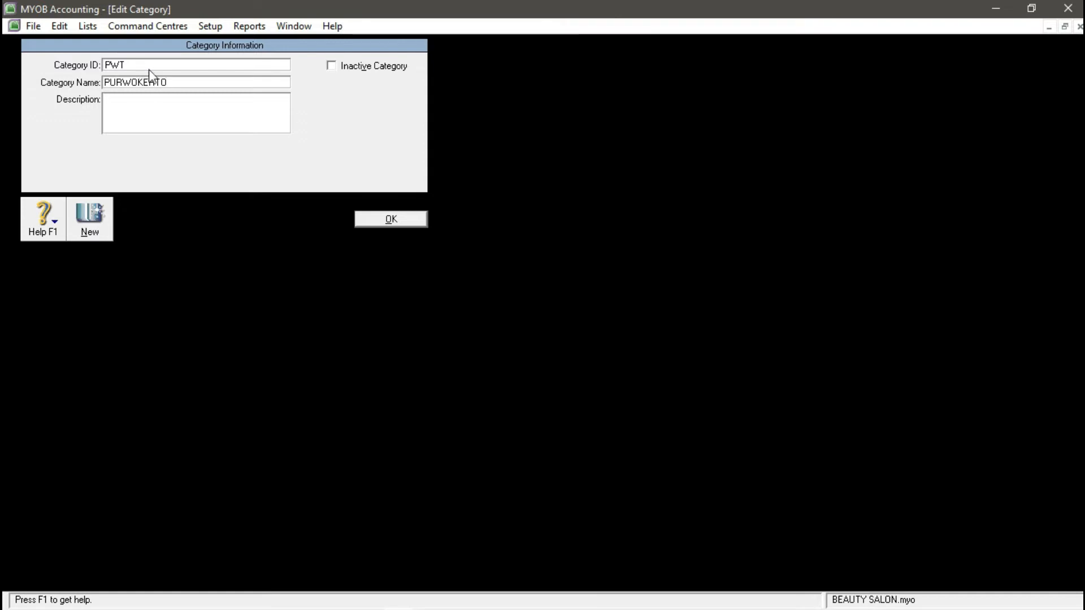
click(92, 217)
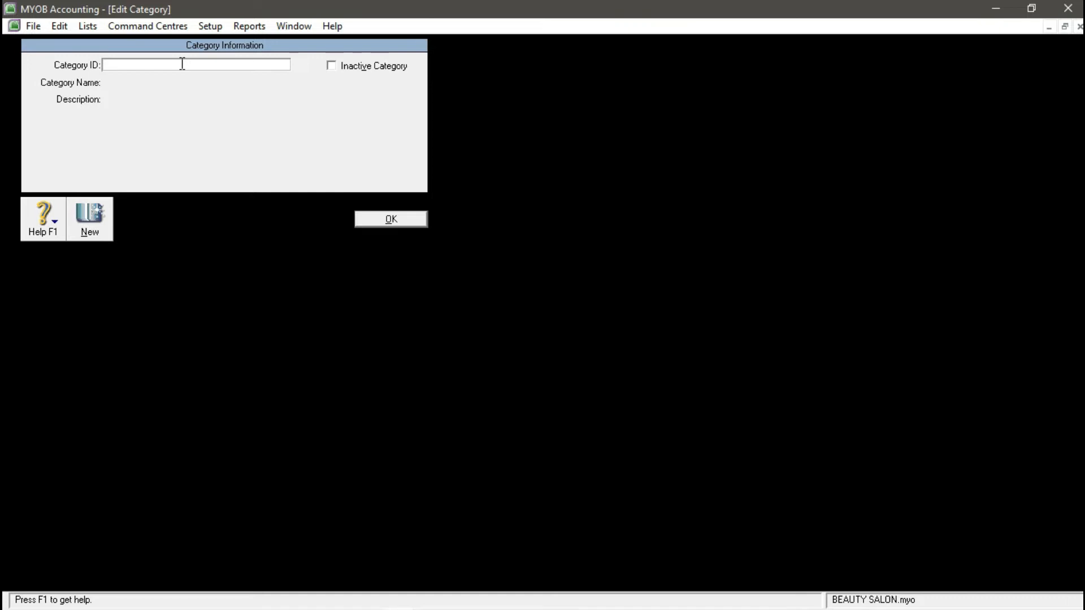
- Add category CLP named CILACAP, save it, and close the Categories List
text(CLP)
key(Tab)
text(C)
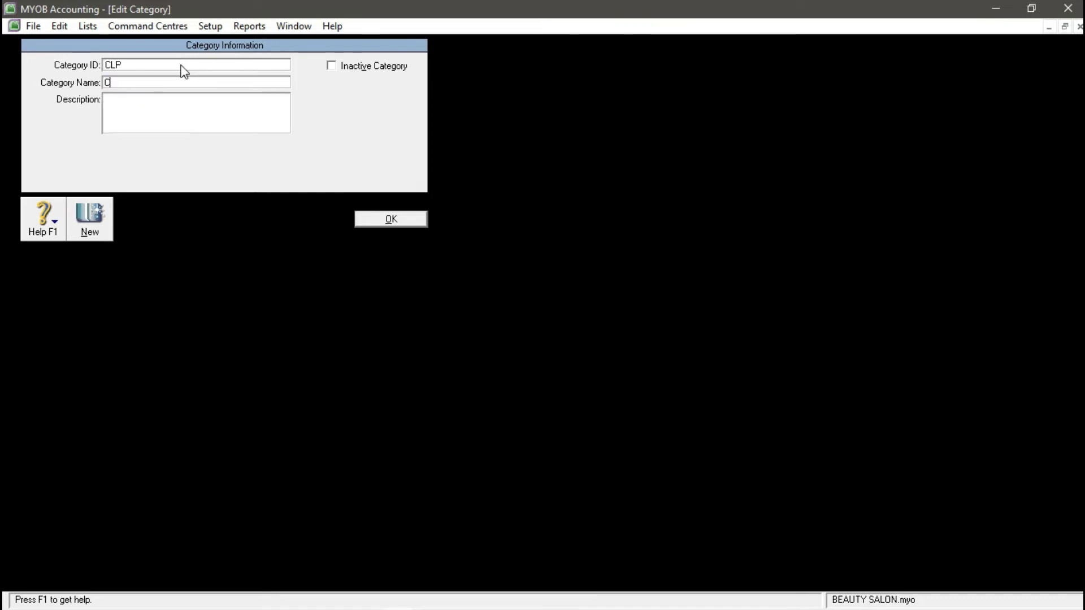
text(ILACAP)
click(378, 218)
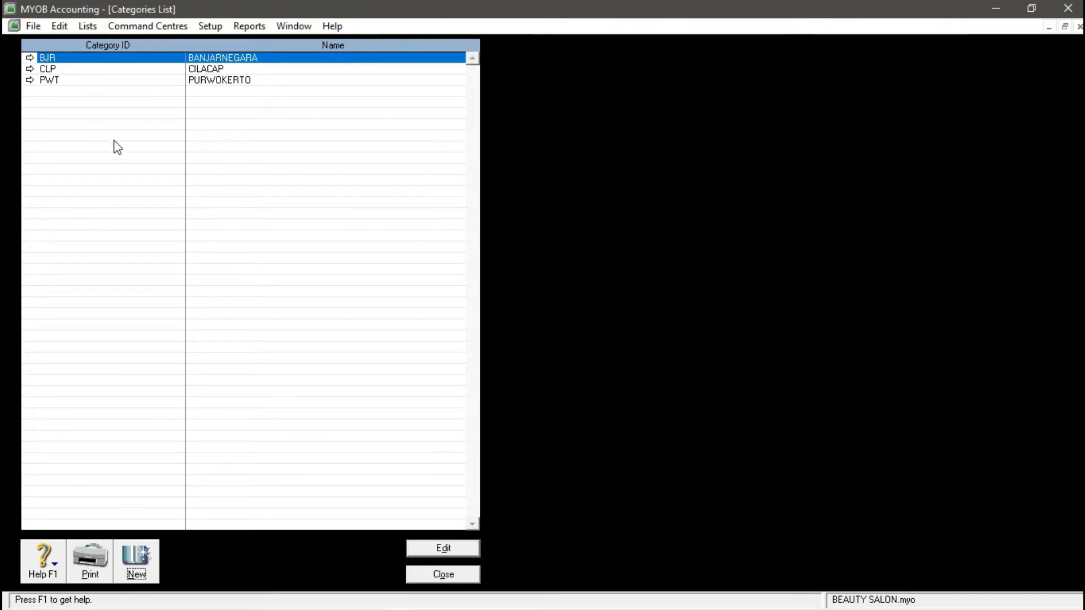
click(460, 575)
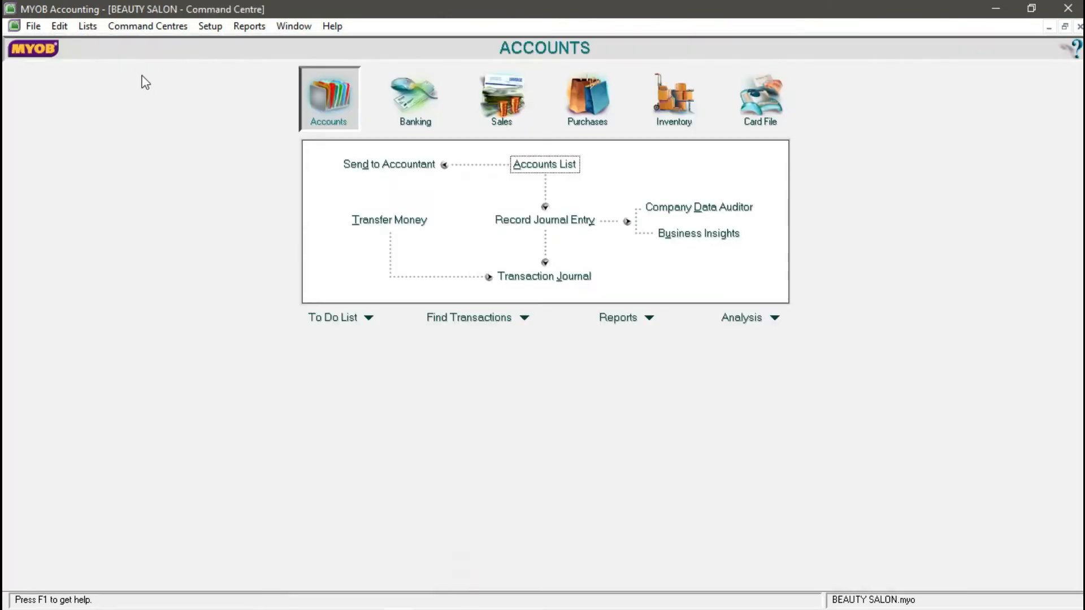
click(91, 27)
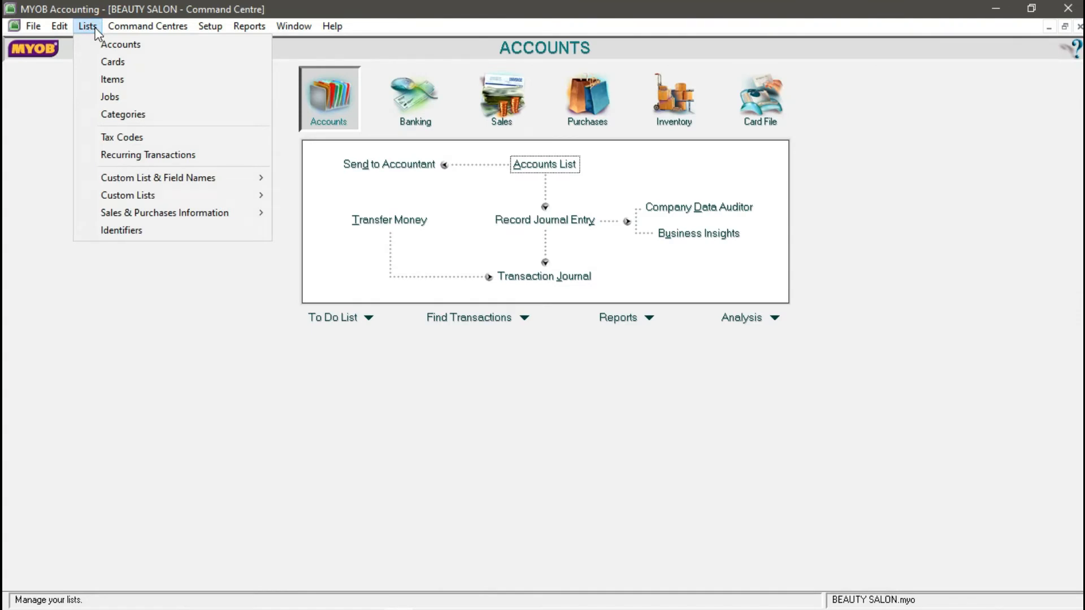
click(146, 70)
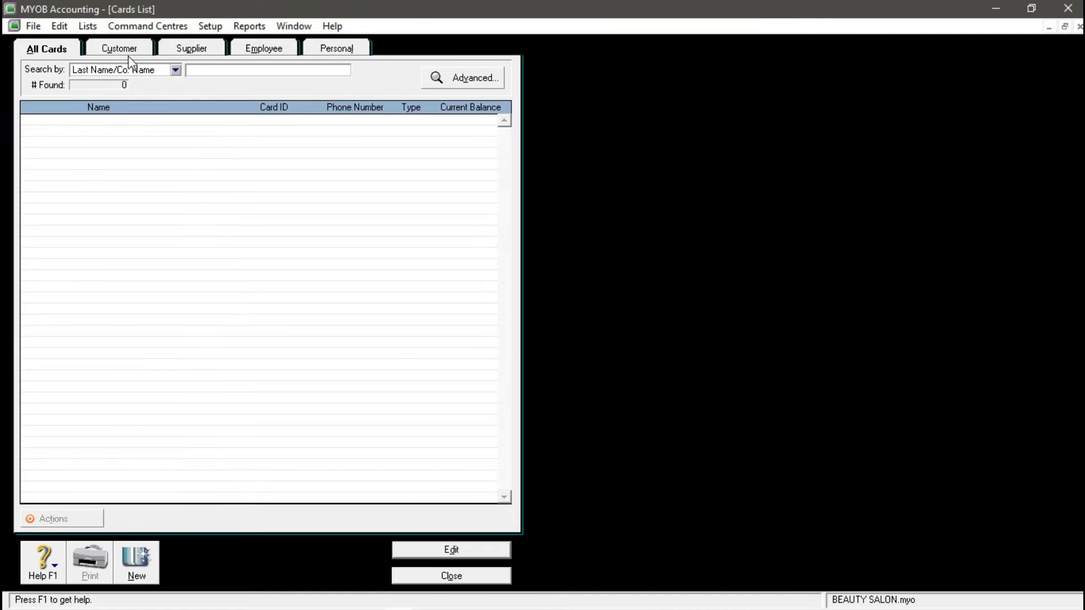
- Create customer cards WELLA, TIGI and SEXY HAIR
click(103, 53)
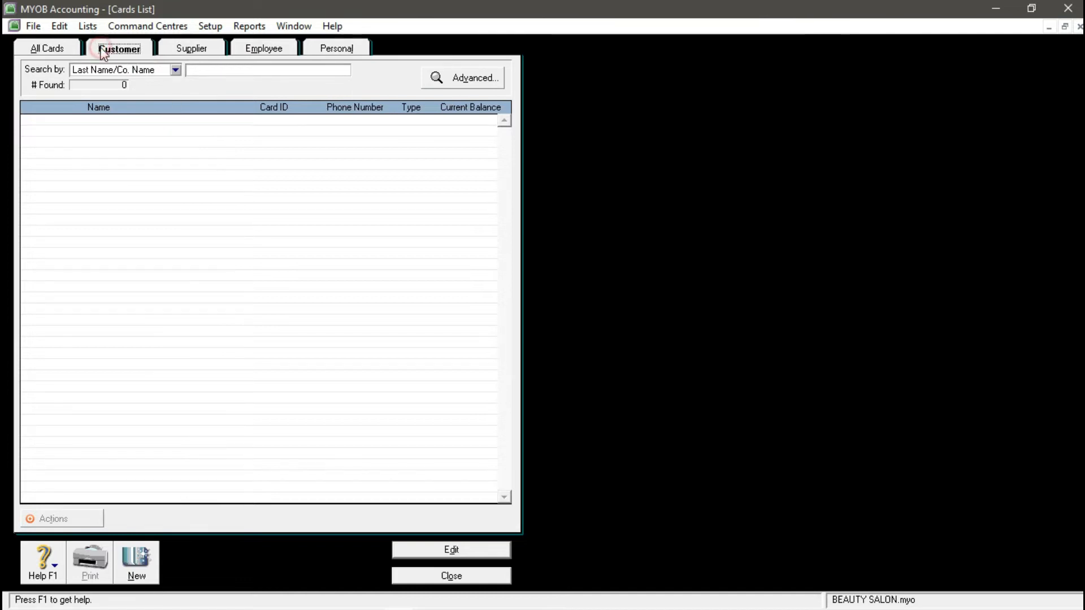
click(137, 569)
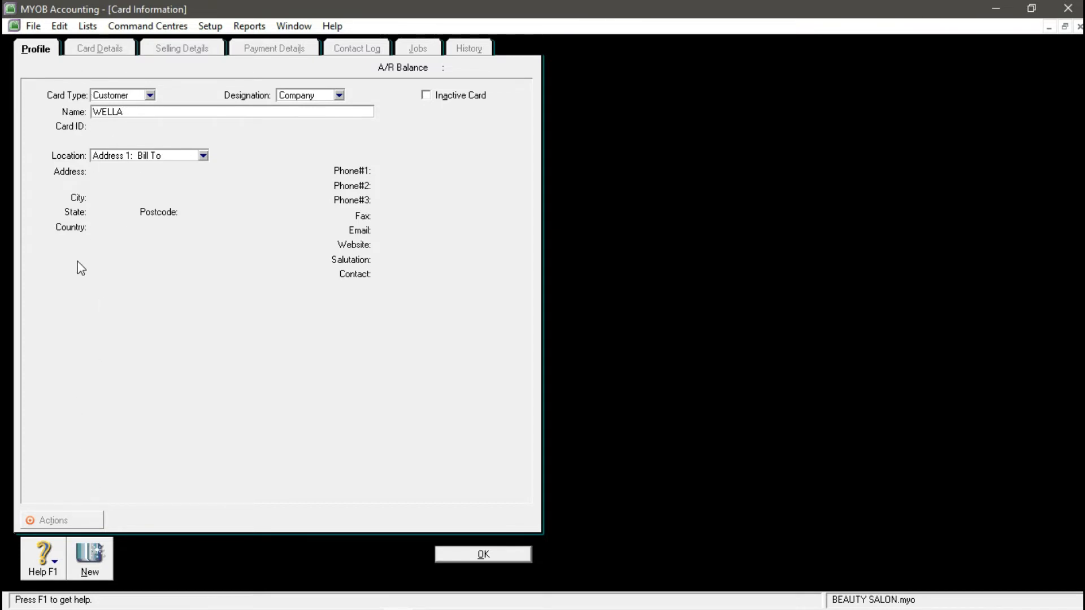
click(95, 561)
text(TIGI)
click(90, 570)
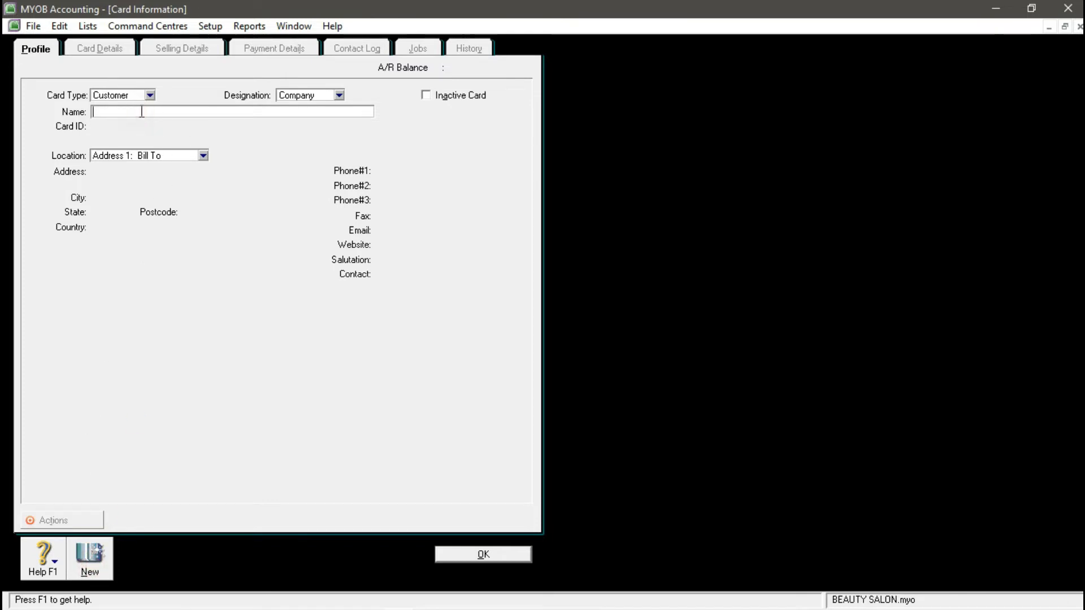
text(SEXY HAIR)
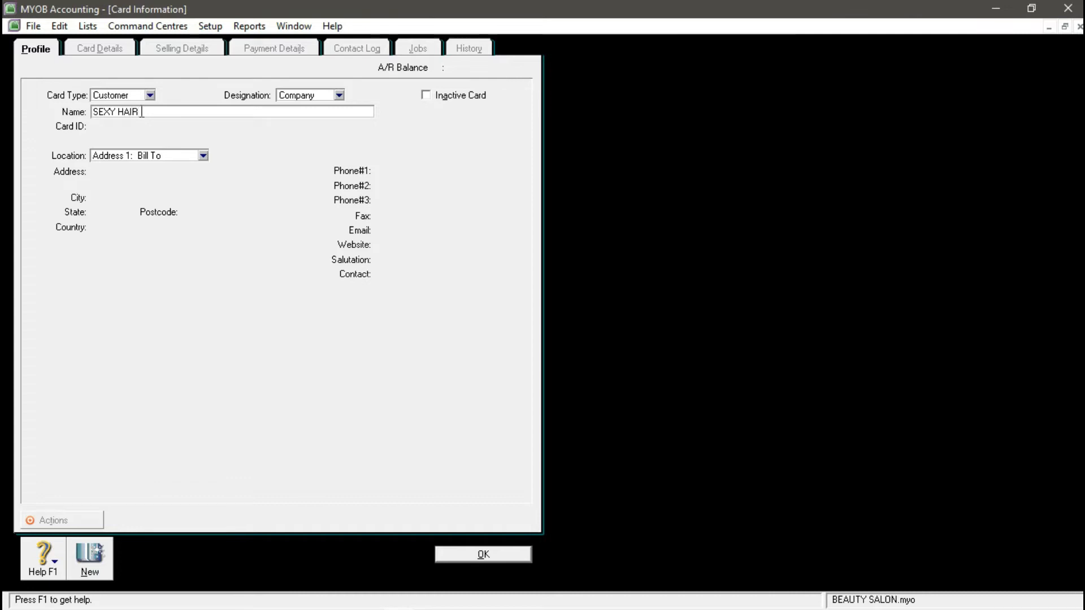
click(91, 551)
- Create supplier cards REDKEN, KENRA and MOROCCANOIL
click(150, 95)
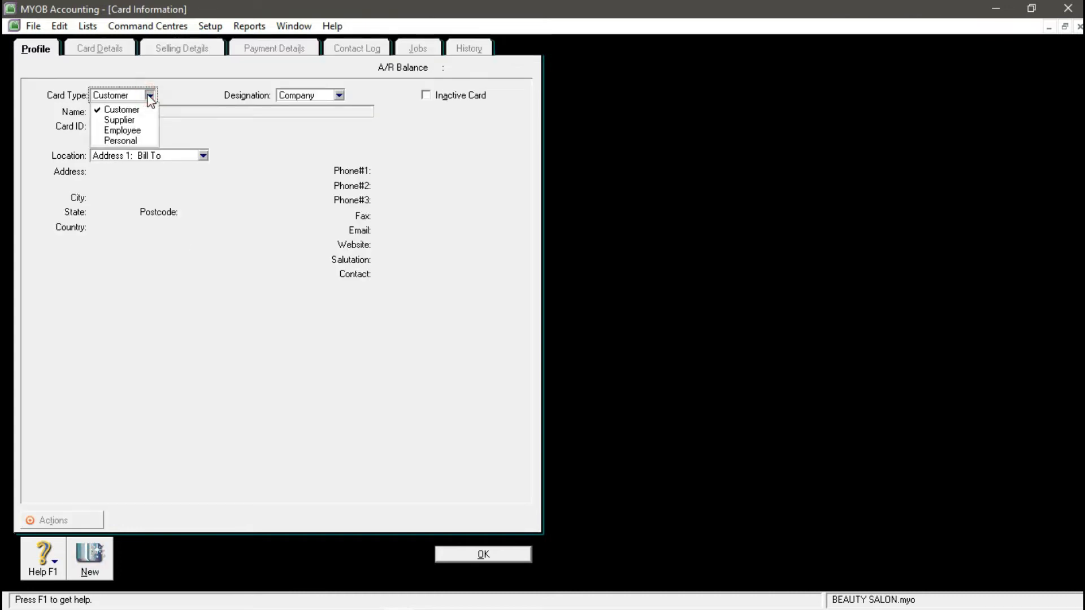
click(134, 120)
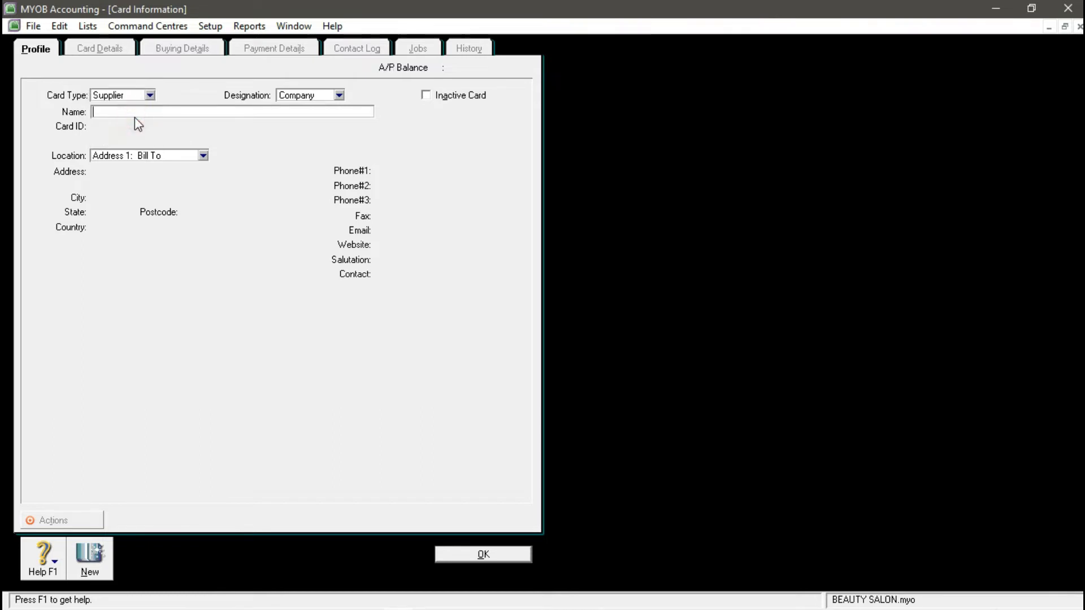
click(121, 109)
text(REDKEN)
click(89, 557)
click(135, 114)
click(90, 562)
click(135, 113)
text(MOROCCANOIL)
click(89, 561)
- Create employee cards BAYU and AIRA
click(150, 96)
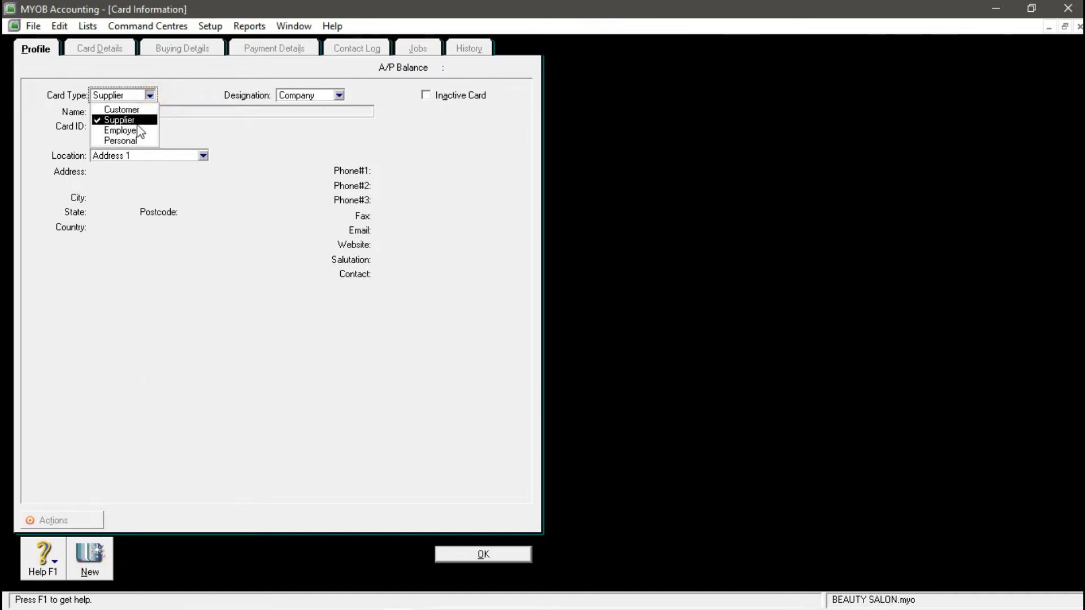
click(134, 128)
click(143, 111)
text(BAYU)
click(90, 564)
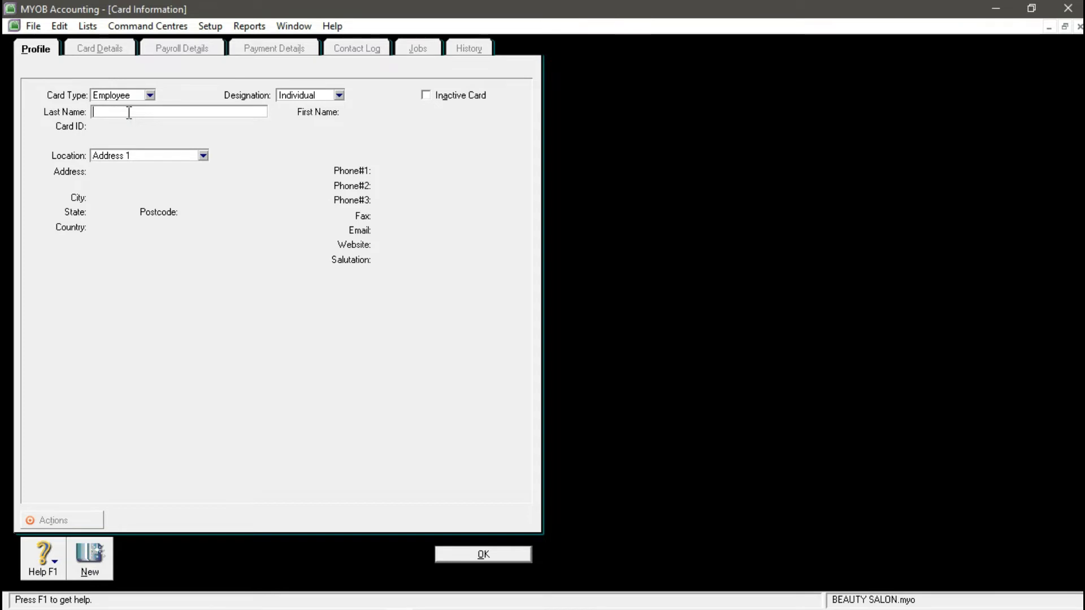
text(AIRA)
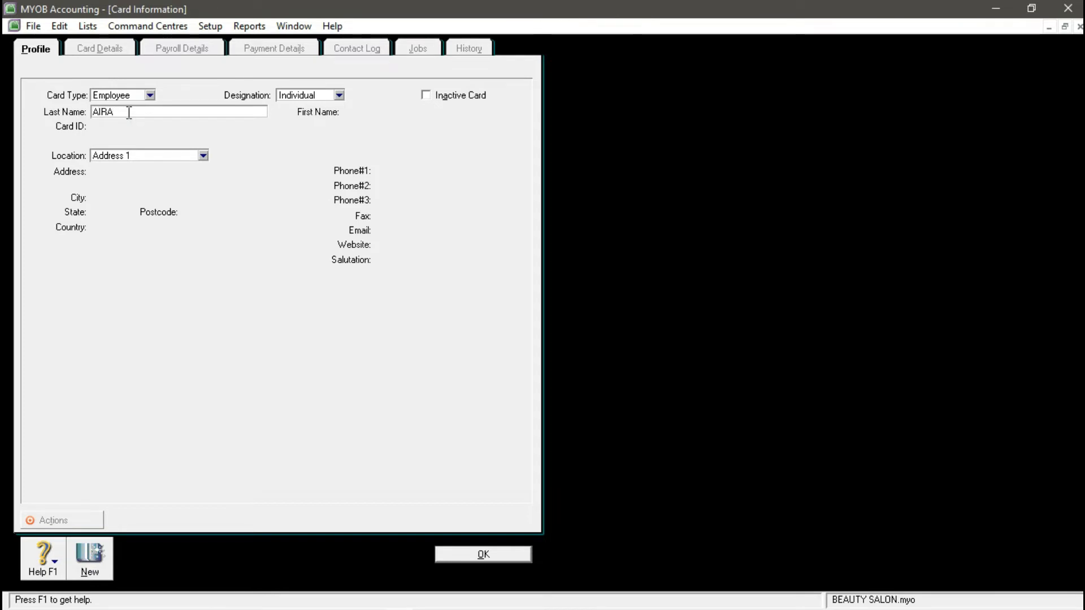
click(462, 556)
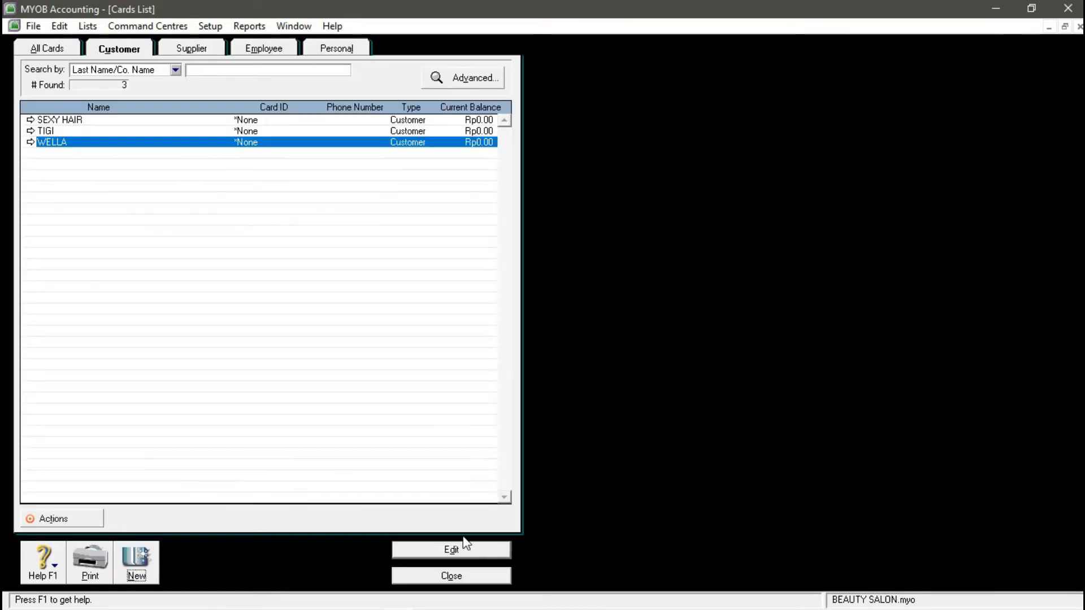
- Review the customer, supplier and employee card filters, then close the Cards List
click(89, 120)
click(188, 50)
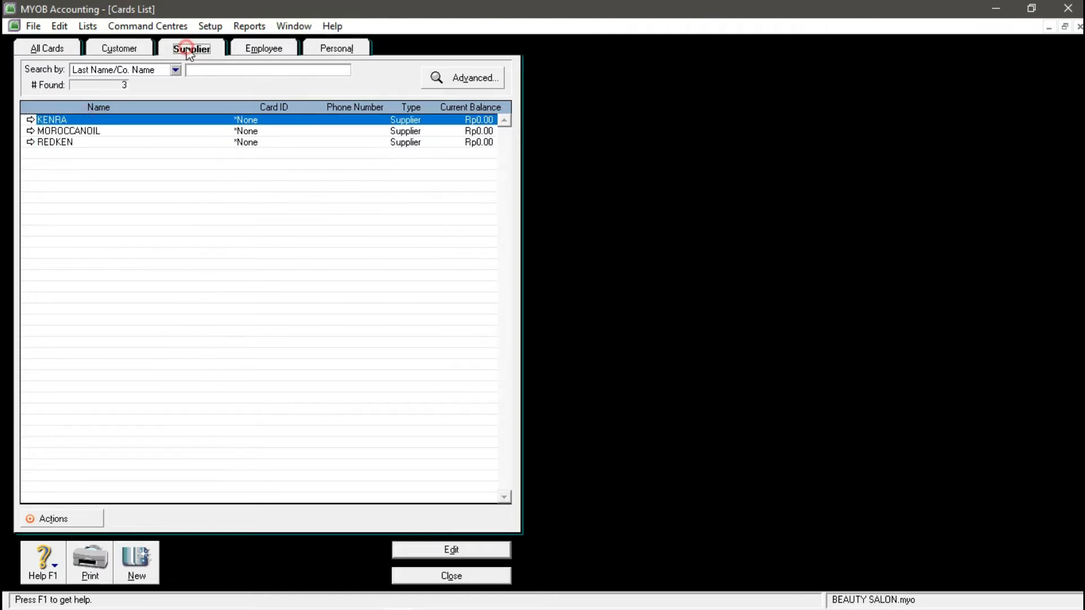
click(290, 47)
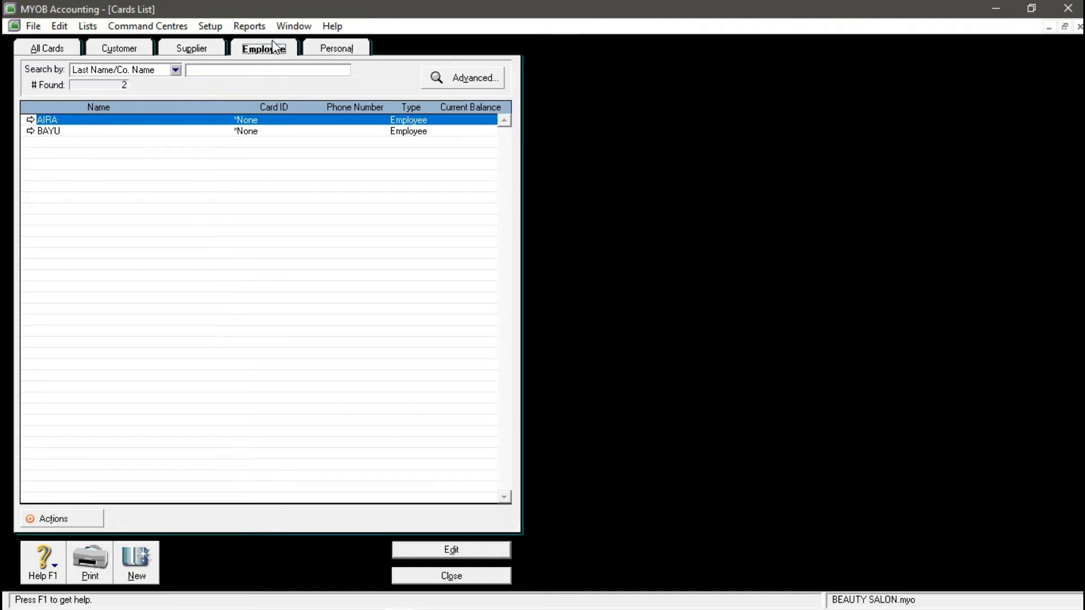
click(56, 49)
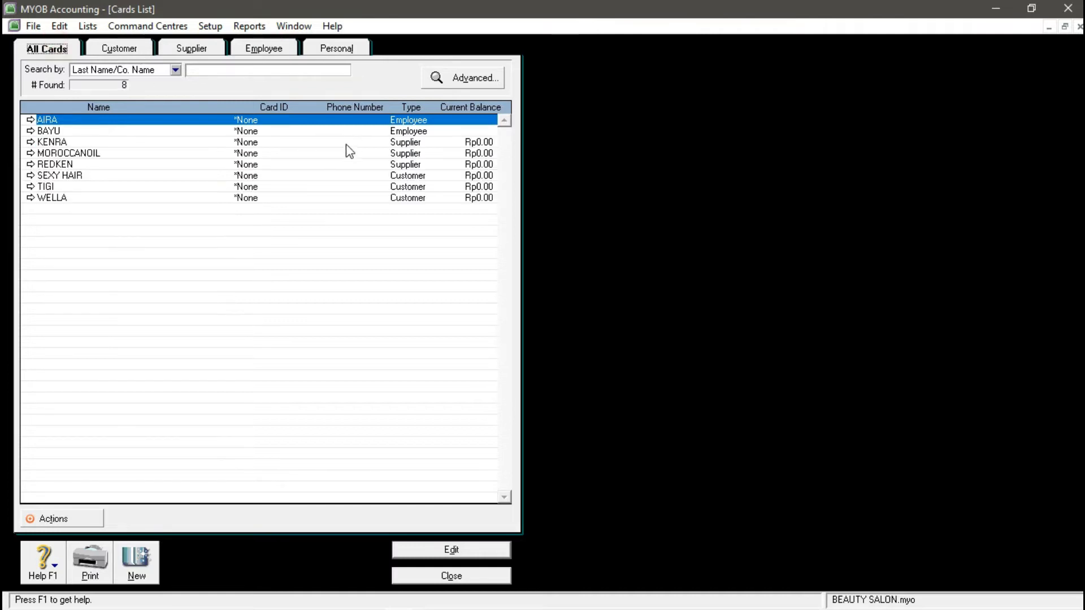
click(452, 580)
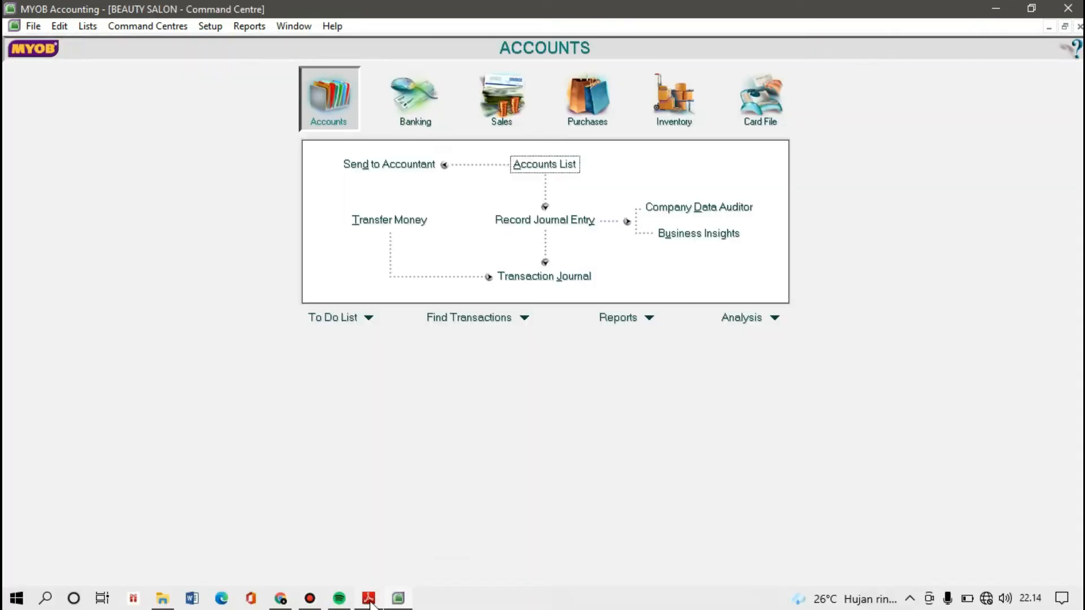
click(370, 600)
click(453, 399)
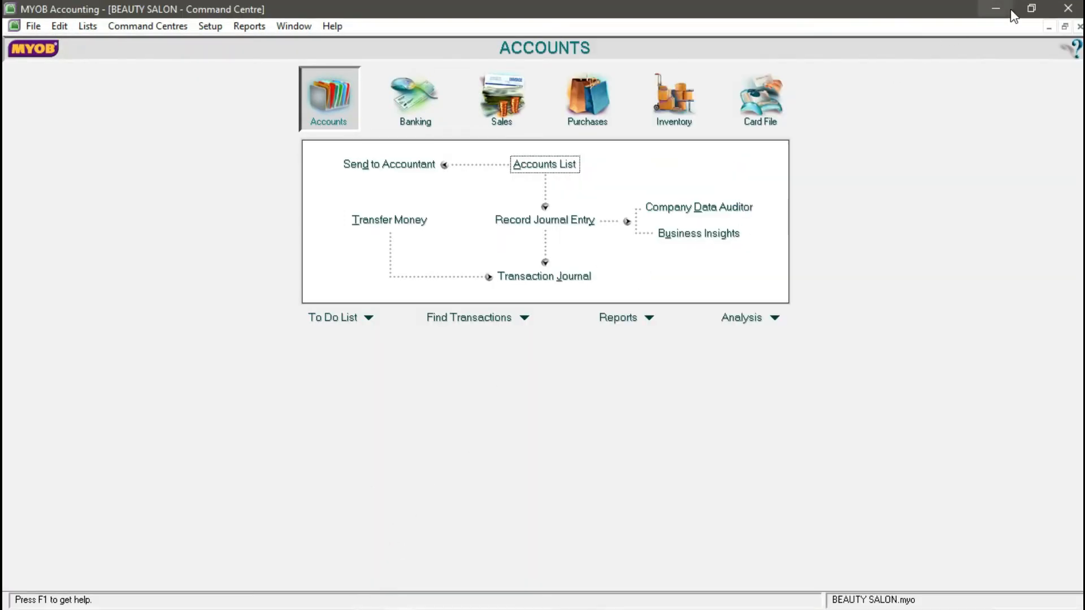
click(1031, 8)
drag(512, 515, 539, 601)
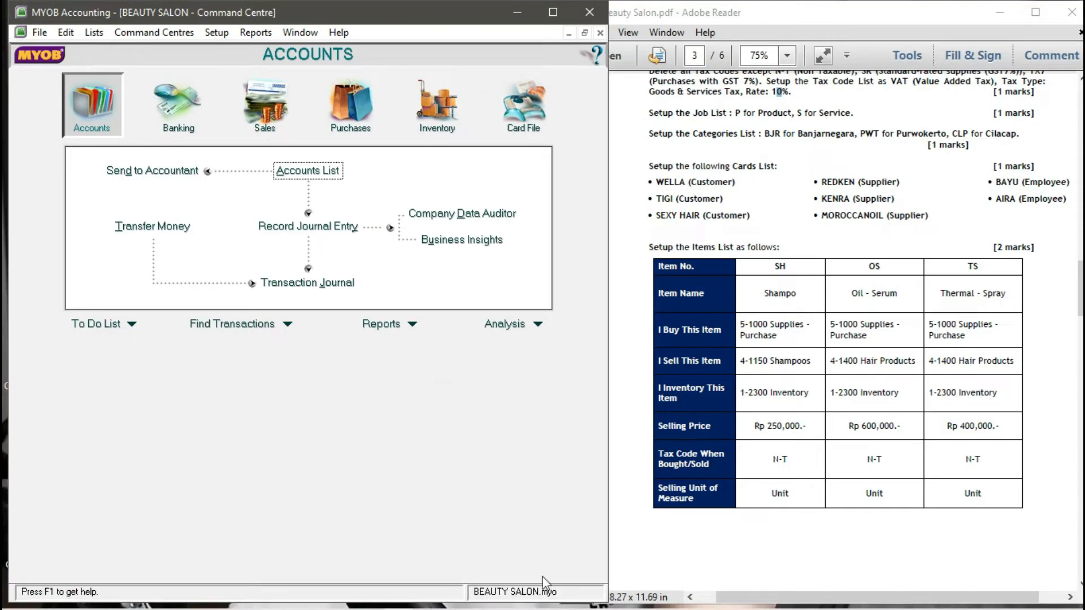
click(782, 245)
scroll(780, 237, down, 3)
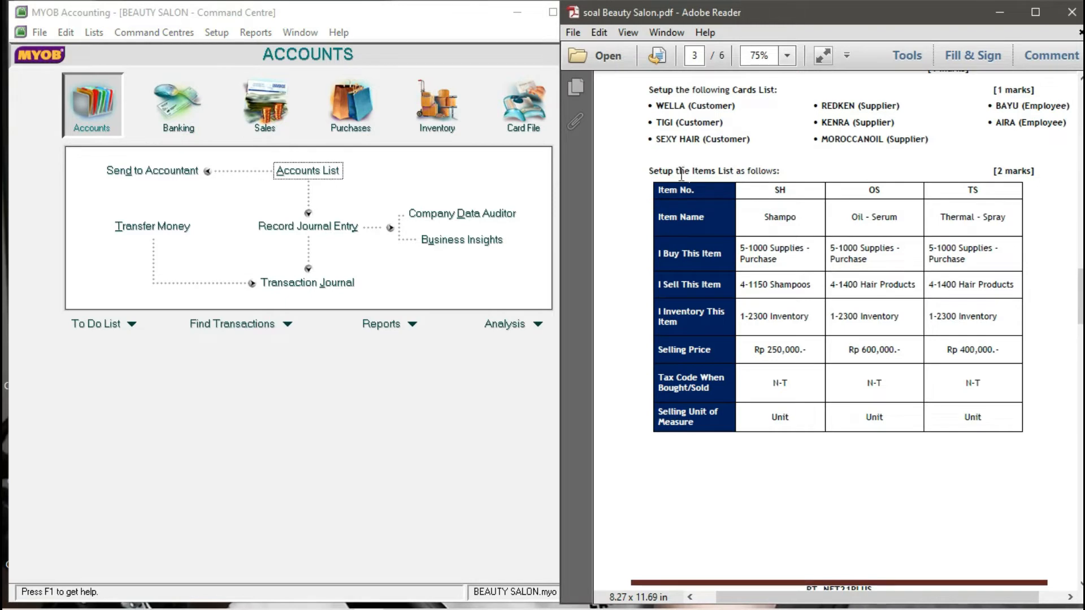
drag(648, 171, 779, 171)
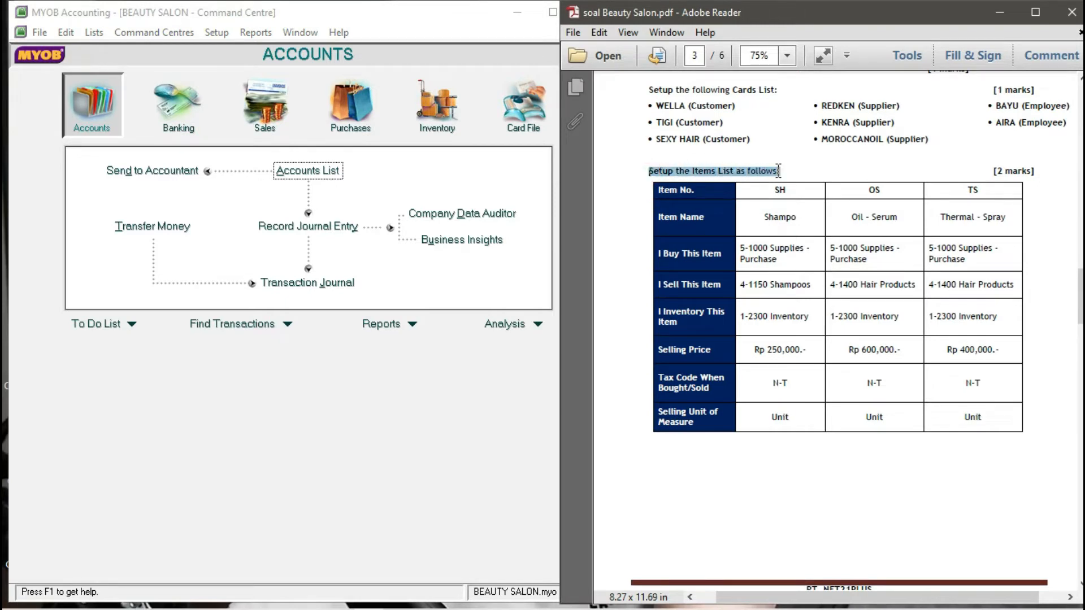
click(724, 208)
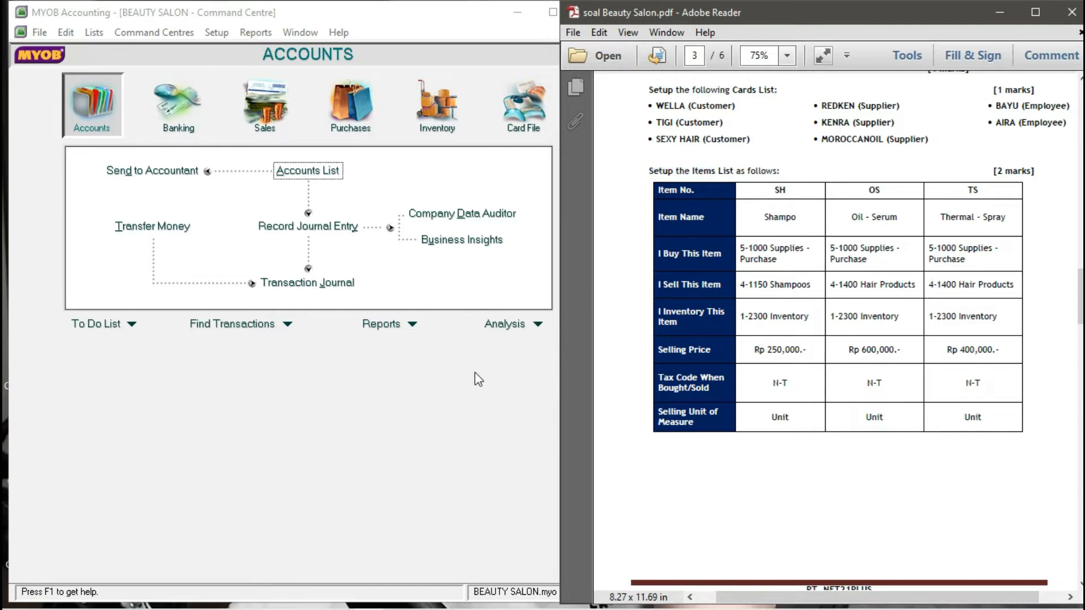
click(378, 368)
click(93, 33)
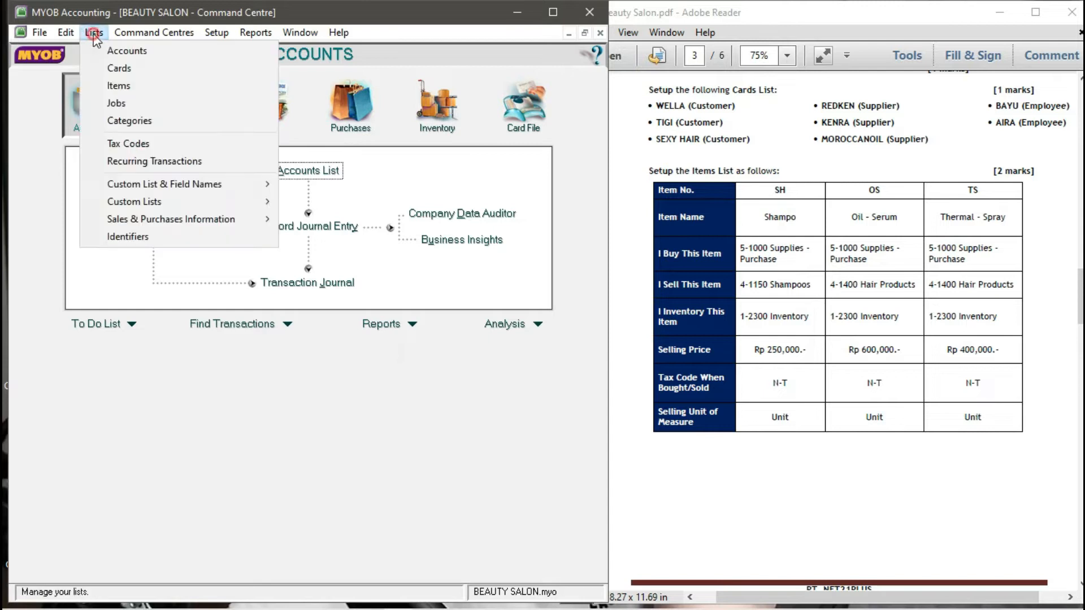
click(764, 210)
drag(774, 191, 908, 189)
click(994, 189)
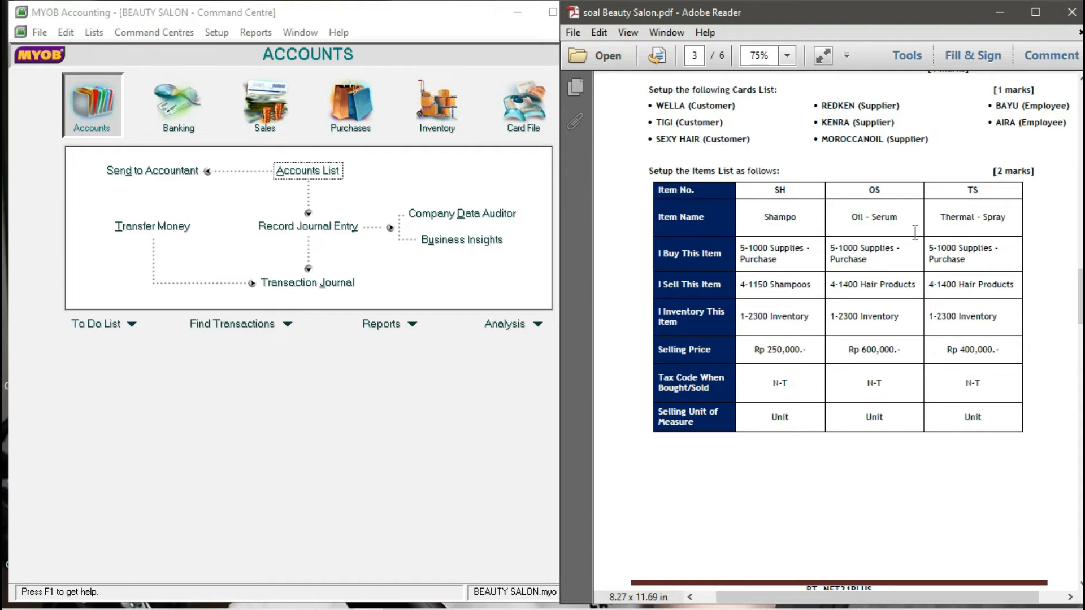
click(375, 436)
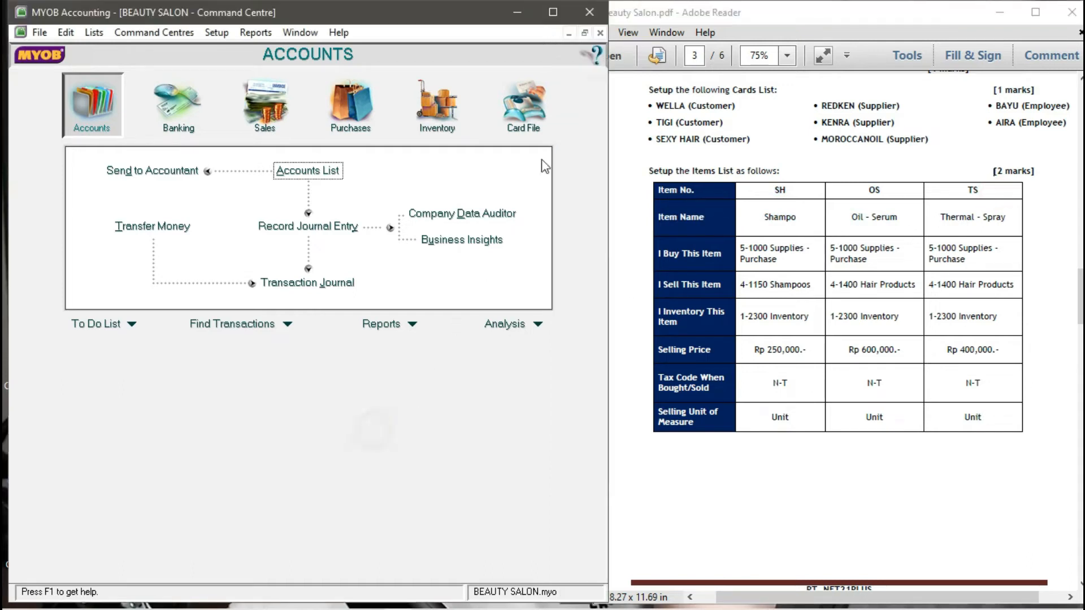
click(552, 11)
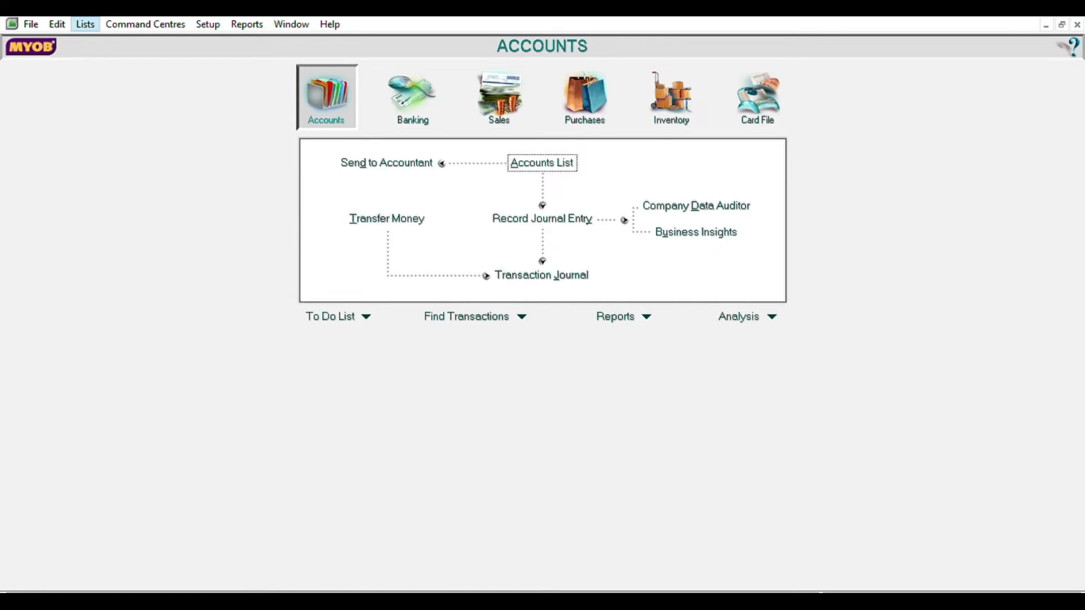
- Create inventory item SH named SHAMPO, marked as both bought and sold
click(121, 62)
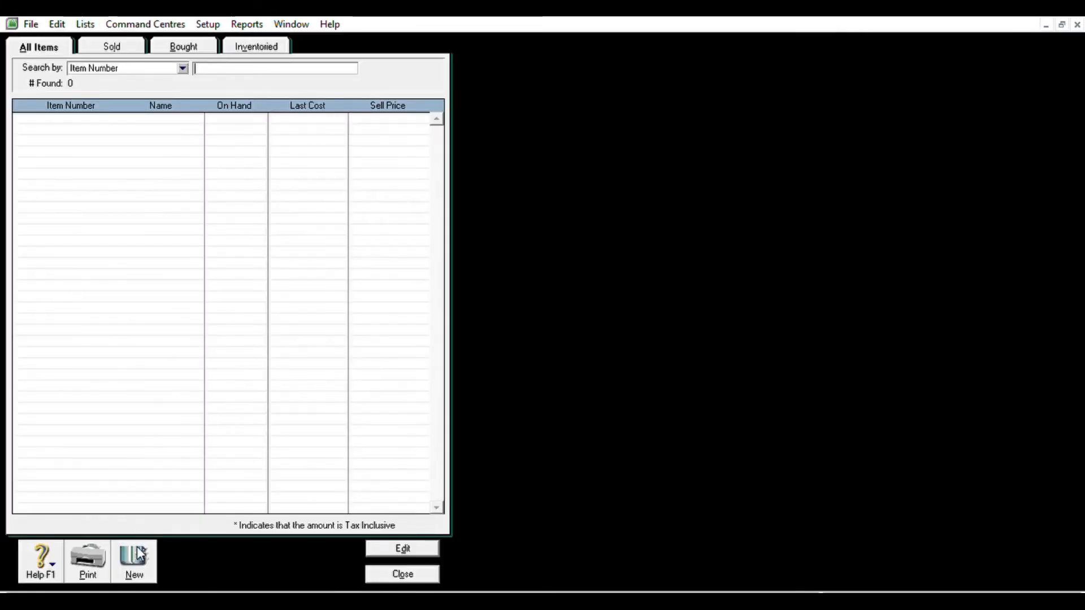
click(135, 557)
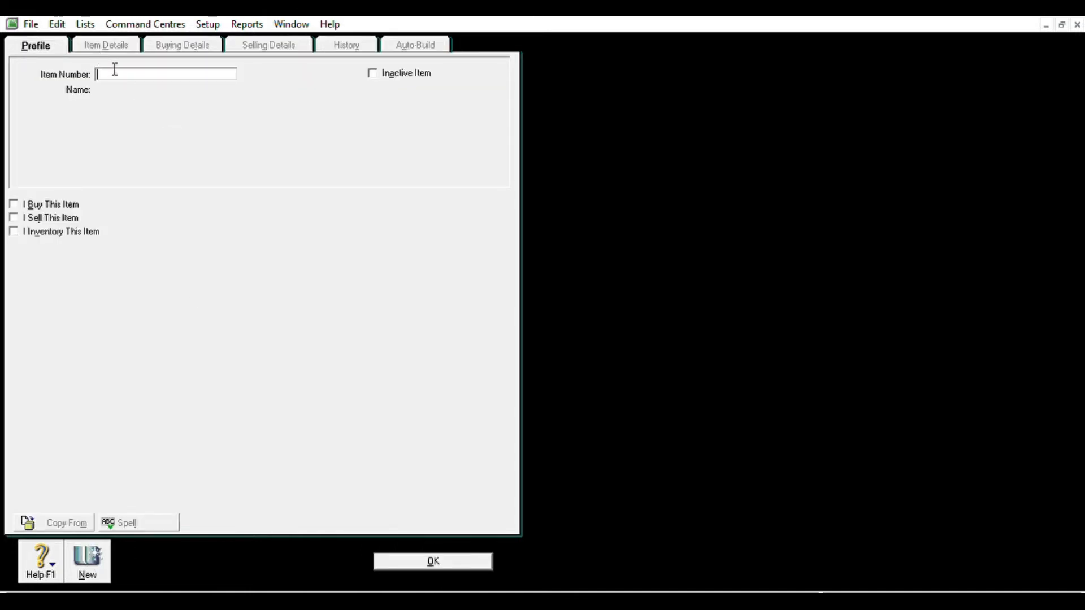
text(SH)
key(Tab)
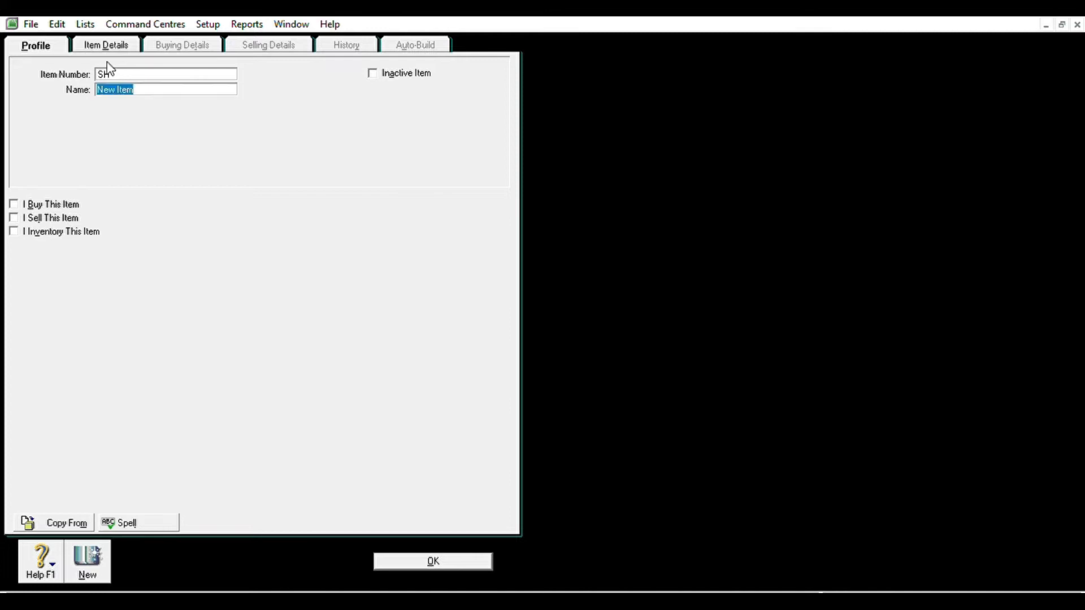
text(SHAMPO)
click(14, 204)
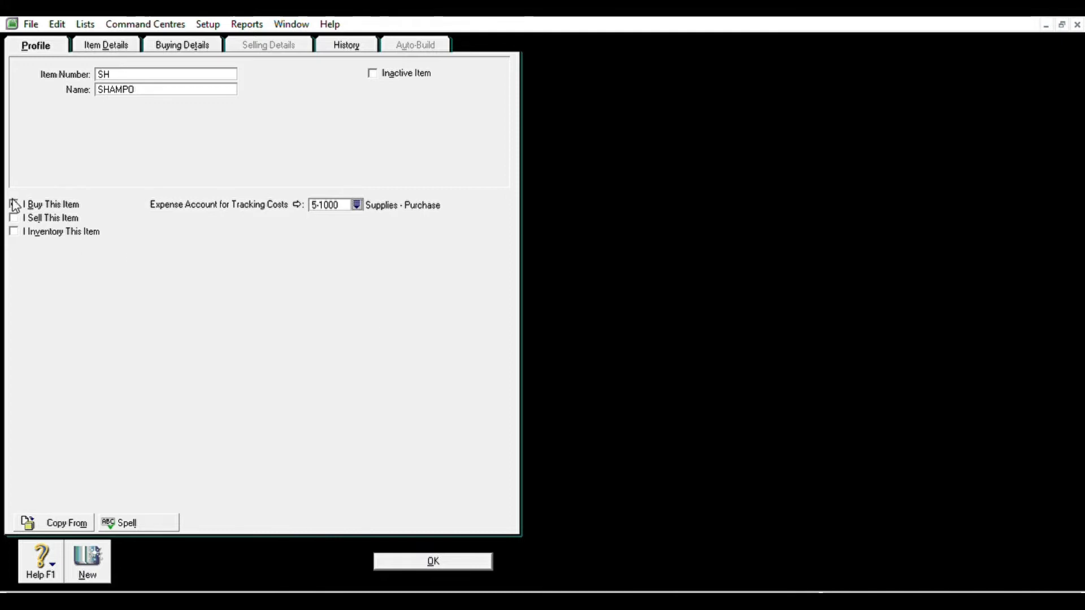
key(alt+l)
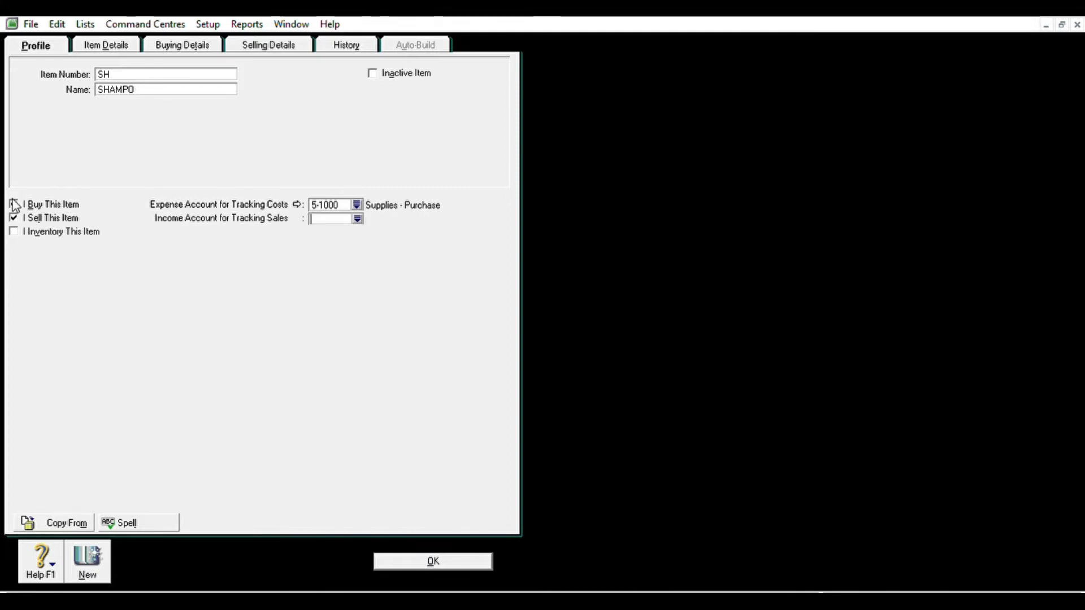
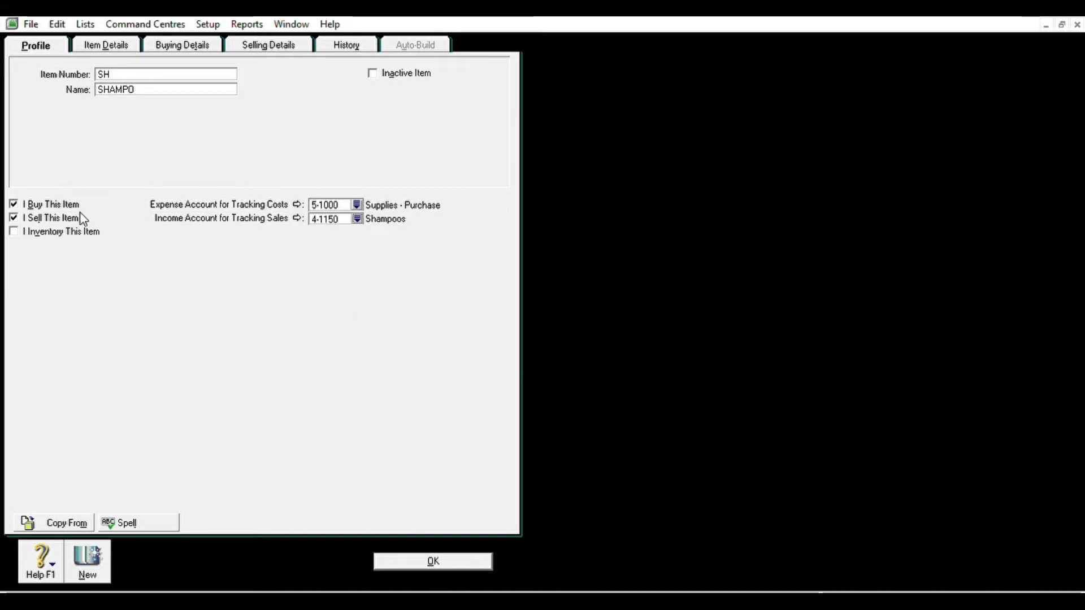
- Make SHAMPO an inventoried item using asset account 1-2300 Inventory and cost of sales 5-1000 Supplies - Purchase
click(15, 230)
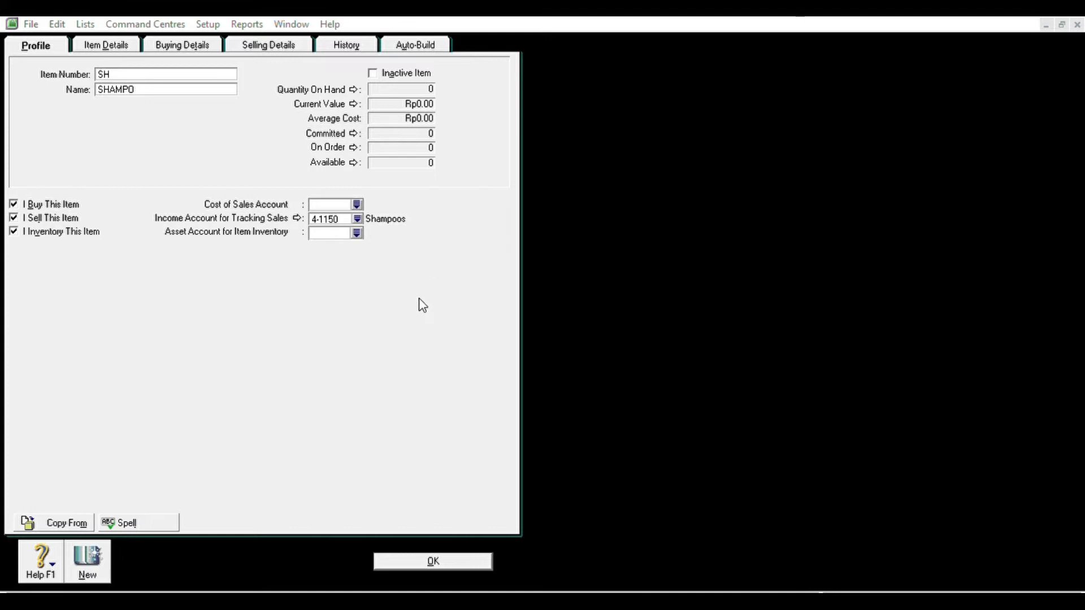
click(592, 398)
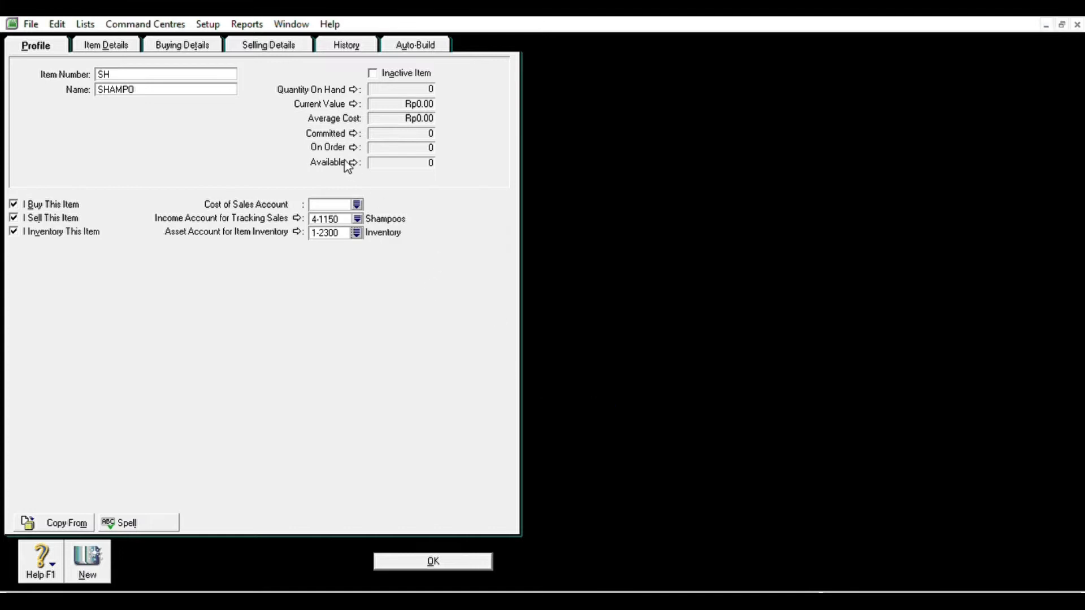
click(356, 203)
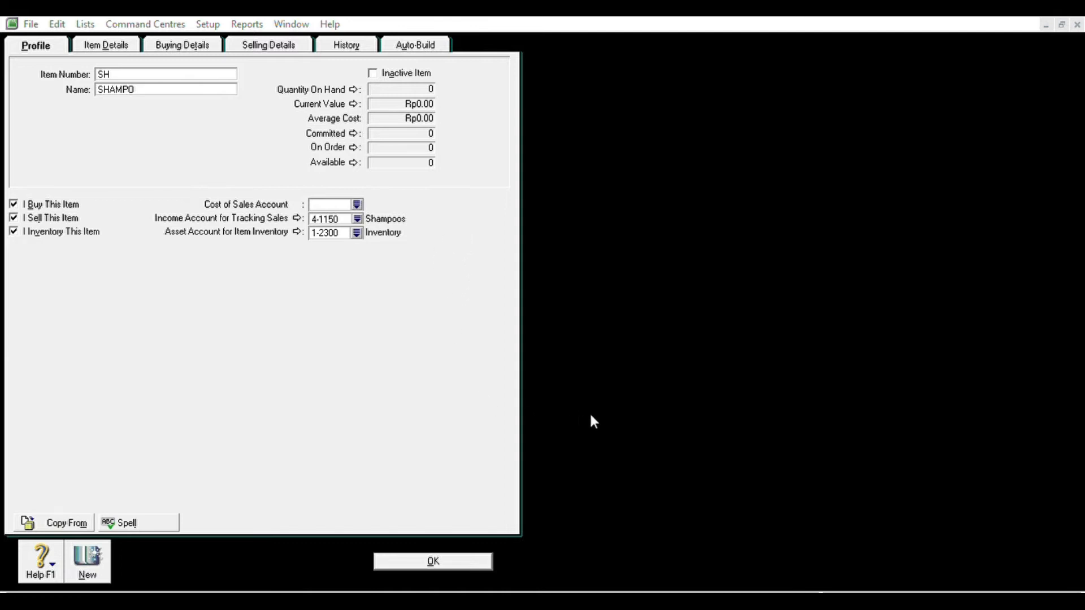
click(615, 388)
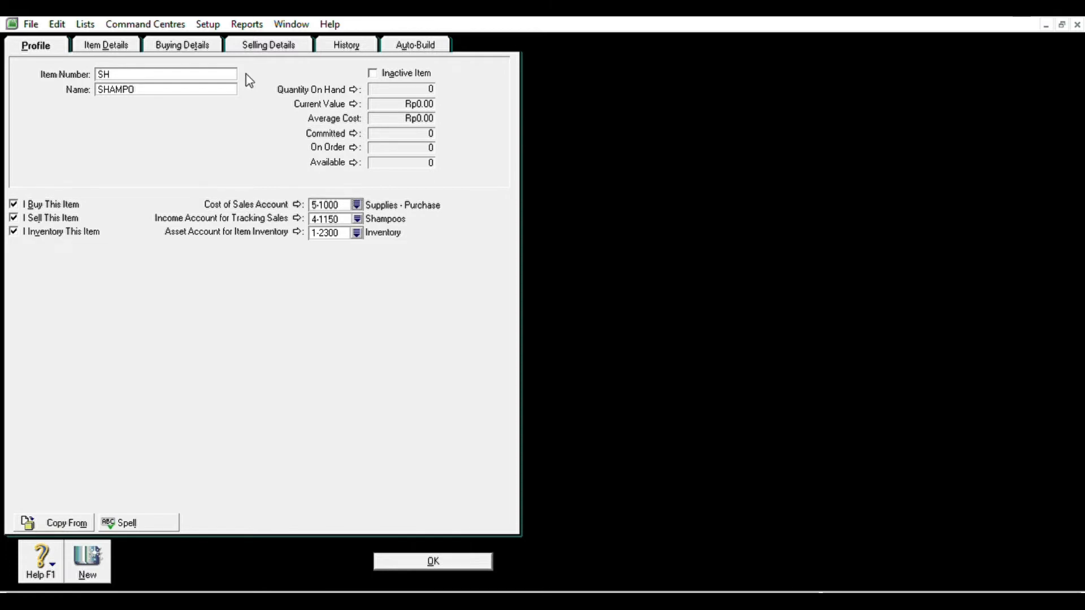
click(207, 40)
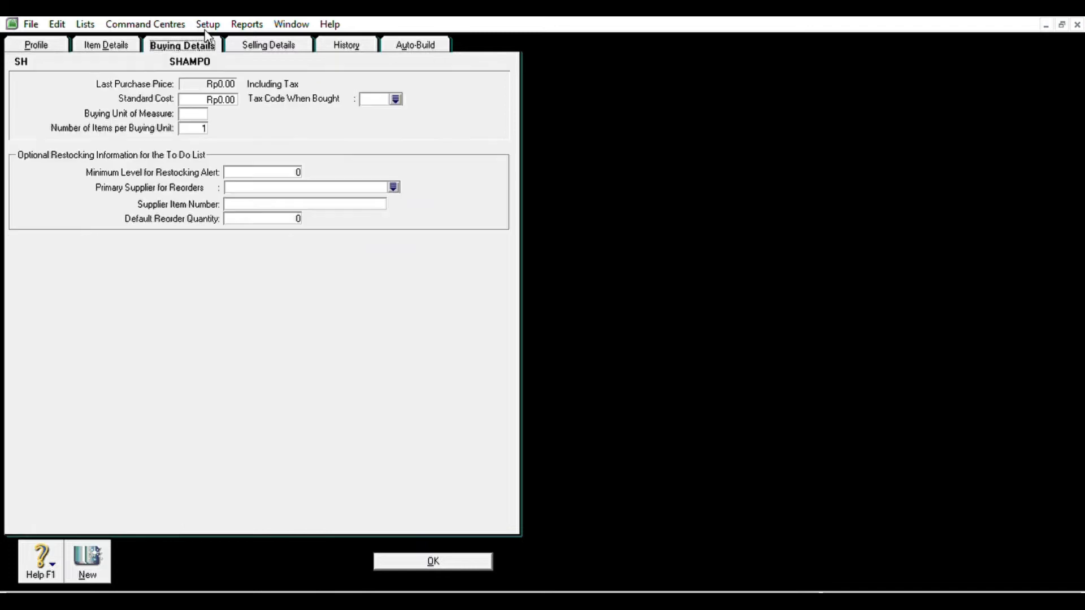
- Set SHAMPO's buying unit to UNIT with purchase tax code N-T Non-Taxable
click(206, 112)
text(UNIT)
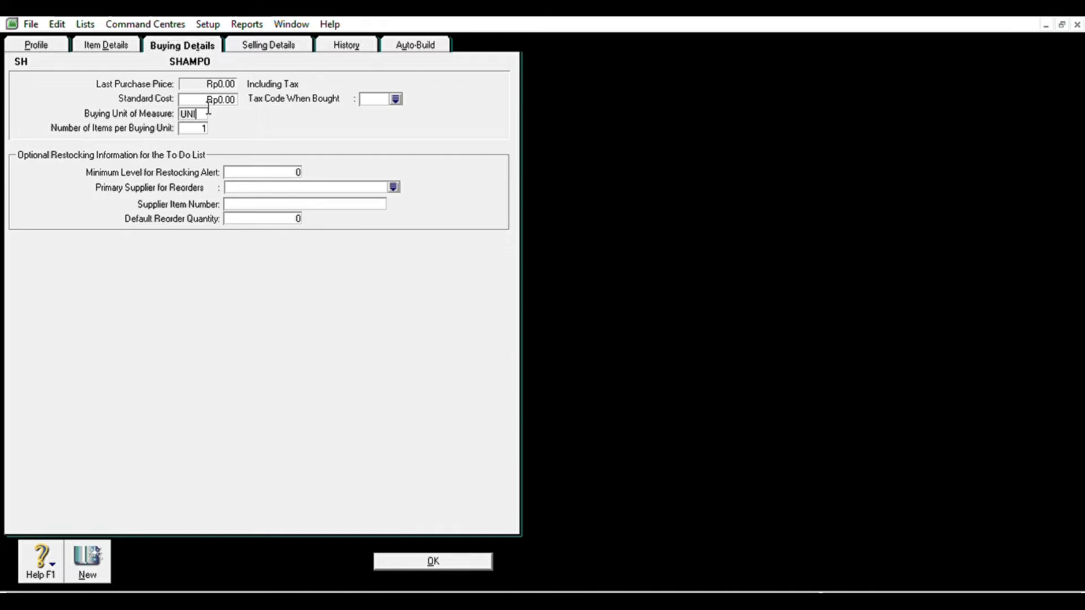
click(395, 97)
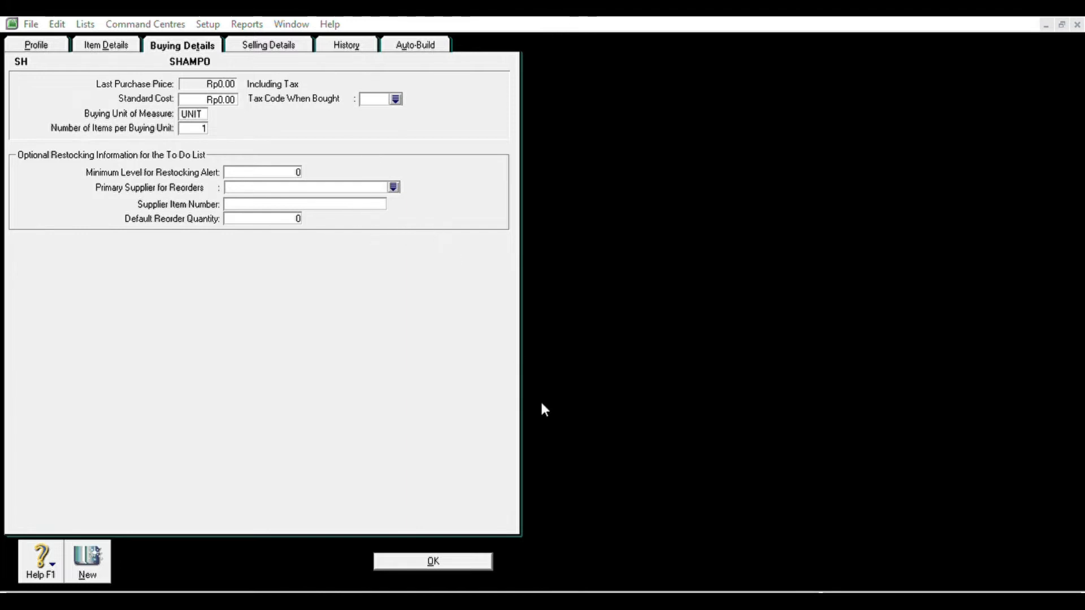
click(619, 398)
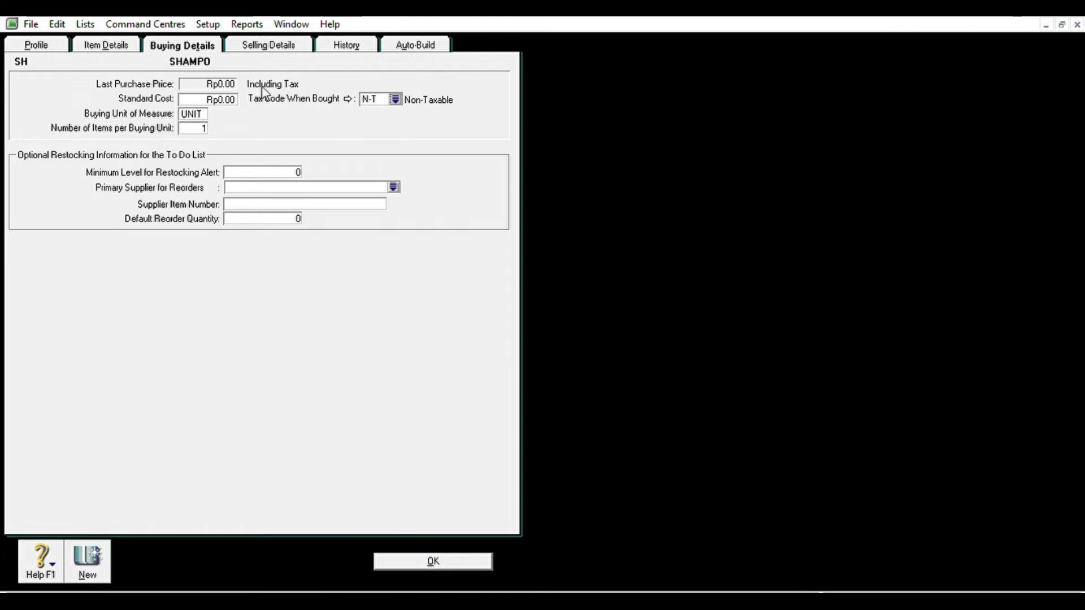
- Give SHAMPO a base selling price of 250,000 per UNIT with tax code N-T, then save it
click(287, 42)
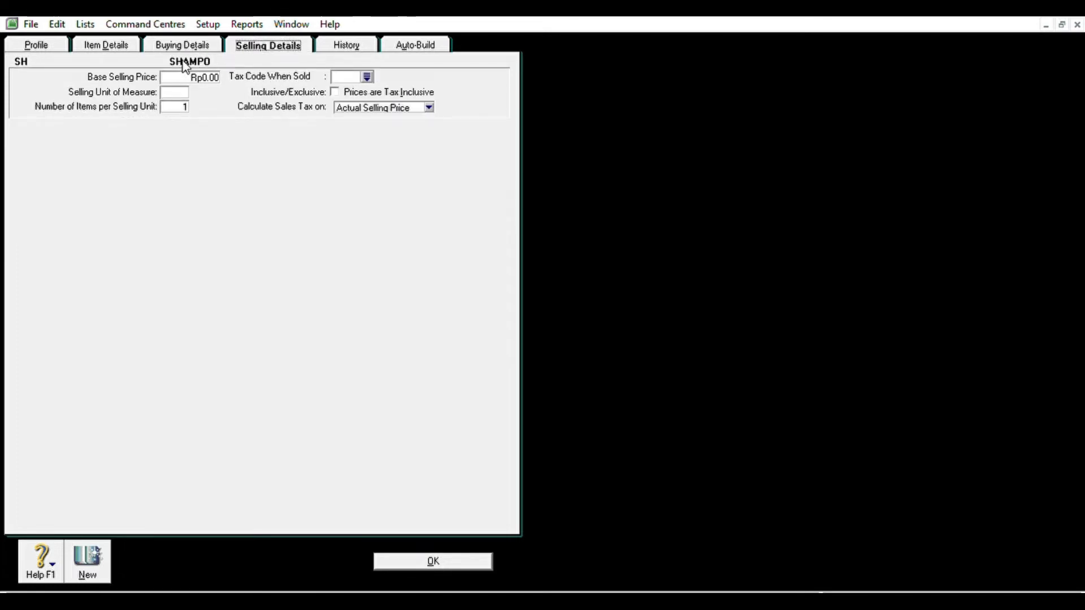
click(194, 75)
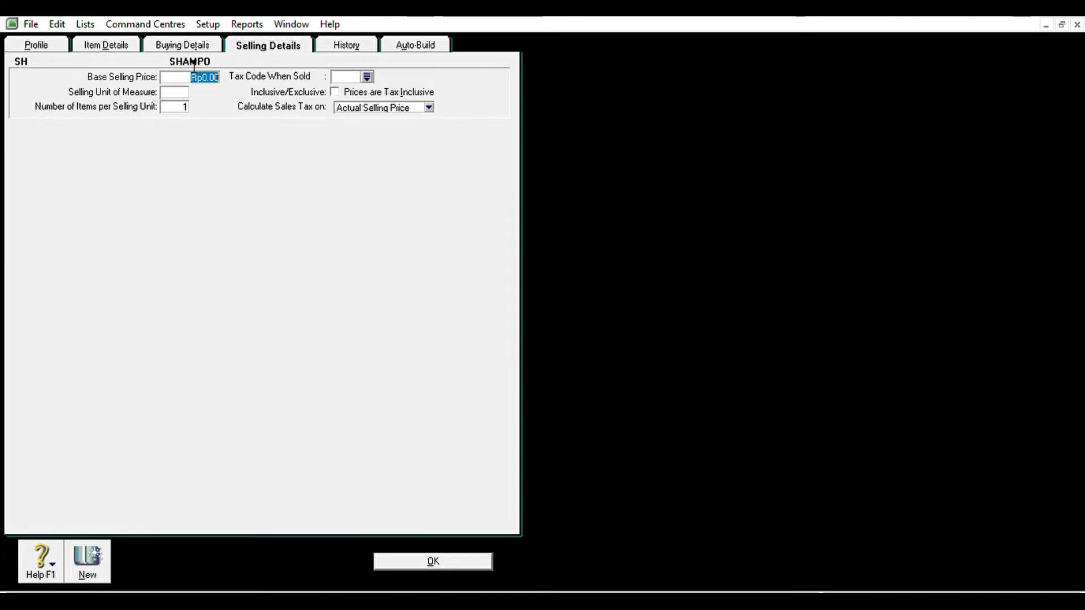
text(250,0000)
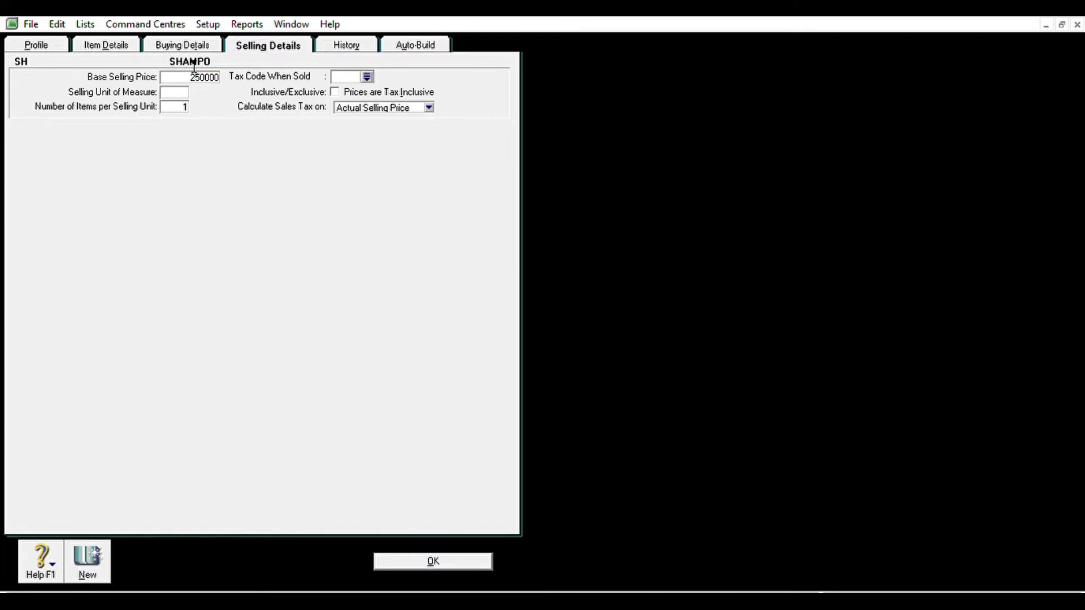
key(Tab)
text(UNIT)
key(Tab)
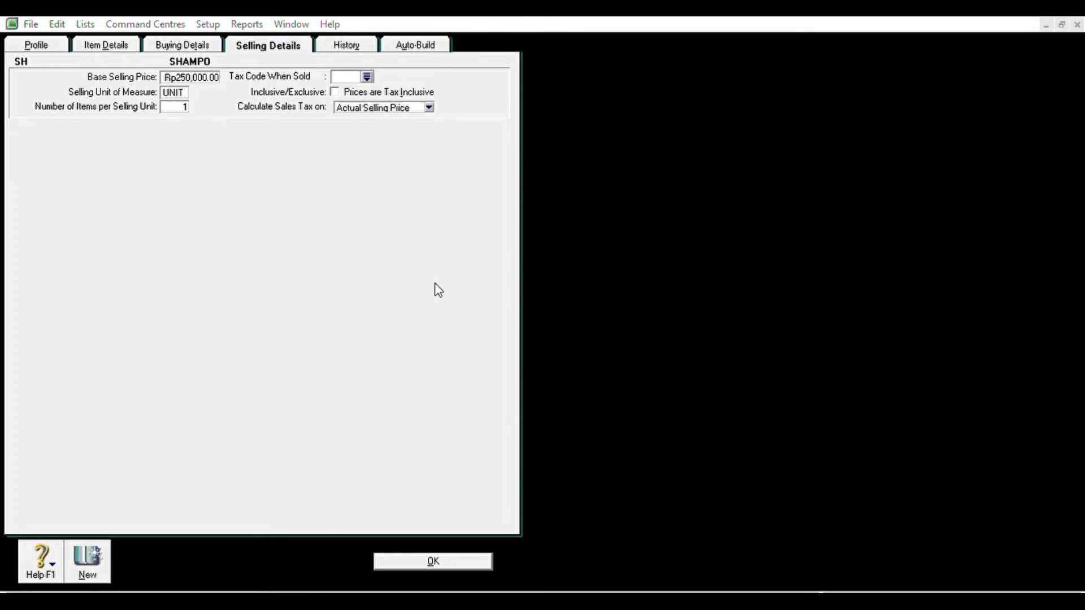
click(620, 398)
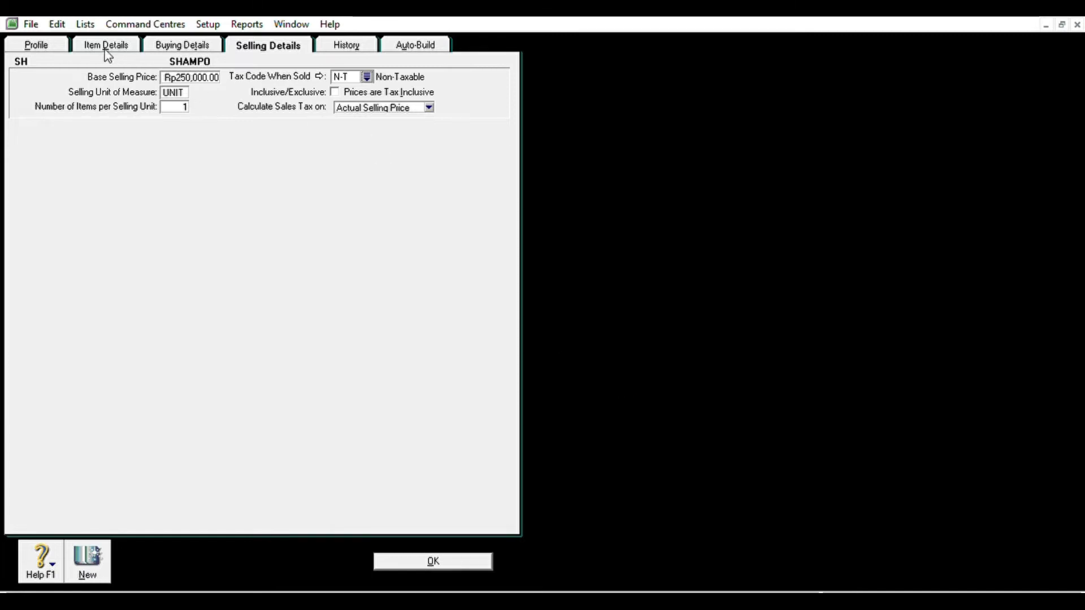
click(208, 43)
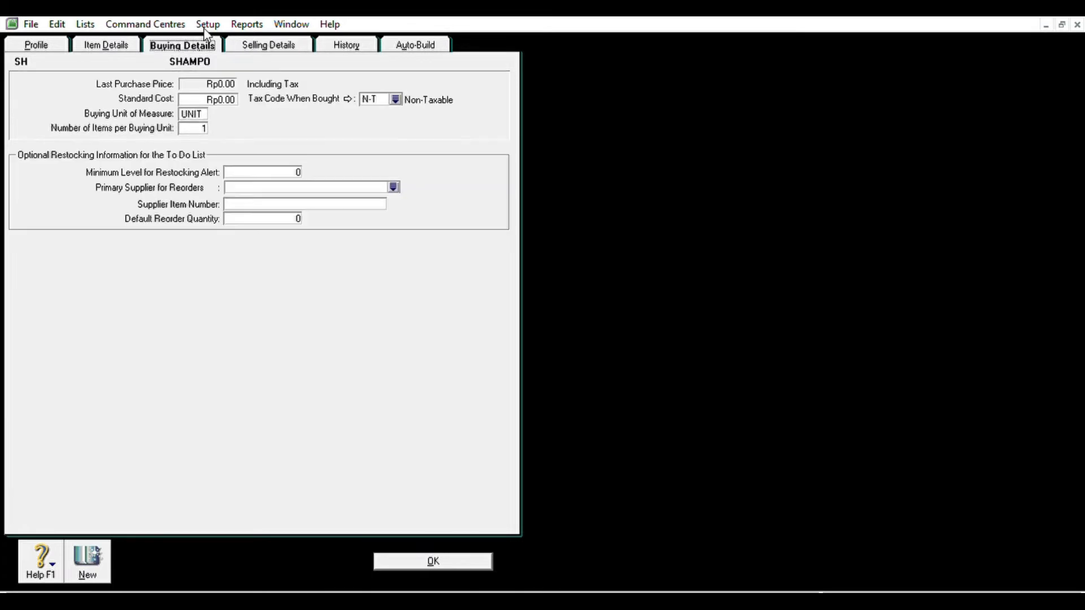
click(52, 41)
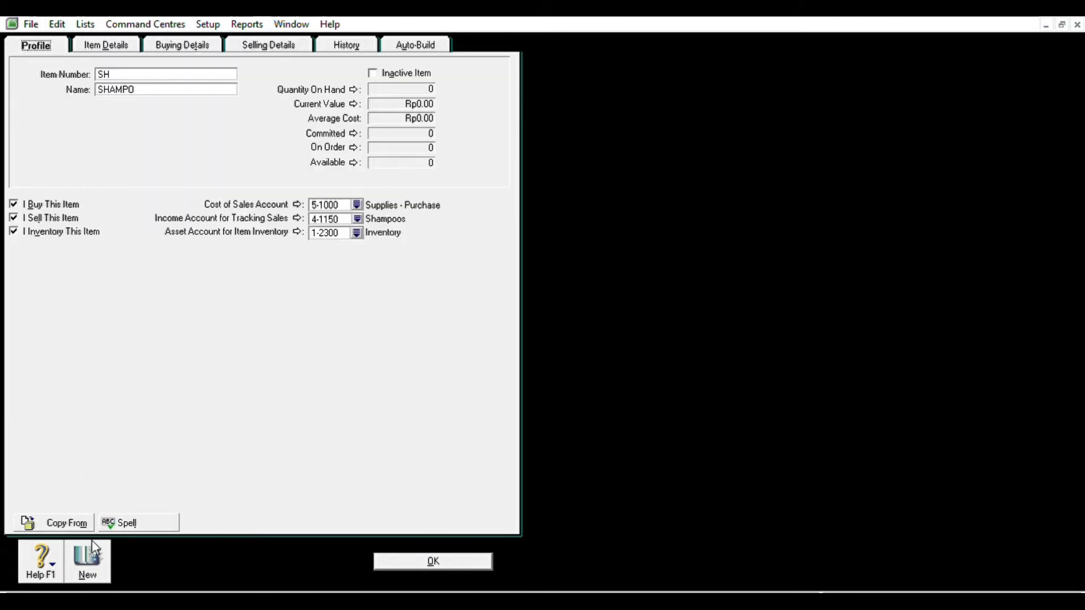
click(395, 556)
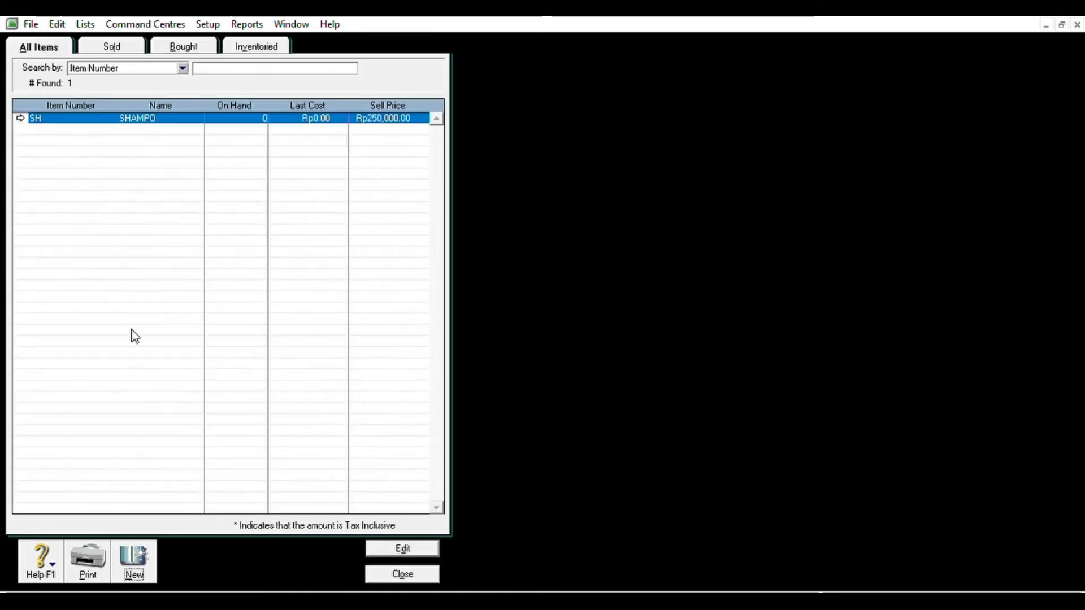
- Create item OS 'OIL - SERUM', bought, sold and inventoried, with income account 4-1400 Hair Products
click(140, 541)
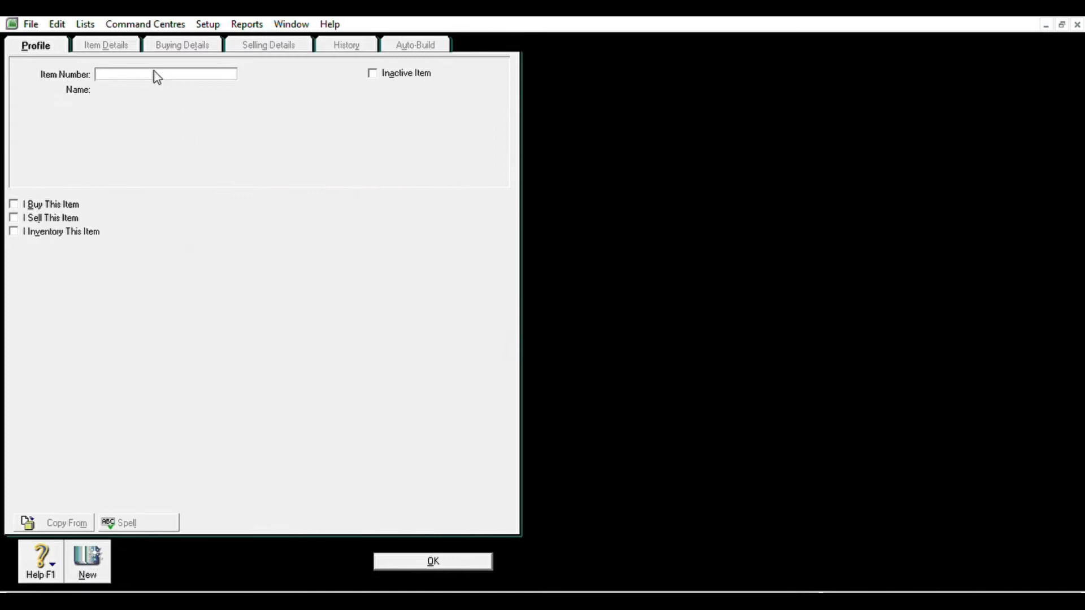
text(OS)
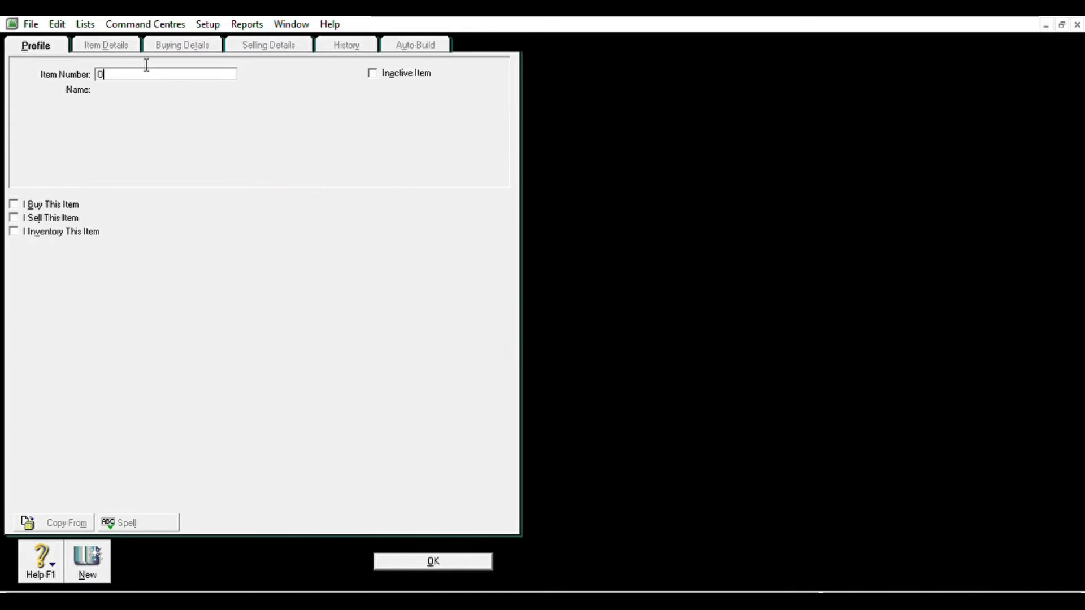
key(Tab)
text(OIL - SERUM)
key(Tab)
key(Tab)
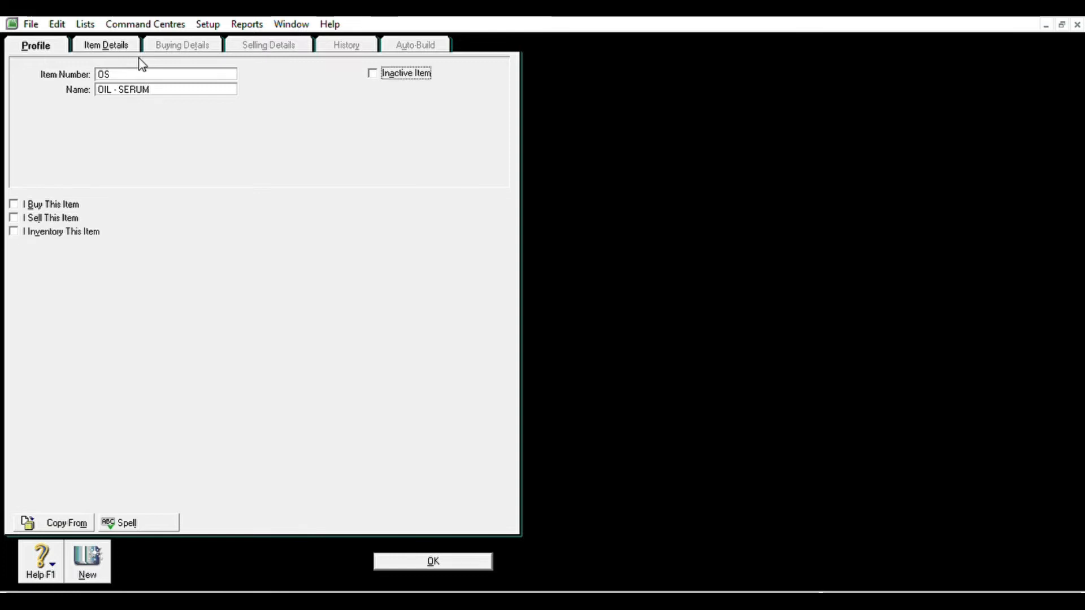
key(space)
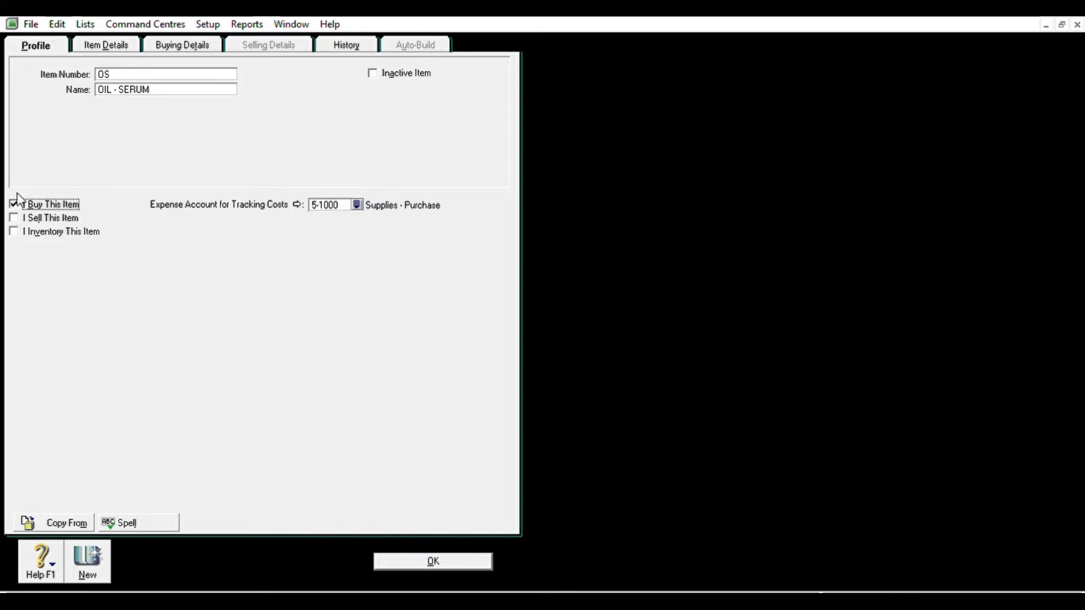
click(13, 217)
click(13, 231)
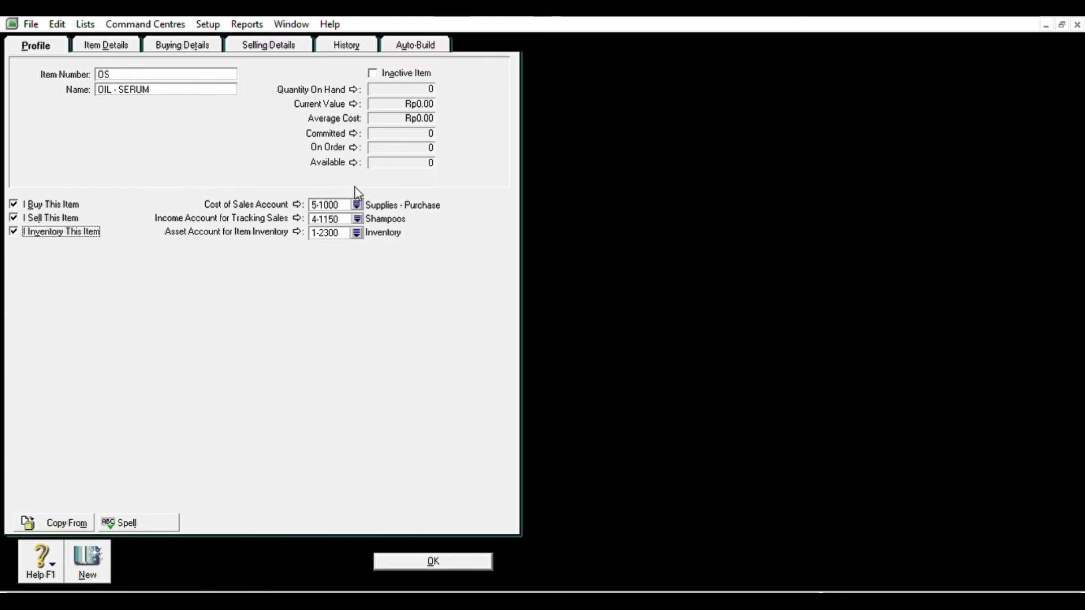
click(354, 205)
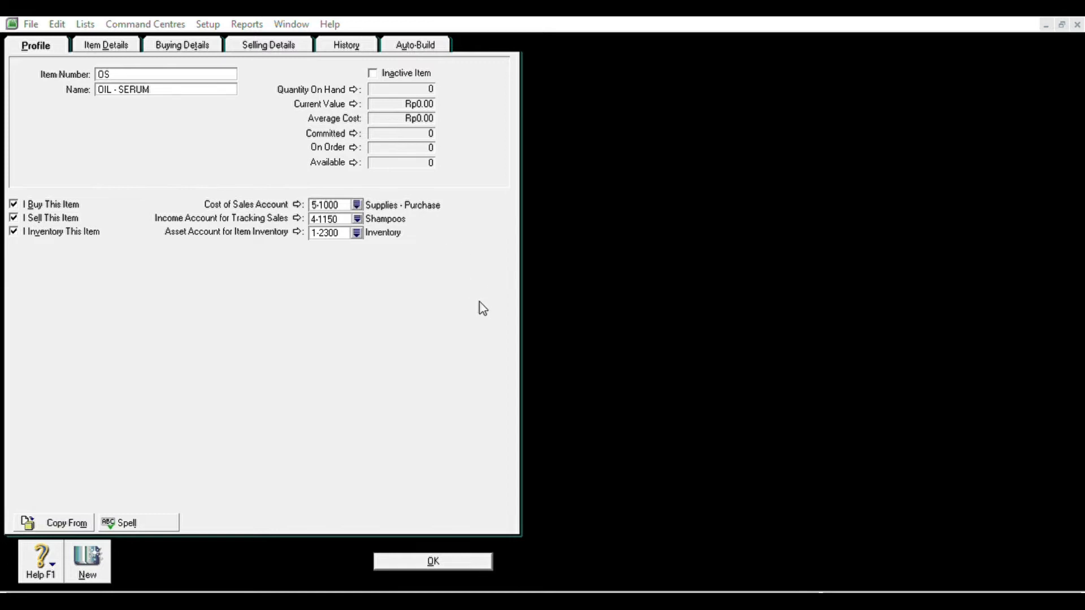
click(629, 389)
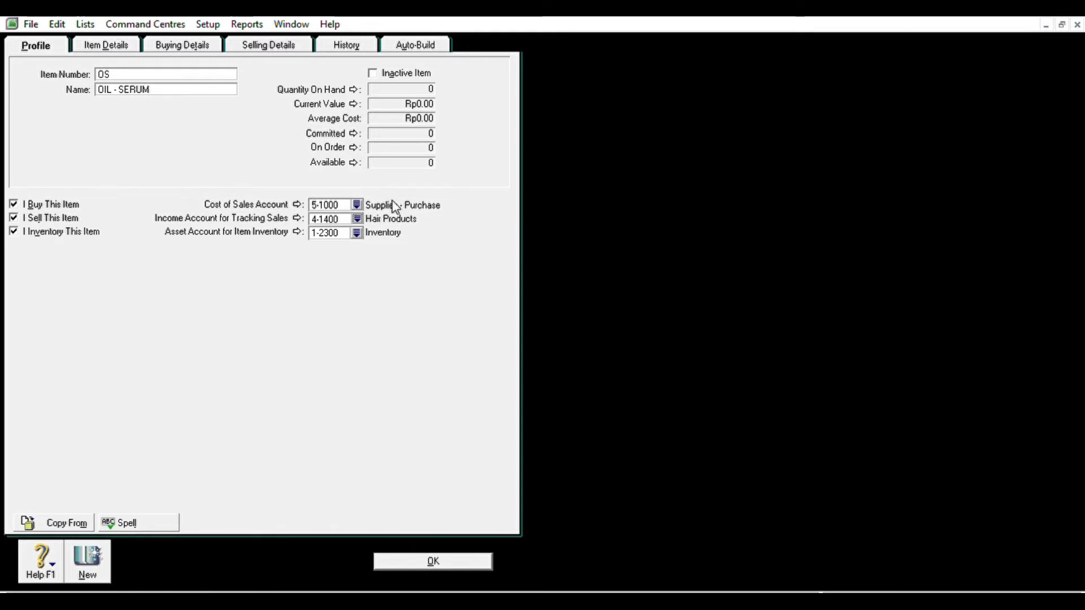
- Set OIL - SERUM's base selling price to 600000 and save it
click(179, 45)
click(282, 41)
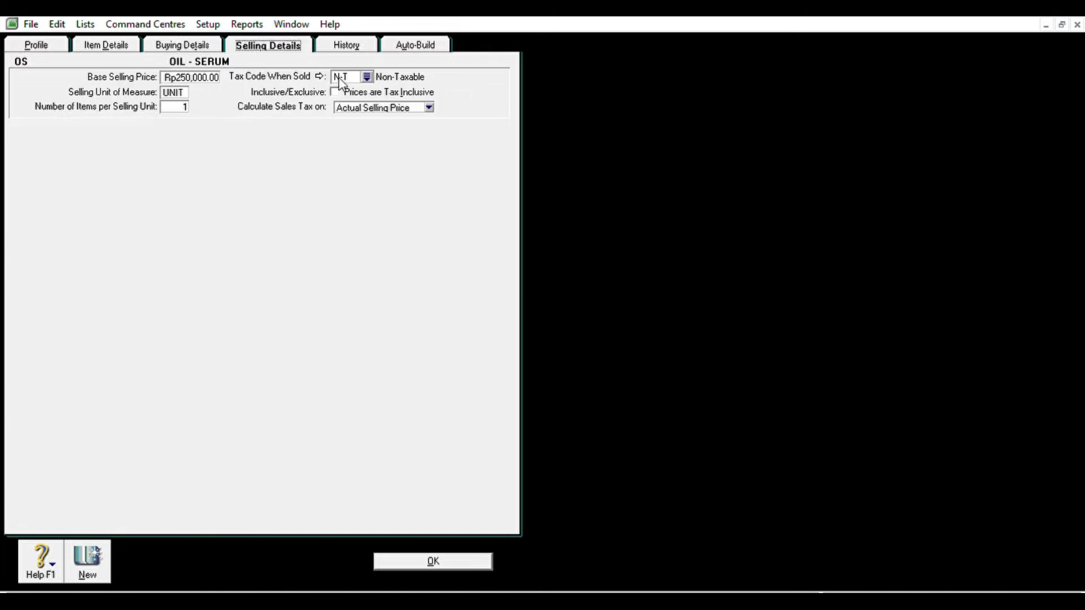
click(218, 73)
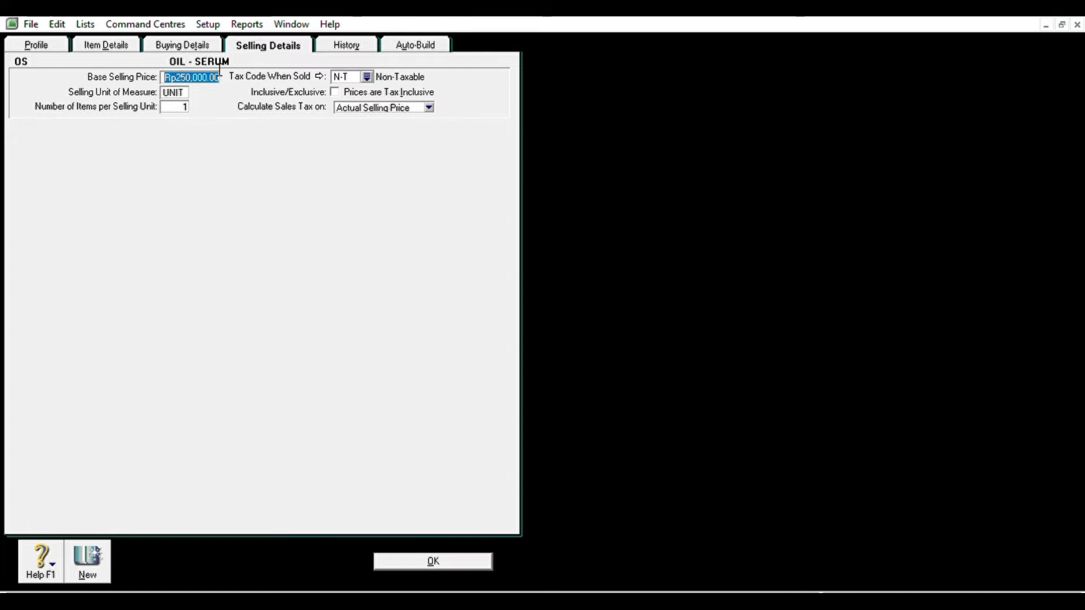
text(600000)
key(Tab)
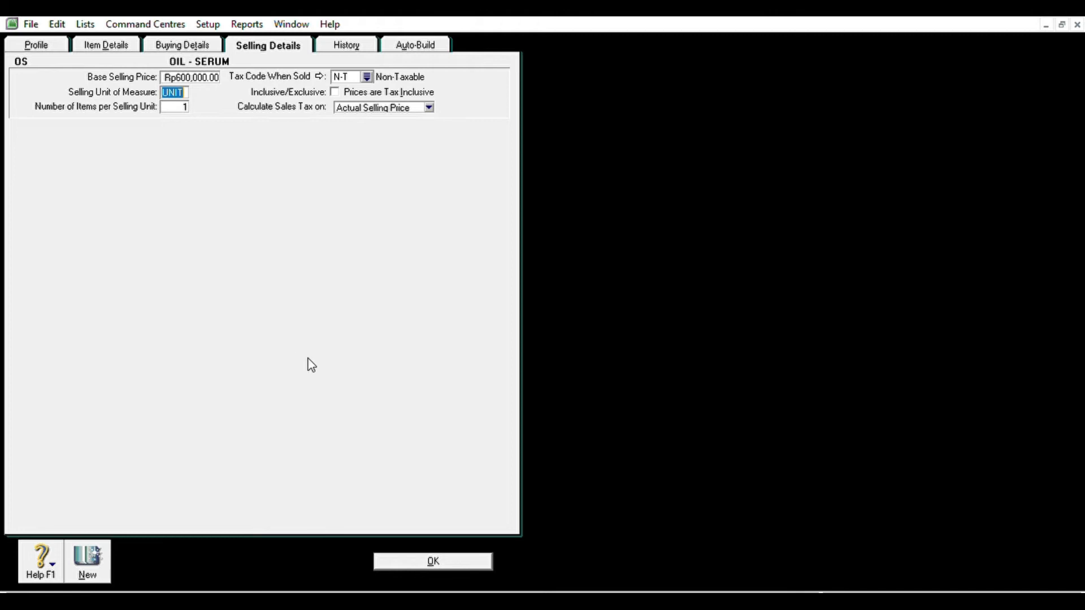
click(31, 46)
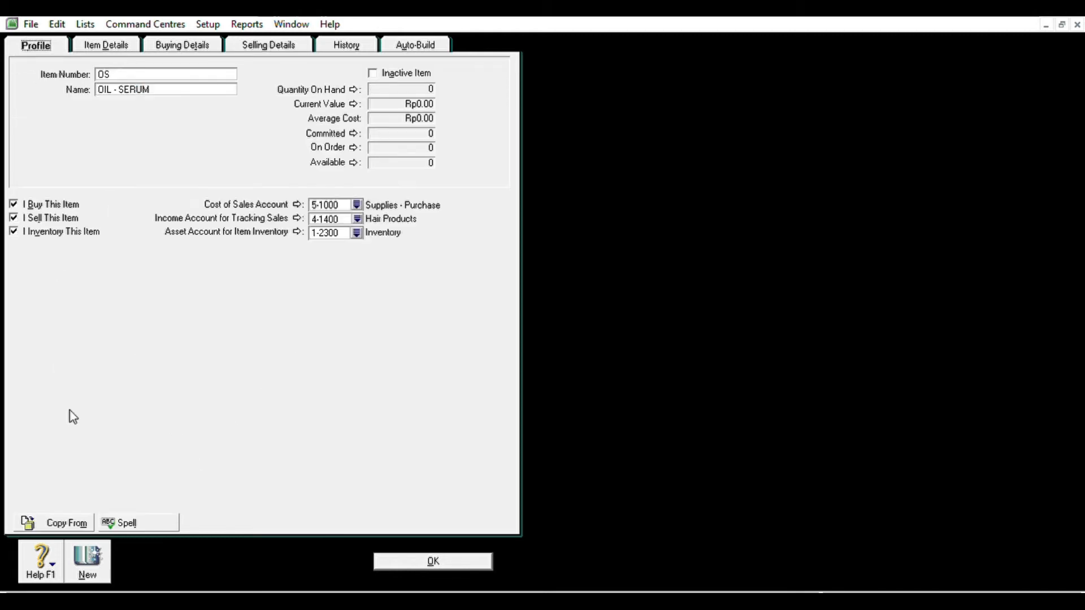
click(94, 544)
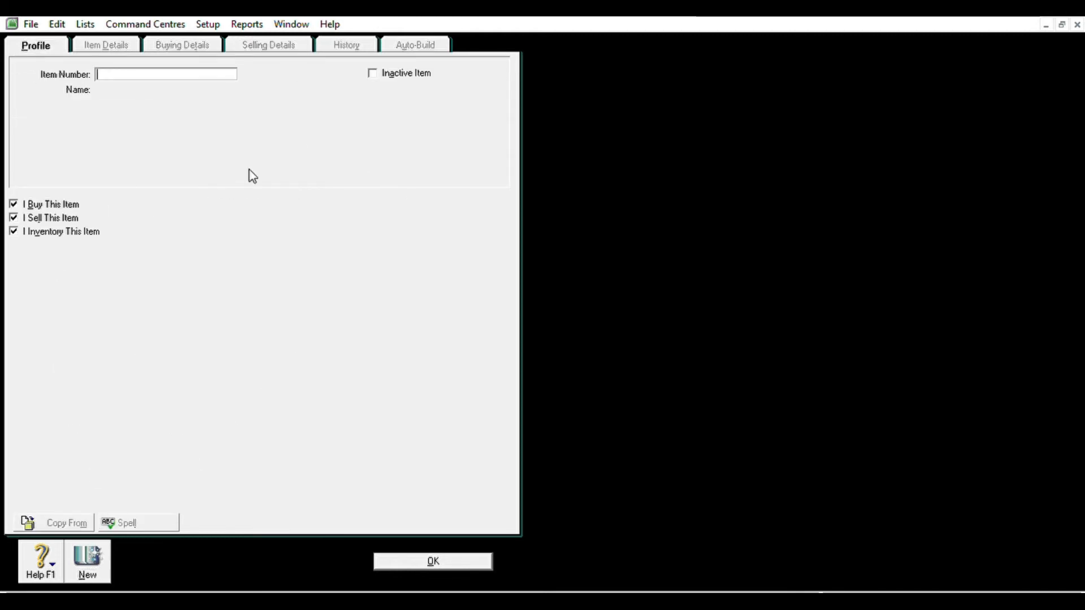
- Create item TS 'THERMAL - SPRAY' with a base selling price of 400000 and save it
text(TS)
key(Tab)
text(THERMAL - )
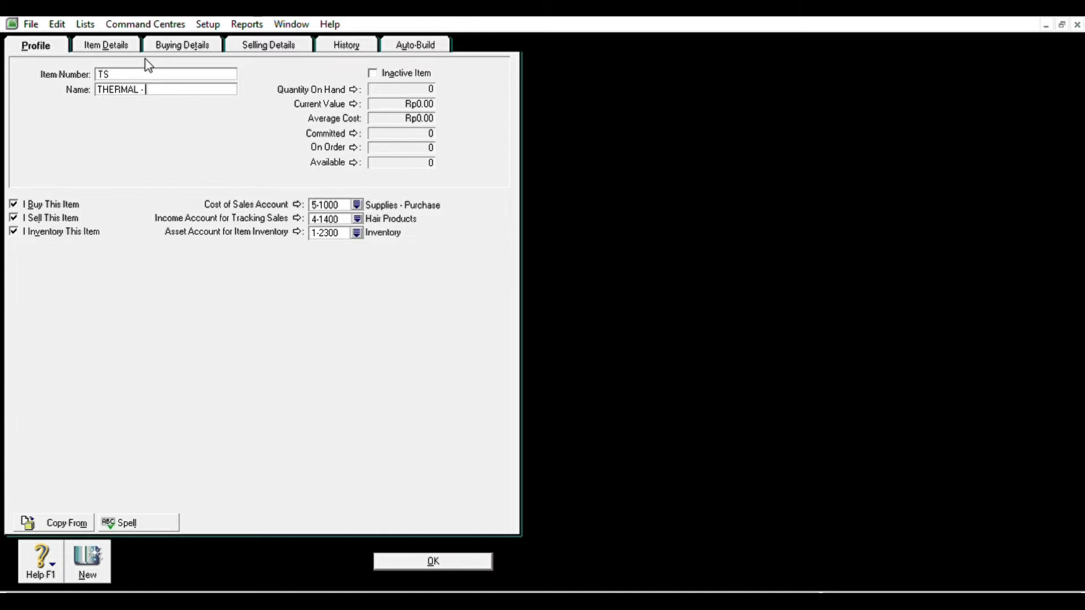
text(SPRAY)
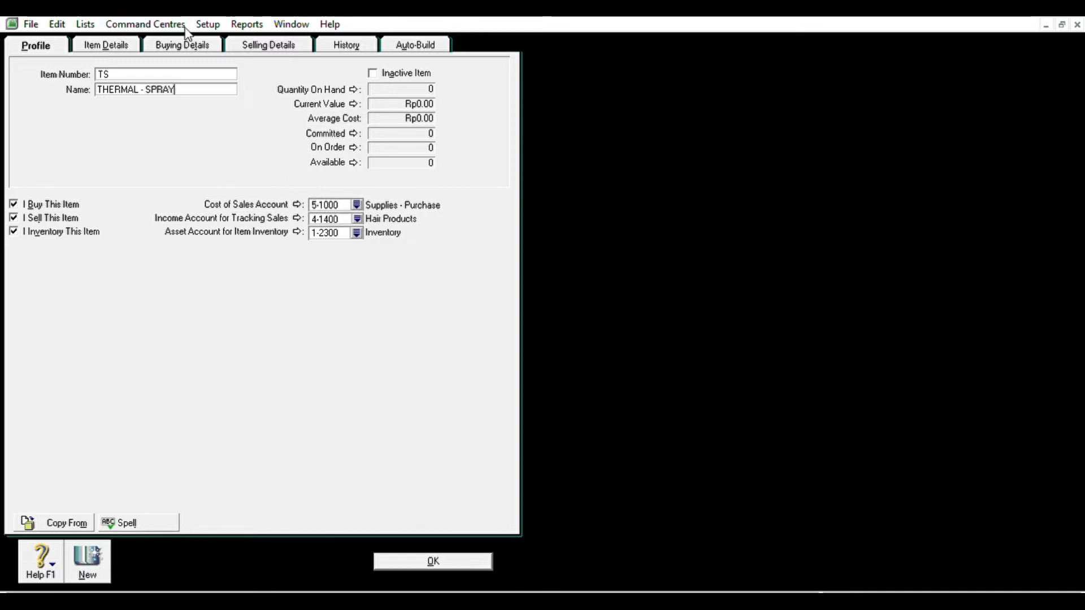
click(187, 44)
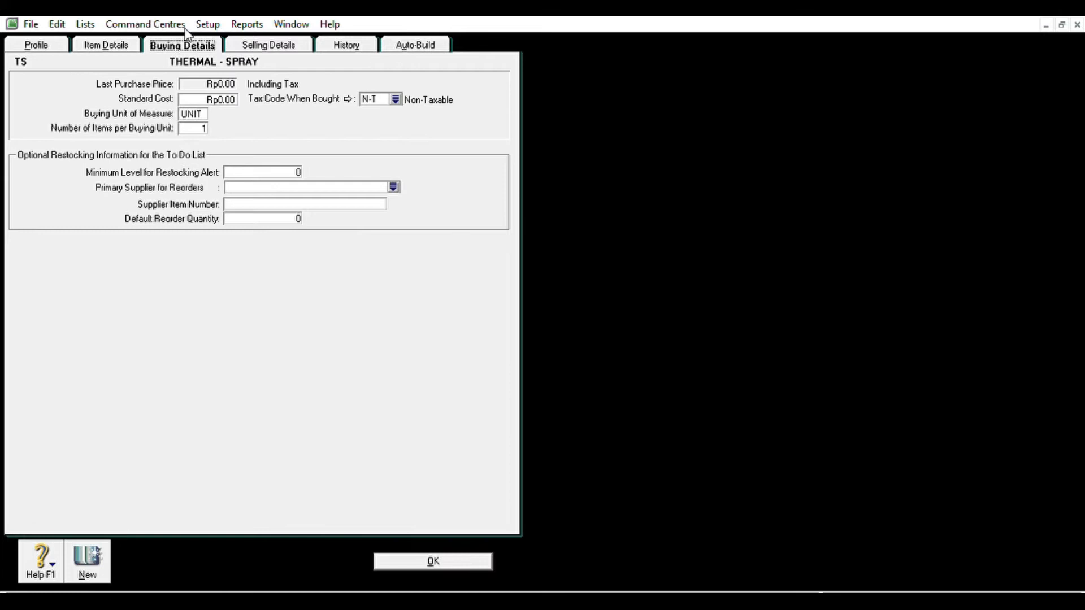
click(252, 43)
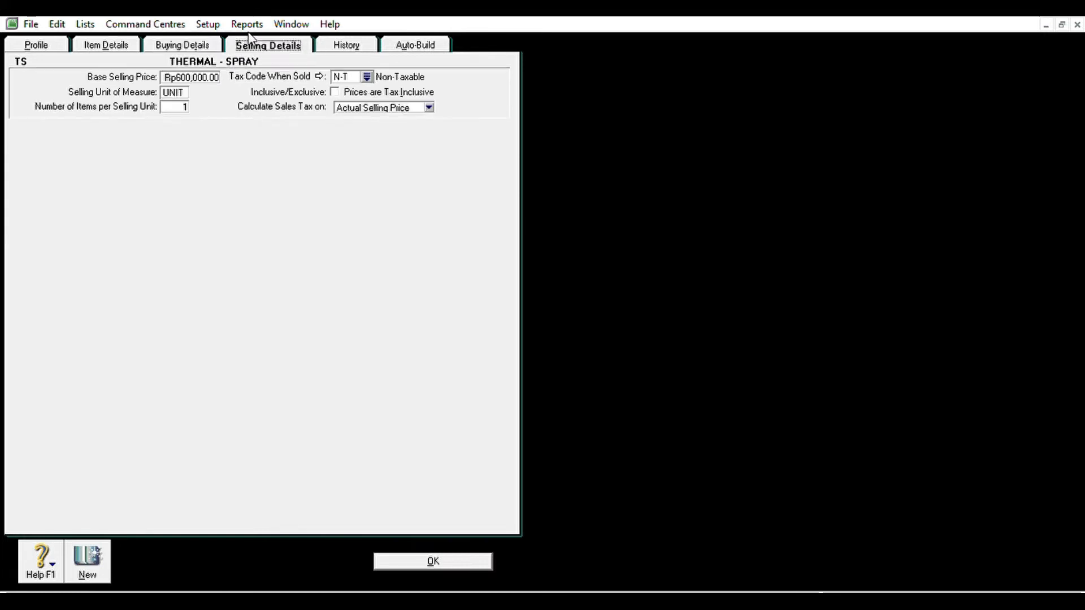
click(209, 73)
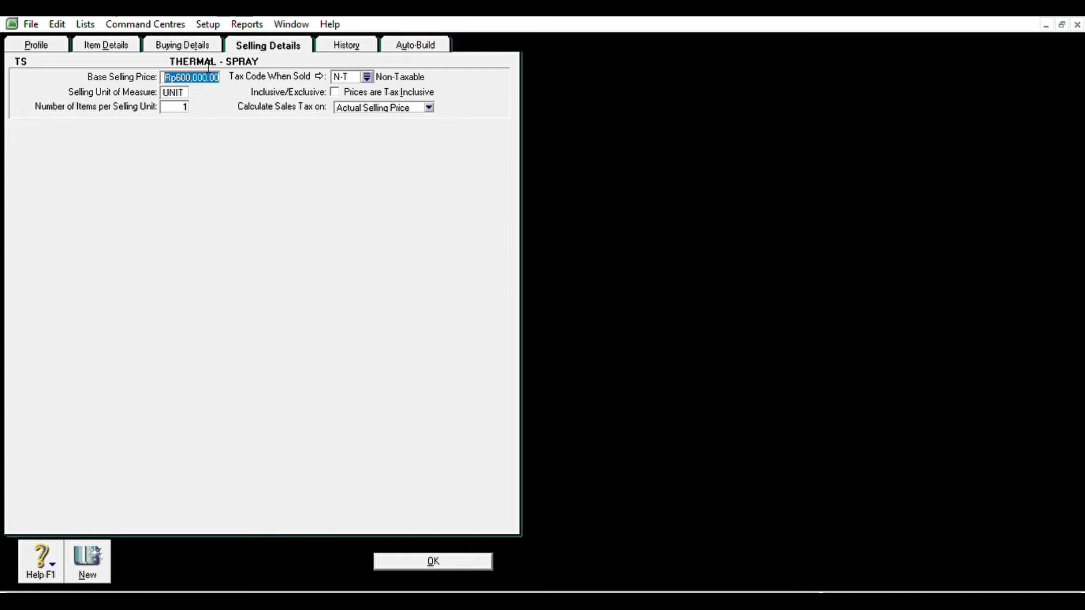
text(400000)
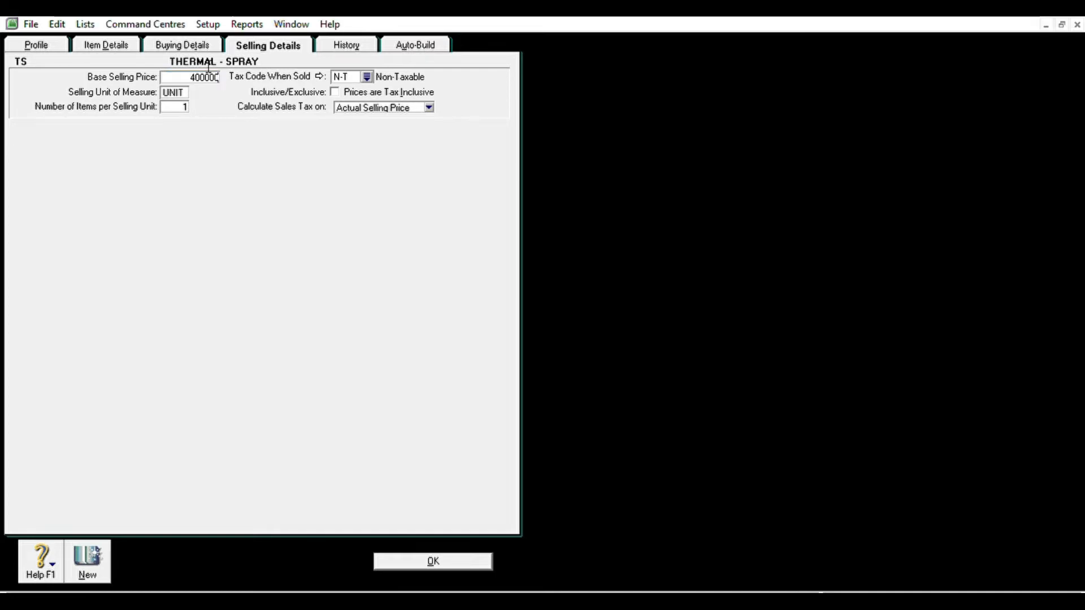
key(Tab)
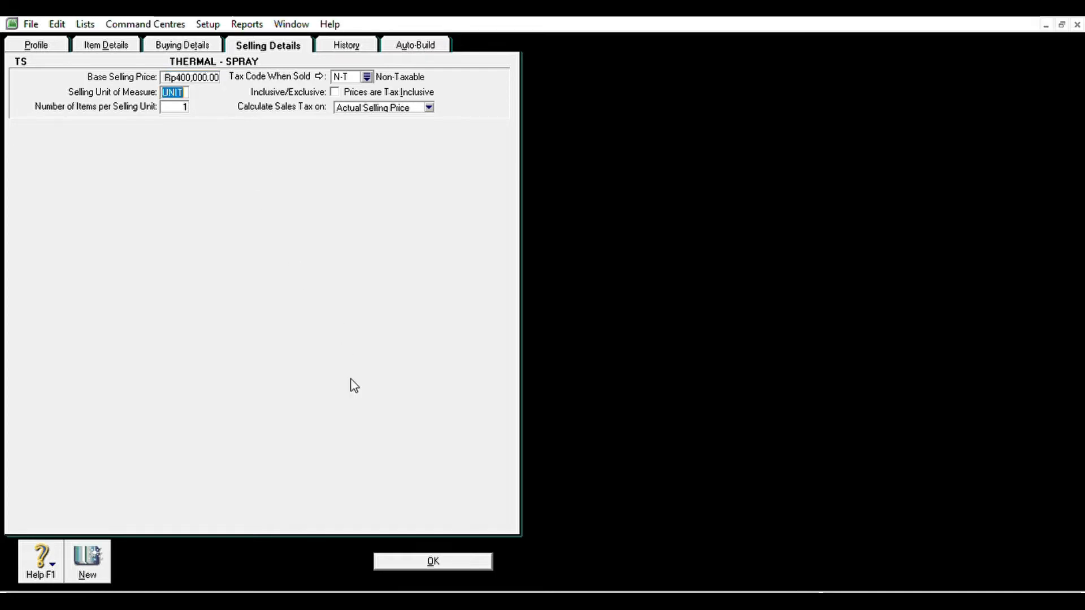
click(433, 561)
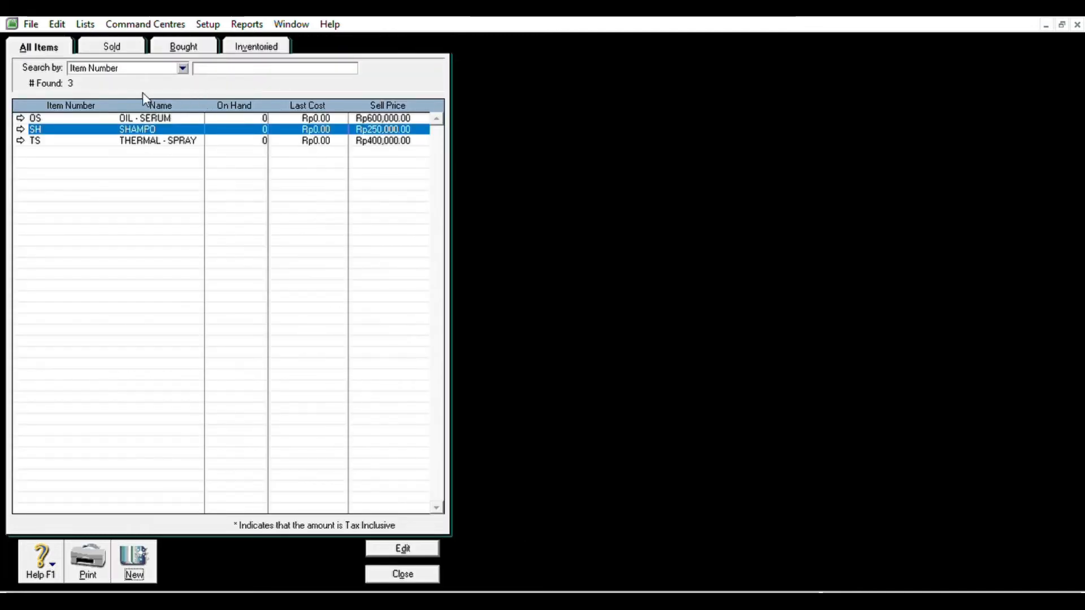
- Enter asset opening balances: shop equipment 180,000,000, depreciation -15,000,000, cheque 300,000,000, petty cash 100,000,000, debtors 770,000, inventory 64,500,000
click(401, 569)
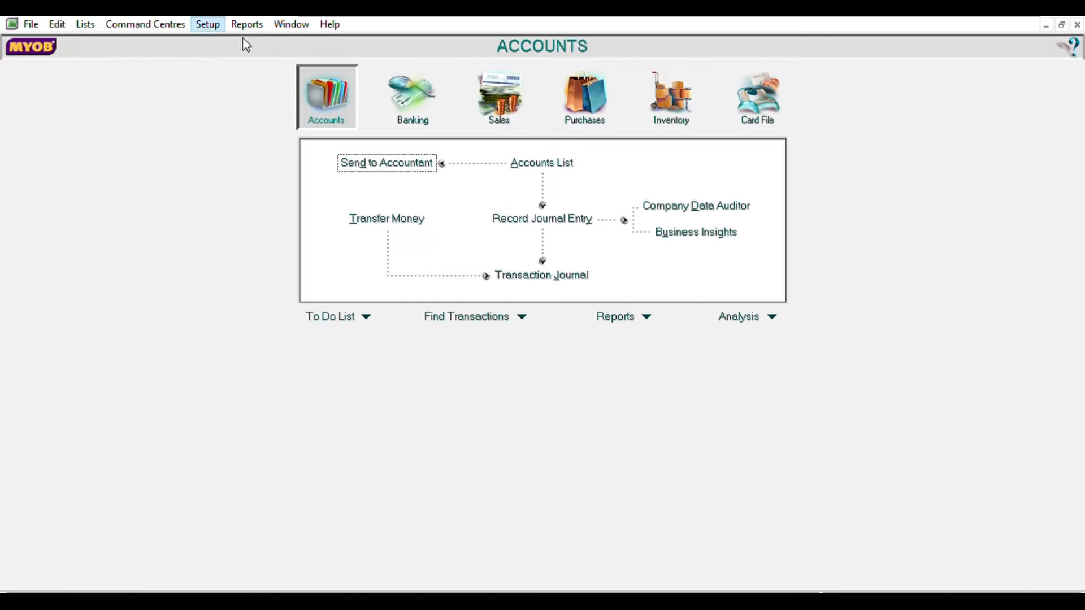
click(439, 58)
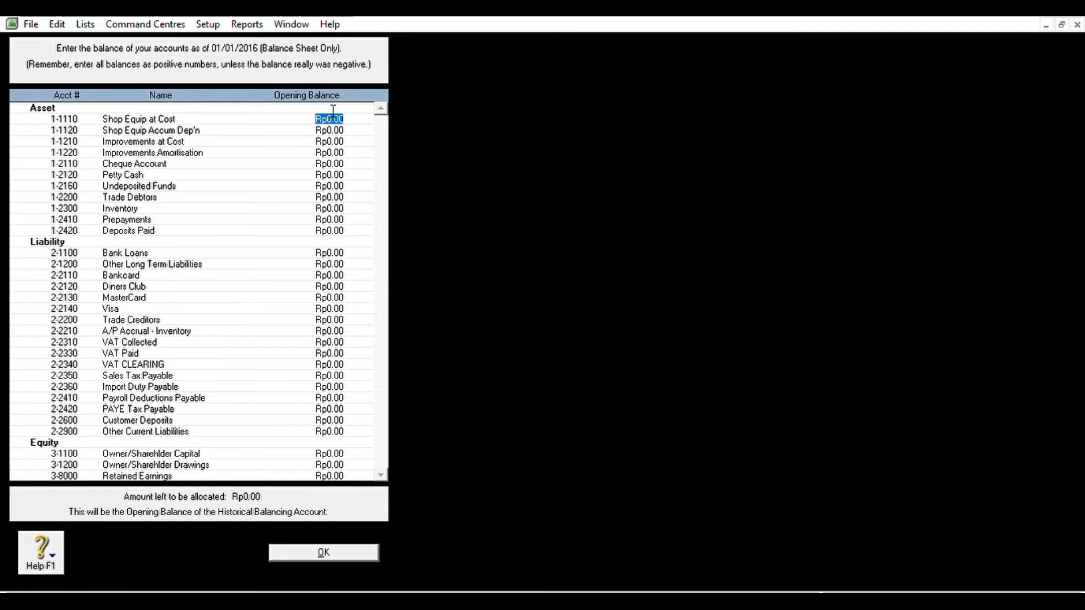
text(180000000)
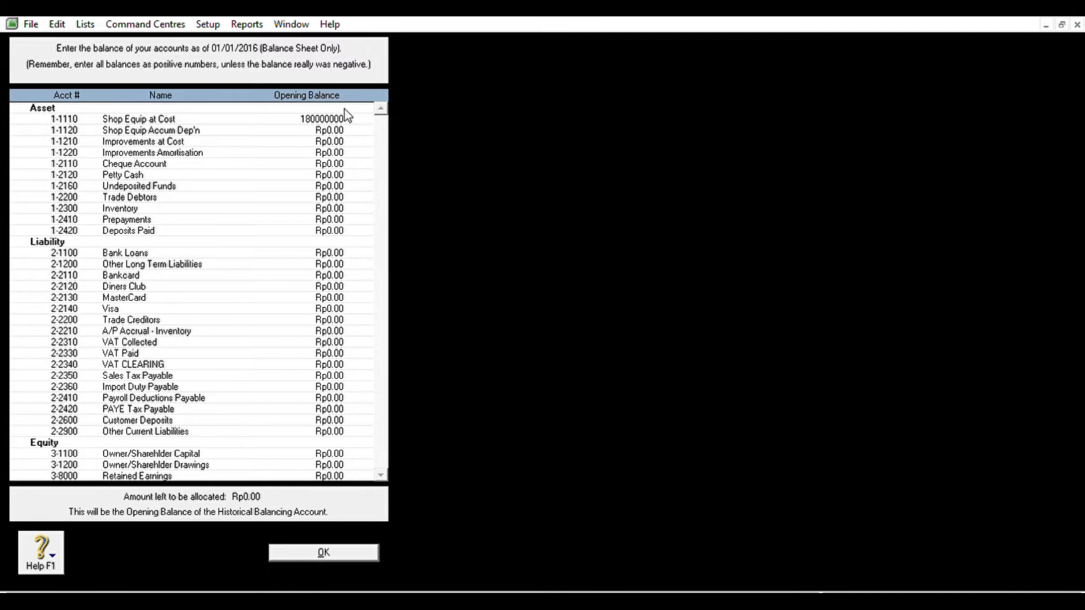
key(Tab)
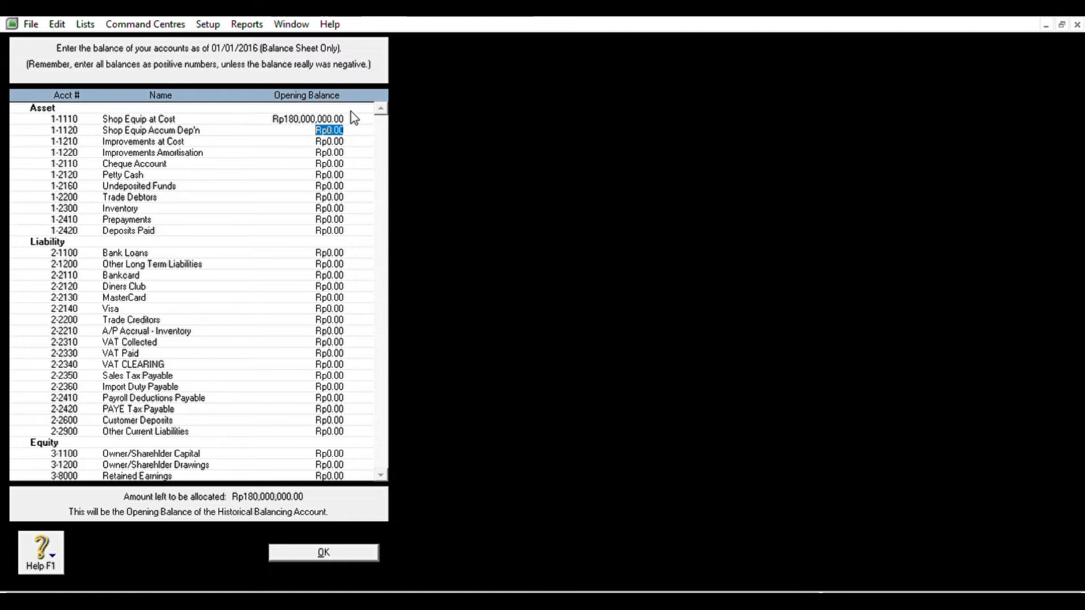
text(-15000000)
key(Tab)
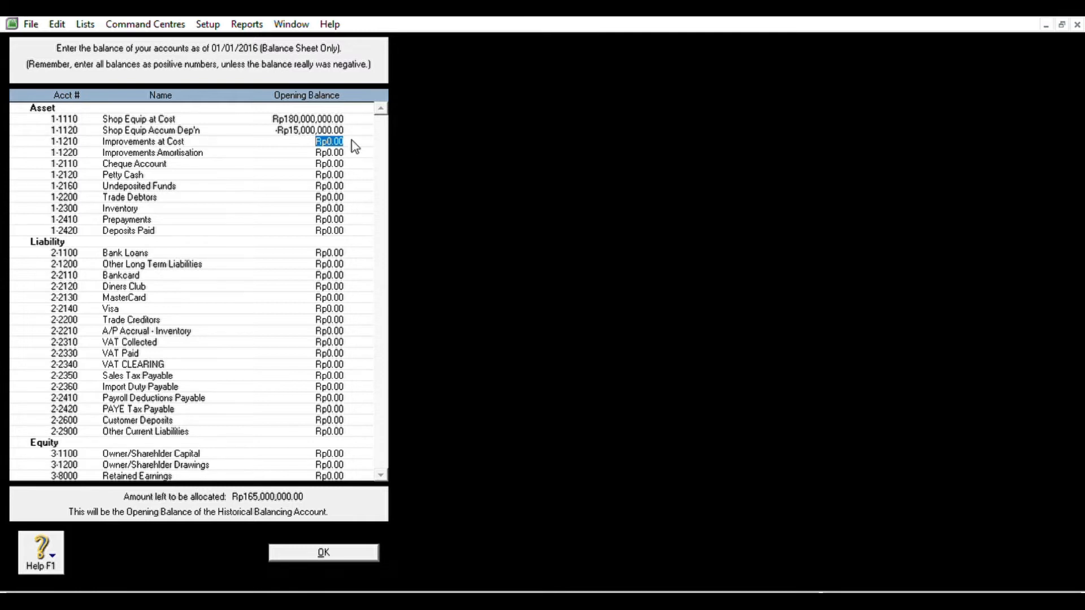
click(344, 158)
text(300,000,0)
text(00)
key(Tab)
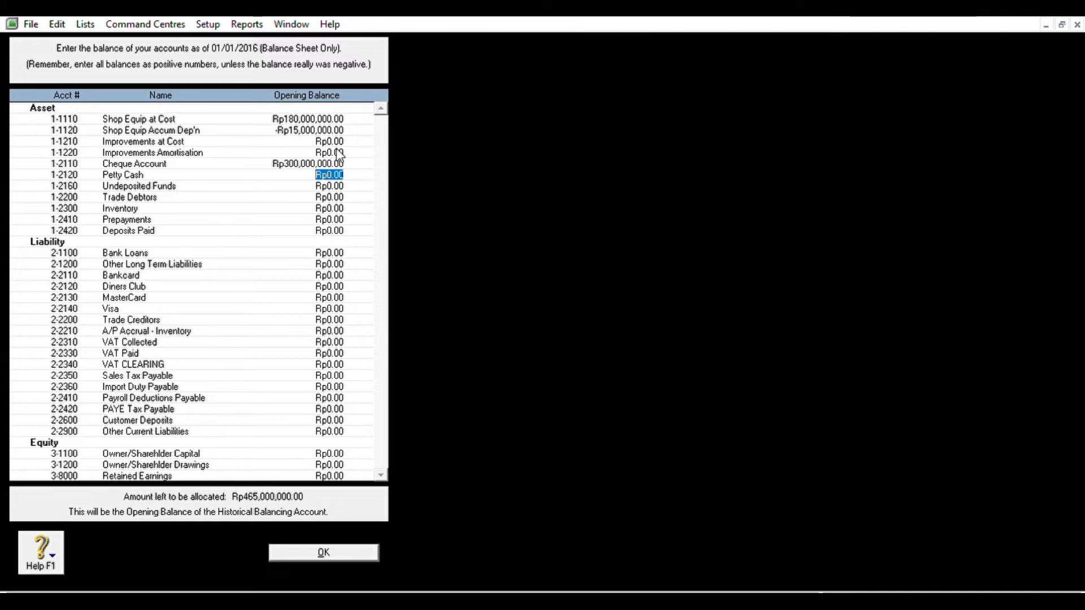
text(100000000)
key(Tab)
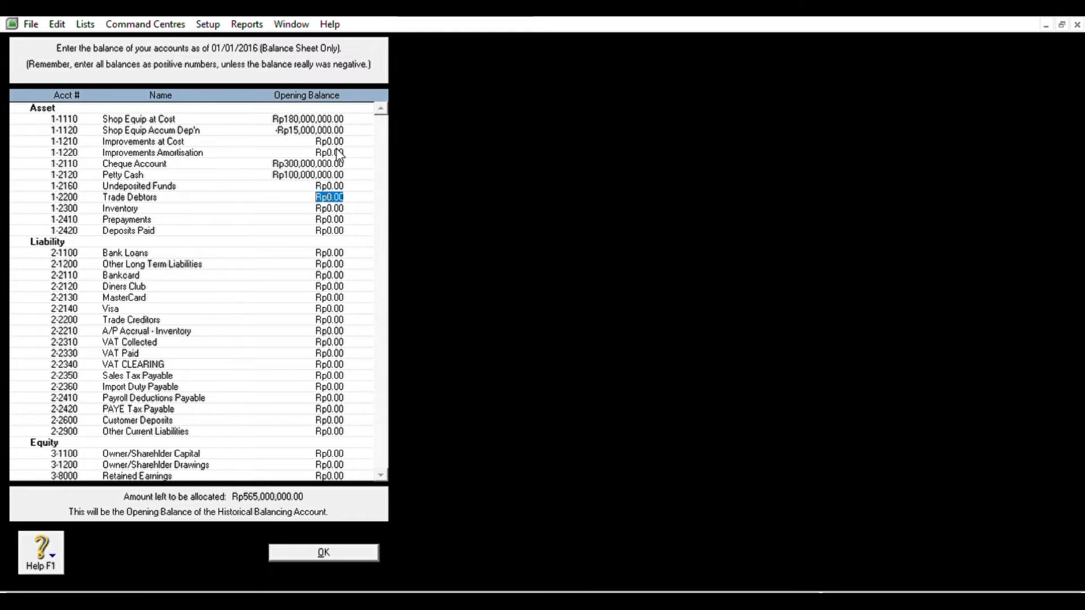
text(770000)
key(Tab)
text(64,500,)
text(000)
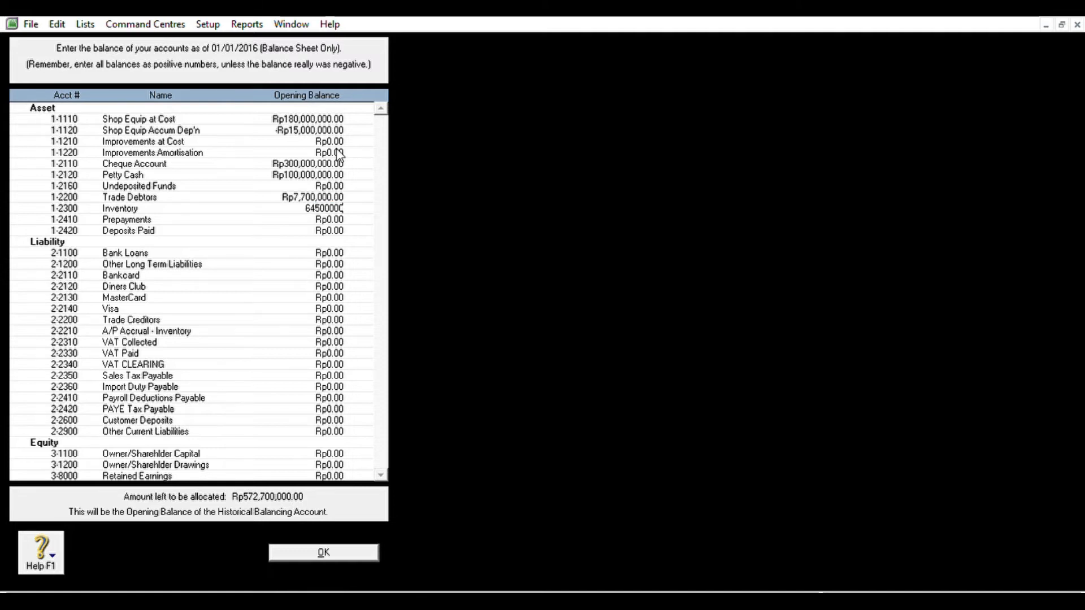
key(Tab)
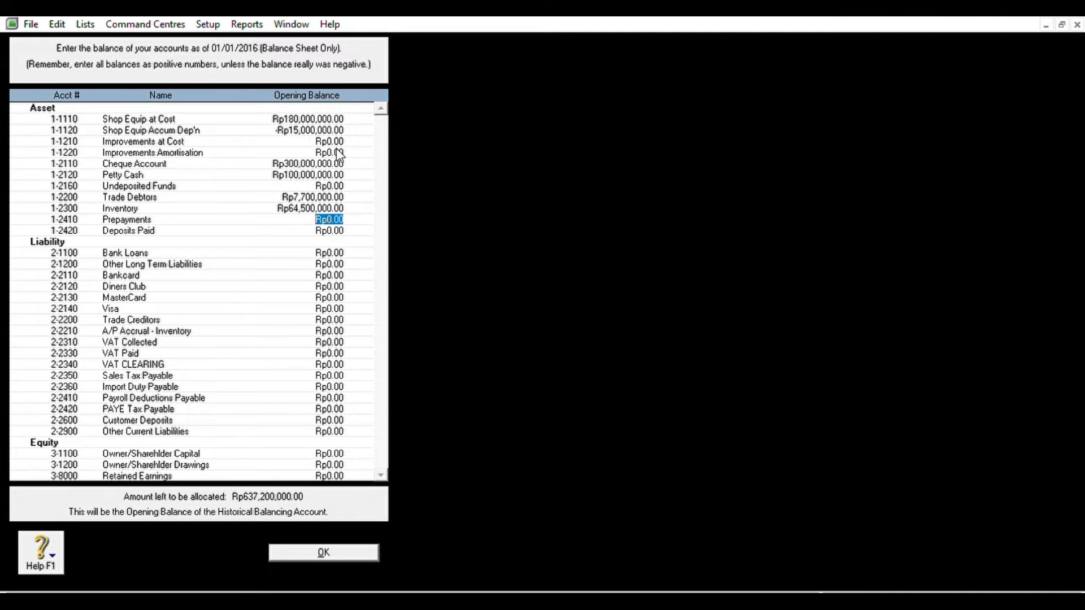
- Enter trade creditors 9,900,000, VAT collected 700,000, VAT paid -900,000, capital 550,000,000, retained earnings 77,500,000
key(Tab)
key(Tab)
key(Tab)
key(Tab)
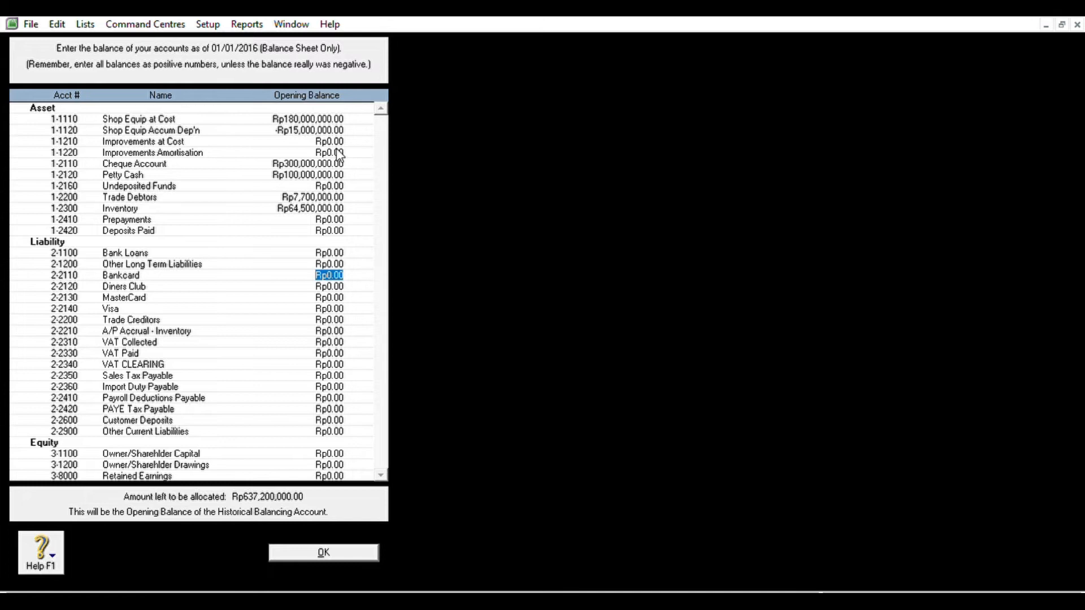
key(Tab)
key(Tab)
key(Tab)
key(Tab)
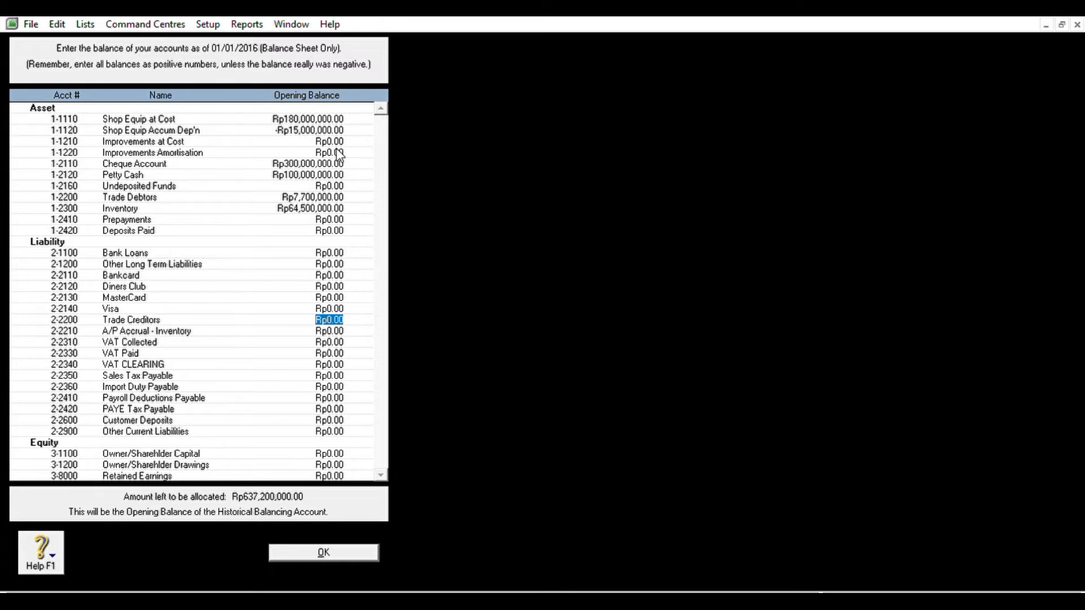
text(9,900,00)
text(0)
key(Tab)
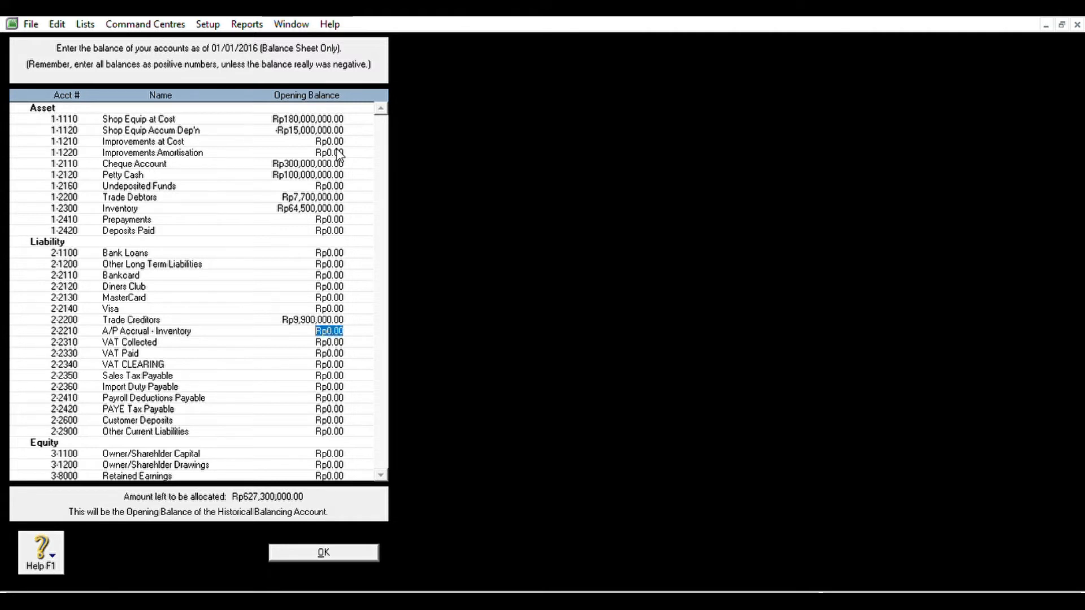
key(Tab)
key(Tab)
key(shift+Tab)
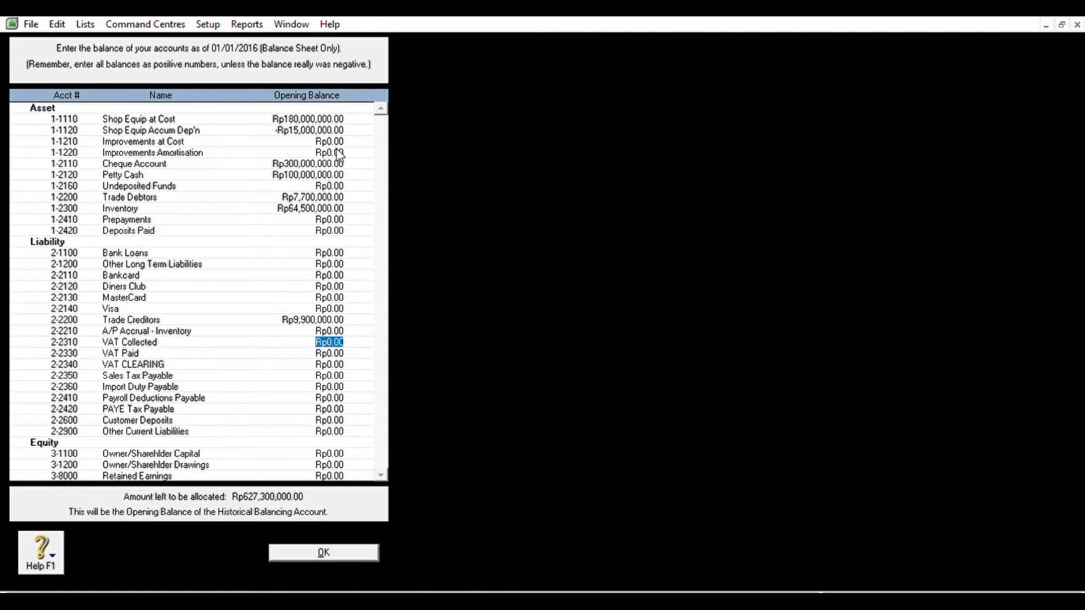
text(700000)
key(Tab)
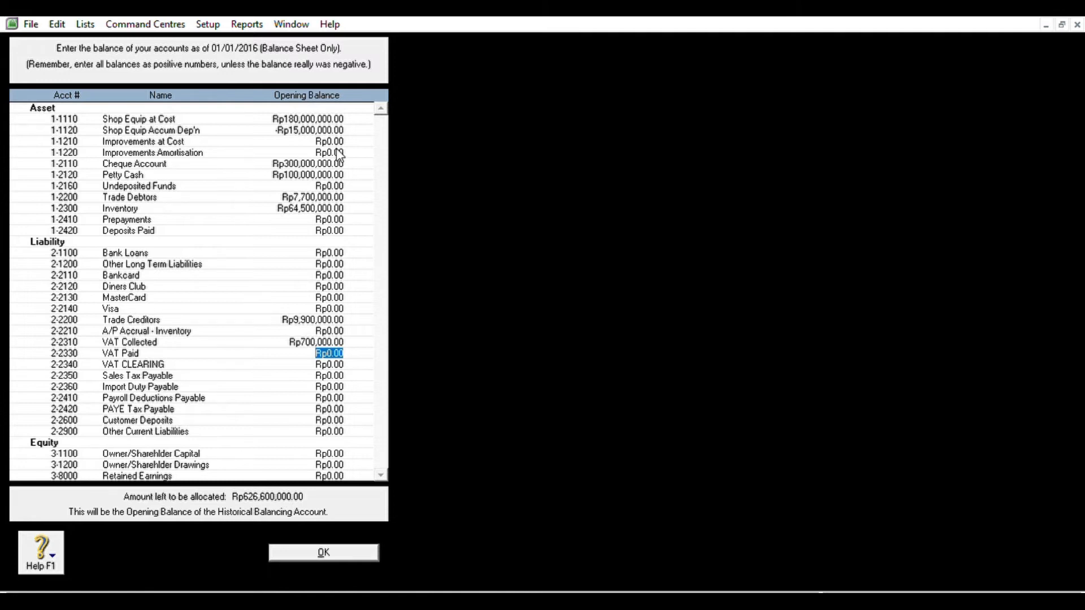
text(-900000)
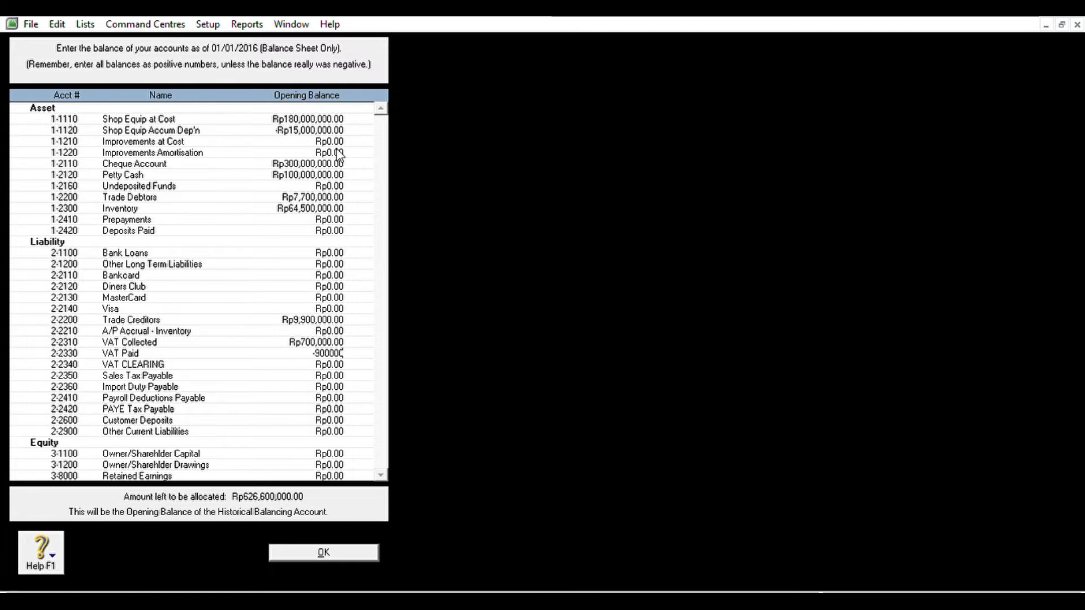
key(Tab)
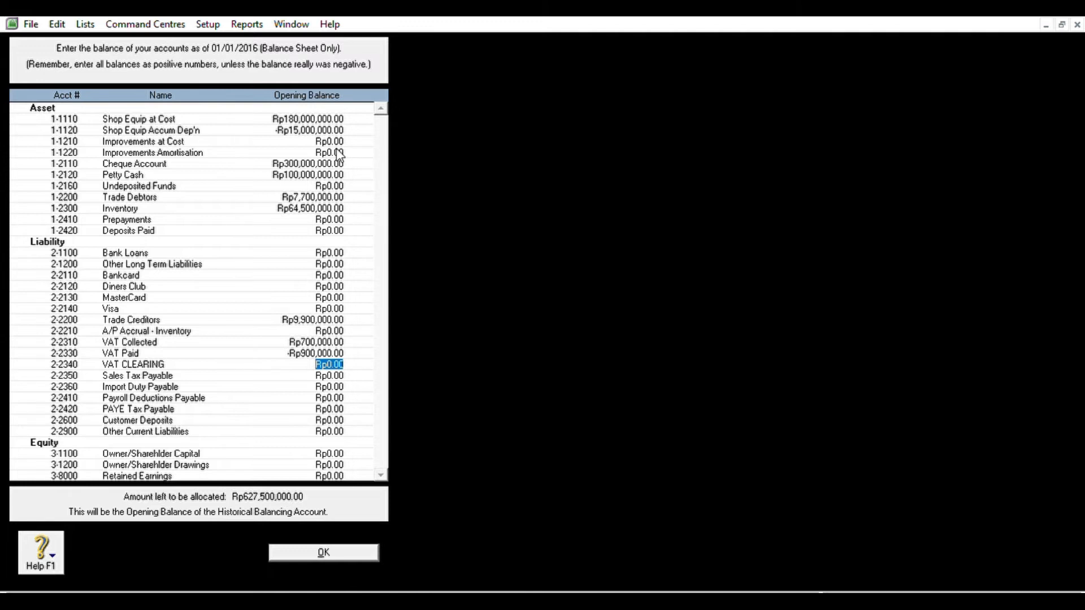
key(Tab)
key(Tab)
key(Tab)
key(Tab)
key(Tab)
key(Tab)
key(Tab)
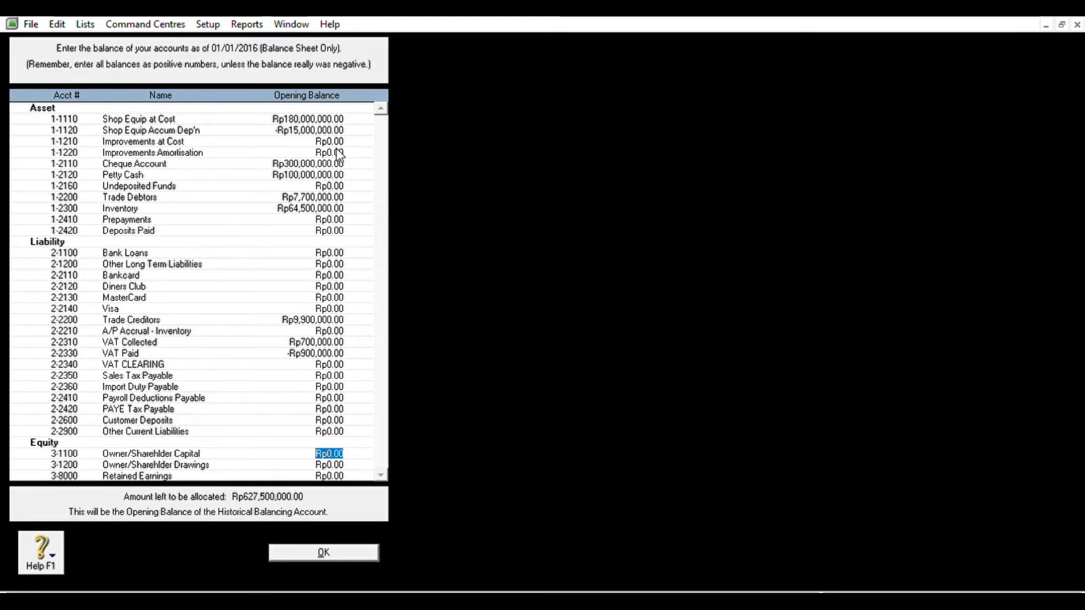
text(550000000)
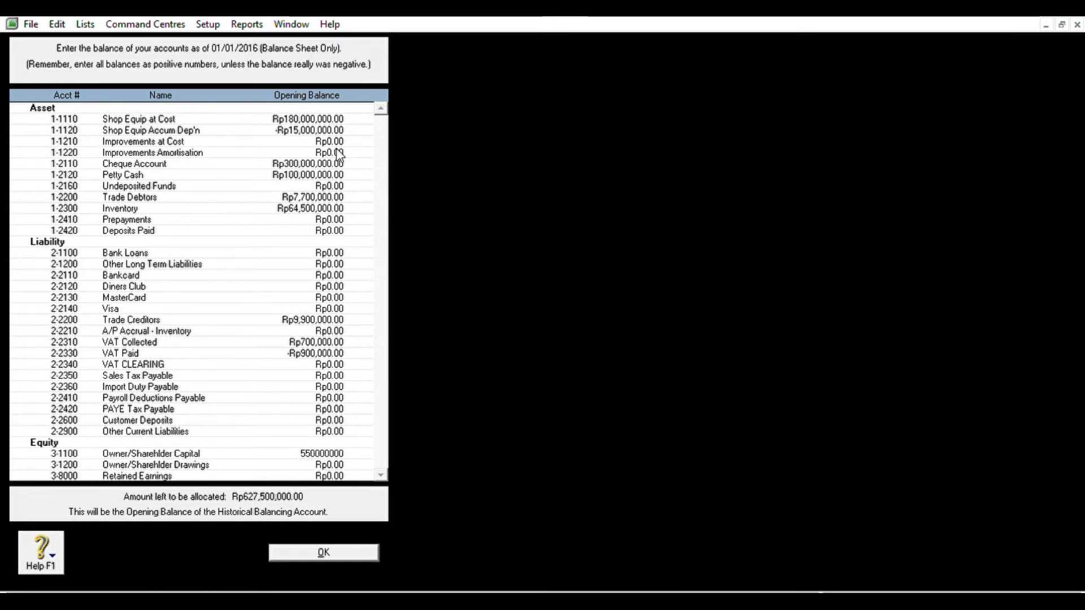
key(Tab)
key(Tab)
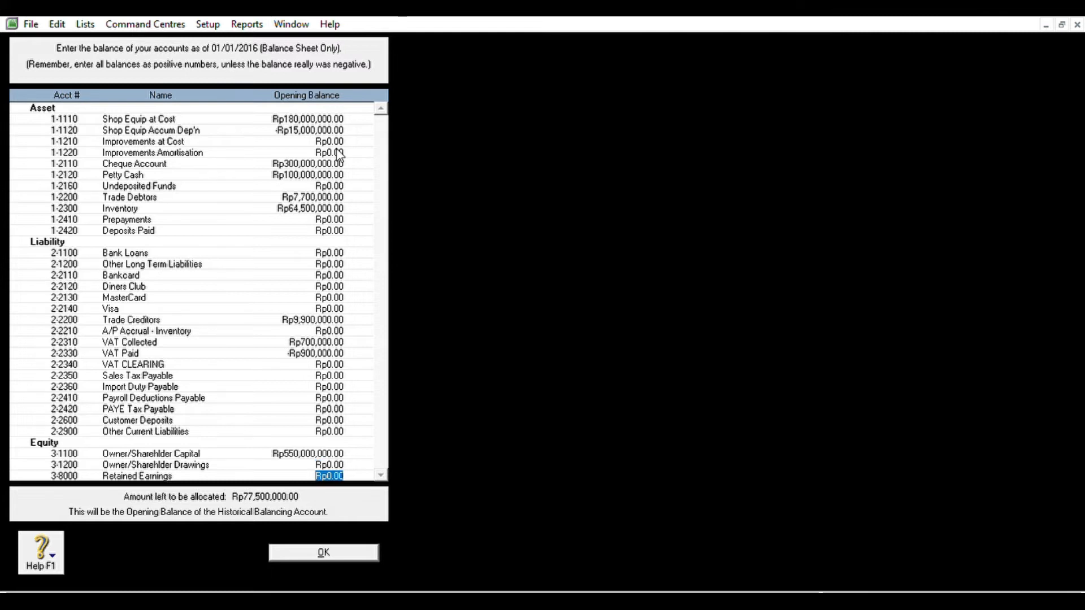
text(77500000)
key(Tab)
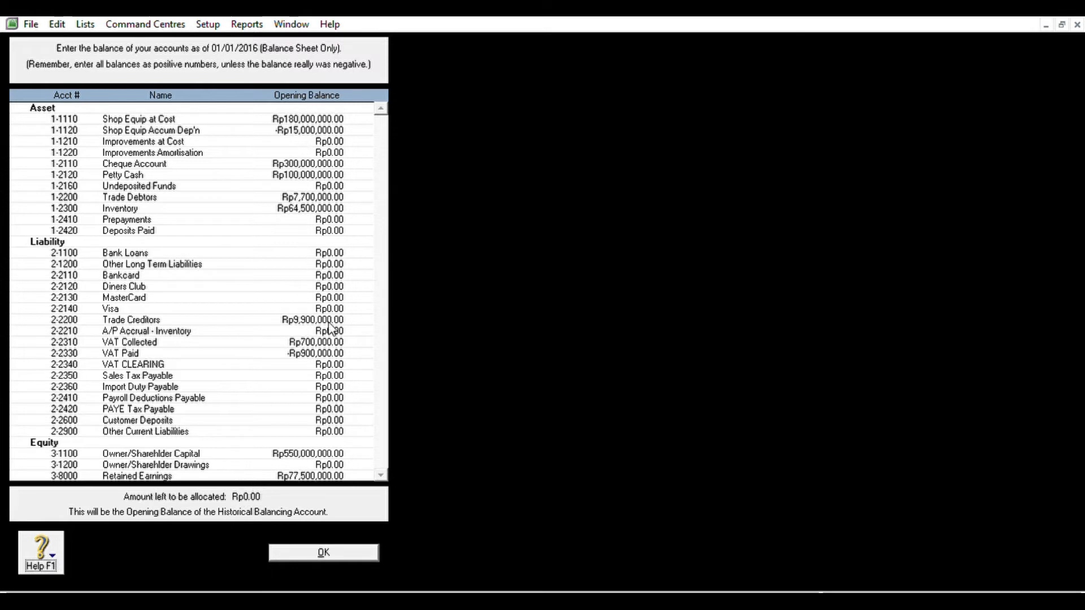
- Check the VAT Collected, Inventory and accumulated depreciation balances, then save the opening balances
click(330, 341)
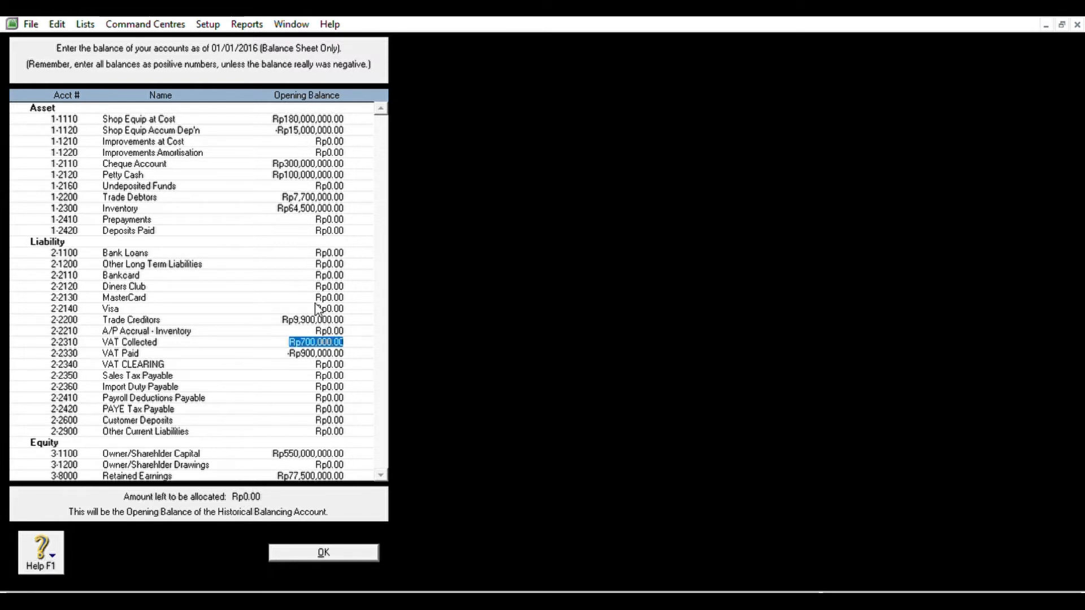
click(313, 208)
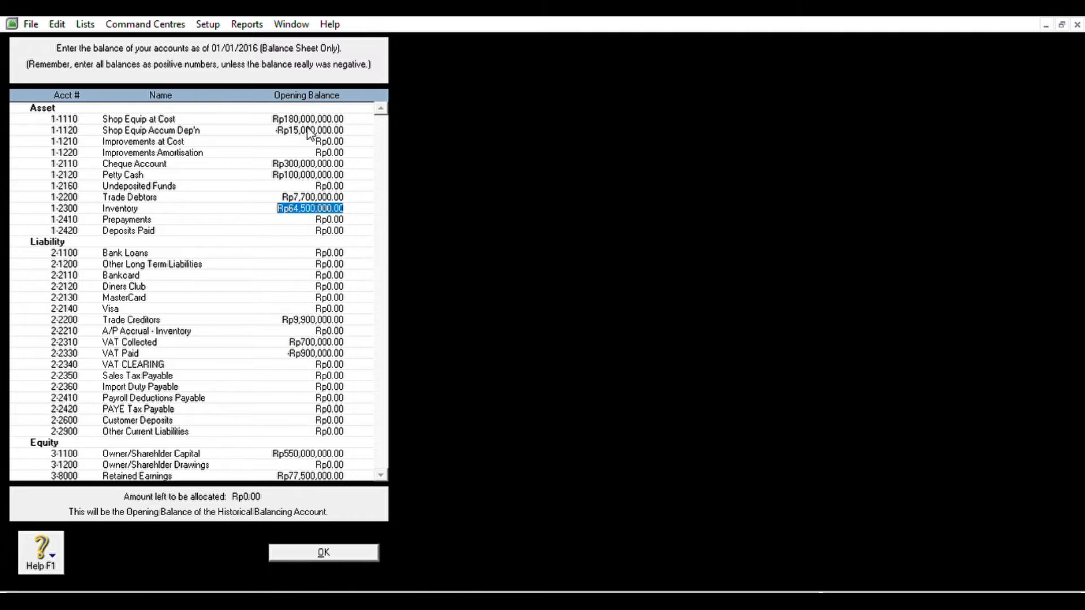
click(311, 130)
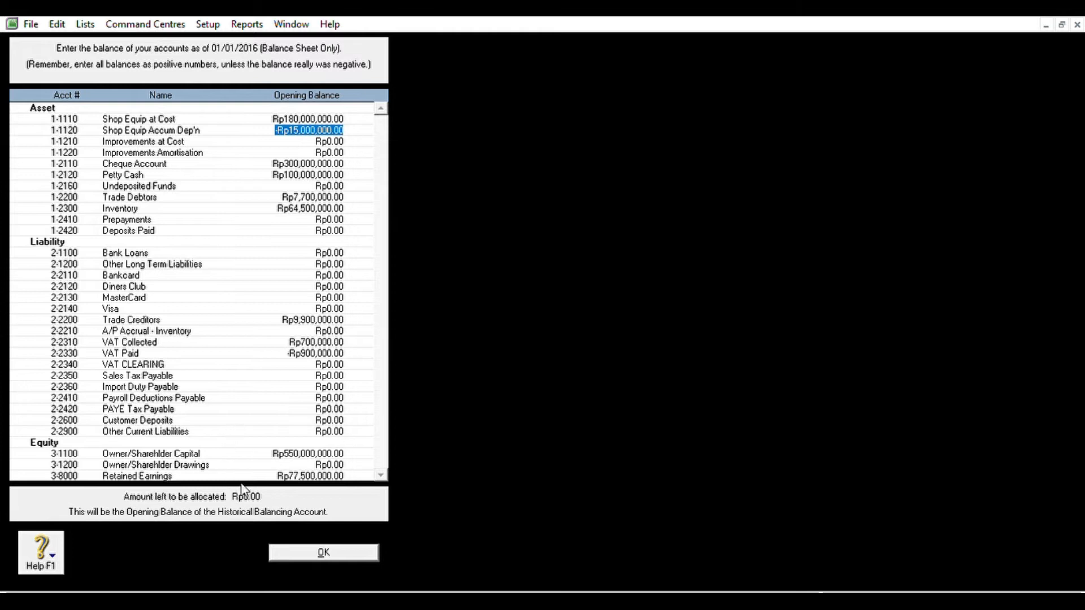
click(319, 552)
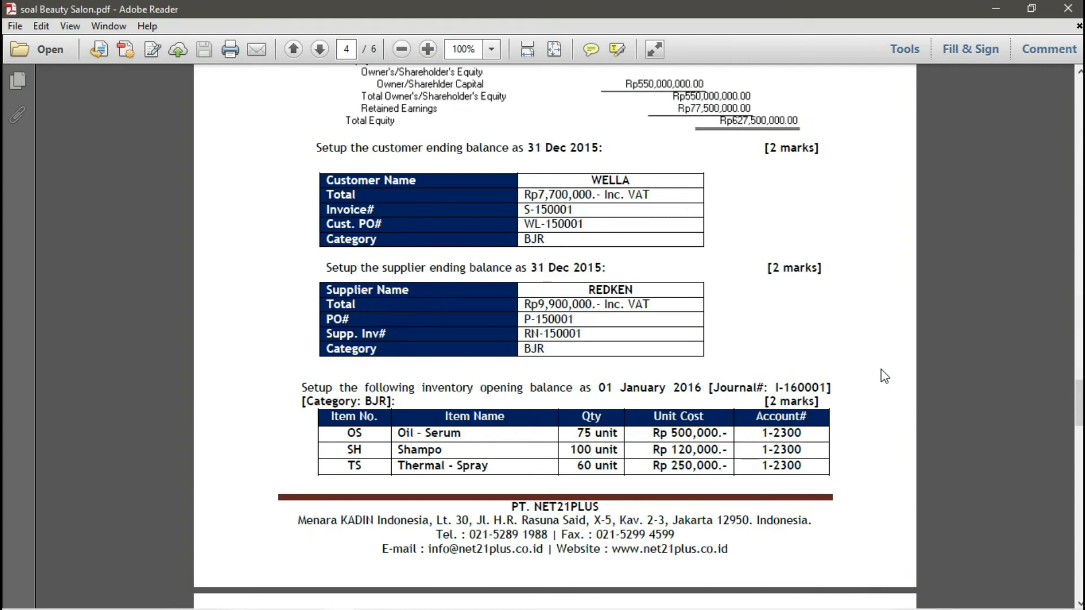
- Read the customer and supplier ending balance instructions on page 4 of the PDF, then minimize it
scroll(751, 274, up, 8)
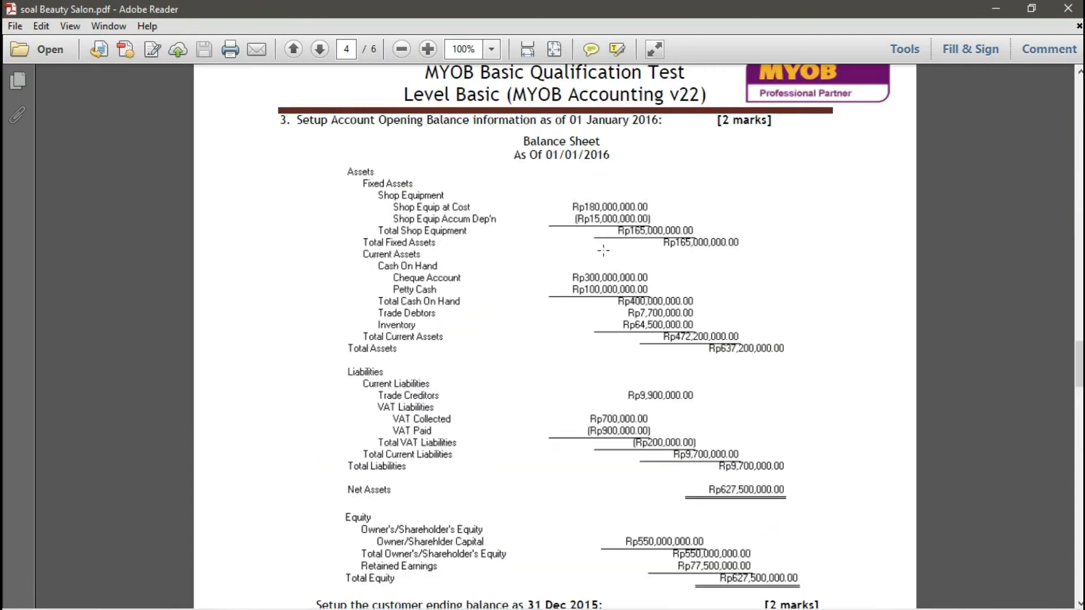
scroll(469, 243, down, 6)
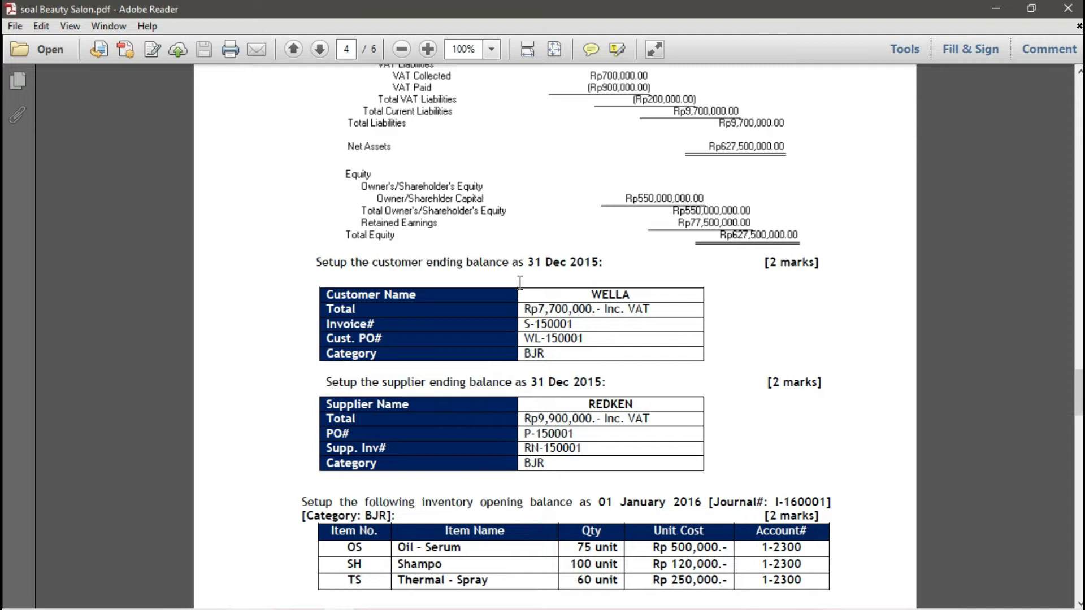
drag(386, 261, 494, 251)
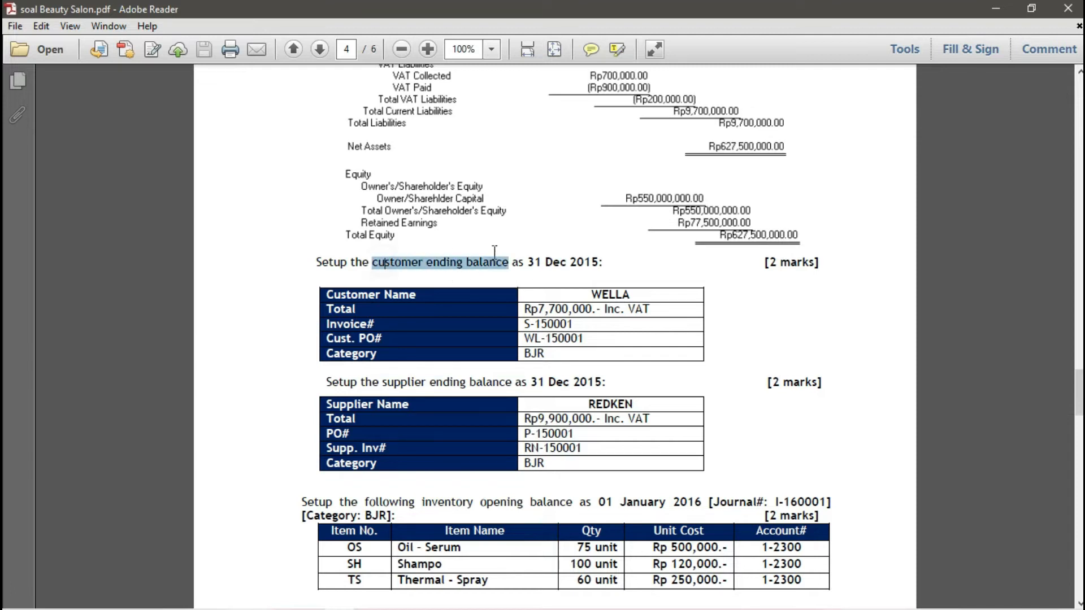
drag(329, 294, 484, 398)
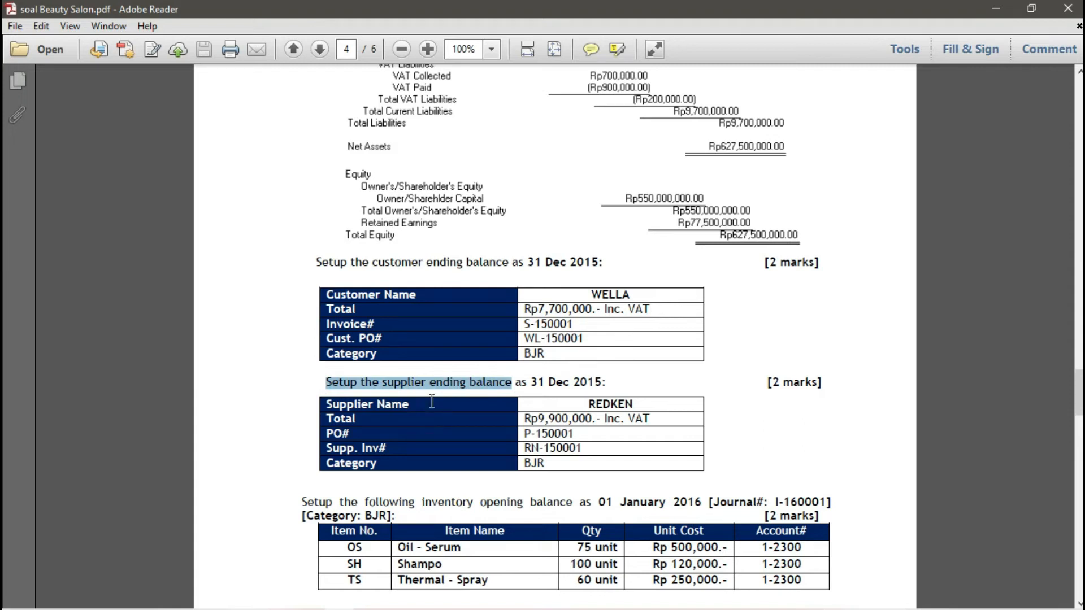
click(432, 401)
click(996, 7)
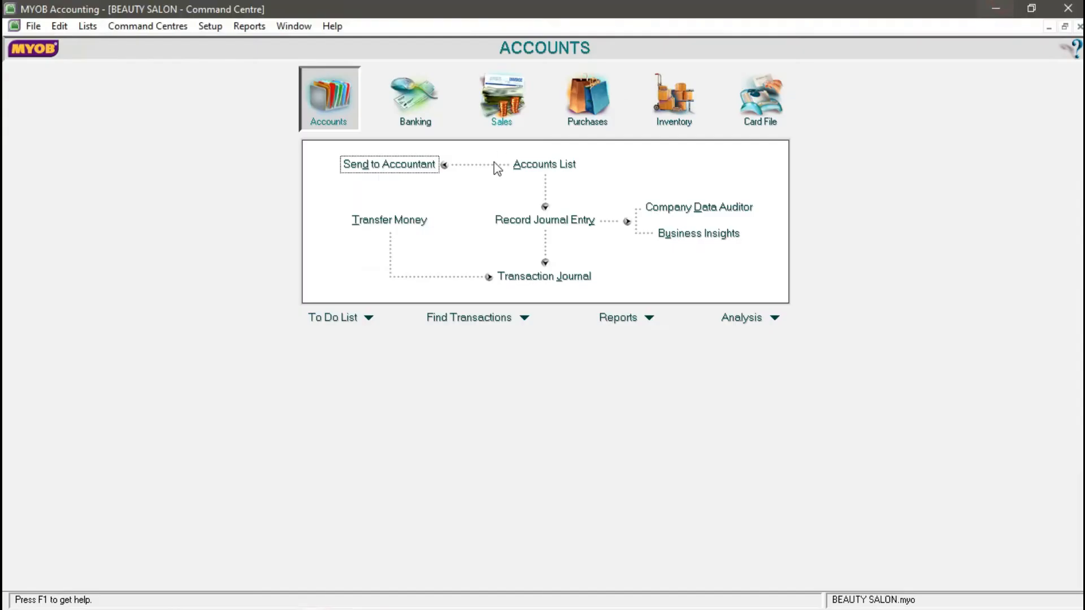
- Open Customer Balances and show the detail view for customer WELLA
click(217, 26)
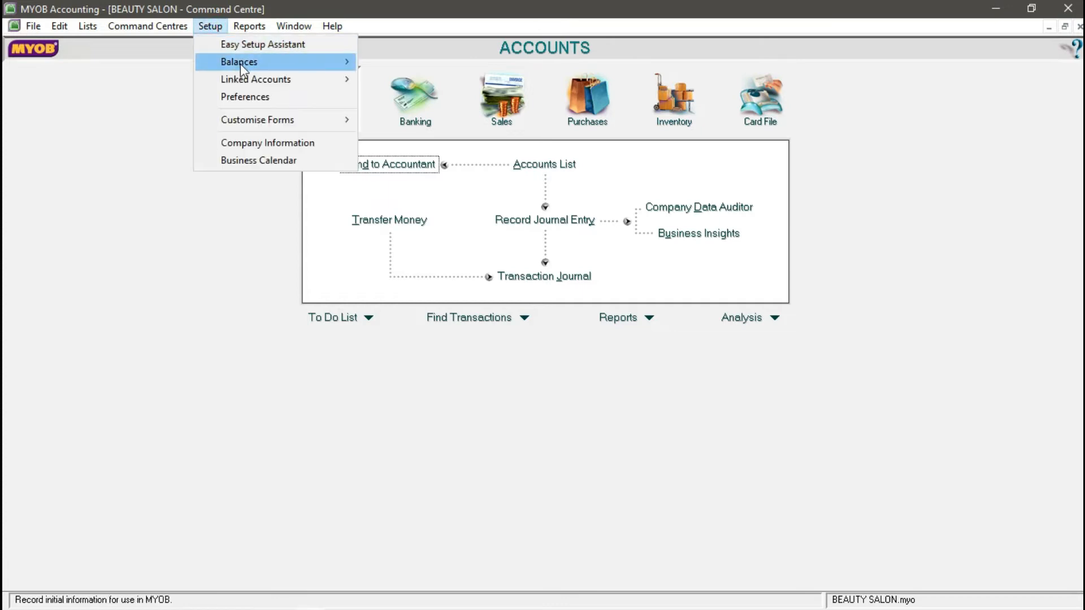
mouse_move(242, 66)
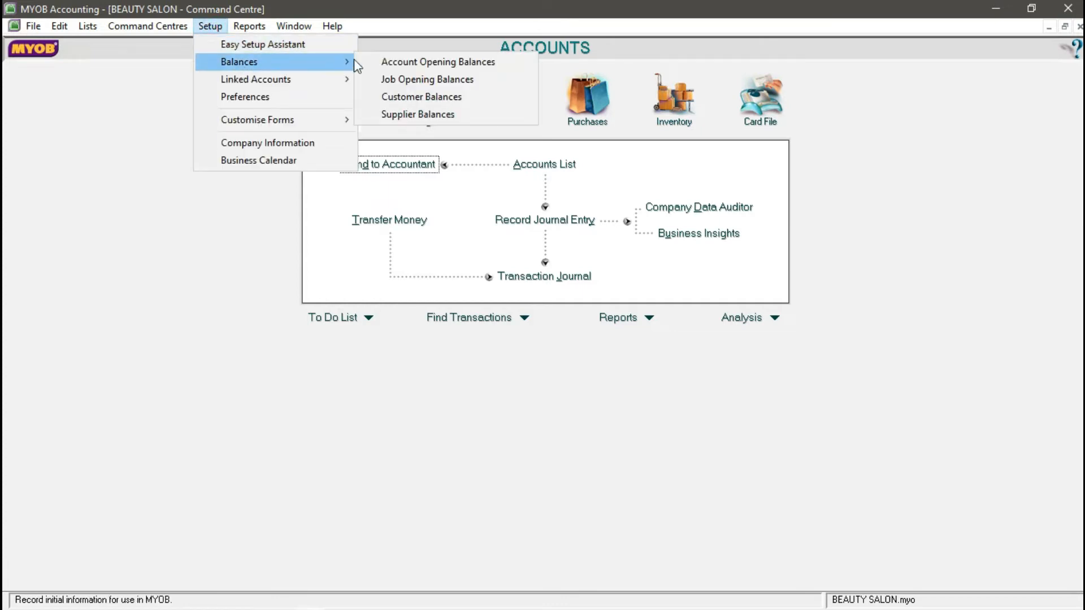
click(414, 100)
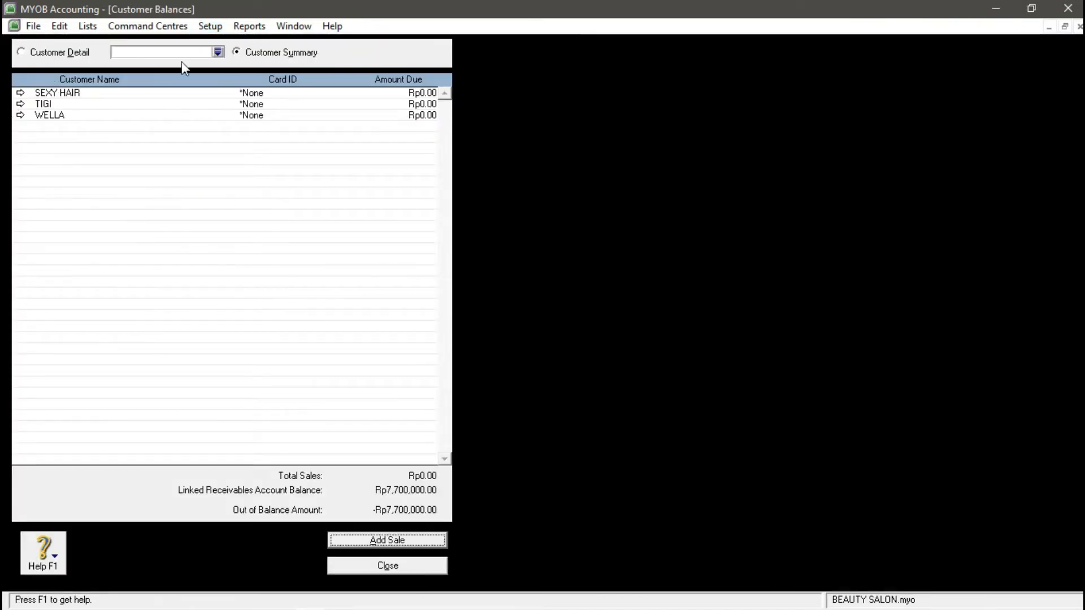
click(374, 541)
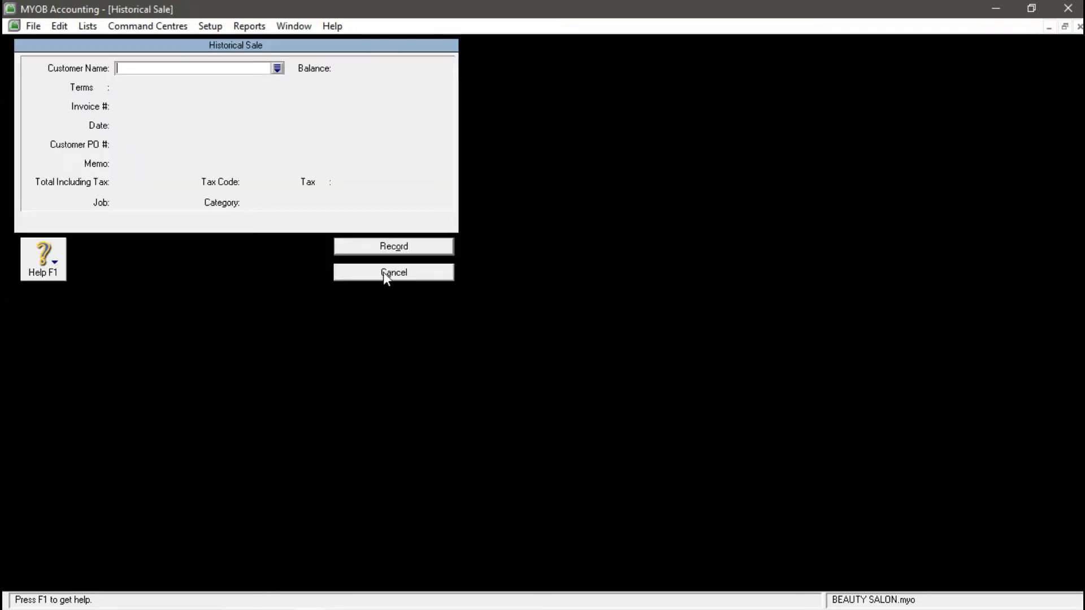
click(383, 273)
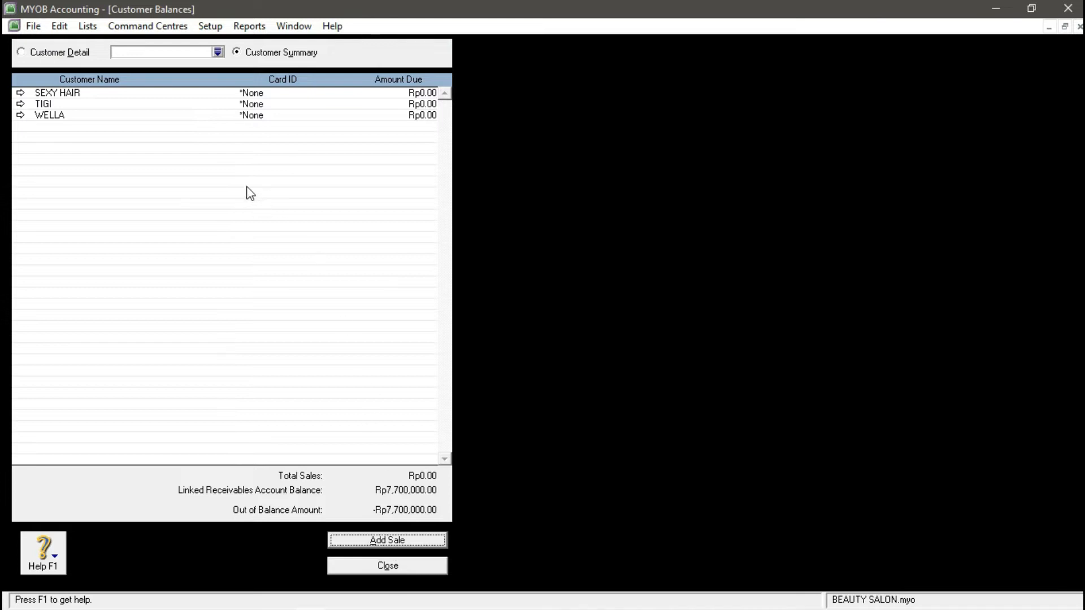
click(217, 52)
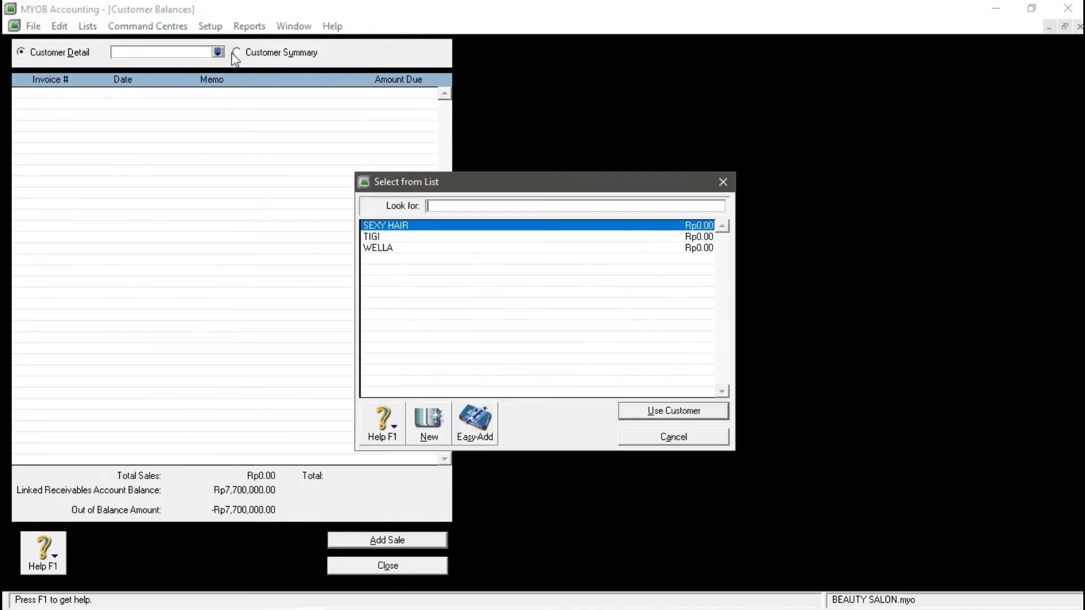
click(657, 438)
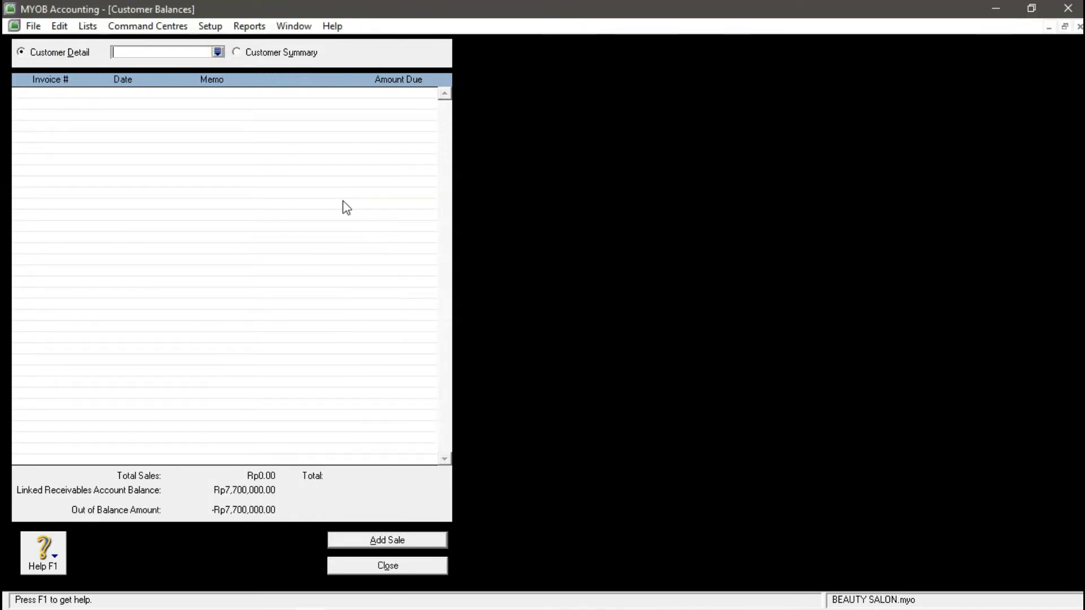
click(219, 52)
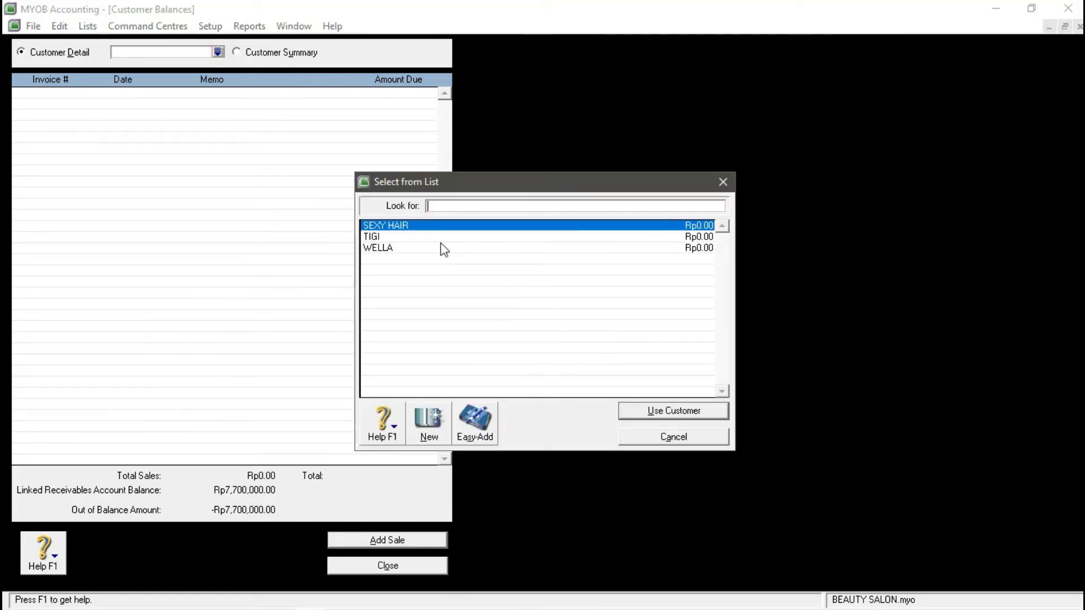
click(377, 248)
click(674, 411)
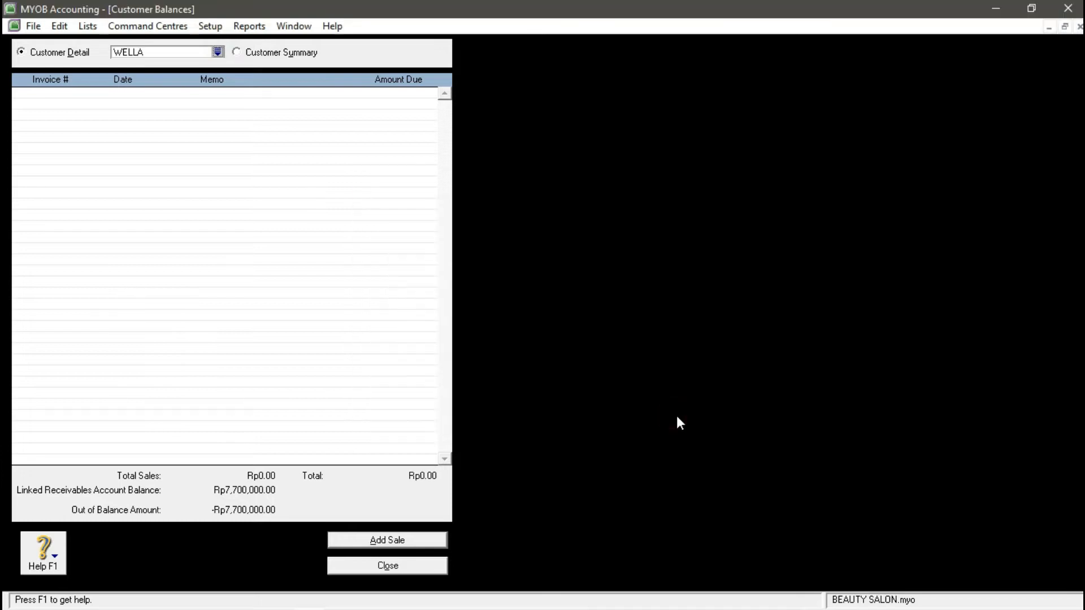
- Add a WELLA historical sale: invoice S-150001, dated 31/12/2015, PO WL-150001, total 7,700,000
click(370, 538)
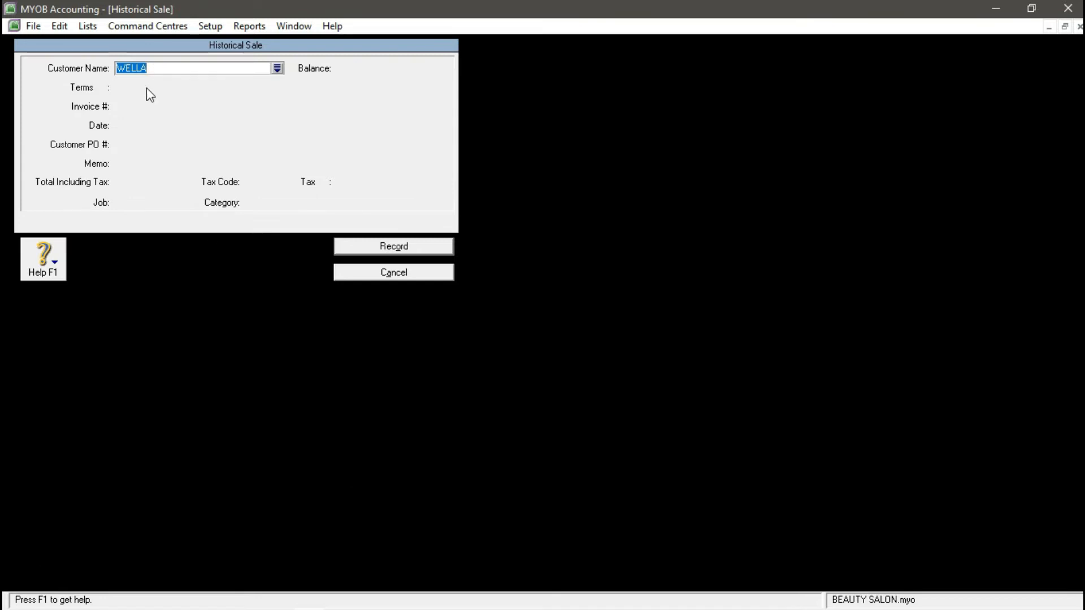
key(BackSpace)
click(147, 106)
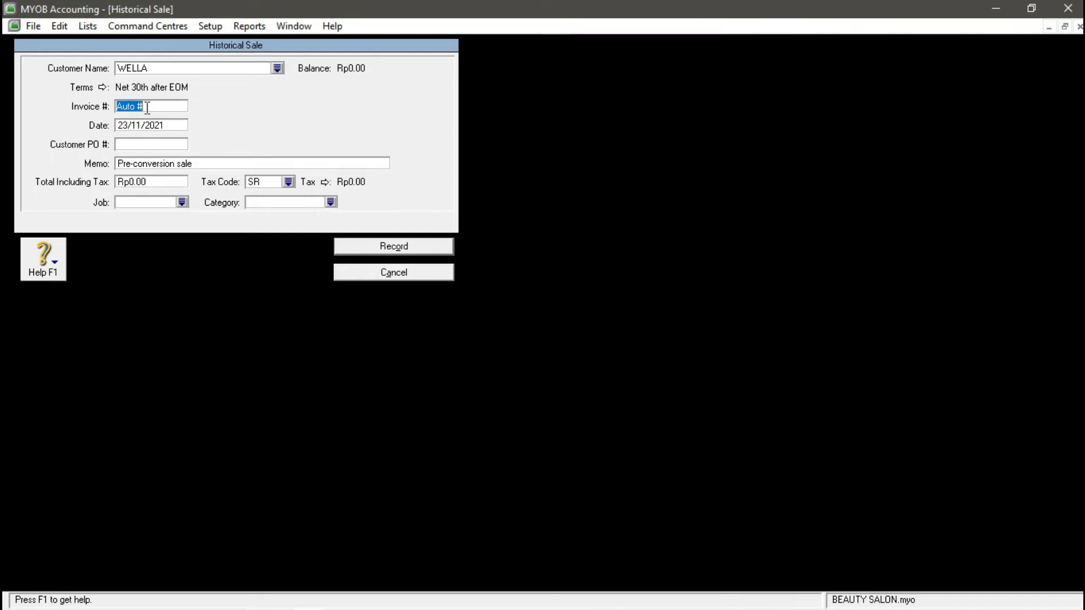
text(s)
text(S)
text(-1500)
text(0)
text(1)
click(178, 125)
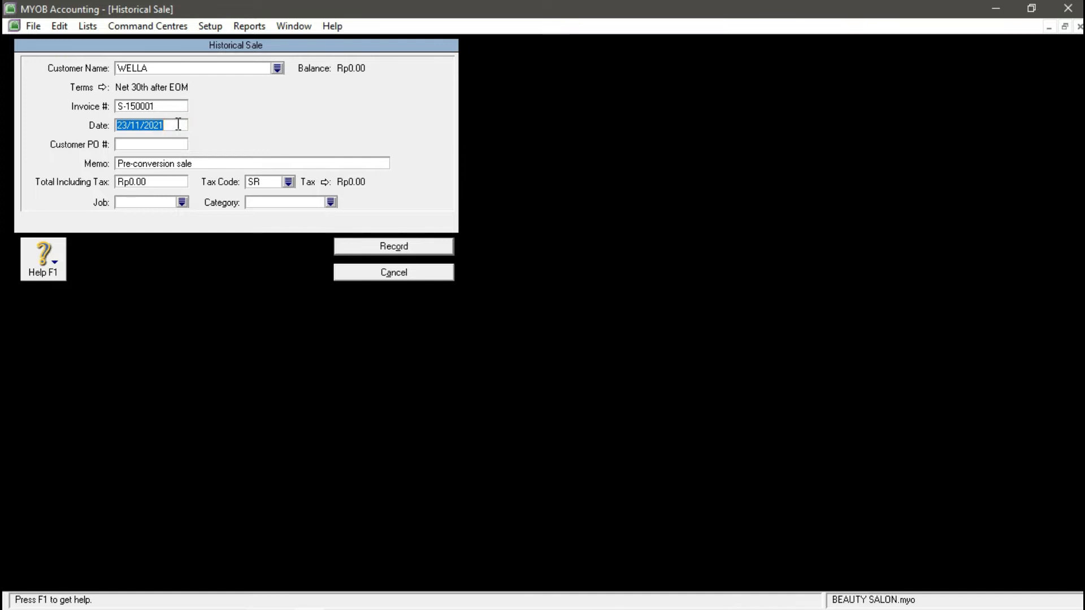
text(32)
text(1)
text(/12)
text(/)
text(2015)
key(Tab)
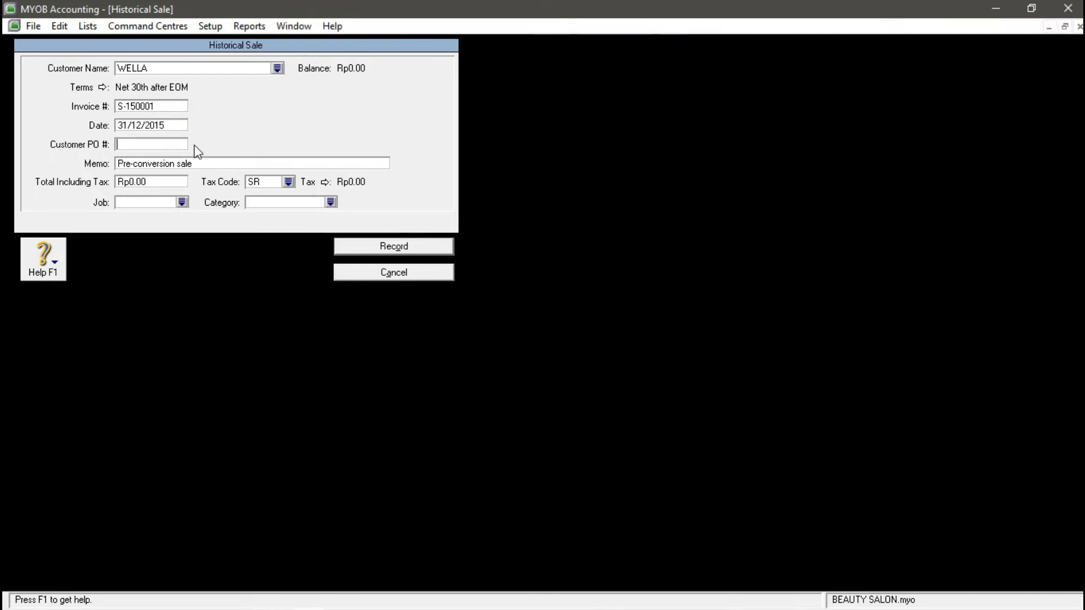
text(WL-150001)
click(142, 182)
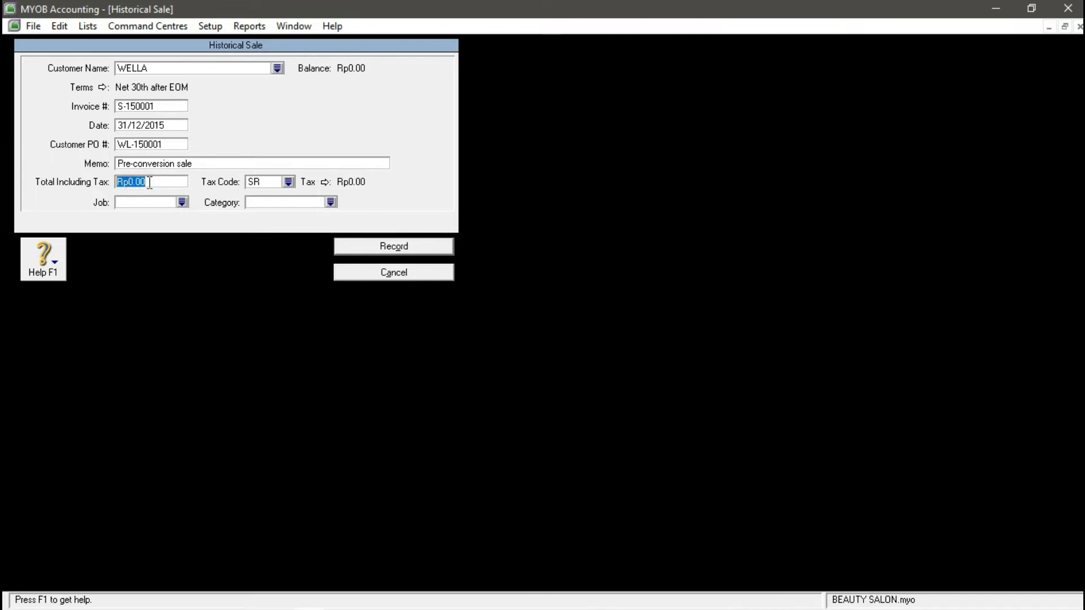
text(7700000)
- Apply tax code VAT and category BJR, record the sale, and close Customer Balances
click(289, 182)
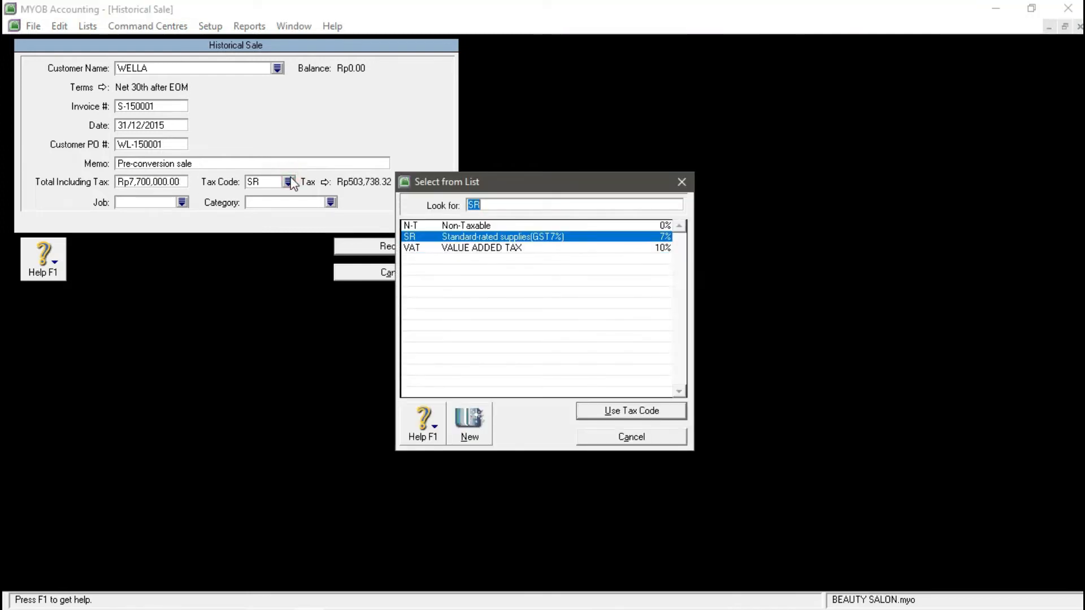
click(432, 248)
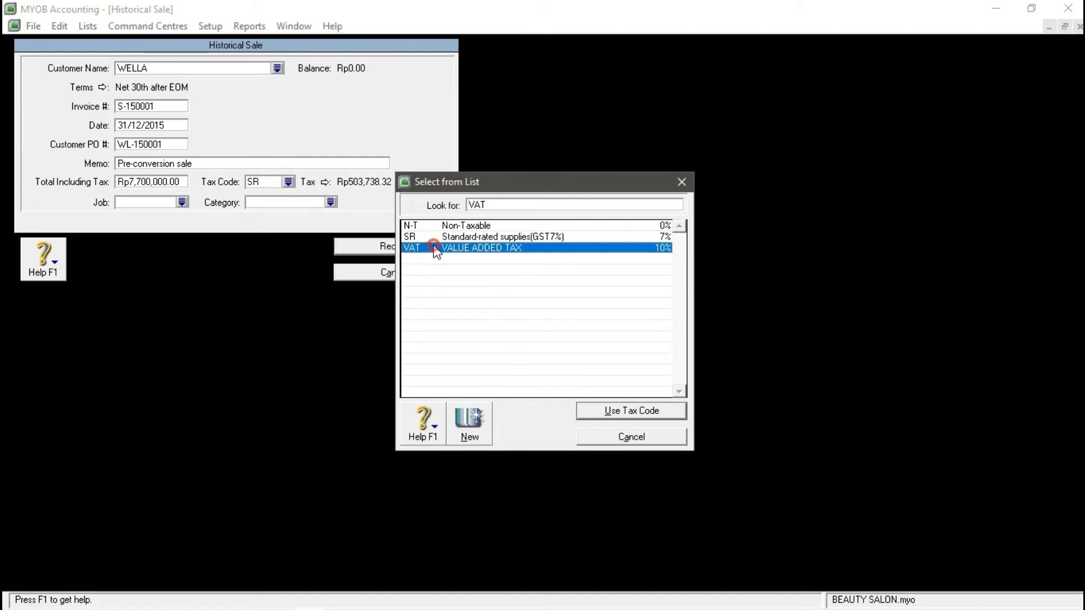
click(610, 411)
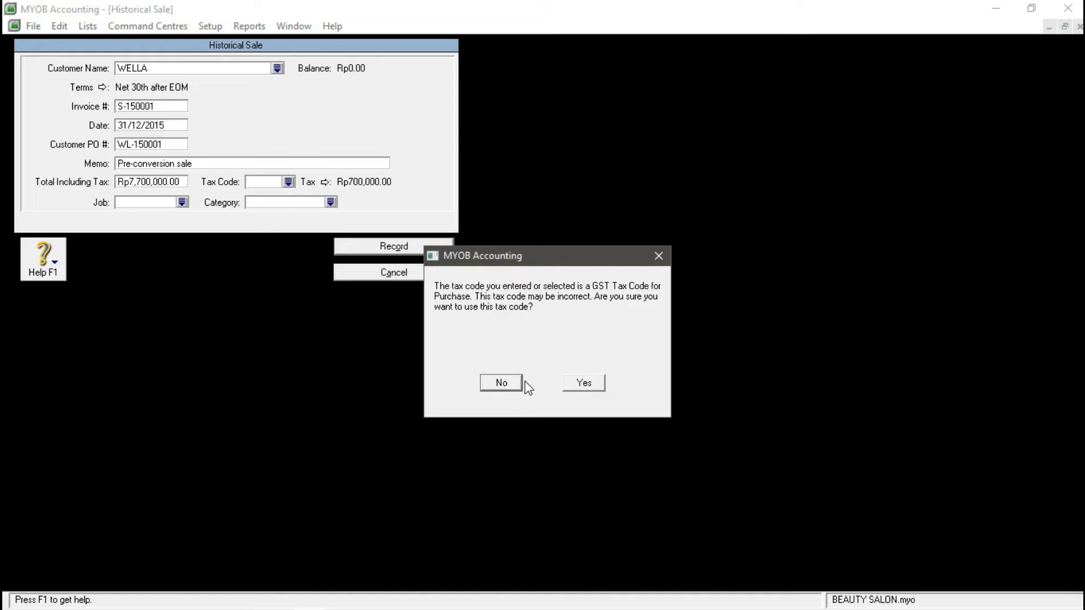
click(587, 383)
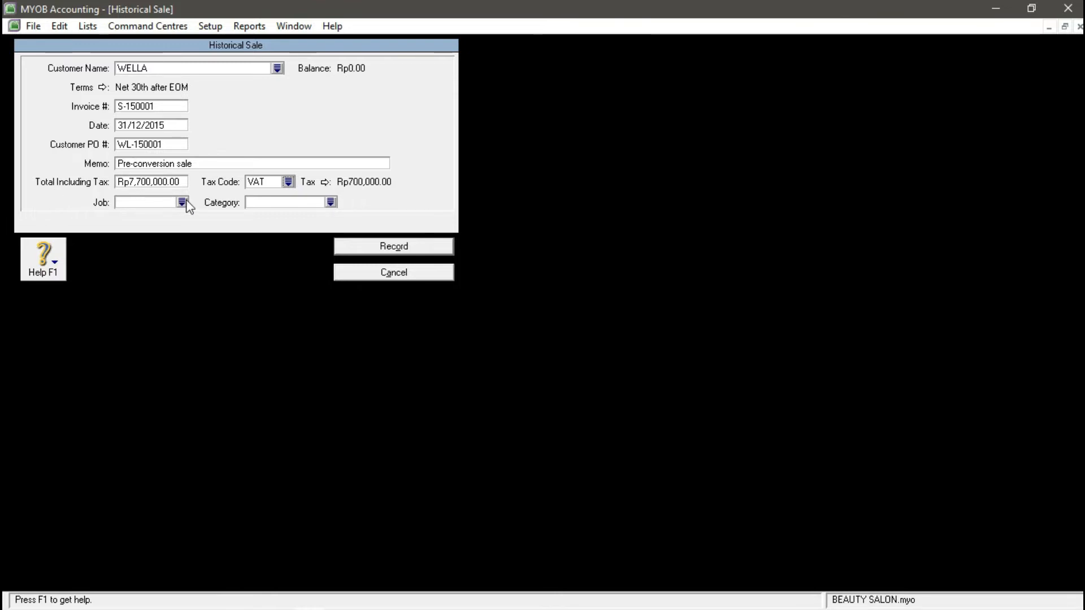
click(331, 202)
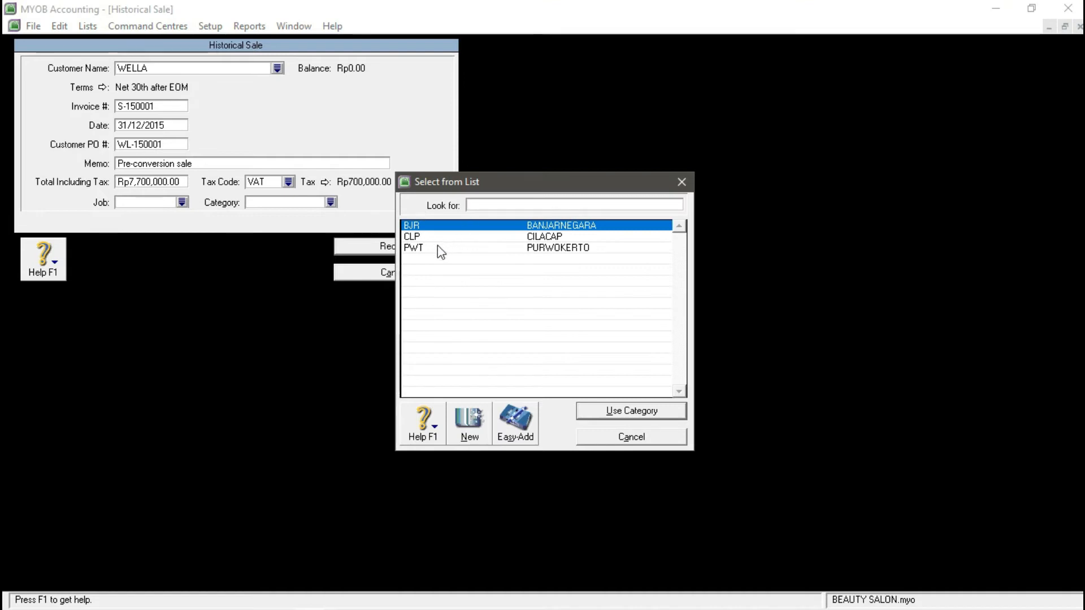
click(602, 409)
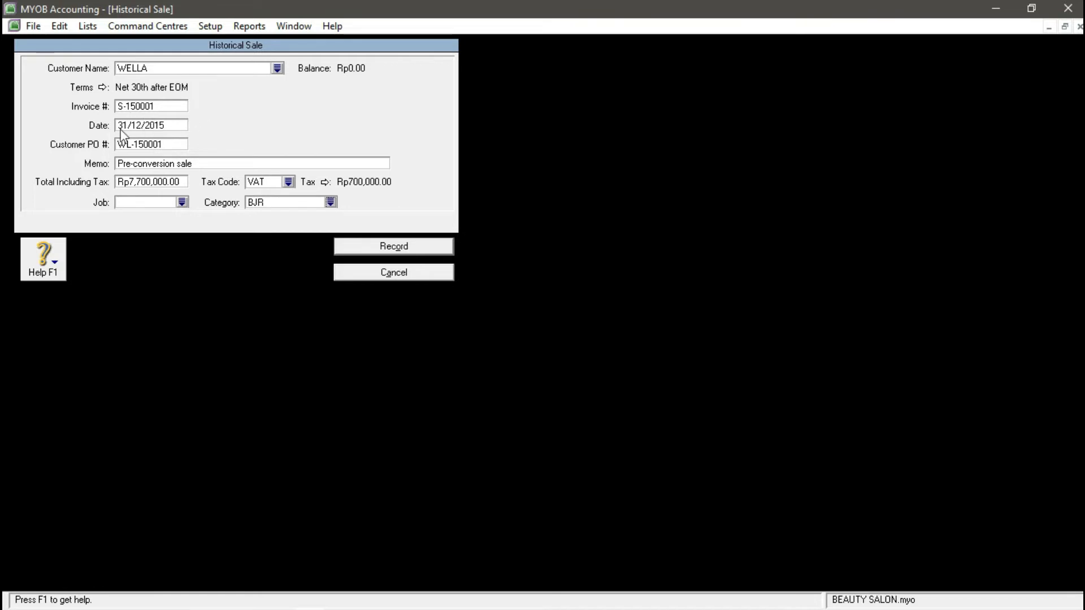
click(177, 129)
click(184, 123)
click(379, 249)
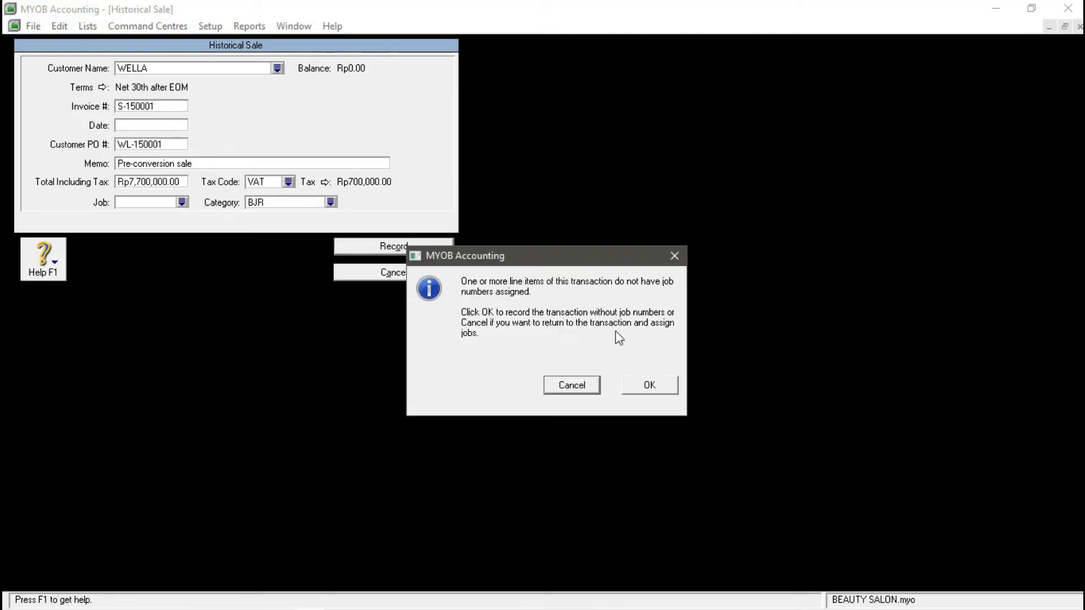
click(648, 386)
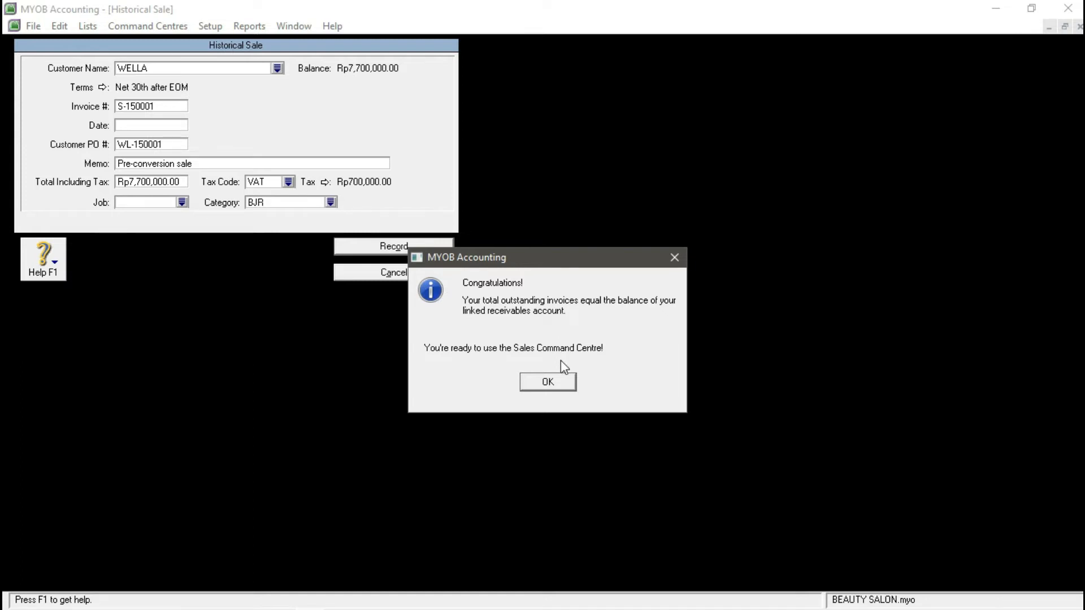
click(555, 383)
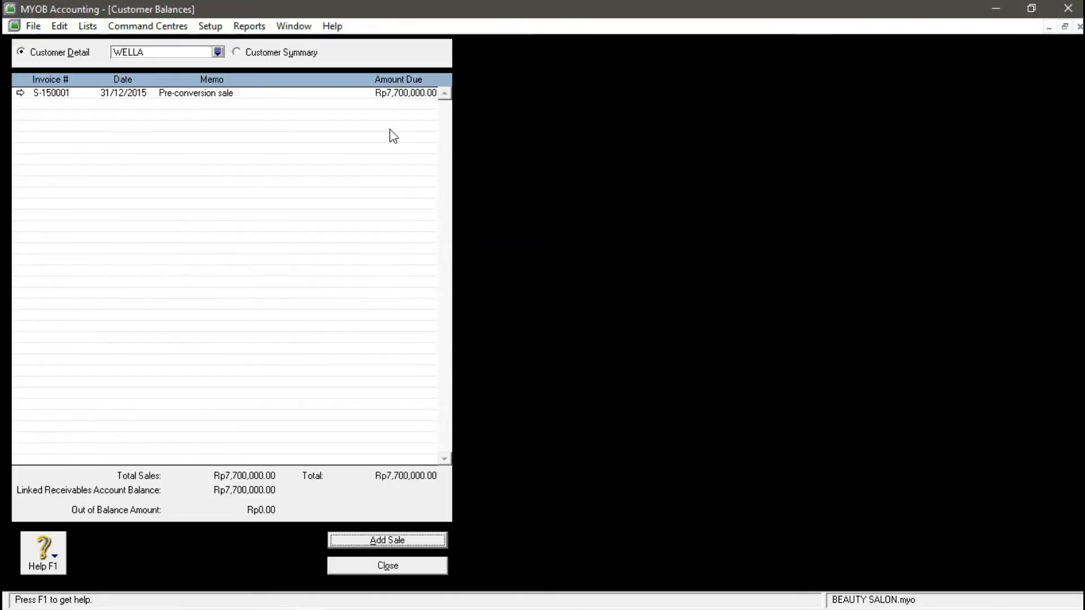
click(434, 569)
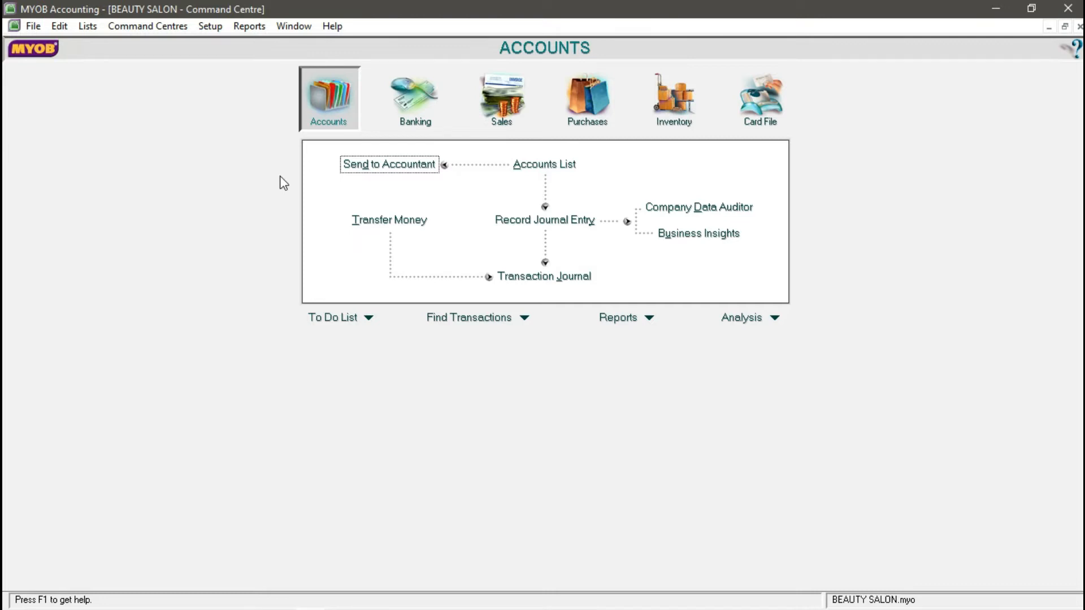
click(248, 26)
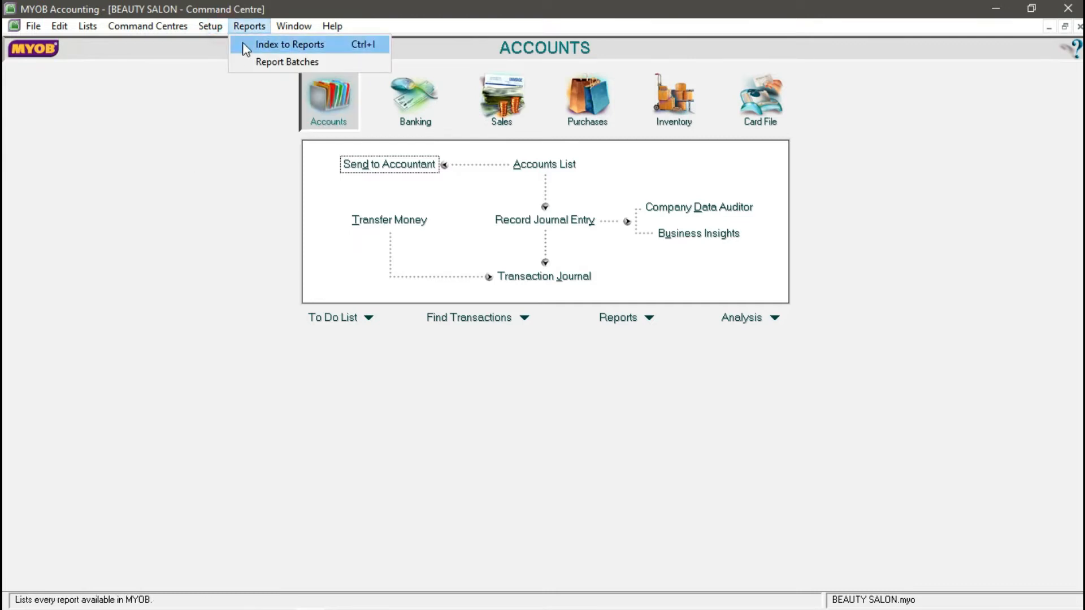
- Open Supplier Balances for REDKEN and start a new historical purchase
mouse_move(207, 29)
mouse_move(240, 62)
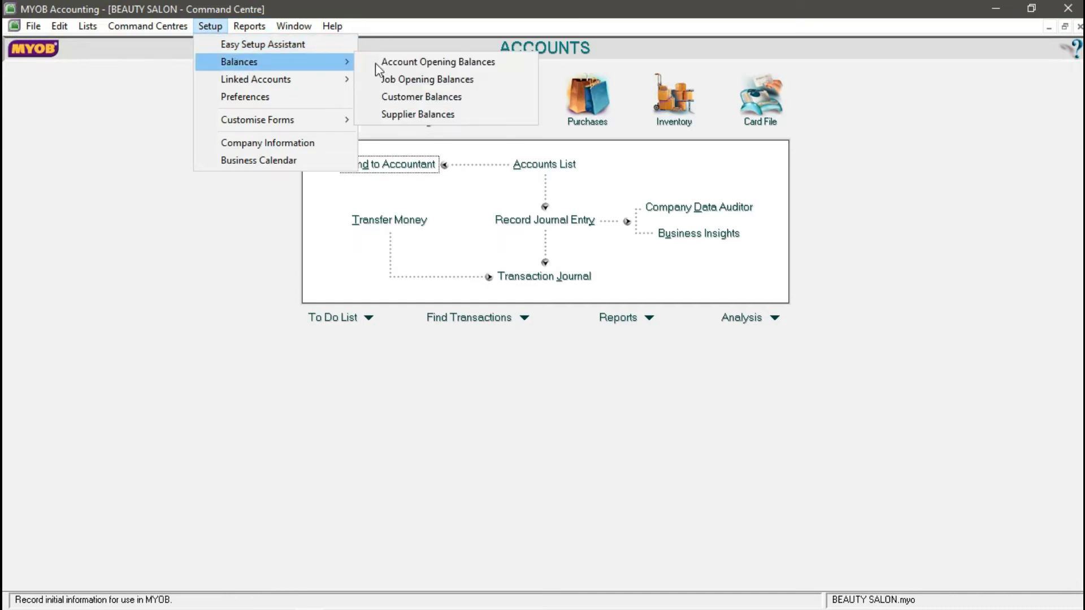
click(404, 113)
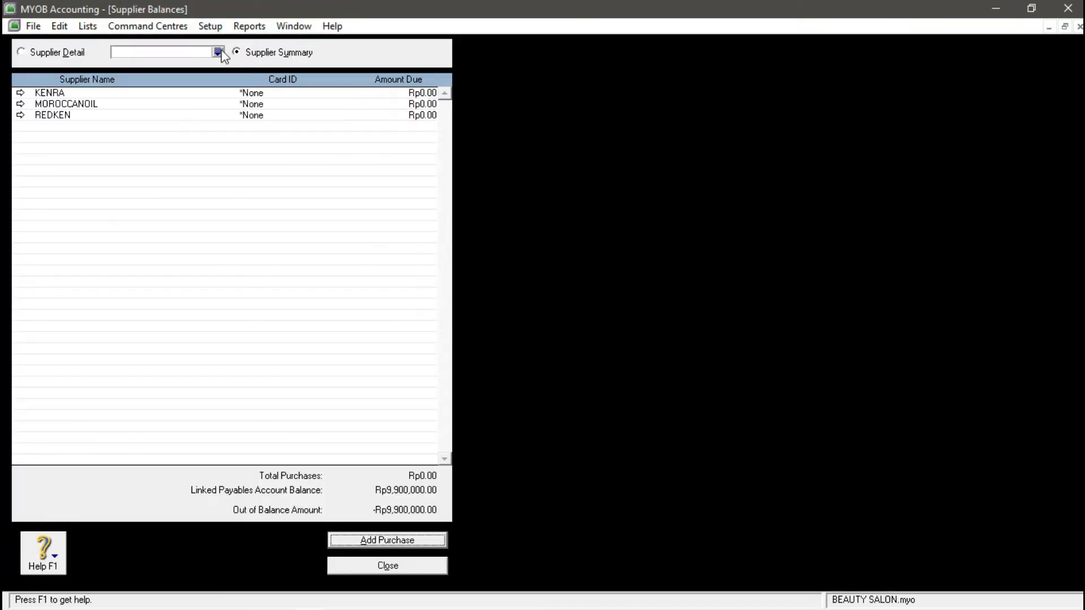
click(220, 51)
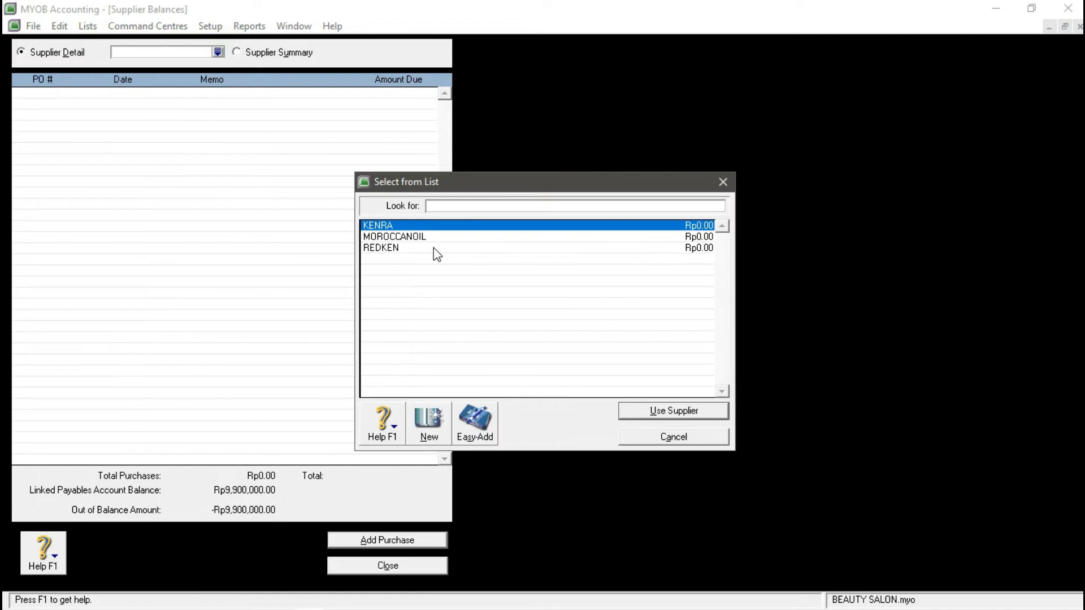
click(399, 249)
click(685, 412)
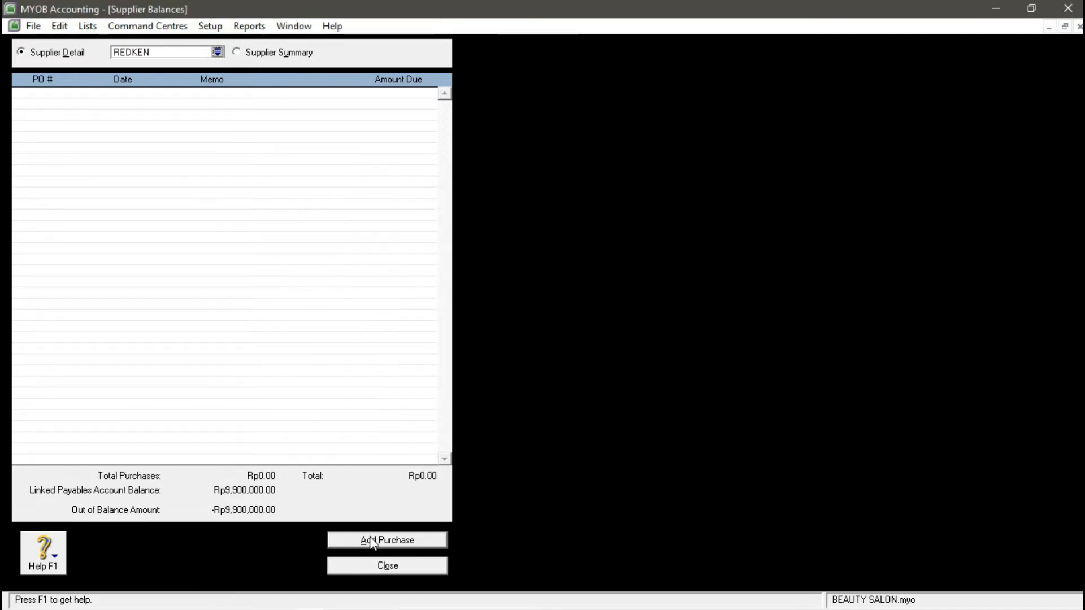
click(370, 540)
key(Tab)
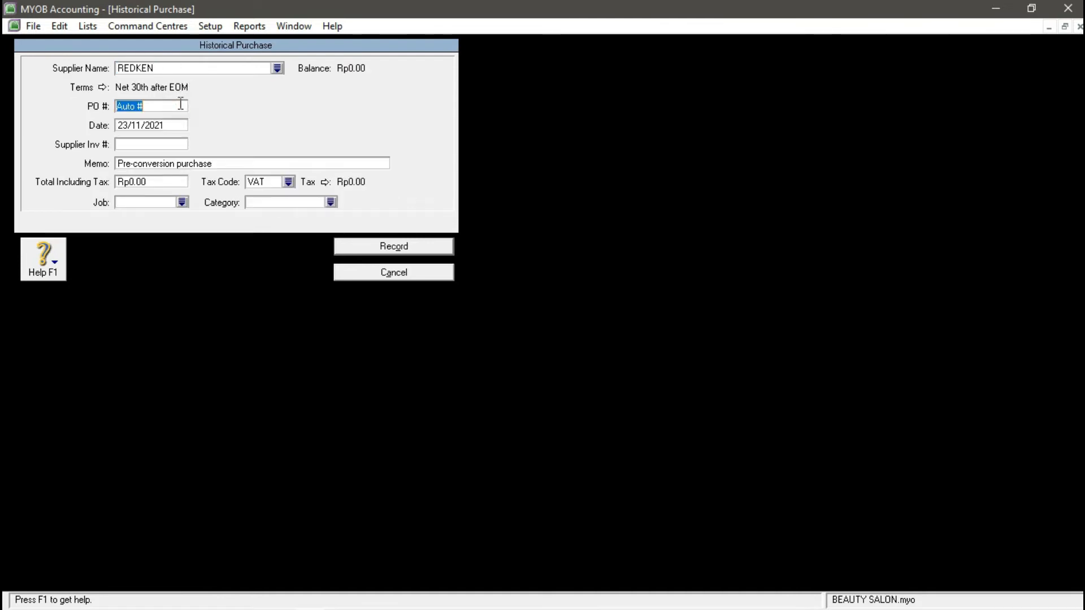
- Fill in purchase P-150001 dated 31/12, supplier invoice RN-150001, total 9,900,000, VAT and category BJR
text(P=)
text(1500)
text(01)
key(Tab)
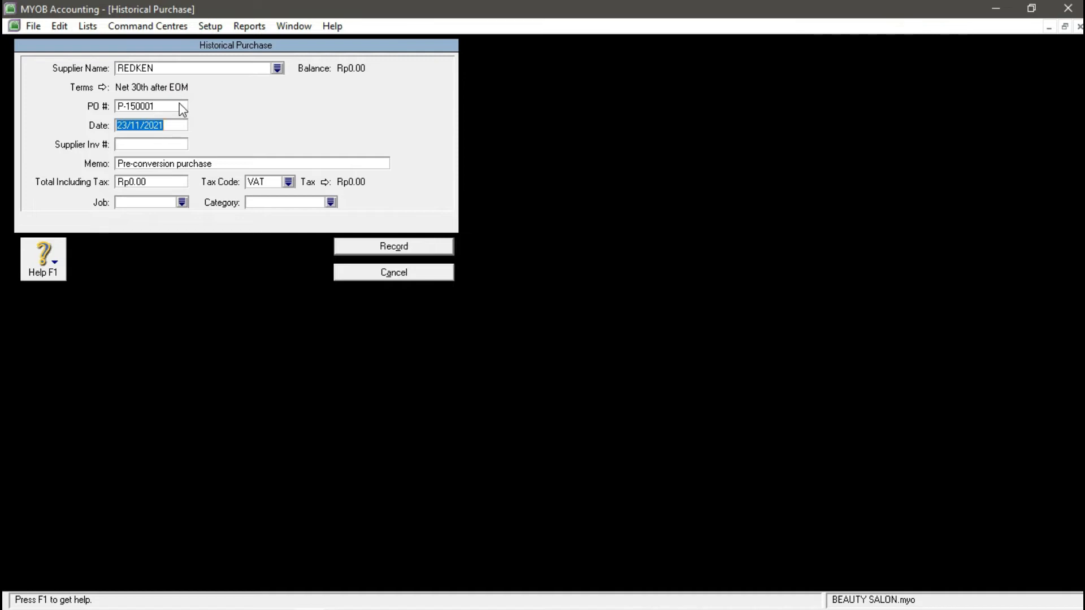
text(31/12)
text(RN-1500)
text(01)
key(Tab)
key(Tab)
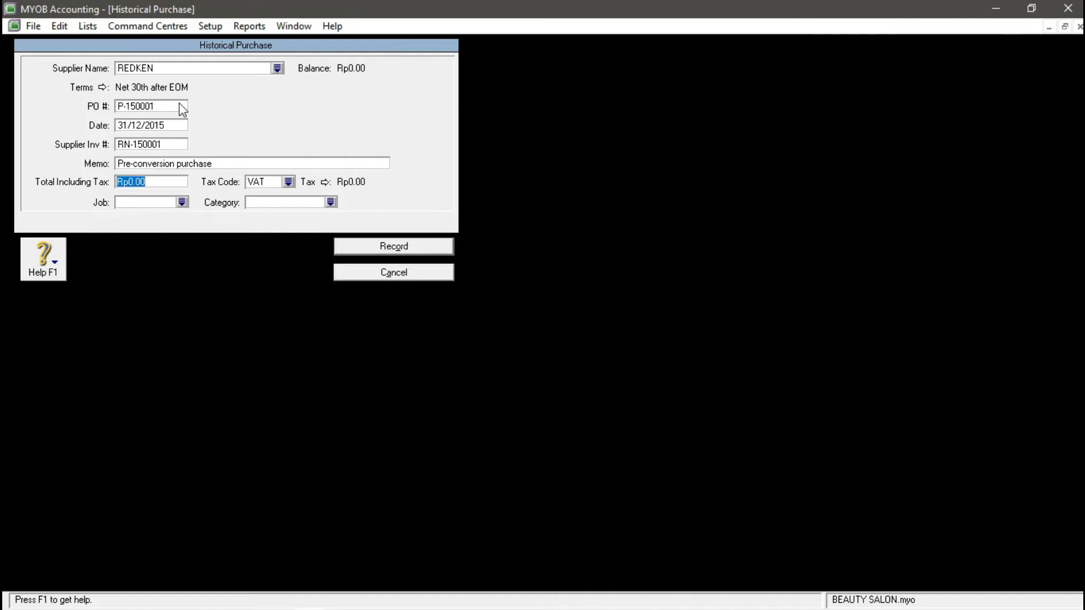
text(9,900,000)
key(Tab)
click(289, 181)
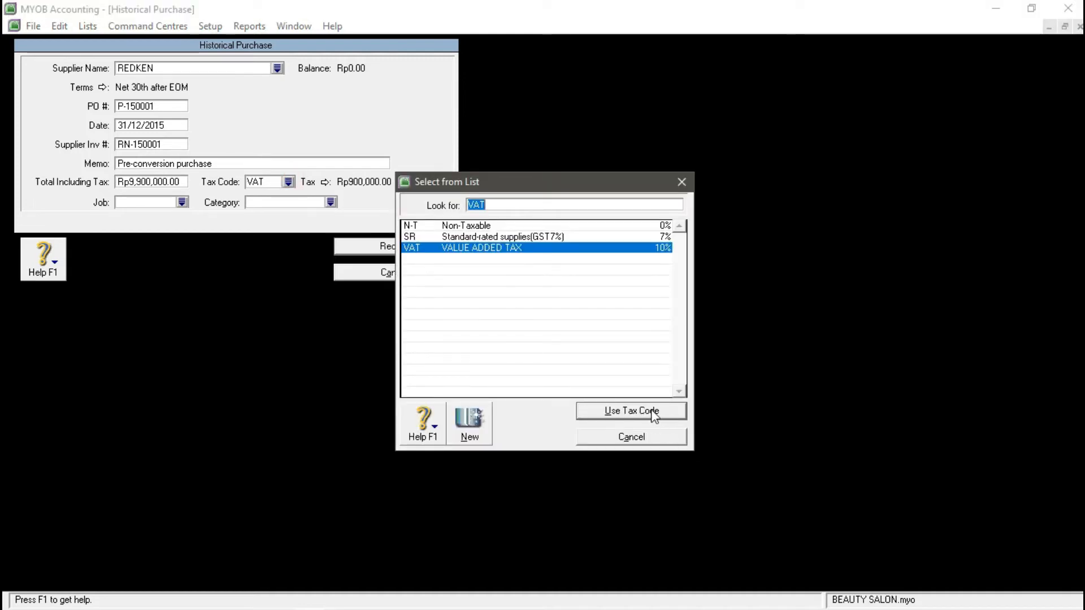
click(651, 411)
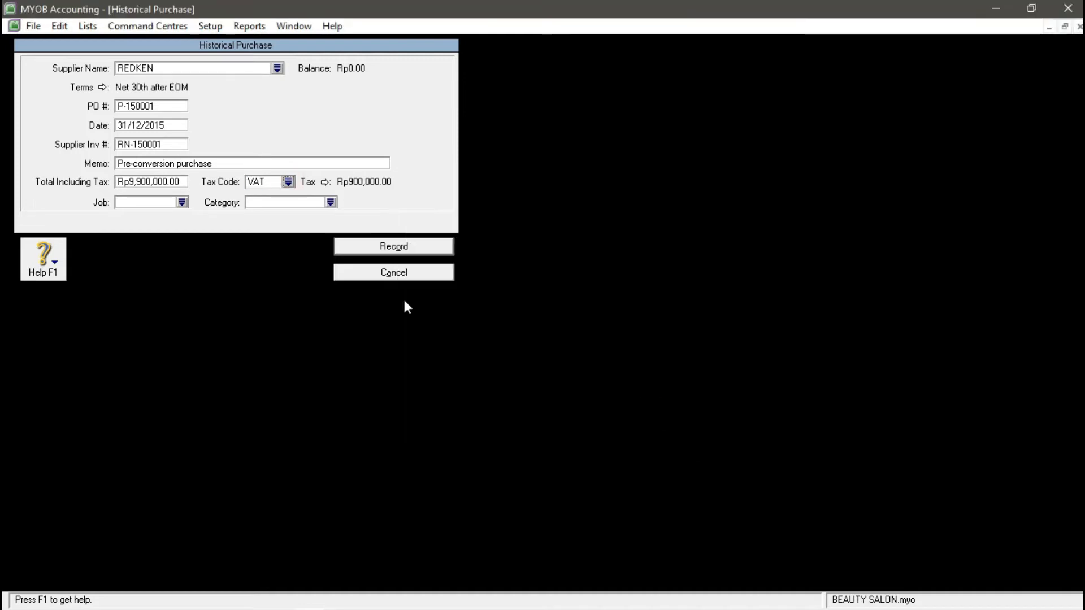
click(331, 202)
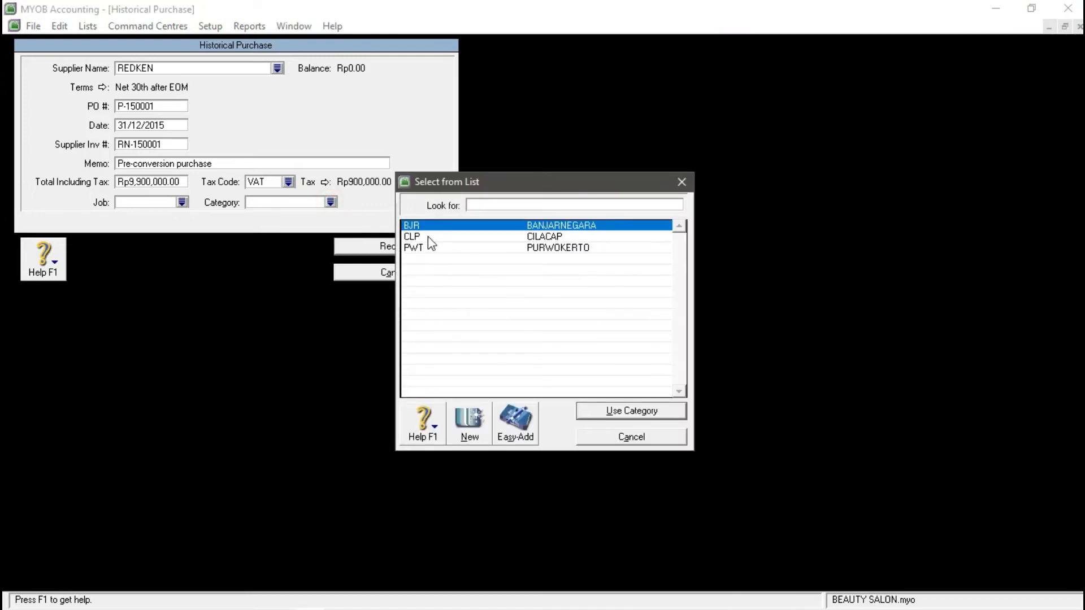
click(607, 413)
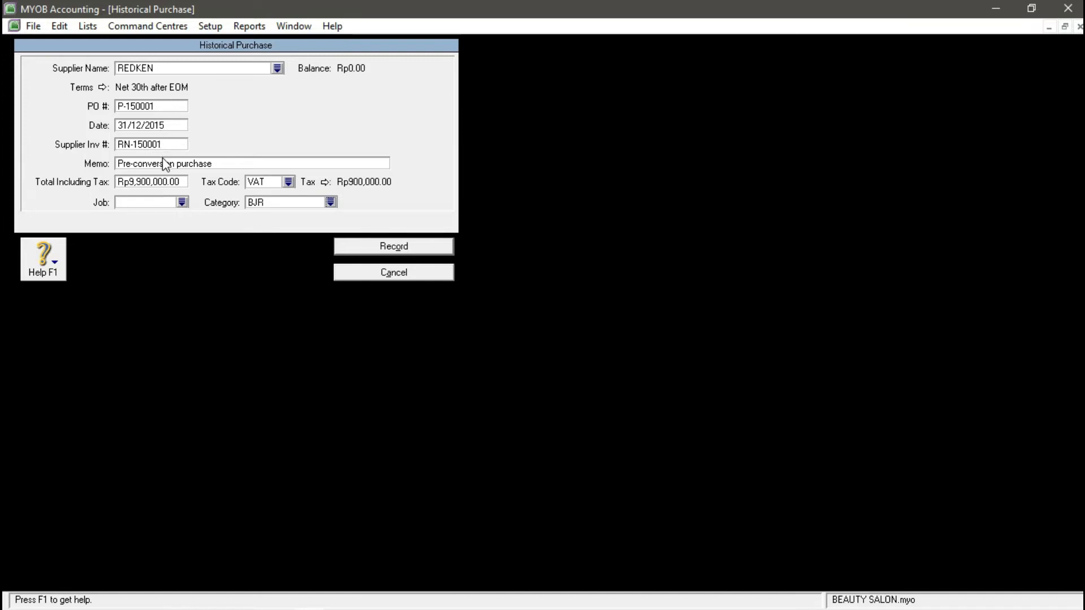
- Record the purchase without job numbers, dismiss the confirmation and close the supplier balances window
click(401, 246)
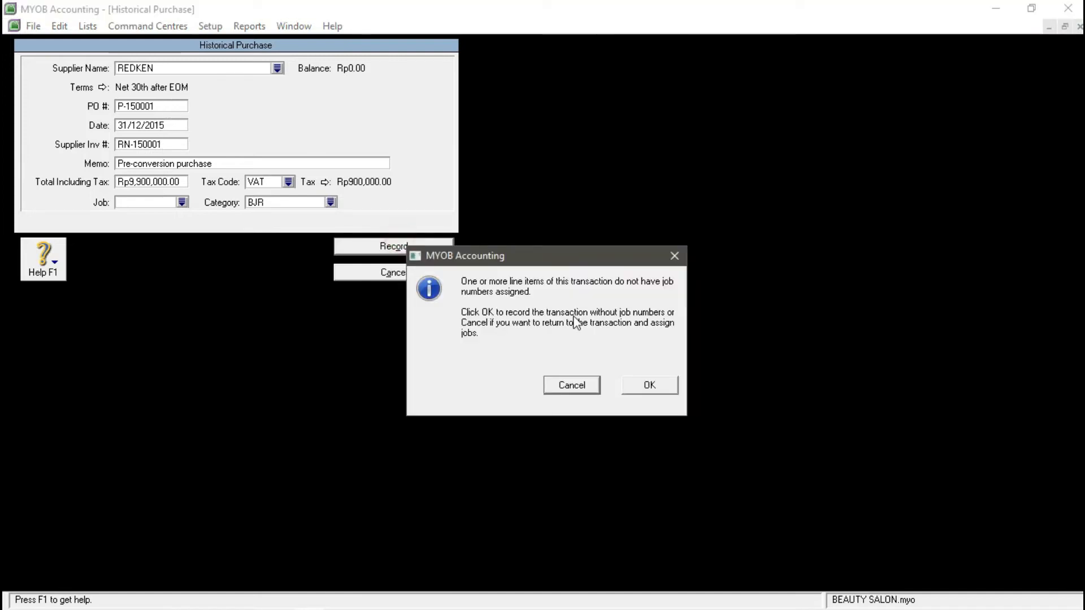
click(649, 386)
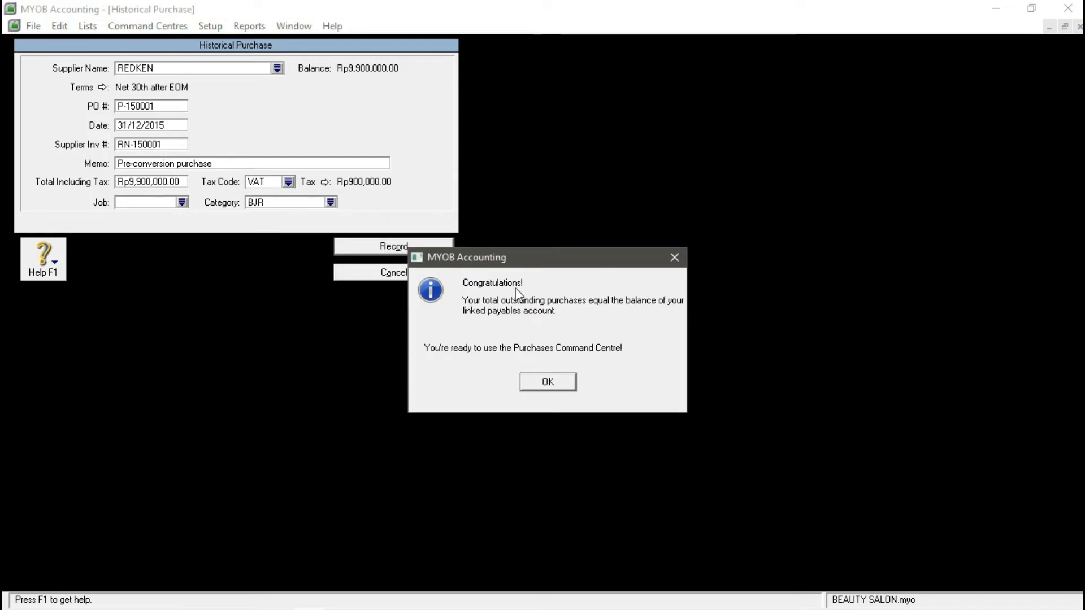
click(553, 383)
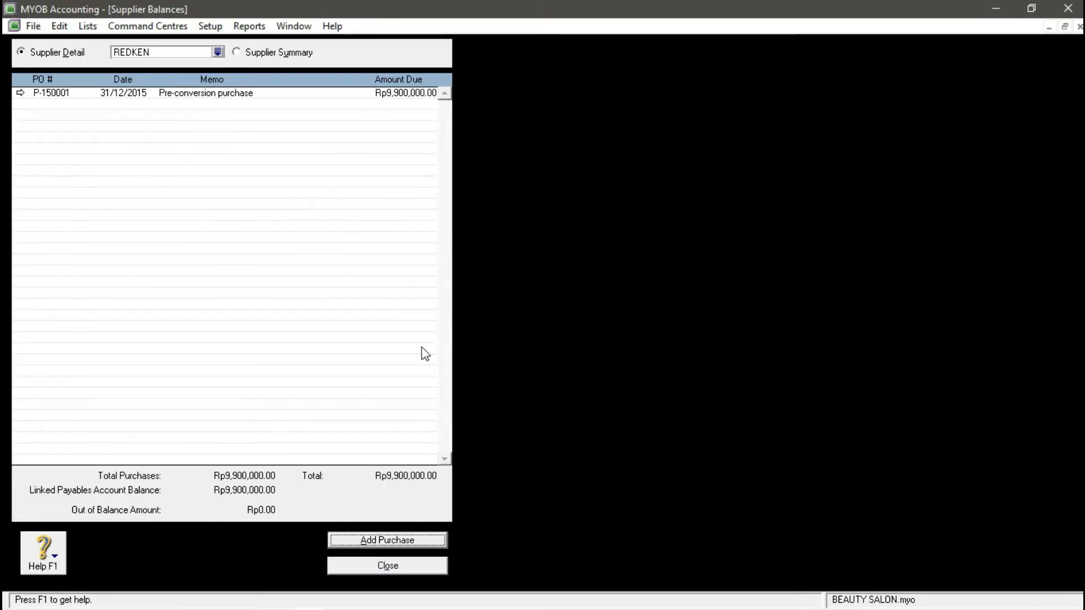
click(416, 568)
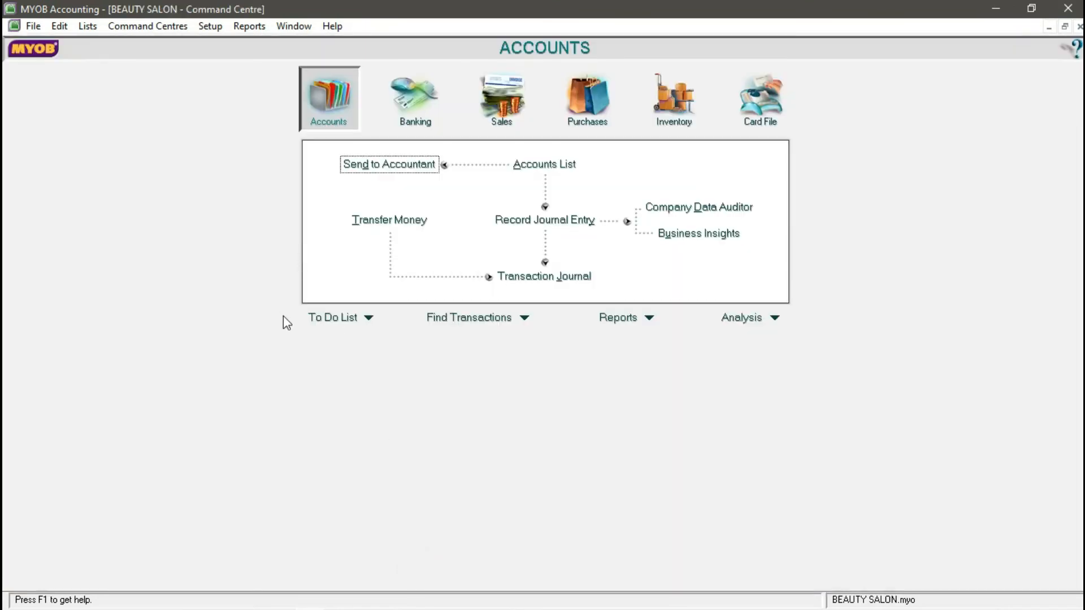
mouse_move(452, 599)
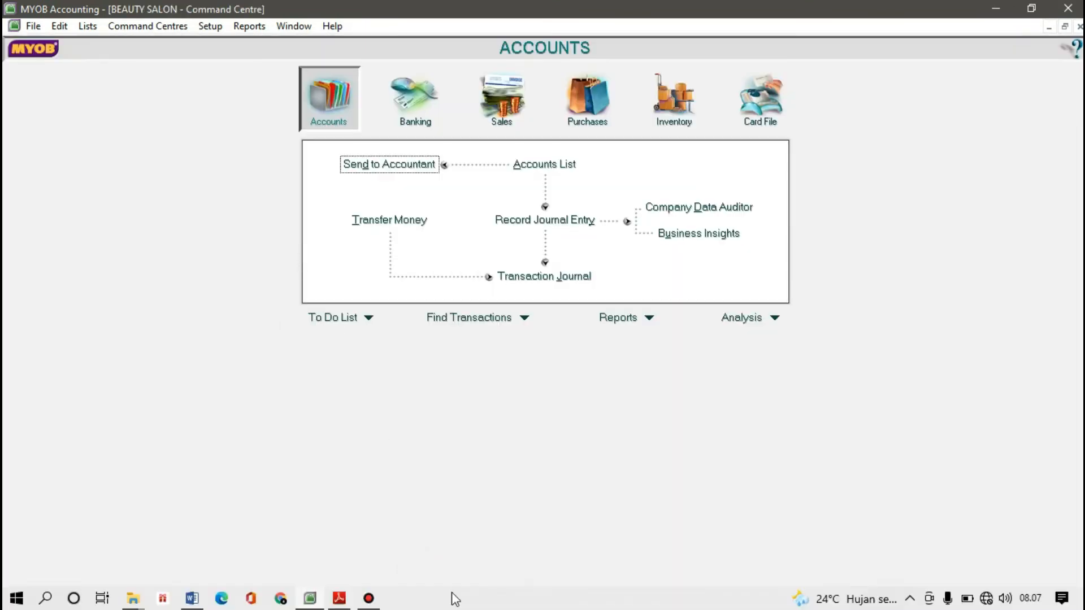
click(339, 598)
scroll(489, 391, down, 4)
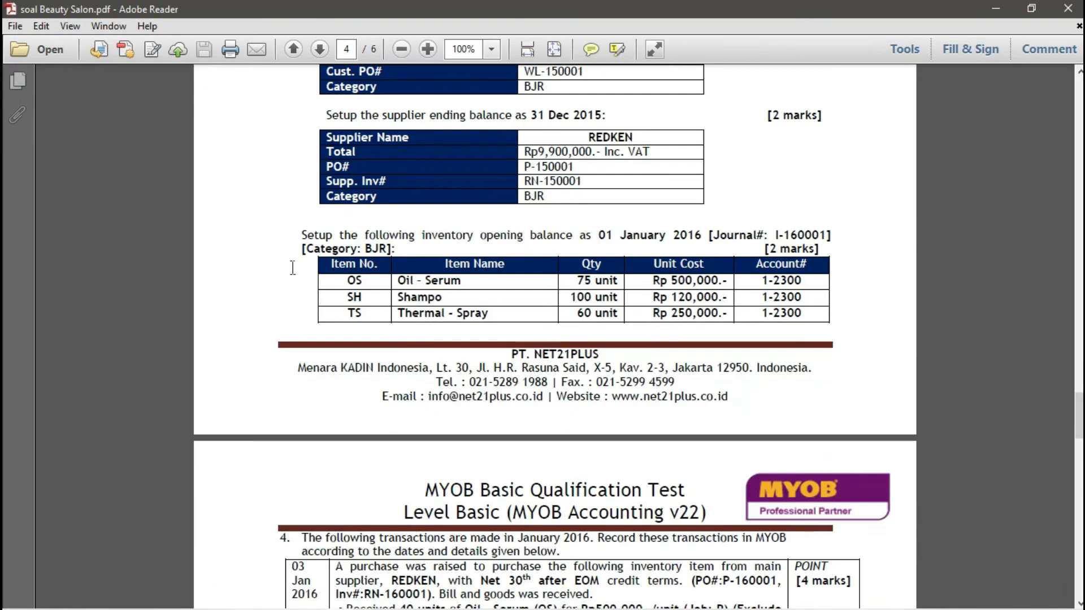
drag(299, 235, 544, 240)
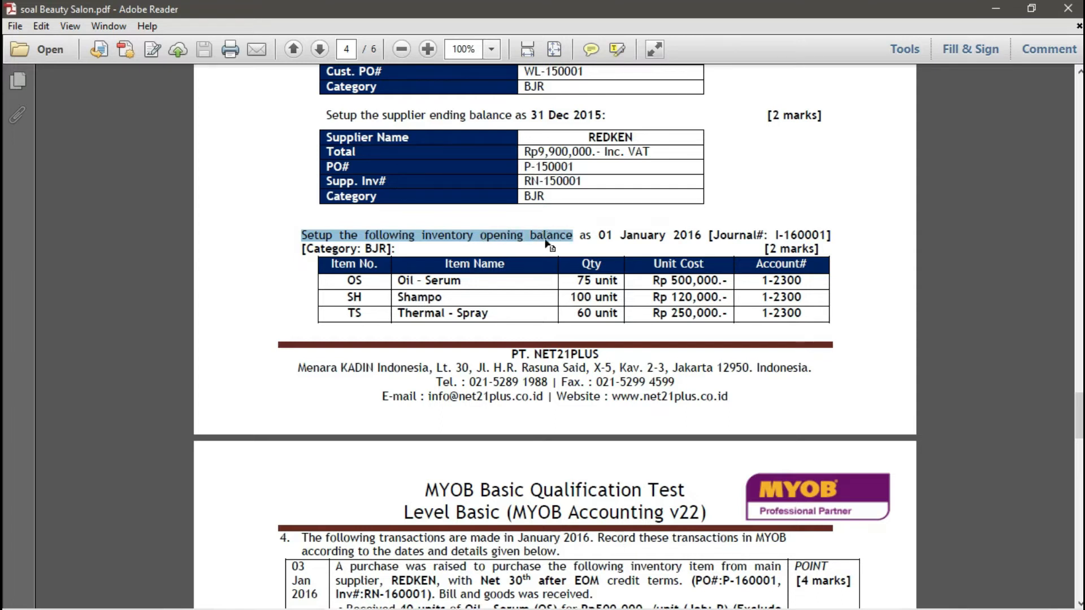
drag(360, 283, 674, 319)
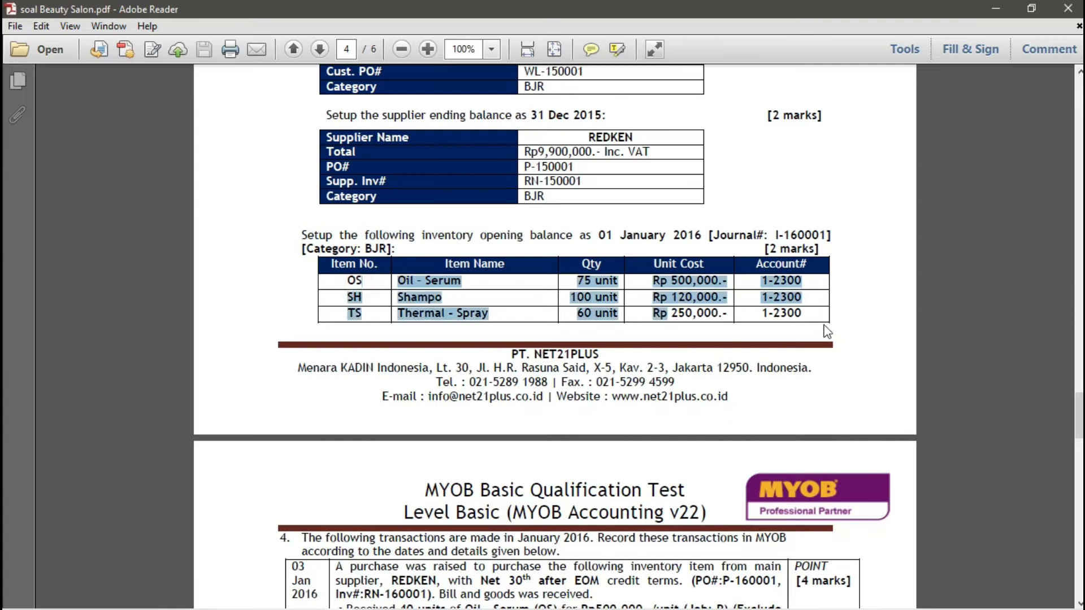
click(827, 323)
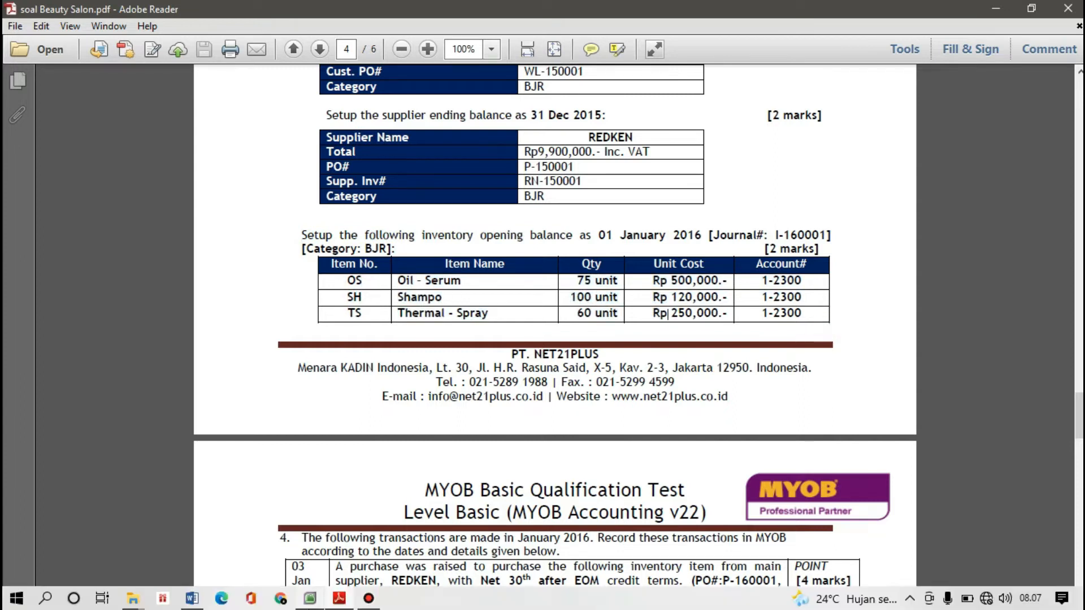
click(310, 599)
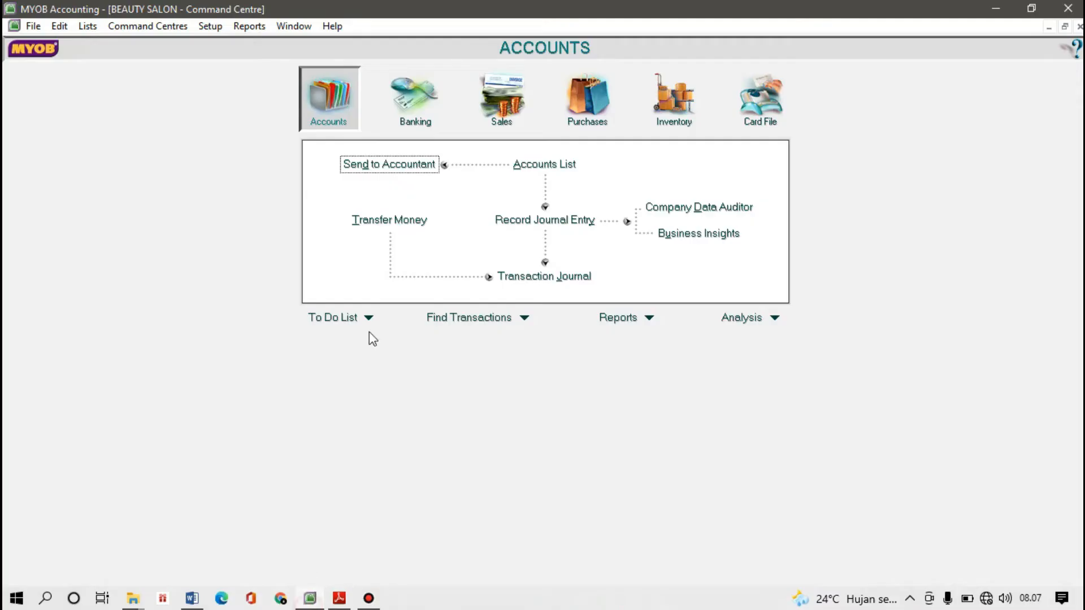
- Open and dismiss the Setup menu, then bring Bandicam forward and hide it again
click(209, 26)
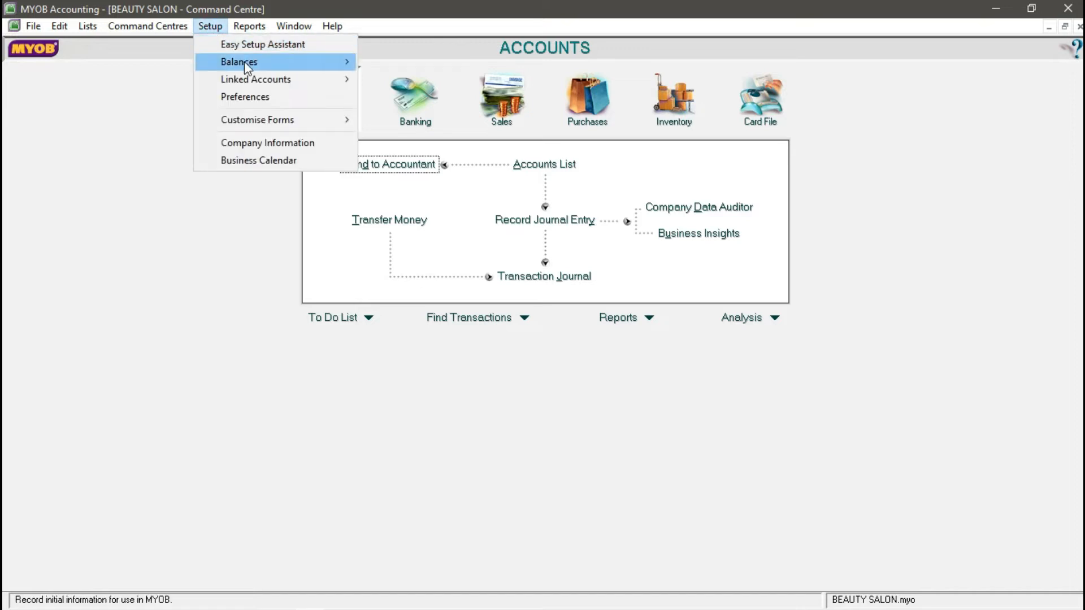
mouse_move(244, 61)
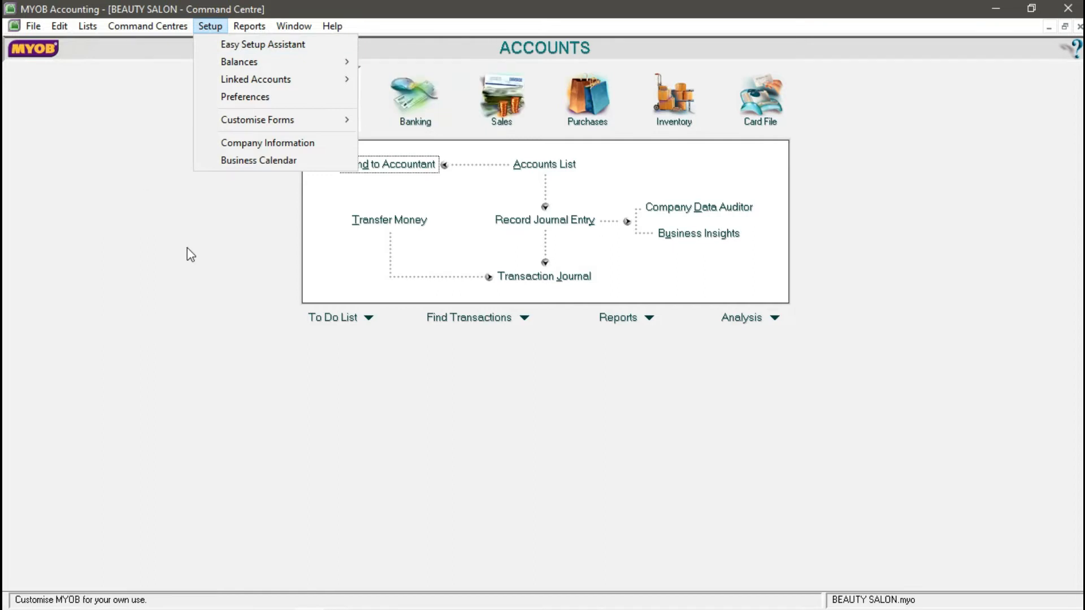
click(729, 382)
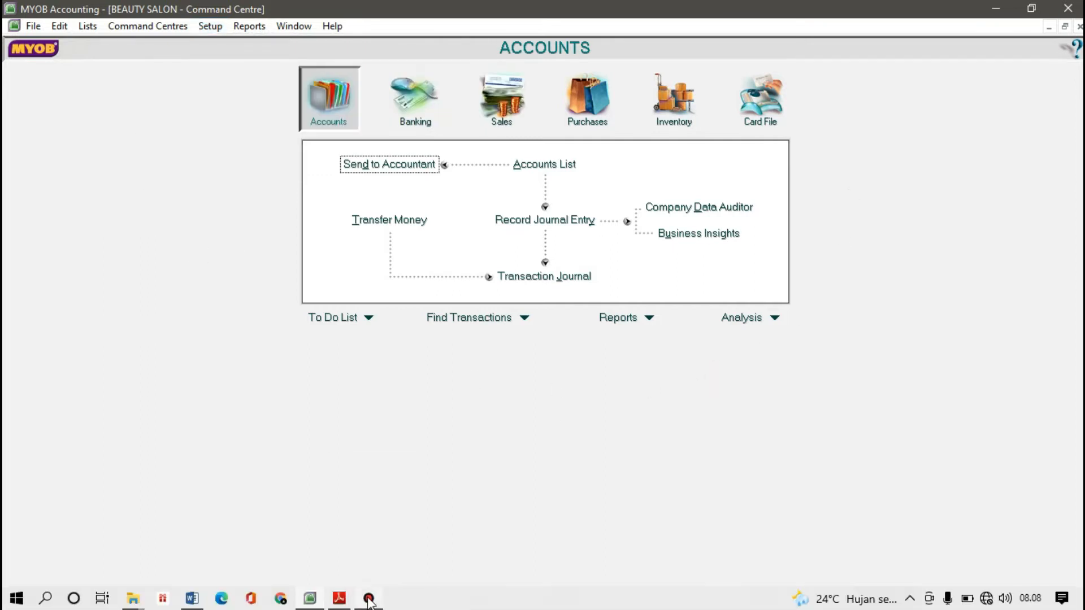
mouse_move(368, 596)
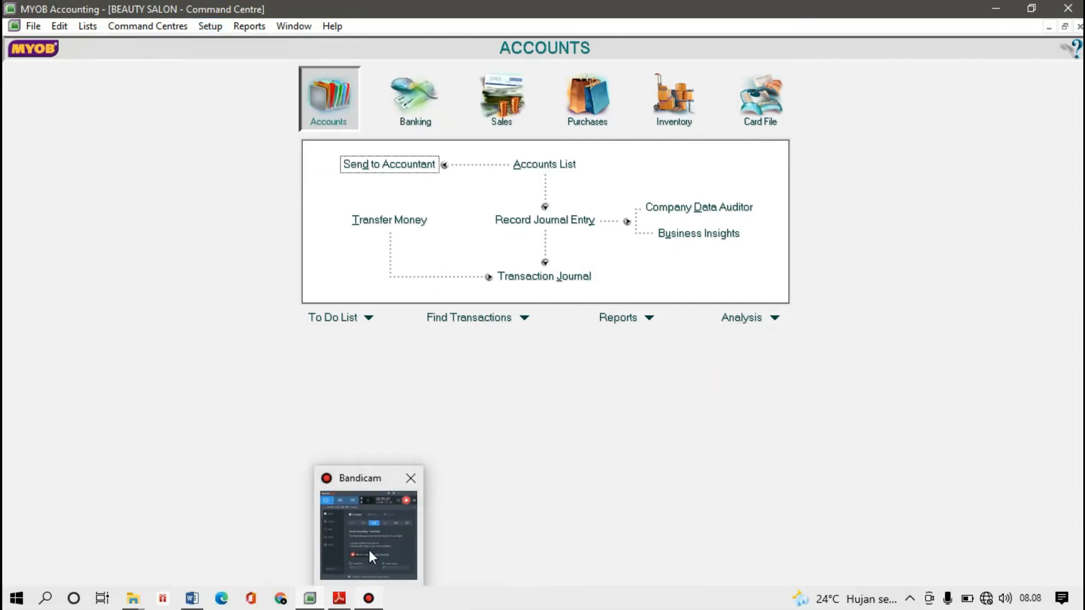
click(353, 541)
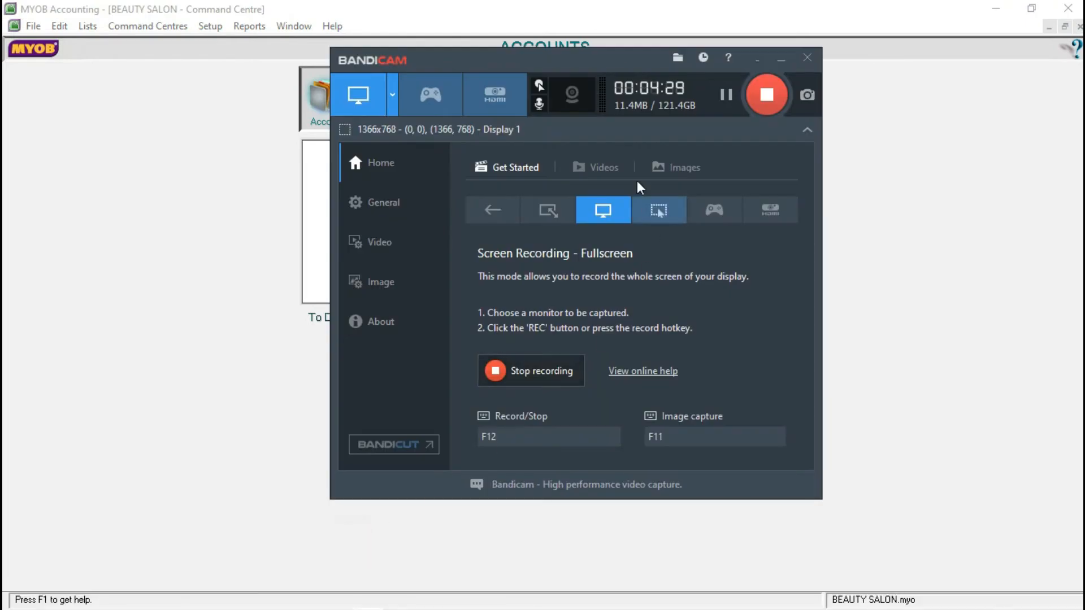
click(756, 61)
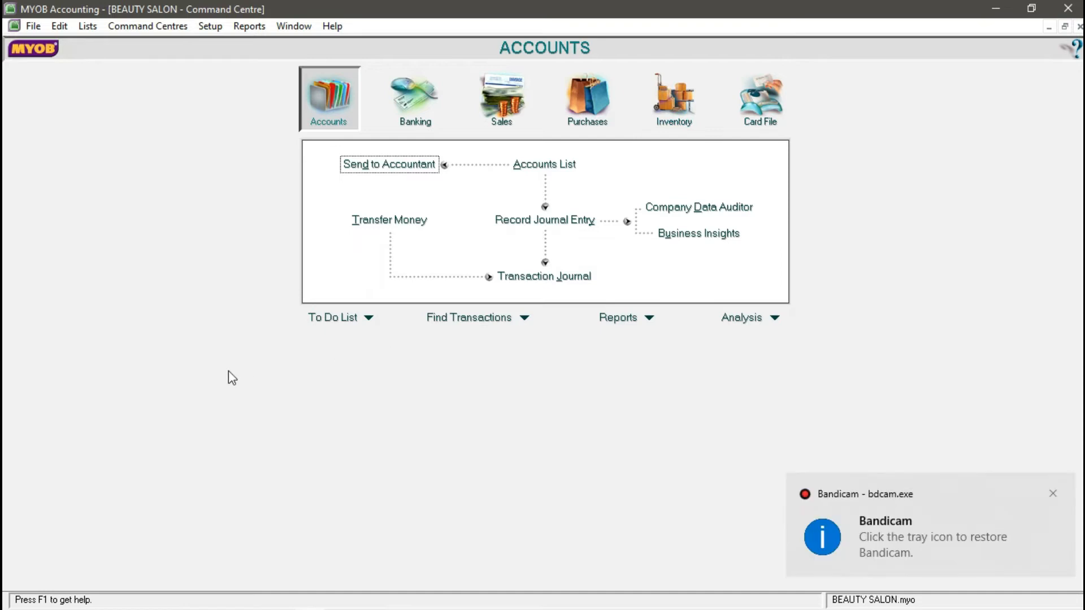
click(971, 550)
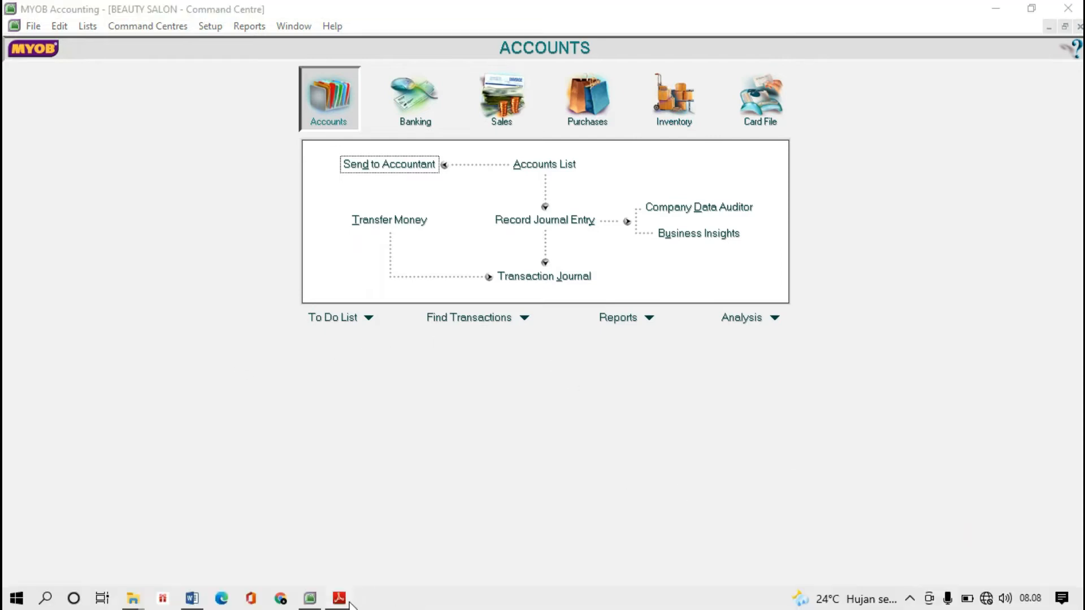
- Minimise MYOB Accounting and the PDF to reveal the desktop, then refresh it
mouse_move(350, 602)
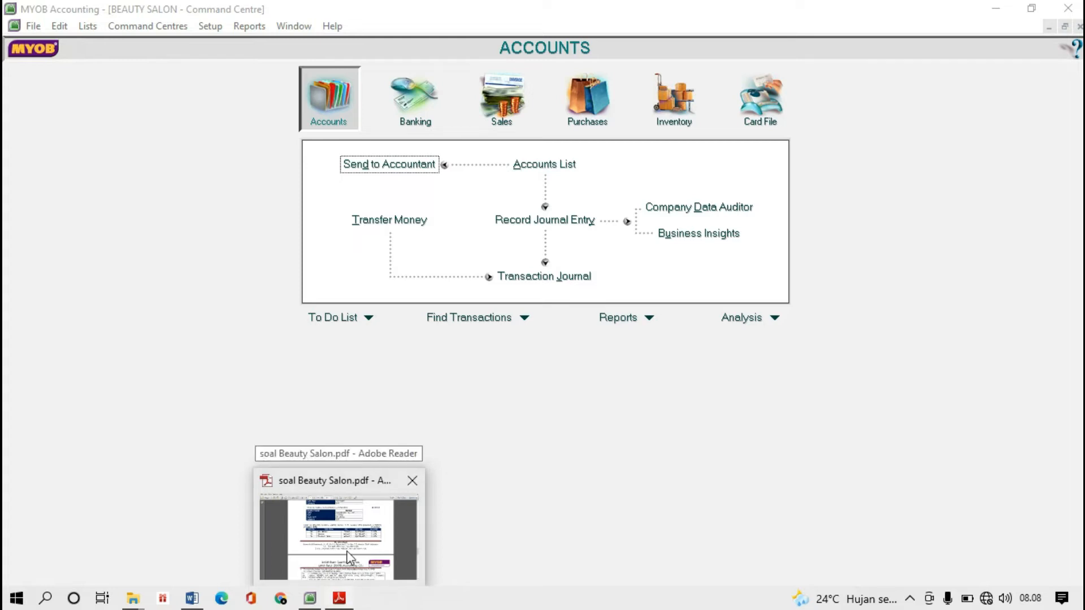
click(645, 427)
click(995, 9)
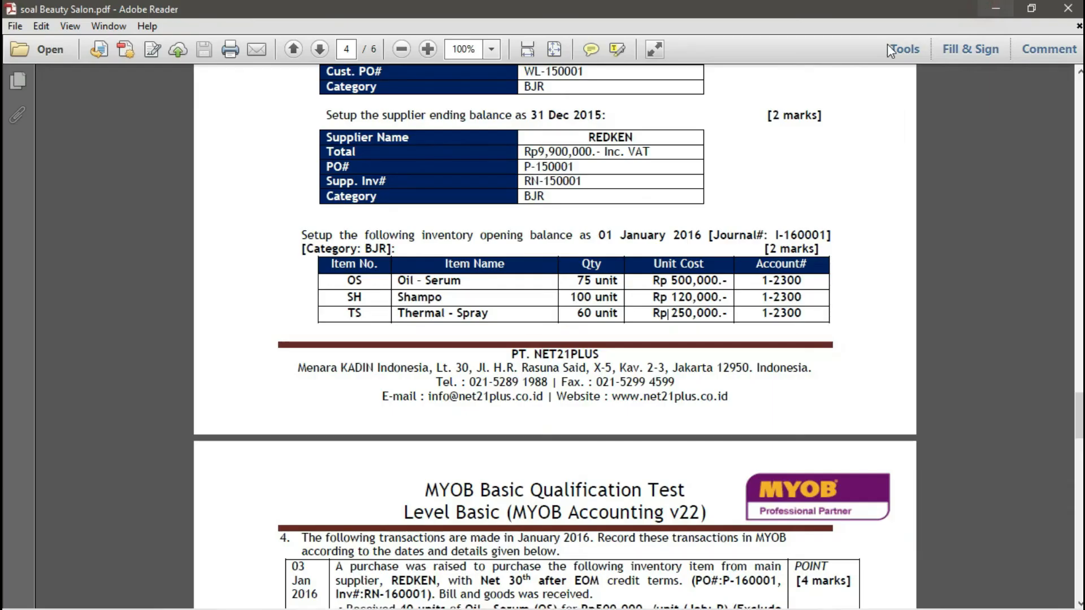
click(995, 9)
right_click(576, 243)
click(579, 258)
- Open the Bandicam folder and play the WAV recording in Groove Music
mouse_move(310, 598)
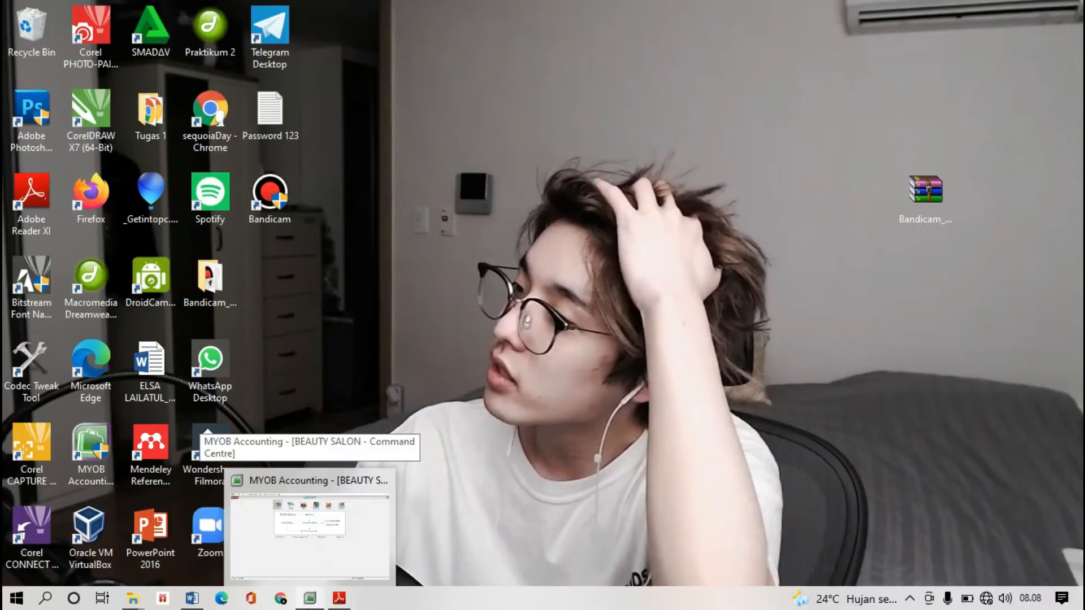
mouse_move(184, 606)
mouse_move(140, 603)
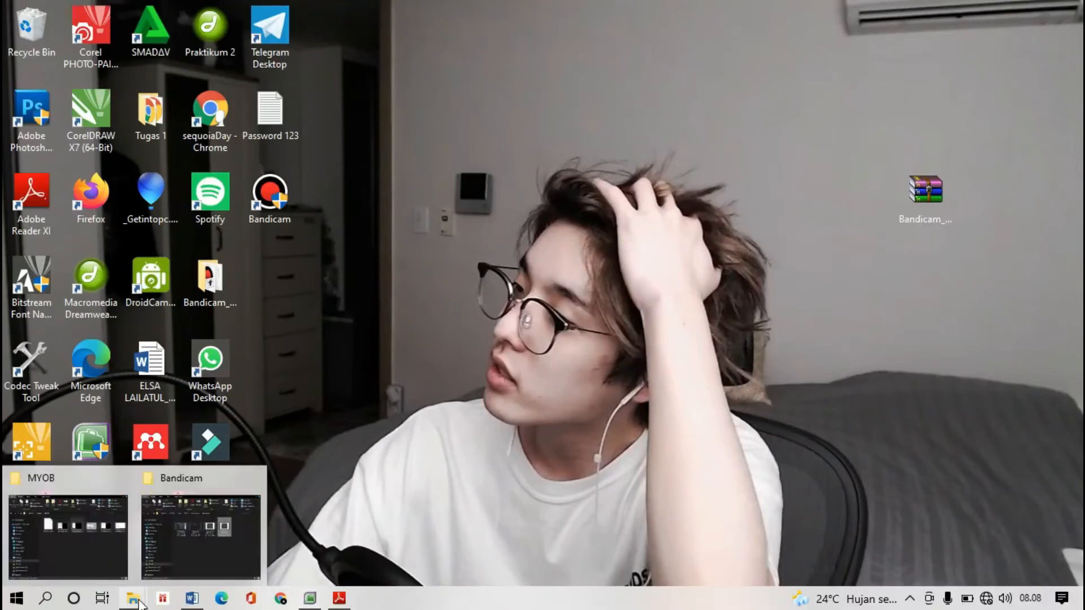
click(187, 564)
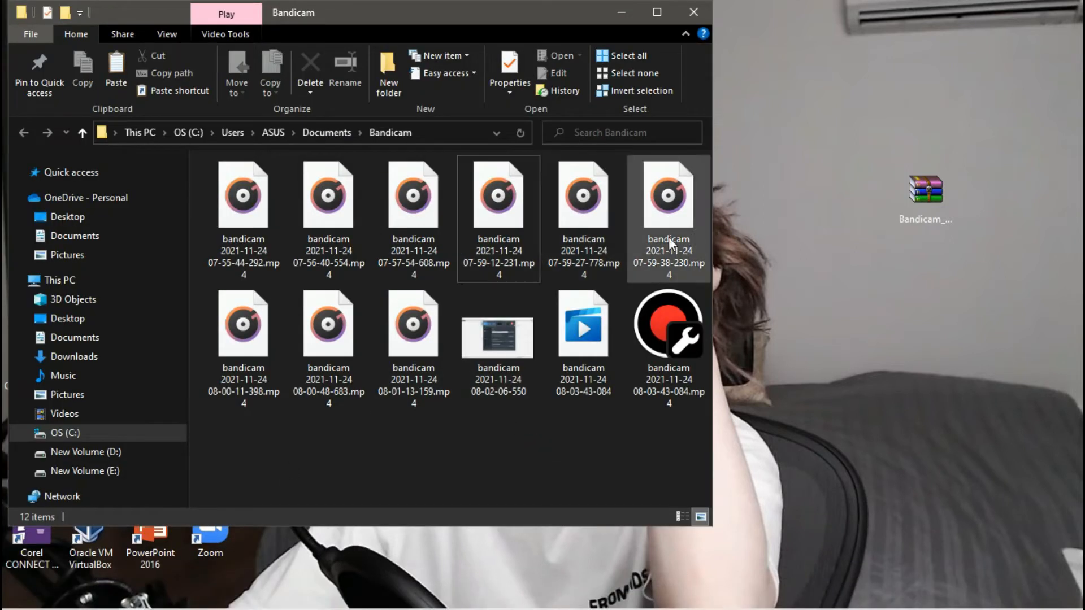
click(274, 216)
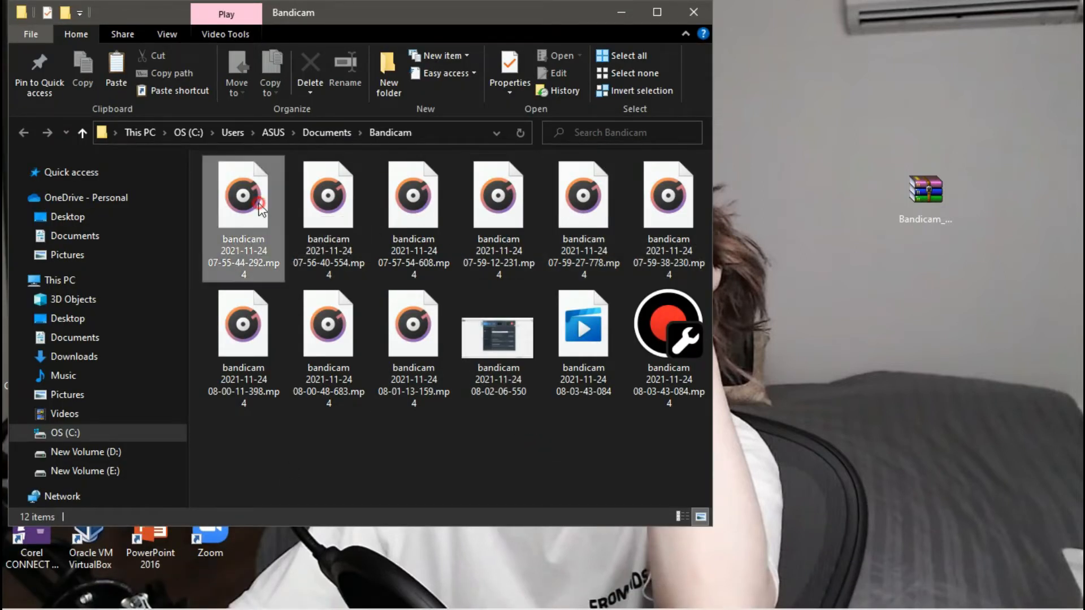
double_click(418, 238)
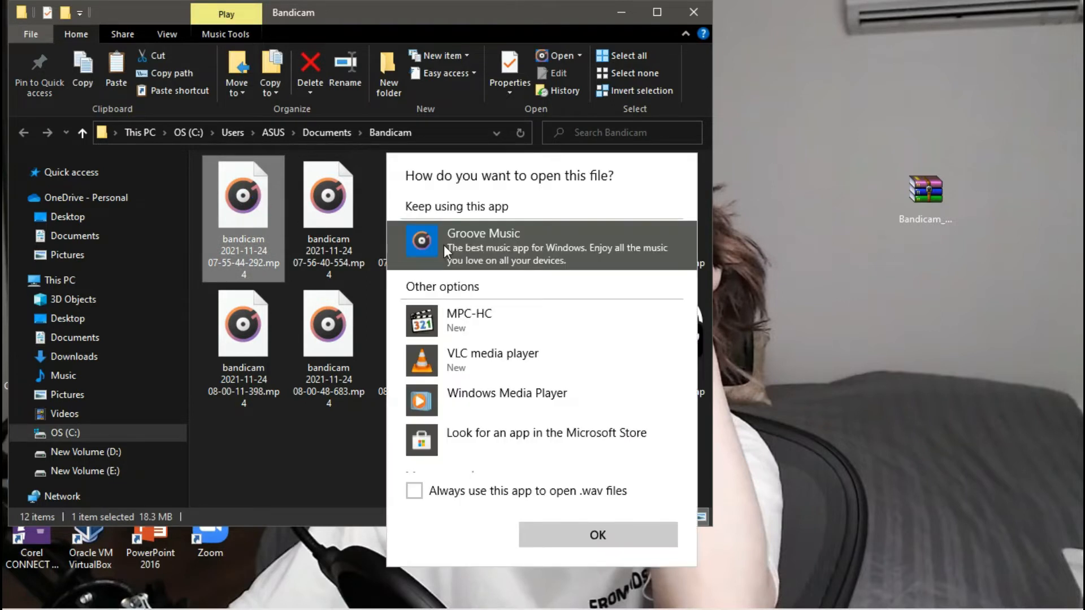
click(616, 529)
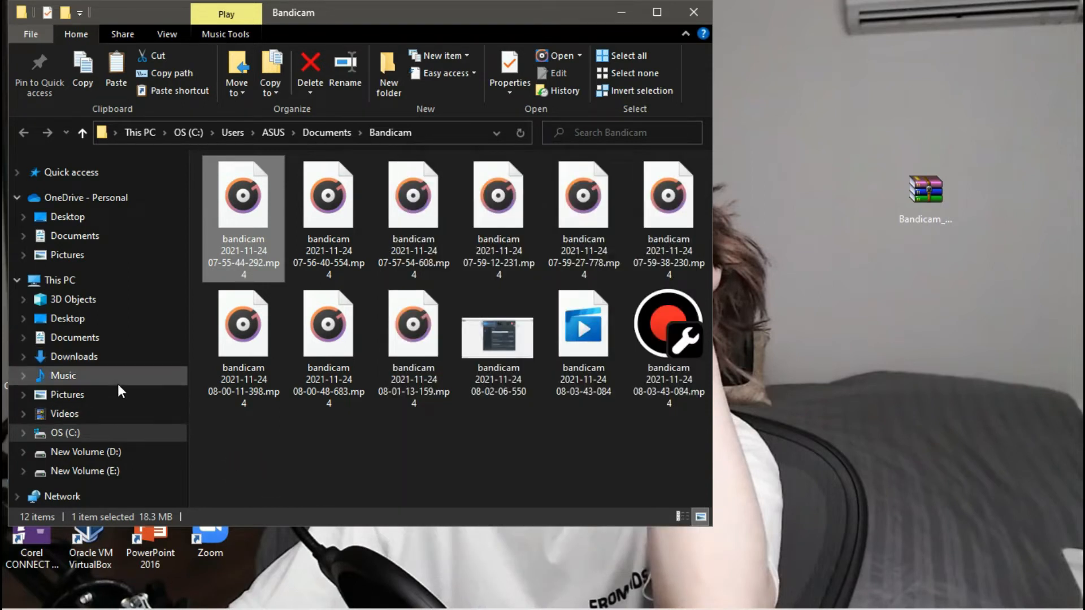
- Browse Pictures, Videos, MYOB and Downloads, then open Documents > Bandicam maximised
click(113, 395)
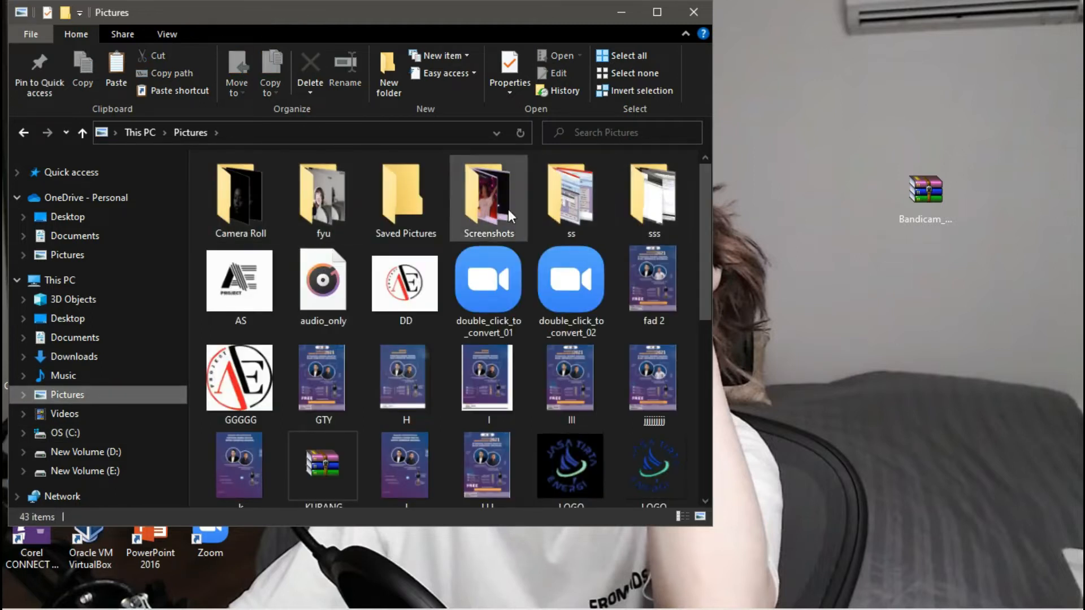
click(91, 411)
double_click(272, 196)
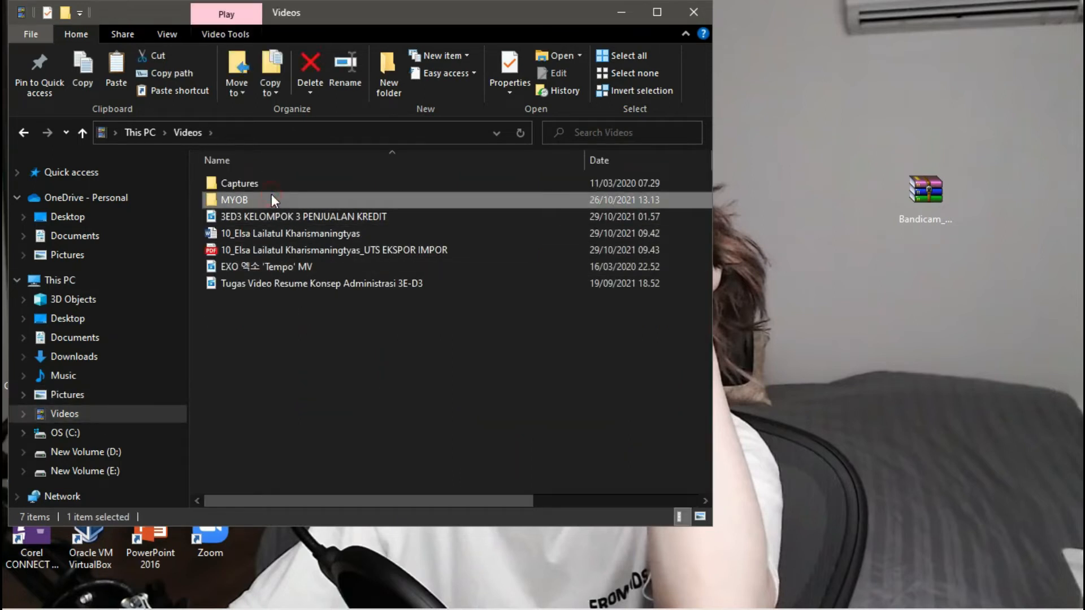
click(85, 132)
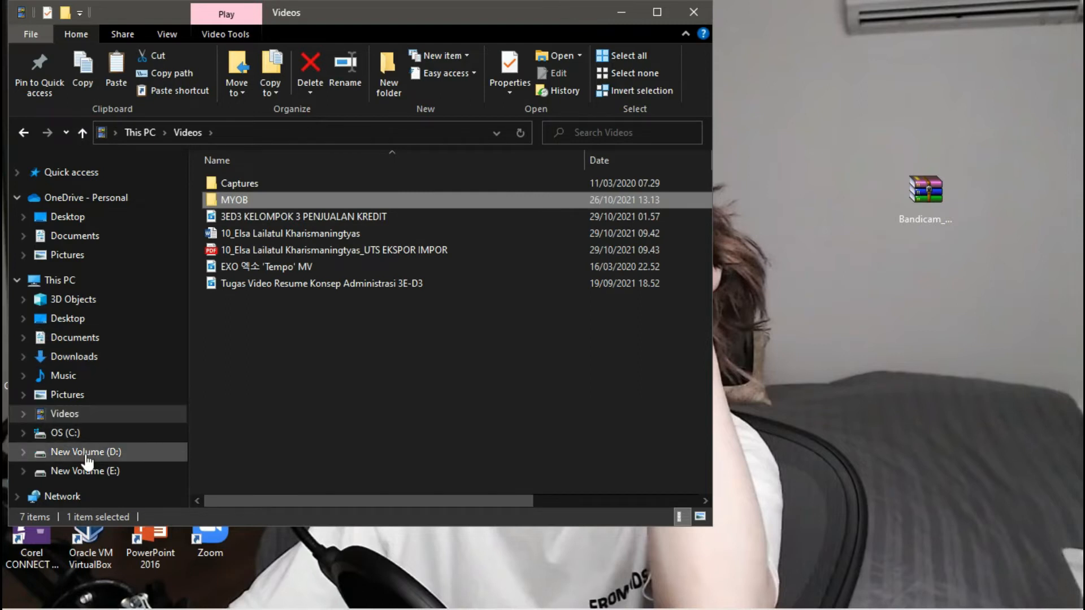
click(113, 352)
click(113, 335)
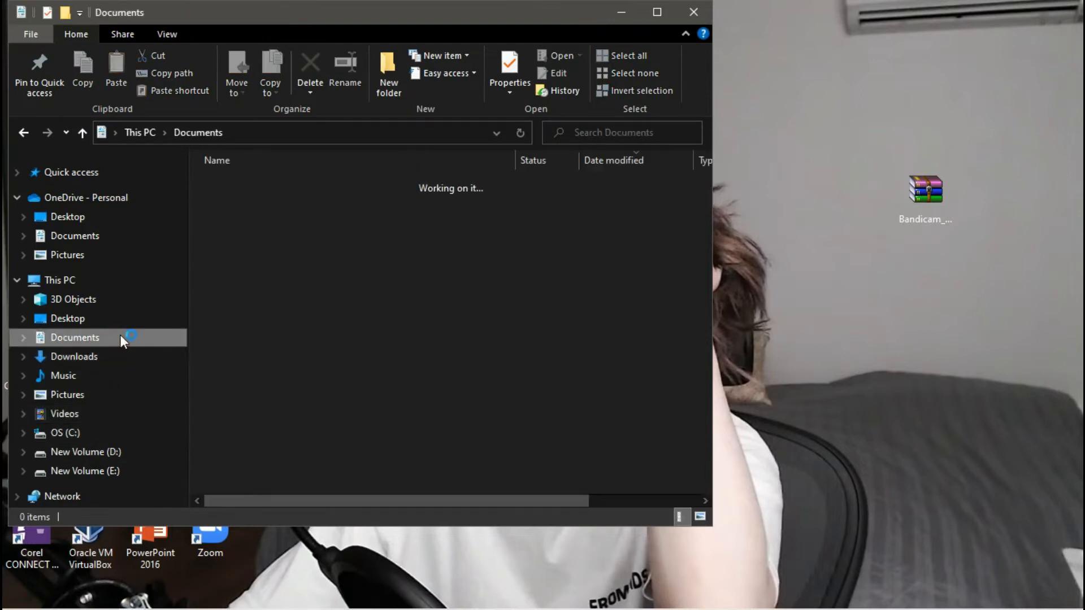
double_click(395, 206)
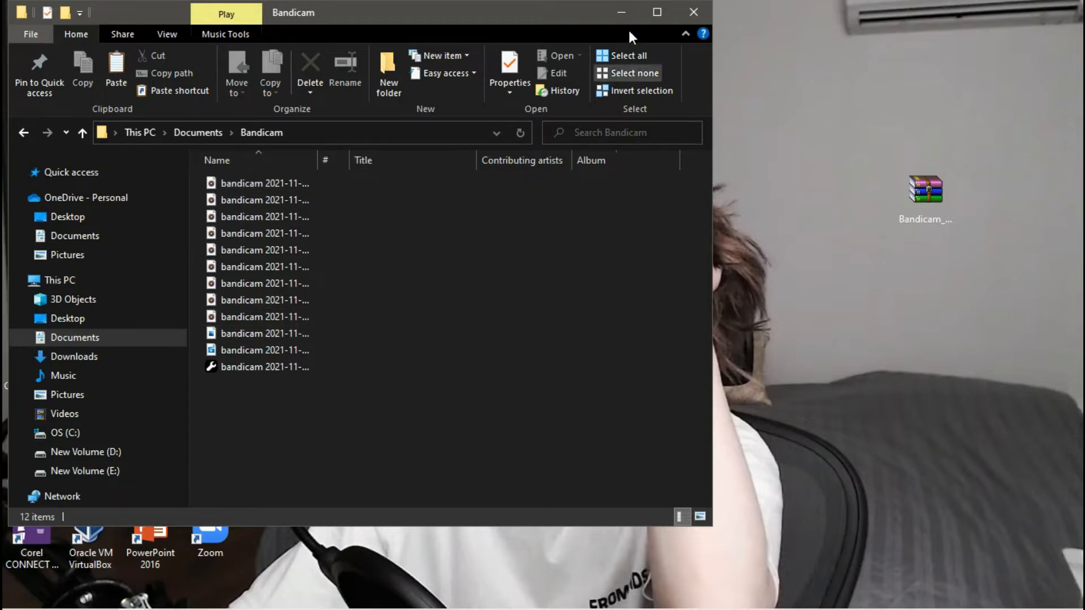
click(650, 13)
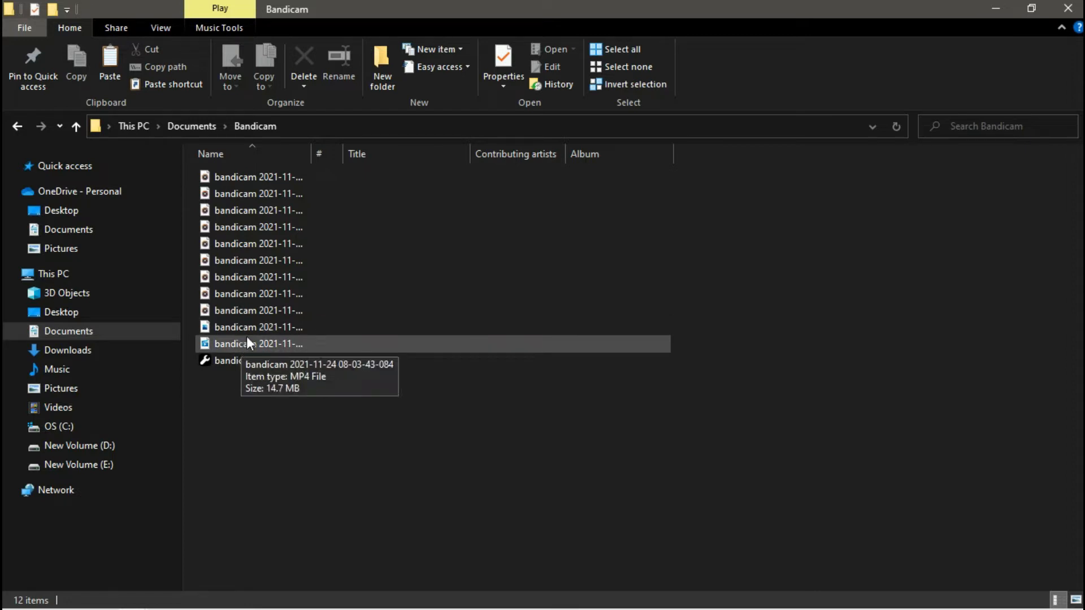
- Try playing the MP4 recording, dismiss the playback error, and minimise the player and Explorer
double_click(252, 345)
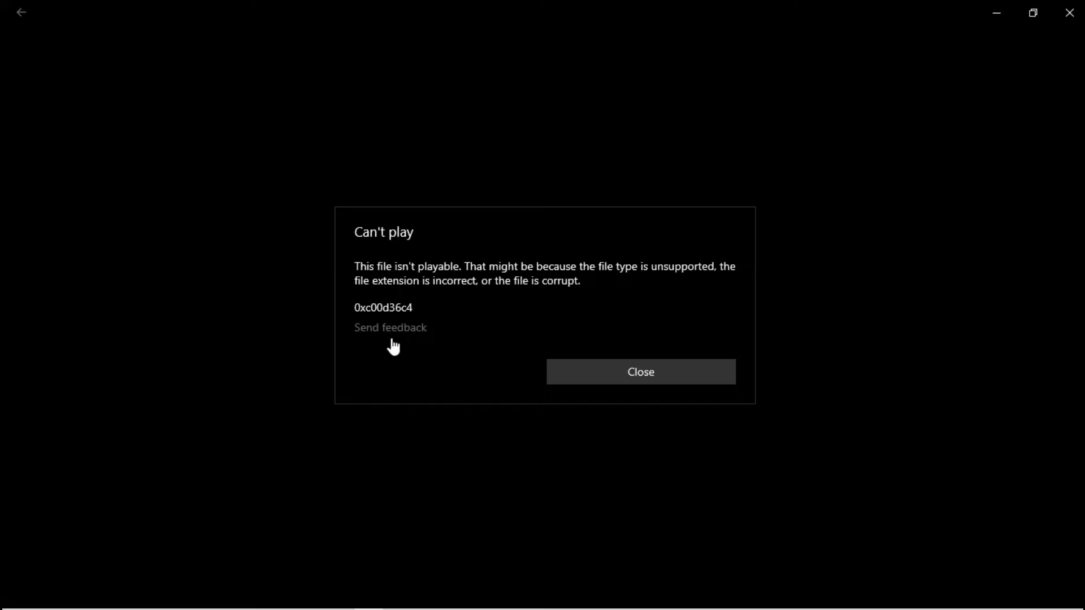
click(390, 338)
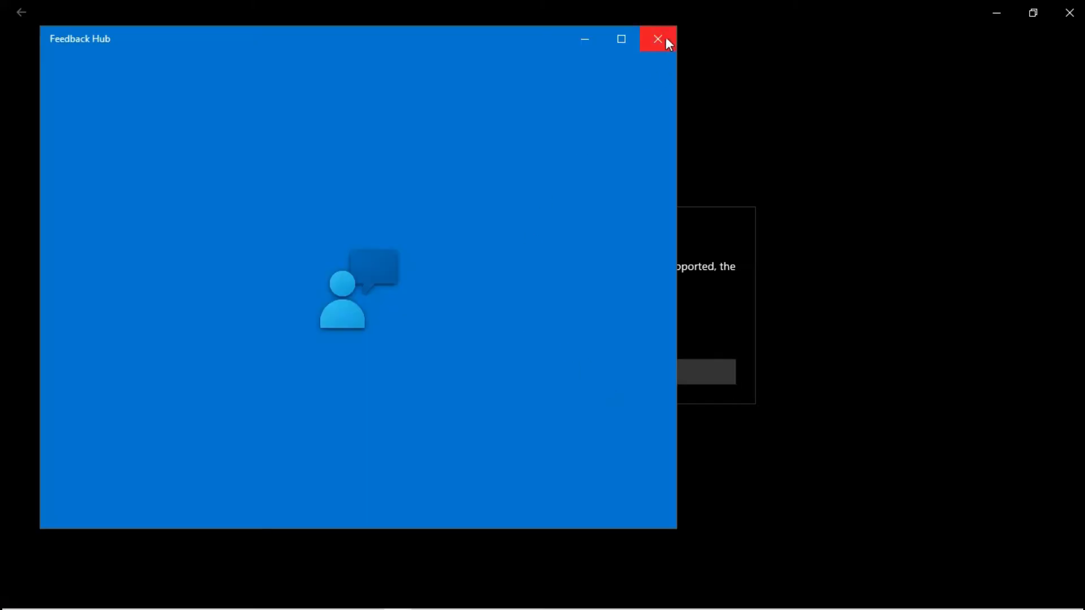
click(666, 38)
click(659, 372)
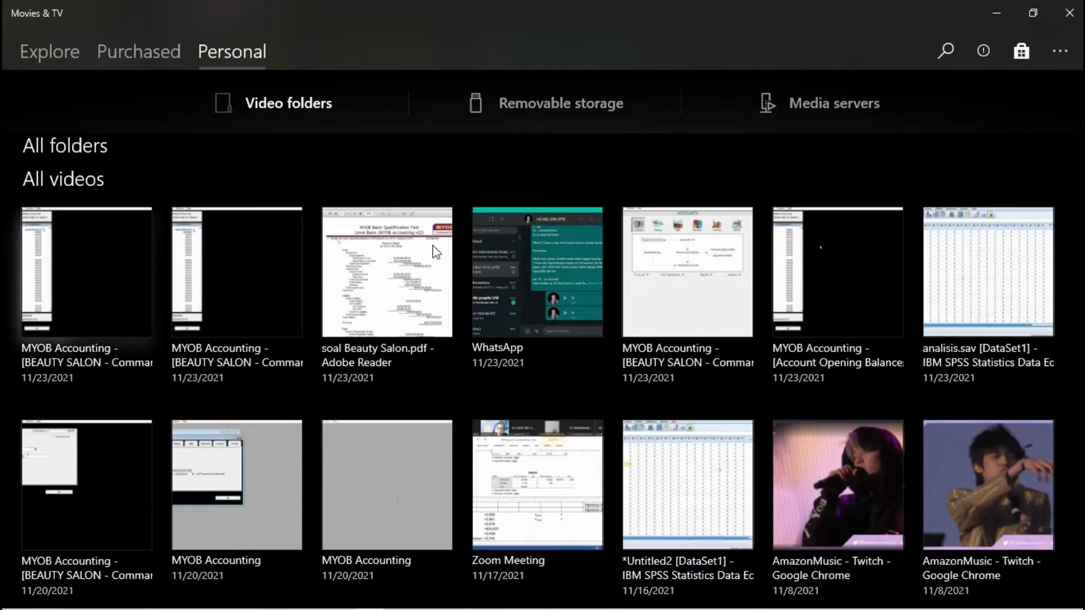
click(996, 11)
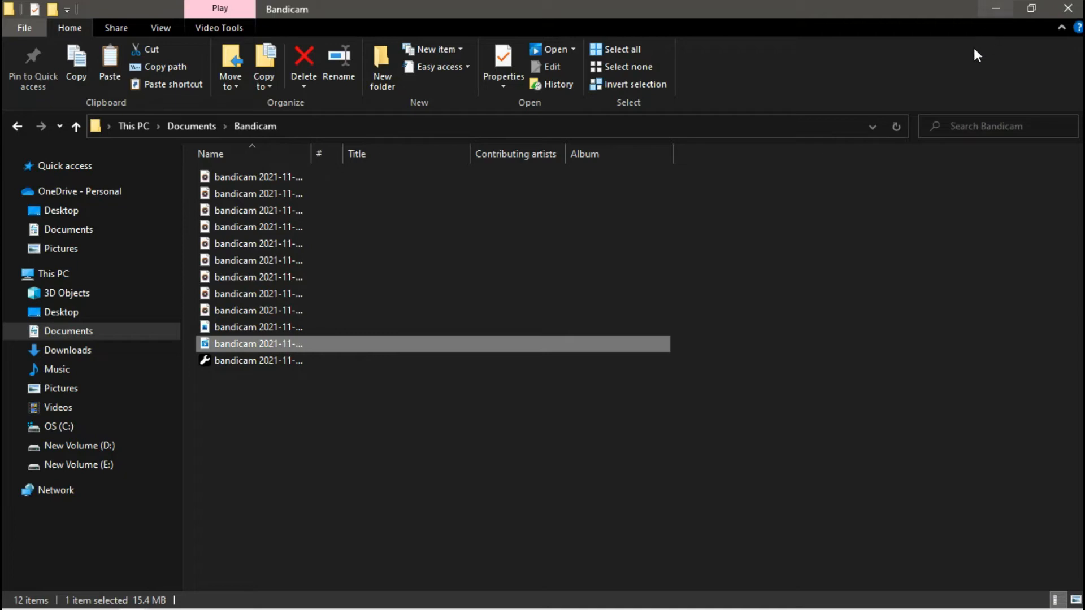
click(996, 11)
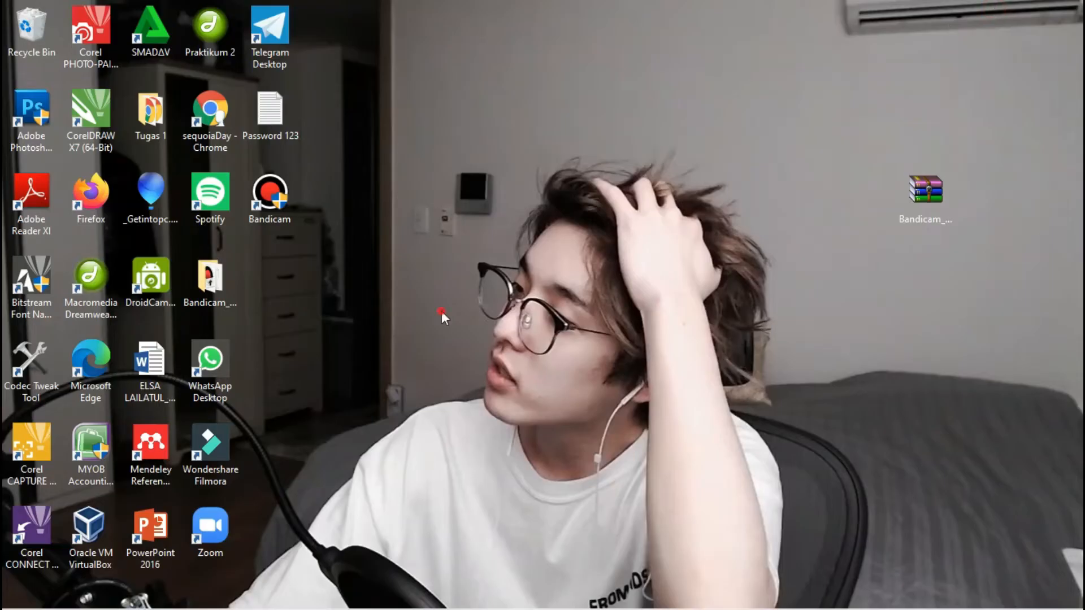
- Refresh the desktop several times and check the hidden notification area icons
right_click(585, 192)
click(619, 240)
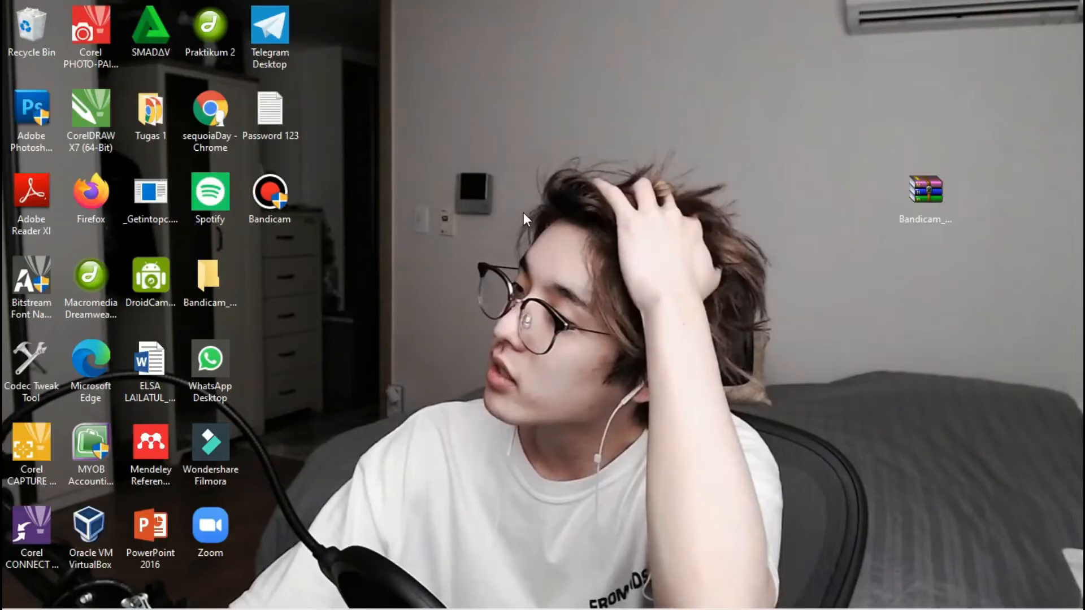
right_click(374, 188)
click(417, 238)
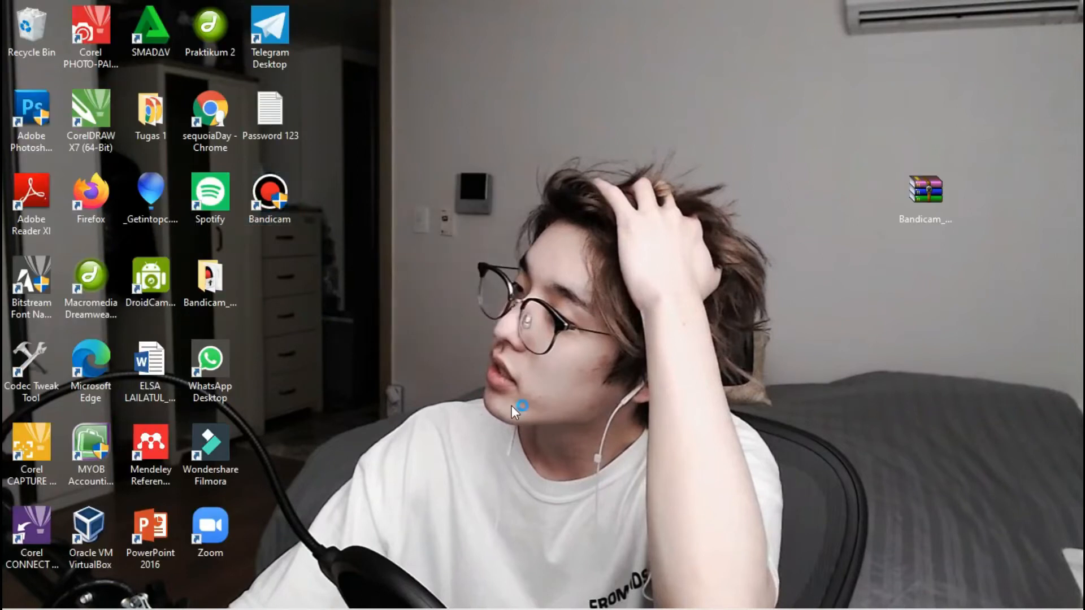
mouse_move(576, 607)
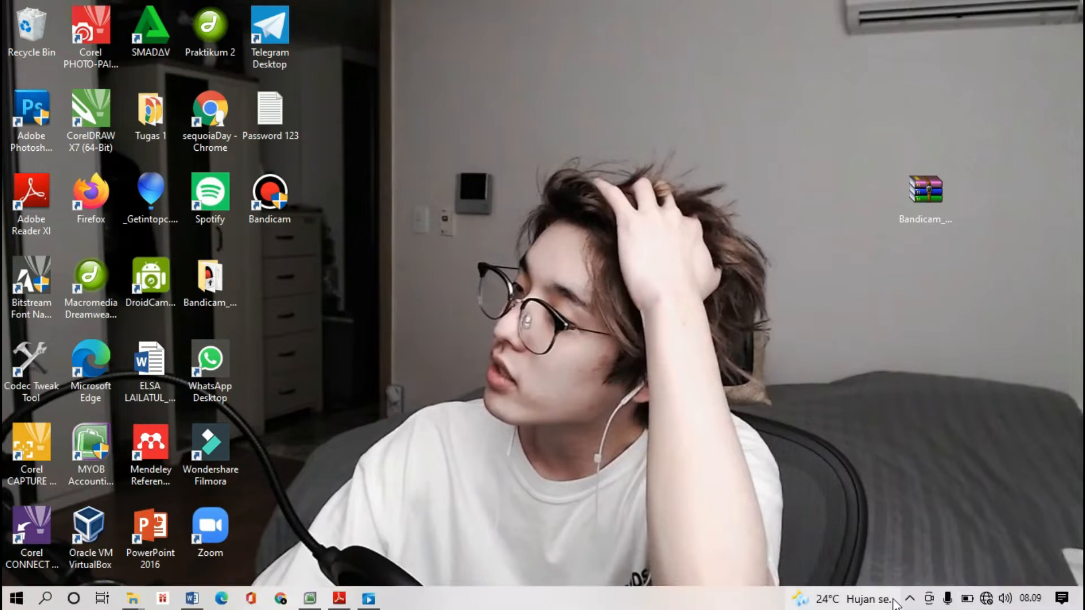
click(910, 597)
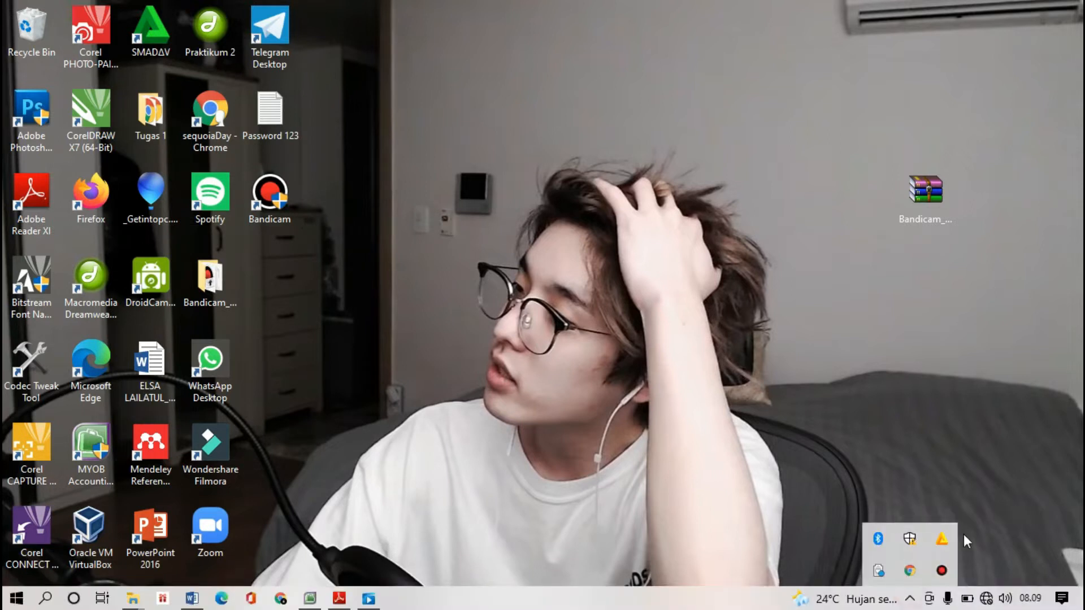
click(370, 485)
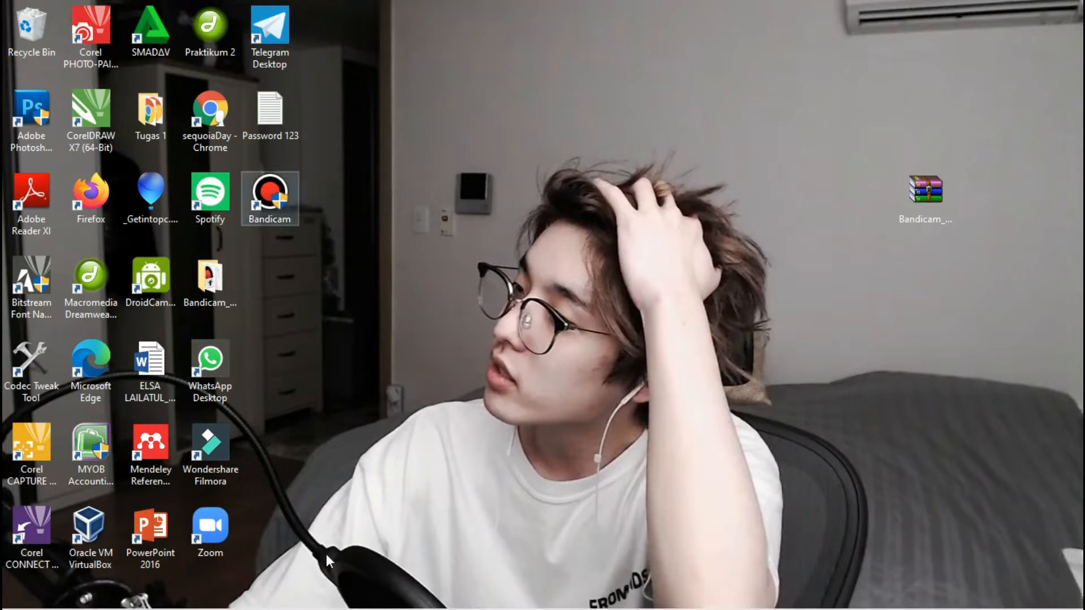
right_click(535, 175)
click(559, 220)
- Launch Bandicam as administrator and stop the current screen recording
double_click(286, 202)
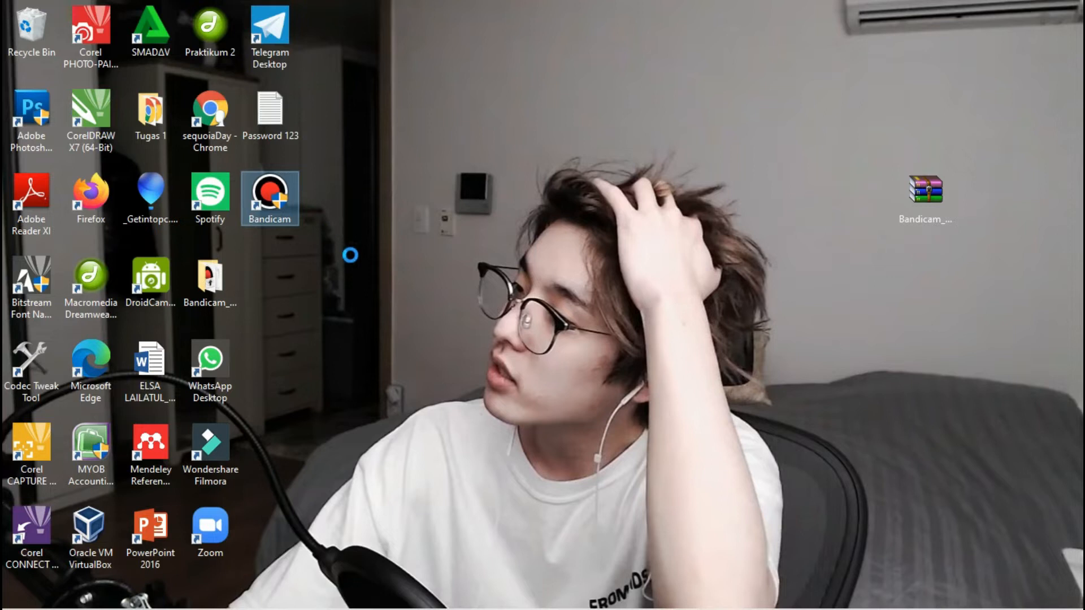
click(336, 249)
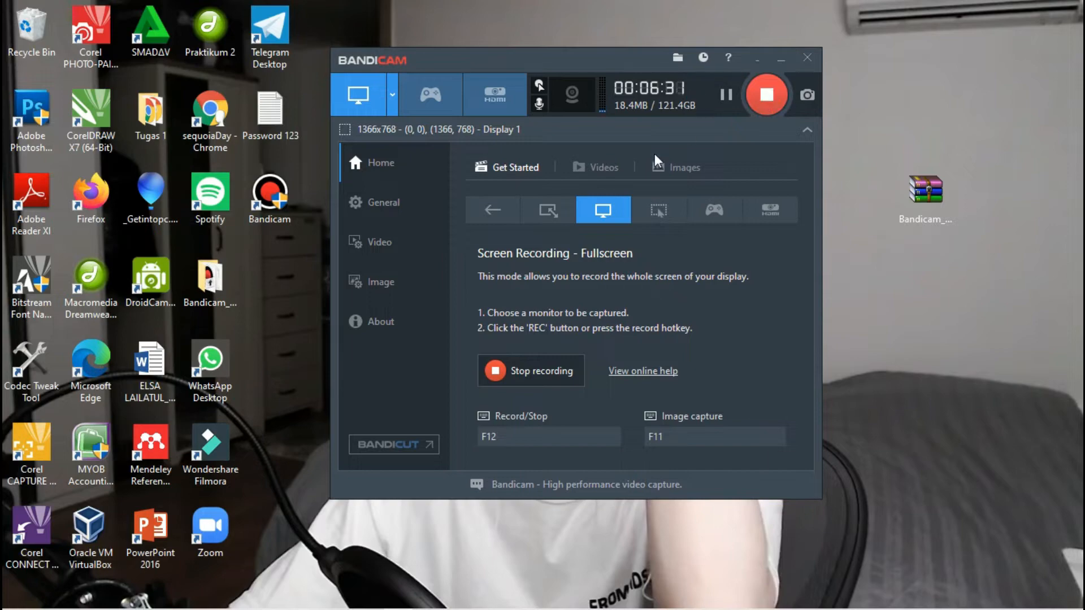
click(540, 375)
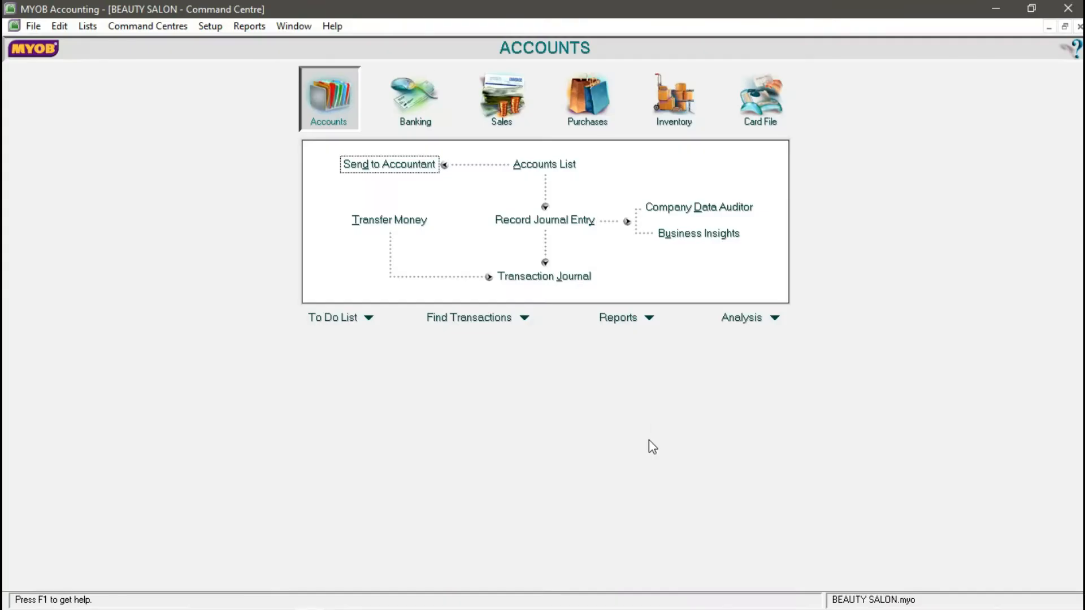
- Enter counted stock of 75 OIL - SERUM, 100 SHAMPO and 60 THERMAL - SPRAY
click(674, 120)
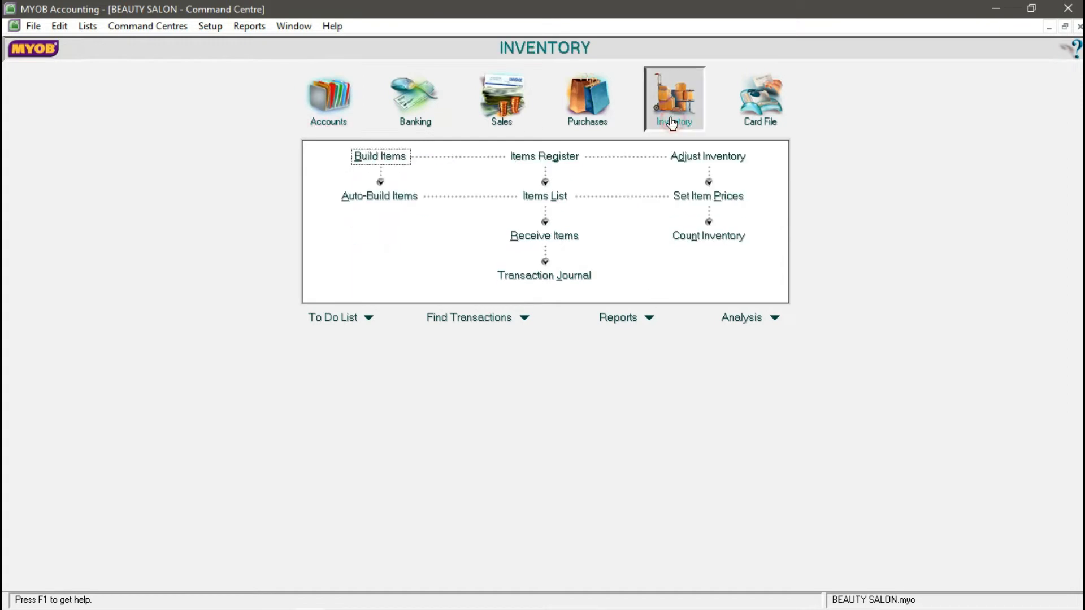
click(713, 238)
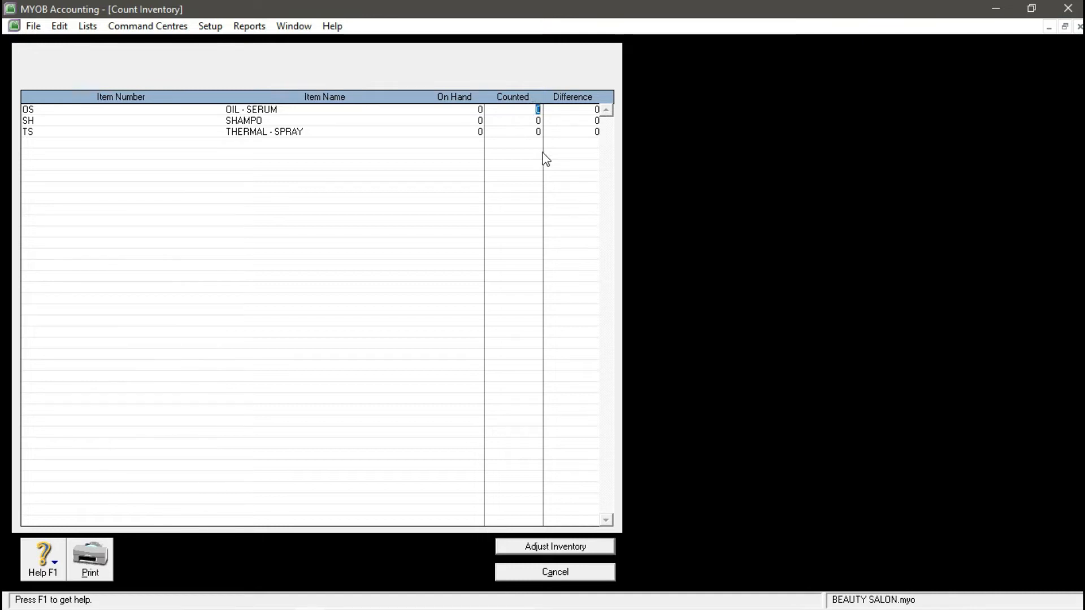
text(75)
key(Tab)
text(100)
key(Tab)
text(60)
key(Tab)
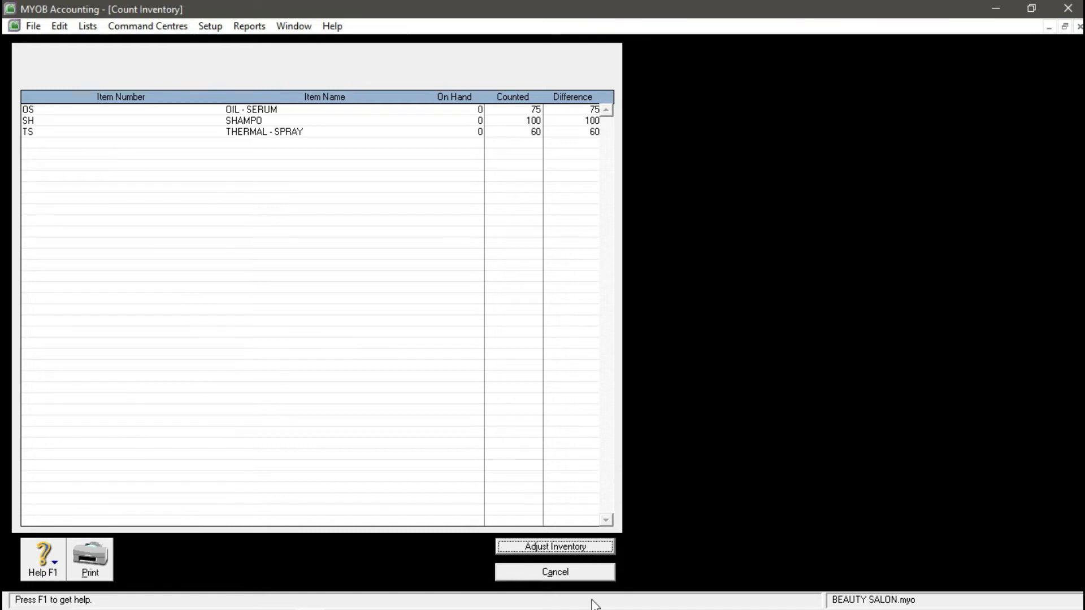
- Adjust inventory to the counts without a default account, as opening balances
click(598, 551)
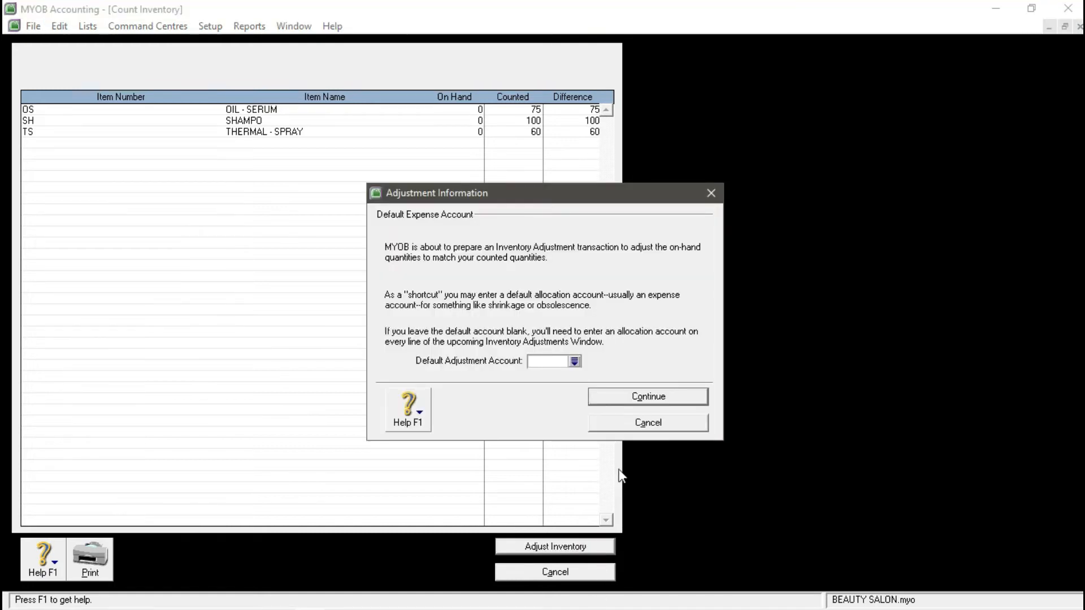
click(642, 398)
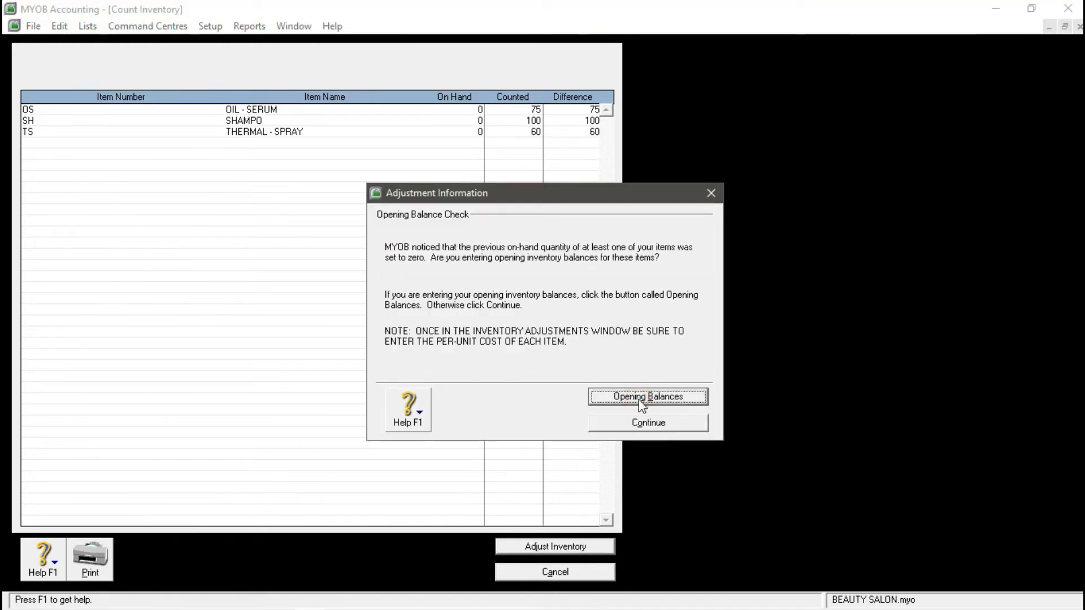
click(641, 397)
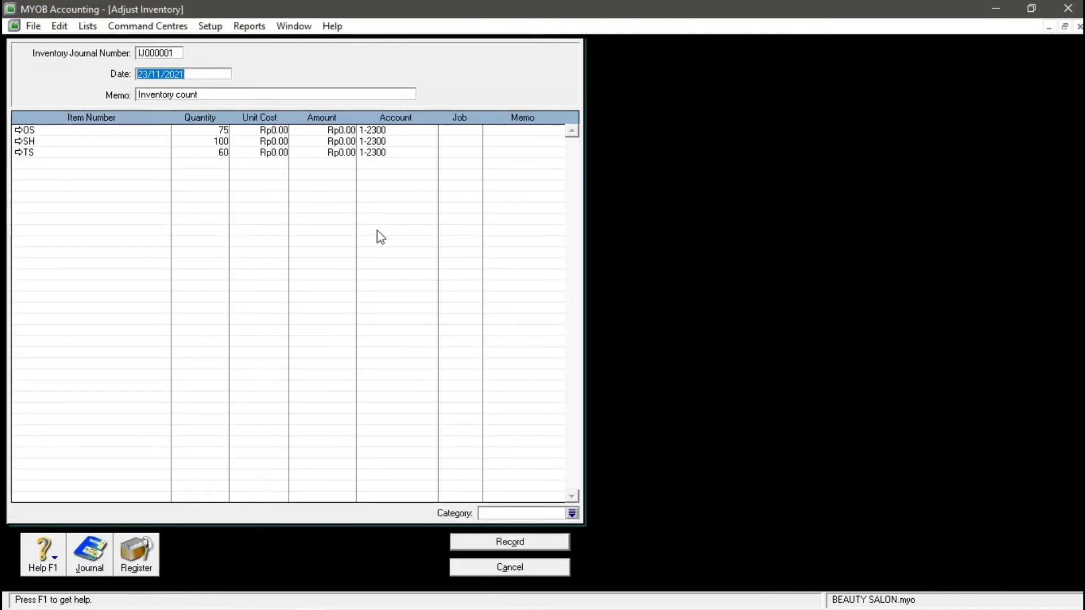
- Set journal number I-160001, date 01/01/2016 and memo 'INVENTORY OPENING BALANCE'
click(165, 50)
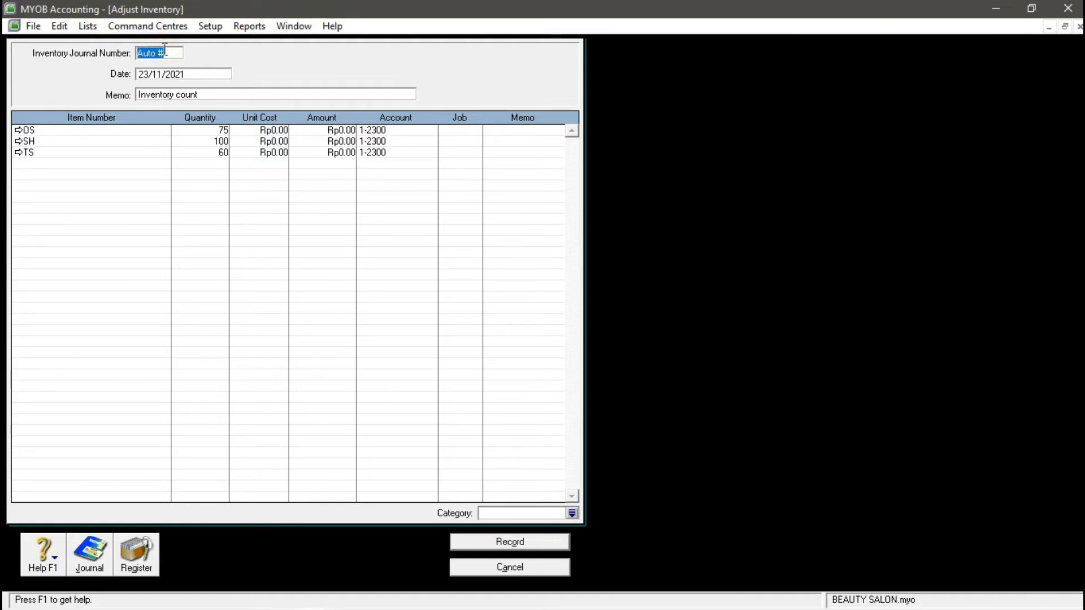
text(I-160001)
key(Tab)
text(01/01/20)
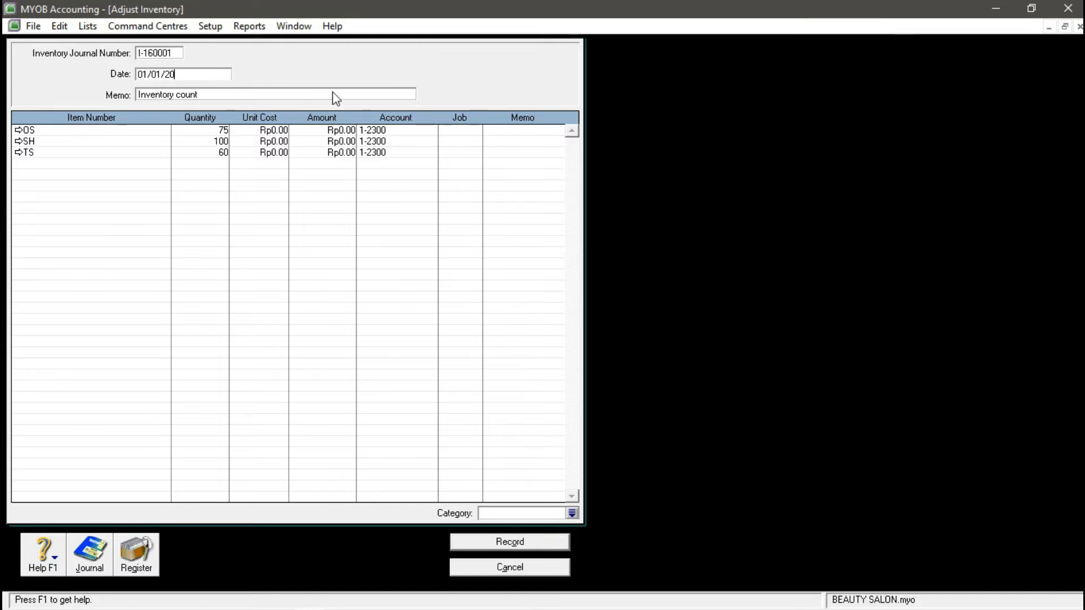
text(16)
key(Tab)
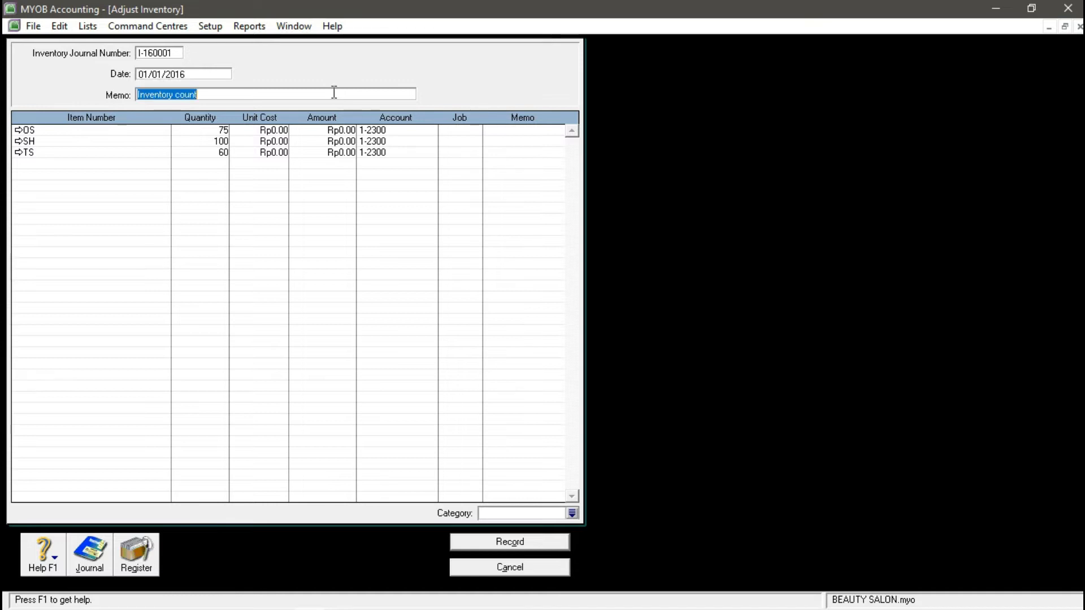
text(INVENTORY)
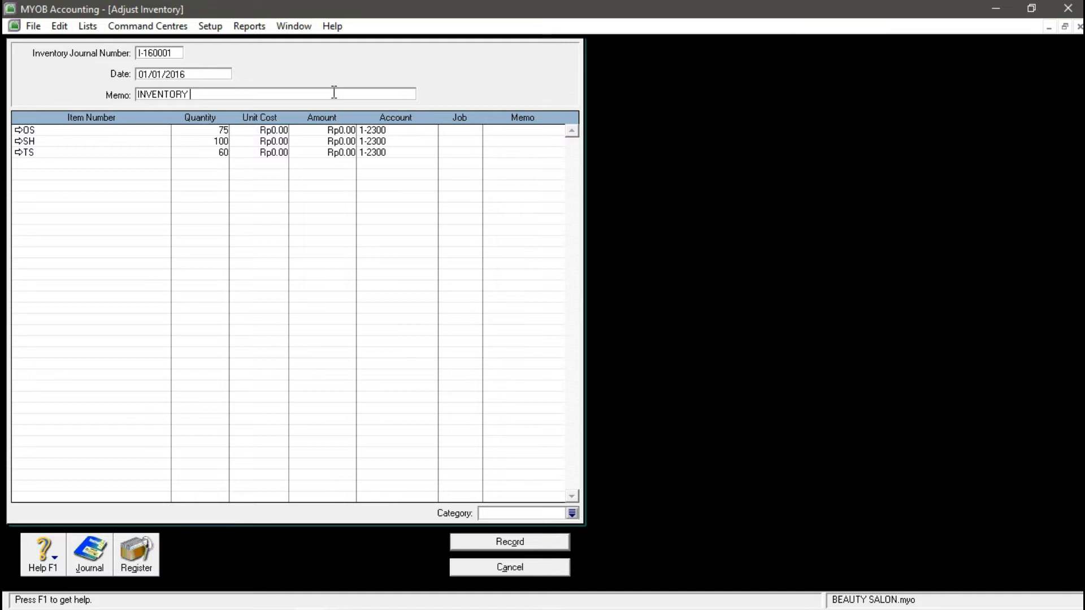
text( OPENING BALANCE)
key(Tab)
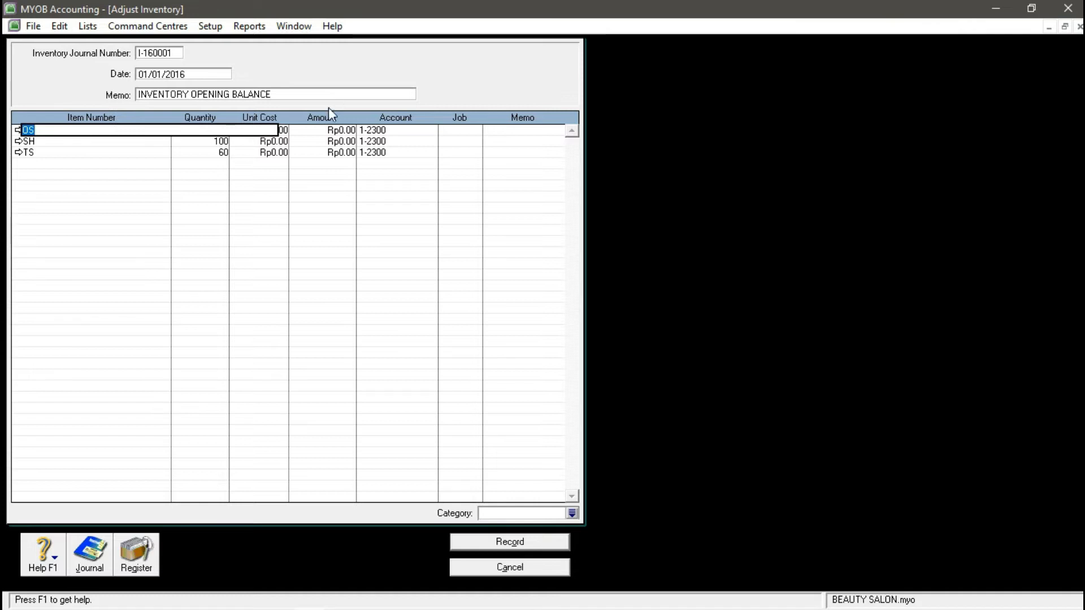
- Enter unit costs 500,000 for DS, 120,000 for SH and 250,000 for TS
click(283, 131)
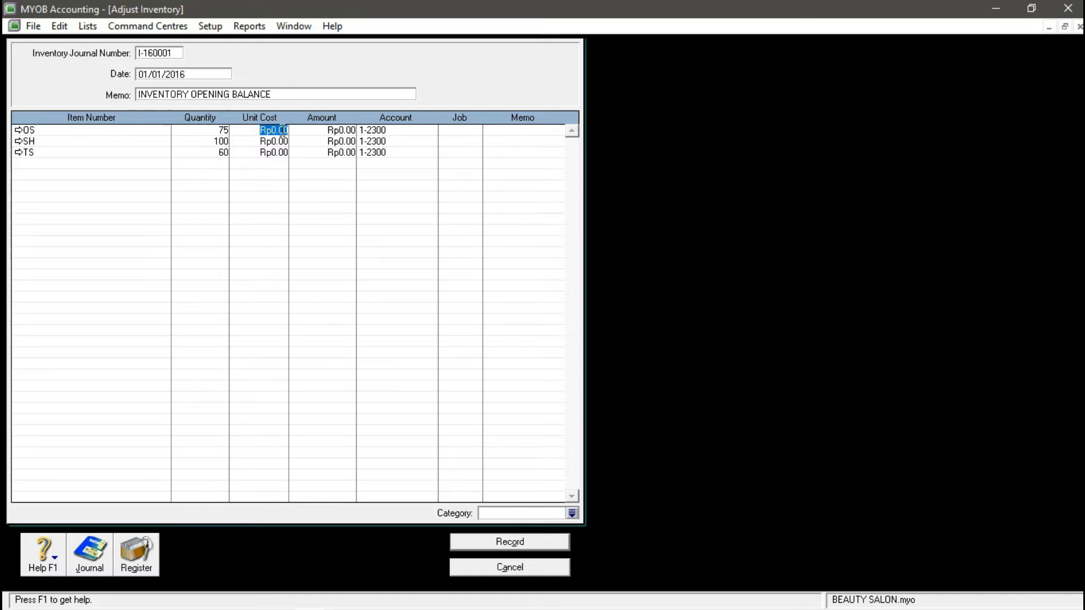
text(500000)
key(Return)
key(Down)
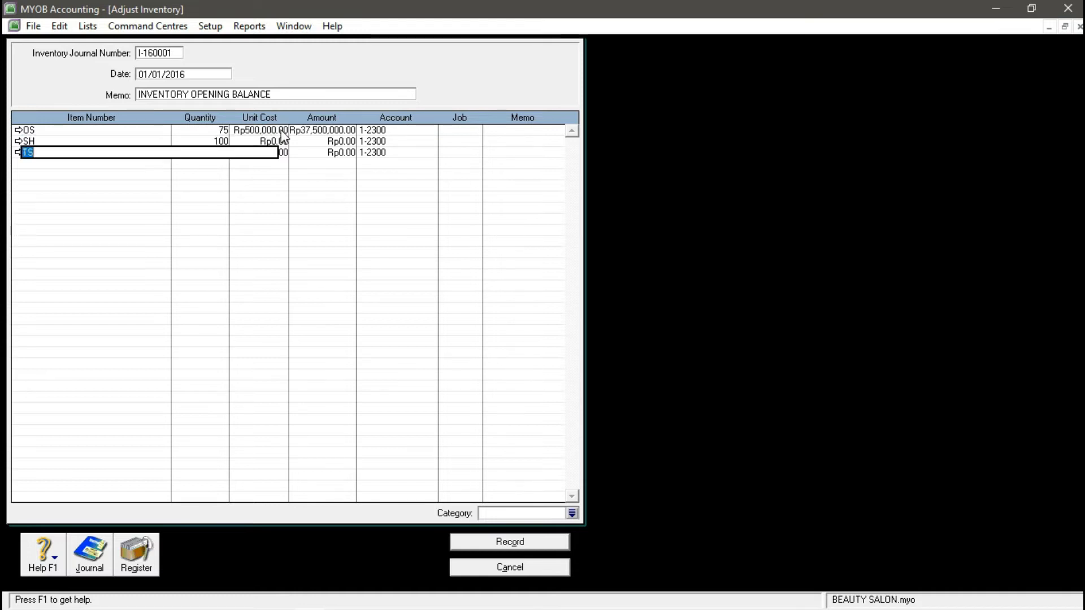
click(277, 141)
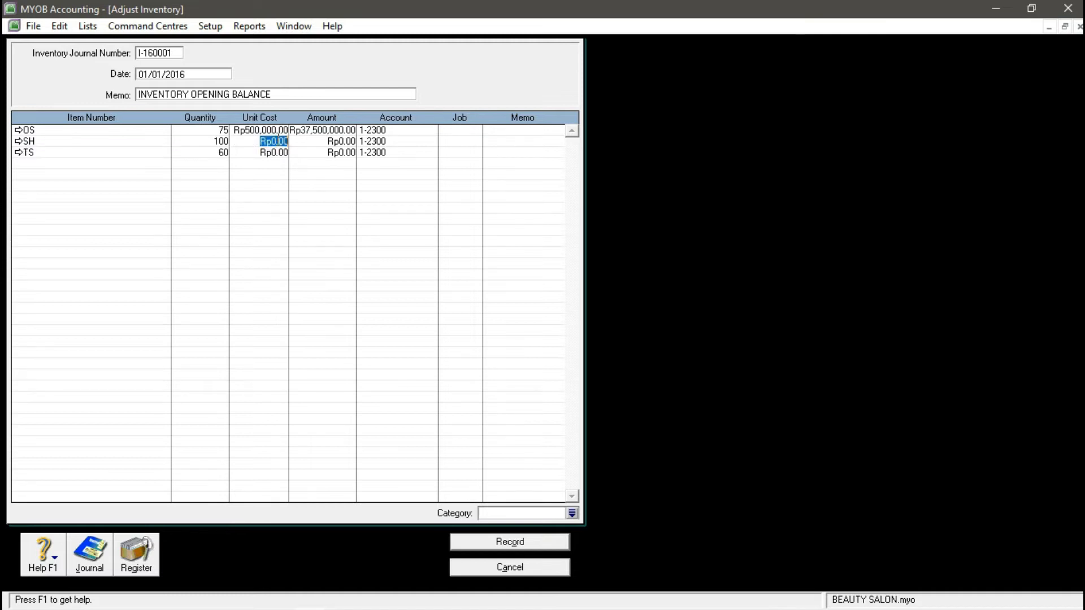
text(120,000)
key(Return)
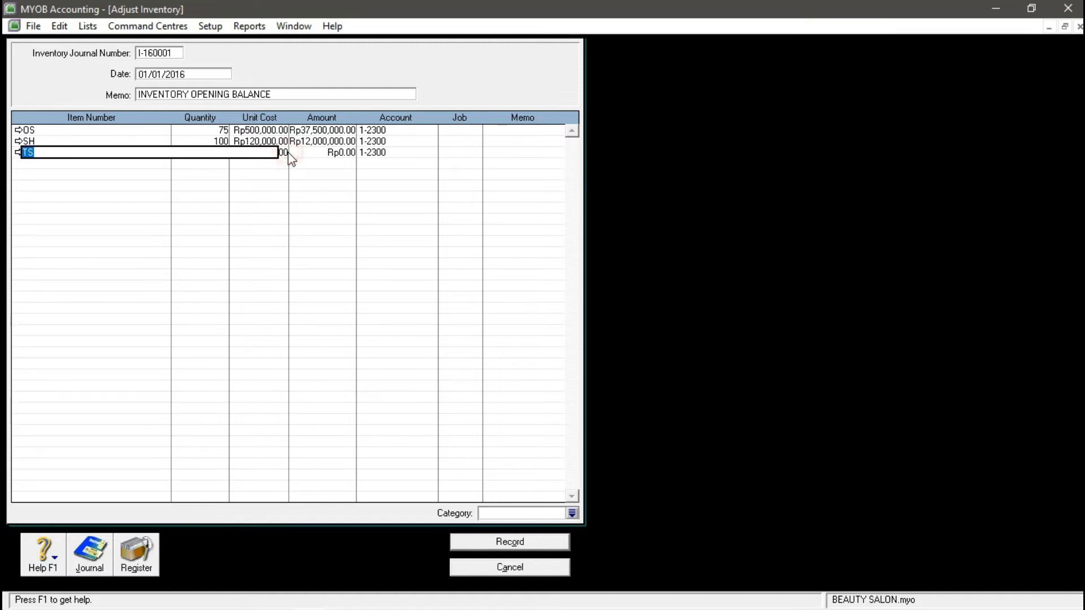
click(284, 153)
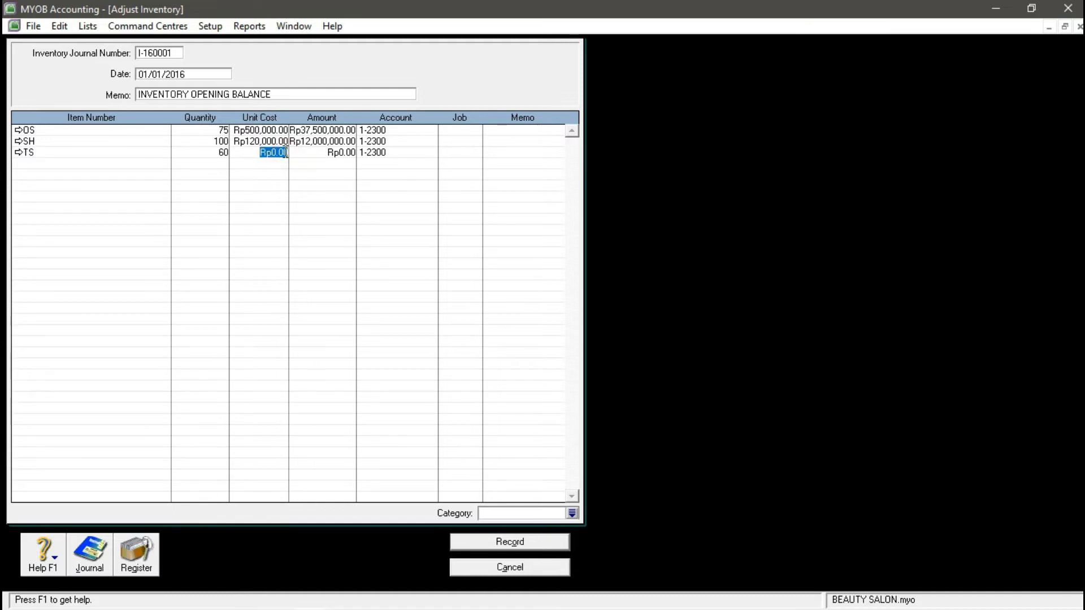
text(250000)
key(Return)
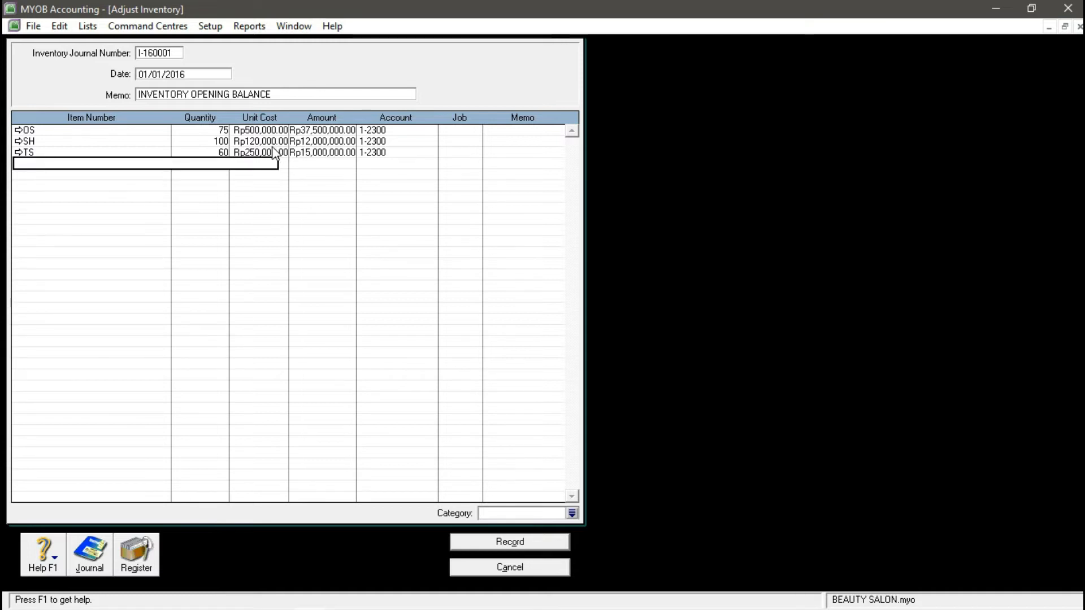
click(271, 151)
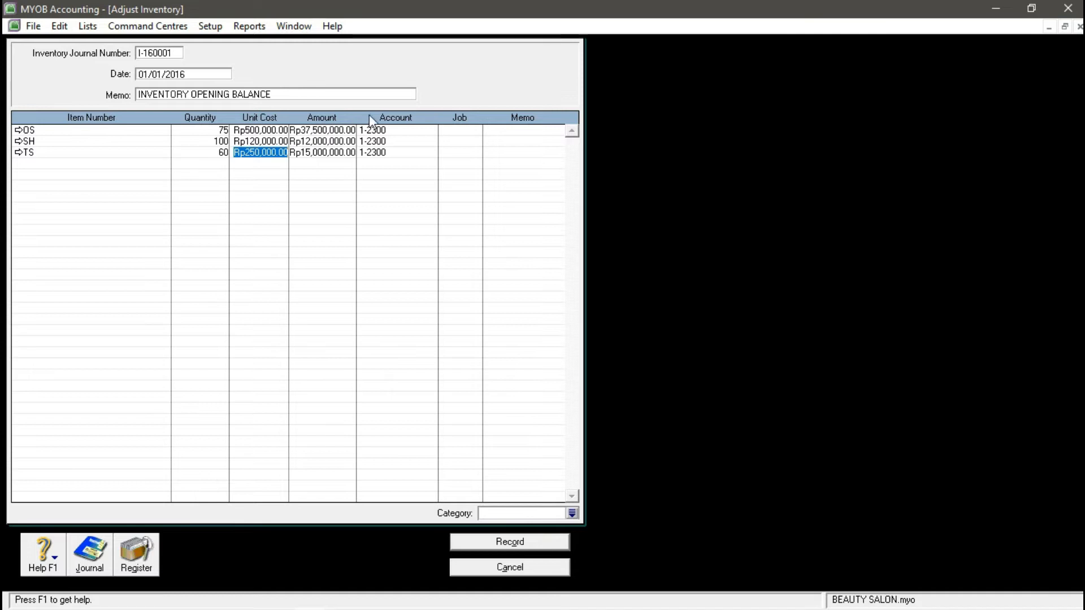
click(259, 131)
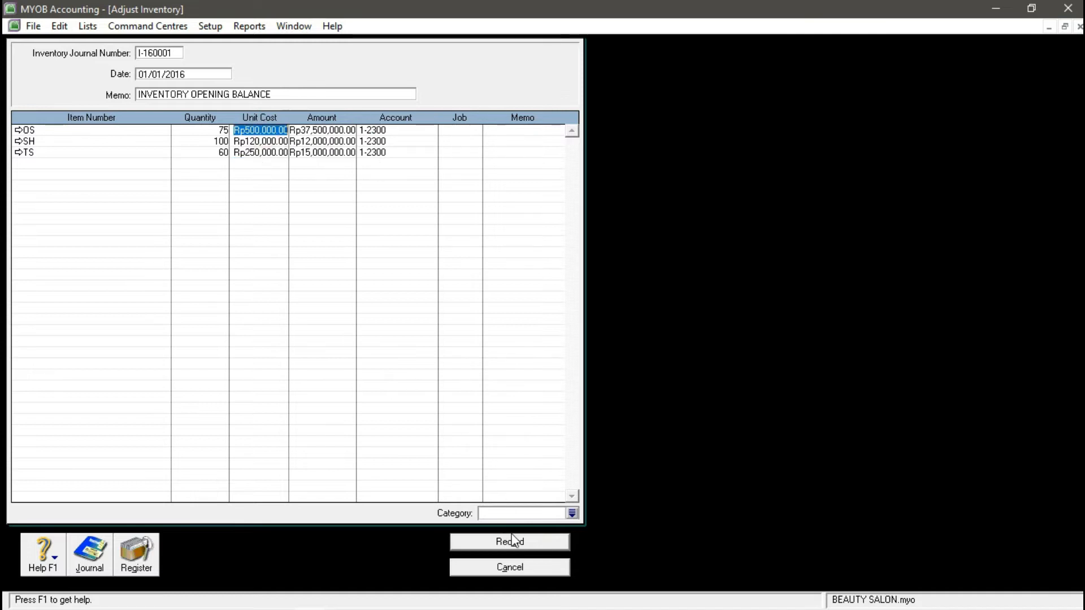
- Apply category BJR and record the adjustment without job numbers
click(571, 513)
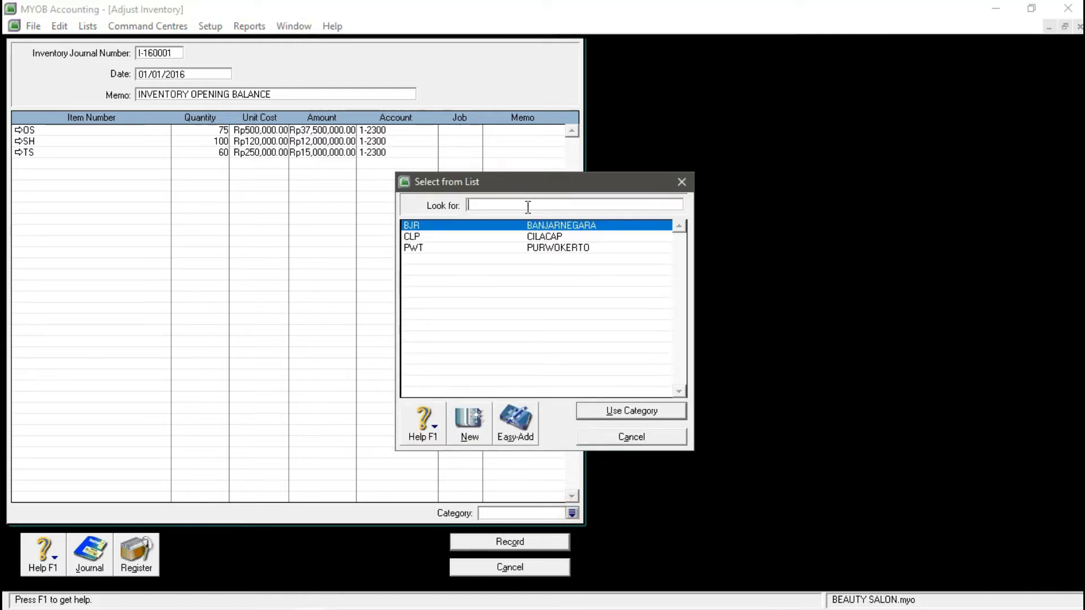
click(627, 411)
click(521, 541)
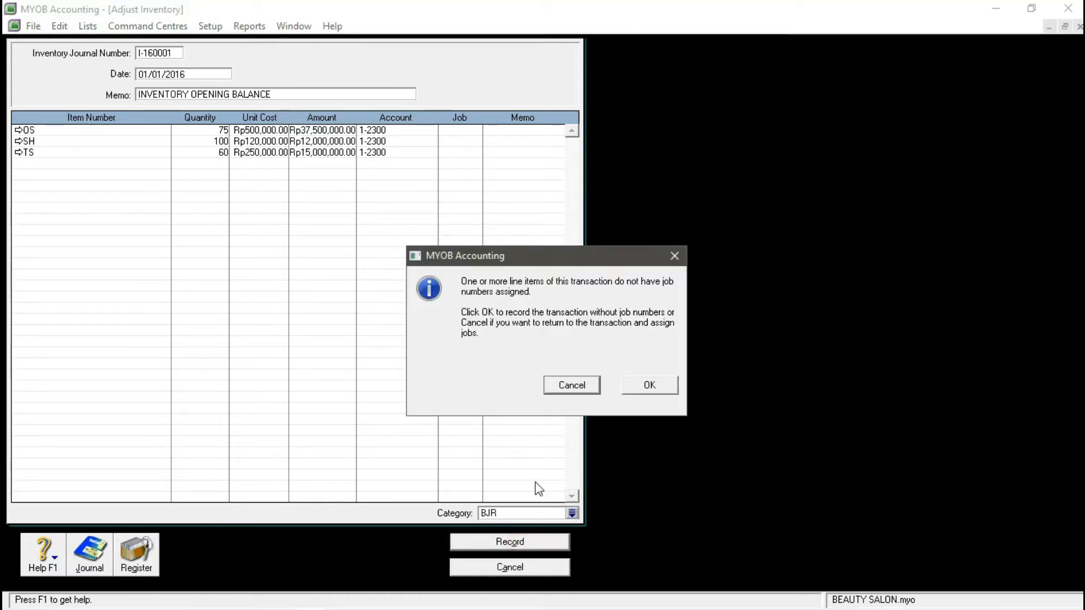
click(657, 392)
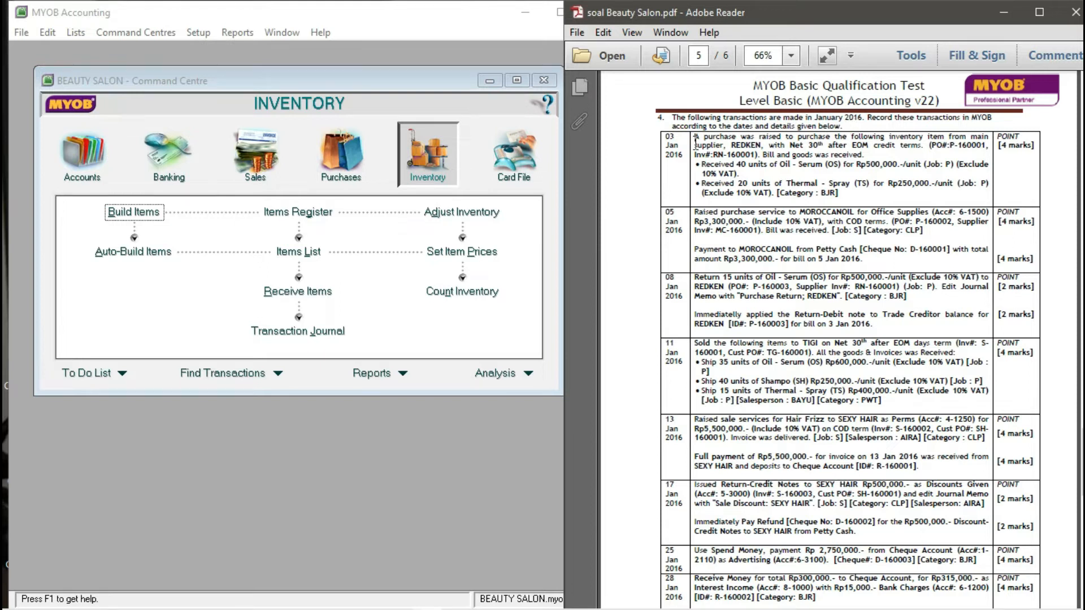
- Check the first REDKEN transaction in the PDF and start a new purchase bill
drag(666, 151, 677, 166)
click(678, 166)
drag(731, 147, 763, 150)
key(ctrl+c)
click(355, 164)
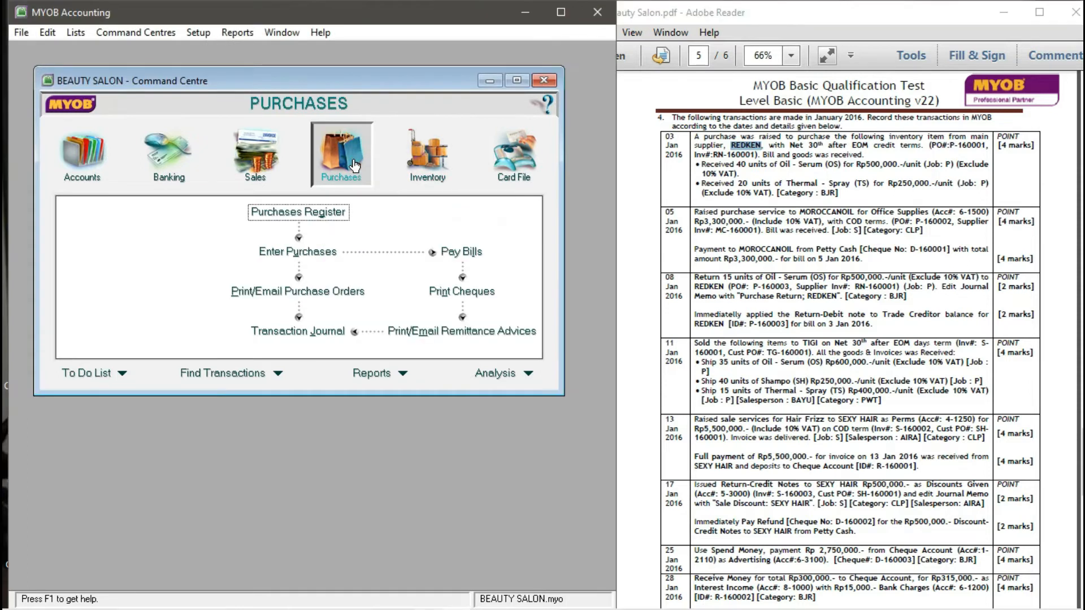
click(324, 258)
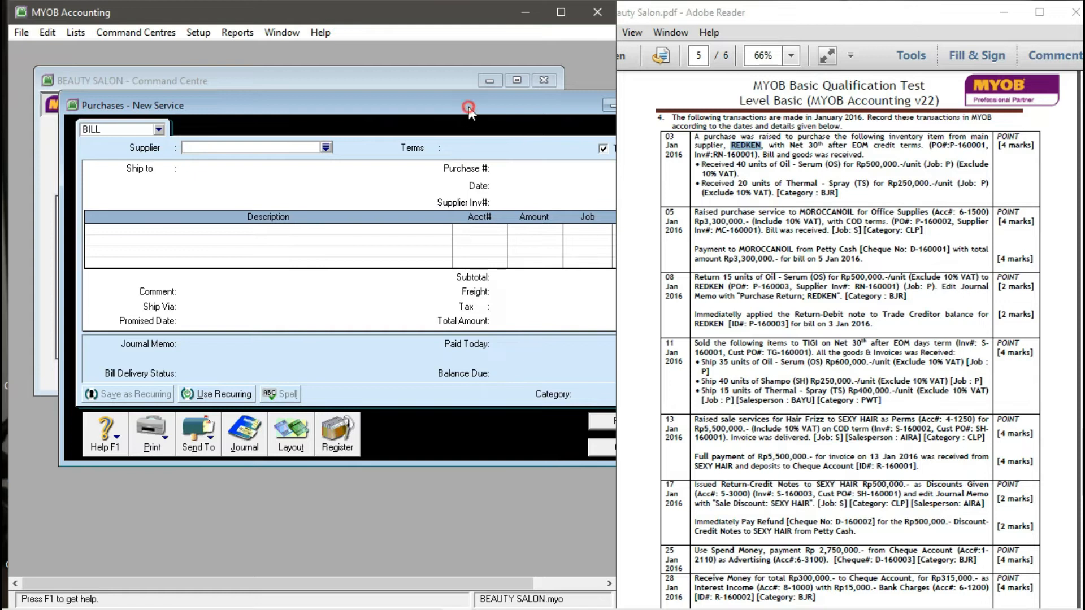
- Arrange the bill beside the PDF and choose REDKEN as the supplier
drag(469, 106, 447, 105)
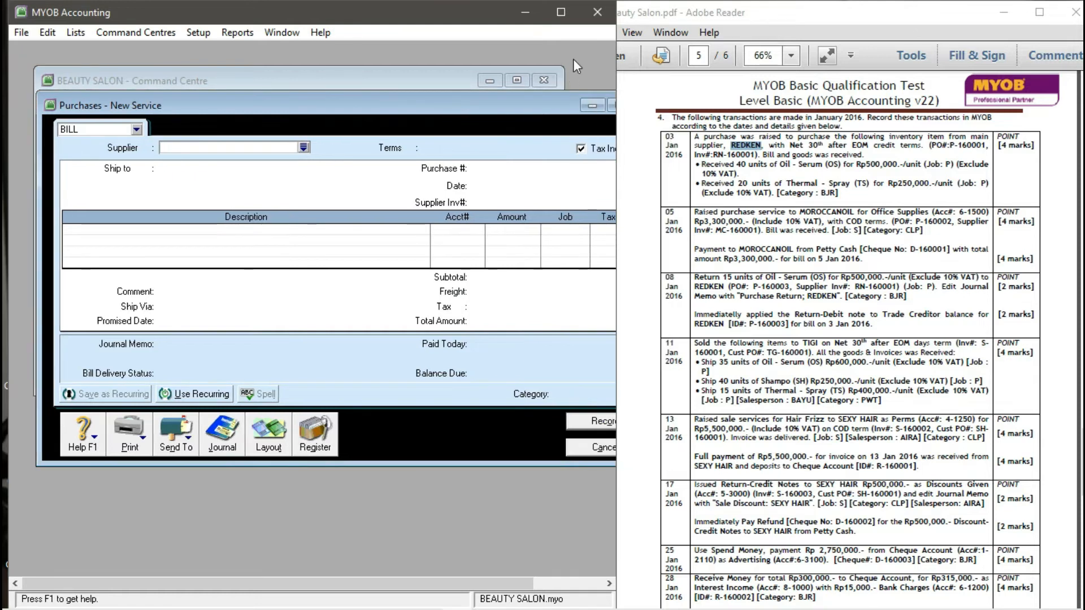
drag(617, 266, 657, 275)
drag(544, 105, 530, 107)
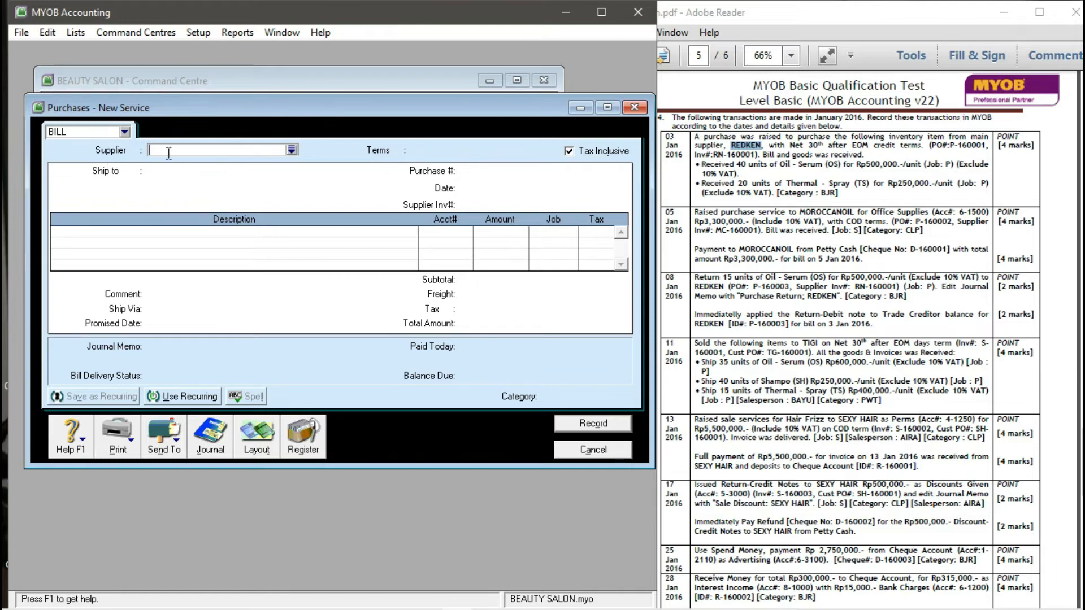
click(292, 150)
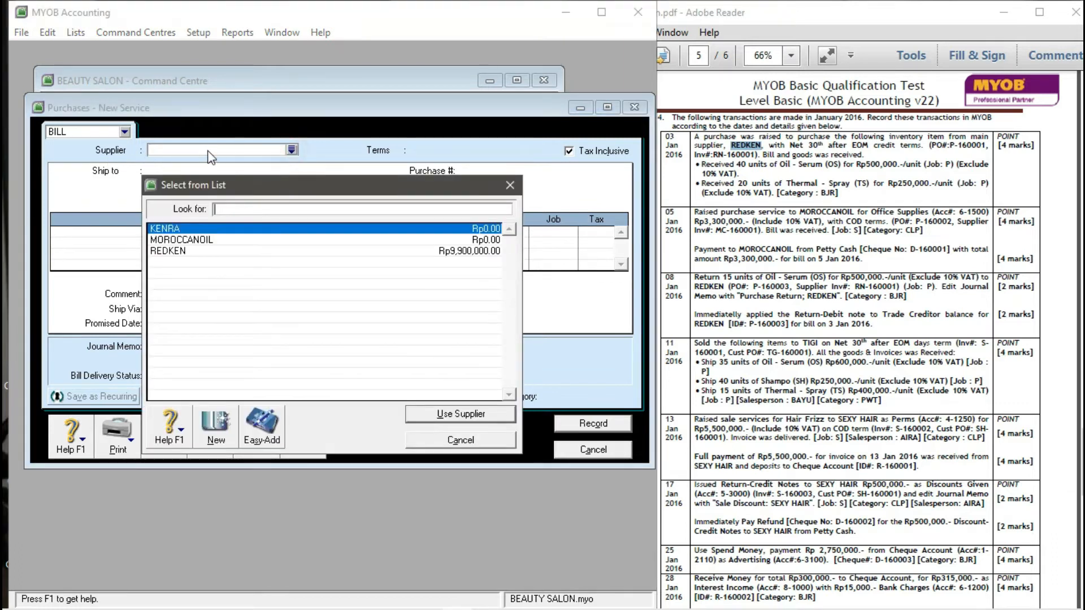
key(ctrl+v)
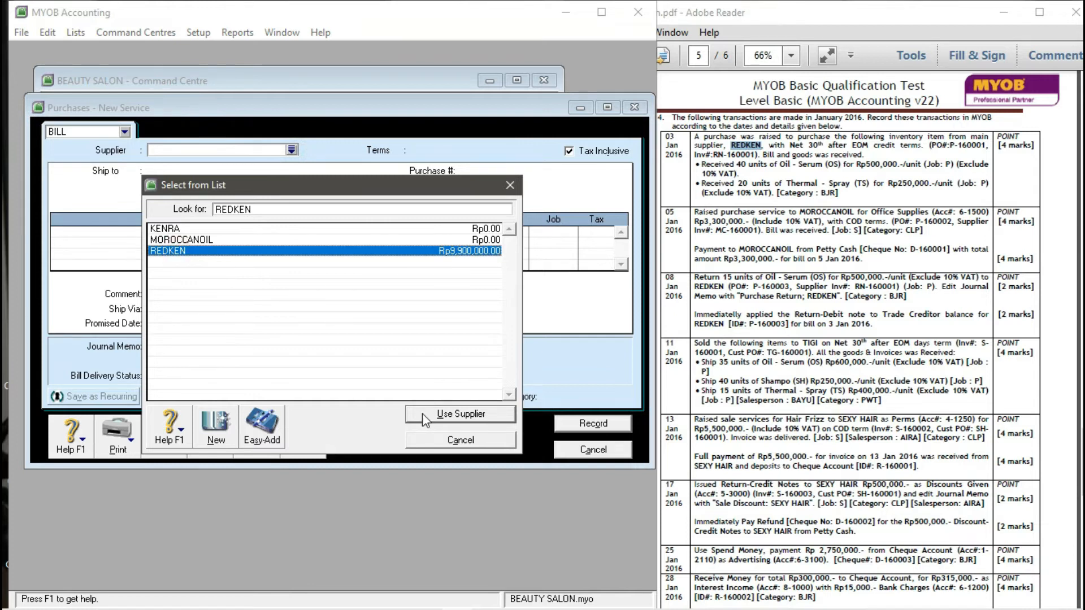
click(446, 414)
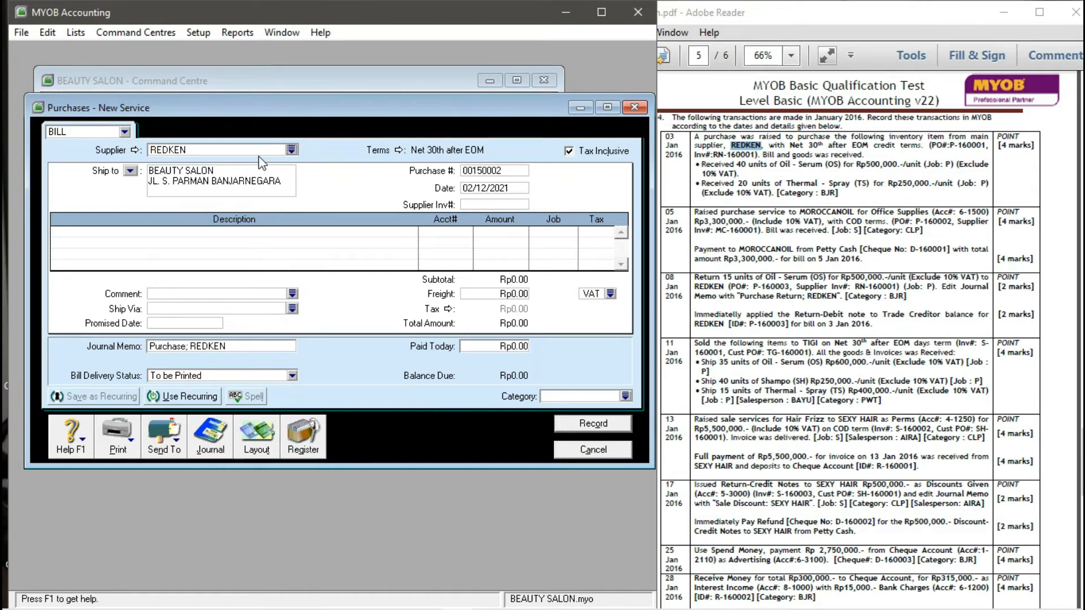
click(291, 150)
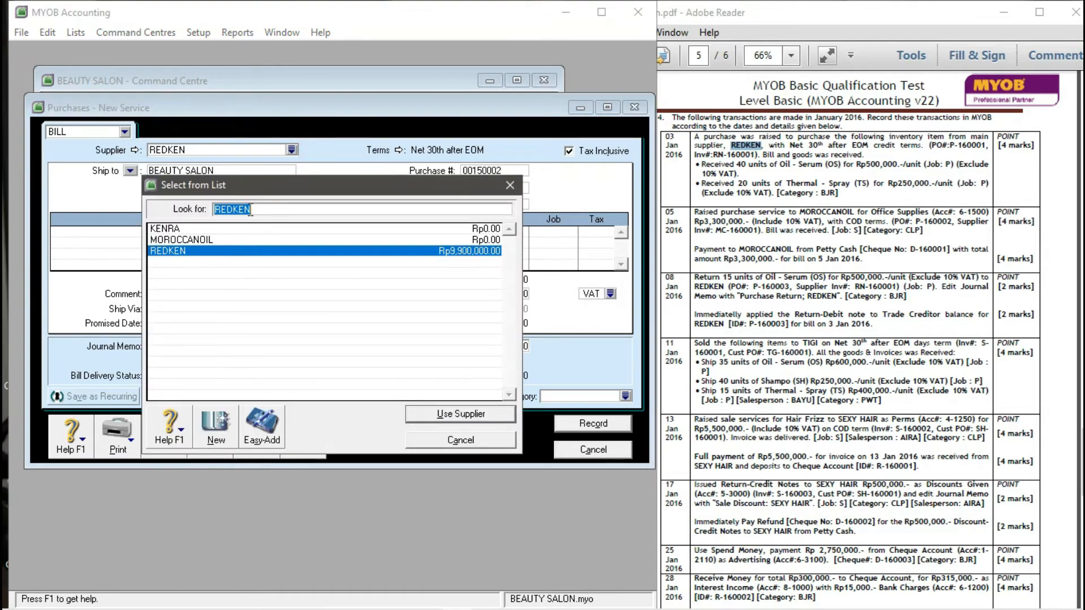
click(182, 252)
click(432, 418)
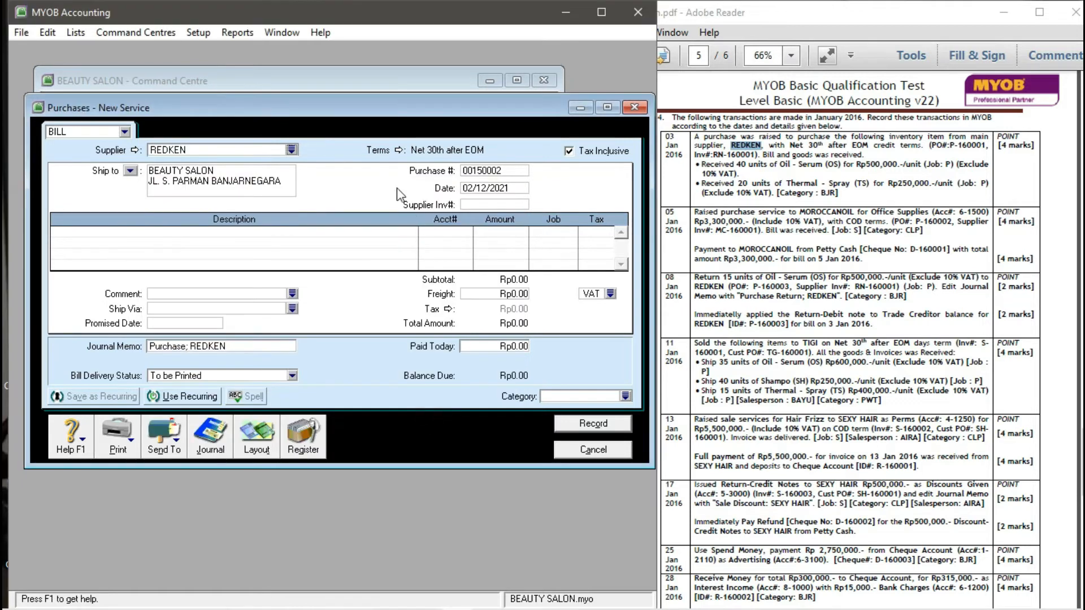
- Check the credit terms and tax note in the PDF, then make the bill tax-exclusive
drag(790, 145, 871, 152)
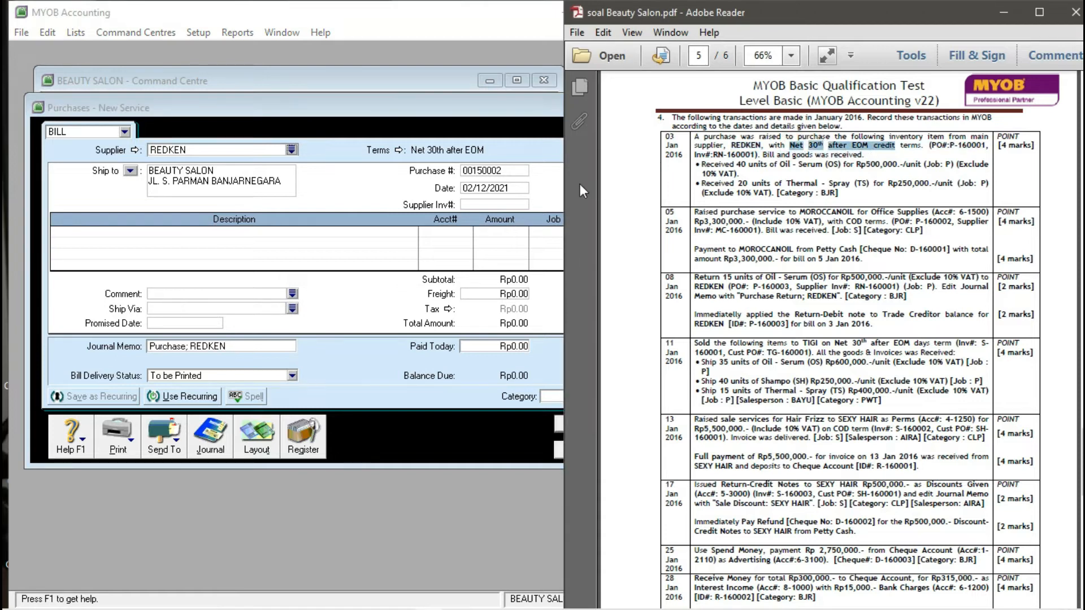
click(526, 151)
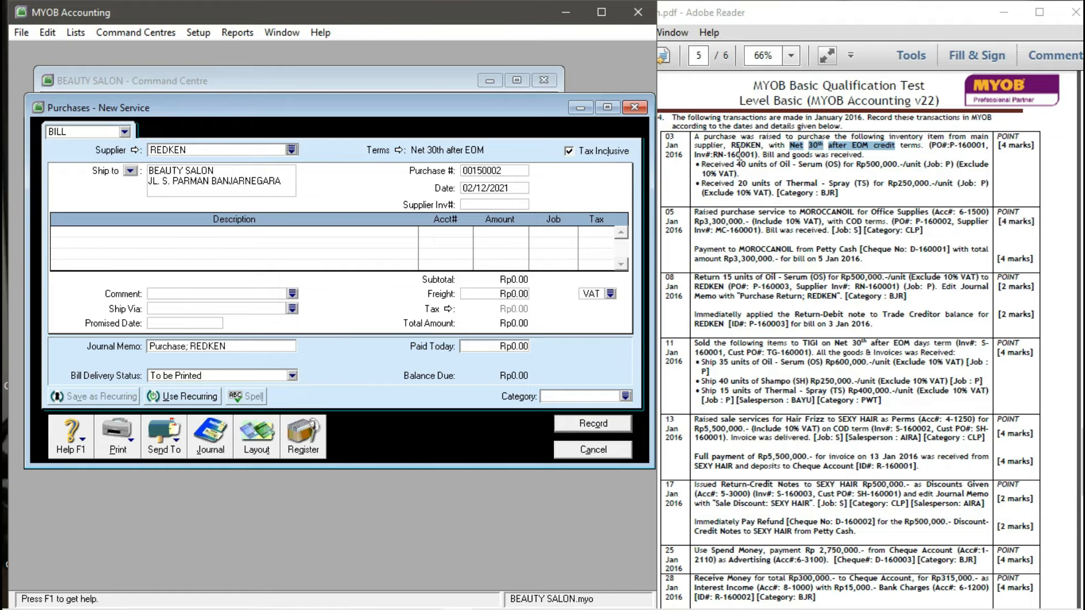
click(963, 164)
drag(963, 164, 989, 184)
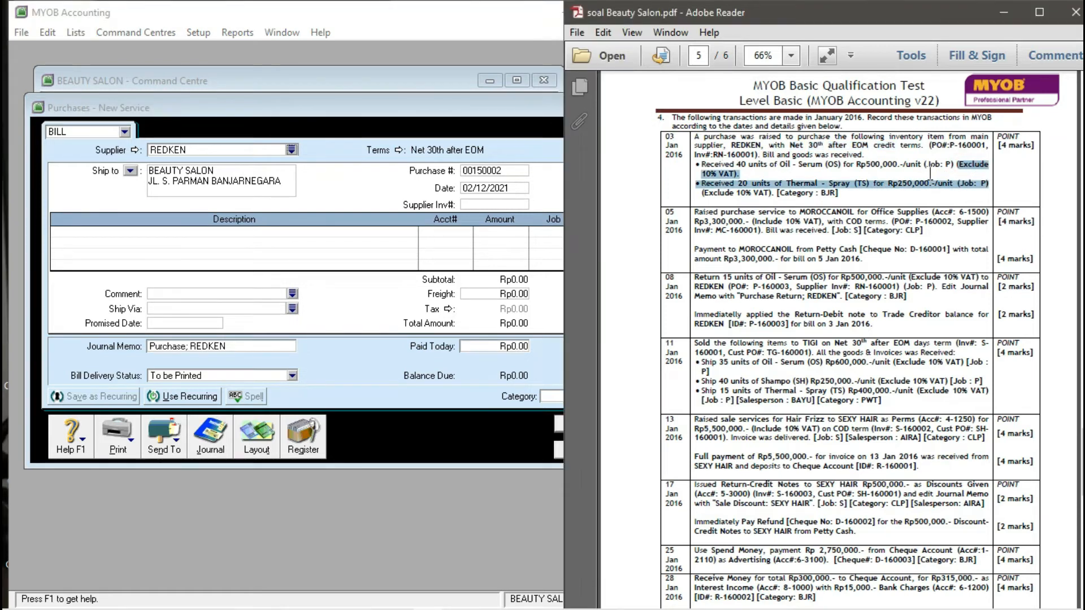
click(541, 152)
click(569, 151)
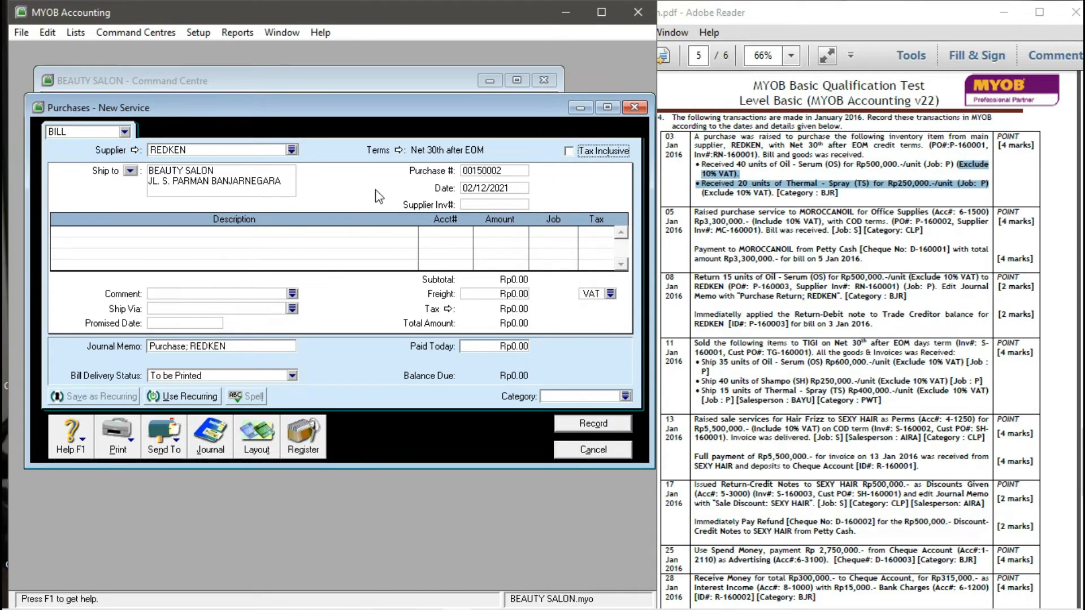
- Enter purchase number P-160001, date 3/01/2016 and supplier invoice RN-16001
click(501, 167)
text(P-160001)
click(495, 188)
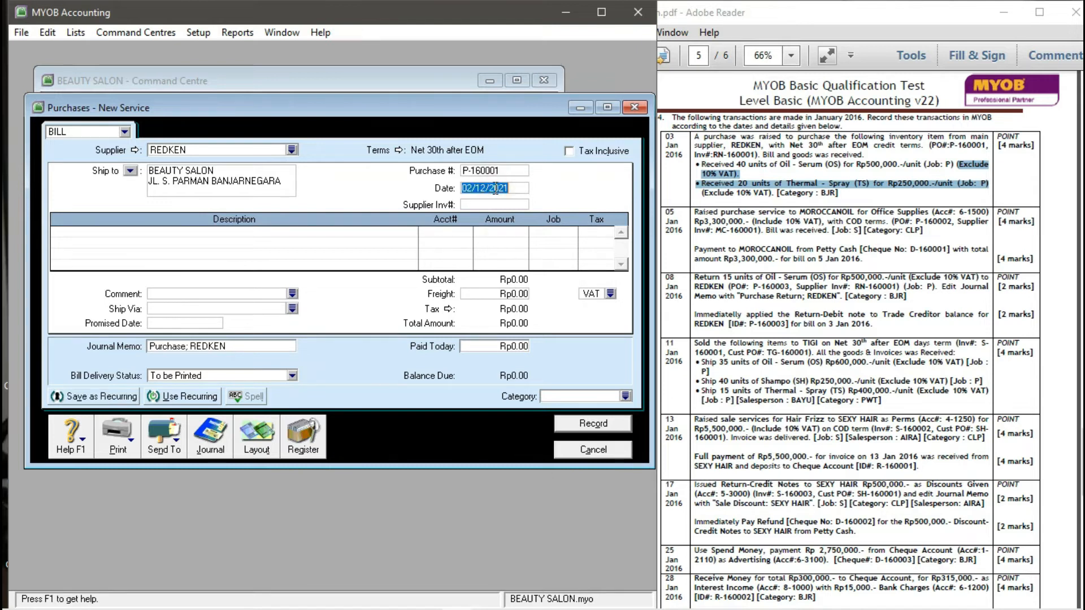
text(3/01/2016)
key(Tab)
text(RN-)
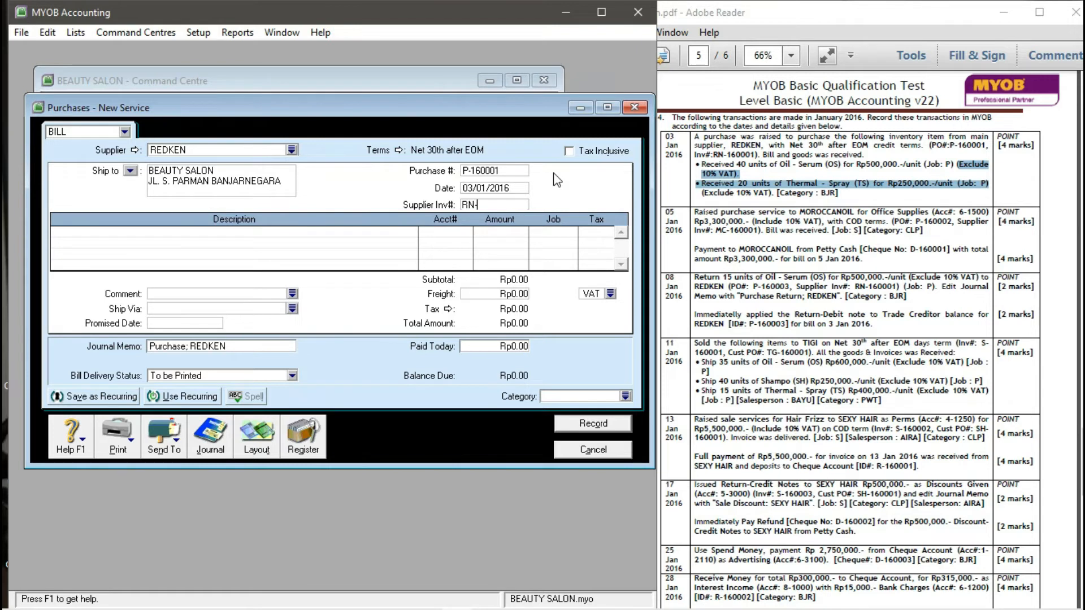
text(16001)
key(Tab)
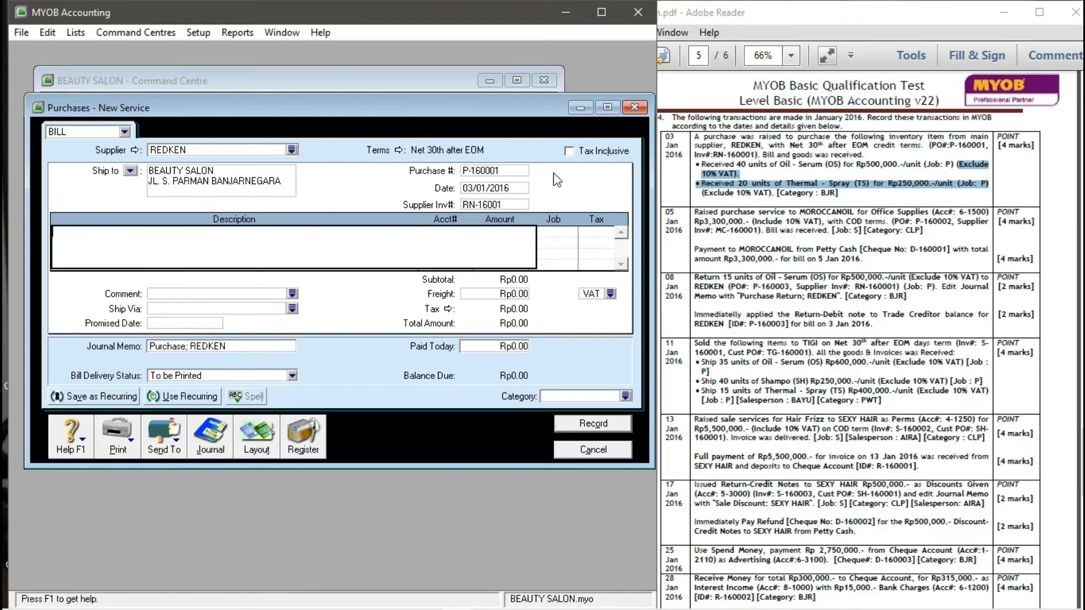
click(704, 166)
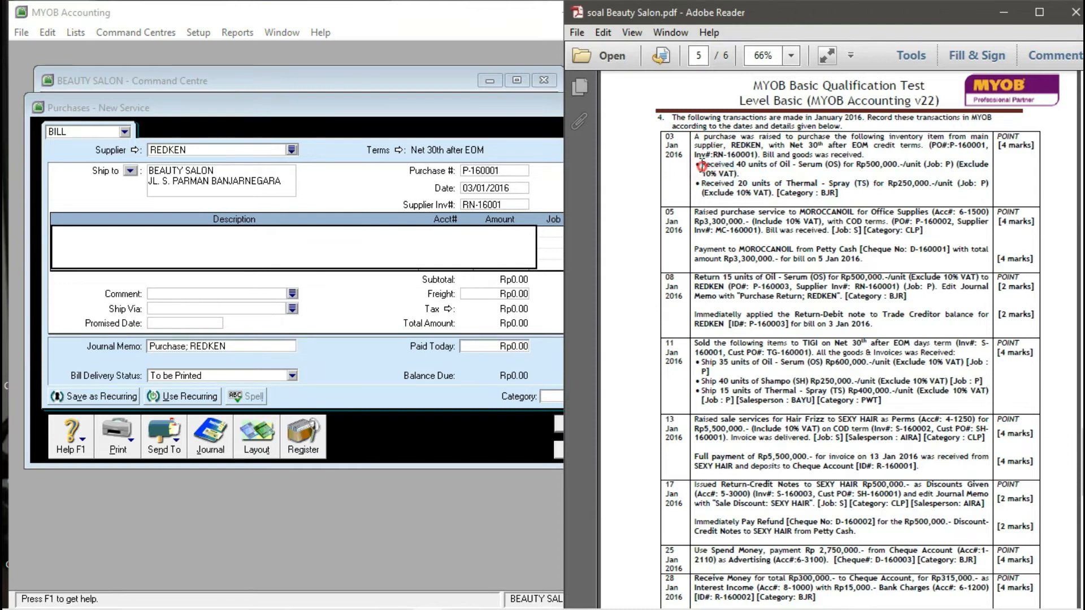
click(351, 226)
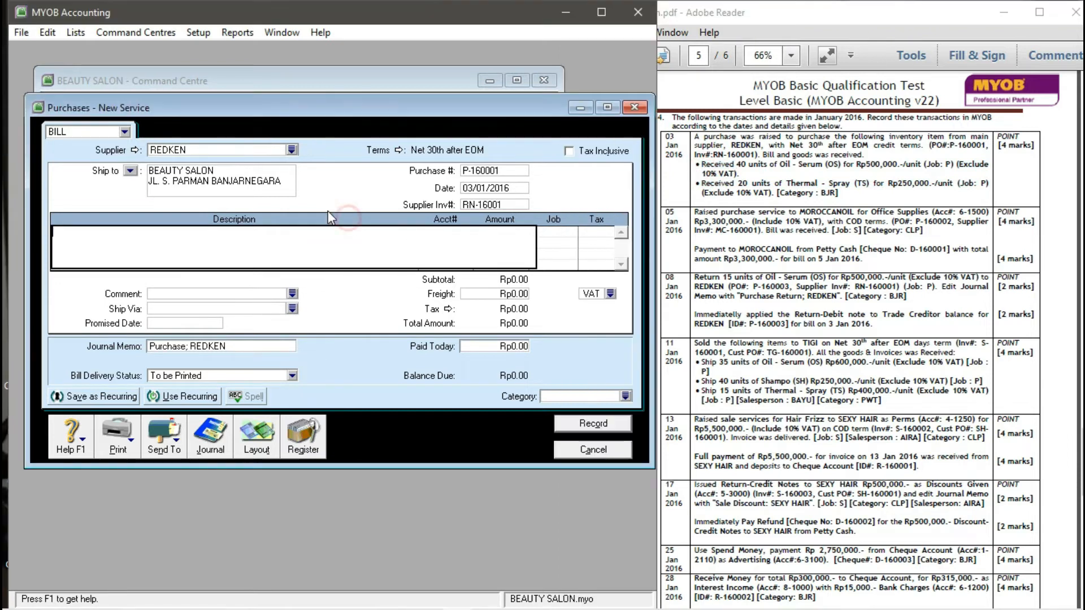
- Switch the bill to Item layout and add 40 OS (OIL - SERUM) at 500,000
click(260, 444)
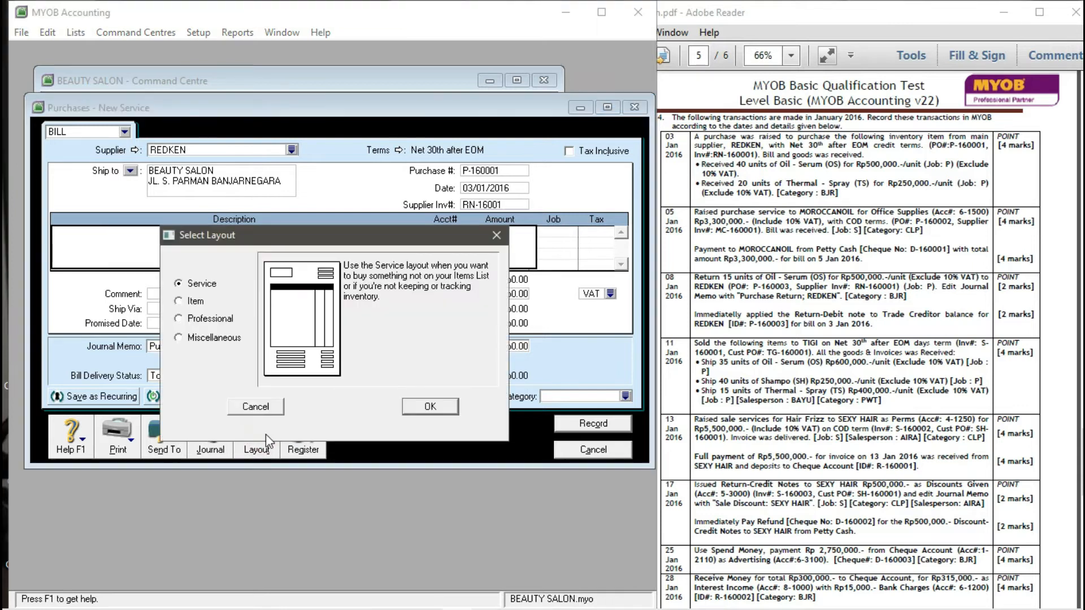
click(180, 303)
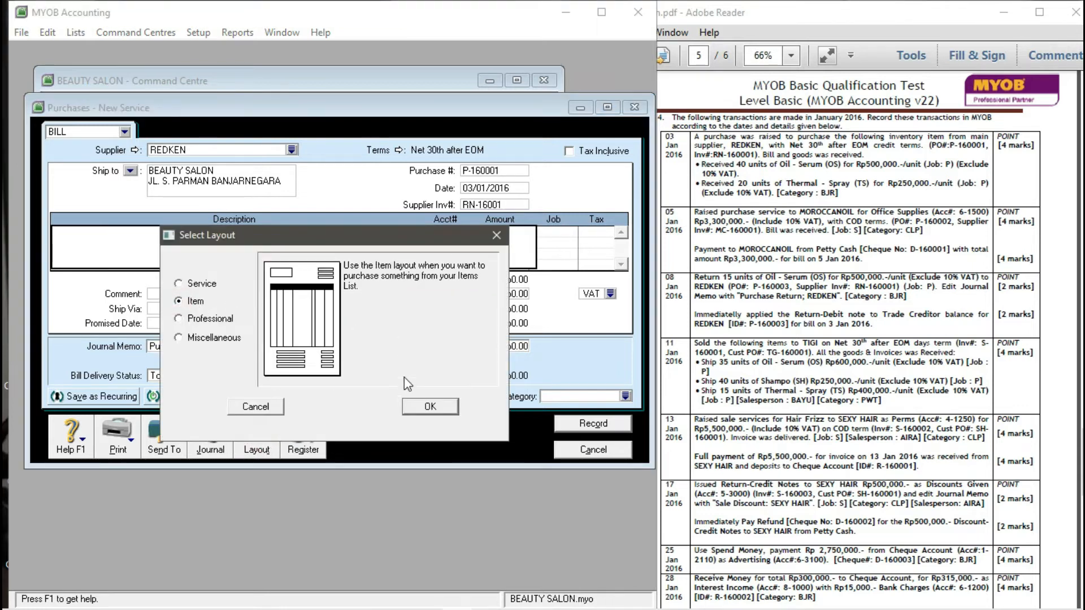
click(417, 406)
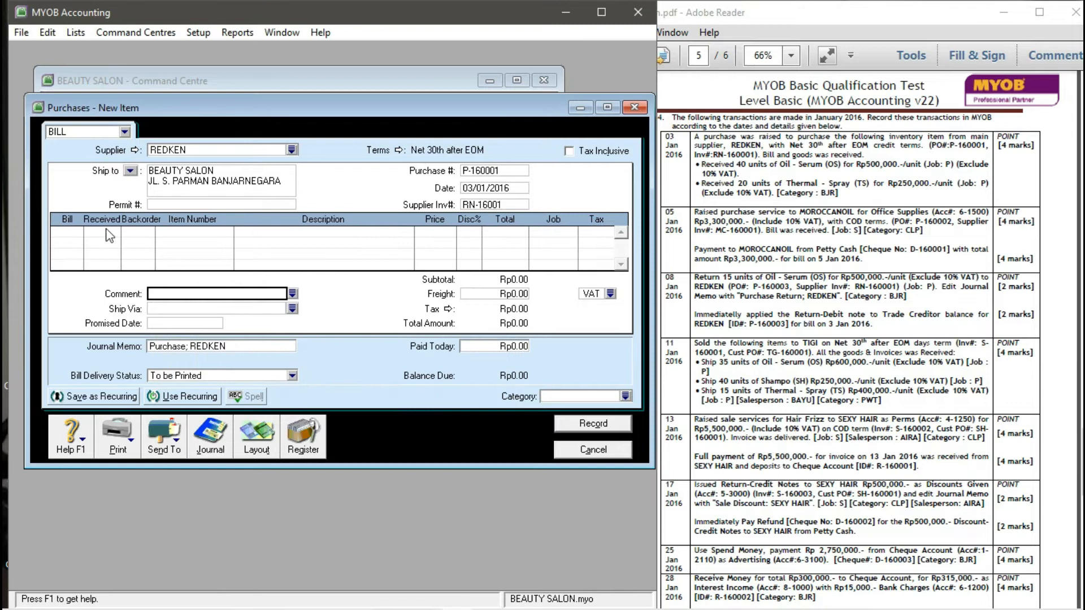
click(77, 232)
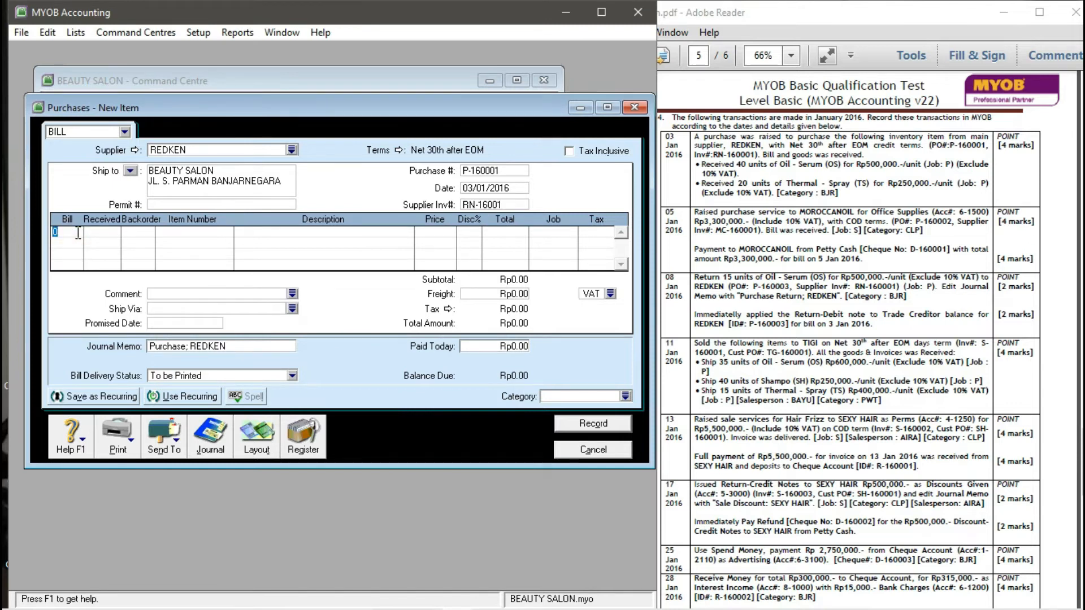
text(40)
key(Tab)
key(Tab)
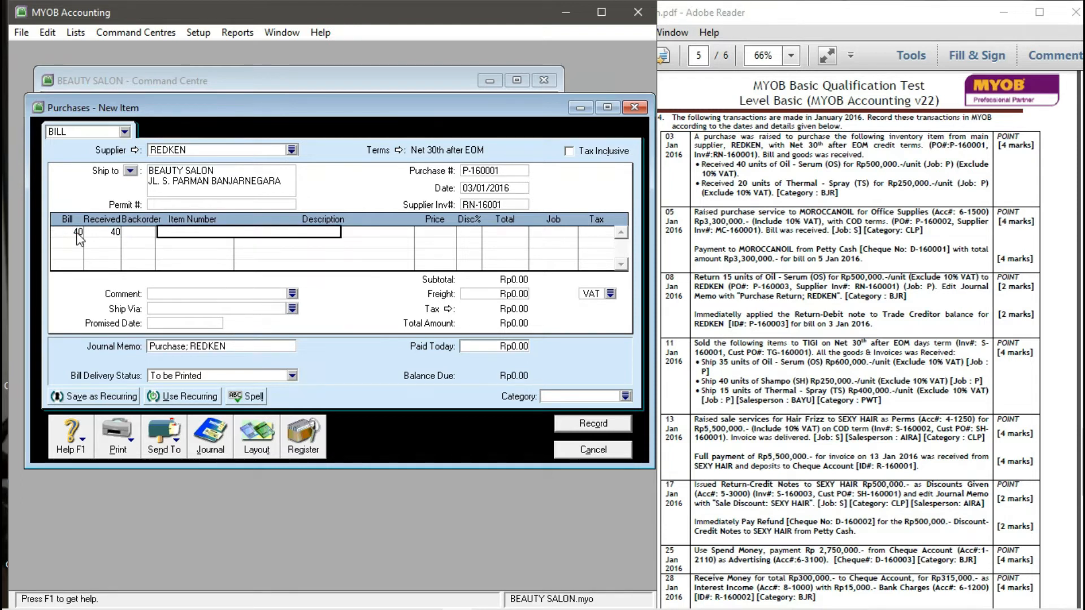
text(OS)
key(Tab)
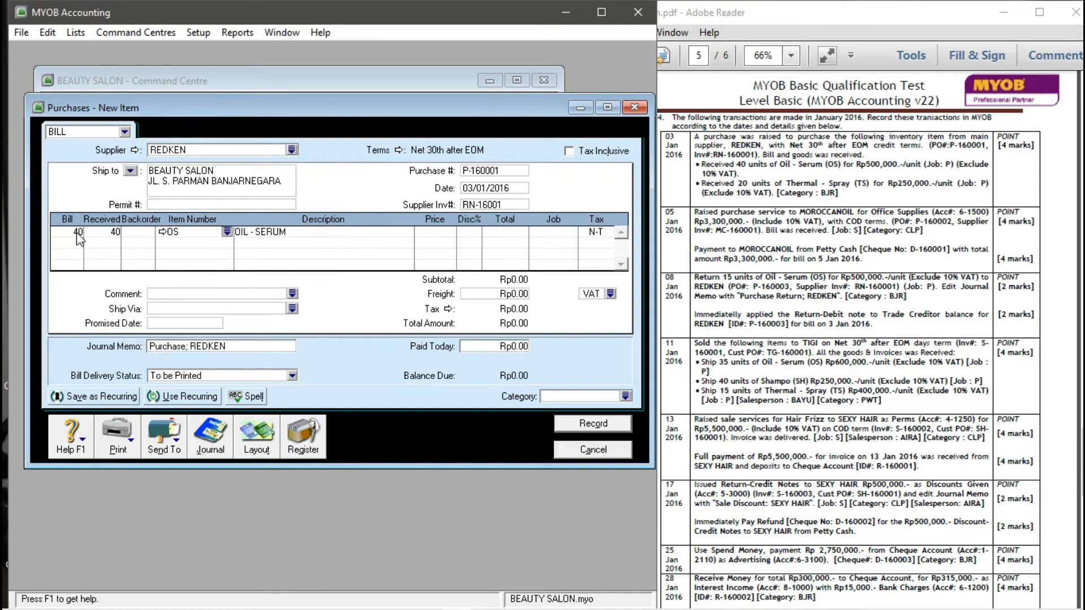
click(439, 233)
text(500000)
key(Return)
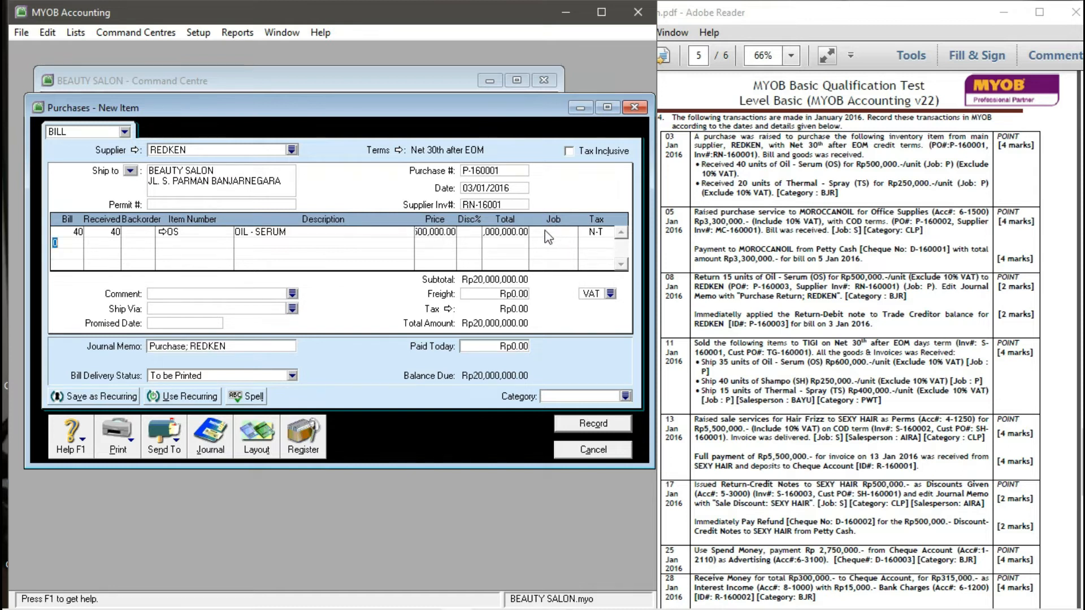
- Assign job P and the VAT tax code to the OIL - SERUM line, leaving the category unset
click(445, 232)
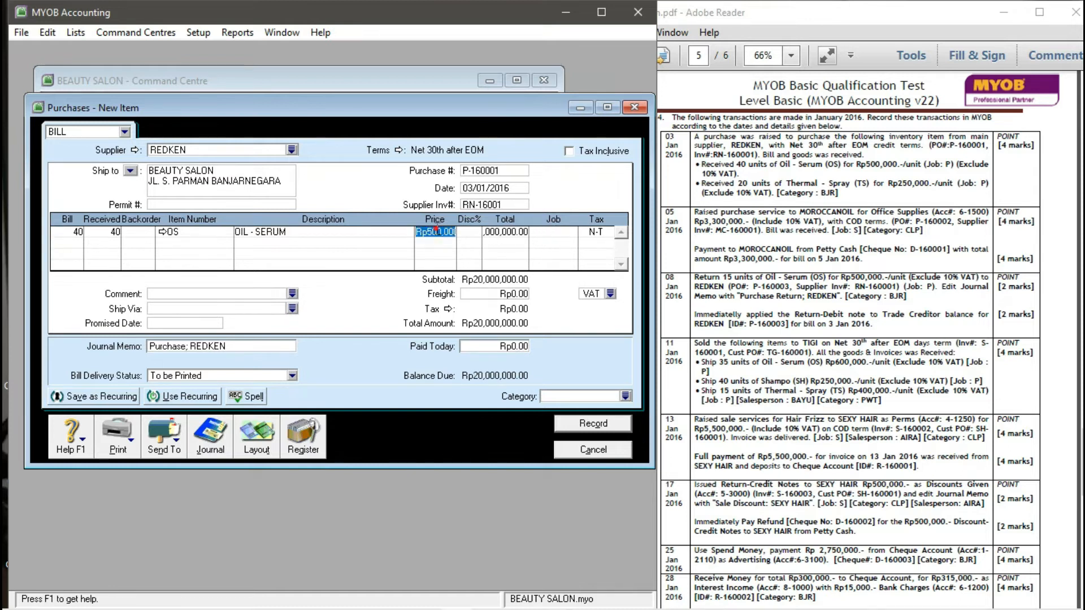
click(554, 232)
text(P)
click(572, 232)
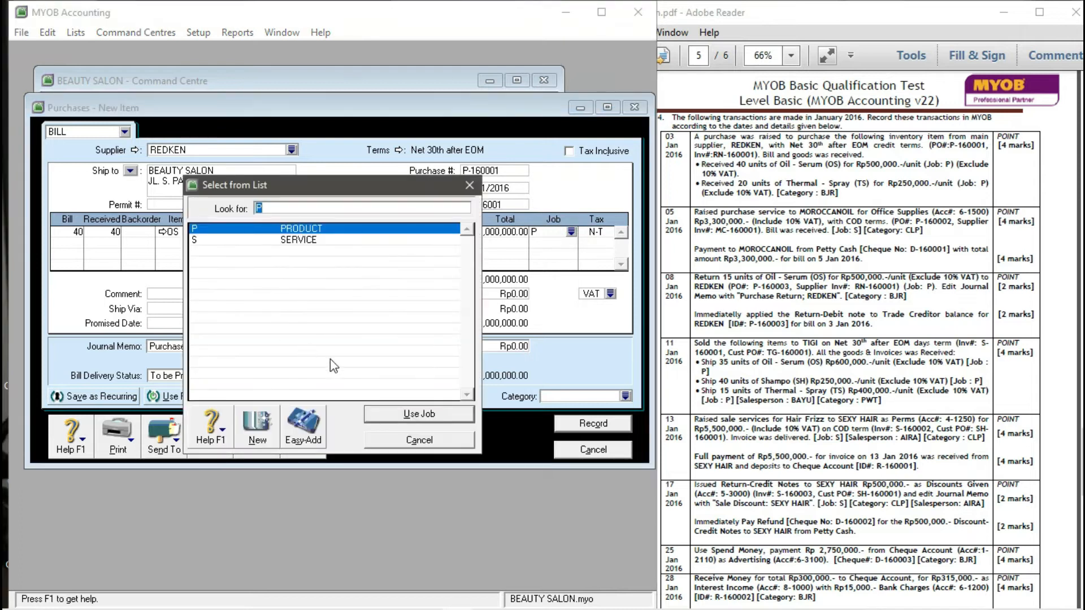
click(378, 414)
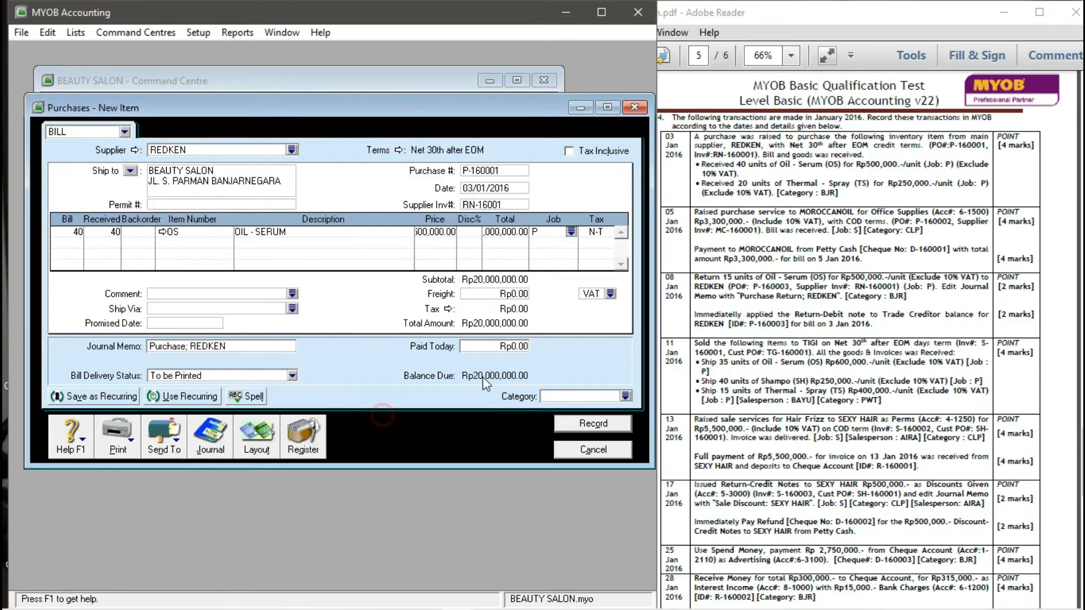
click(600, 238)
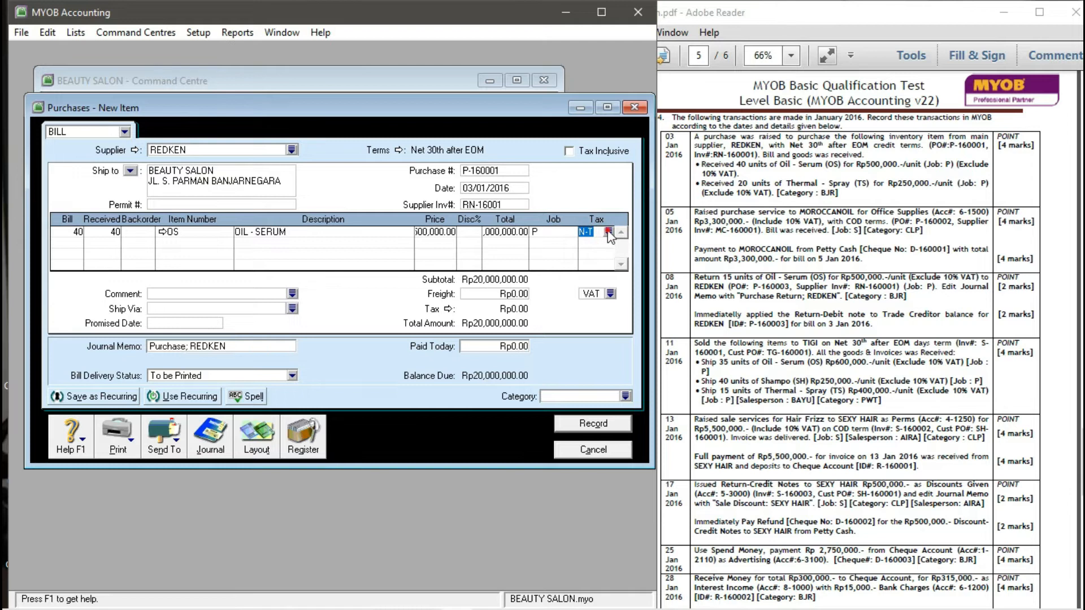
click(608, 231)
click(221, 252)
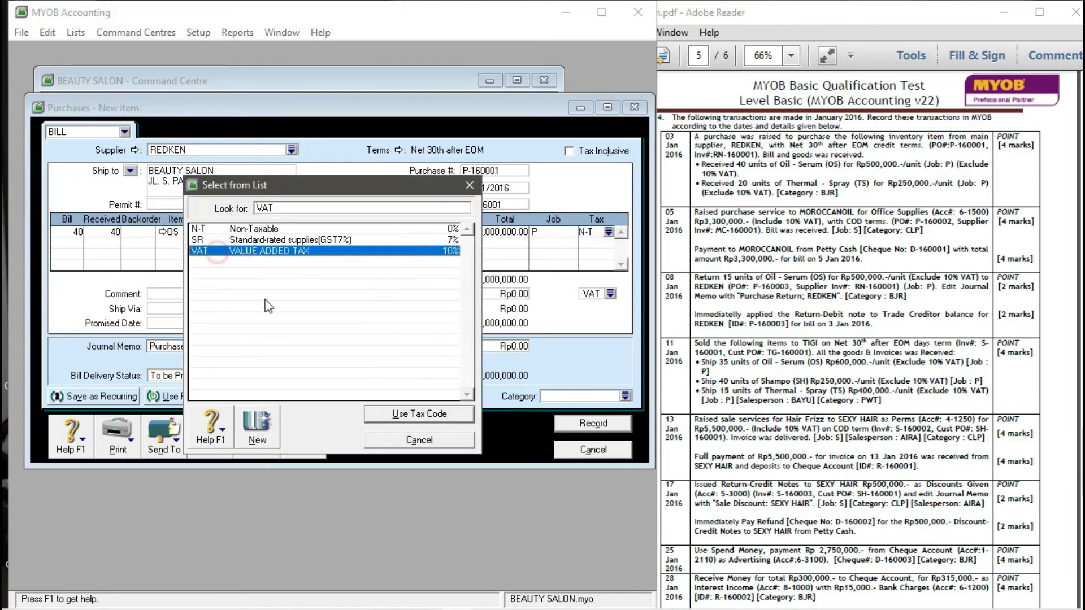
click(384, 415)
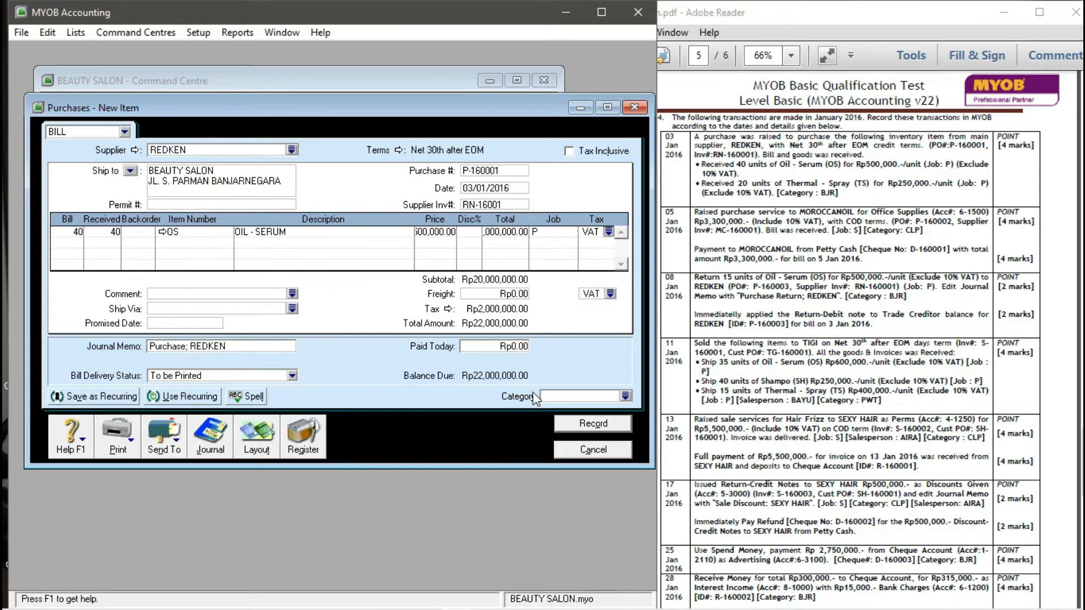
click(625, 396)
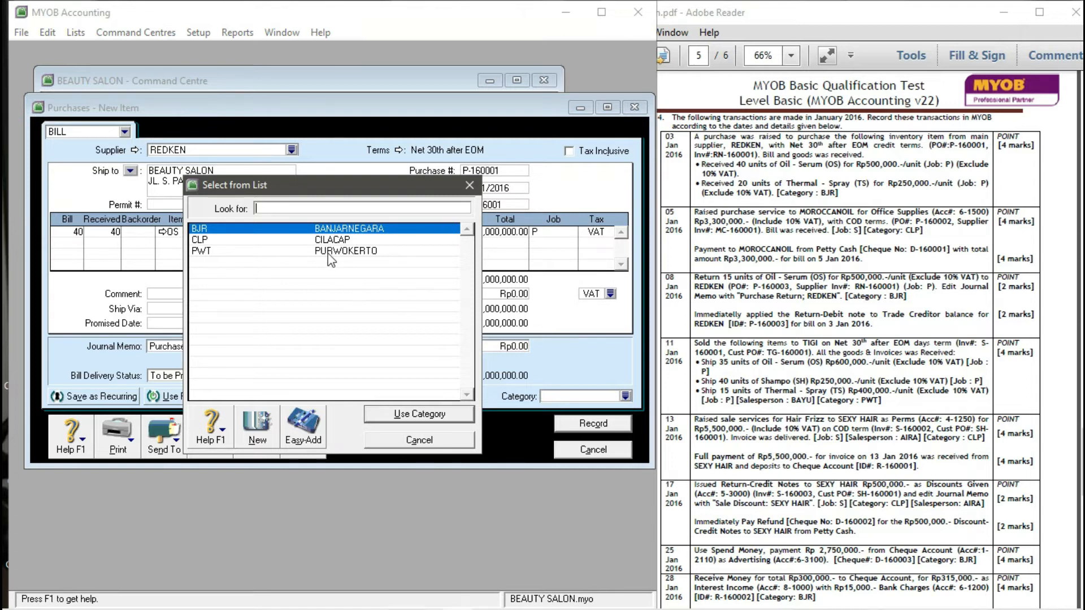
click(404, 440)
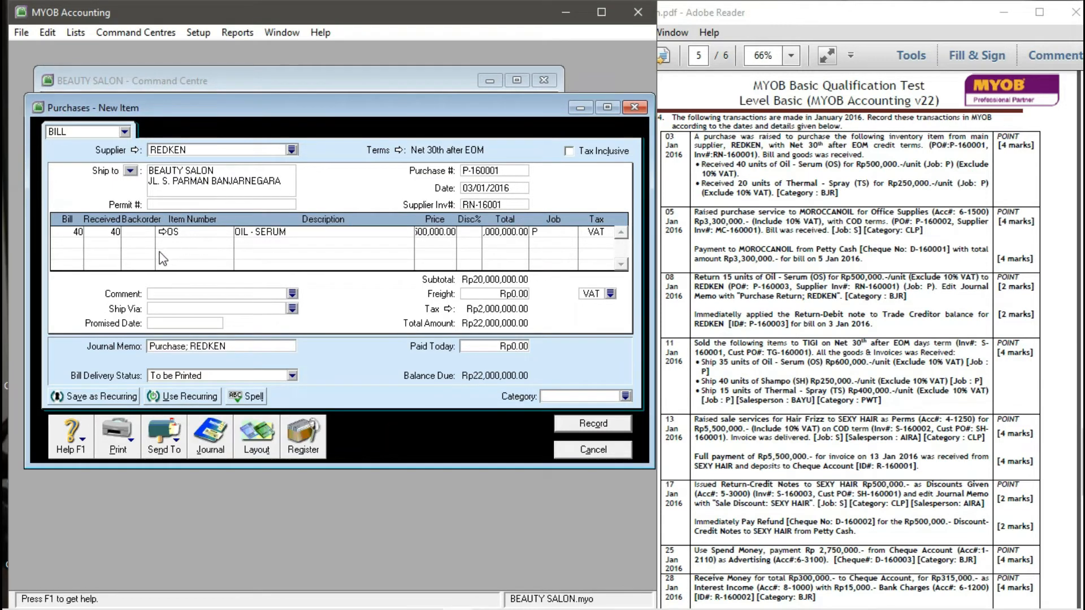
- Add a second line of 20 TS THERMAL - SPRAY at 250,000
click(66, 241)
text(20)
key(Tab)
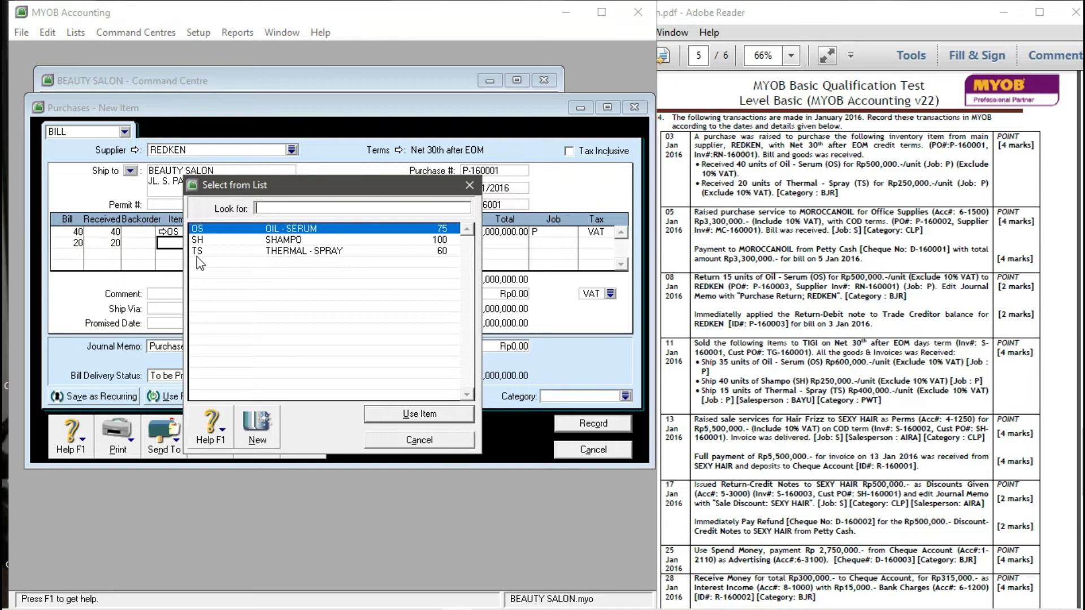
click(208, 253)
click(412, 421)
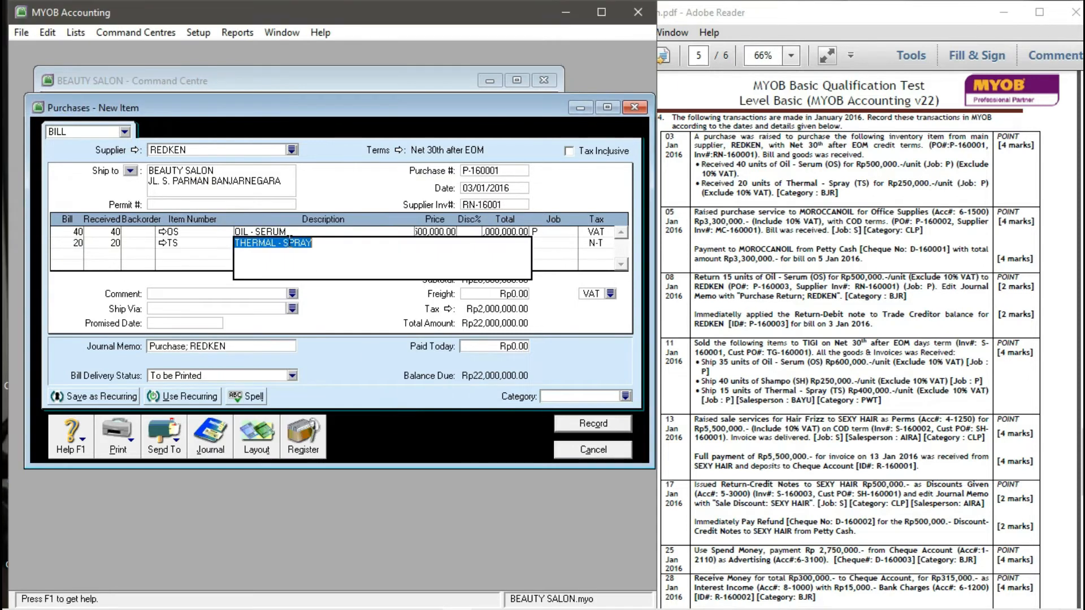
key(Tab)
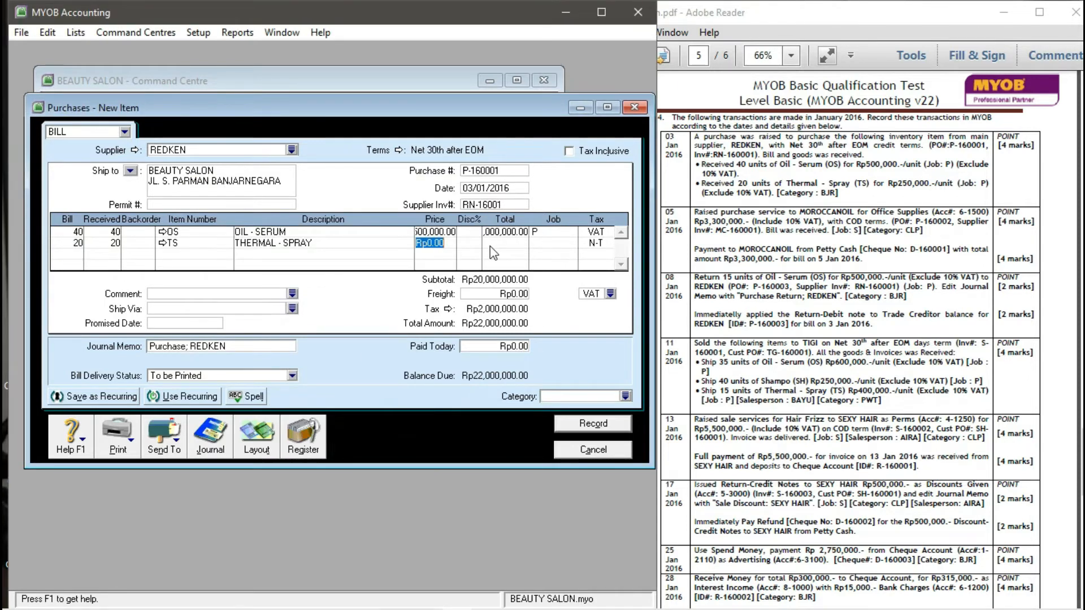
text(250,000)
key(Tab)
key(Tab)
key(Tab)
- Give the THERMAL - SPRAY line job P and VAT, keep freight at VAT, set category BJR, and record the bill
click(571, 243)
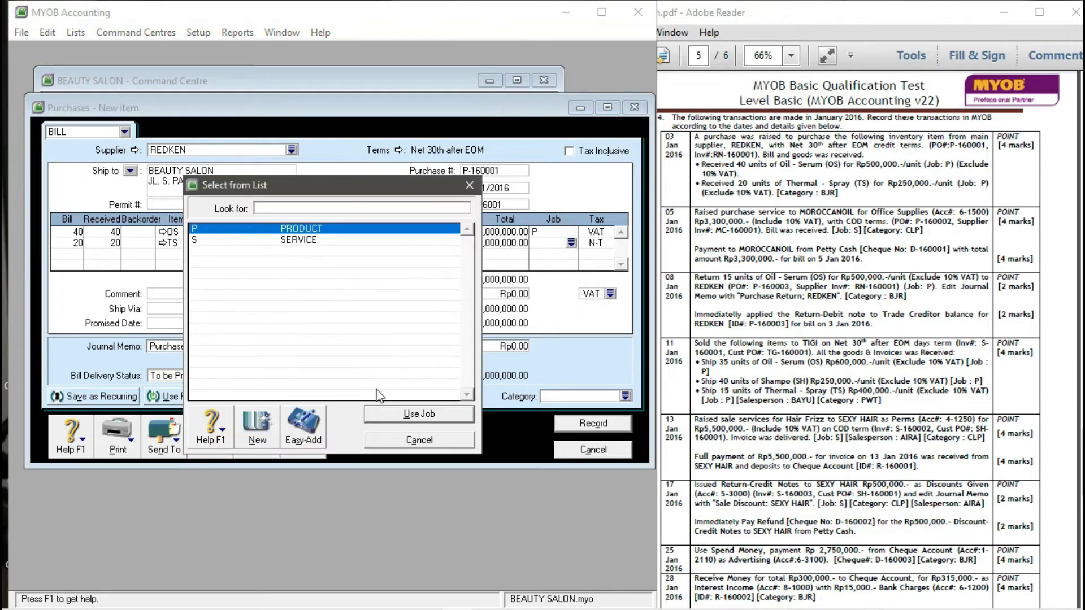
click(404, 416)
click(600, 246)
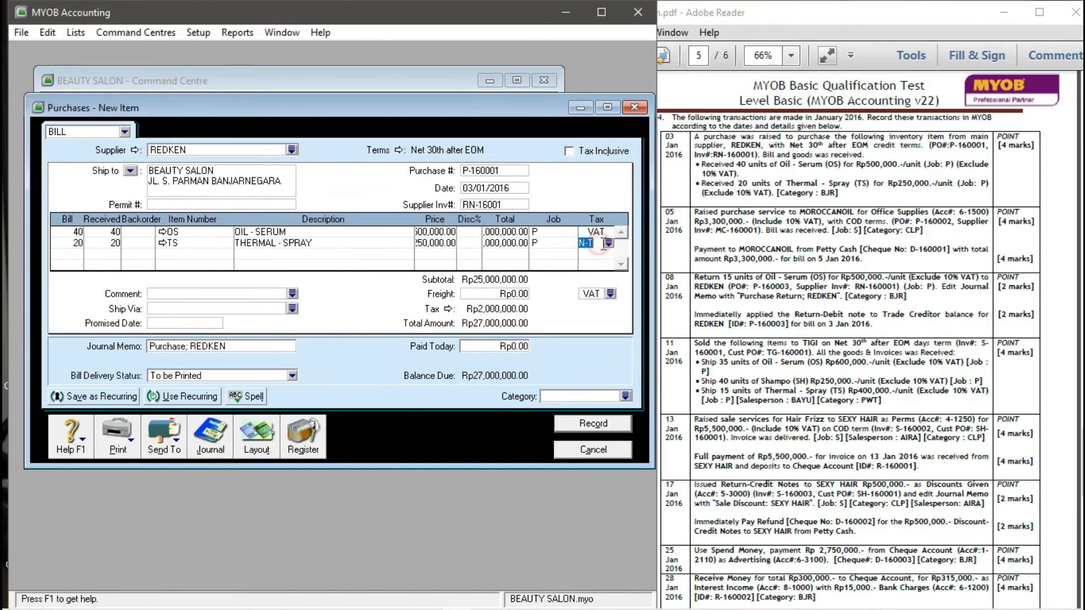
click(609, 243)
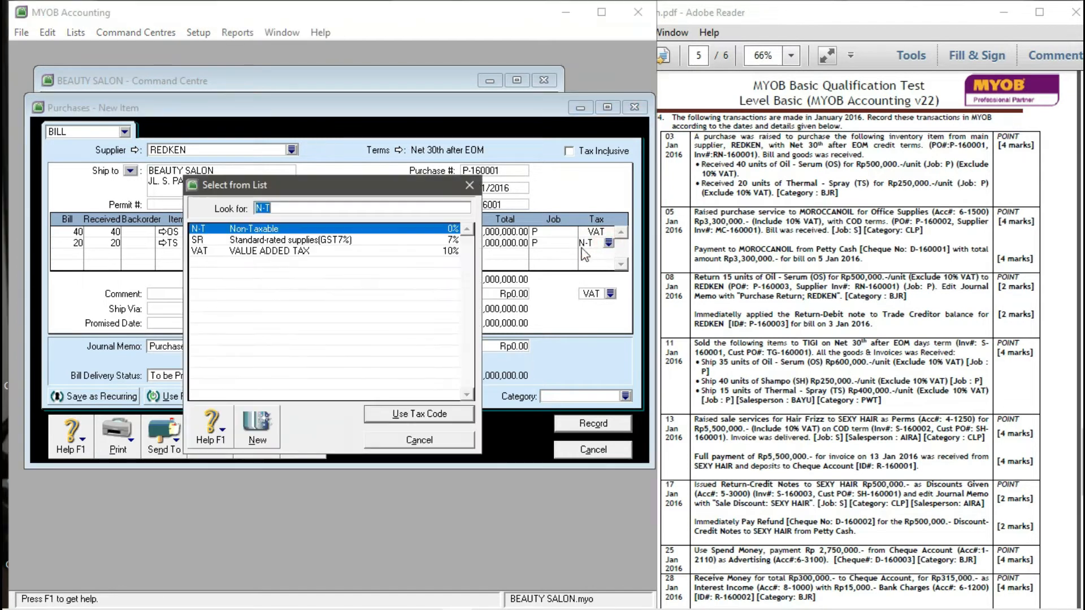
click(234, 251)
click(374, 419)
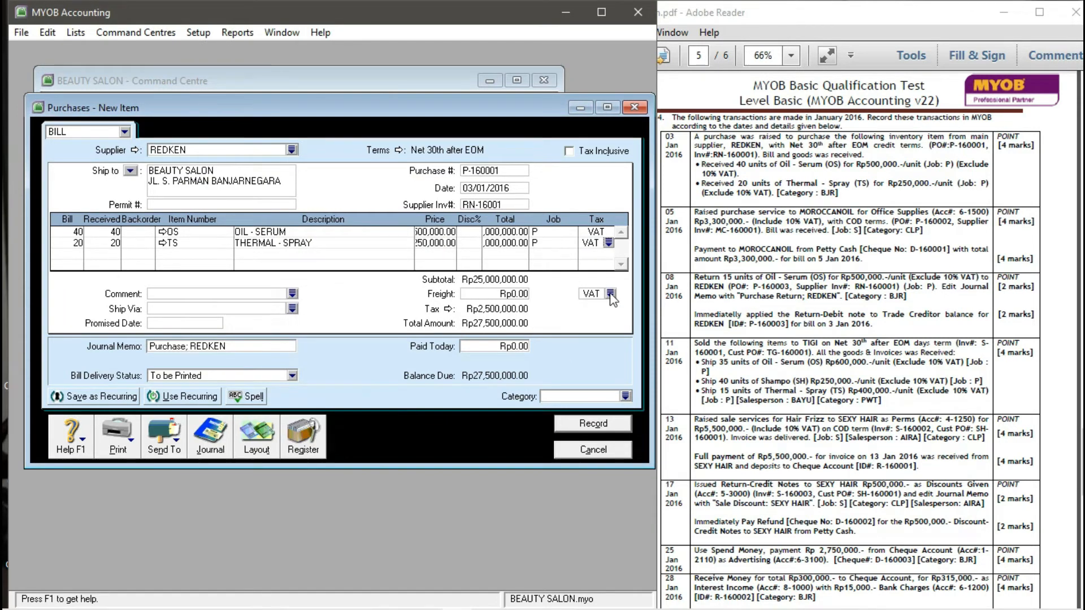
click(610, 294)
click(384, 409)
click(625, 396)
click(422, 415)
click(594, 423)
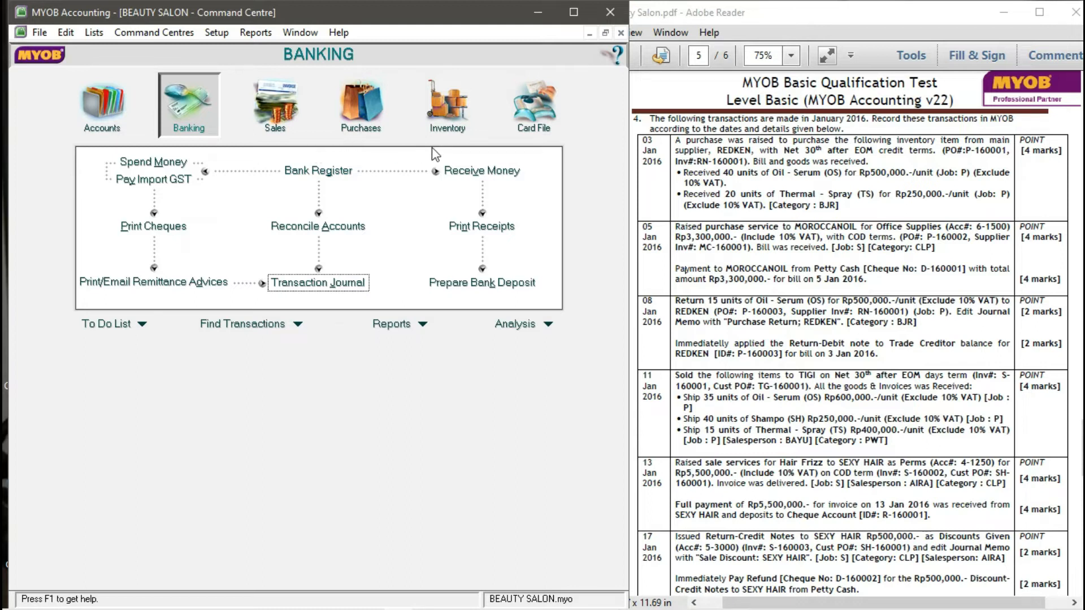
- Start a new purchase bill for supplier MOROCCANOIL
click(366, 123)
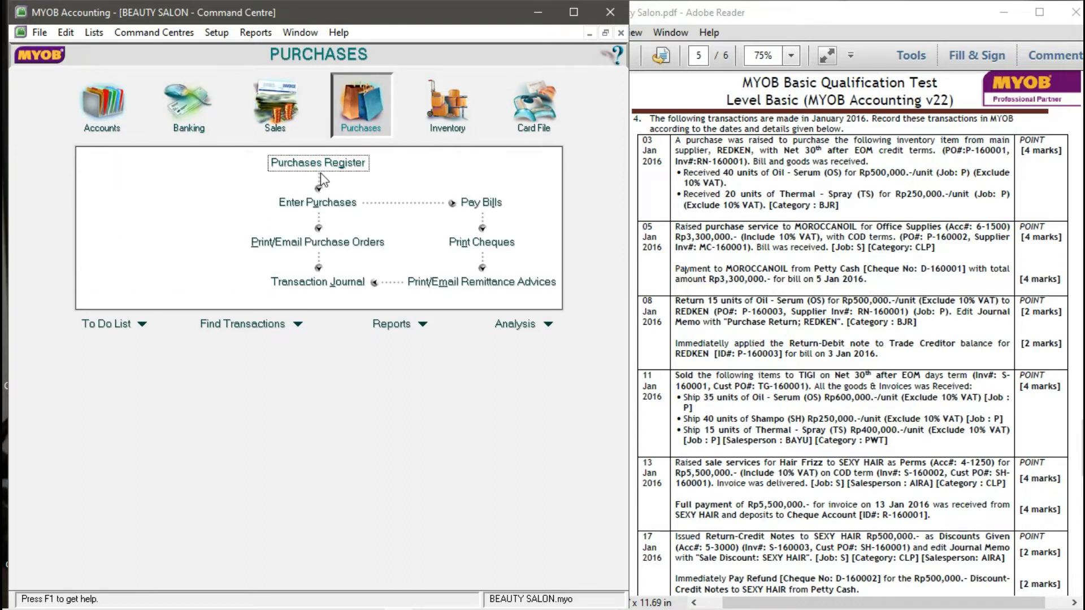
click(342, 204)
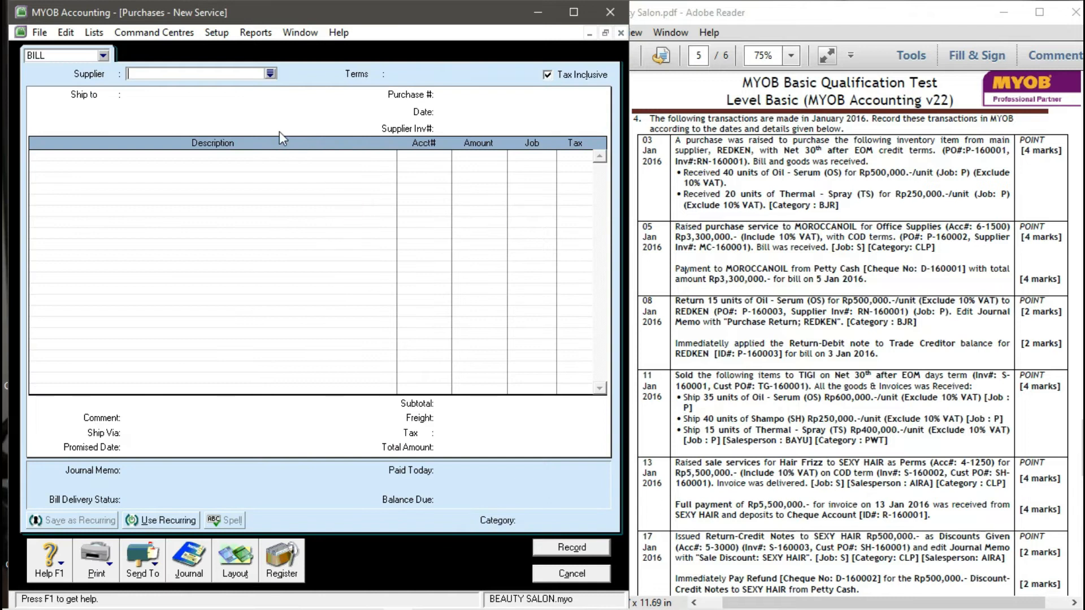
click(271, 72)
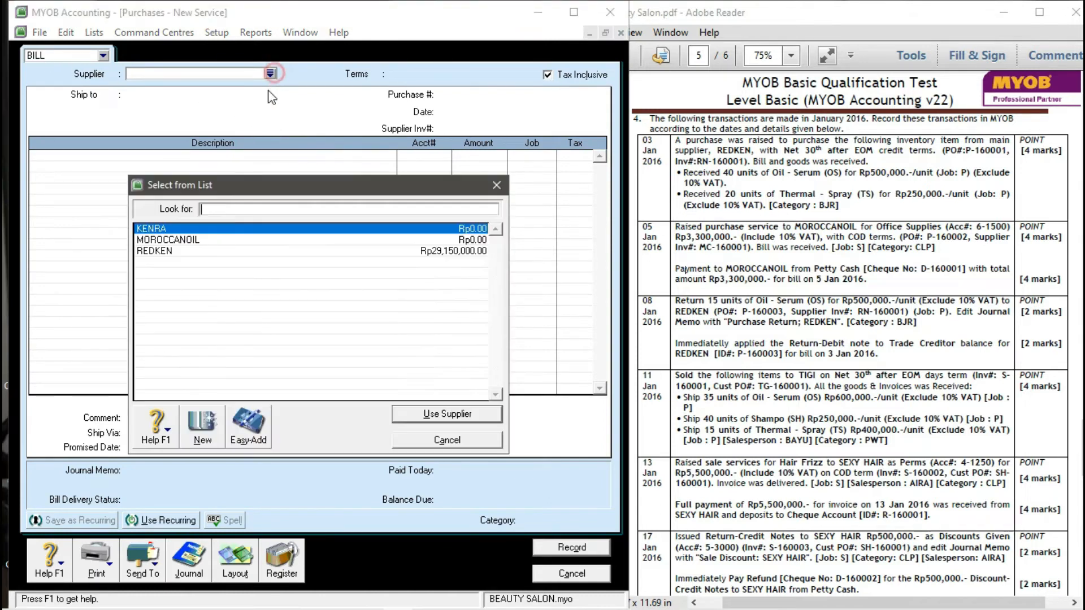
click(191, 240)
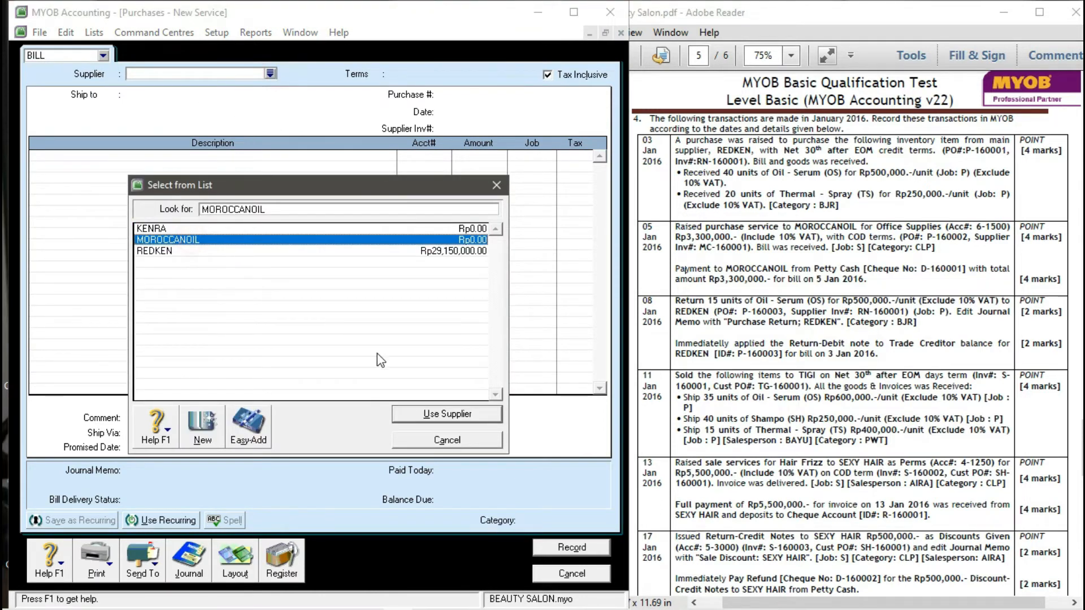
click(407, 415)
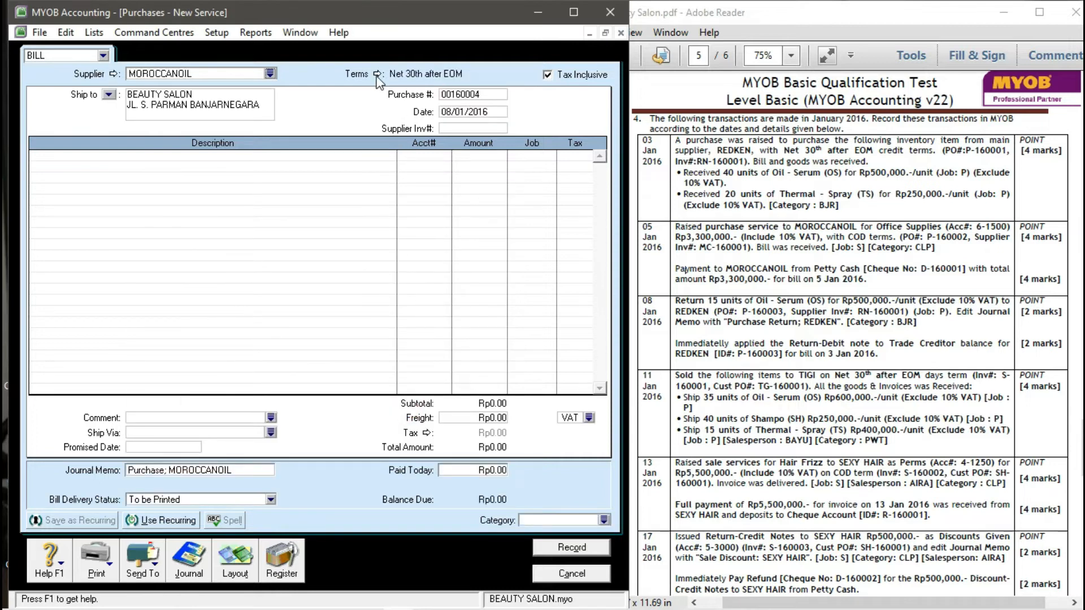
- Set C.O.D. payment terms, purchase number P-160002 and date 05/01/2016
click(376, 74)
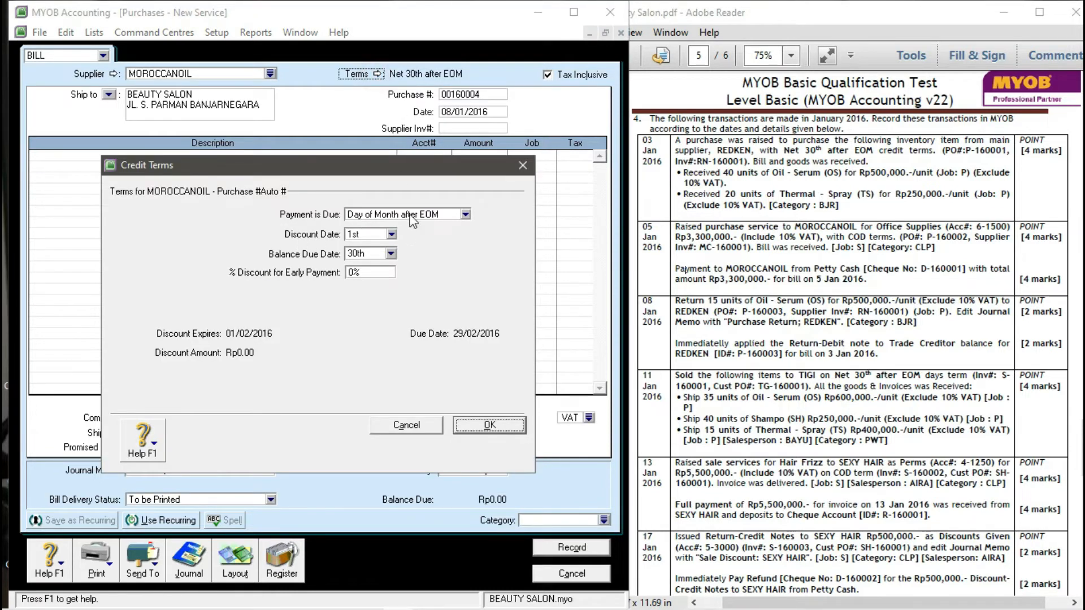
click(465, 214)
click(372, 225)
click(459, 429)
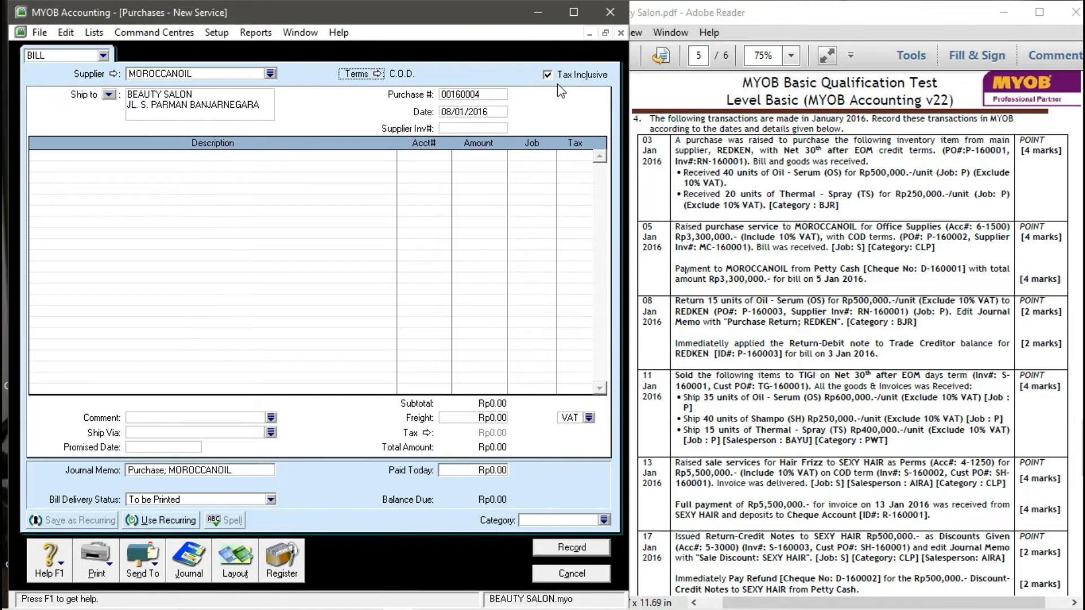
click(467, 95)
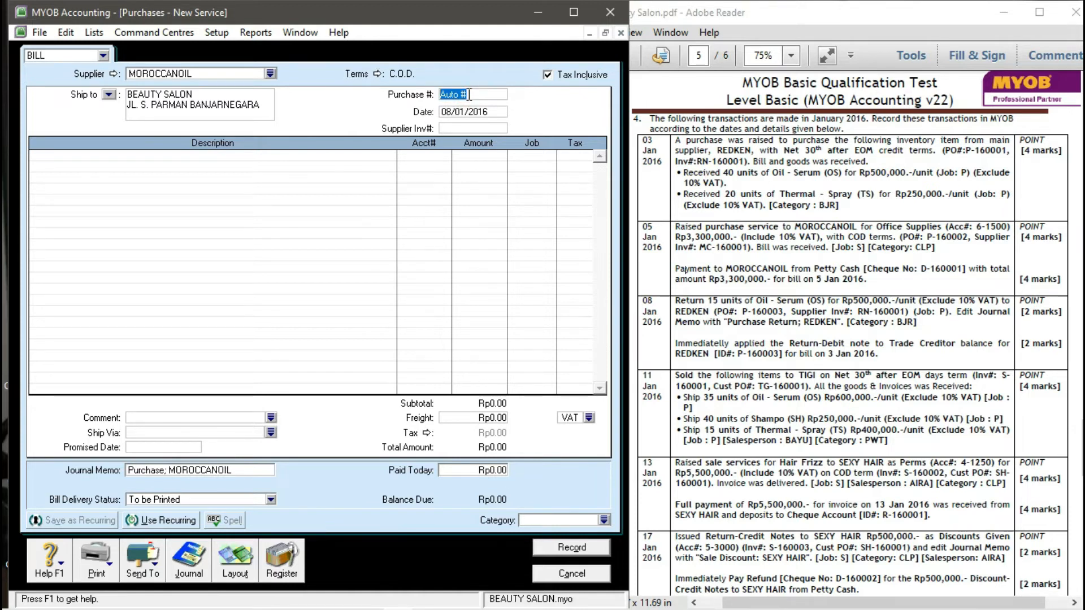
text(P-160002)
key(Tab)
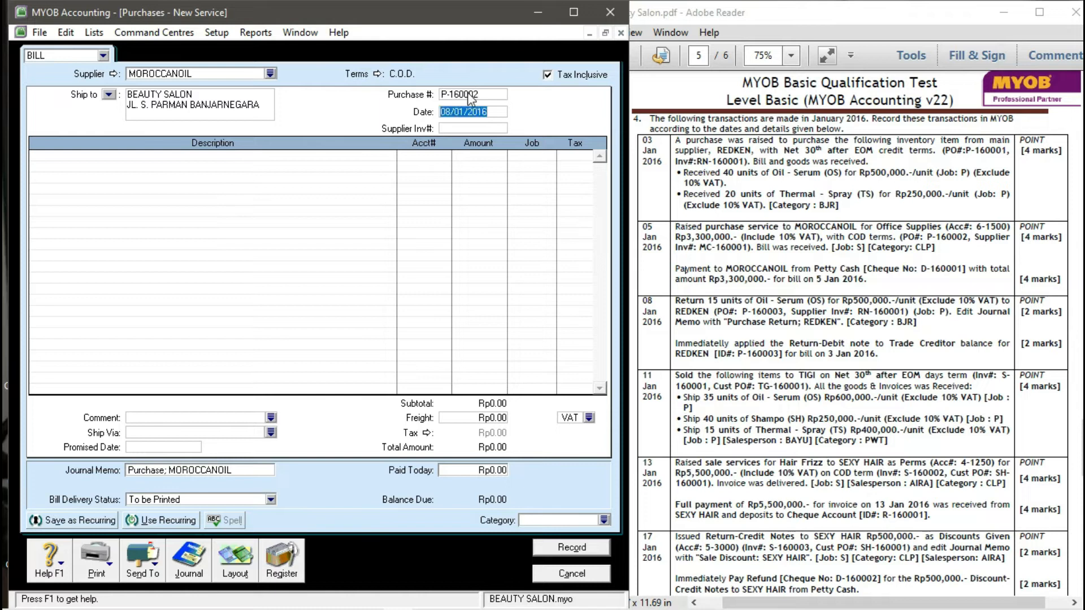
text(05/01/201)
key(Tab)
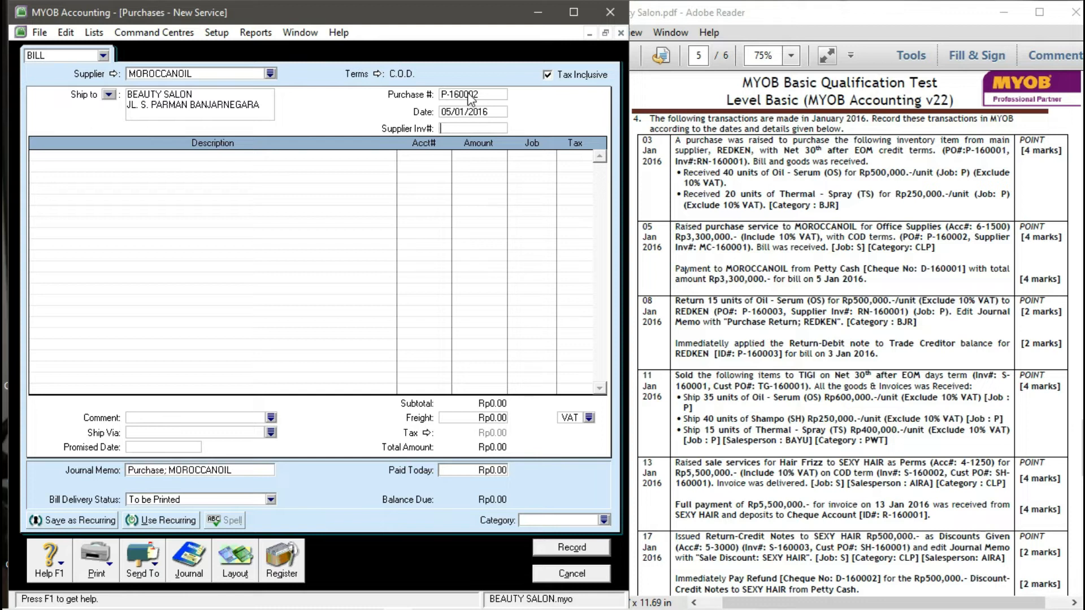
- Enter supplier invoice number MC-160001 on the MOROCCANOIL bill
text(MC-1600101)
key(Tab)
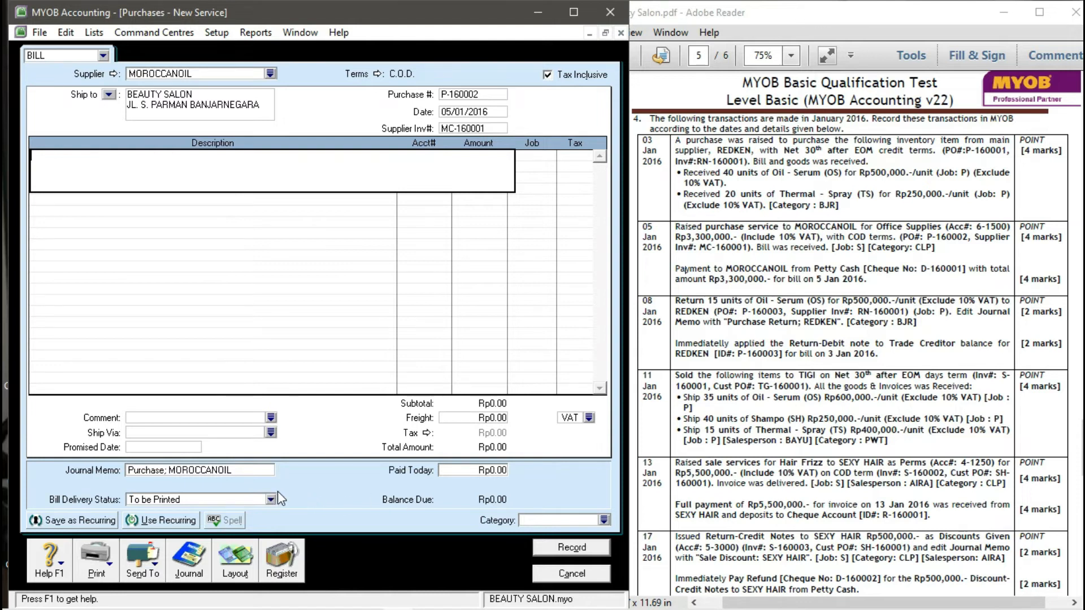
click(243, 565)
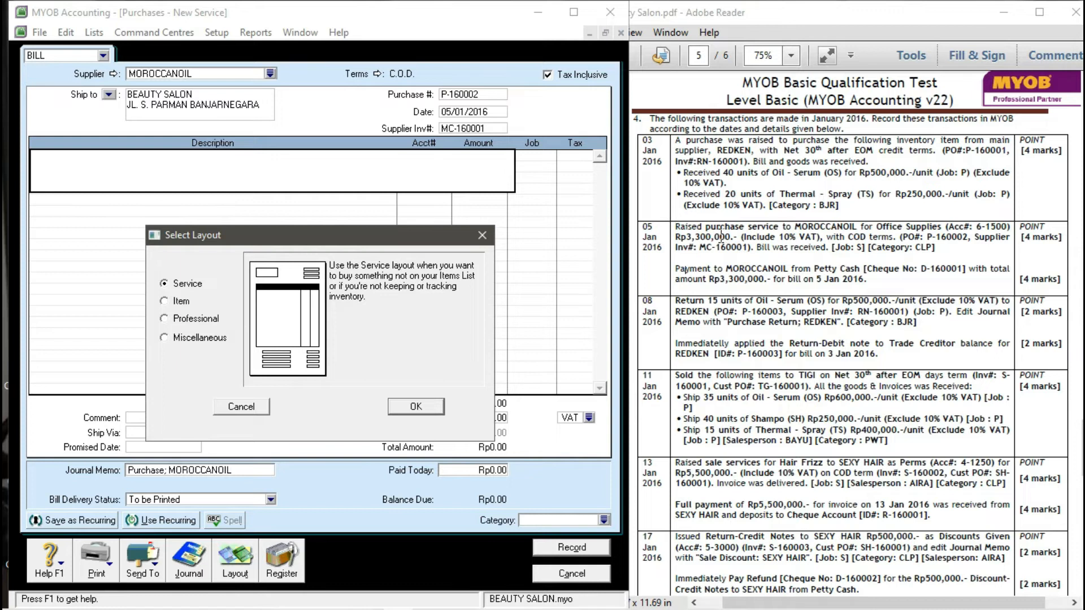
- Use the Service layout and add a described line on account 6-1500 for Rp3,300,000
click(414, 407)
click(252, 169)
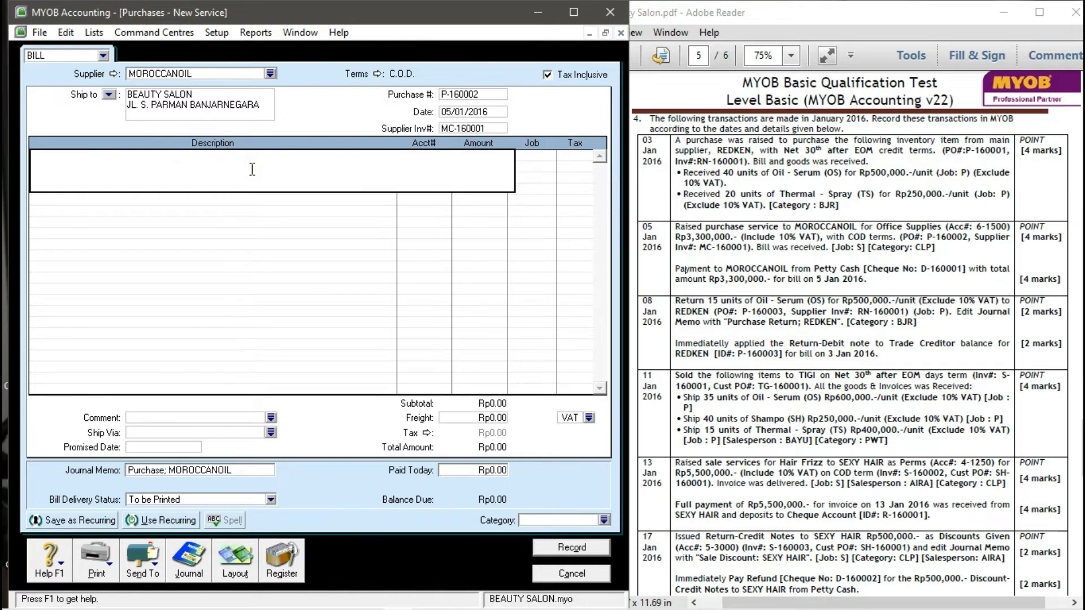
text(RAISED PURCHASE SERVICE)
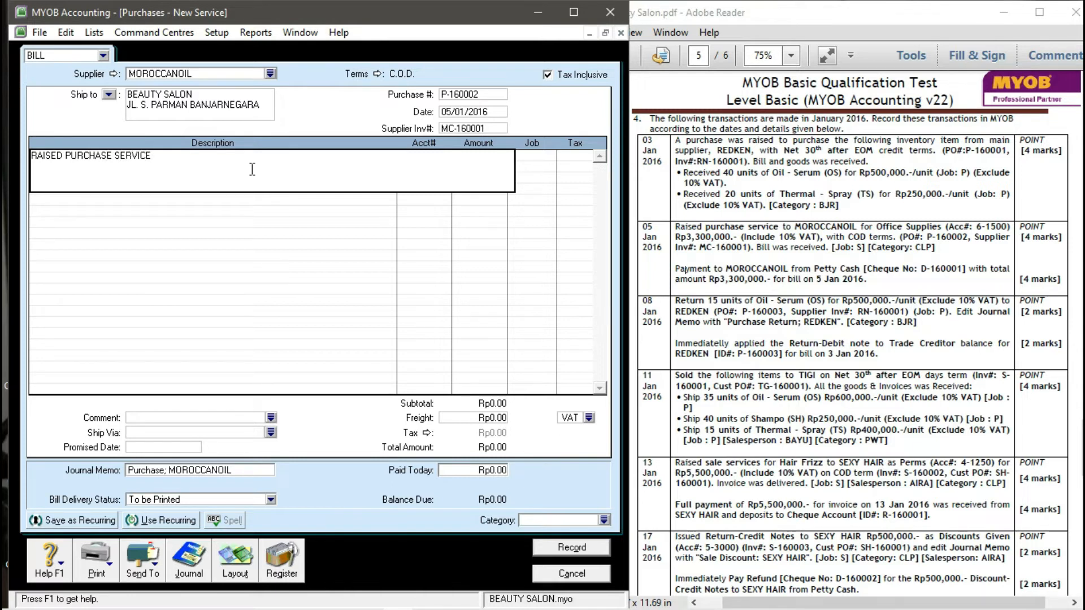
text( TO MORROCCANOIL)
key(Tab)
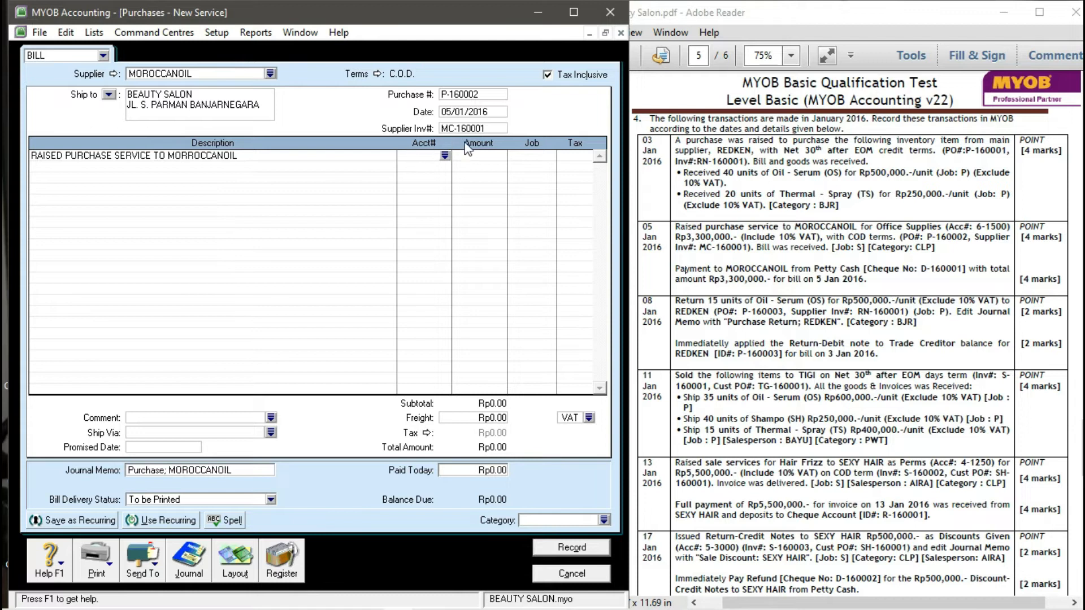
click(446, 156)
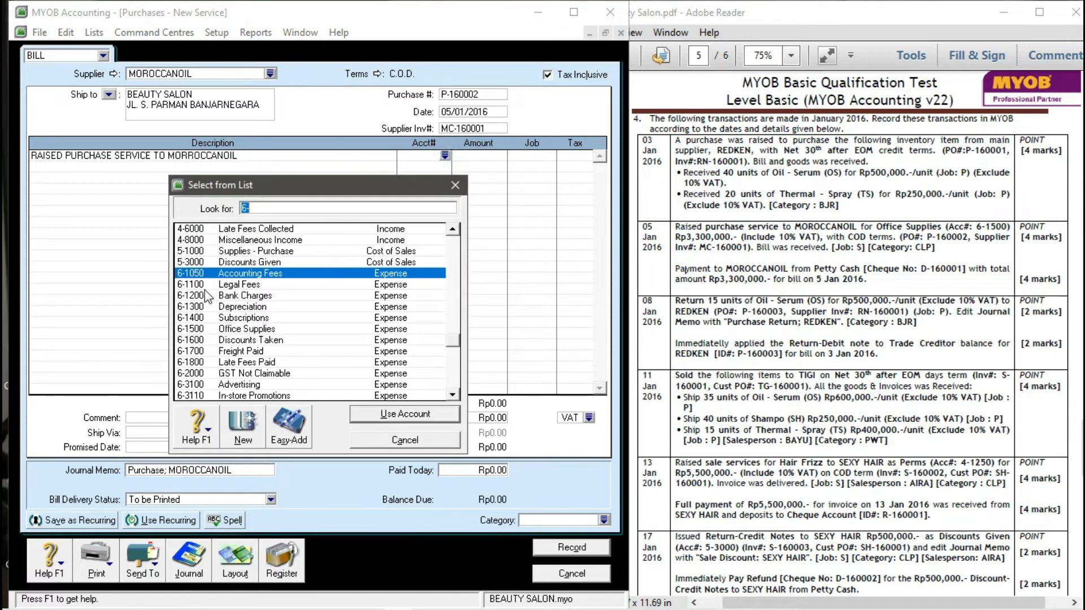
text(6-1500)
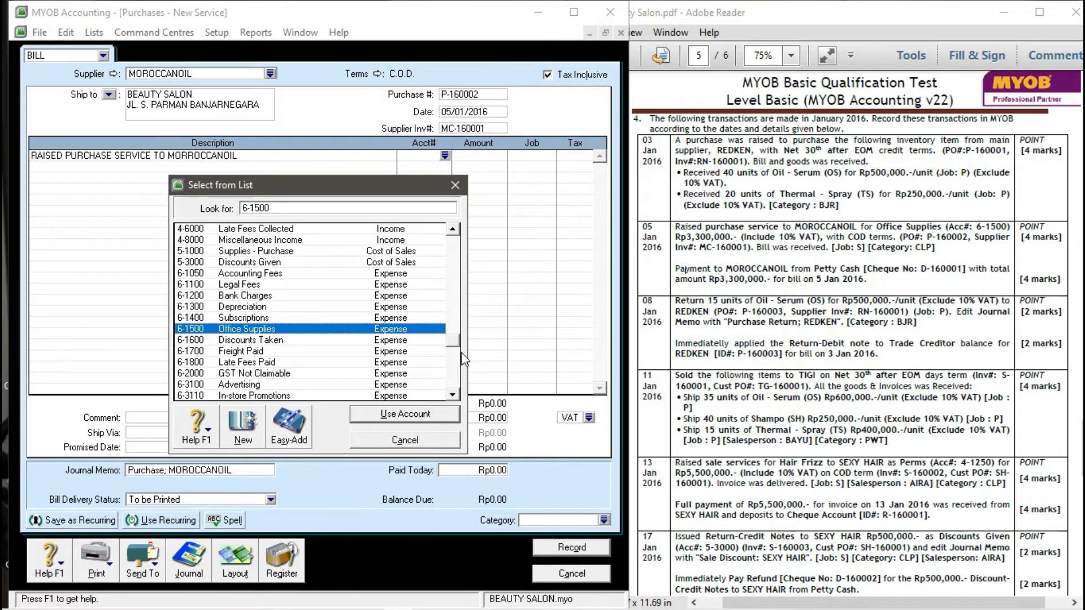
click(407, 415)
click(485, 156)
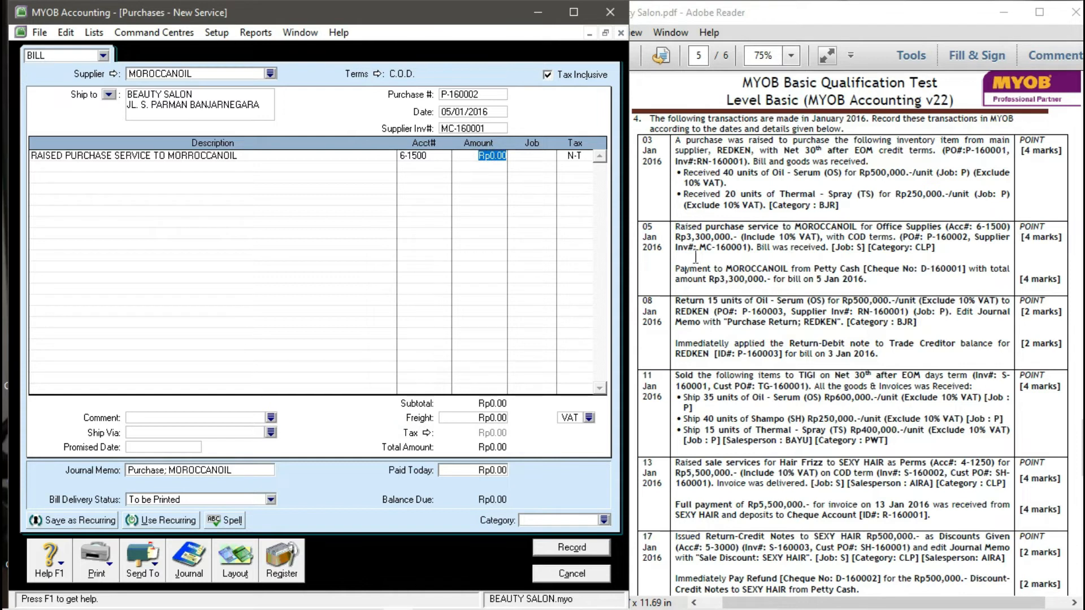
text(3,300,00)
key(Tab)
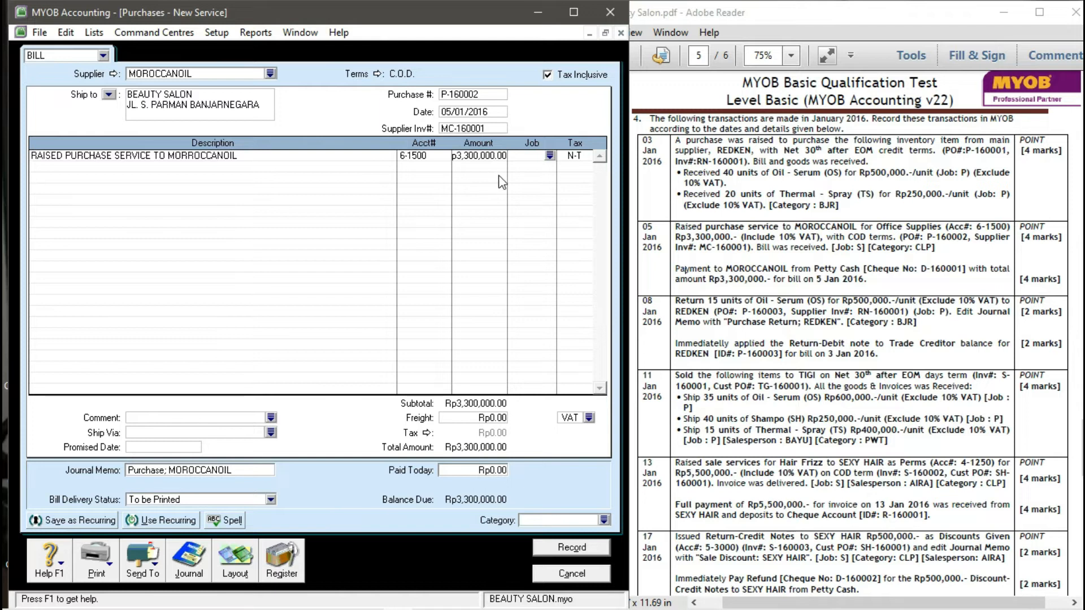
- Assign job S, VAT tax code and category CLP, then record the bill
click(549, 156)
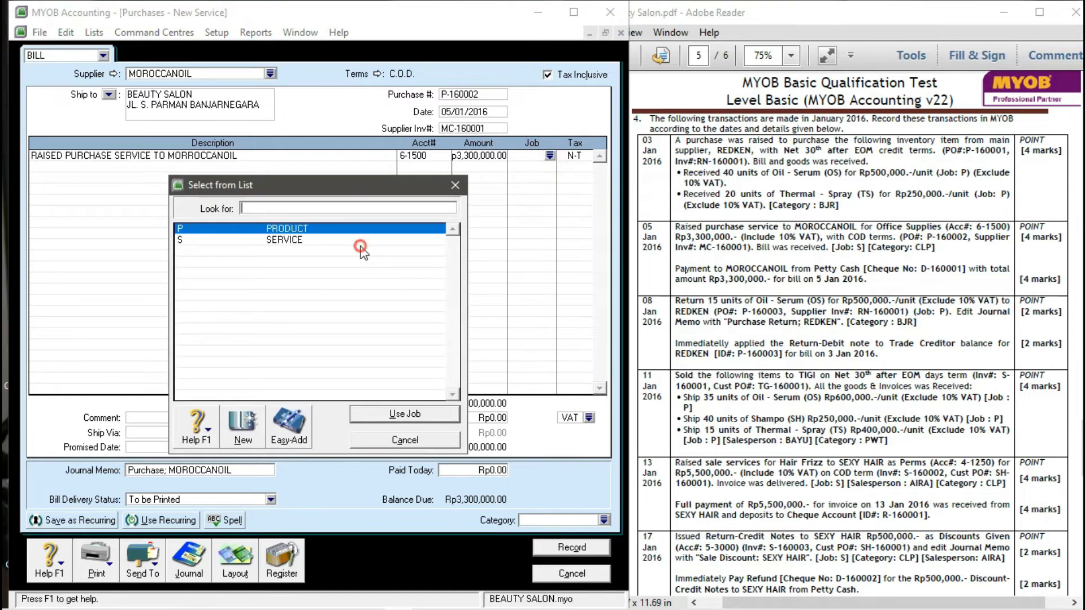
text(S)
click(425, 414)
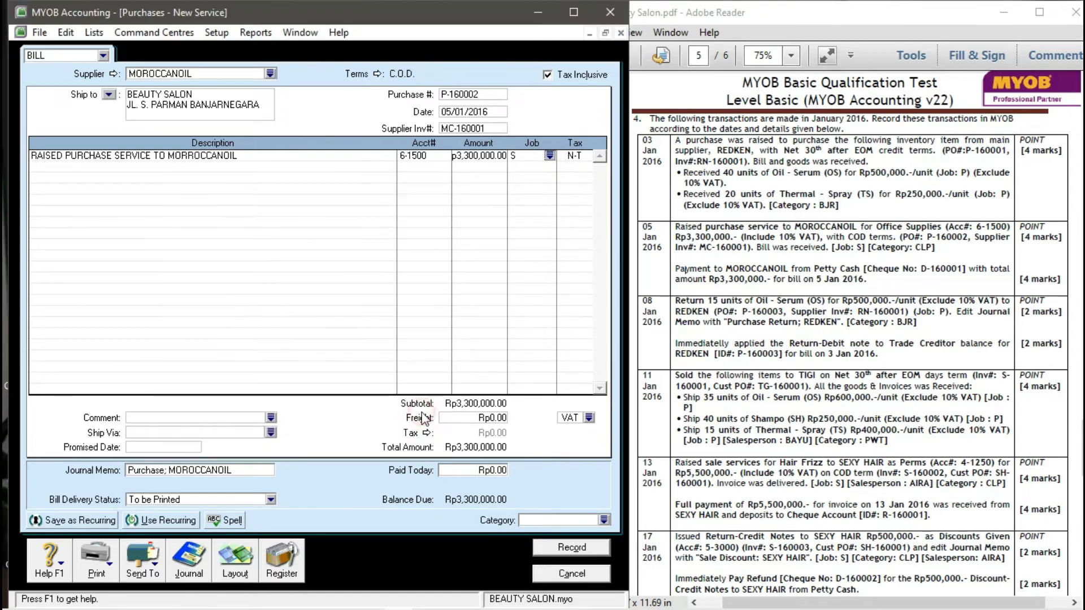
click(575, 156)
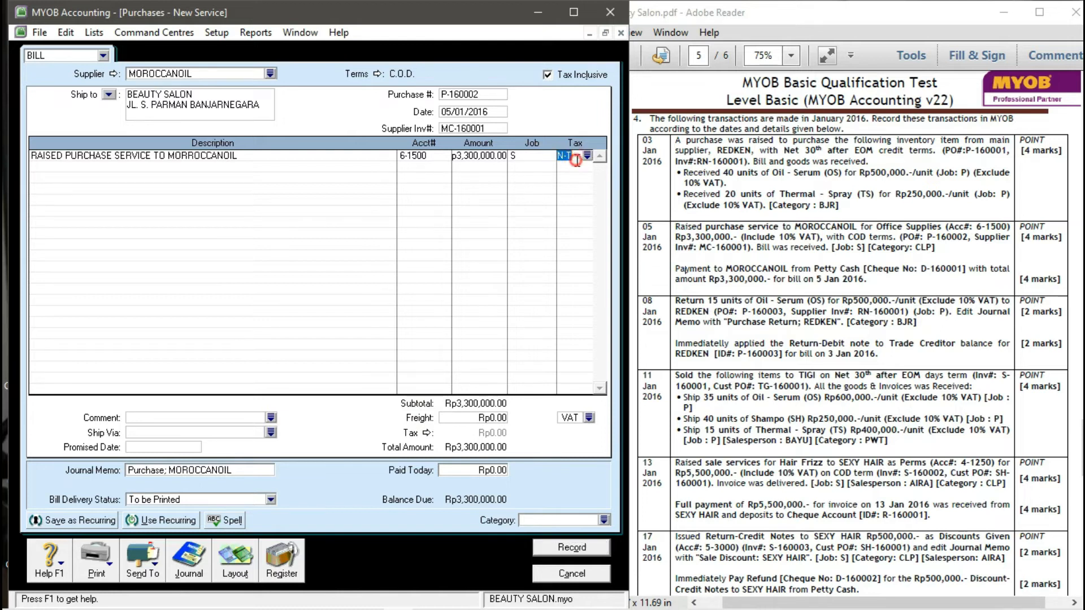
click(588, 156)
click(201, 251)
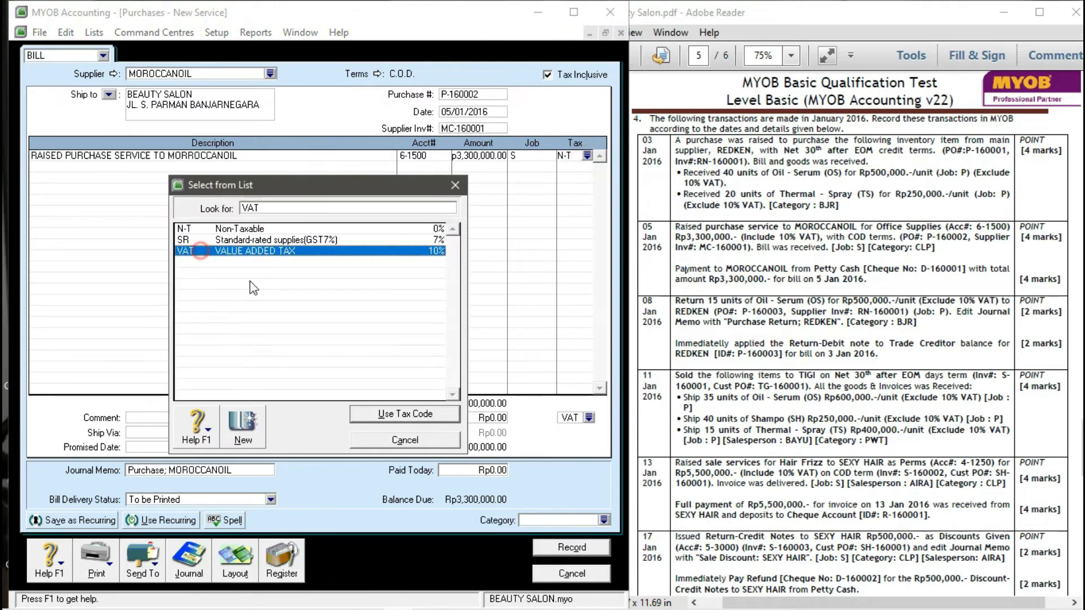
click(374, 417)
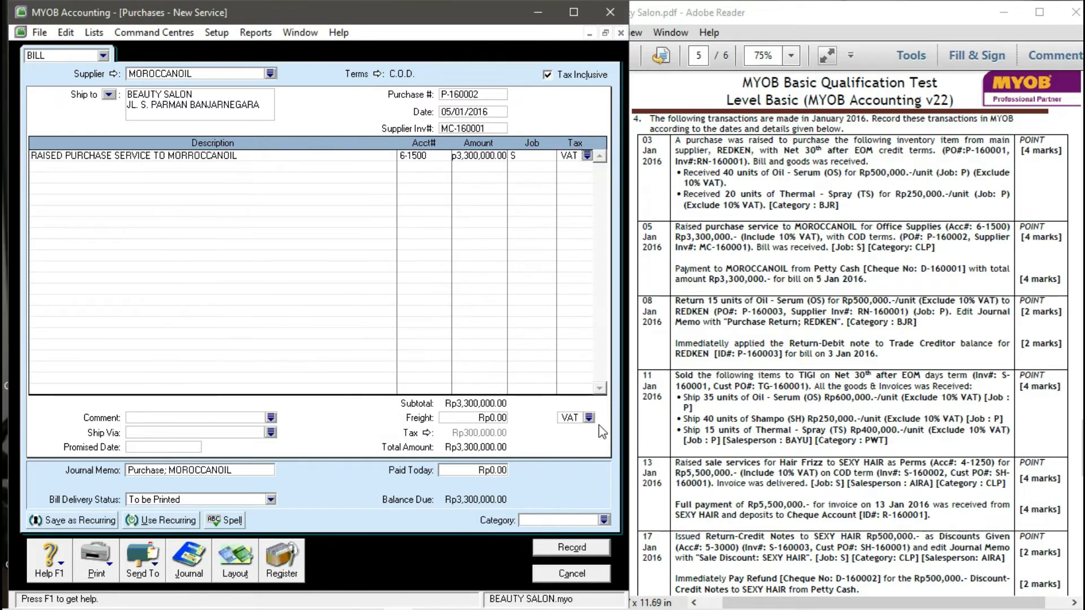
click(589, 417)
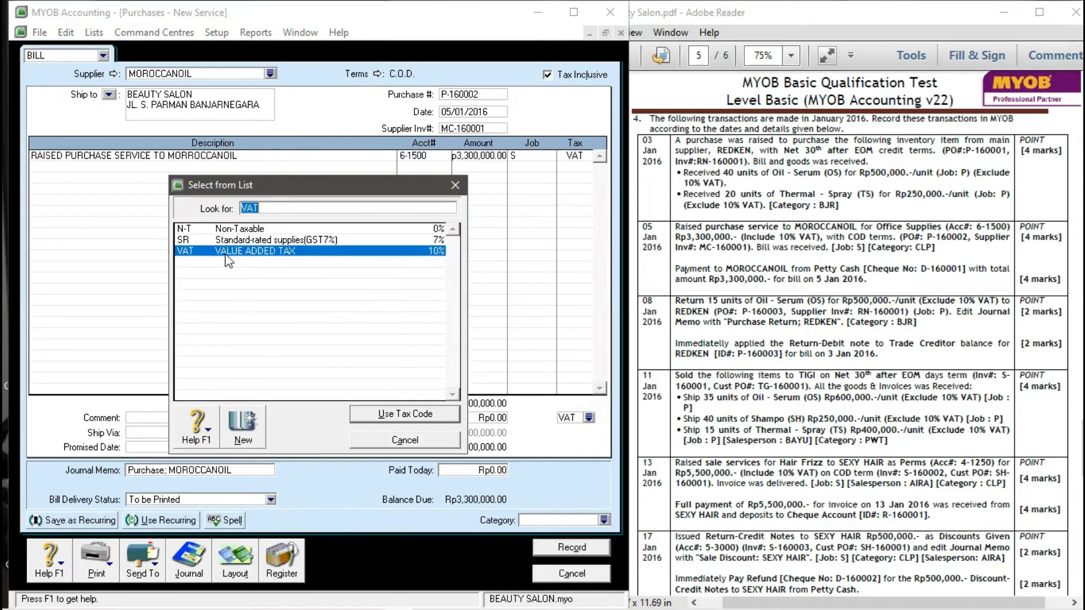
click(389, 410)
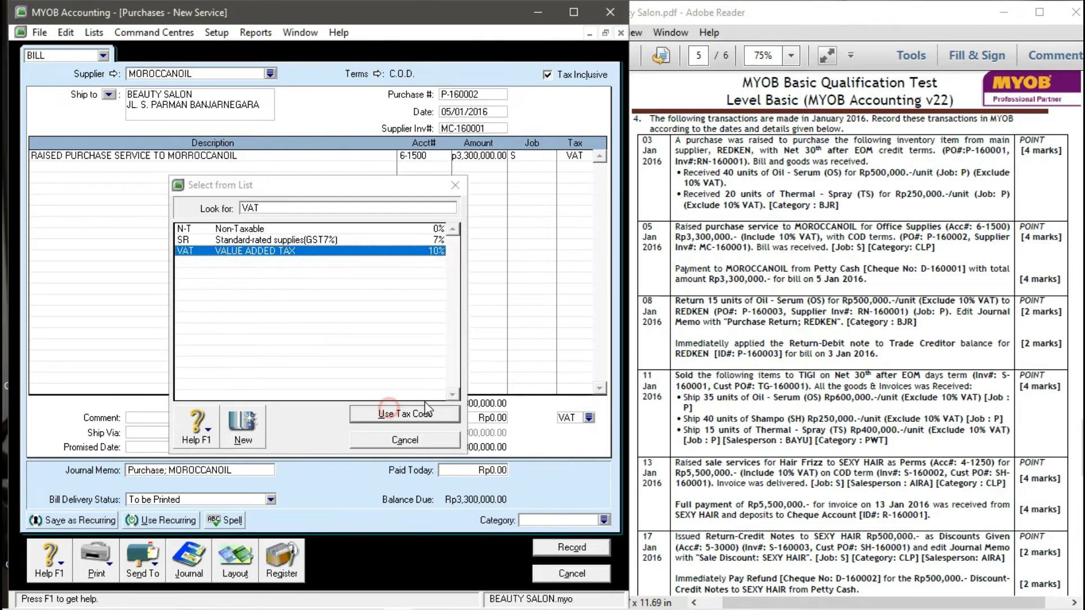
click(602, 521)
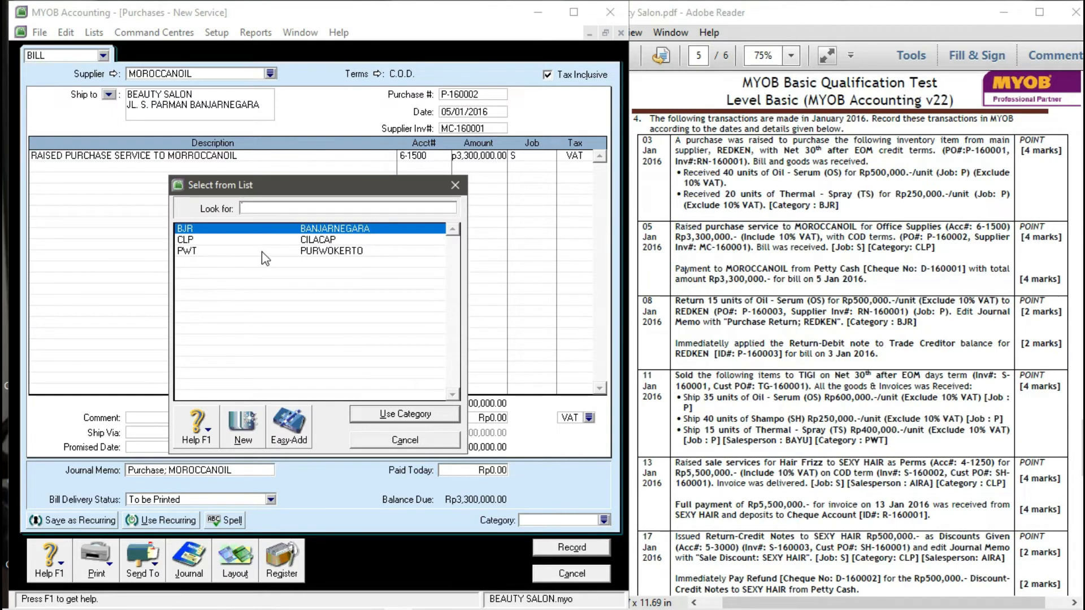
text(CLP)
click(385, 415)
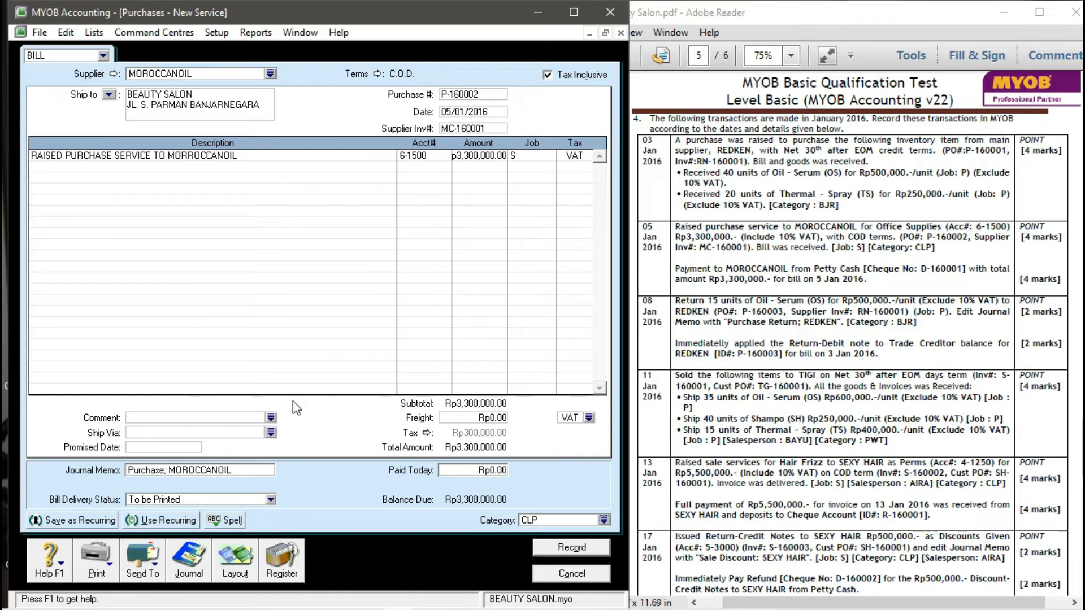
click(571, 548)
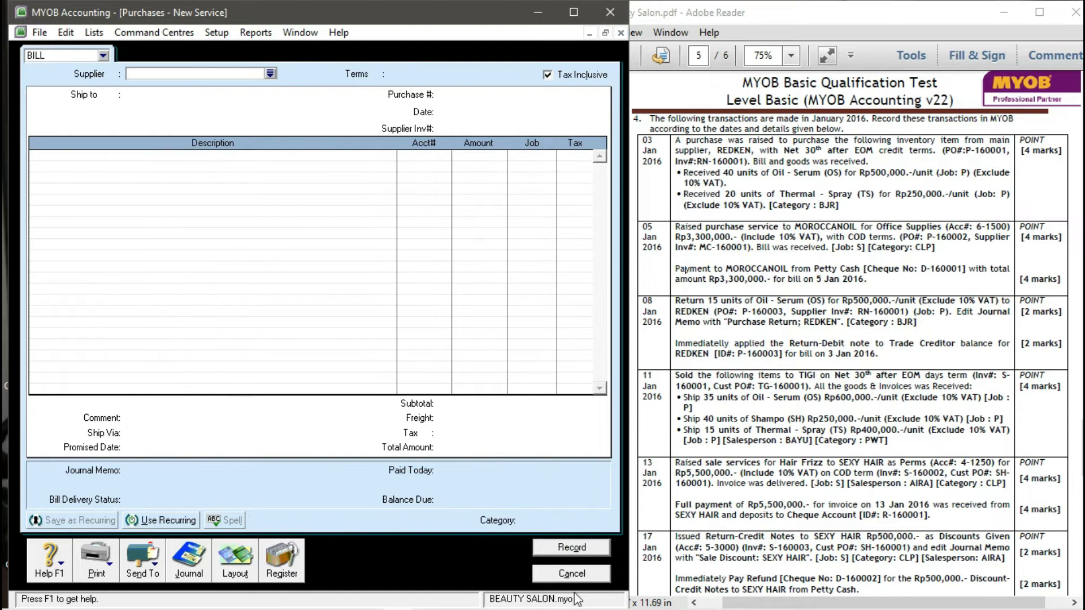
- Start a bill payment from 1-2120 Petty Cash to supplier MOROCCANOIL
click(556, 574)
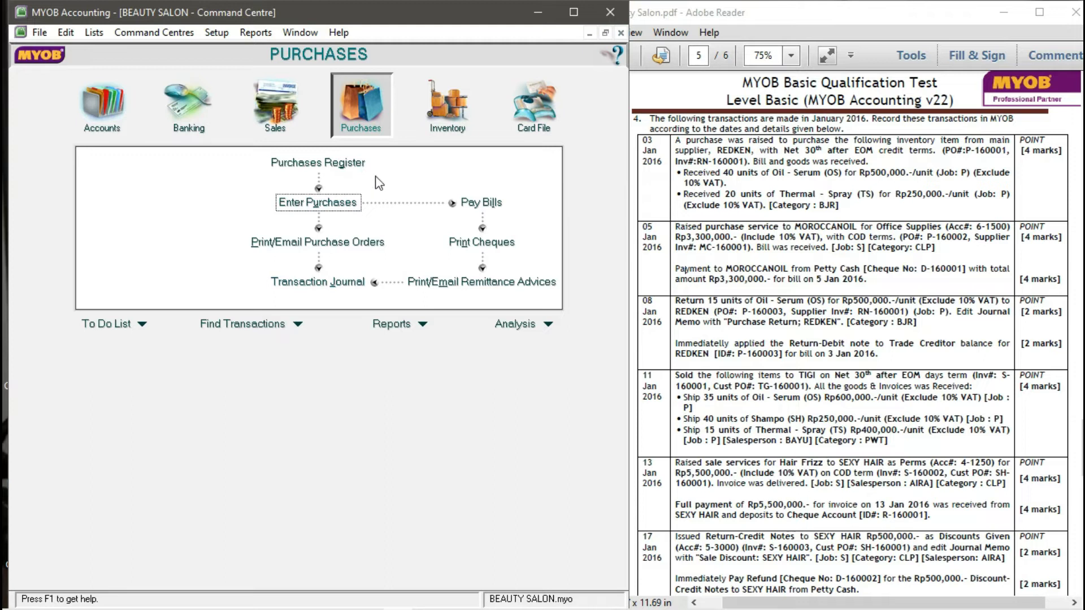
click(488, 212)
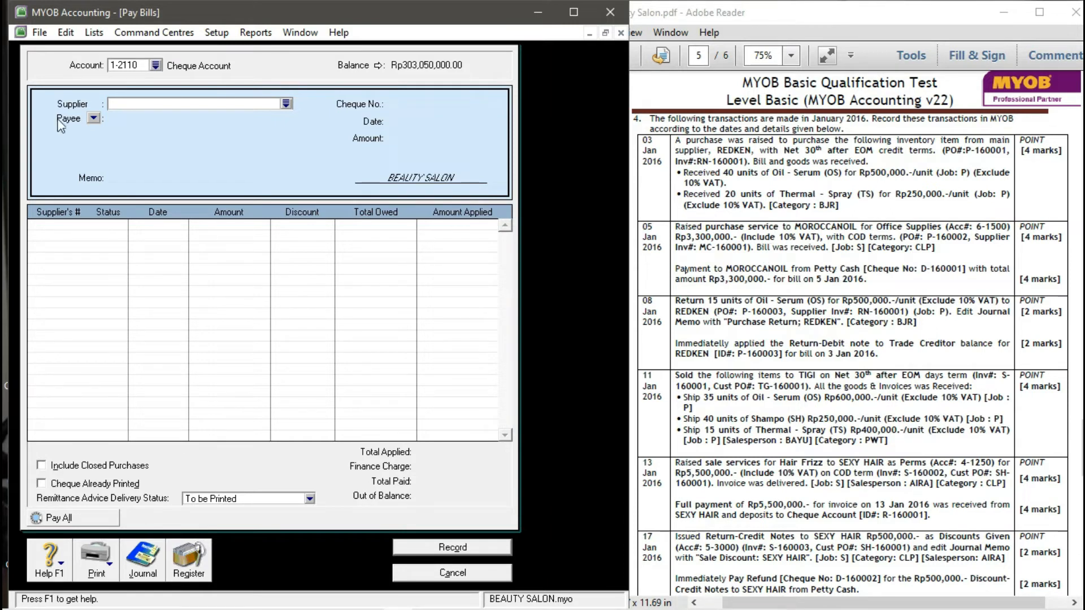
click(156, 67)
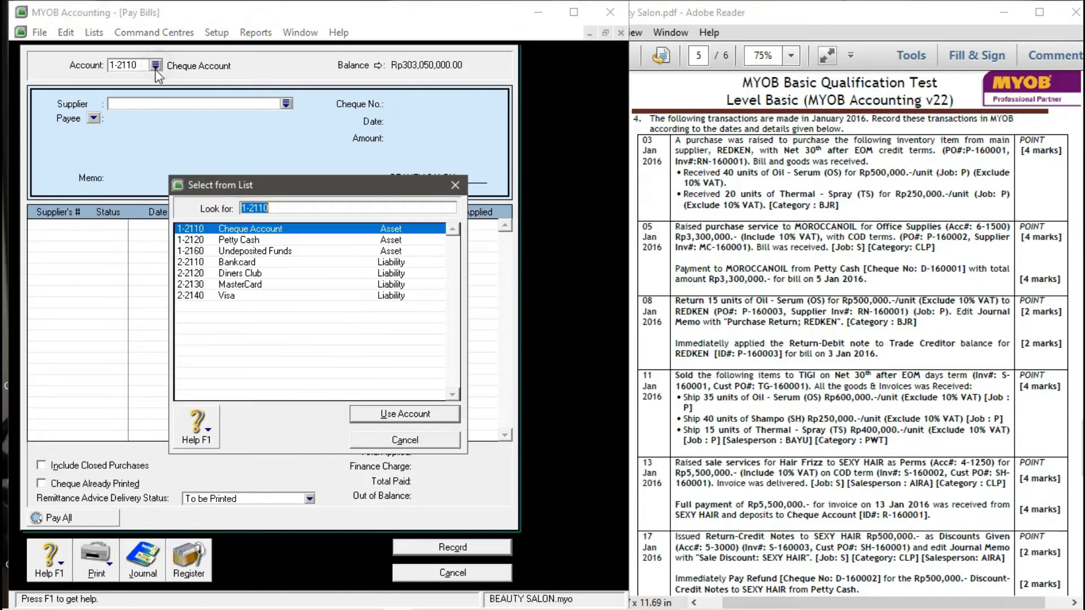
click(222, 240)
click(405, 415)
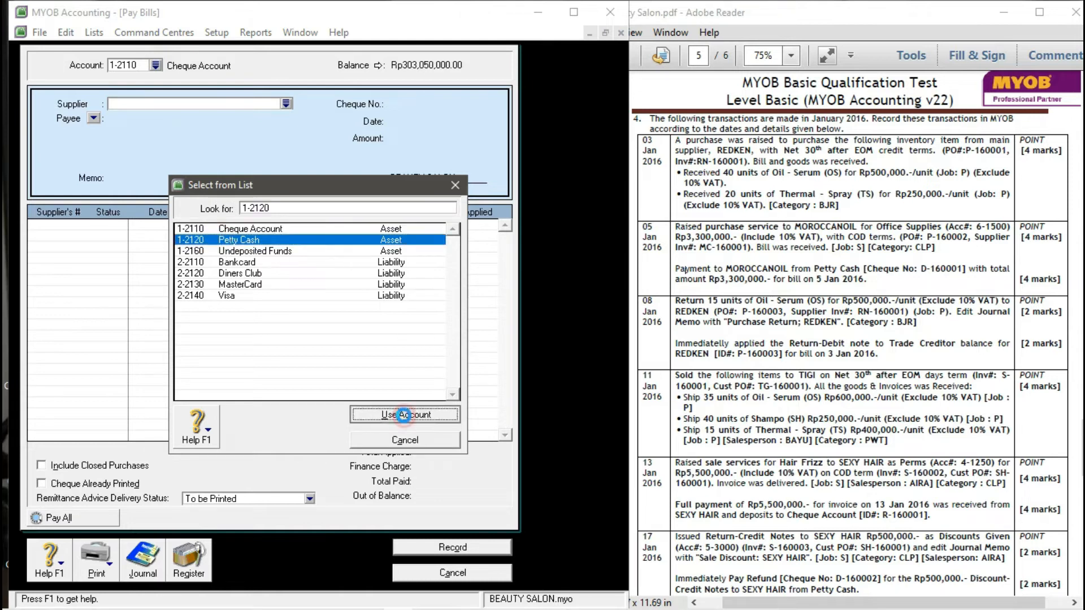
click(286, 104)
click(195, 240)
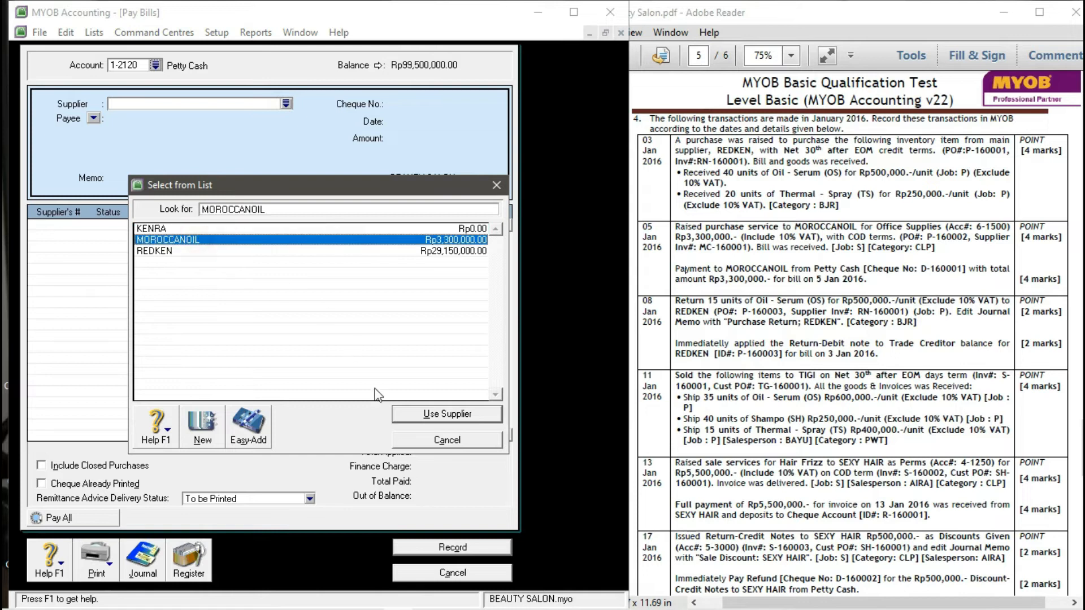
click(420, 415)
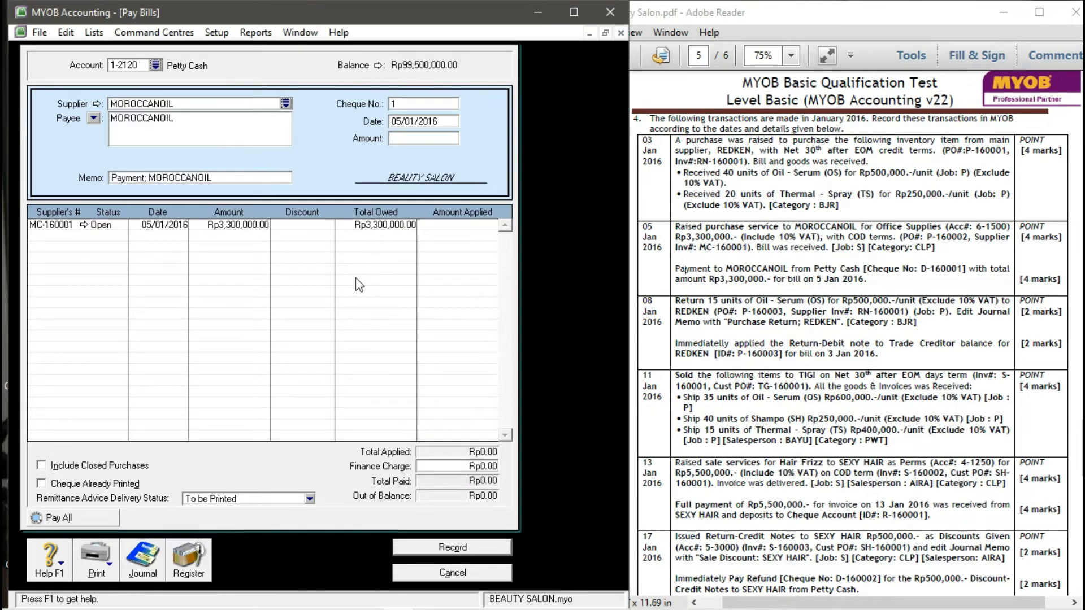
- Pay Rp3,300,000 with cheque D-160001, apply it to bill MC-160001, and record
click(406, 105)
text(D-160001)
key(Tab)
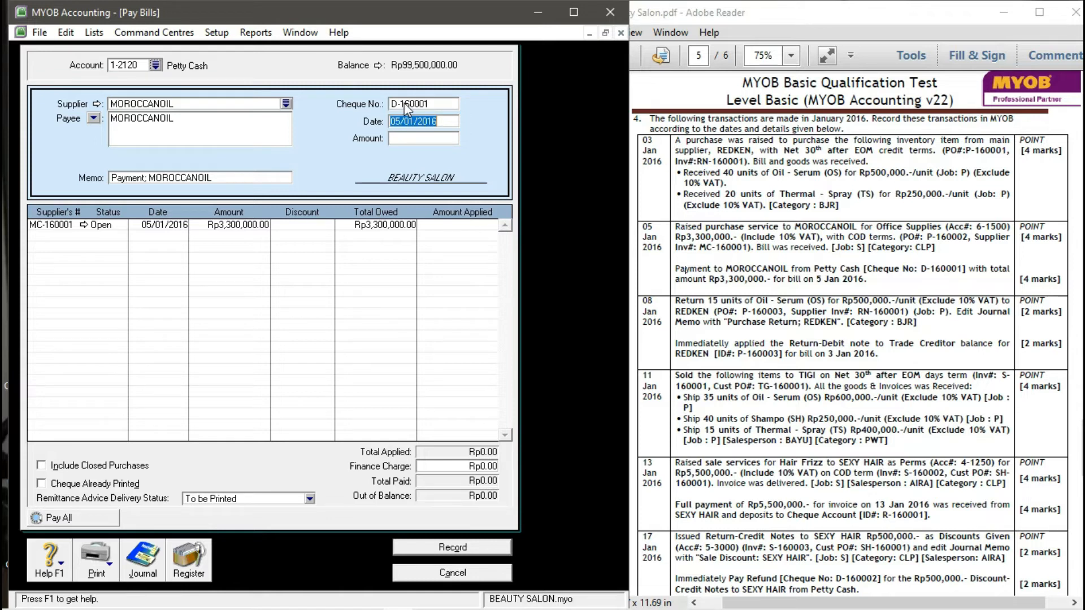
key(Tab)
text(3,)
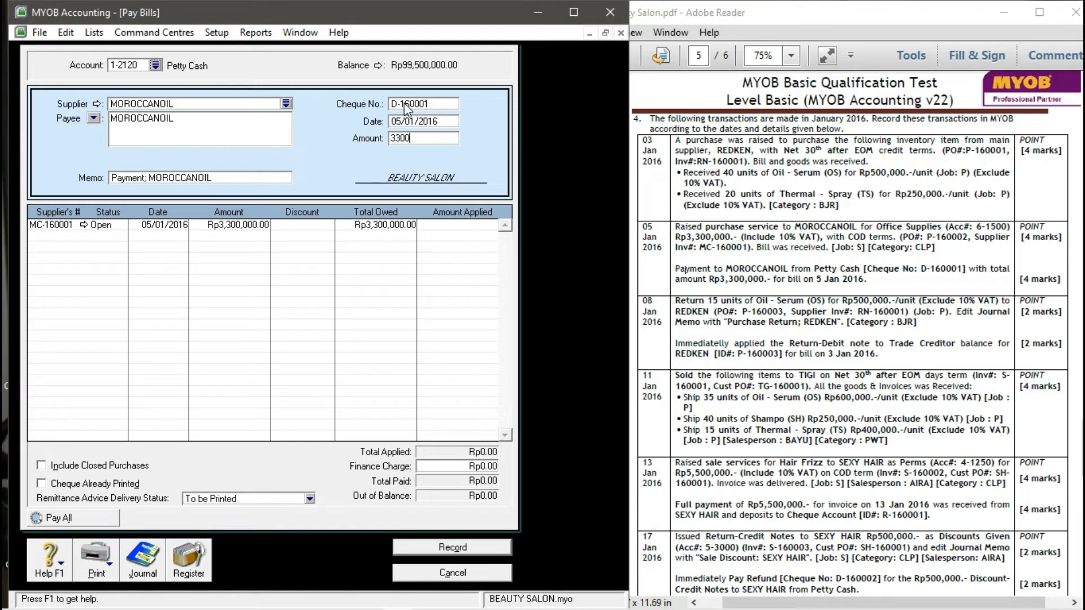
text(300,000)
key(Tab)
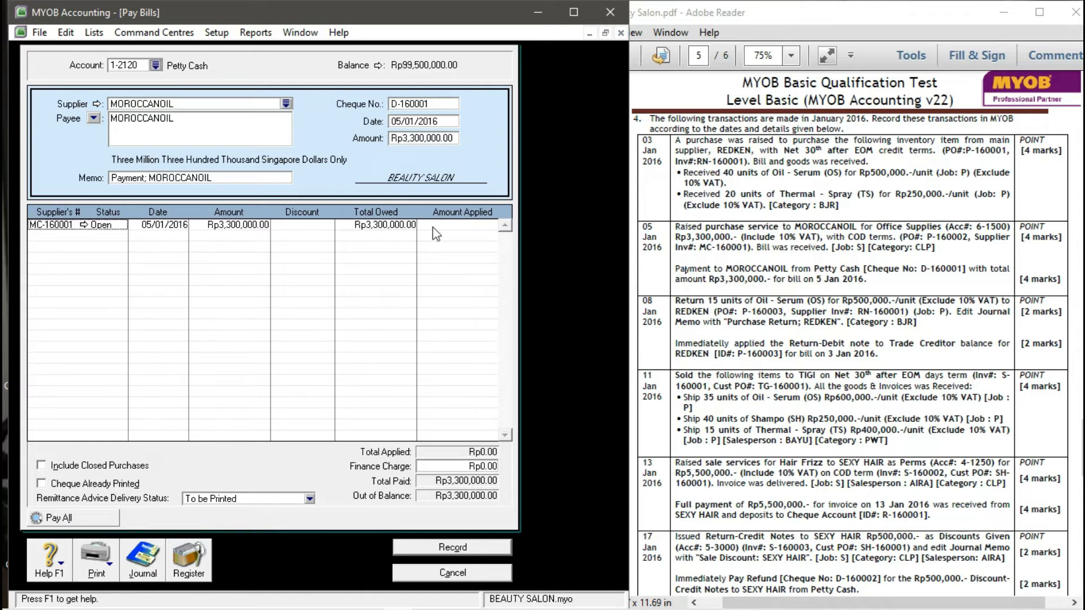
click(450, 226)
click(450, 226)
key(Tab)
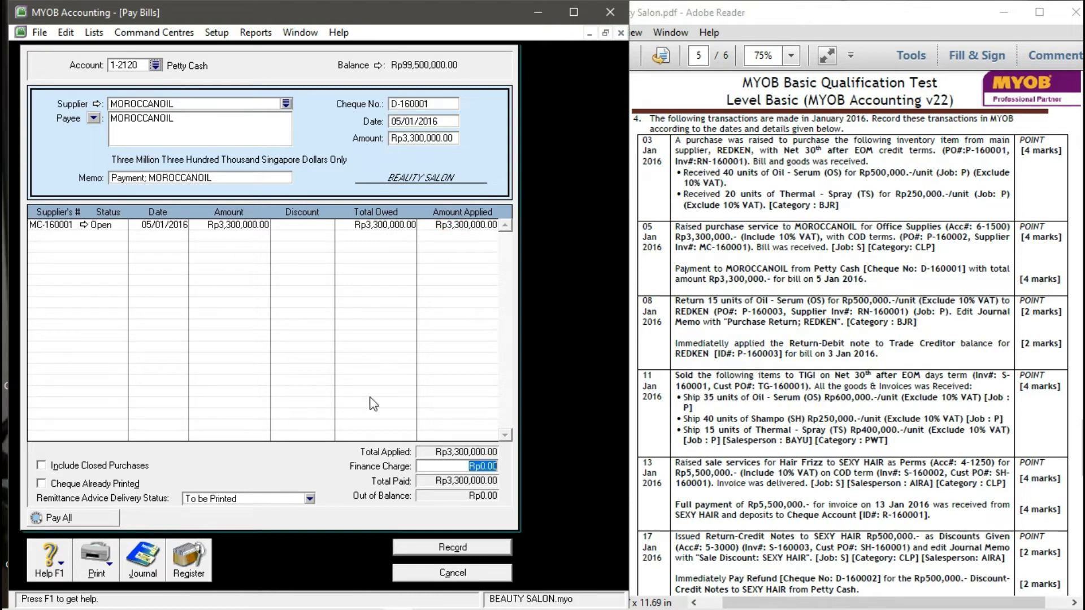
click(451, 547)
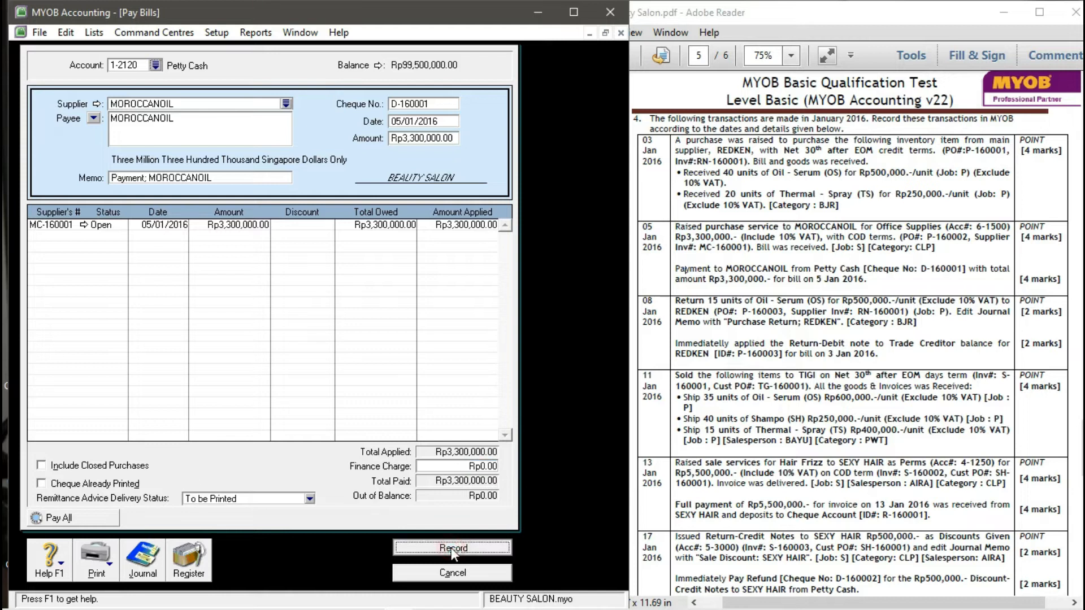
- Start a new purchase bill for REDKEN with tax-inclusive pricing turned off
click(436, 573)
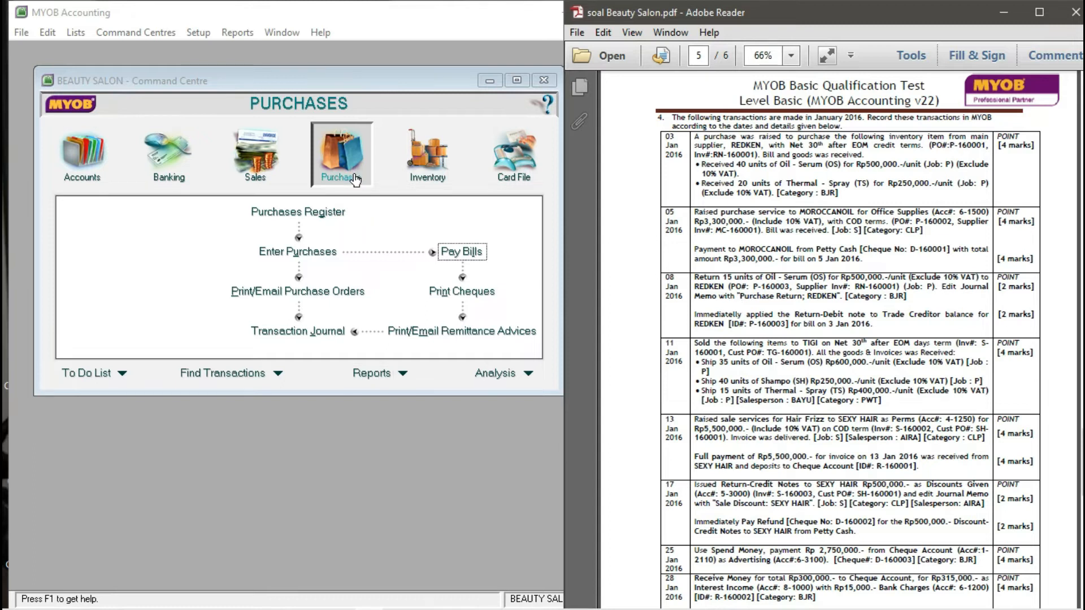
click(316, 252)
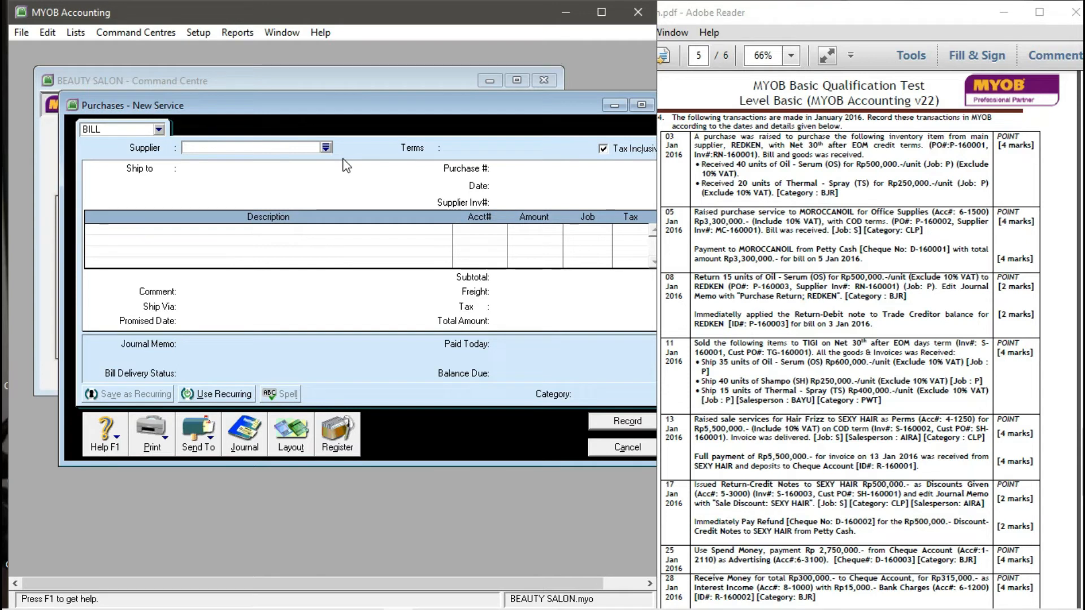
click(326, 147)
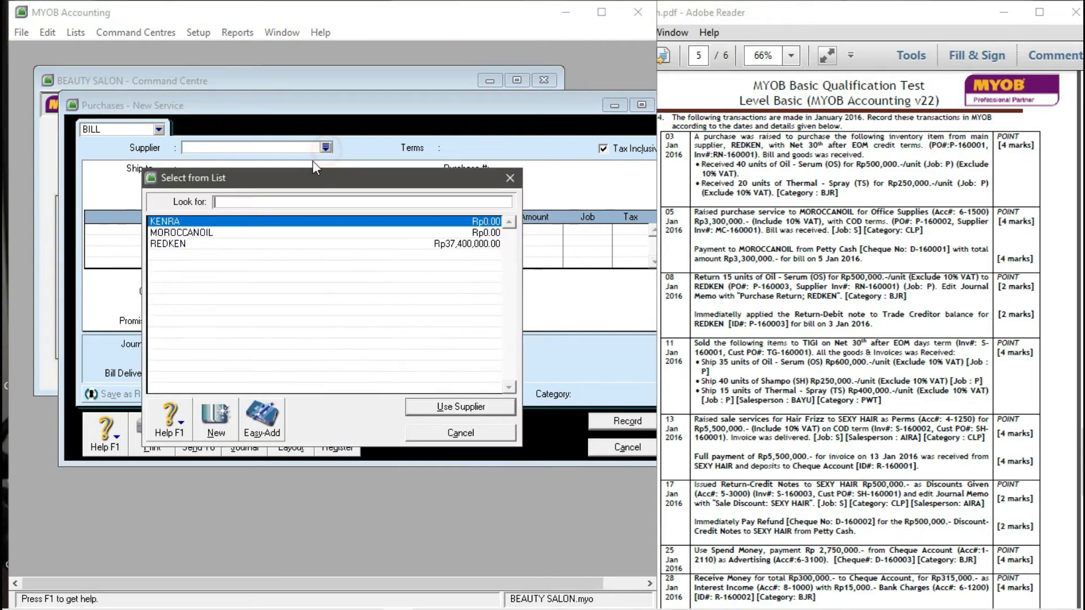
click(173, 245)
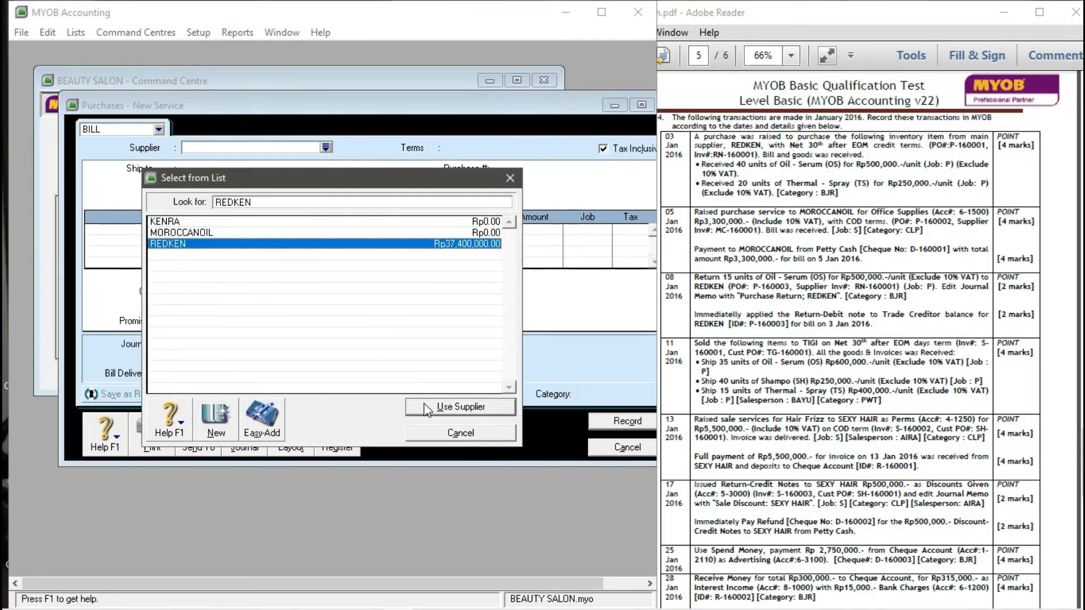
click(424, 403)
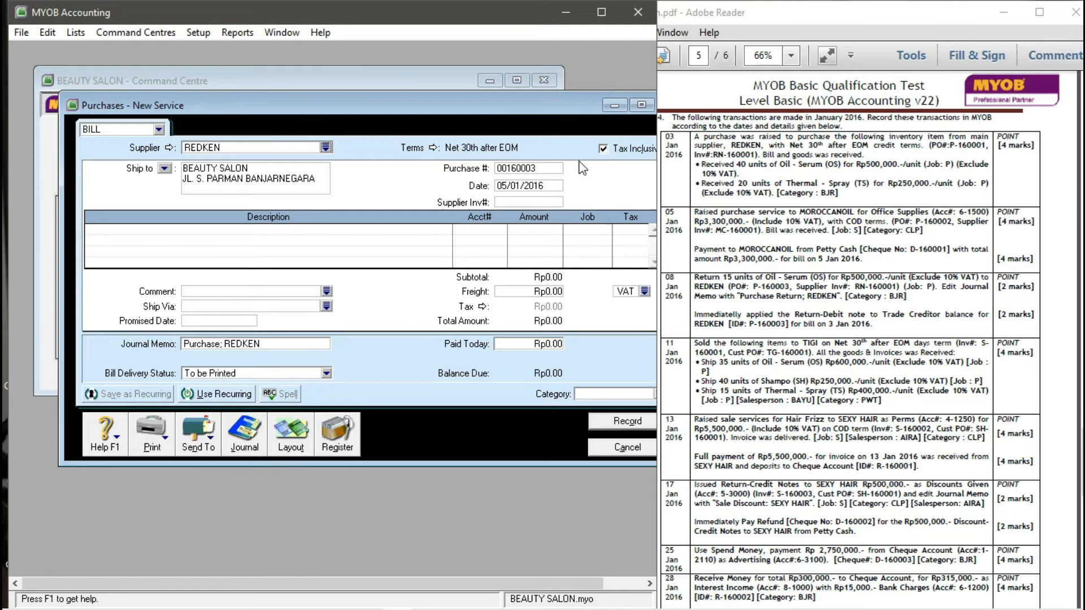
click(602, 150)
drag(568, 111, 524, 103)
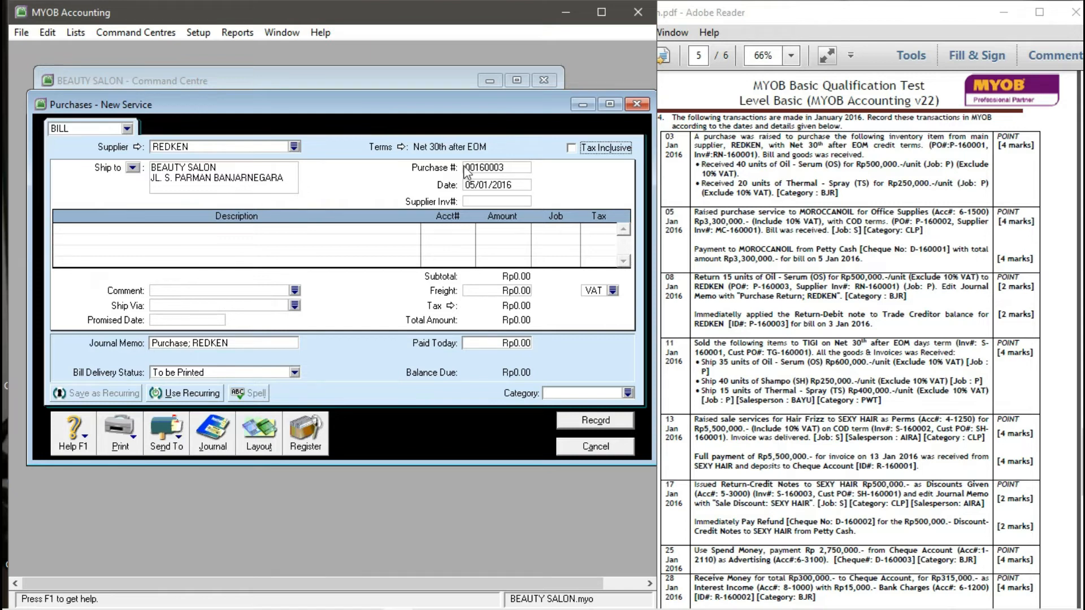
- Set purchase number P-160003, date 08/01/2016 and supplier invoice RN-160001
click(492, 167)
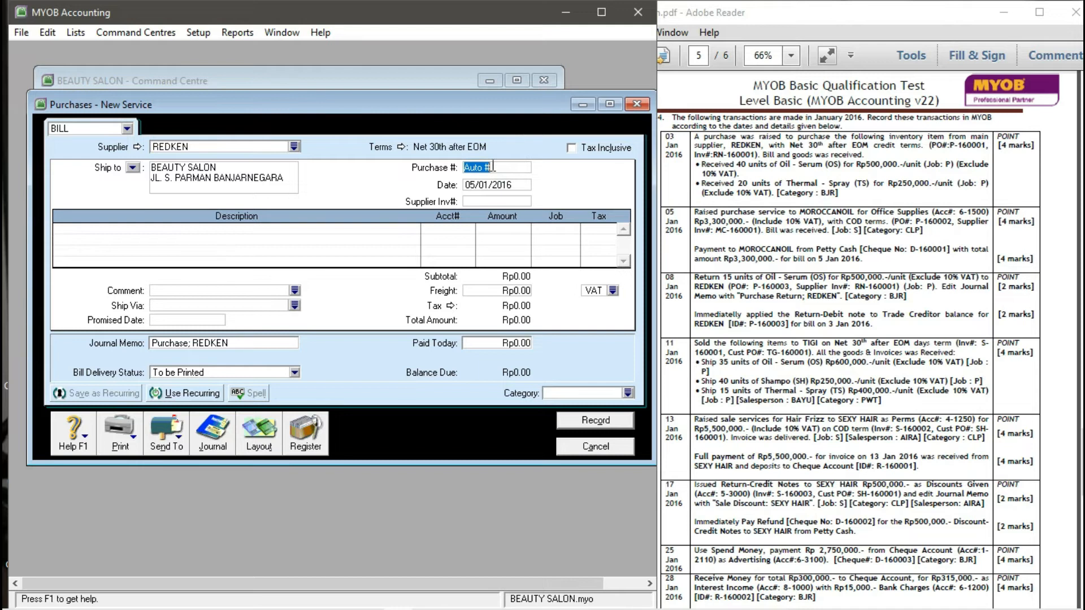
text(P-160003)
key(Tab)
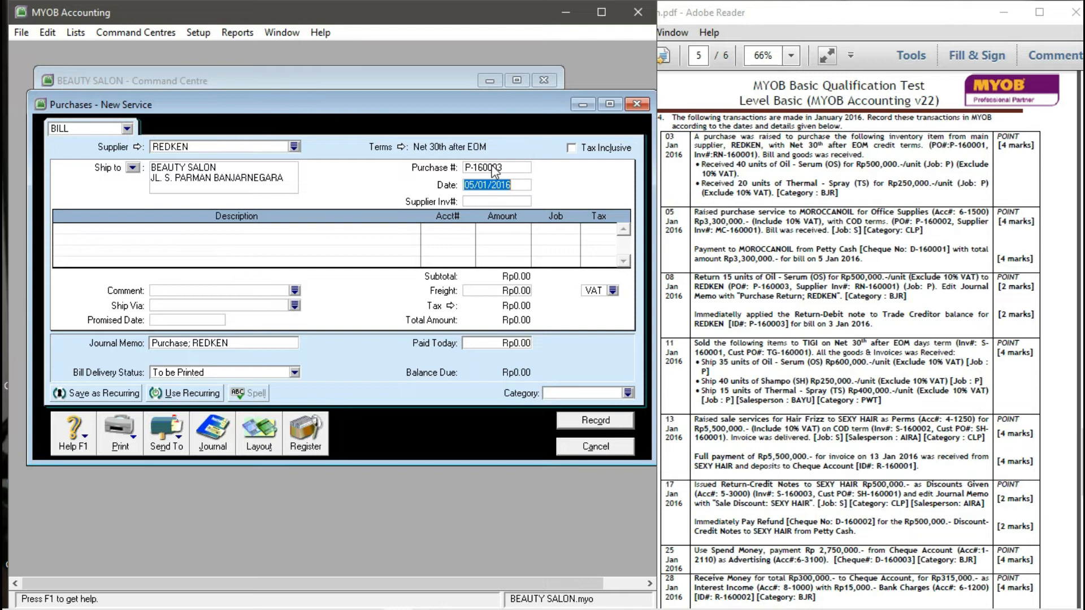
text(08/01/2016)
key(Tab)
text(RN-)
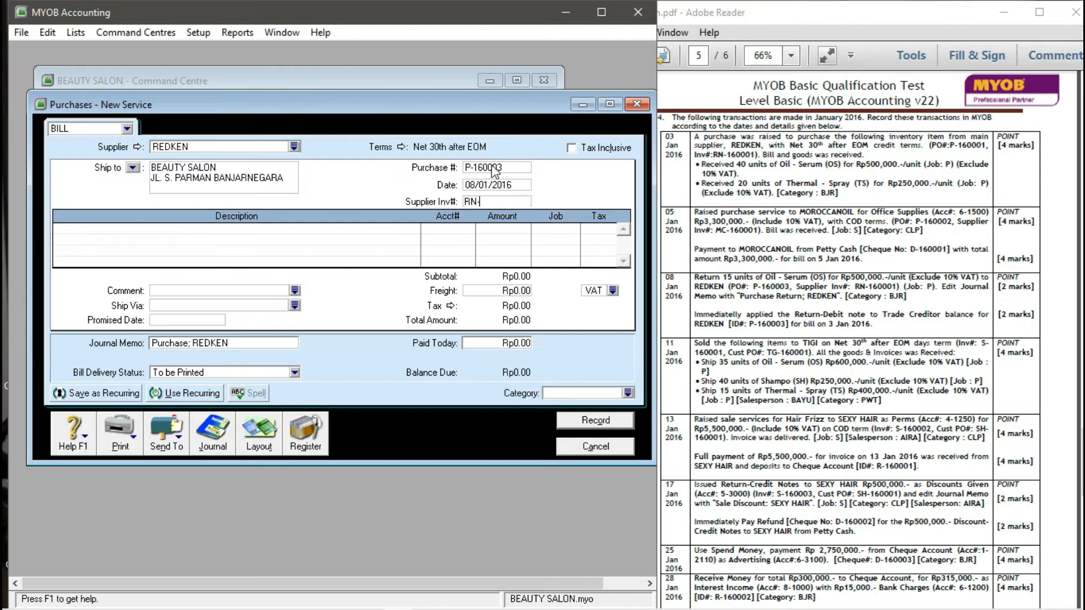
text(160001)
key(Tab)
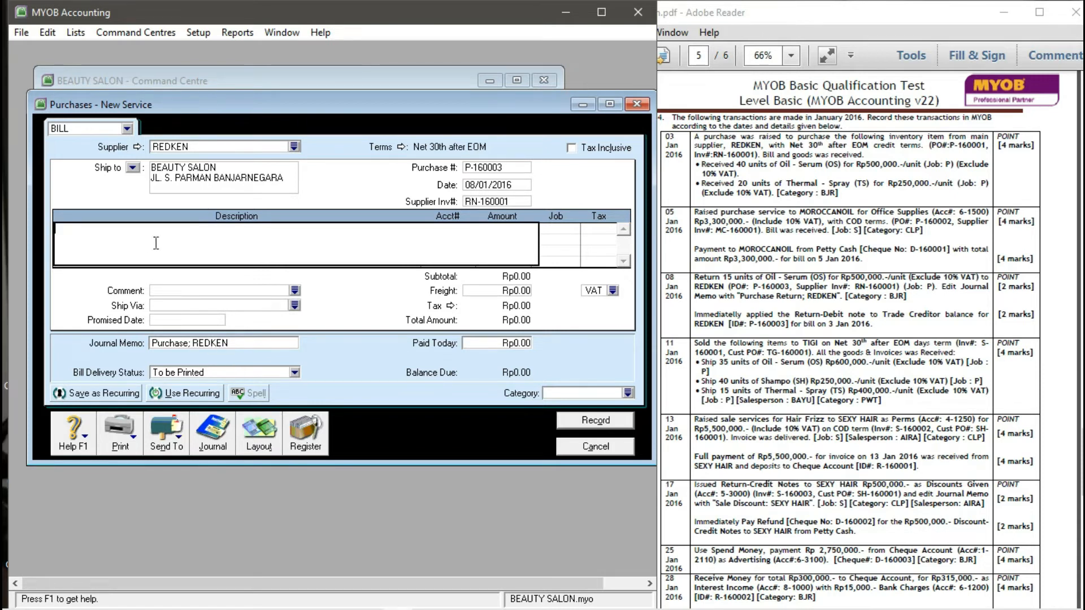
click(263, 434)
- Switch to the Item layout and enter a return of -15 OS Oil - Serum at 500,000 each
click(178, 302)
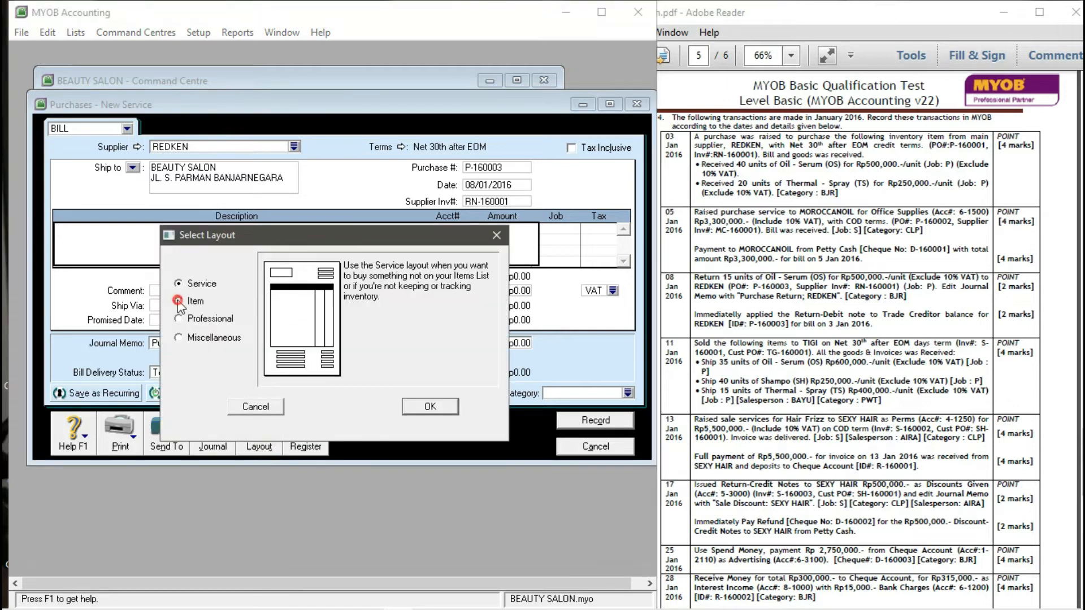
click(430, 406)
click(80, 228)
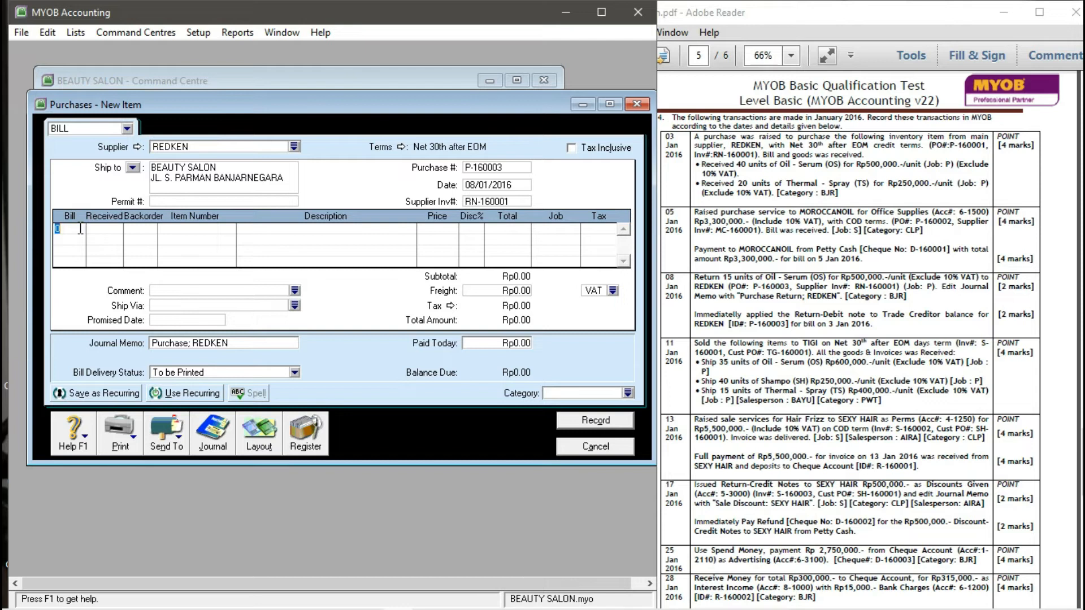
text(-15)
key(Tab)
click(209, 227)
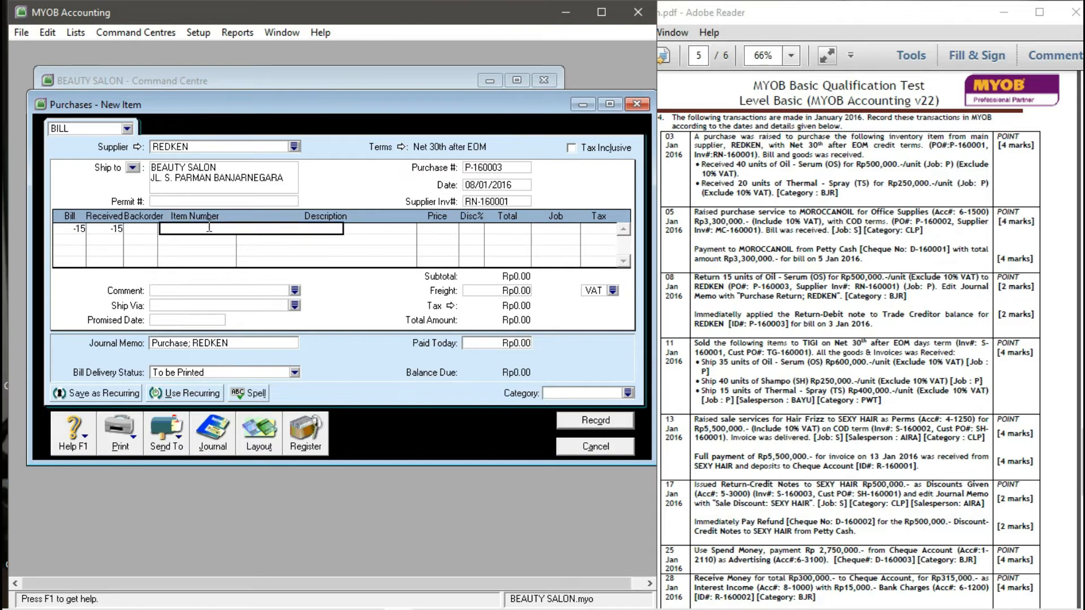
text(OS)
key(Tab)
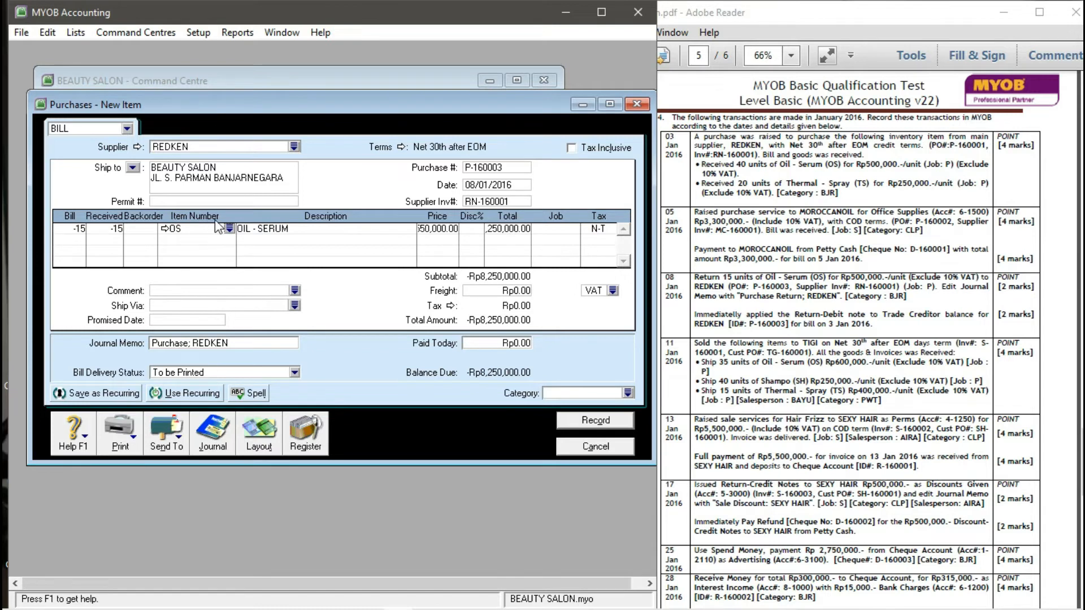
click(453, 235)
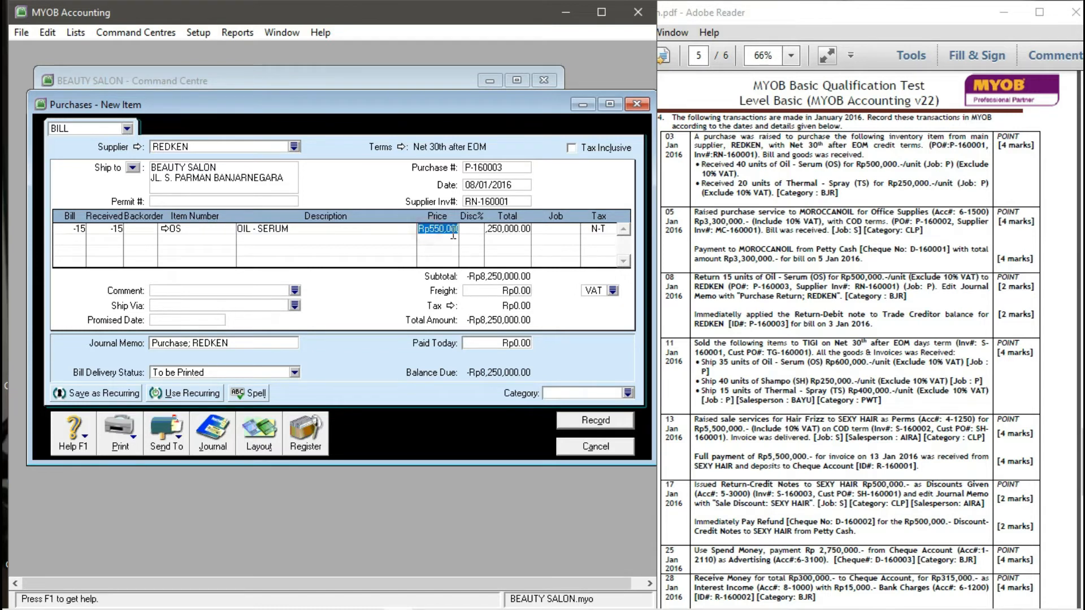
text(500000)
key(Tab)
key(Tab)
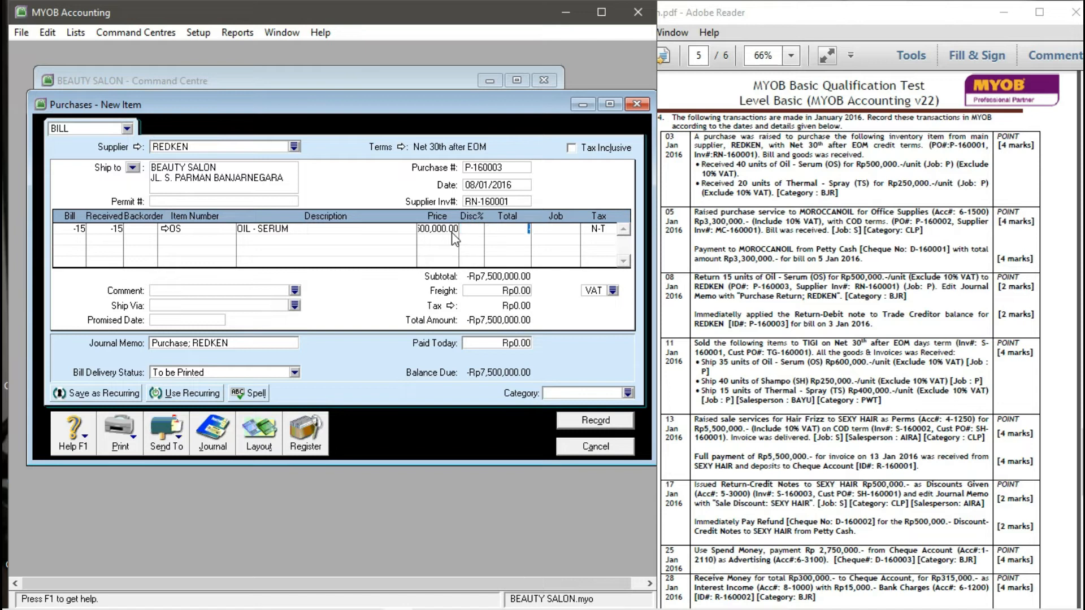
key(Tab)
- Assign job P and the VAT tax code to the return line
click(573, 228)
click(407, 405)
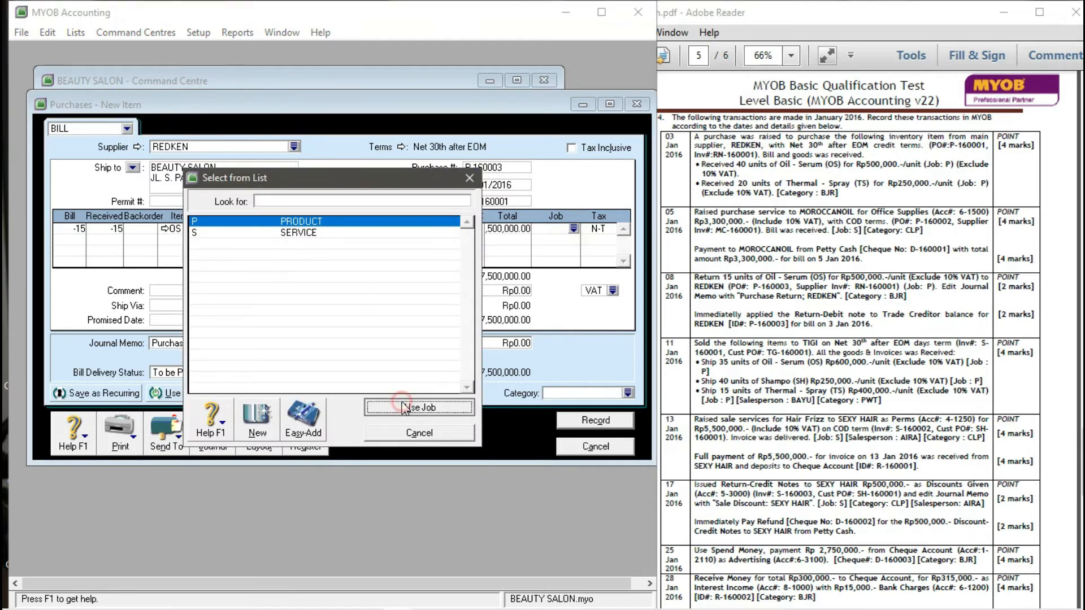
click(596, 232)
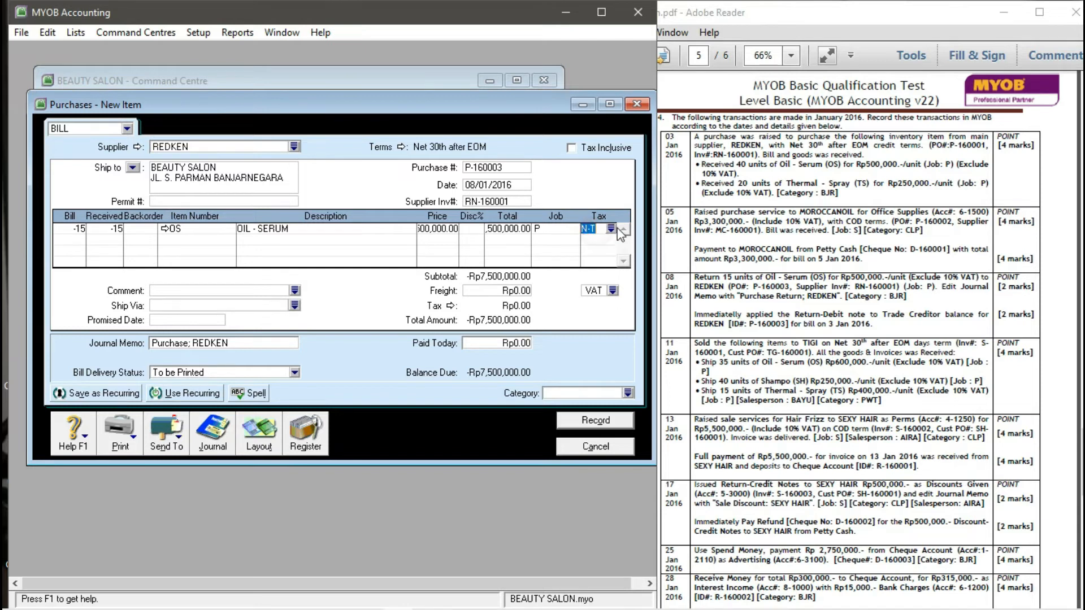
click(611, 228)
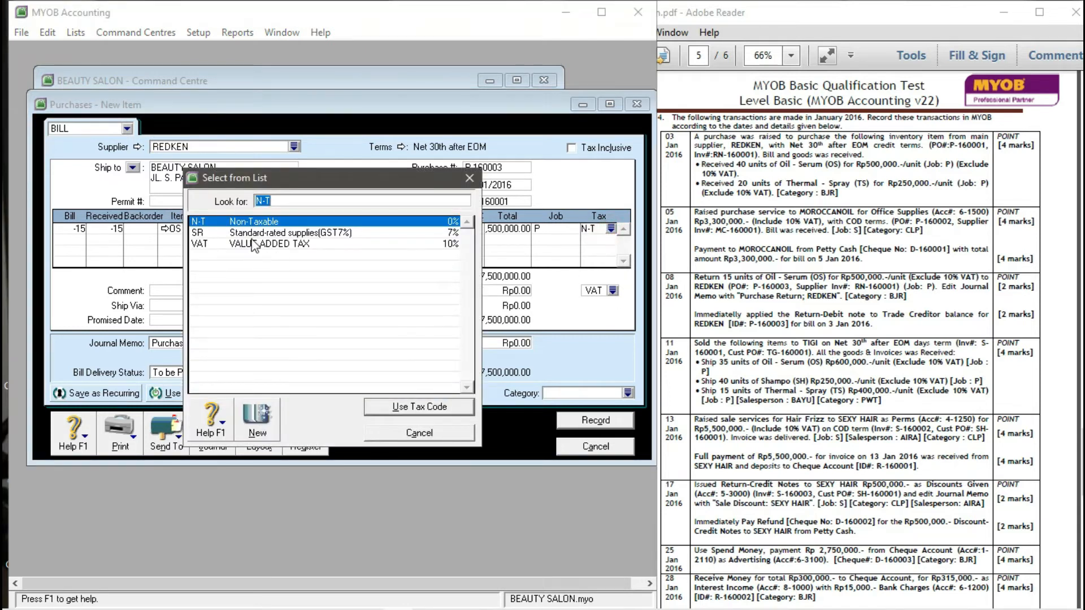
click(255, 244)
click(424, 407)
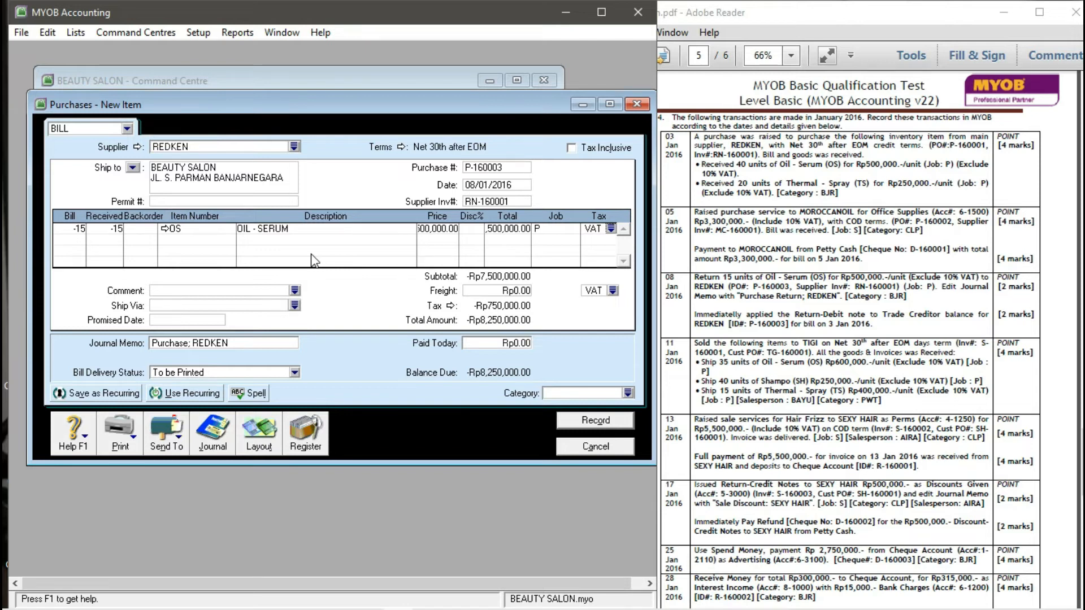
click(237, 293)
click(224, 344)
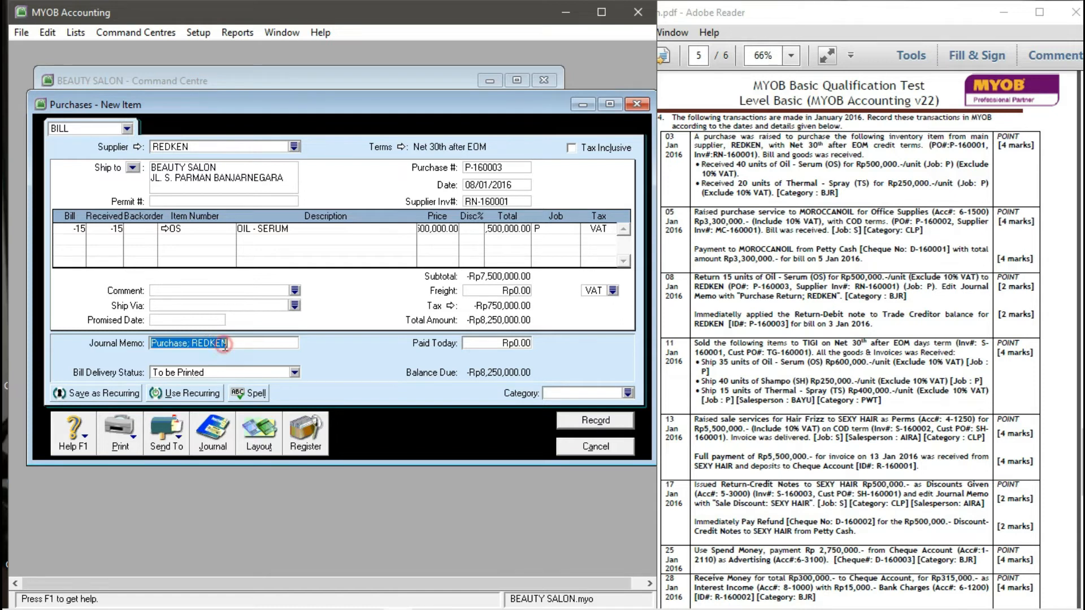
- Change the memo to 'Purchase RETURN; REDKEN', set category BJR, and record the return
click(187, 343)
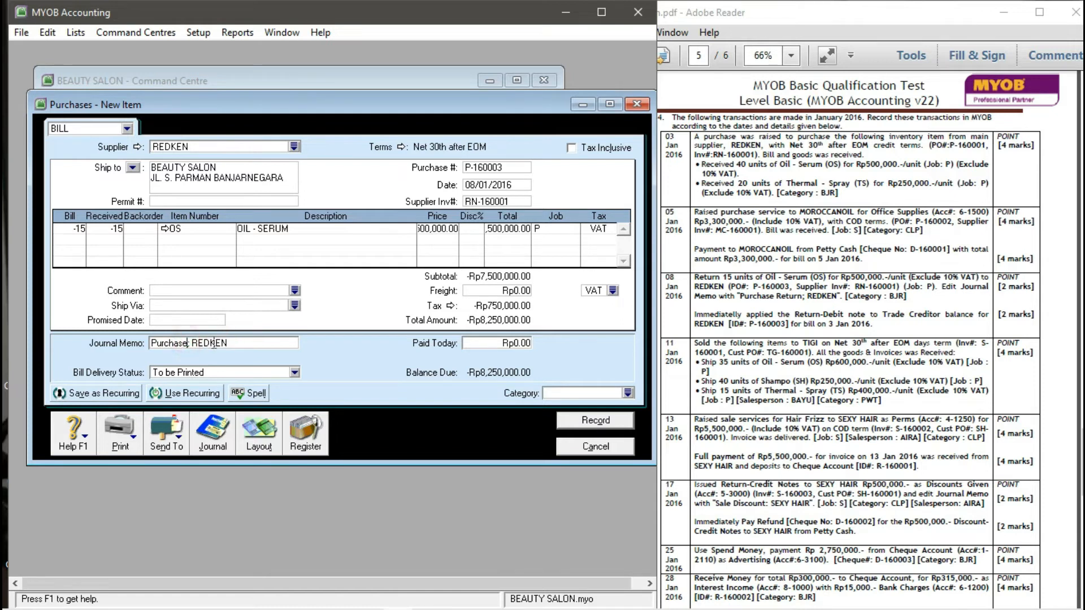
text(RETURN)
click(627, 393)
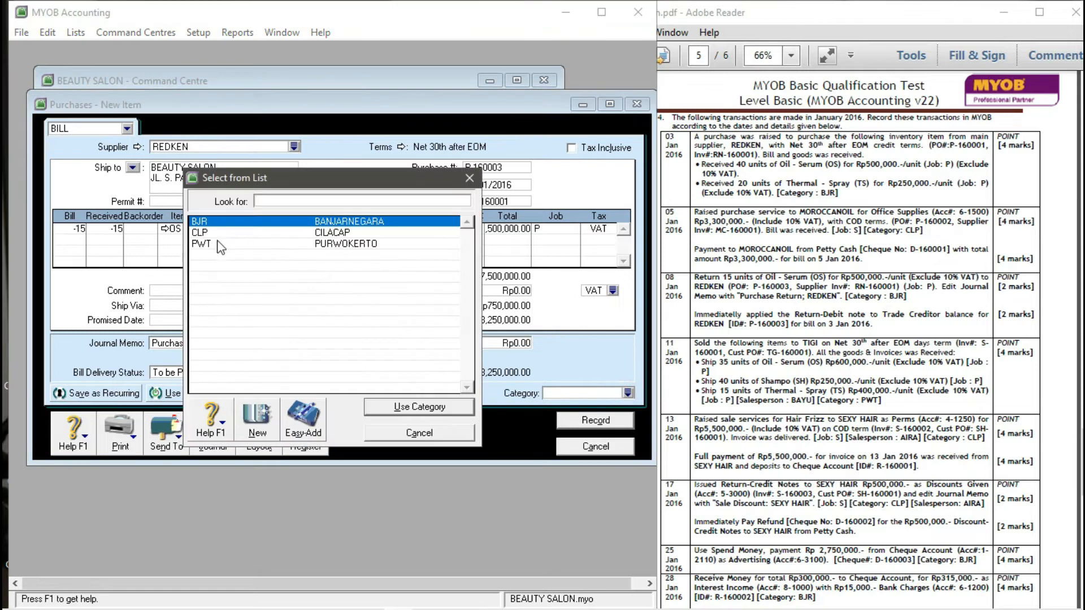
click(433, 408)
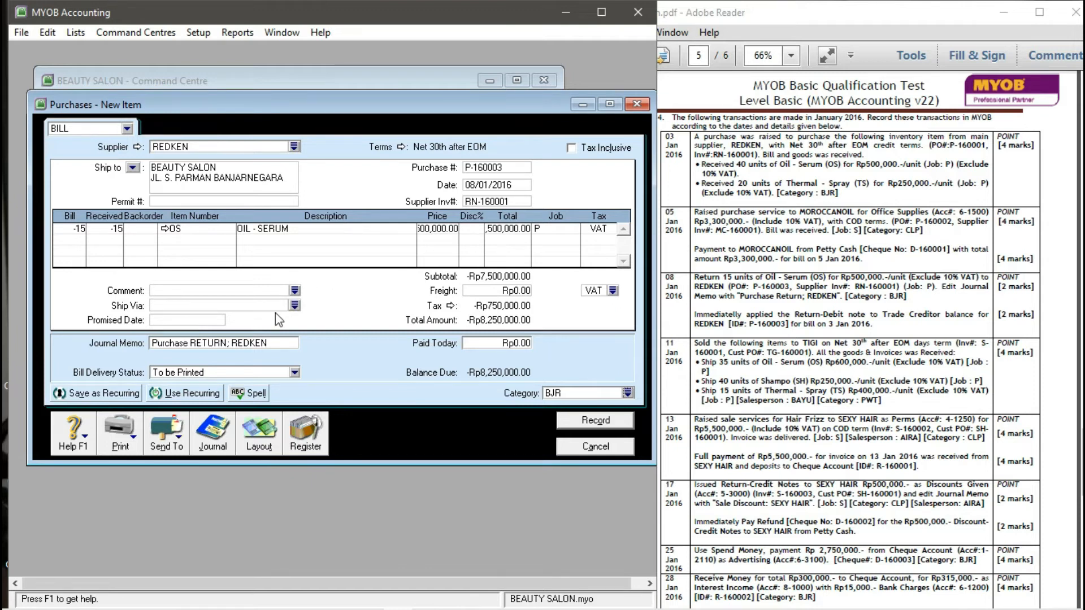
click(615, 420)
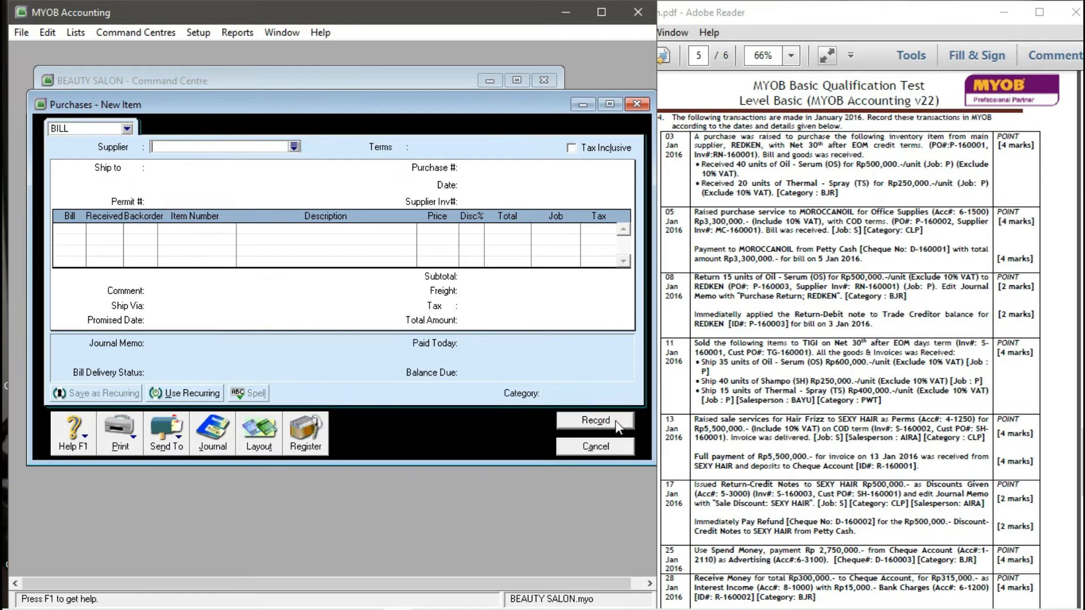
click(582, 448)
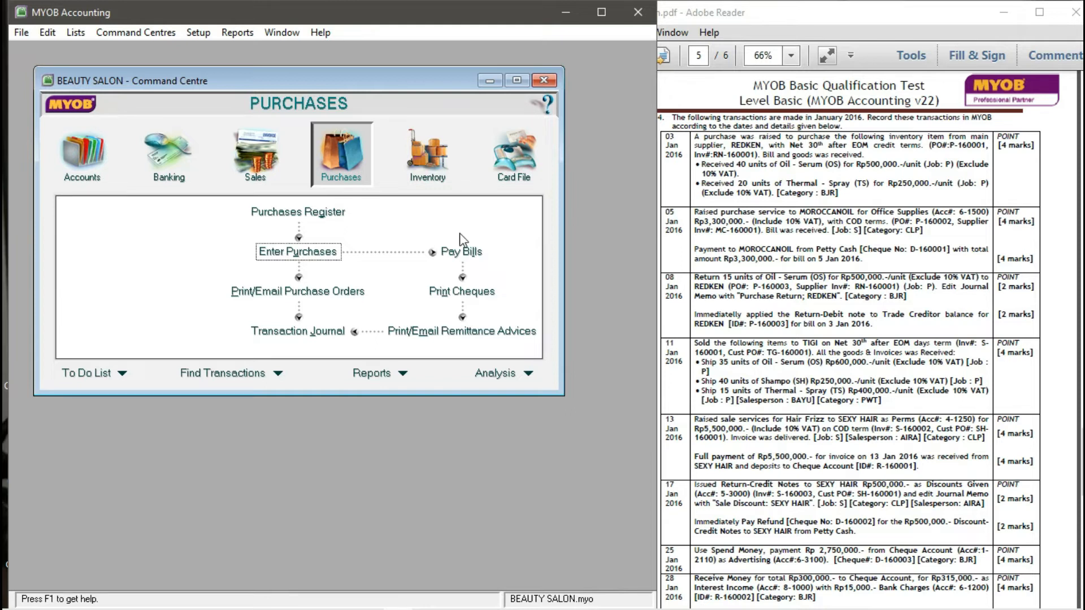
- Find REDKEN's -Rp8,250,000 debit under Returns & Debits in the Purchases Register and settle it
click(303, 219)
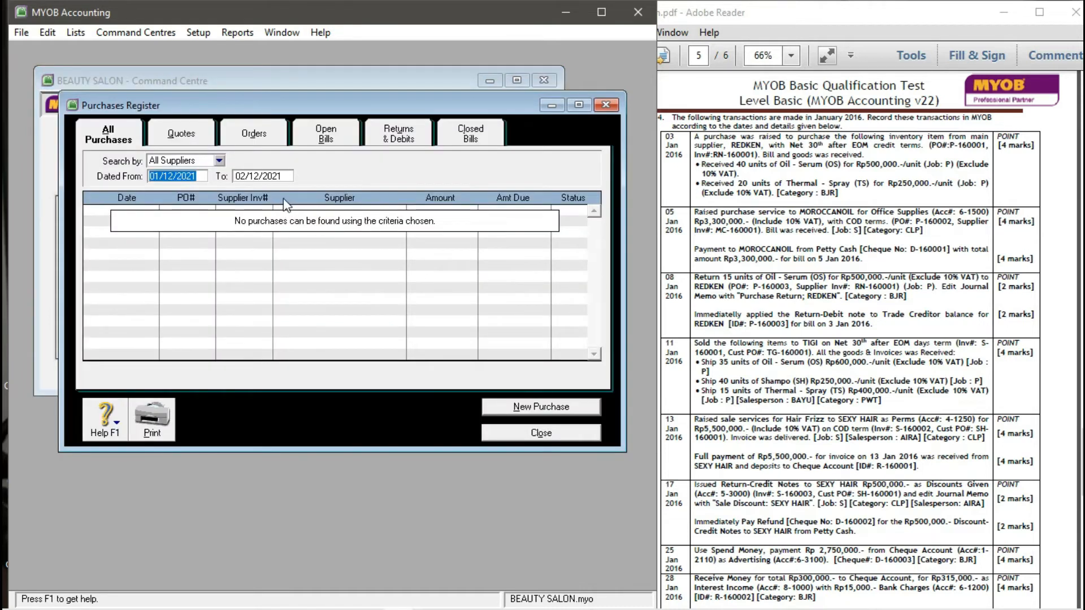
click(415, 141)
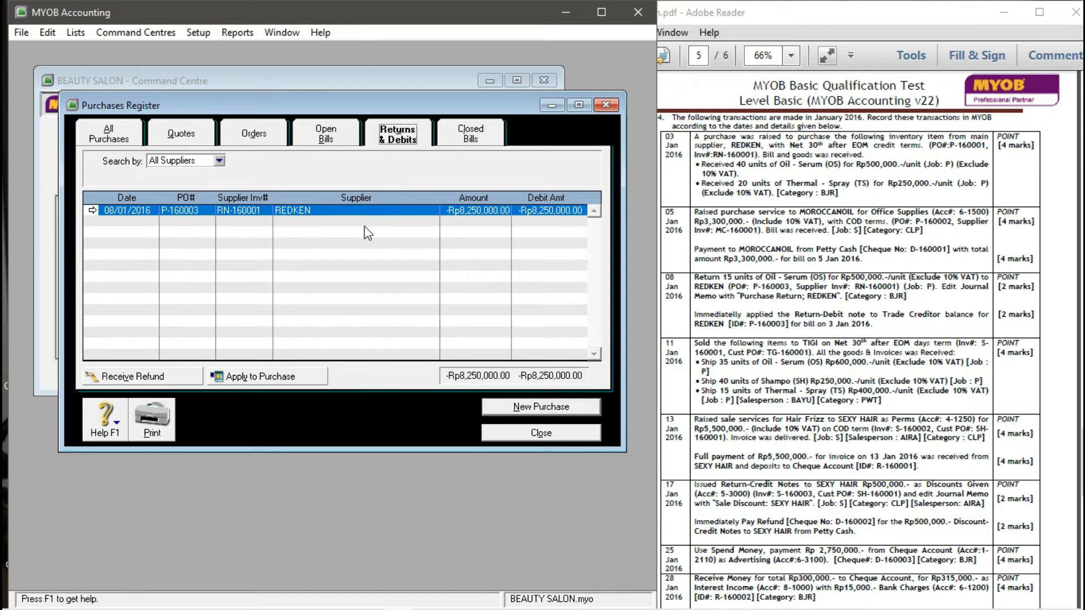
click(335, 218)
click(331, 217)
click(263, 376)
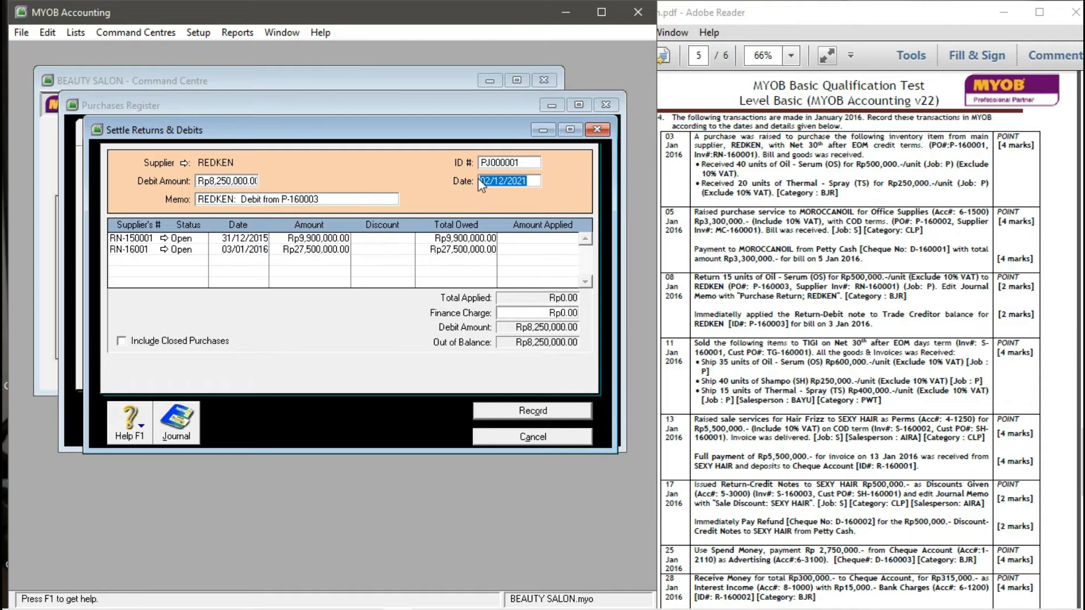
- Set the settlement ID to P-16003 and the date to 08/01/2016
click(512, 163)
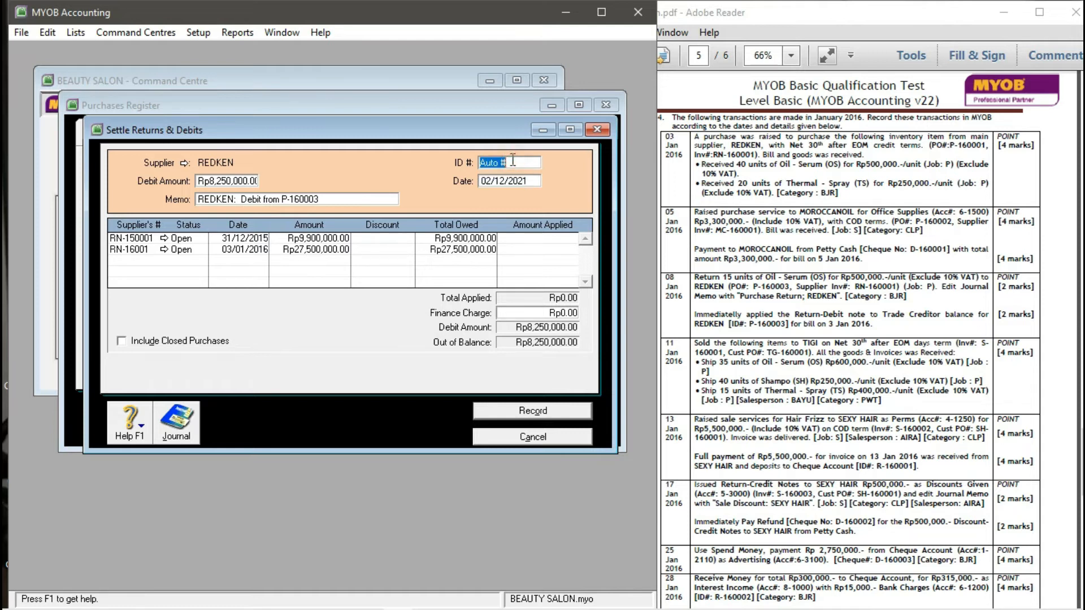
text(P-16003)
key(Tab)
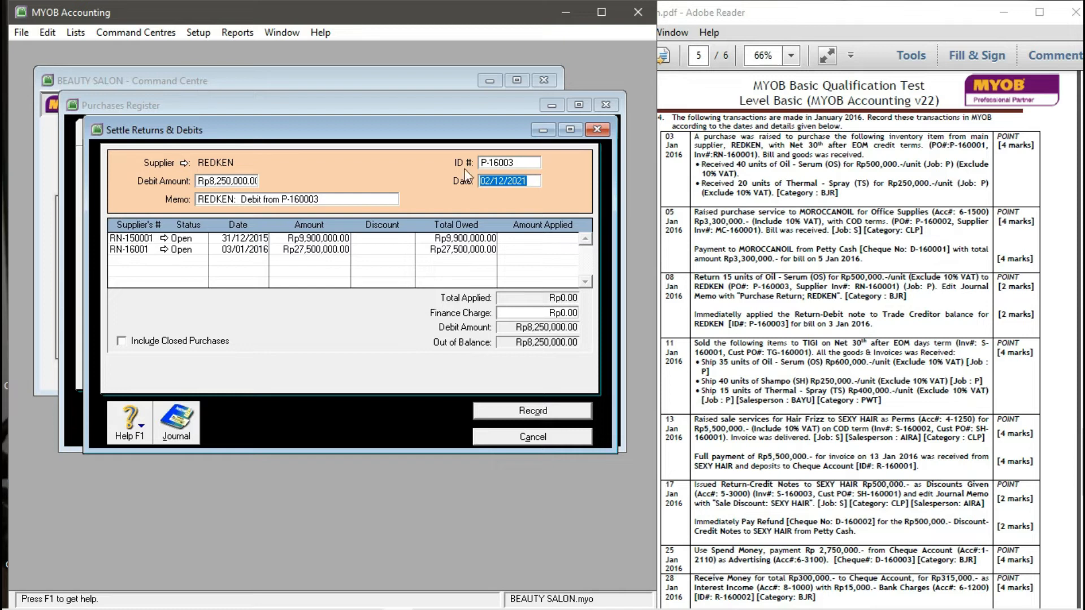
text(08/01/2016)
key(Tab)
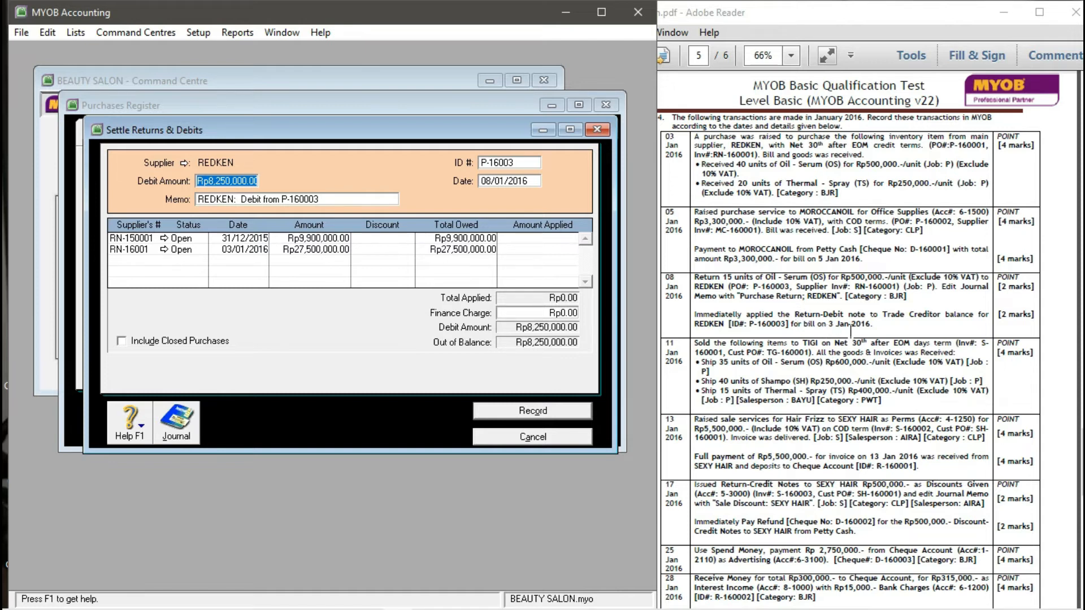
- Apply Rp8,250,000 to bill RN-16001 and record the settlement
click(521, 252)
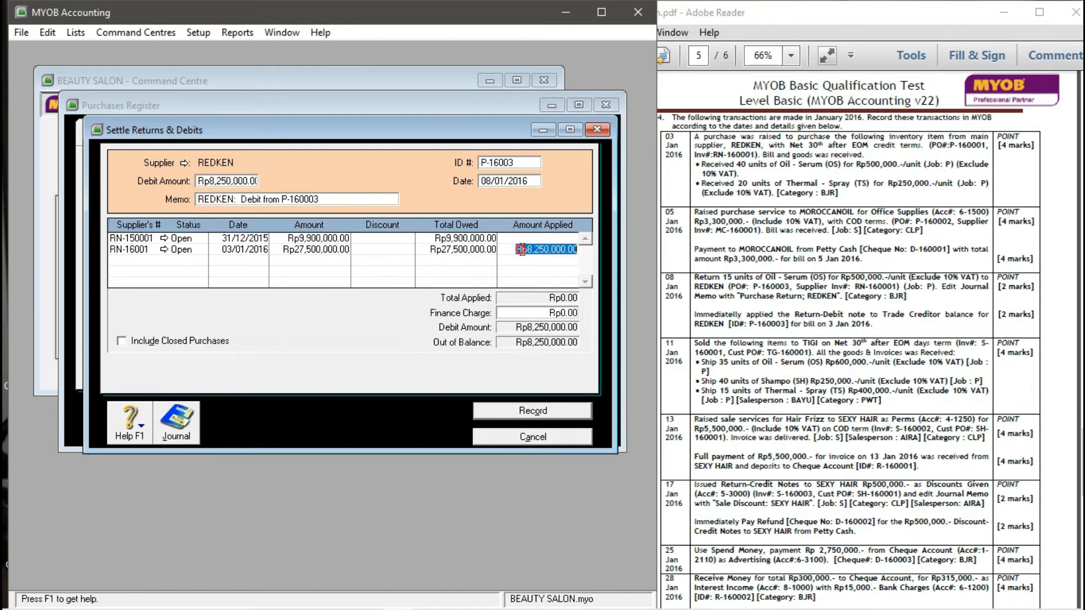
click(560, 252)
key(Tab)
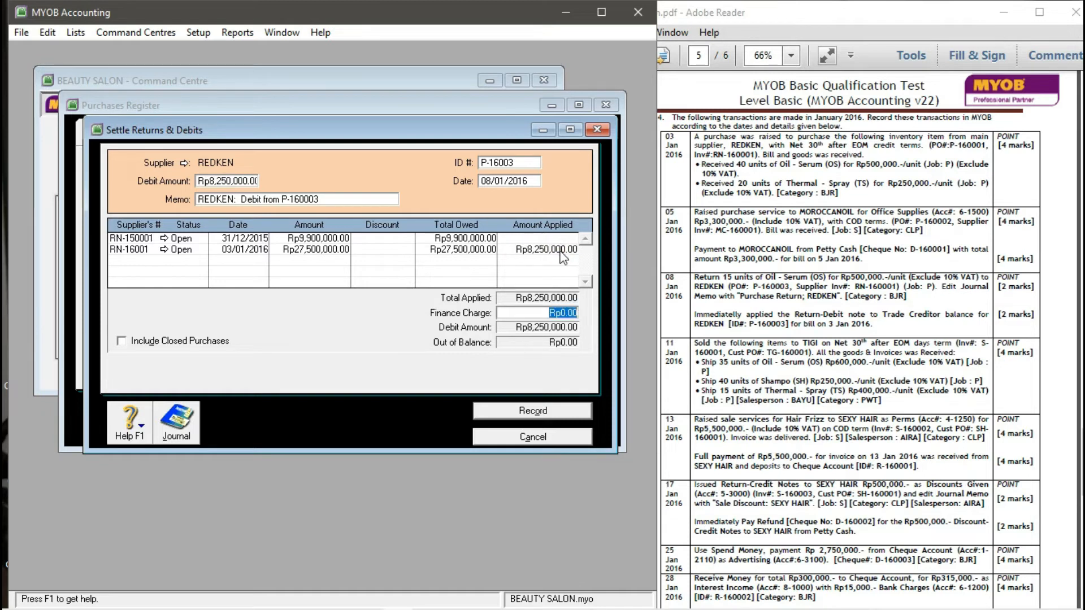
click(502, 415)
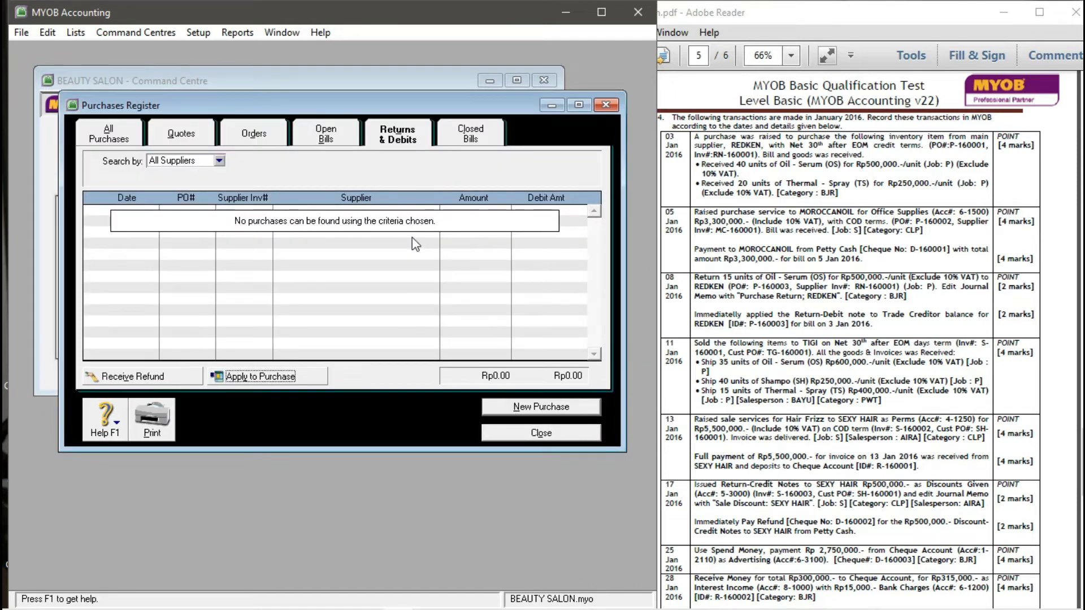
click(524, 431)
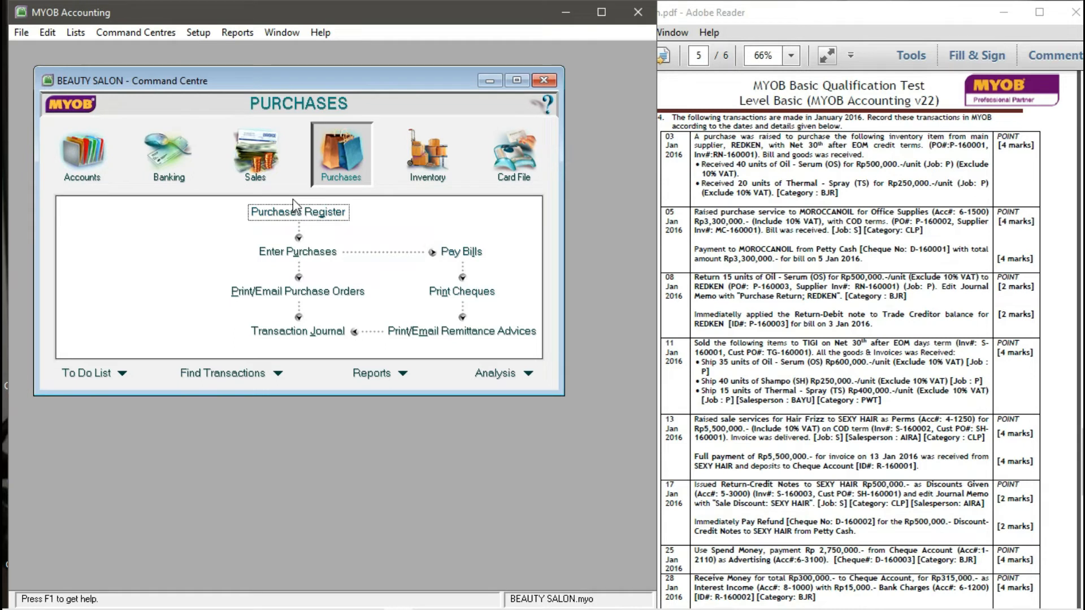
- Open Enter Sales from the Sales area, reposition the invoice window, and list the customers
click(267, 178)
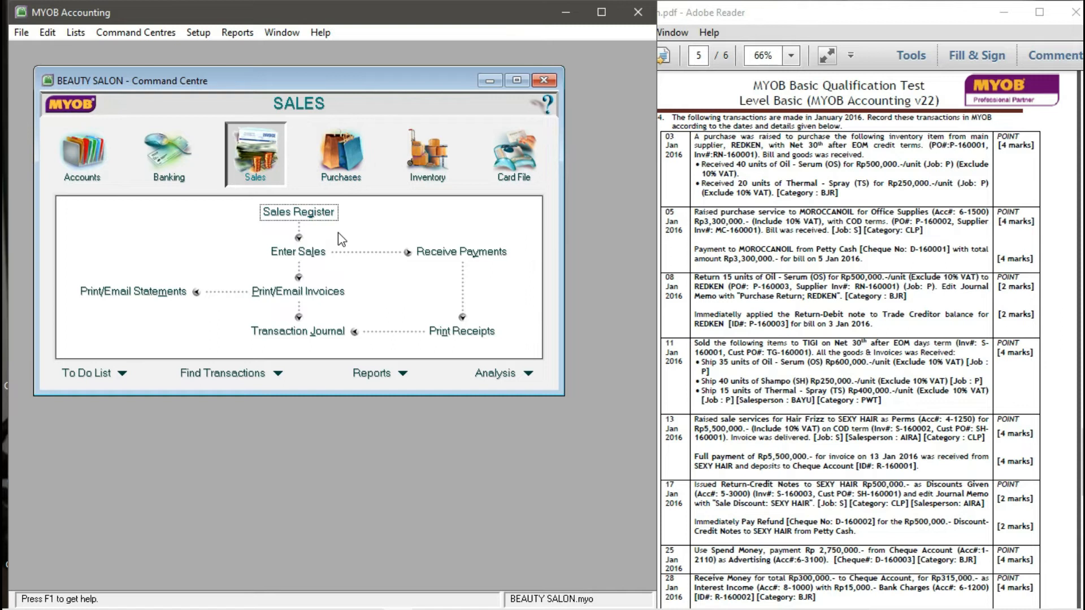
click(311, 258)
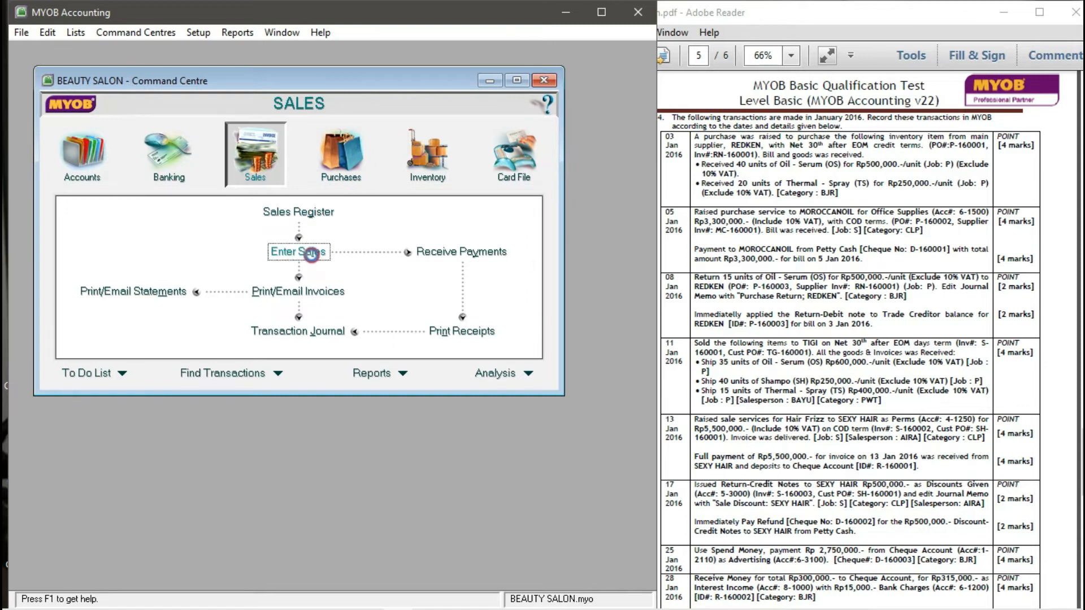
drag(463, 103, 431, 109)
drag(338, 113, 319, 96)
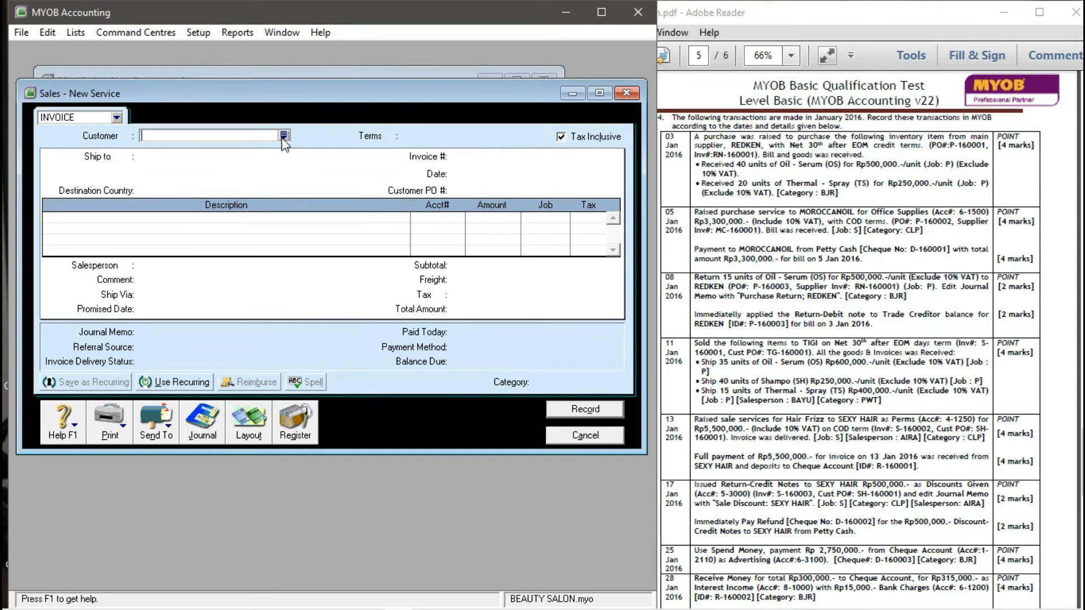
click(283, 136)
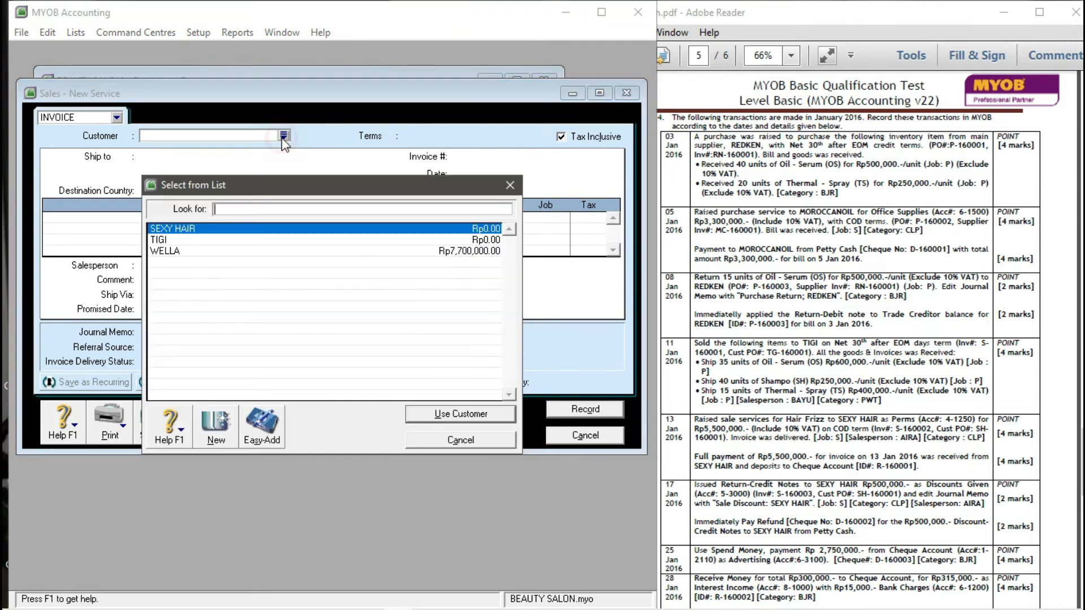
- Choose customer TIGI with payment terms of 30 days after end of month
click(206, 240)
click(441, 413)
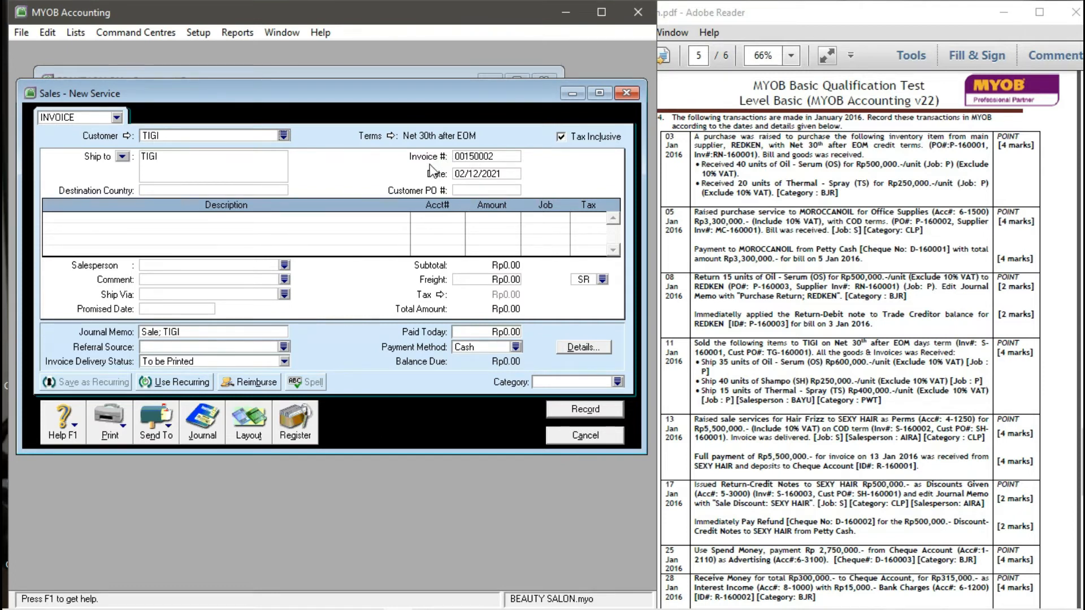
click(391, 137)
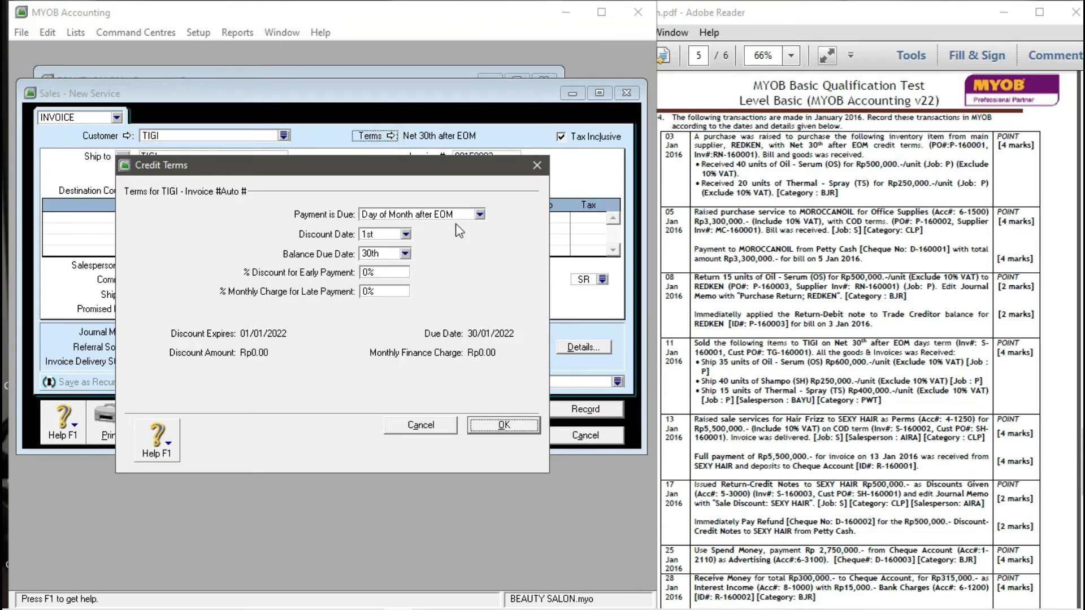
click(479, 215)
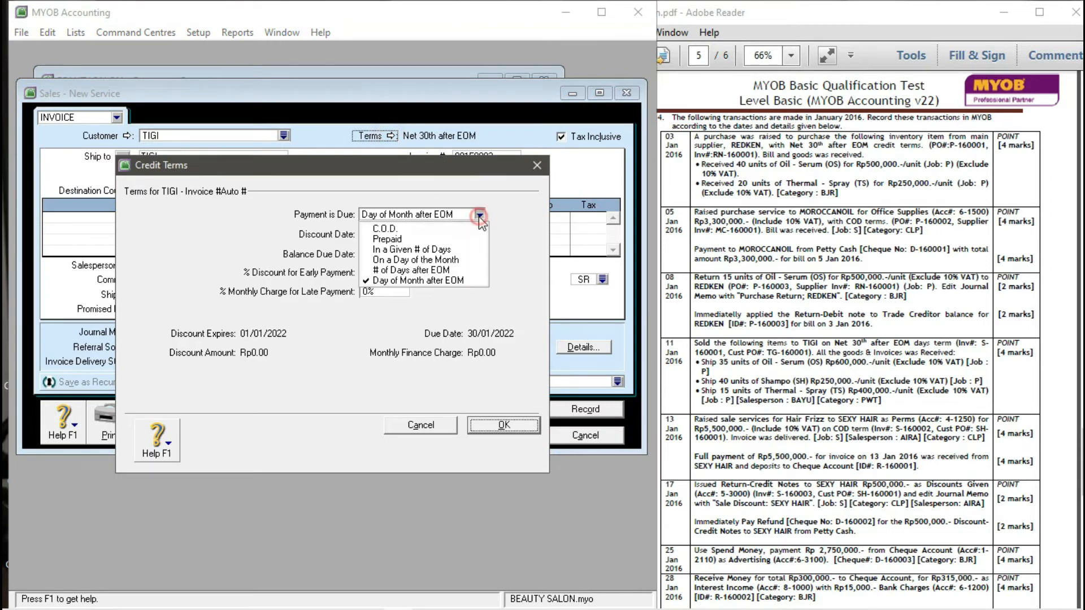
click(388, 271)
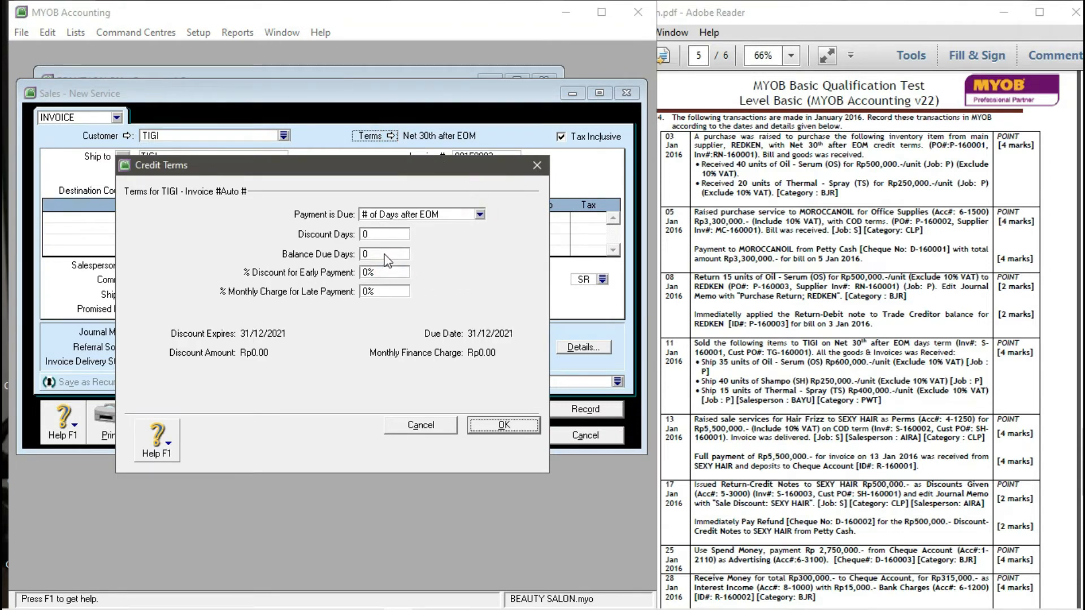
click(386, 255)
text(30)
key(Return)
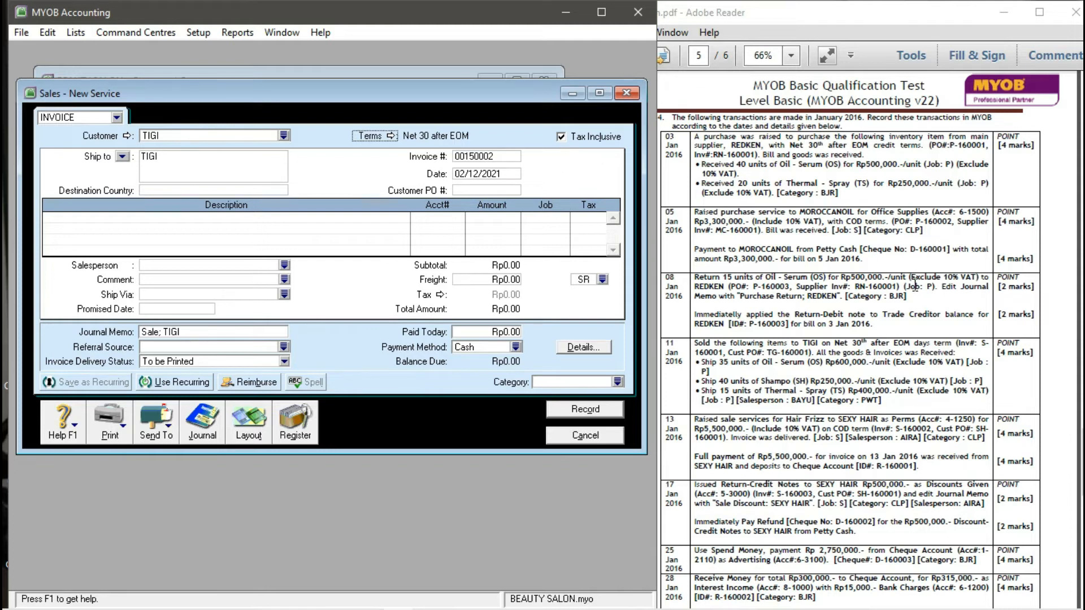
- Make prices tax-exclusive and enter invoice S-160001, date 11/01/2016, PO TG-160001
click(562, 137)
click(484, 157)
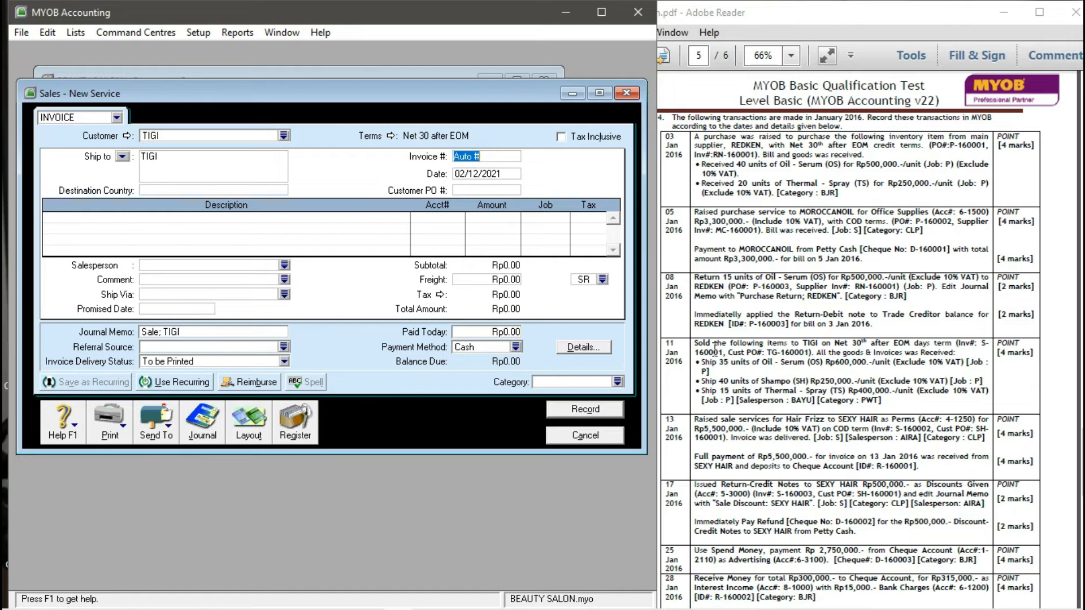
text(S-160001)
key(Tab)
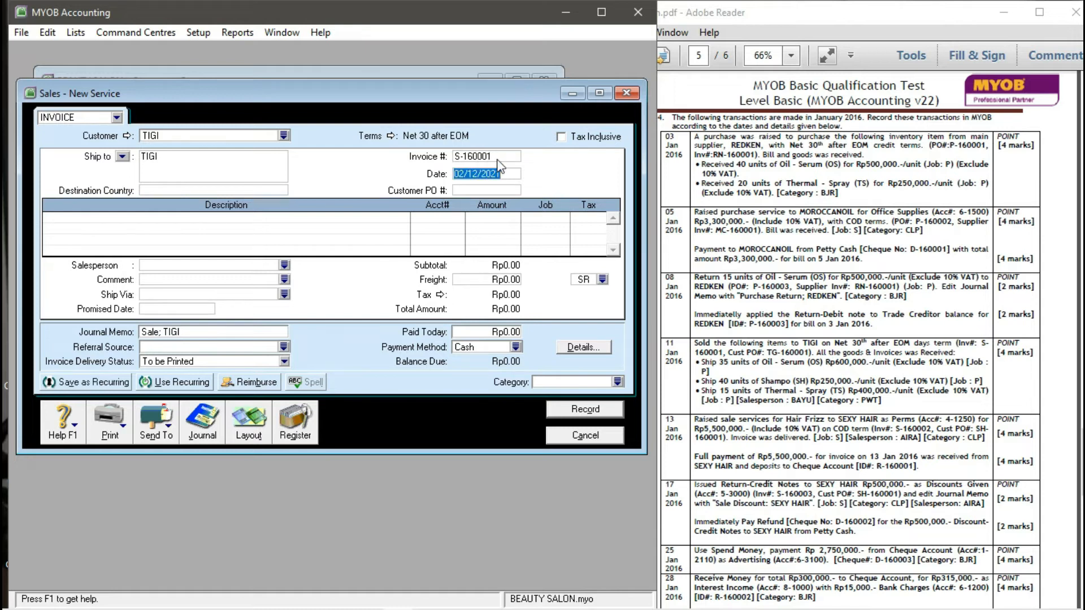
text(11/01/2016)
key(Tab)
text(TG-160001)
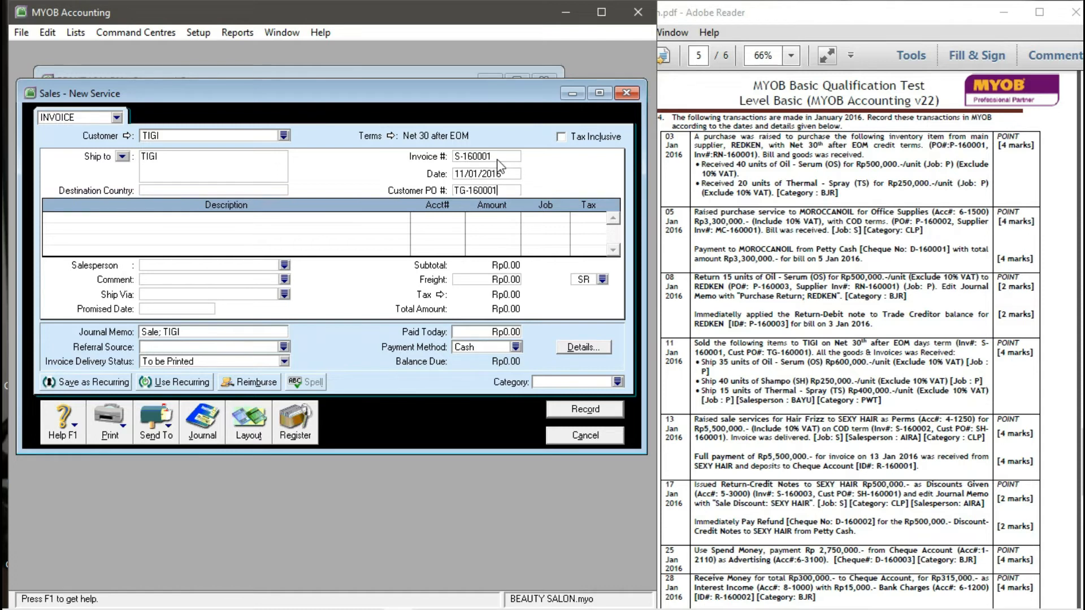
key(Tab)
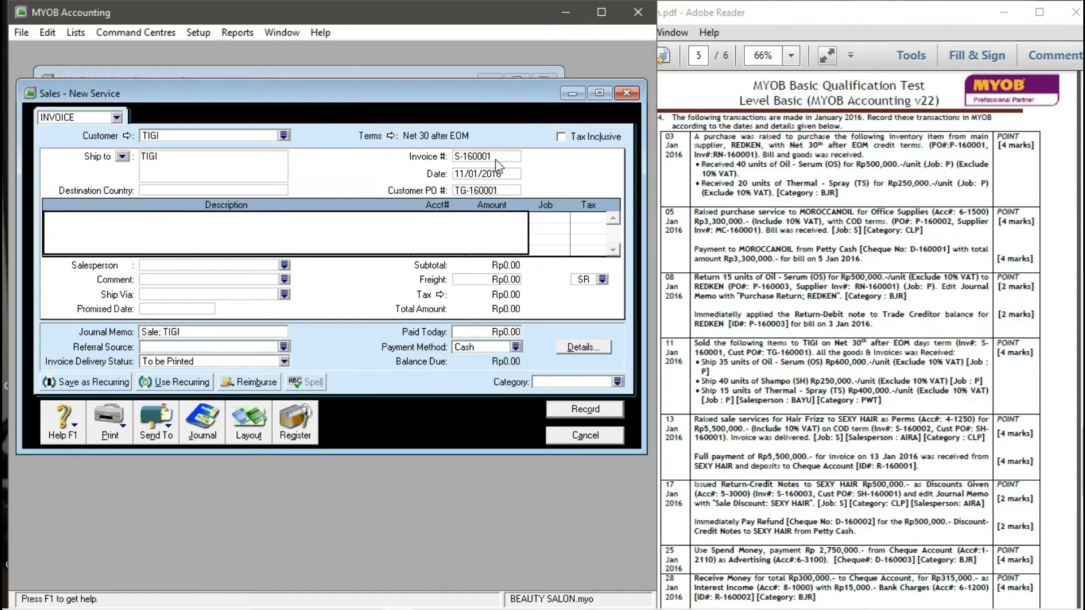
click(255, 431)
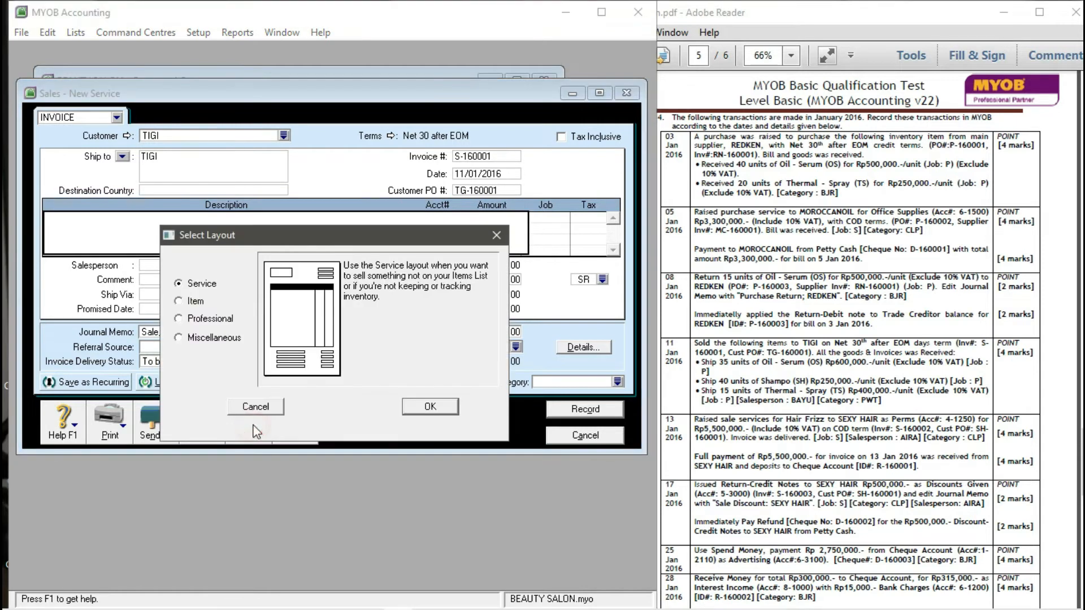
- Switch the invoice to the item layout and enter 35 of item OS at 600,000
click(178, 301)
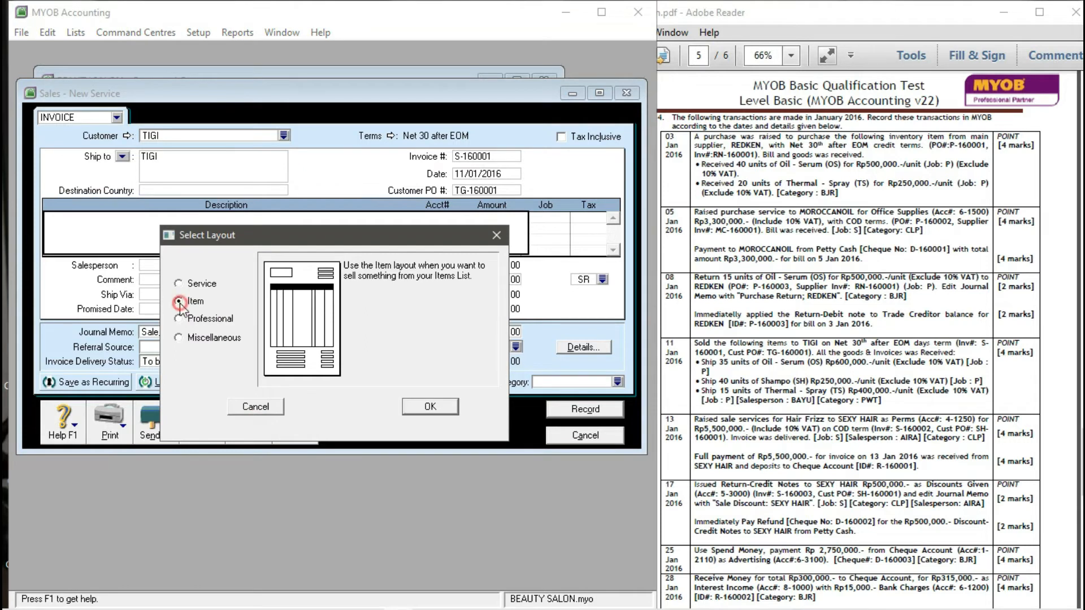
click(429, 407)
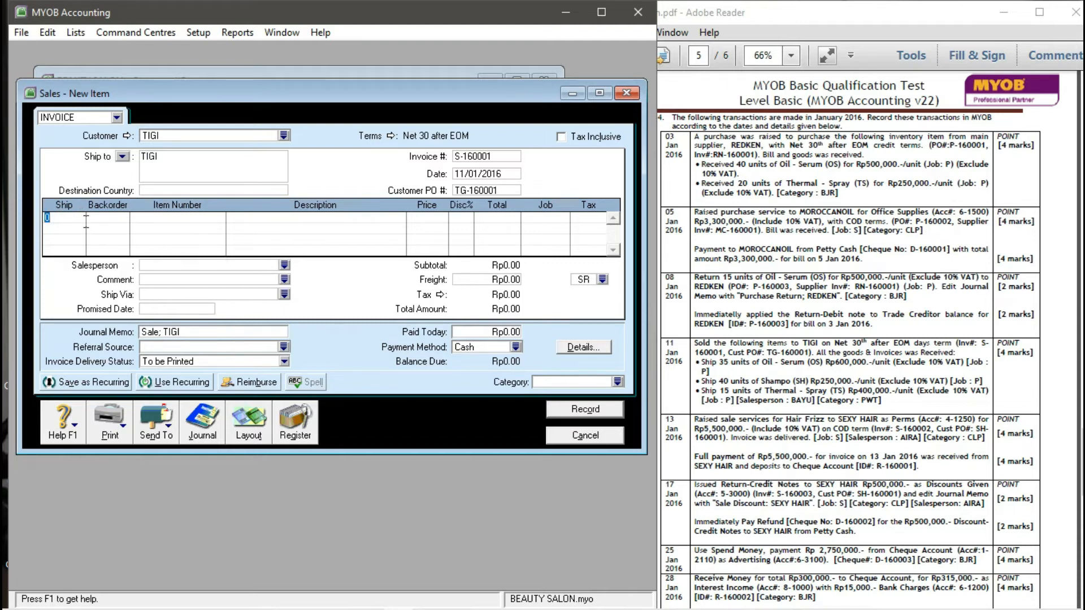
text(35)
key(Tab)
text(OS)
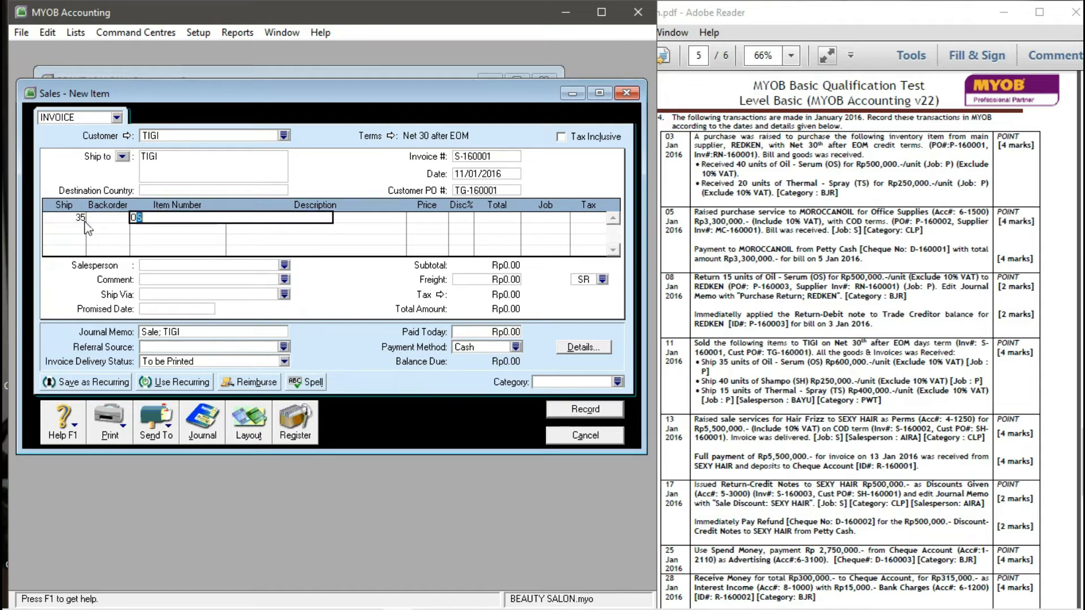
key(Tab)
key(Tab)
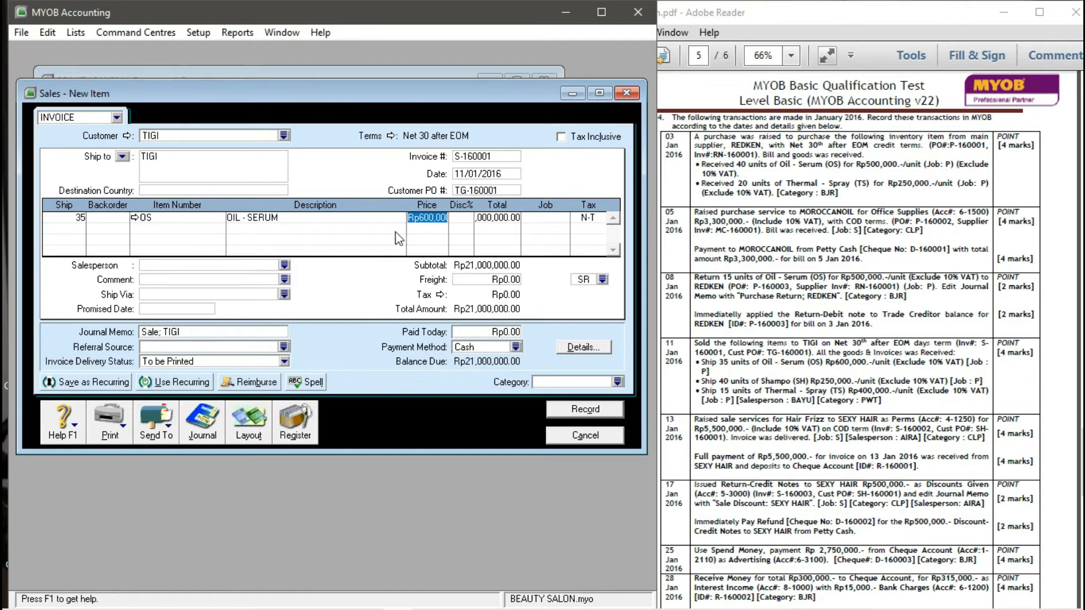
text(600000)
key(Tab)
key(Tab)
key(Tab)
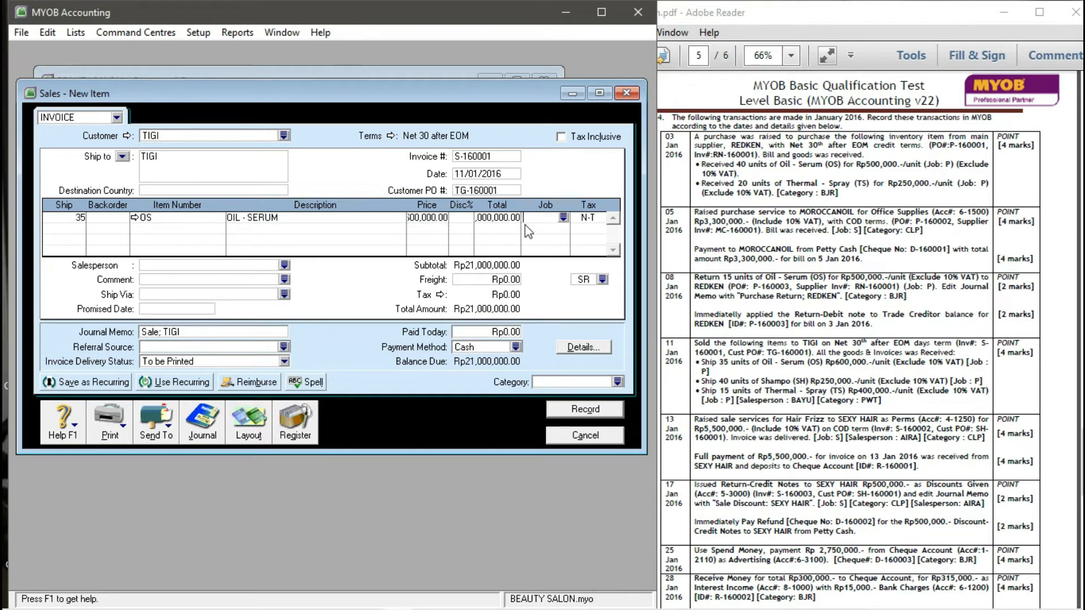
- Assign job P and tax code VAT to the OS line, accepting the tax warning
click(564, 218)
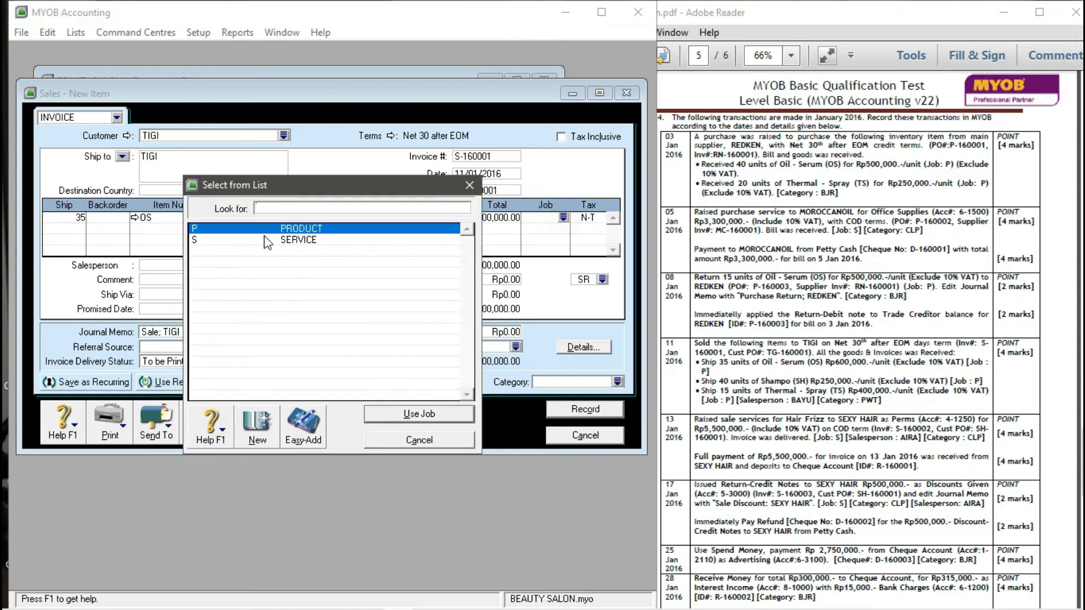
click(408, 411)
click(590, 221)
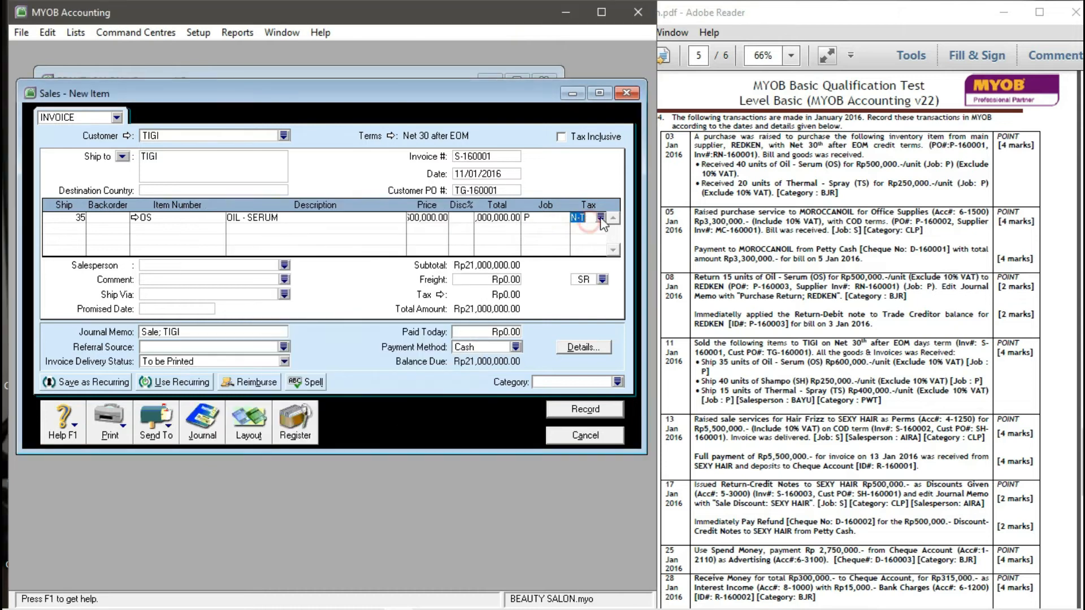
click(600, 218)
click(231, 252)
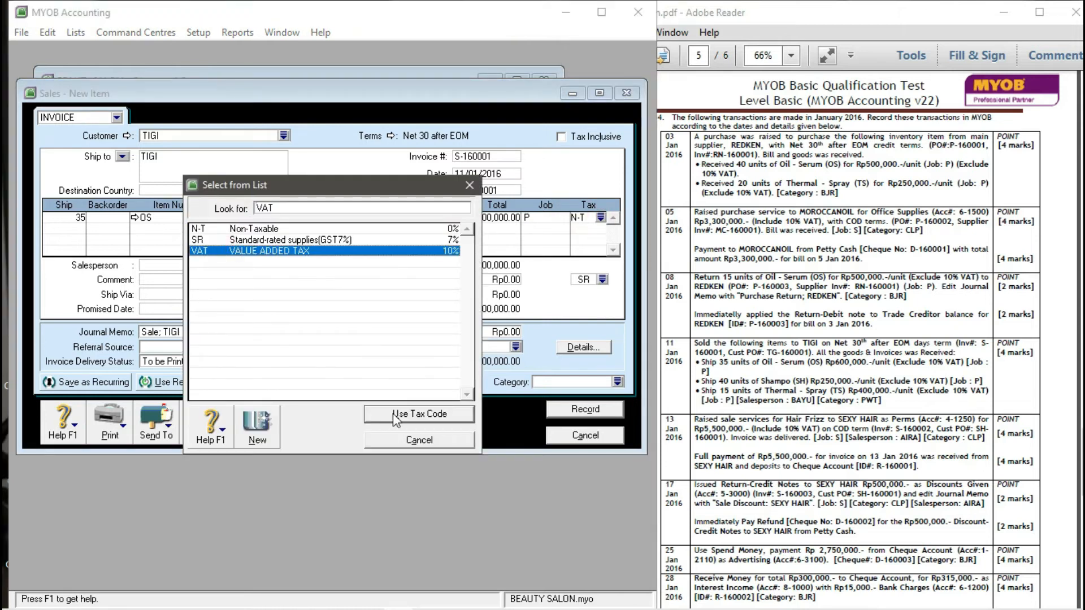
click(390, 413)
click(372, 389)
- Add a second line of 40 SH (SHAMPO) at 250,000
click(81, 229)
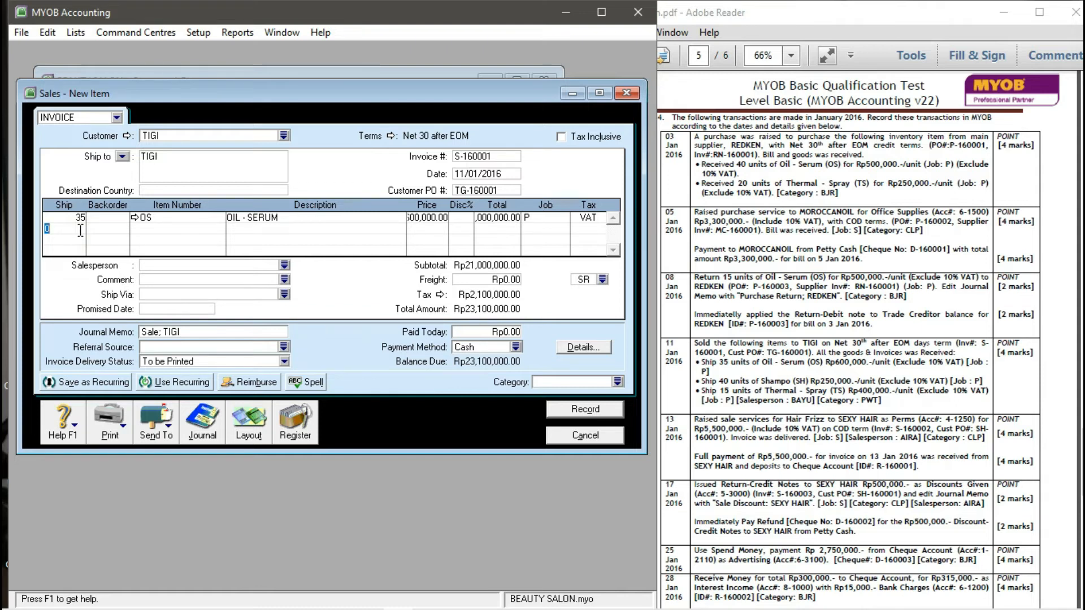
text(40)
key(Tab)
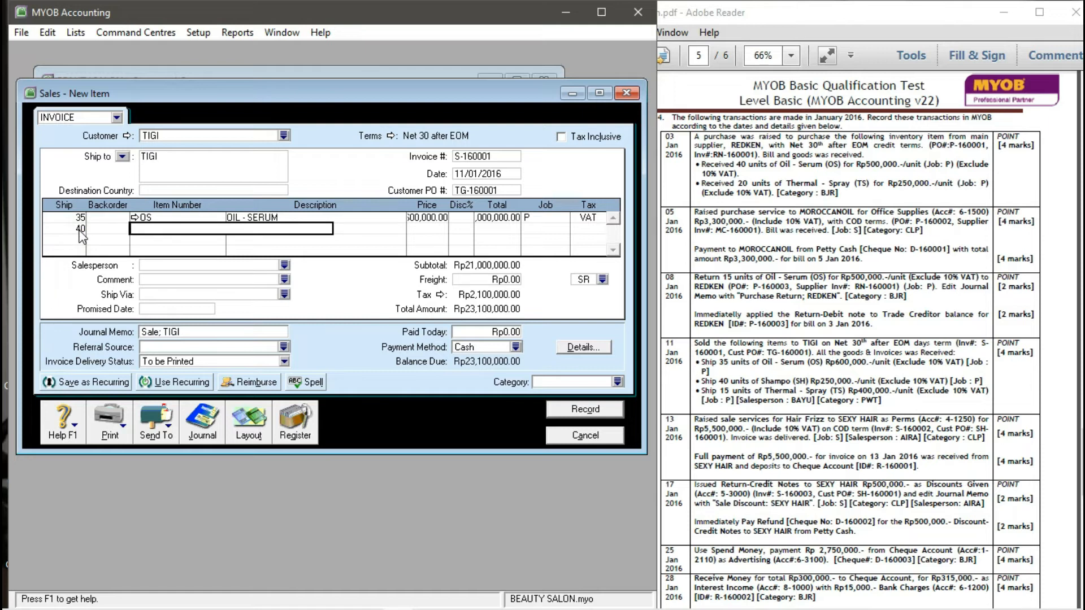
text(SH)
key(Tab)
key(Tab)
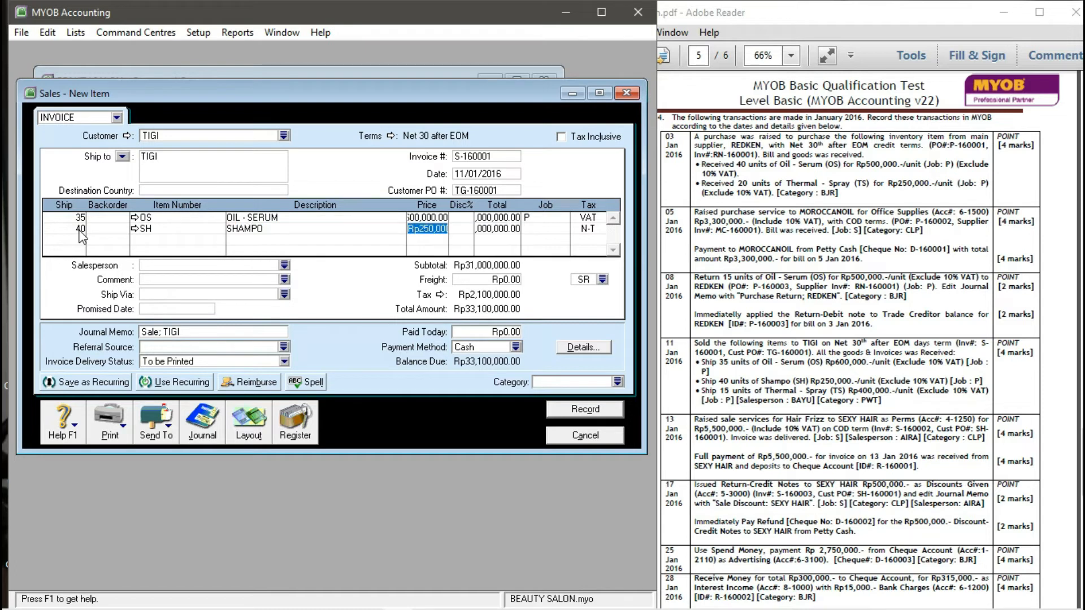
text(25)
text(0,000)
key(Tab)
key(Tab)
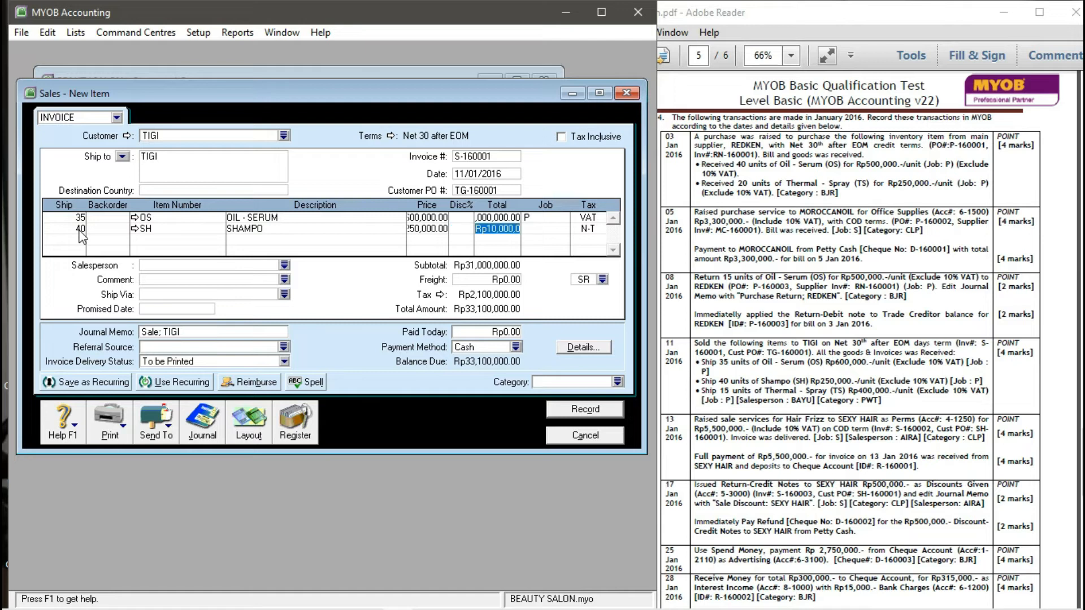
key(Tab)
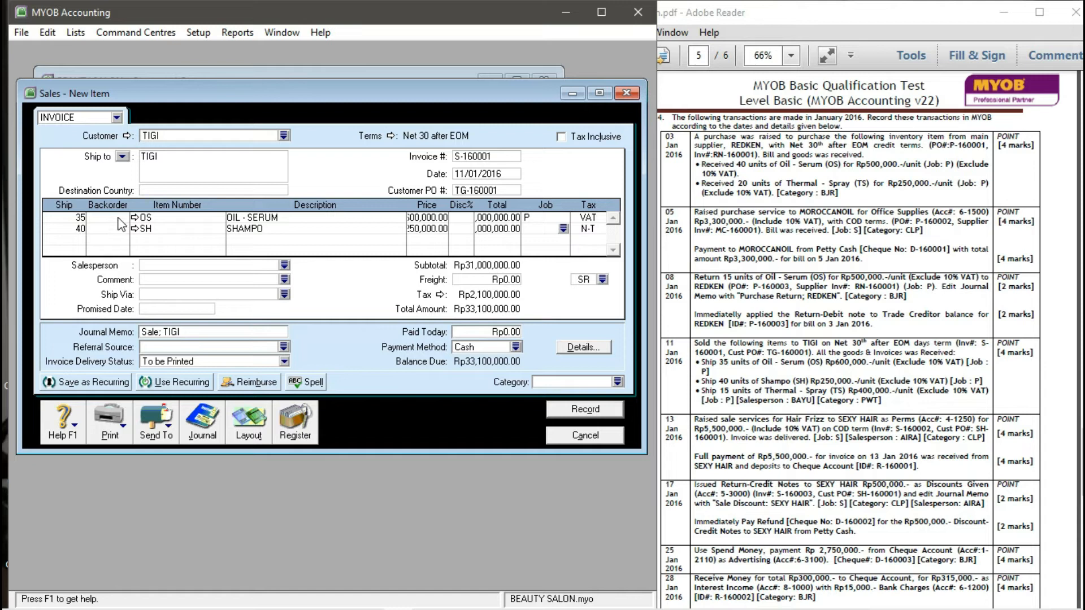
- Give the SHAMPO line job P and tax code VAT, accepting the tax warning
click(563, 229)
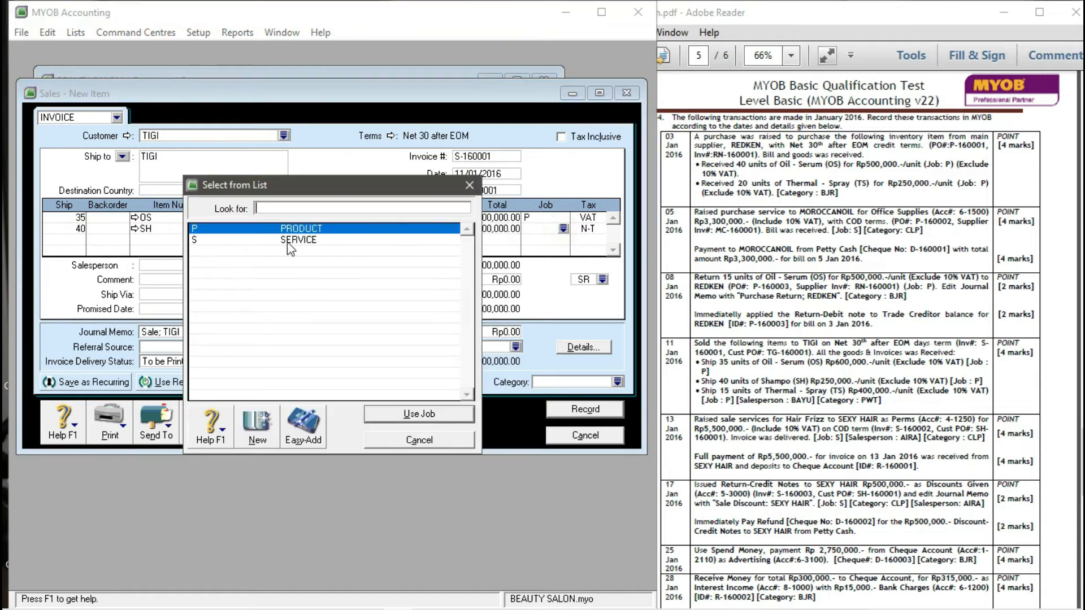
click(407, 415)
click(594, 231)
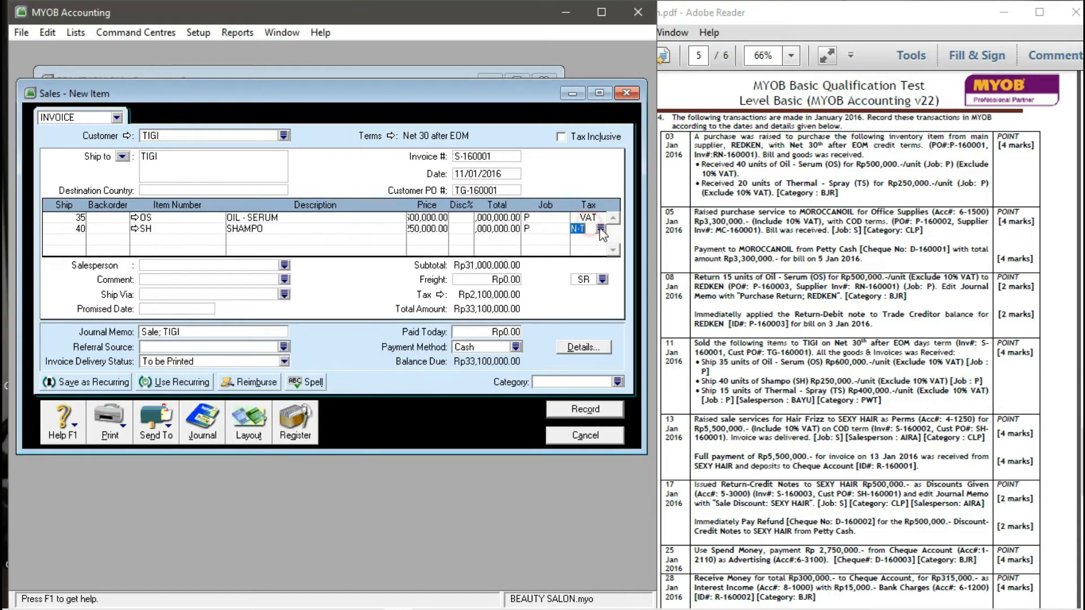
click(600, 228)
click(215, 250)
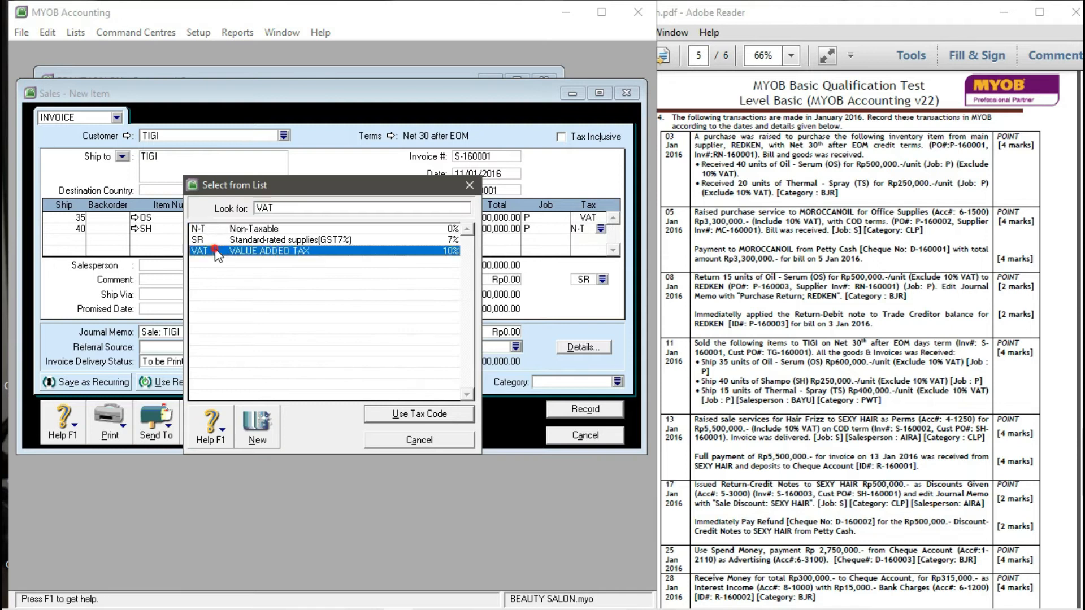
click(387, 415)
click(374, 387)
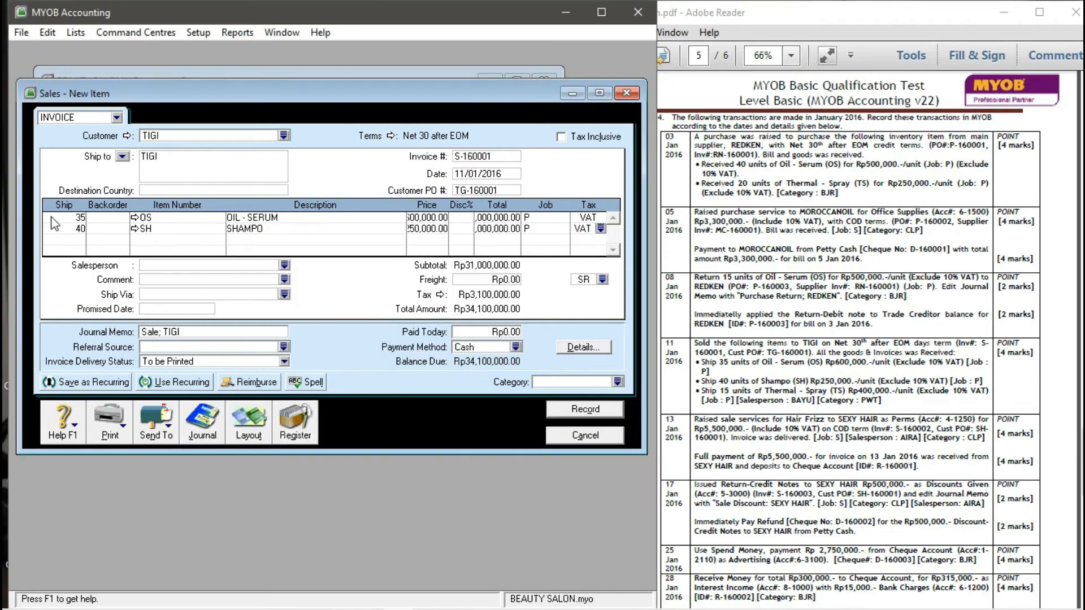
- Add a third line of 15 THERMAL - SPRAY (TS) at 400,000
click(69, 238)
text(15)
key(Tab)
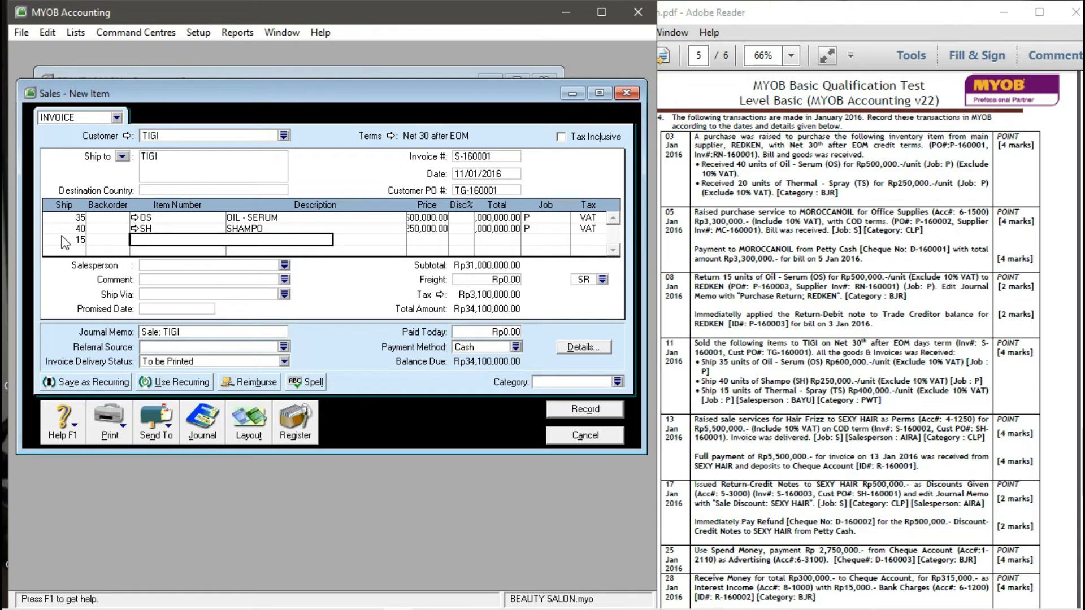
text(TS)
key(Tab)
key(Tab)
key(Tab)
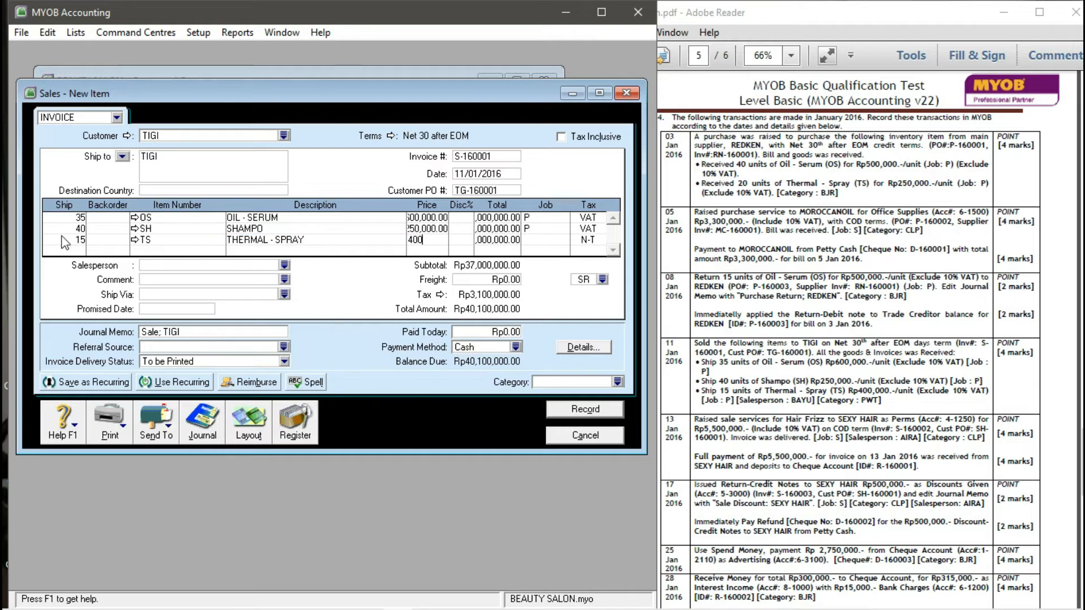
key(Tab)
key(Tab)
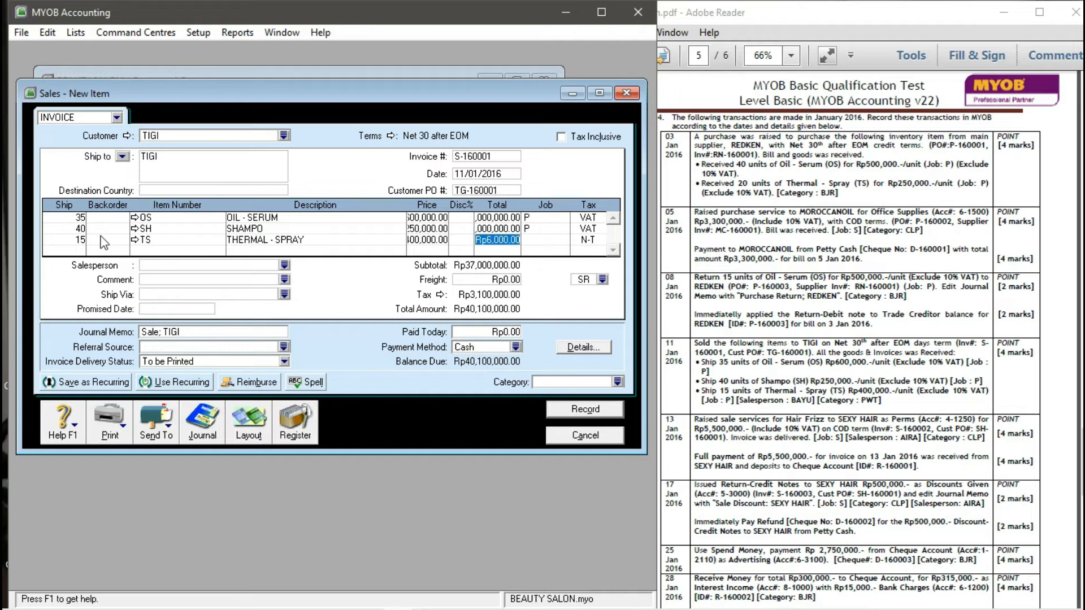
key(Tab)
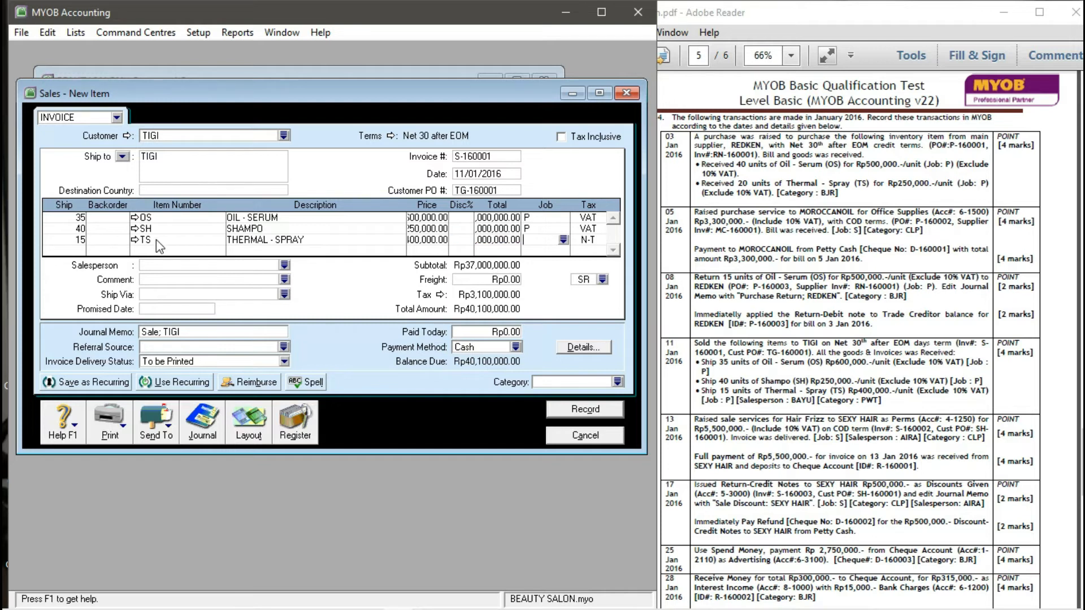
click(563, 241)
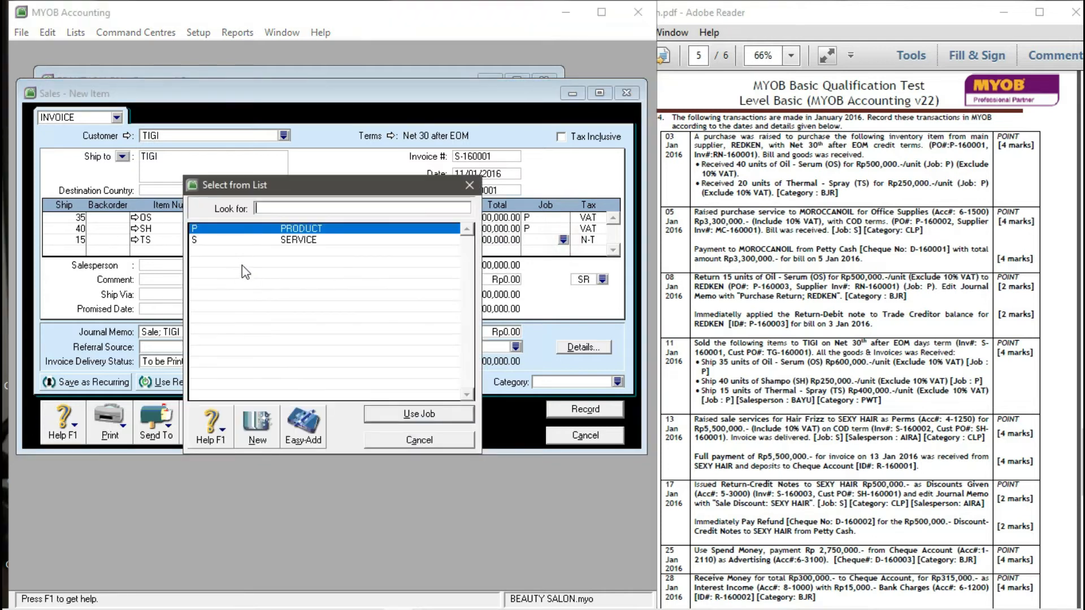
- Assign job P and tax code VAT to the THERMAL - SPRAY line, accepting the warning
click(425, 415)
click(585, 240)
click(601, 240)
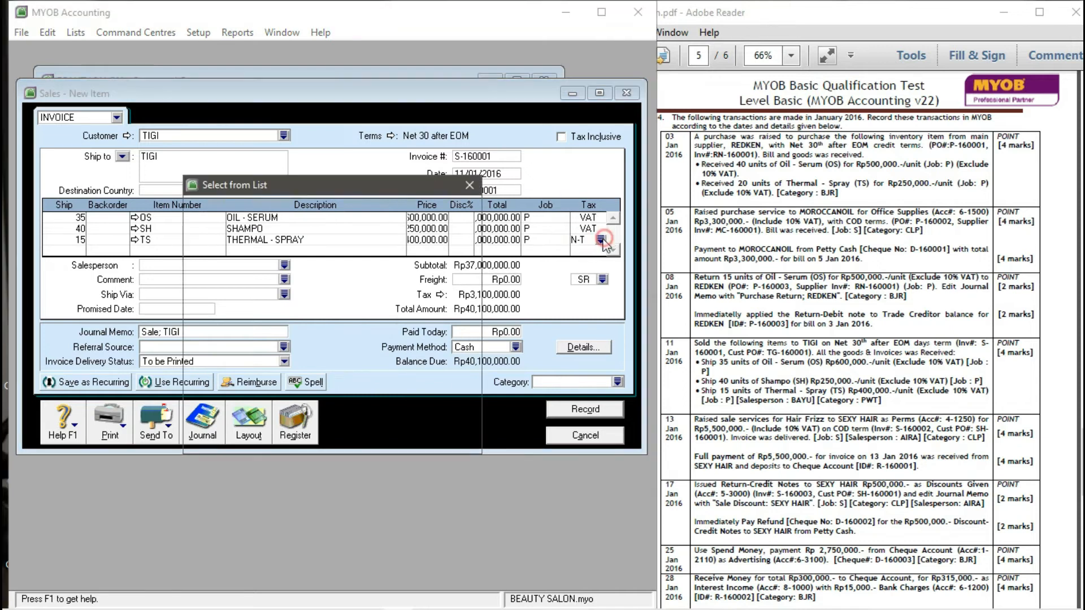
click(219, 251)
click(411, 416)
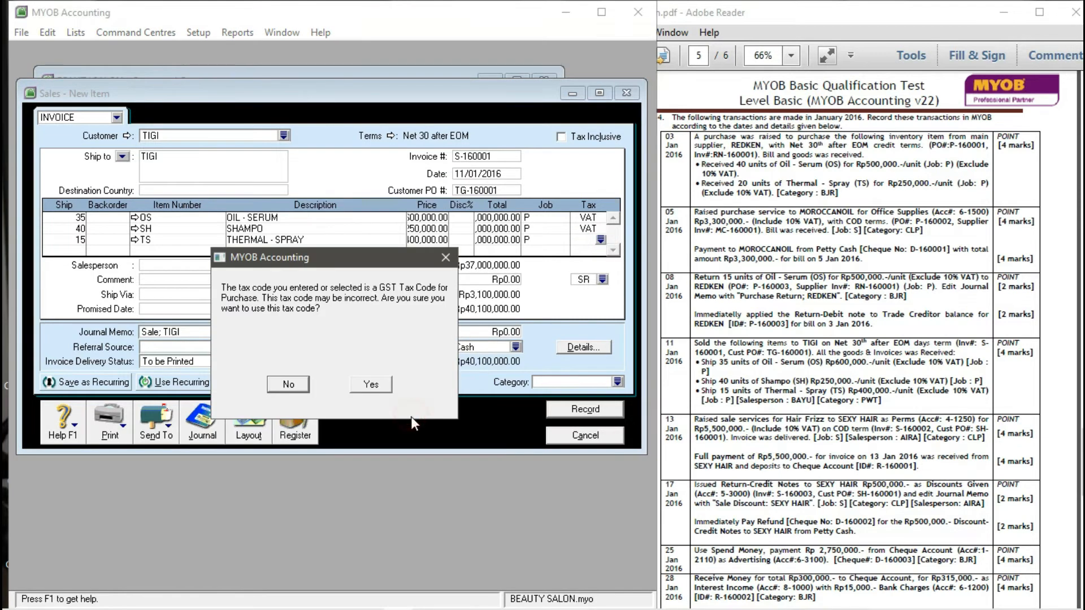
click(372, 385)
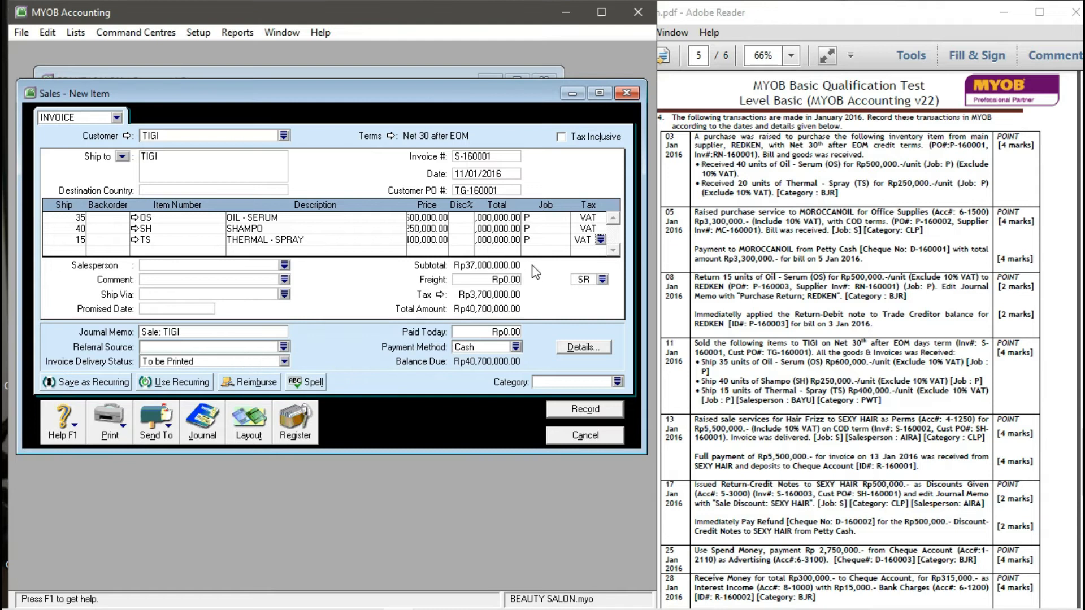
- Change the freight tax code from SR to VAT, accepting the warning
click(603, 279)
click(234, 251)
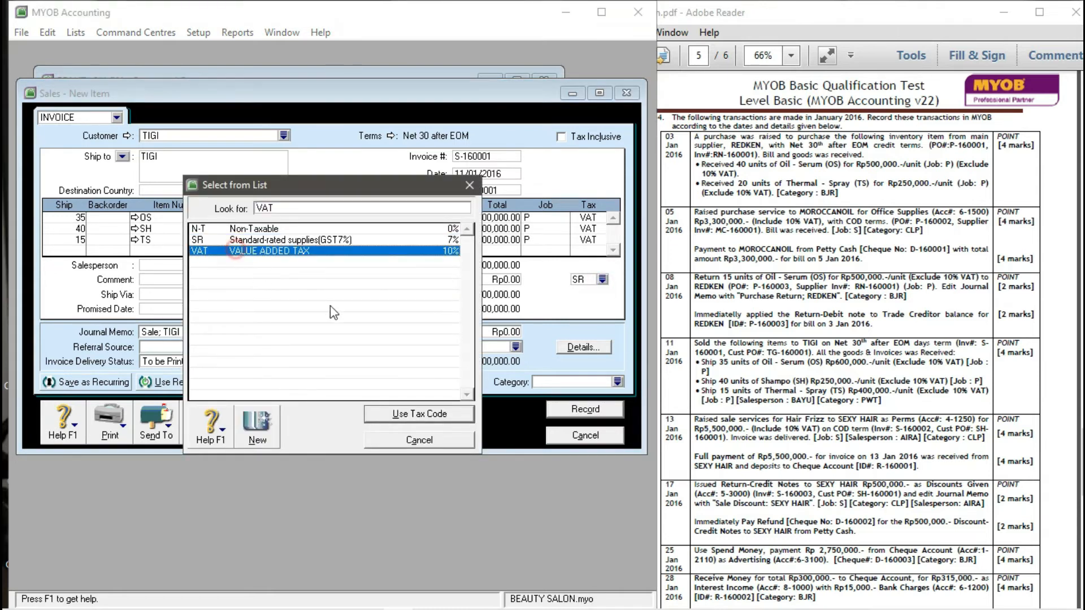
click(418, 413)
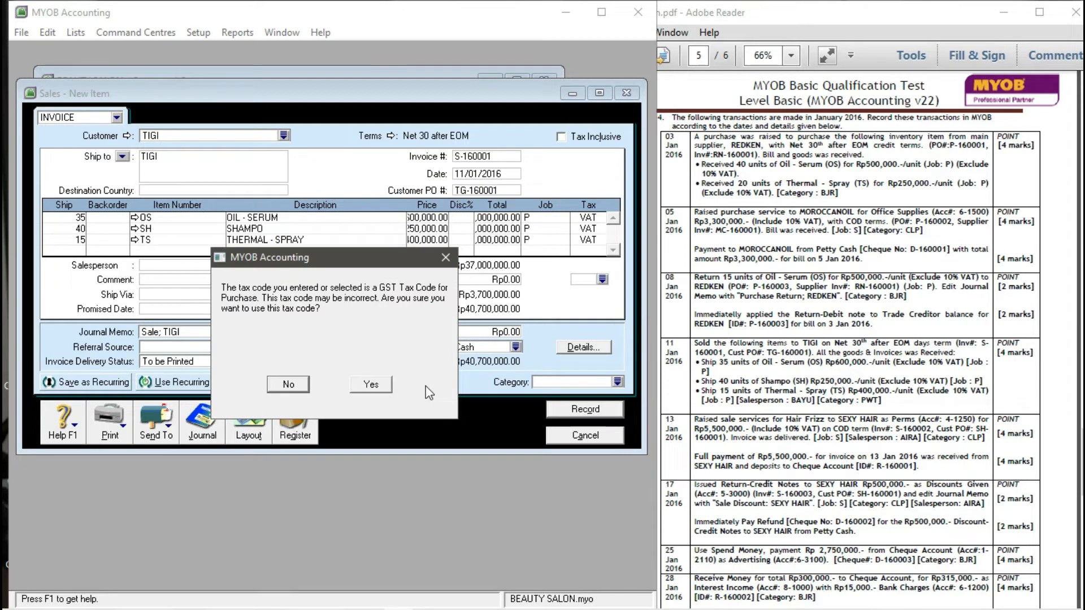
click(371, 384)
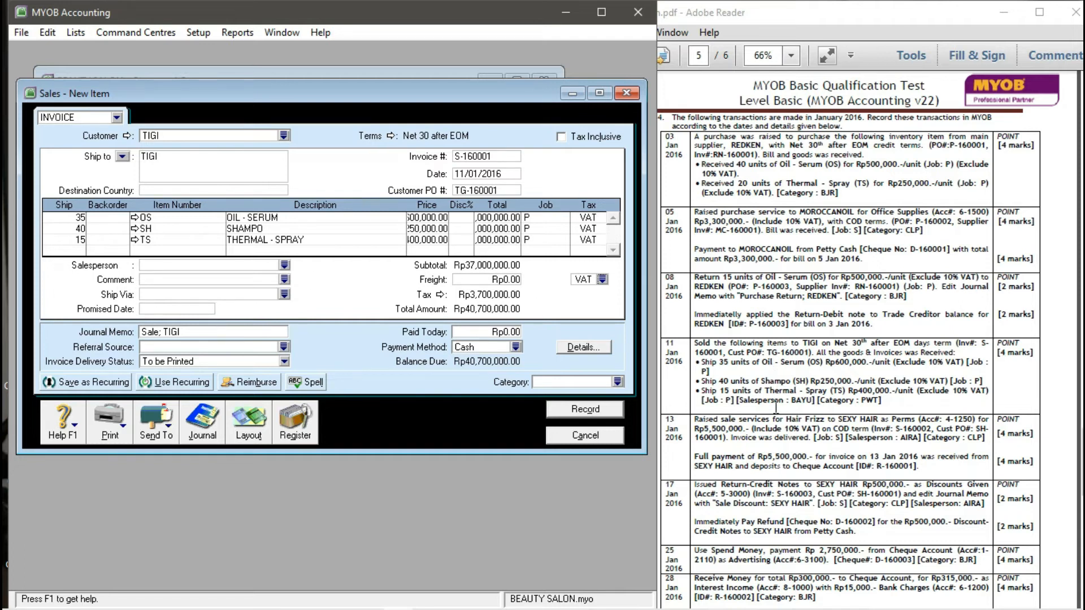
click(284, 265)
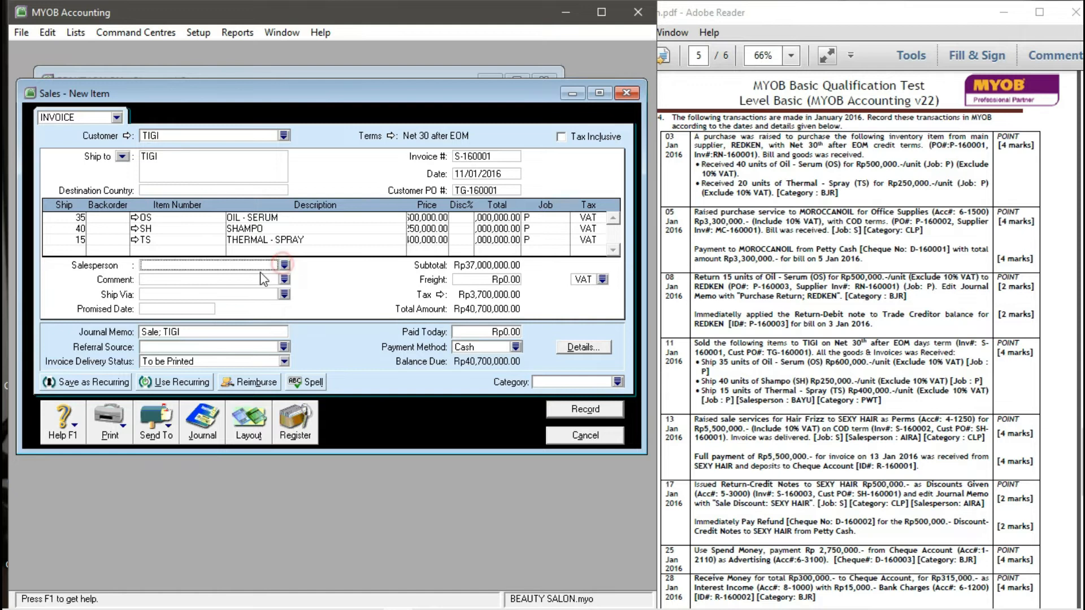
- Set salesperson BAYU and category PWT, then record the TIGI invoice
click(171, 240)
click(482, 415)
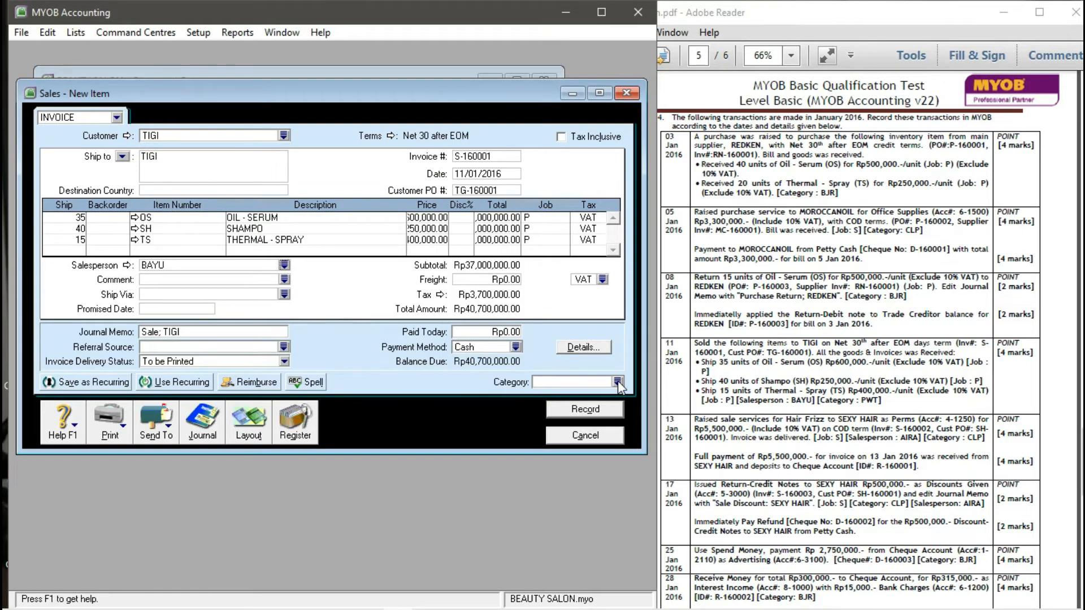
click(618, 382)
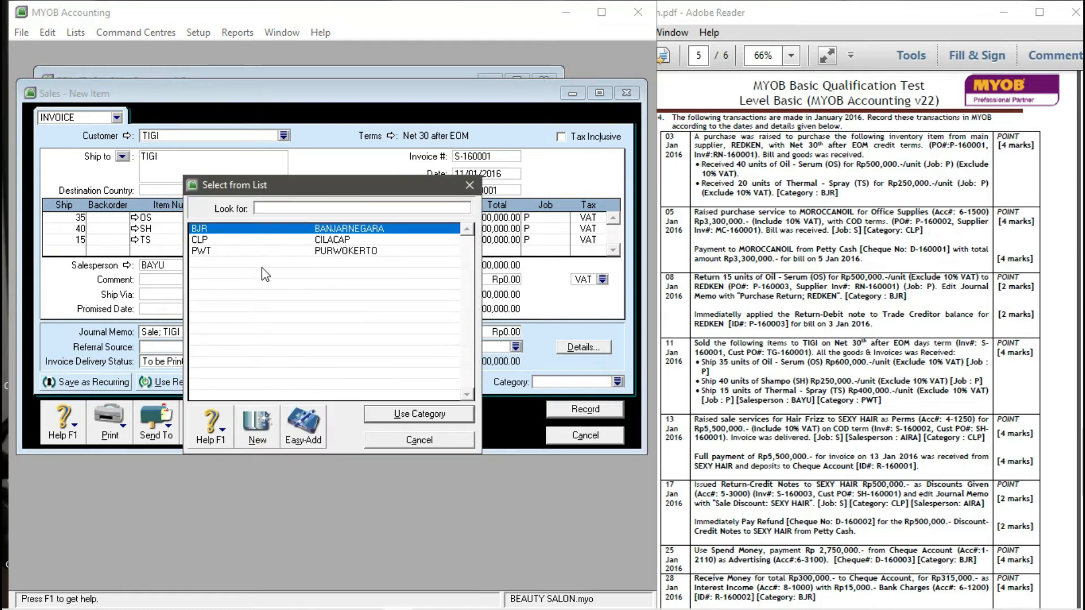
click(244, 250)
click(400, 416)
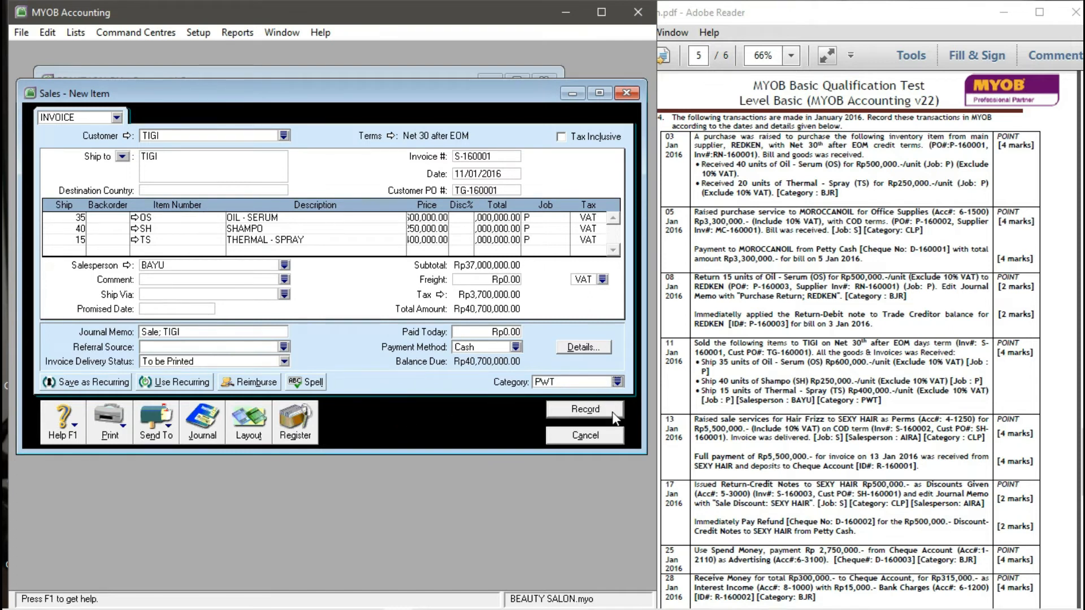
click(572, 411)
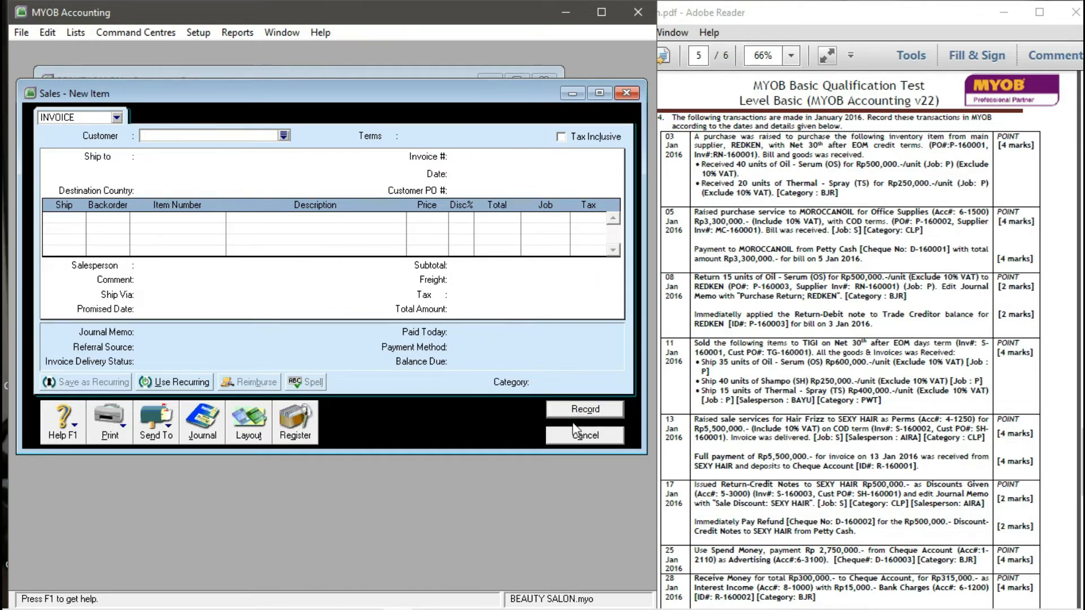
click(573, 436)
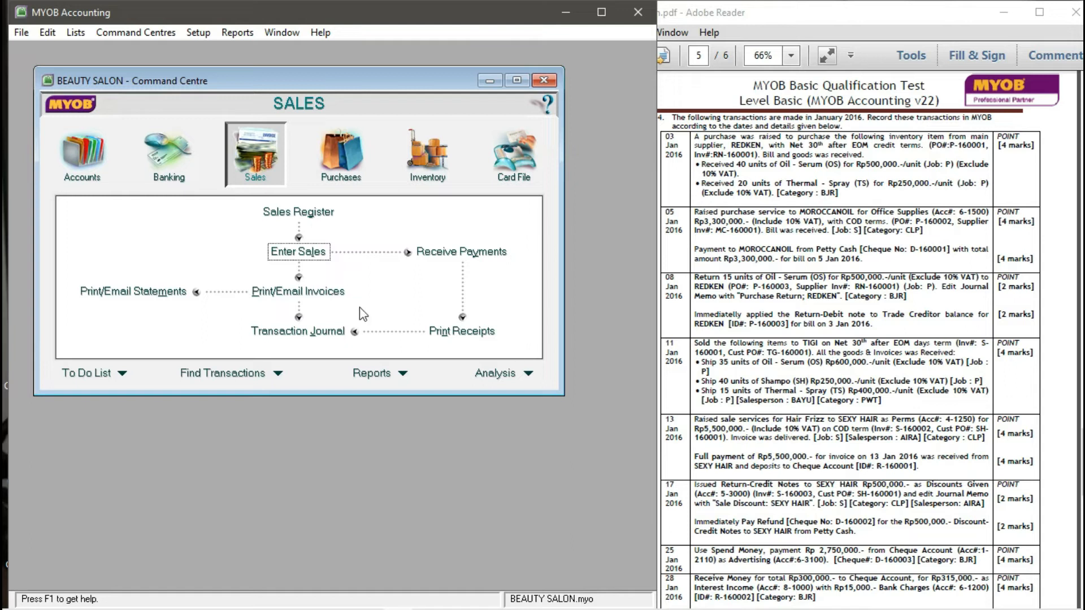
click(298, 252)
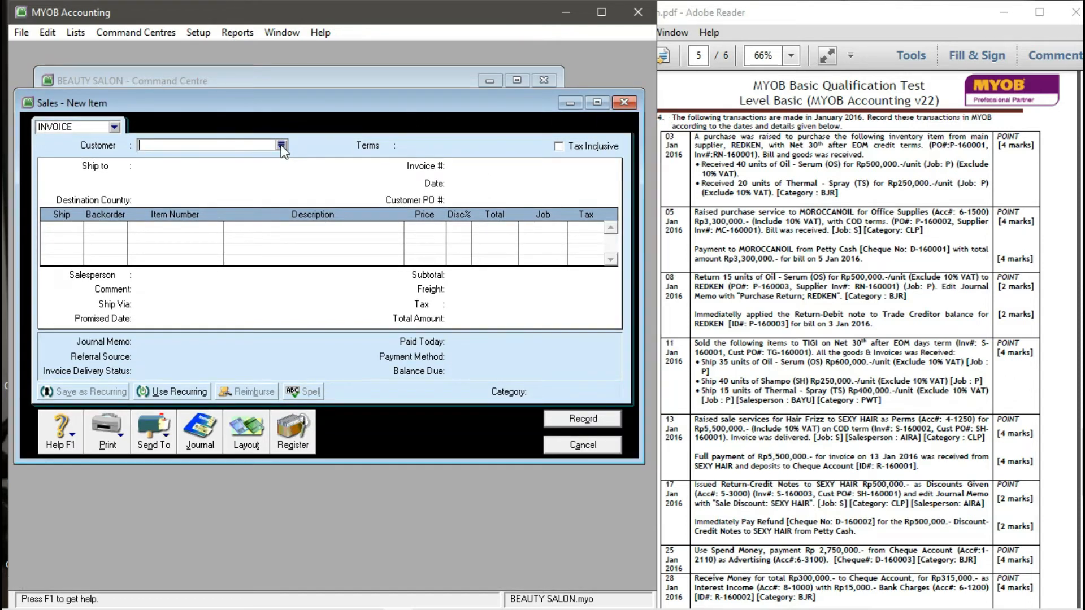
click(281, 145)
- Select customer SEXY HAIR, set C.O.D. terms and mark prices as tax inclusive
text(SEXY HAIR)
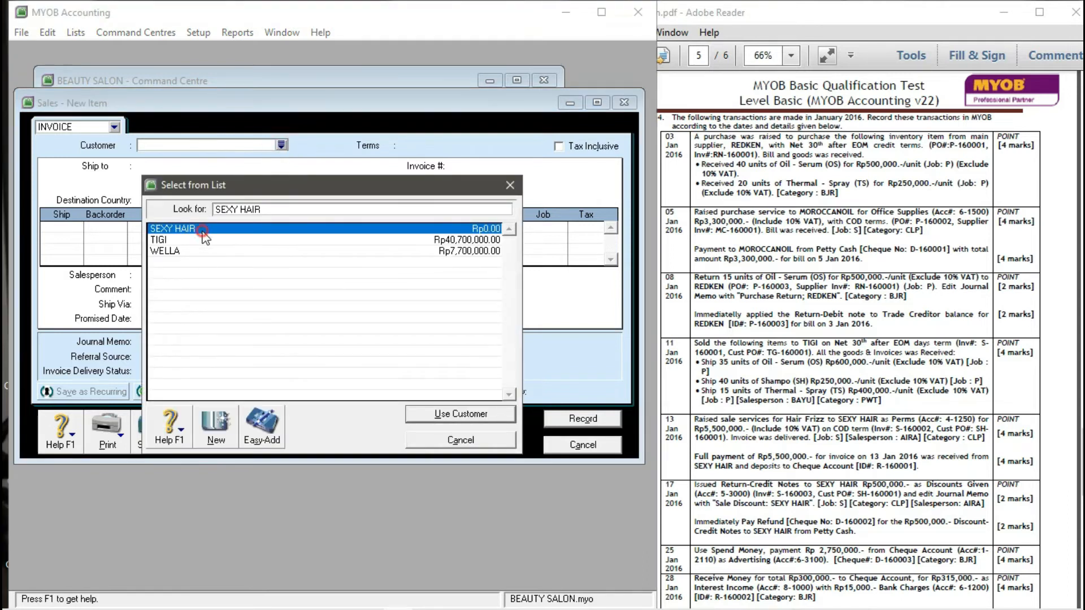
click(439, 409)
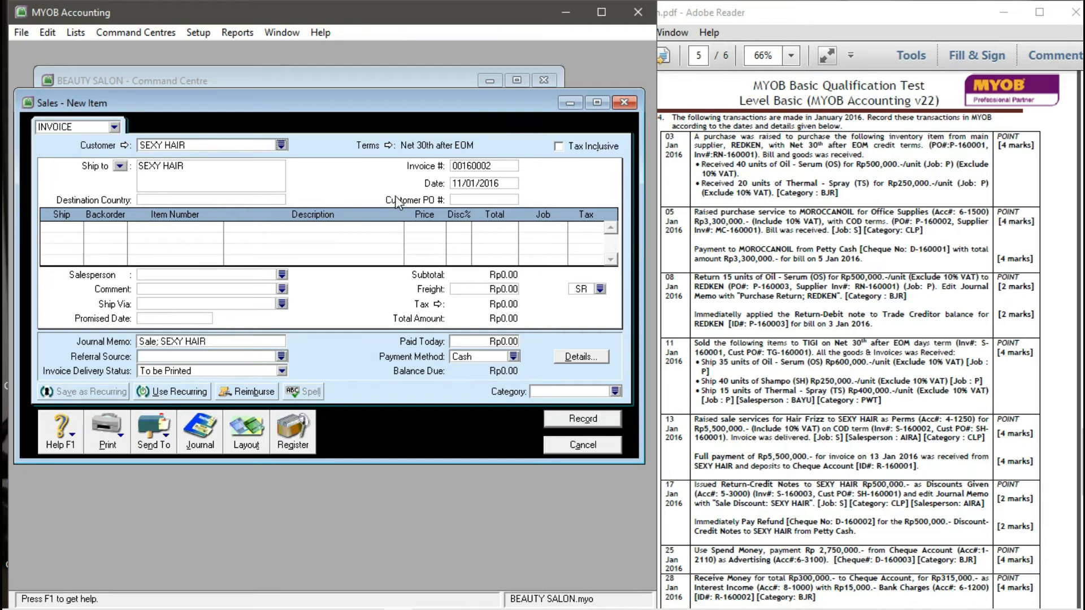
click(391, 147)
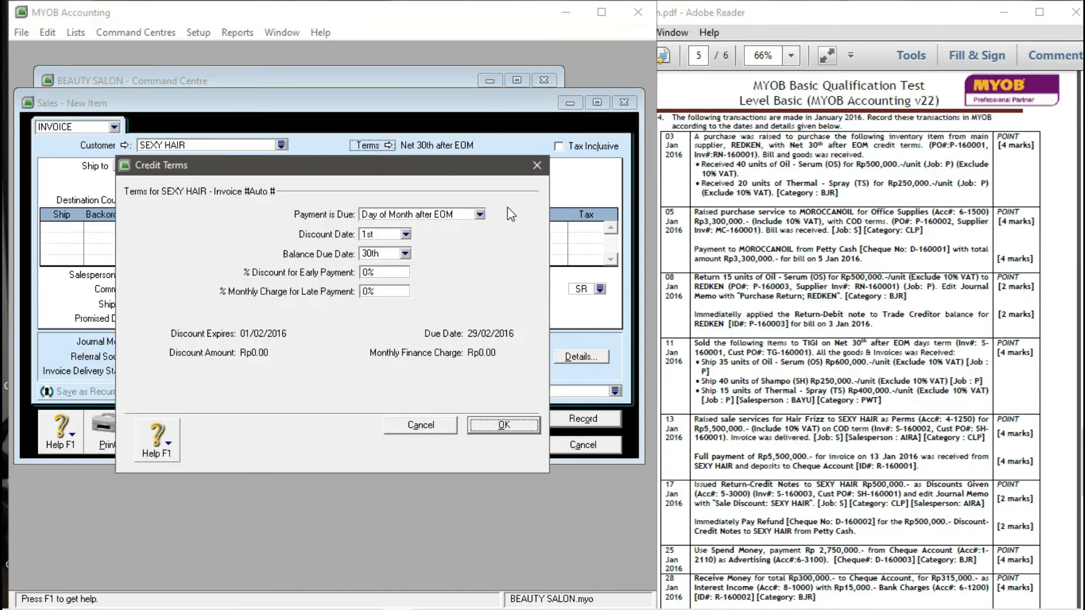
click(480, 214)
click(421, 229)
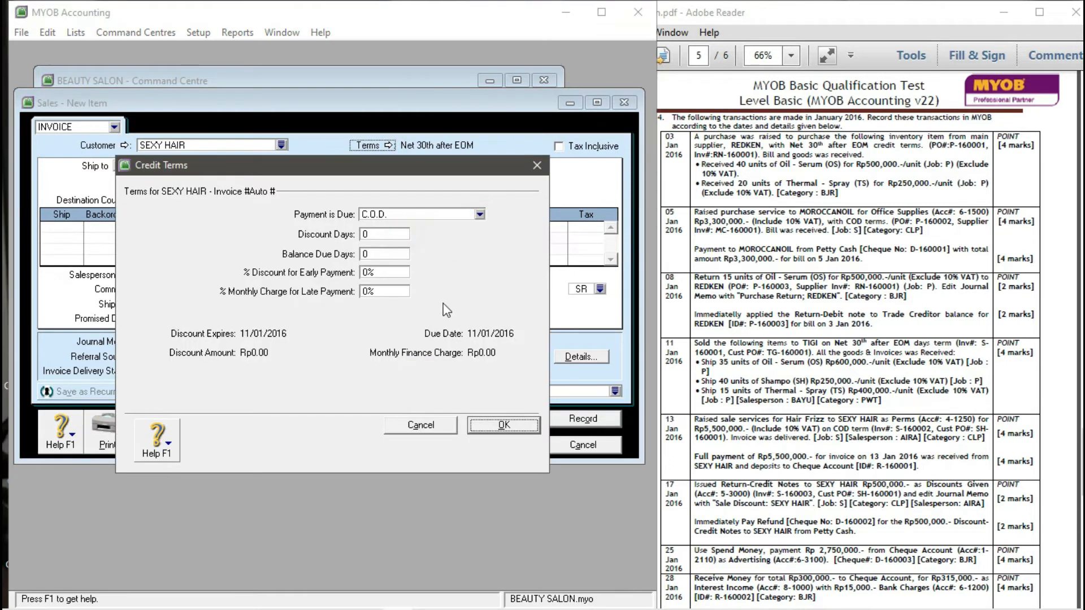
click(503, 427)
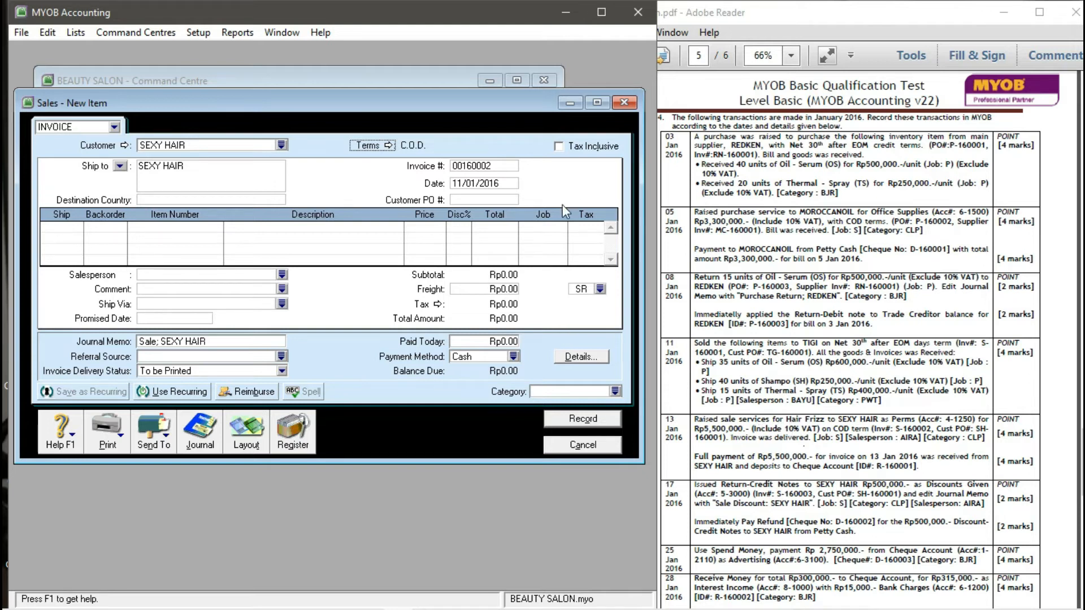
click(558, 148)
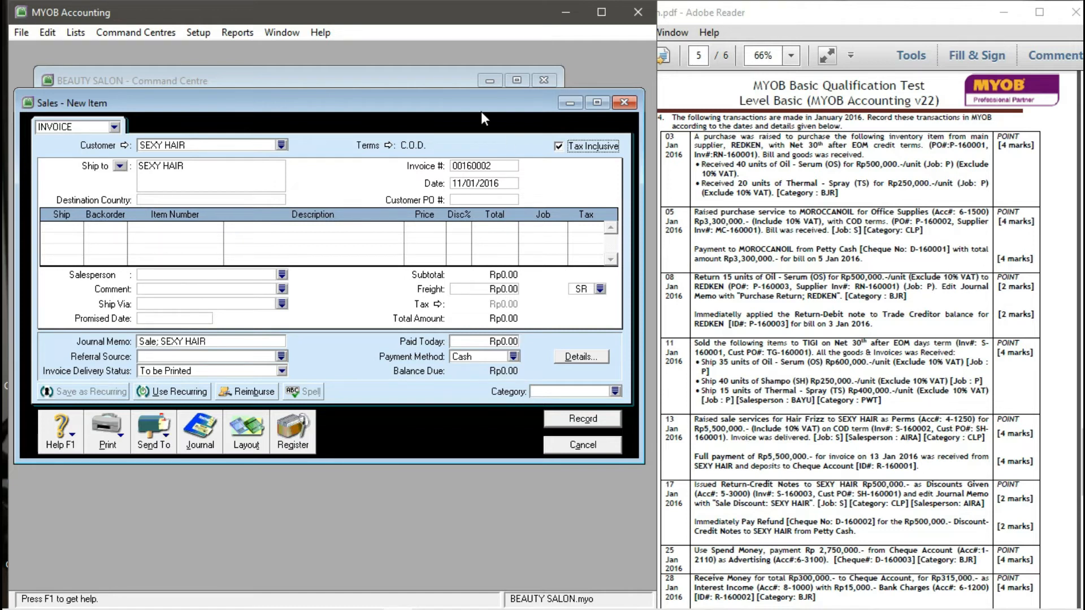
- Enter invoice number S-160002, date 13/01/2016 and customer PO SH-160001
click(481, 167)
text(S-160002)
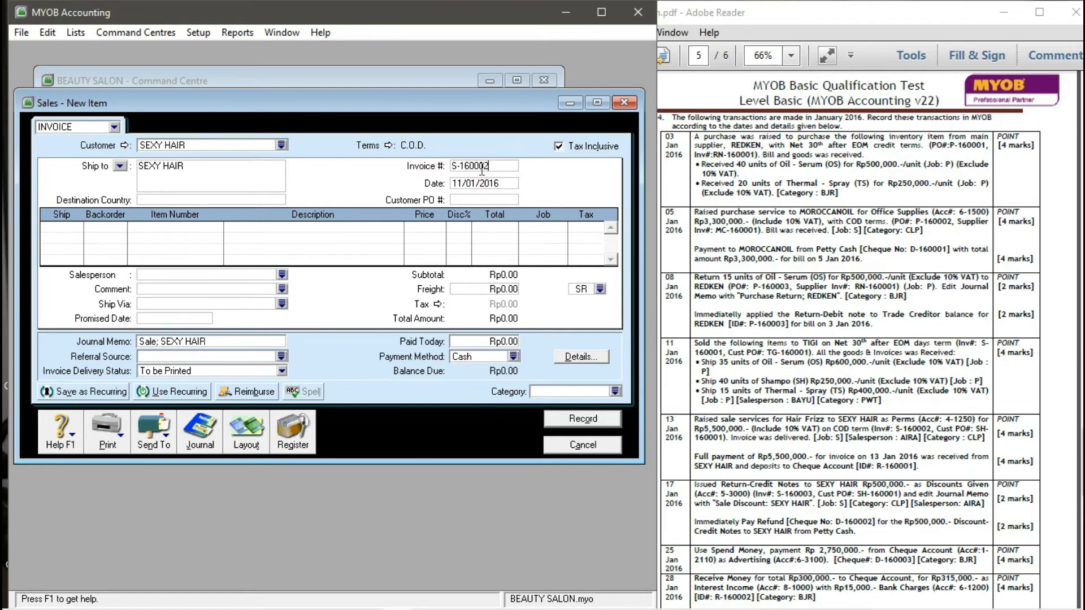
key(Tab)
text(13/01/2016)
click(469, 201)
text(SH-16)
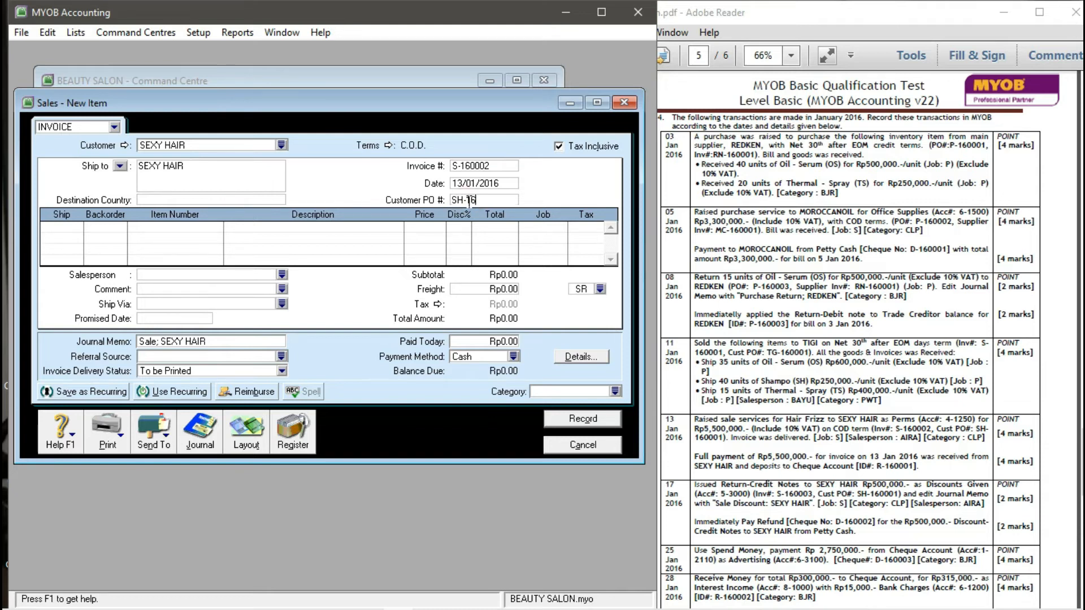
text(0001)
key(Tab)
click(246, 438)
- Use the Service layout and describe the first line as 'SALE SERVICE FOR HAIR FRIZZ TO SEXY HAIR'
click(178, 283)
click(444, 408)
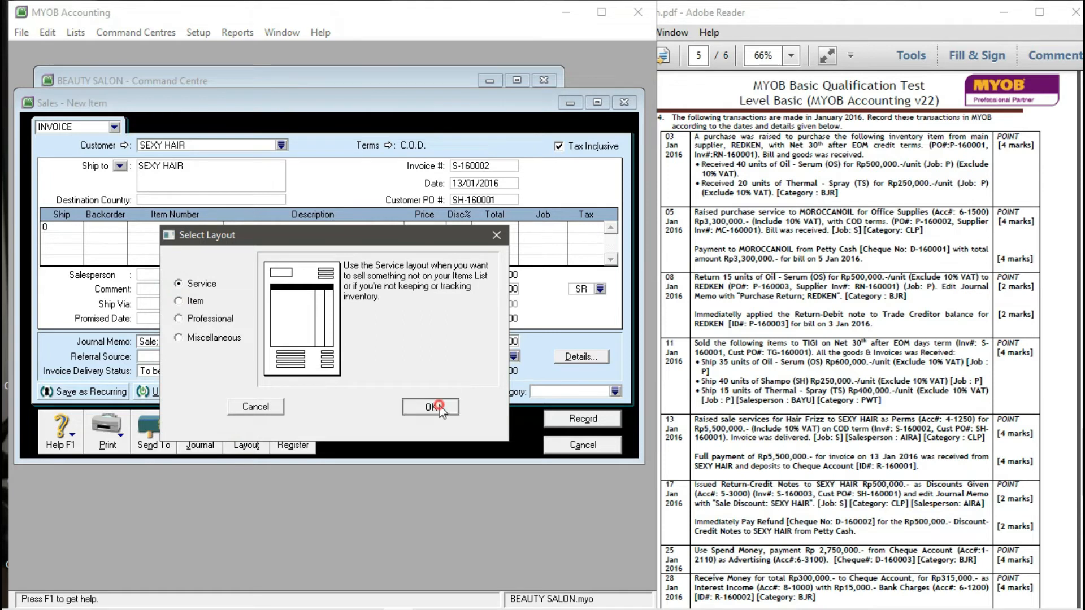
click(86, 227)
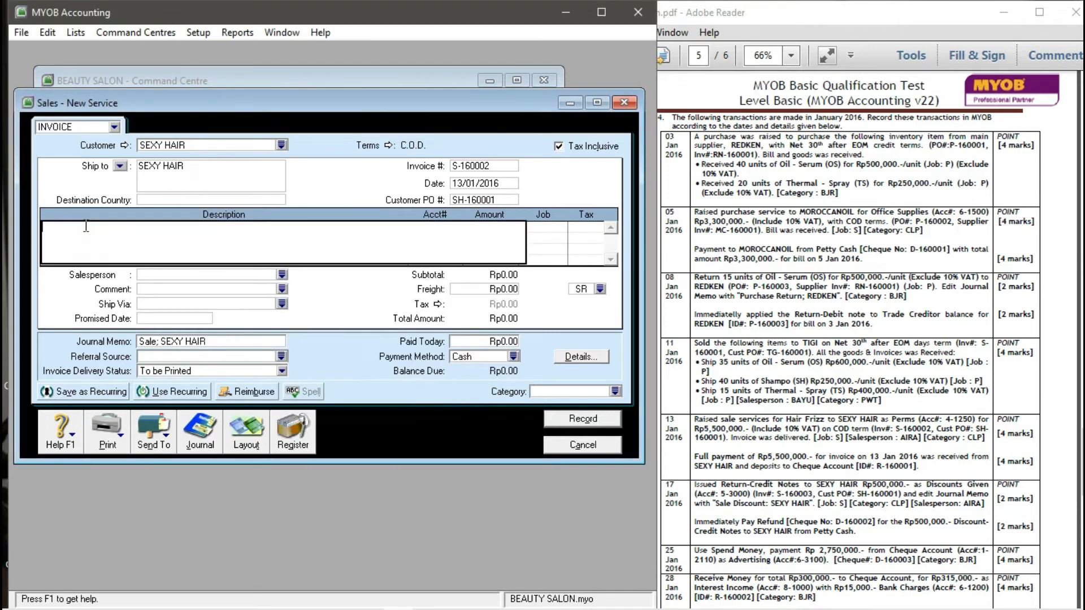
text(SALE SERVICE FOR HAIR FRIZZ TO SE)
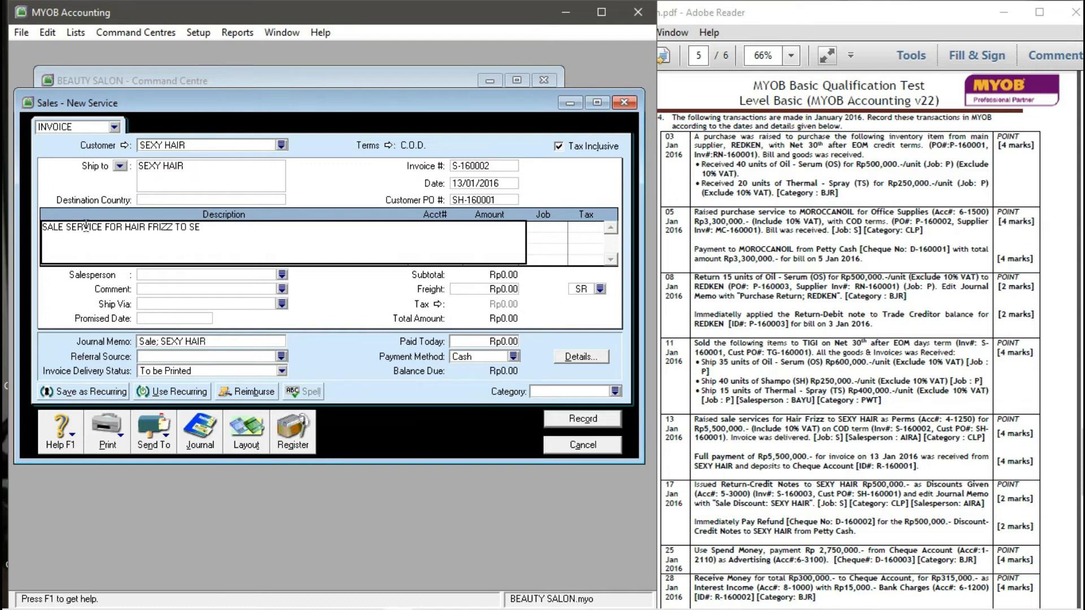
text(XY HA)
key(Tab)
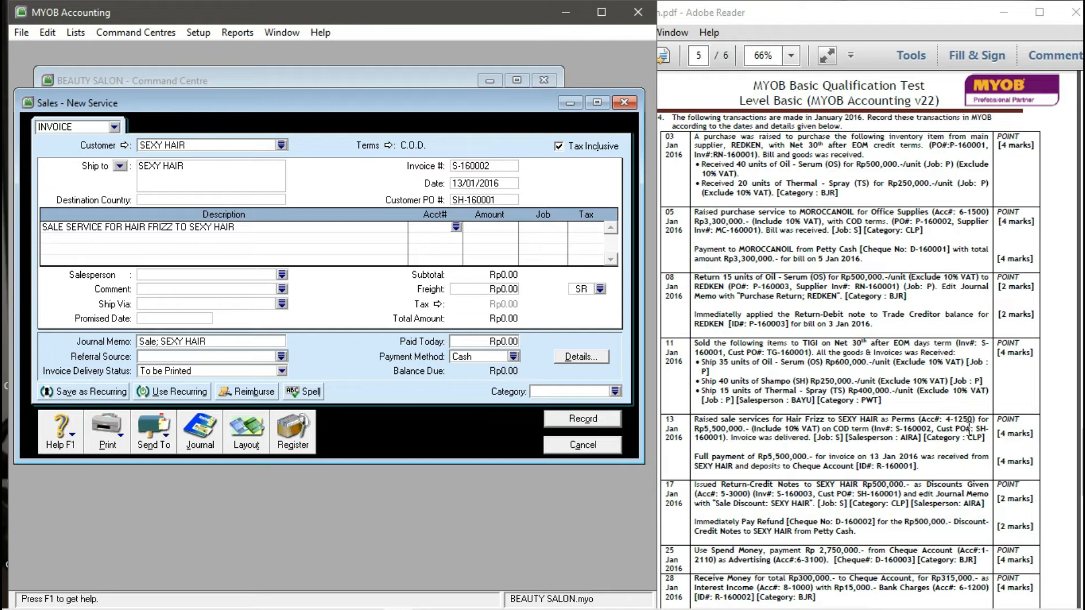
- Post the perm line to account 4-1250 Perms with amount 5,500,000
click(455, 227)
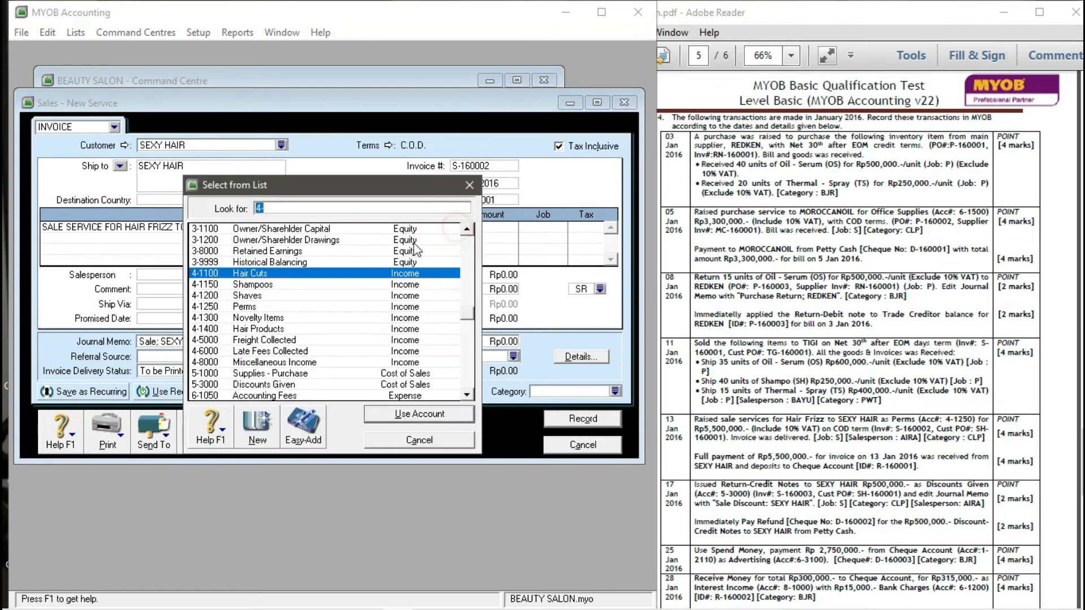
click(207, 306)
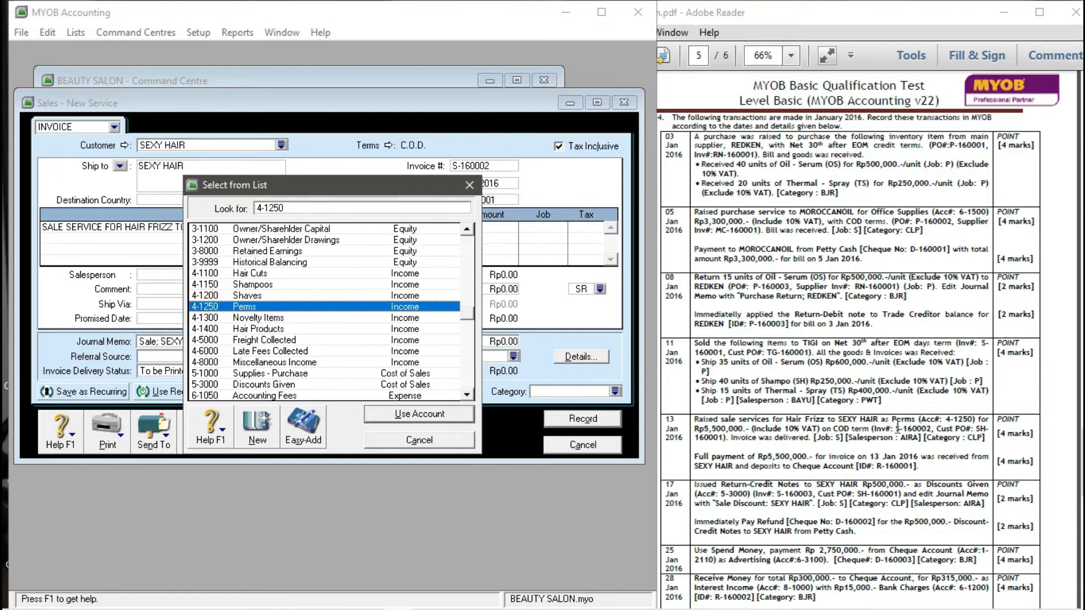
click(400, 415)
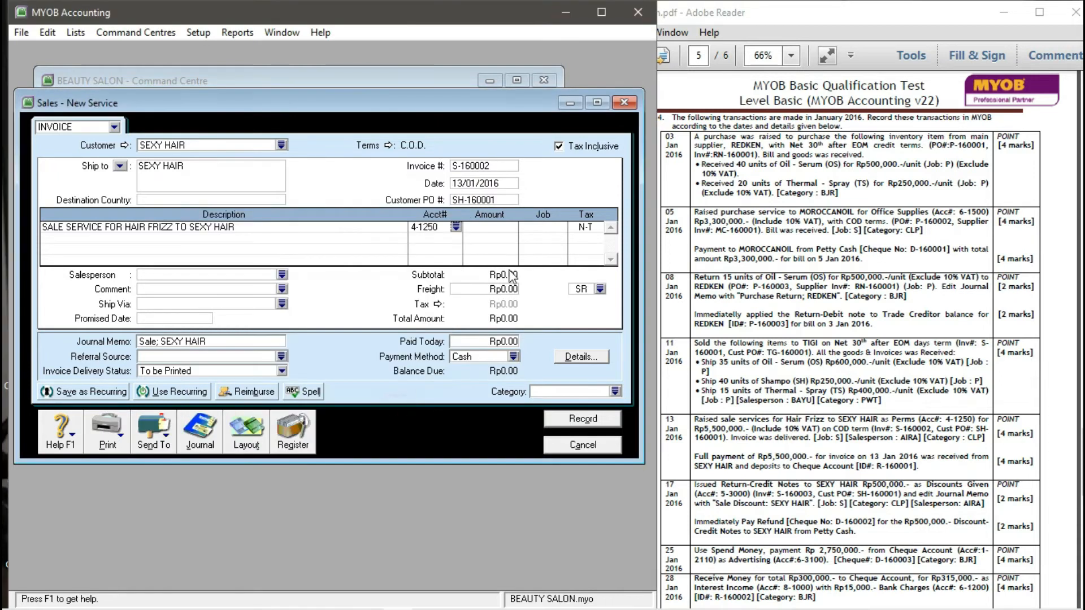
click(500, 225)
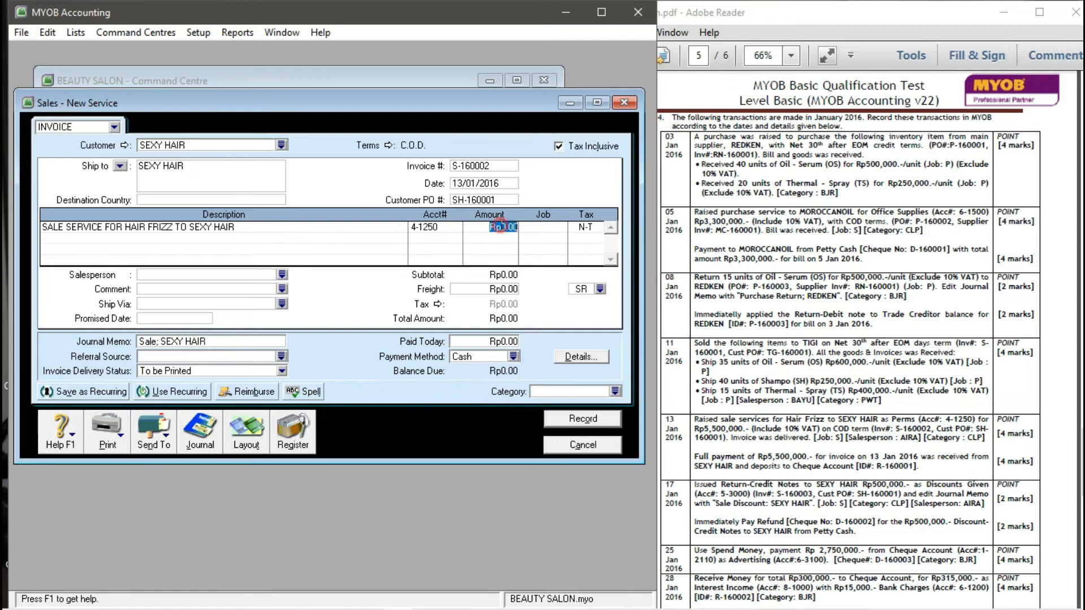
text(5,500,000)
key(Tab)
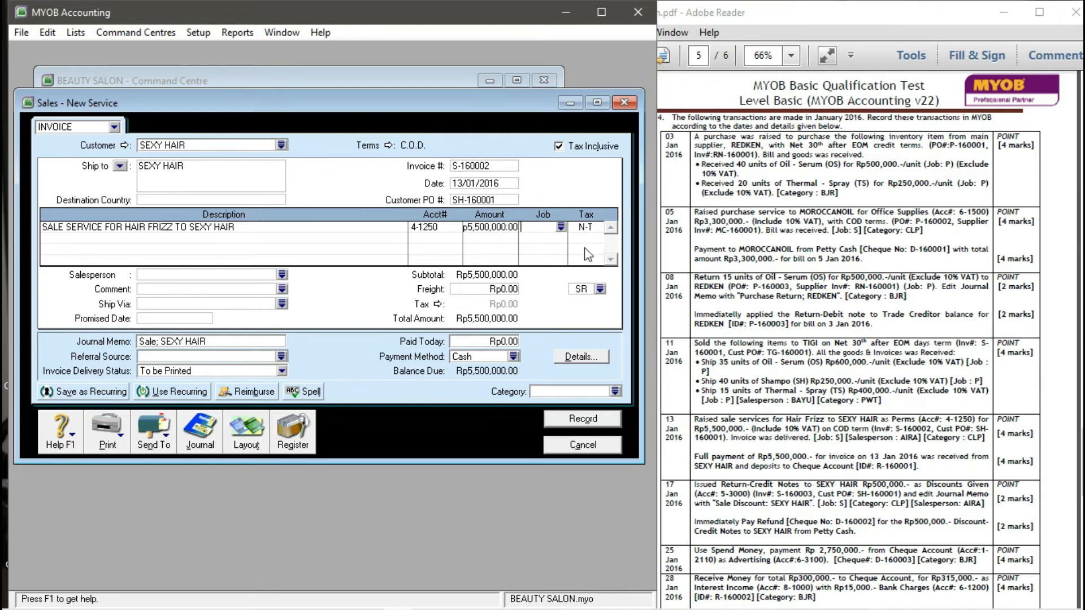
- Assign job S and tax code VAT to the perm line, accepting the warning
click(560, 226)
text(S)
click(418, 415)
click(594, 226)
click(598, 227)
click(215, 252)
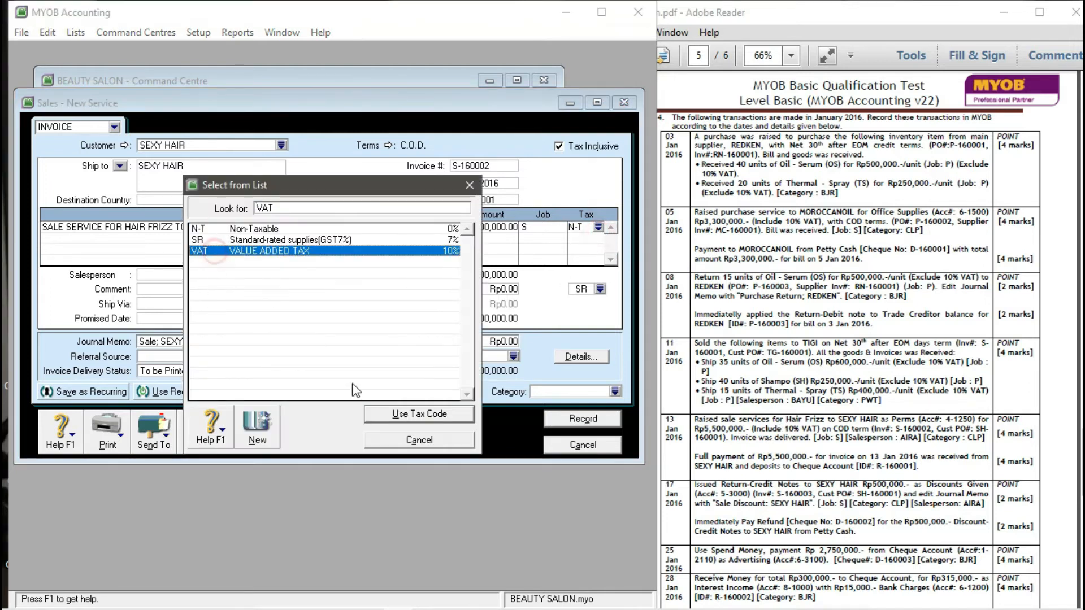
click(421, 414)
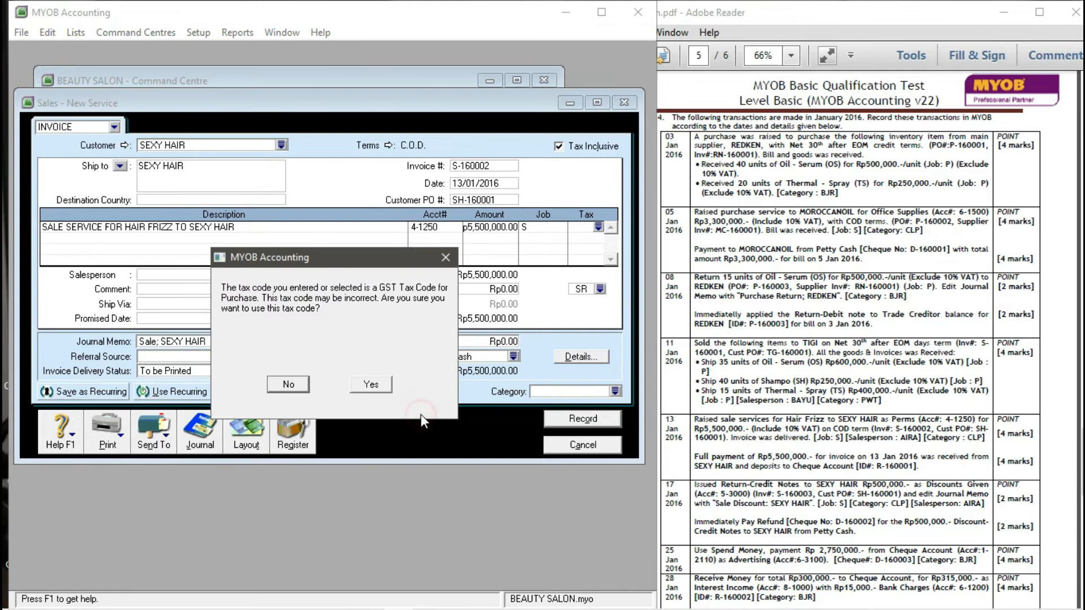
click(370, 385)
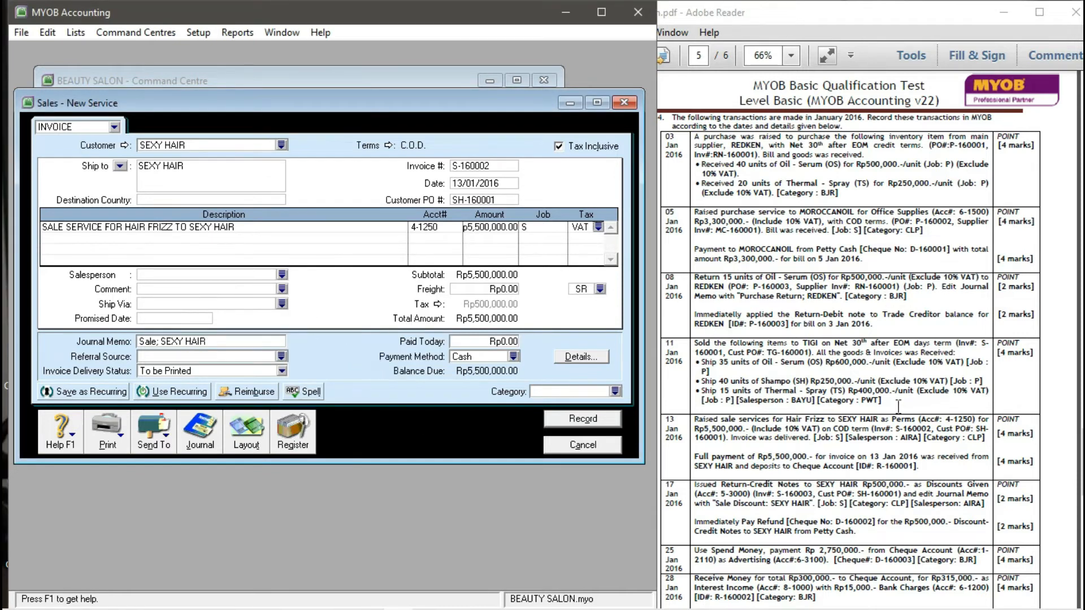
scroll(825, 413, down, 1)
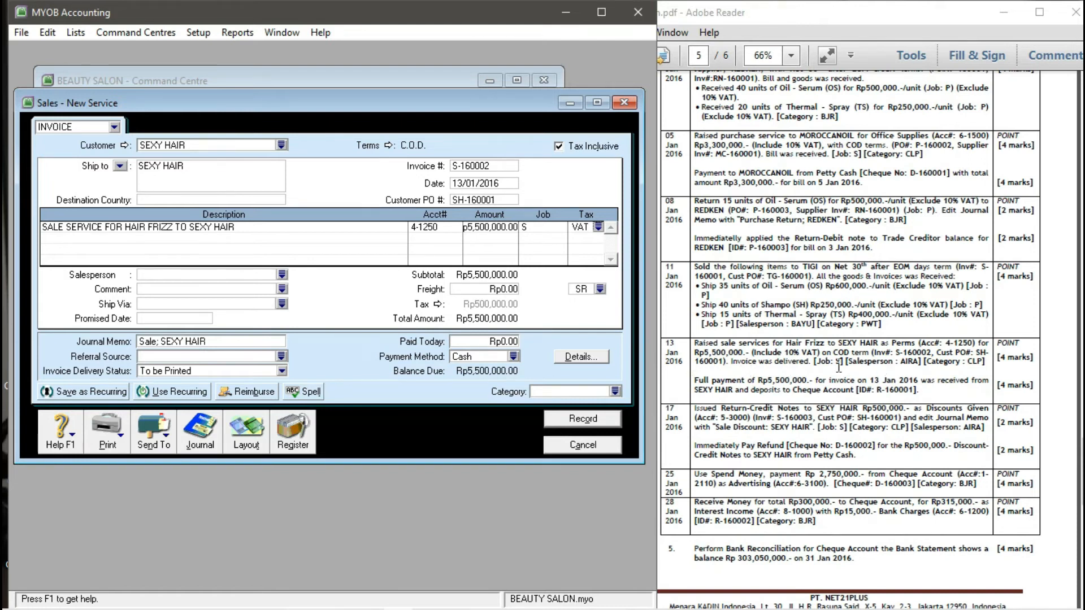
click(282, 275)
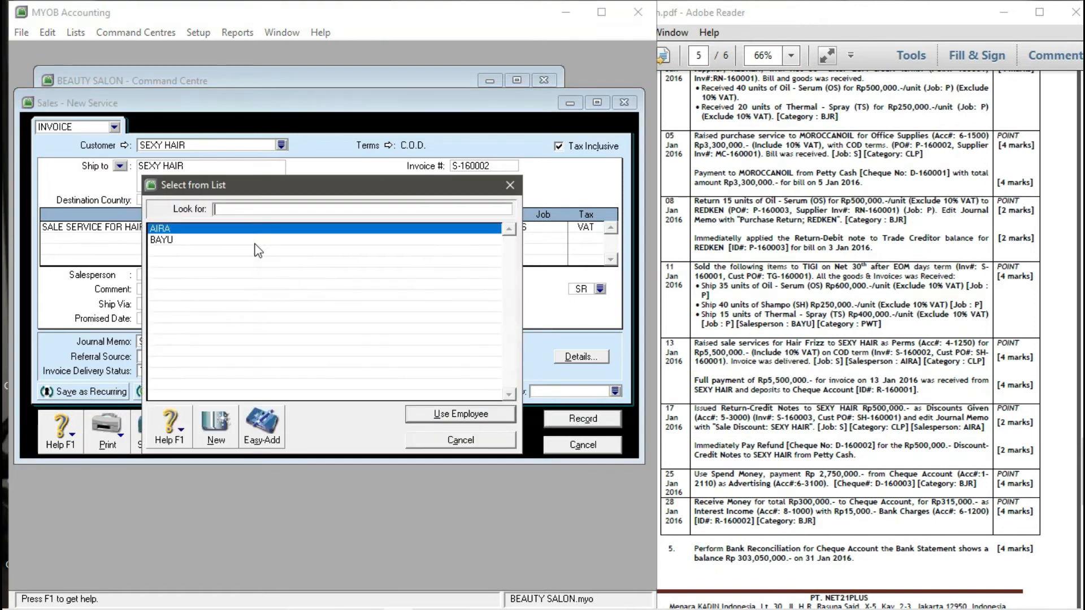
- Assign salesperson AIRA and change the freight tax code to VAT
click(433, 414)
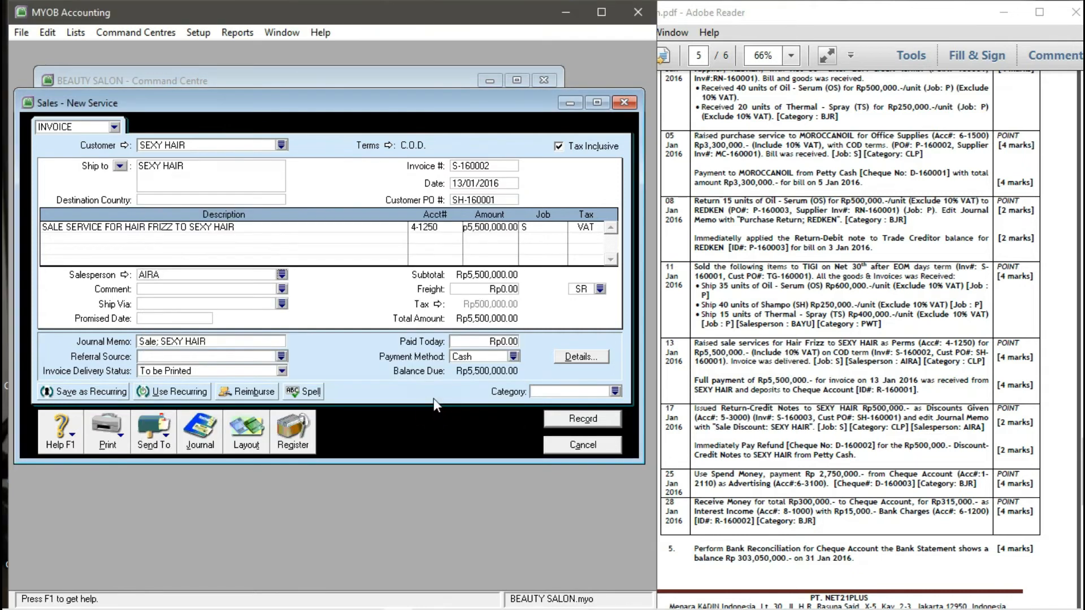
click(600, 289)
click(257, 251)
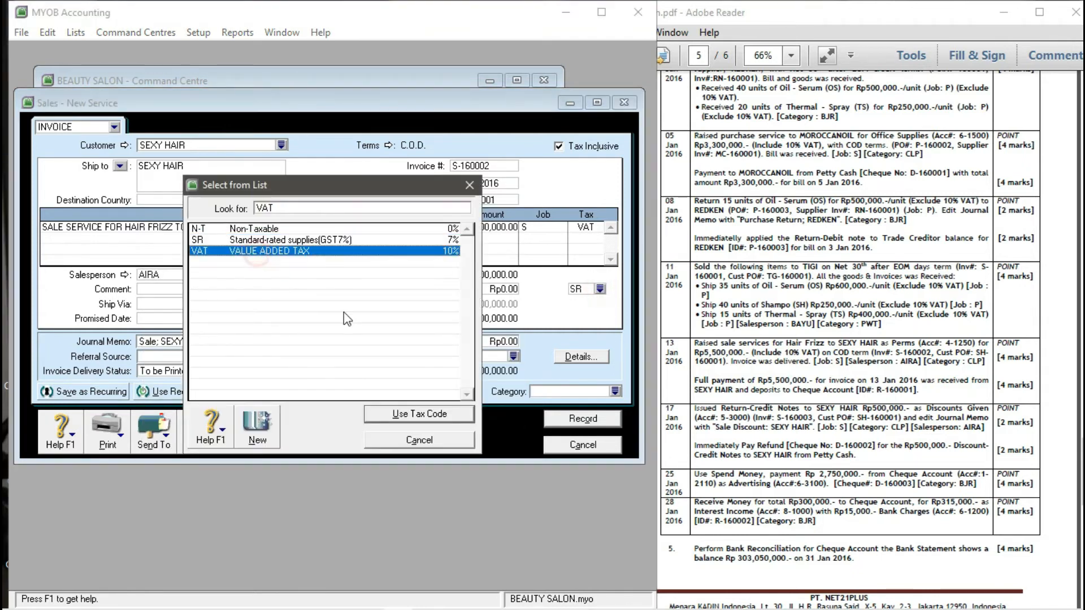
click(404, 416)
click(370, 385)
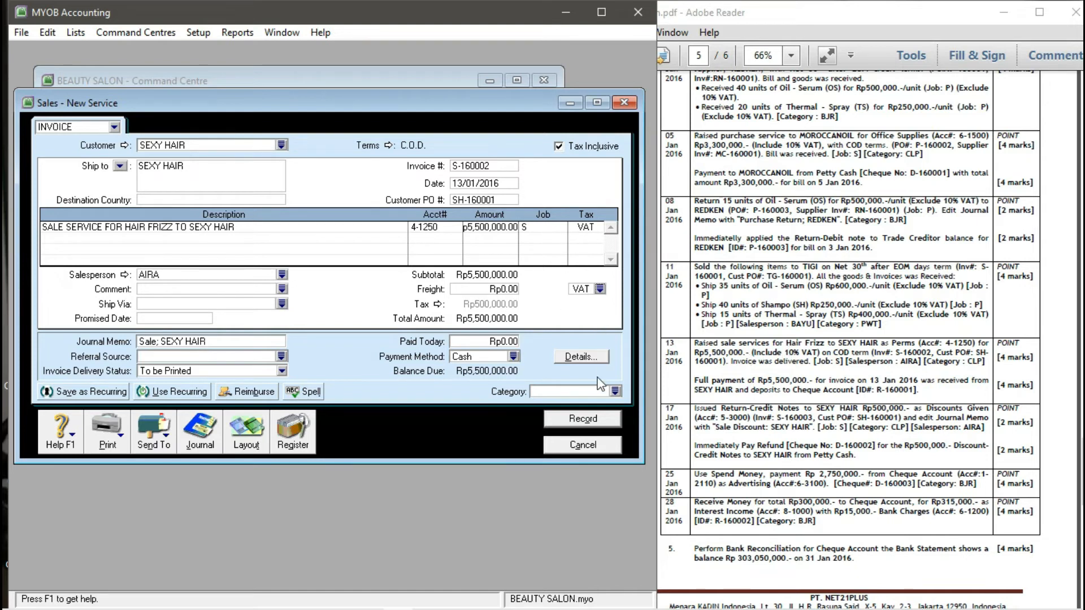
- Set category CLP and record the SEXY HAIR perm invoice
click(616, 391)
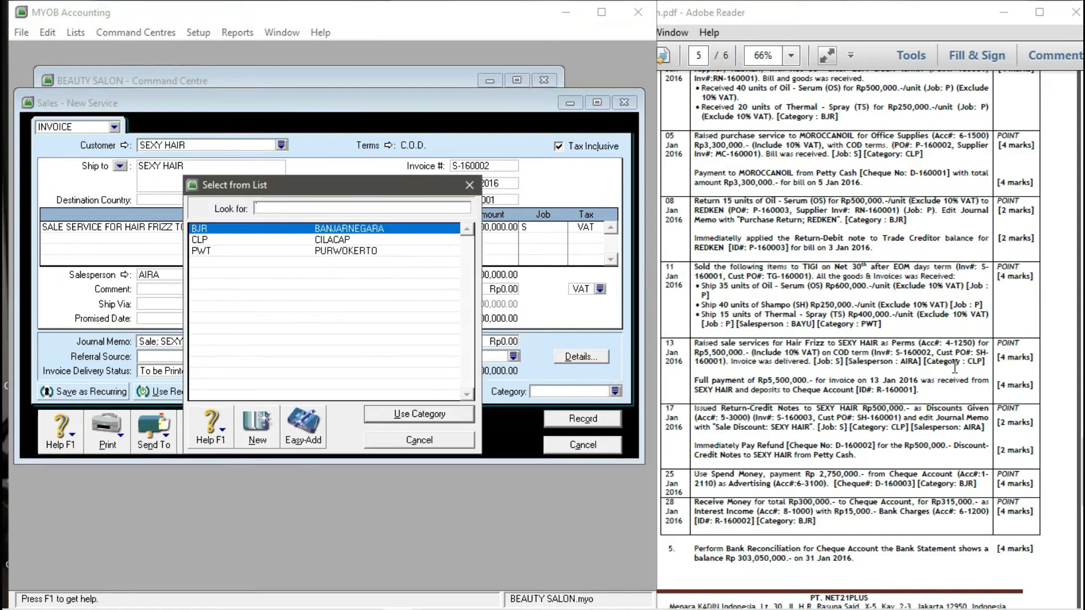
text(CLP)
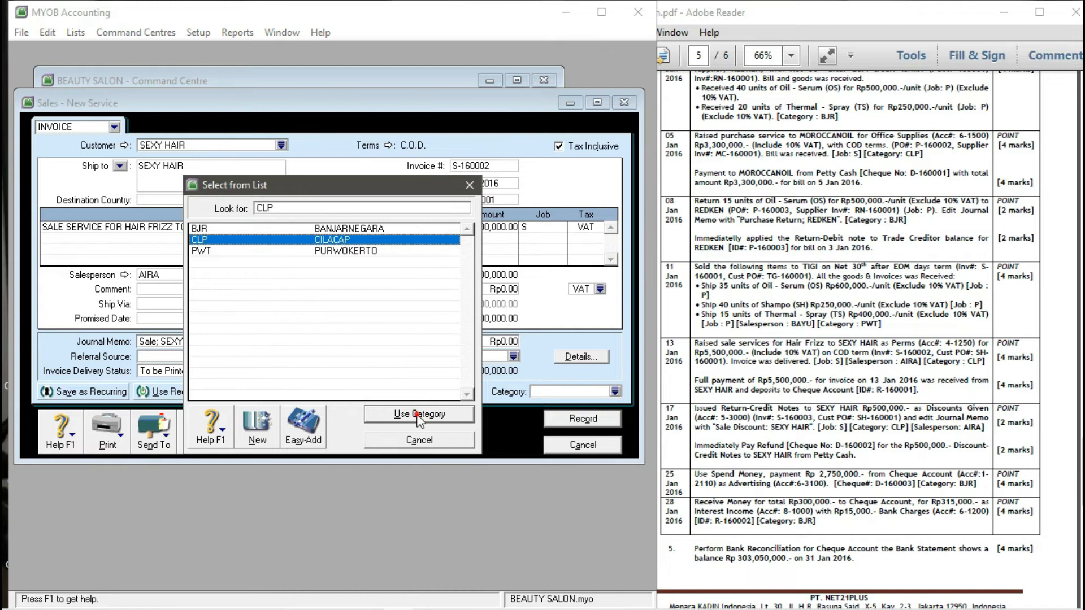
click(420, 415)
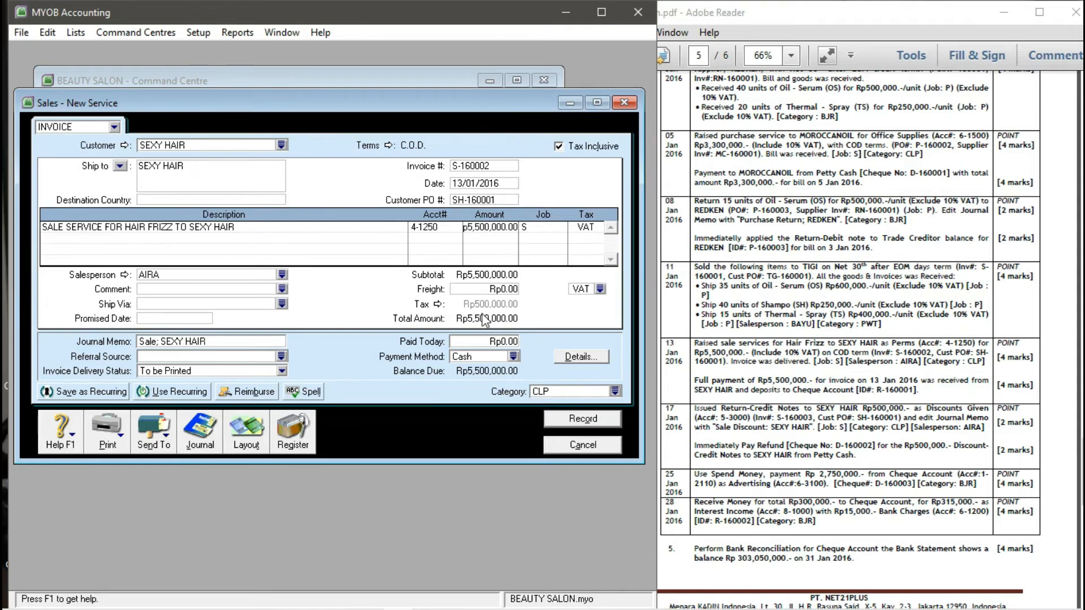
click(568, 421)
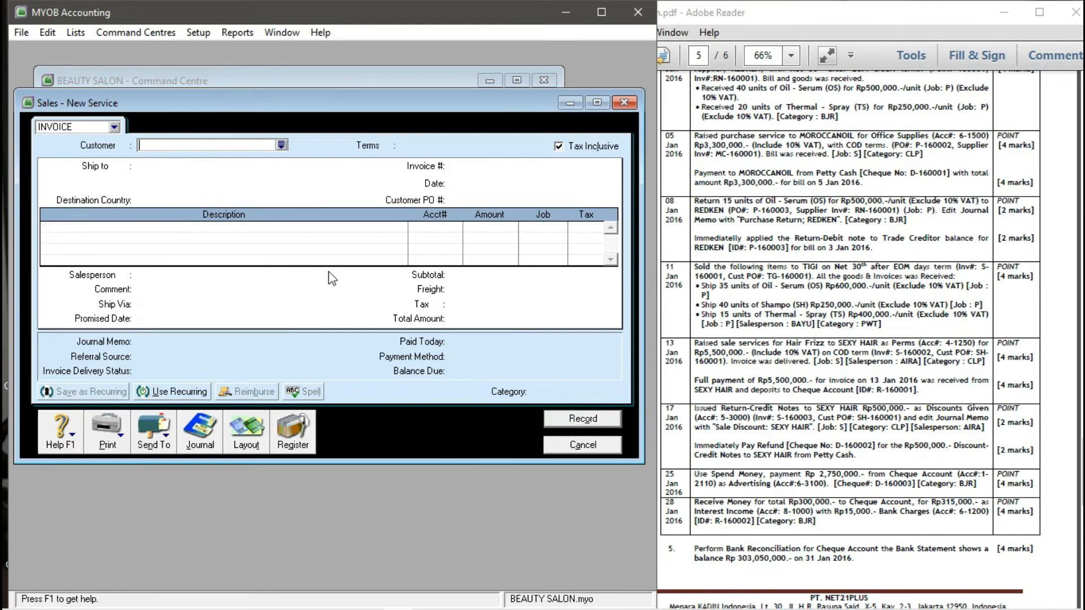
click(563, 447)
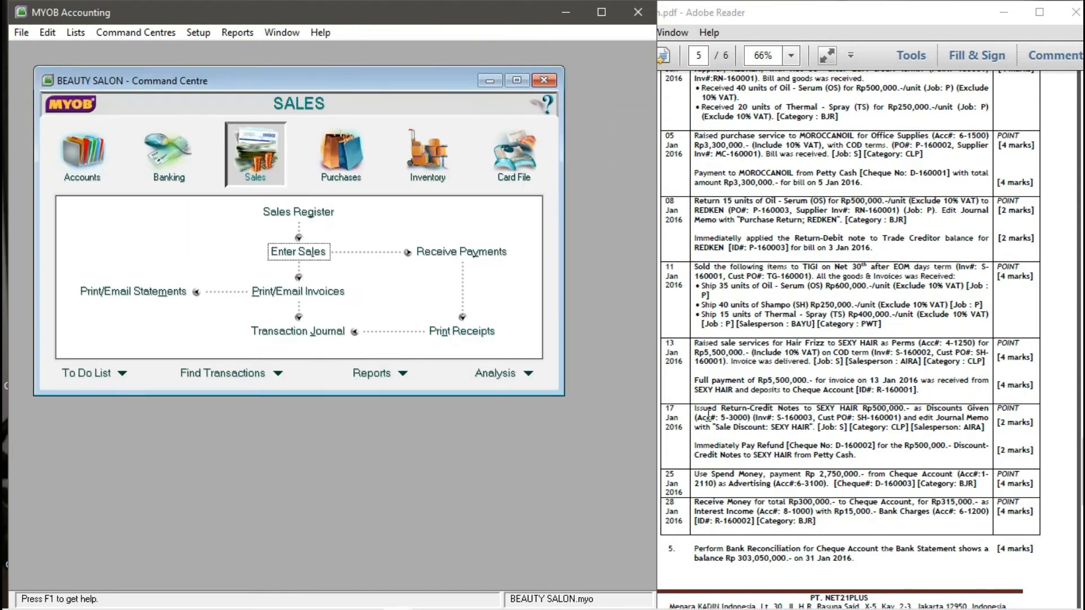
scroll(709, 413, down, 1)
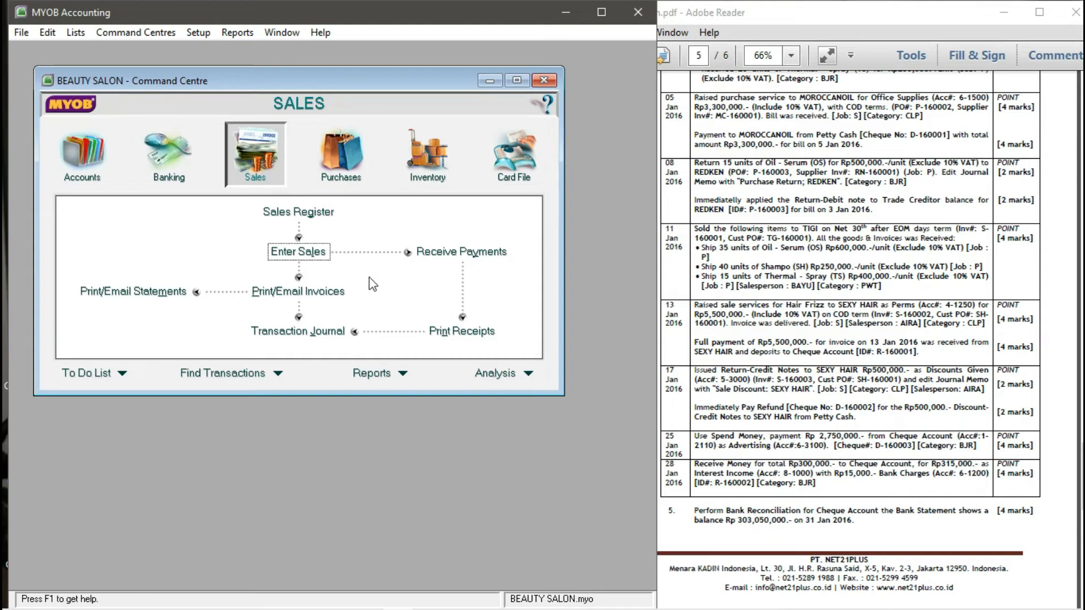
click(301, 258)
drag(463, 102, 419, 106)
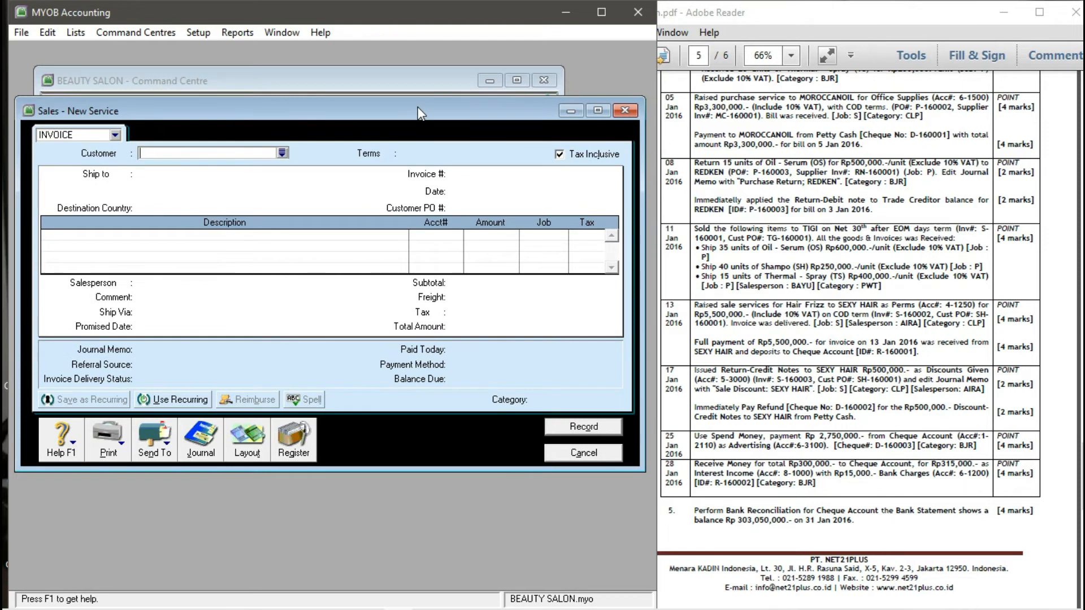
- Pick customer SEXY HAIR, keep the Service layout and enter the line 'DISCOUNT GIVEN TO SEXY HAIR'
click(282, 153)
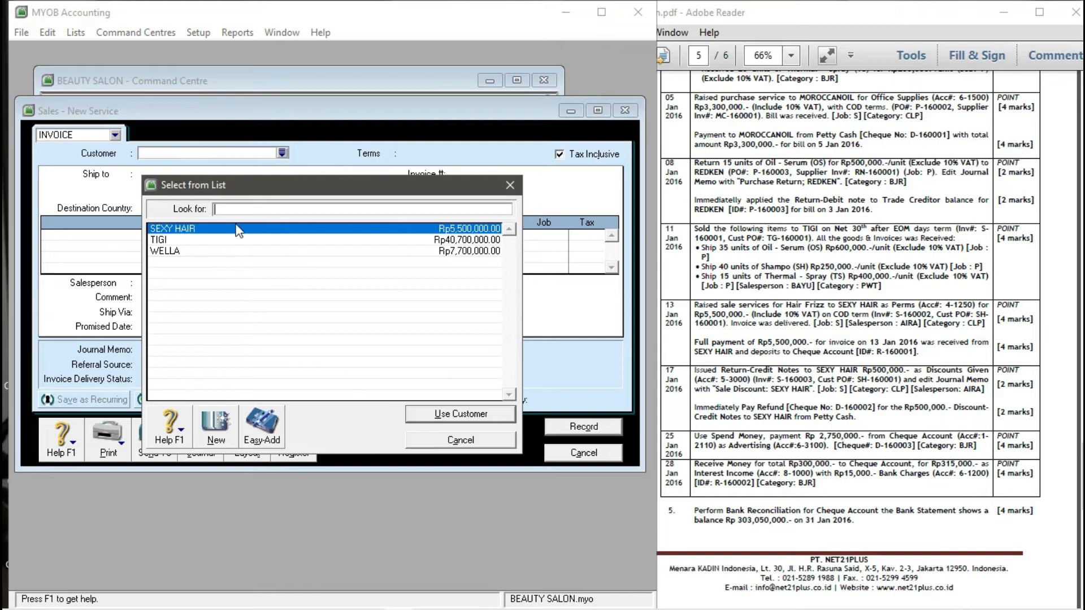
click(436, 414)
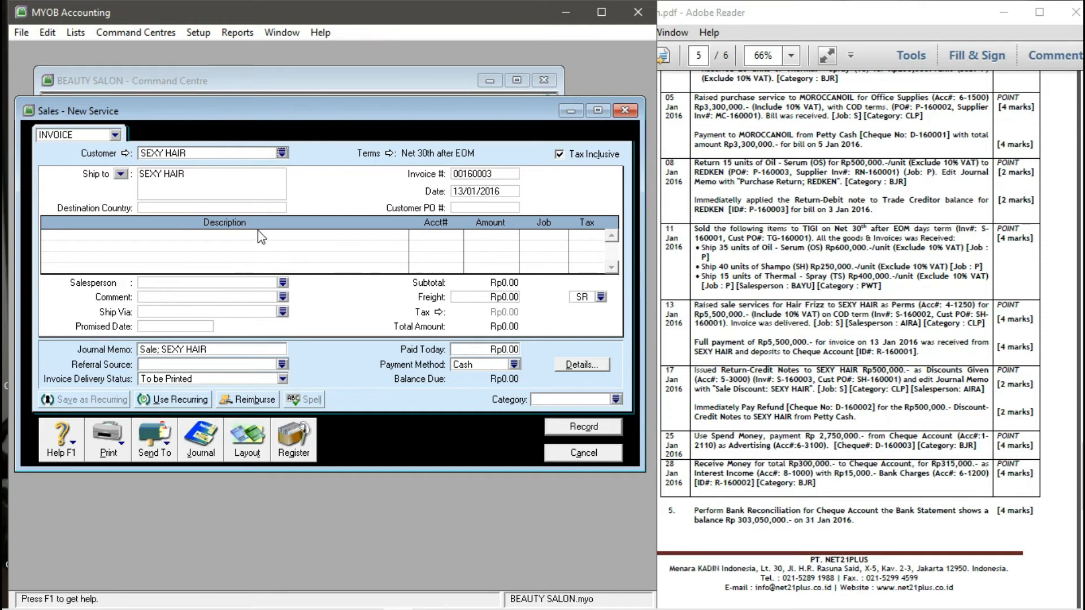
click(261, 451)
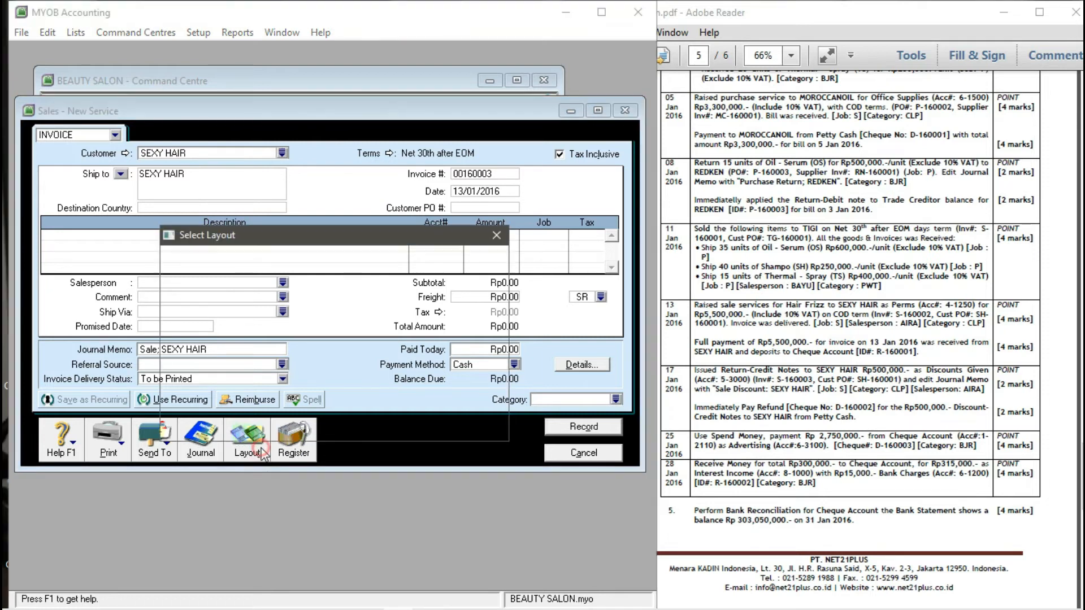
click(444, 406)
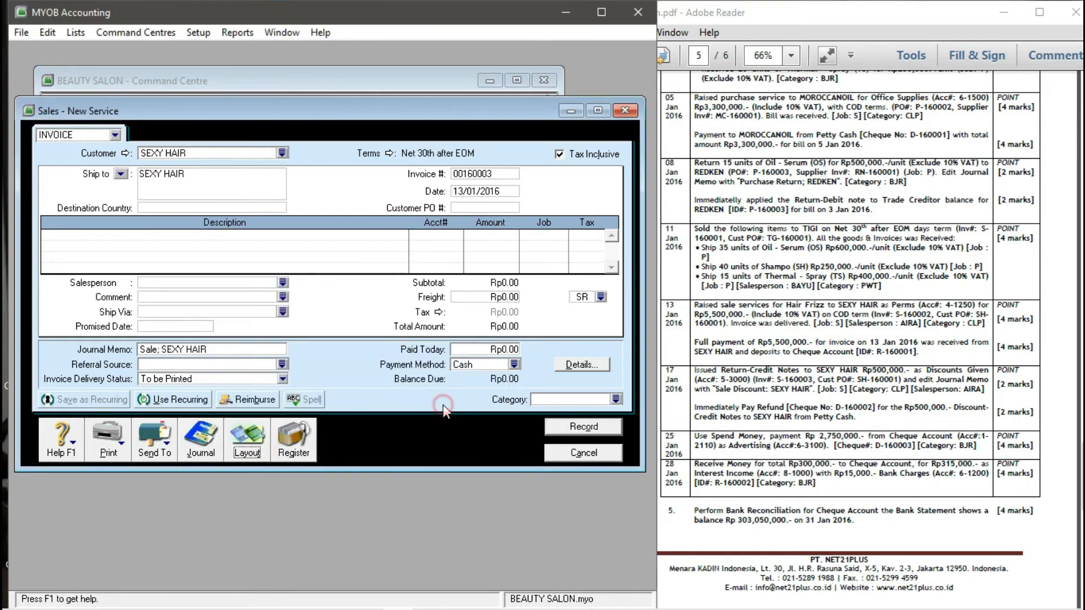
click(255, 242)
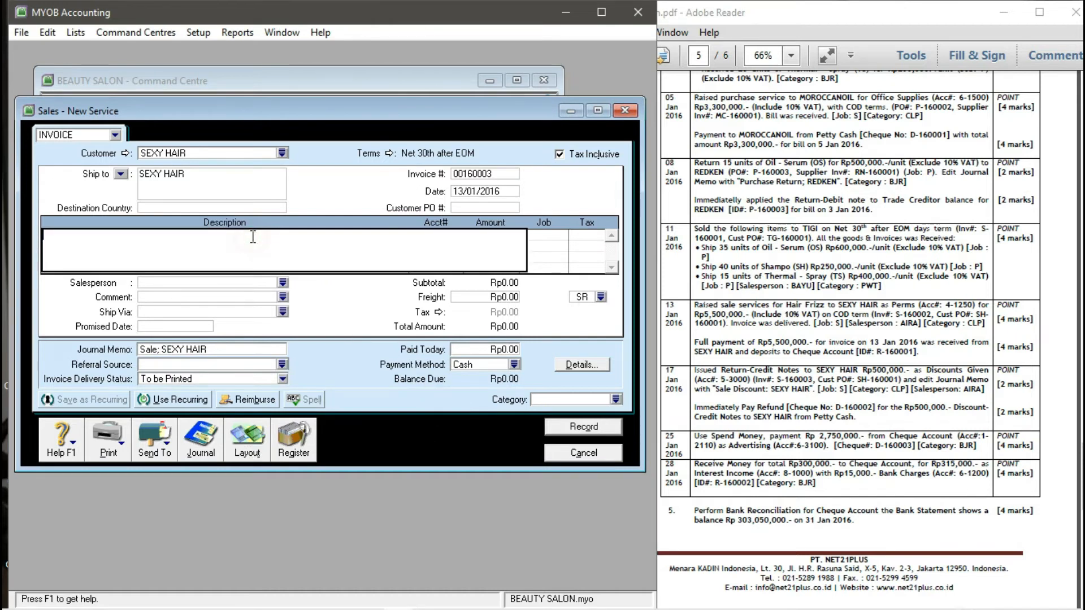
text(DISCOUNT GIVEN TO SEXY HAIR)
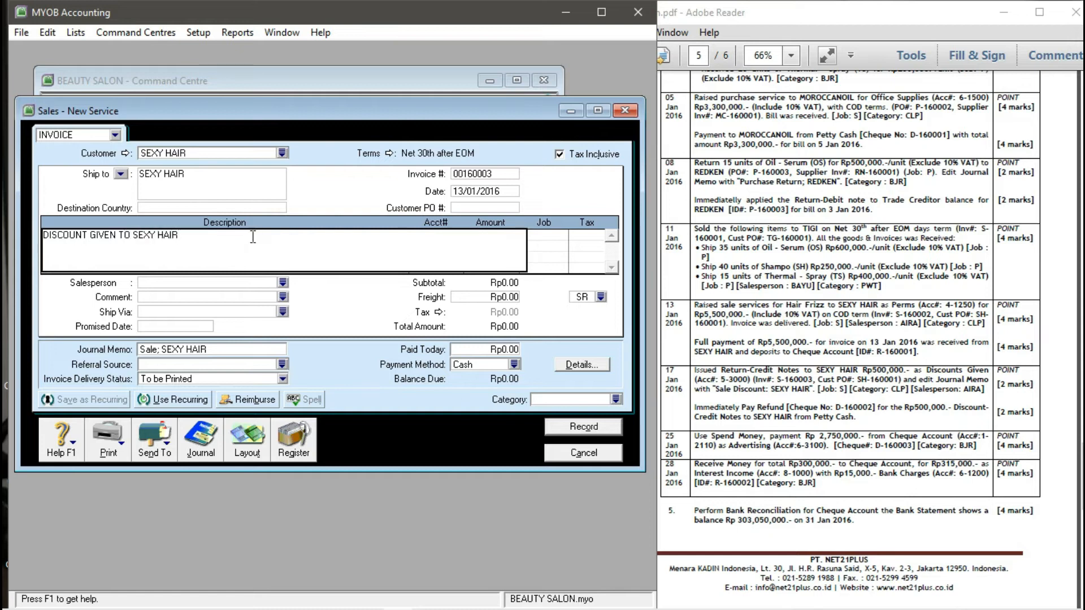
key(Tab)
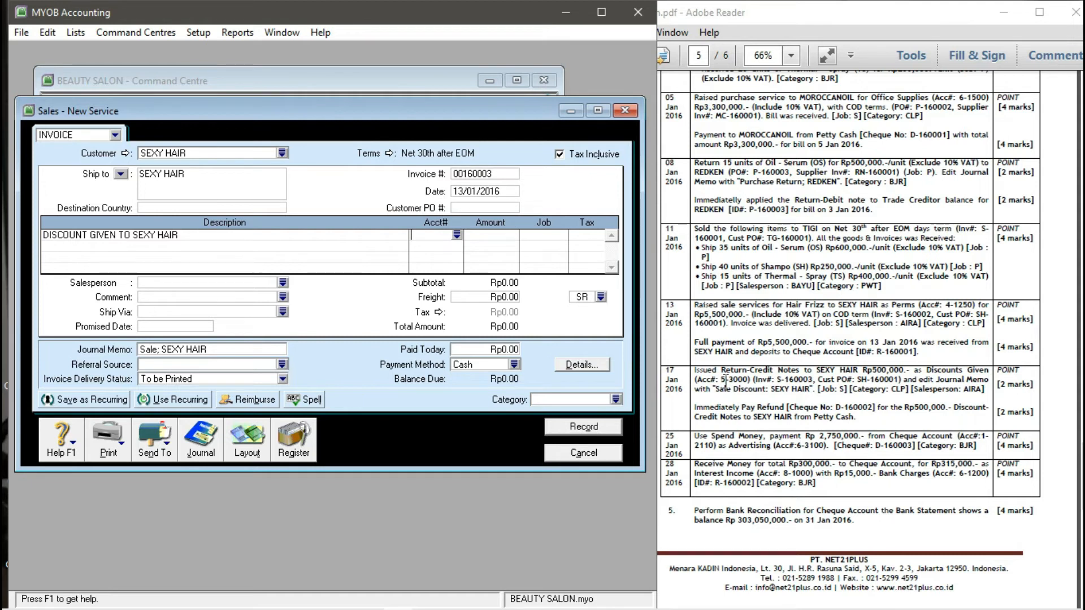
click(455, 235)
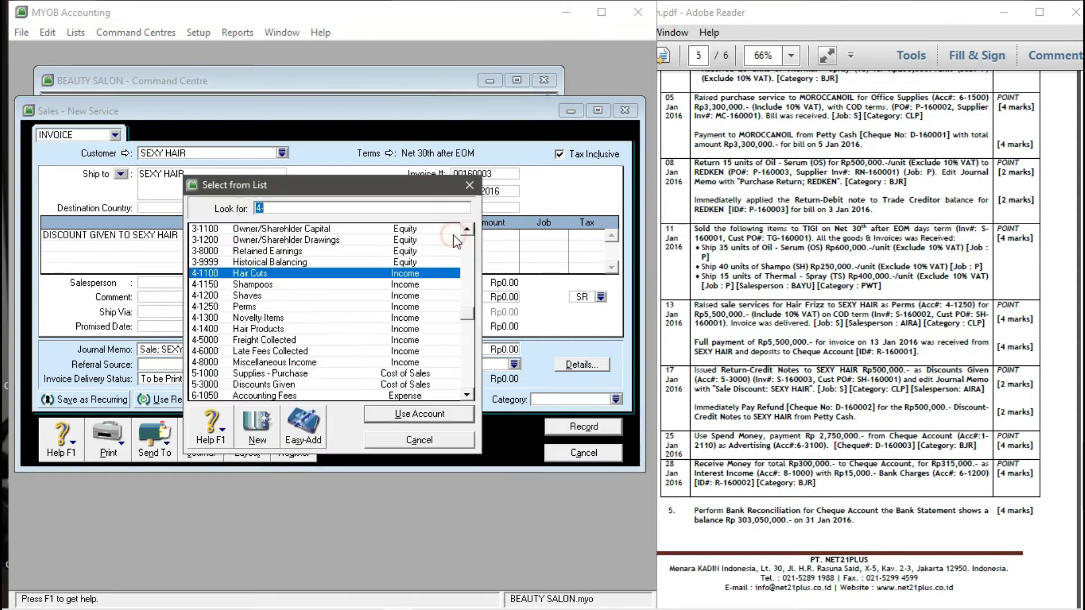
- Charge the discount line to account 5-3000 Discounts Given, dismissing the warning
scroll(223, 308, down, 1)
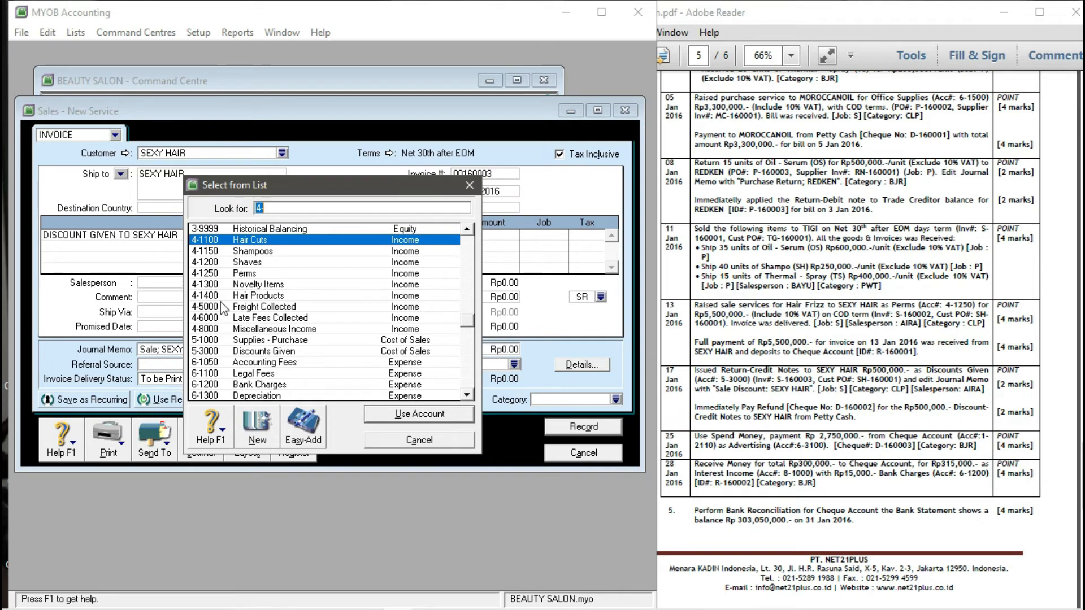
scroll(222, 308, down, 1)
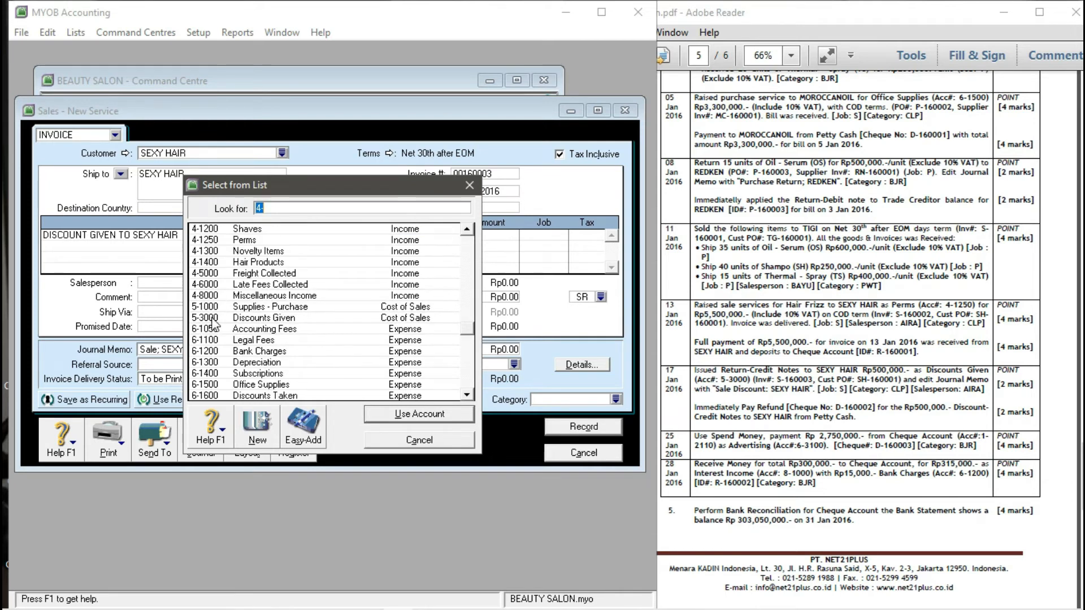
click(213, 318)
click(397, 415)
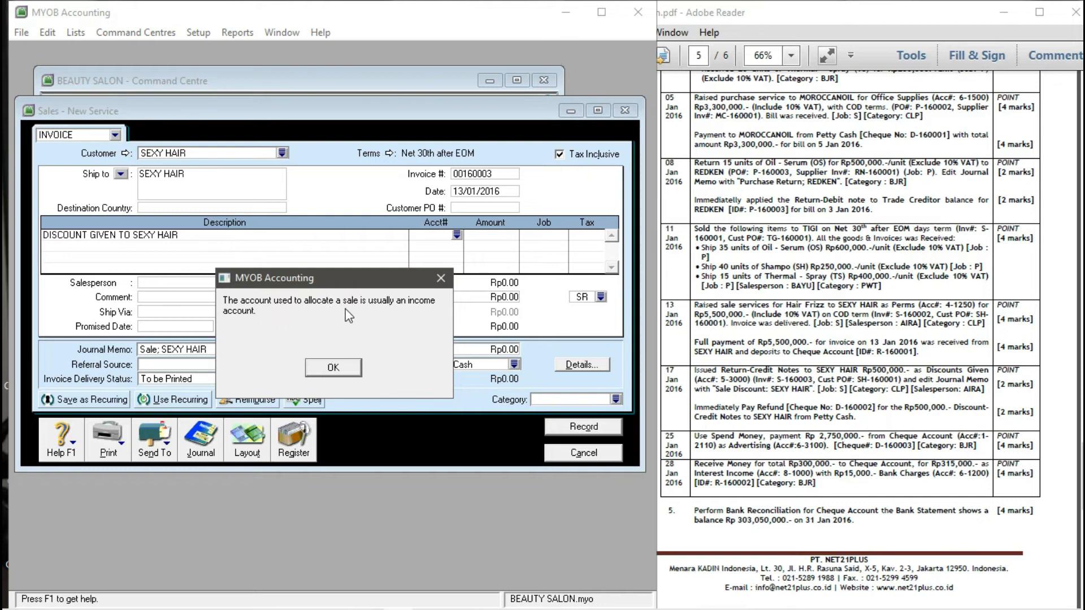
click(334, 368)
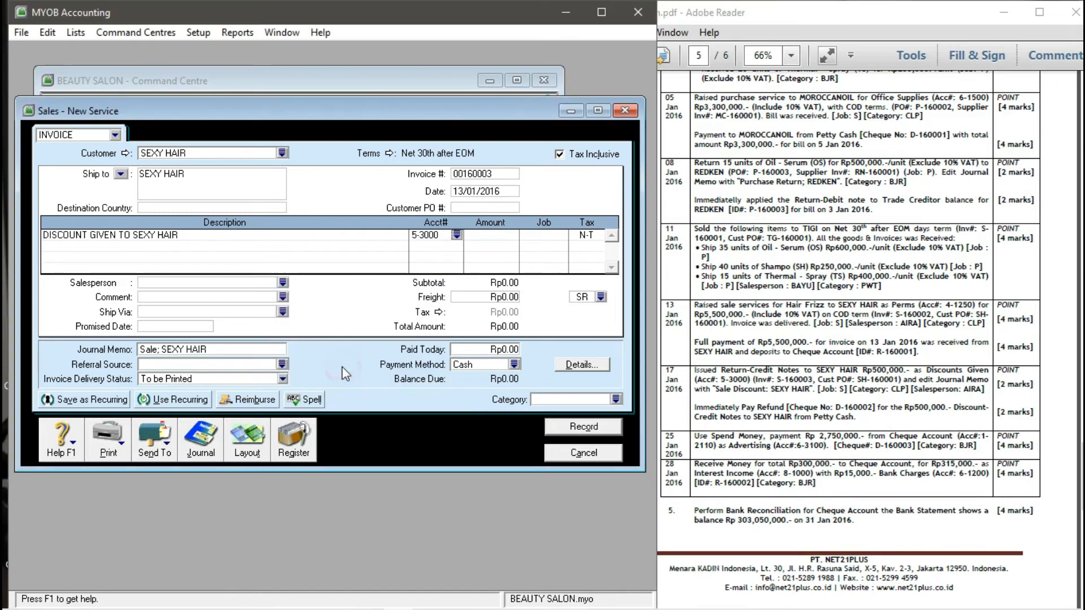
- Enter a 500,000 amount on the discount line and pick the SERVICE job
click(497, 237)
text(500000)
key(Tab)
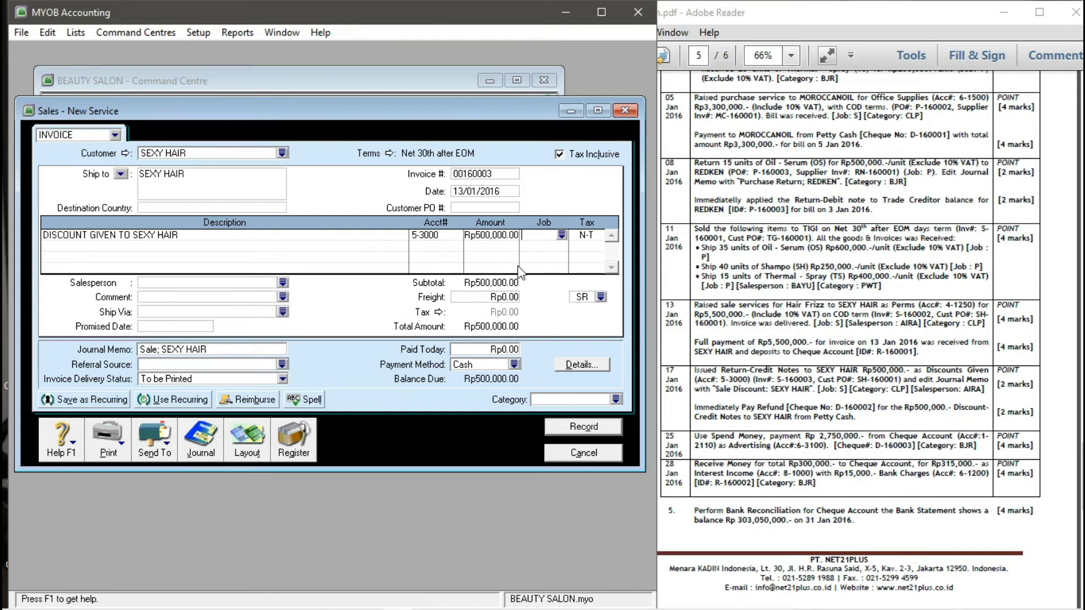
click(562, 235)
click(272, 242)
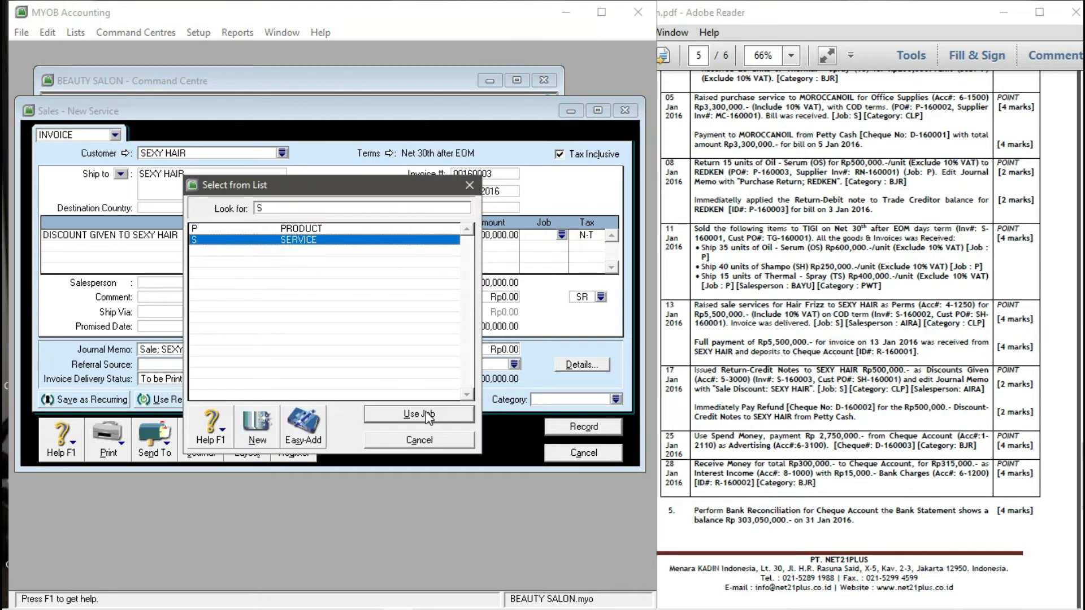
- Confirm the SERVICE job, assign salesperson AIRA and set the freight tax code to N-T
click(423, 416)
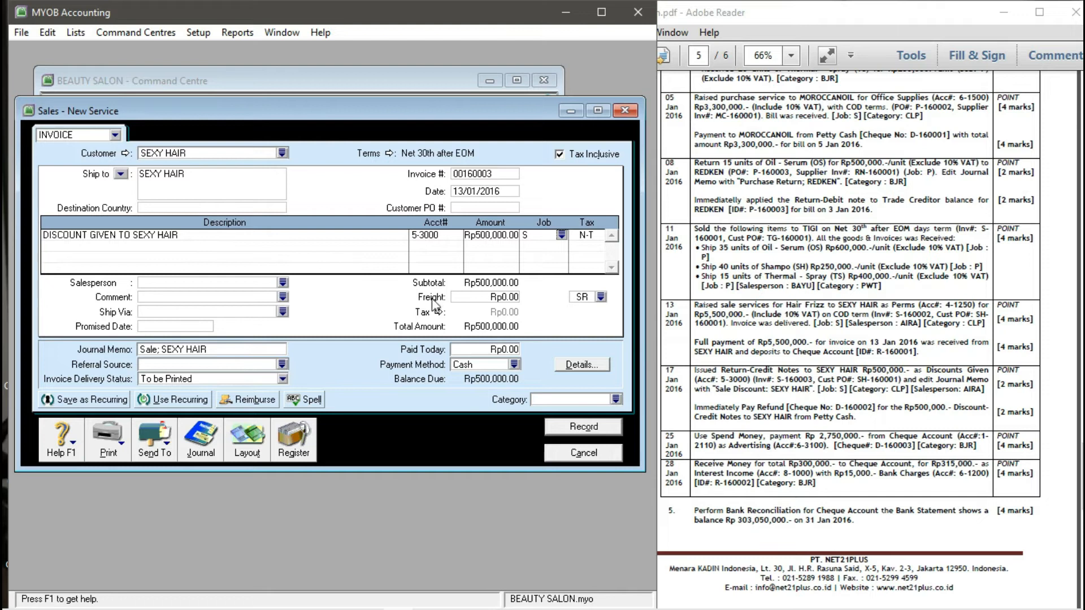
click(283, 284)
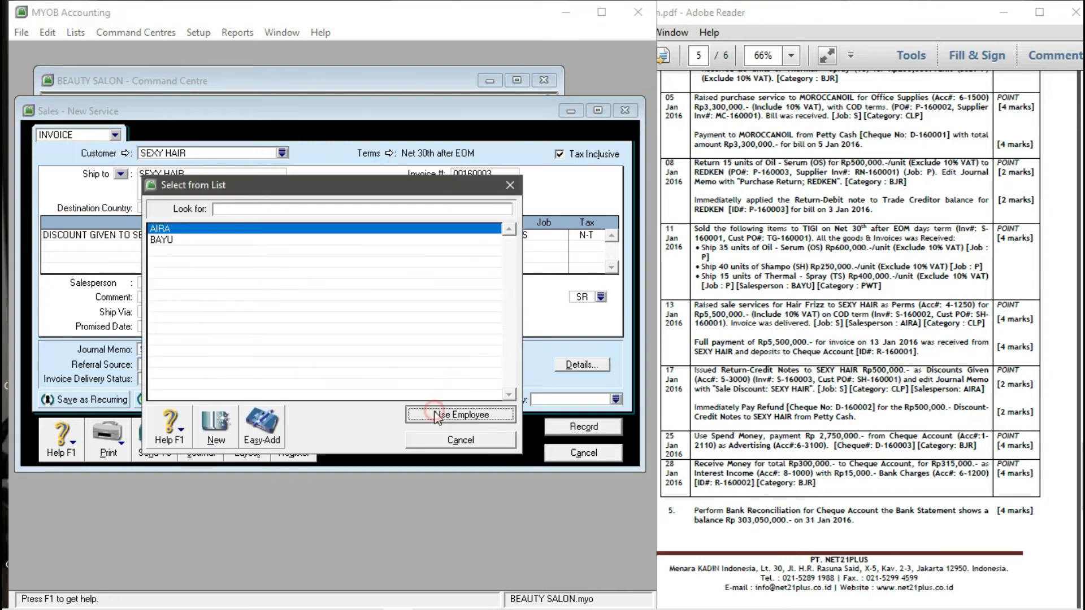
click(443, 412)
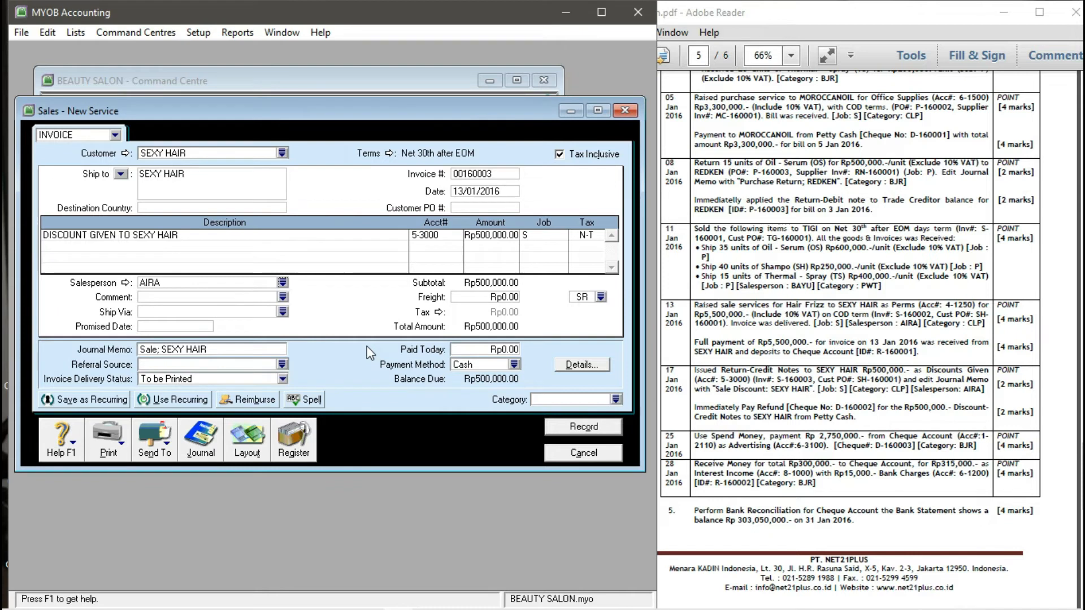
click(600, 297)
click(237, 229)
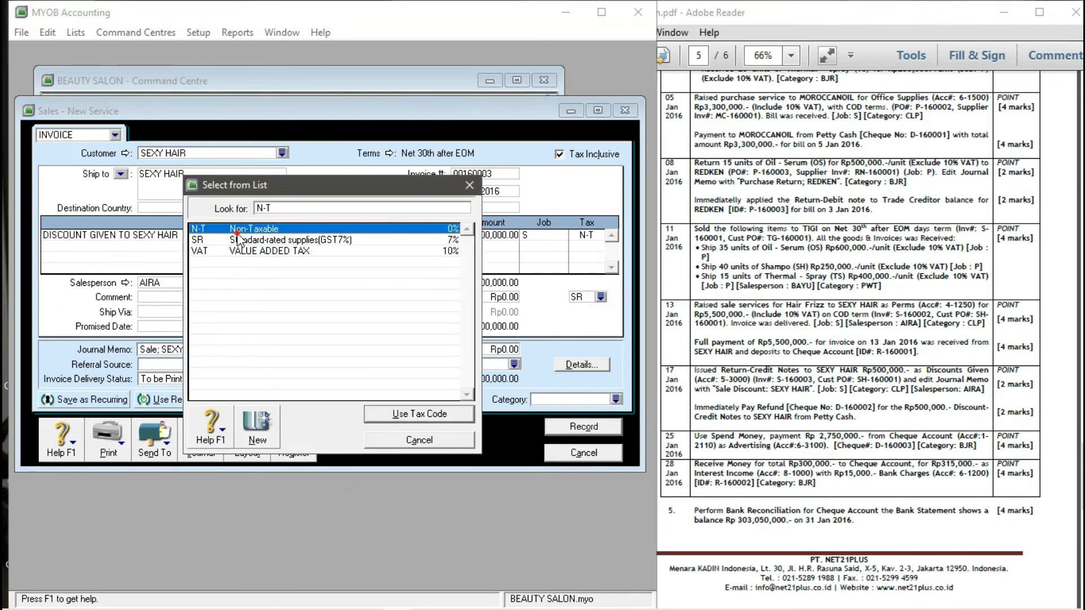
click(384, 415)
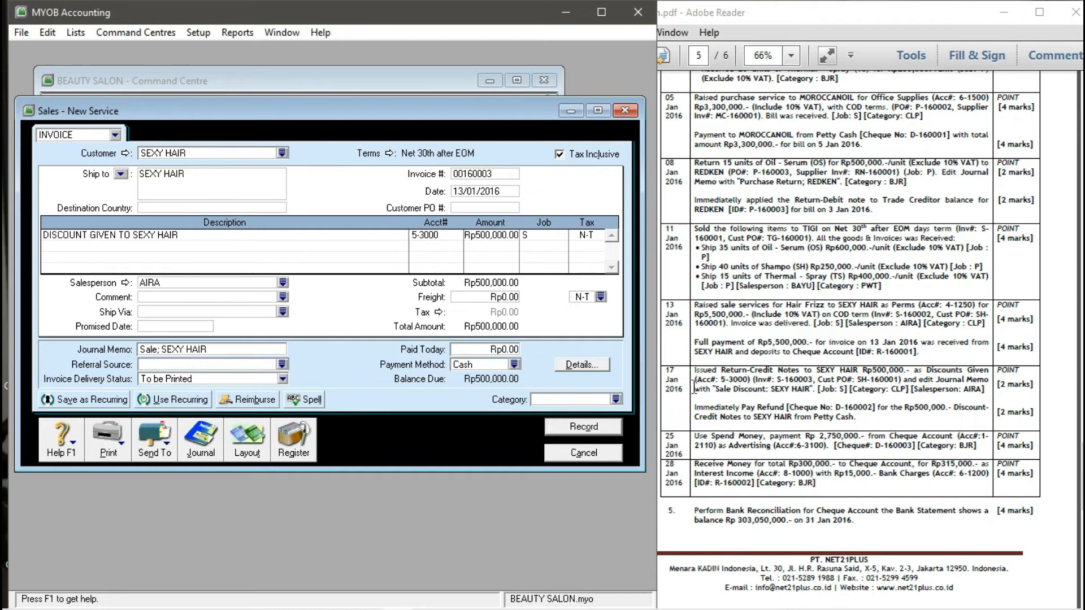
click(156, 349)
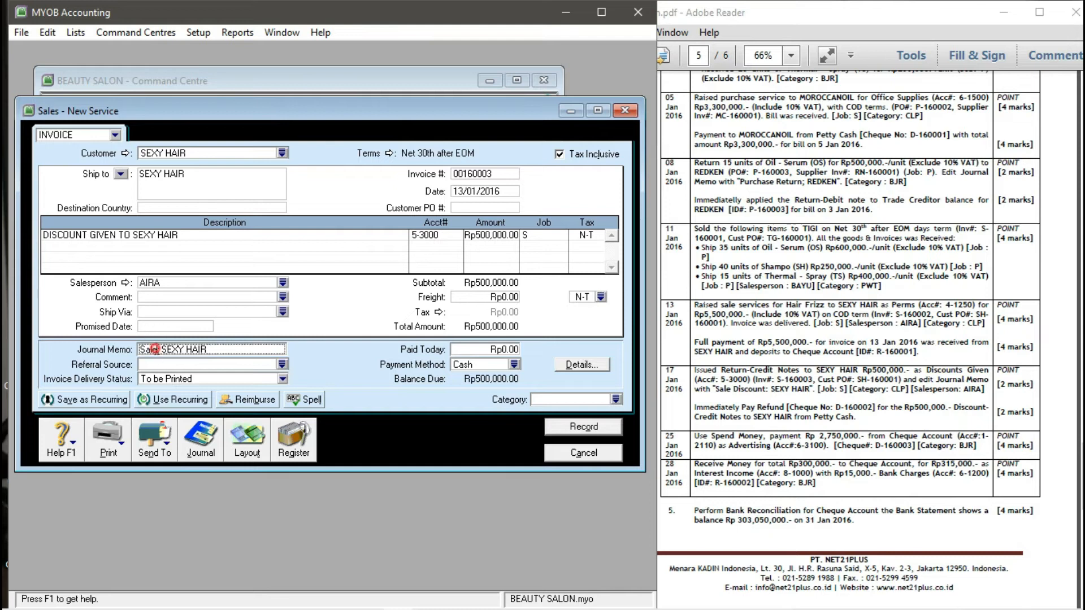
- Add DISCOUNT to the journal memo and assign the CLP category to the invoice
text(DISCOY)
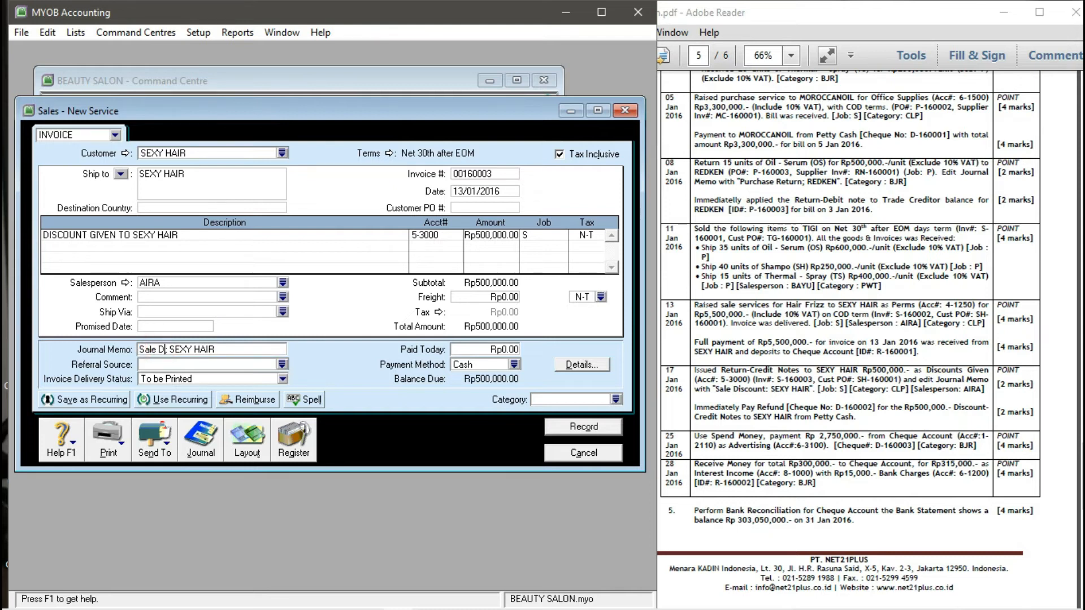
key(BackSpace)
text(UNT)
key(Tab)
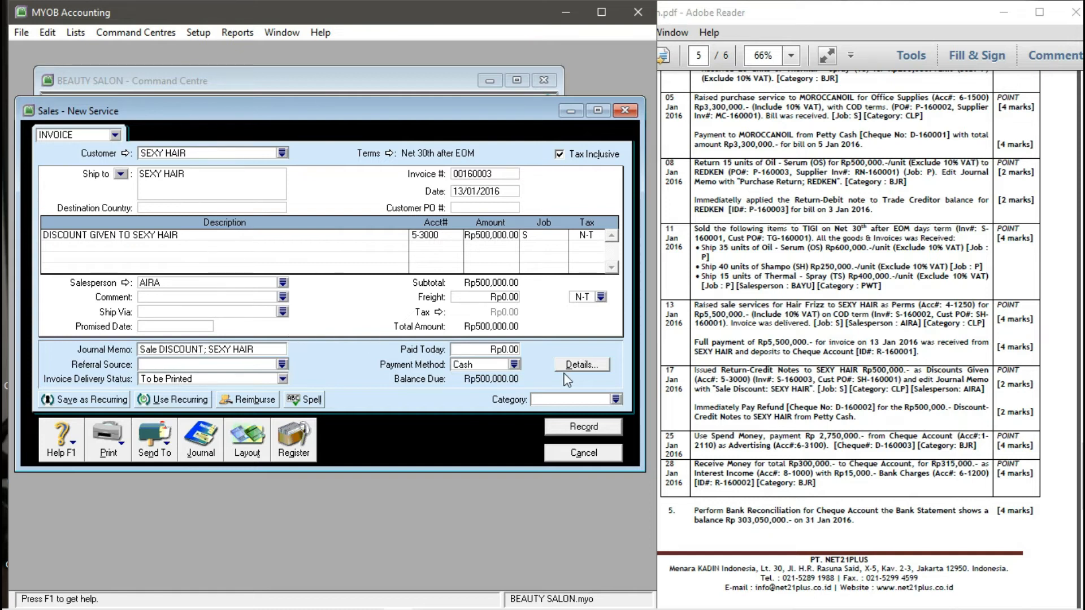
click(616, 399)
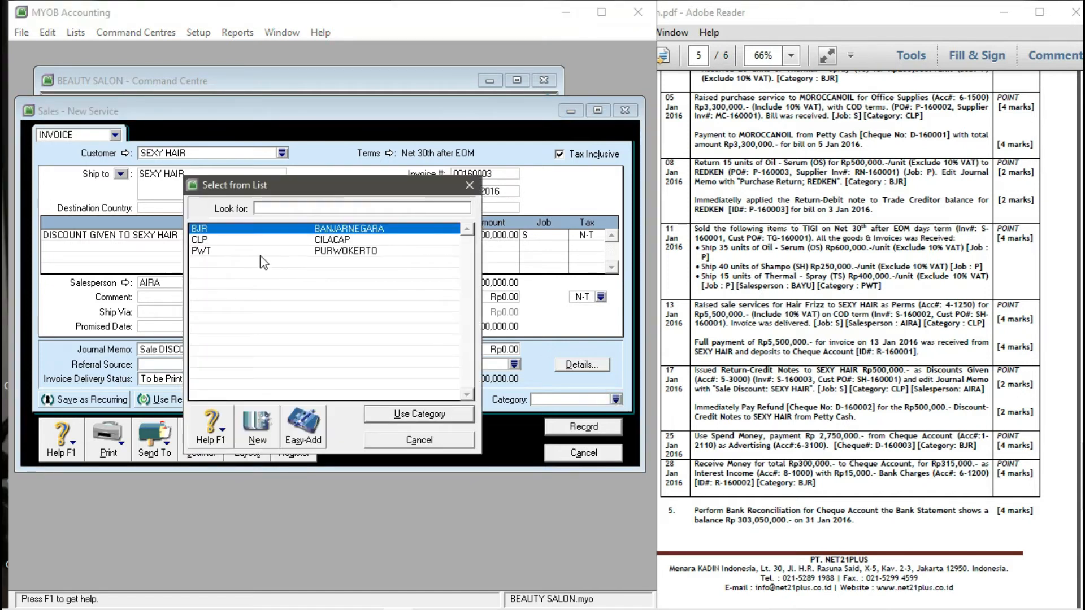
click(226, 241)
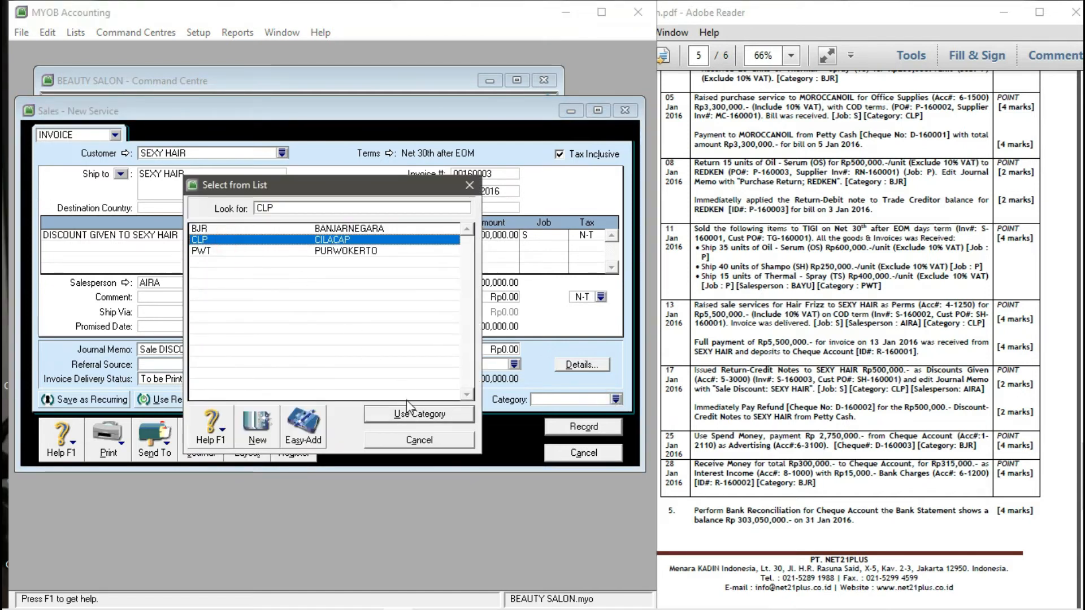
click(403, 416)
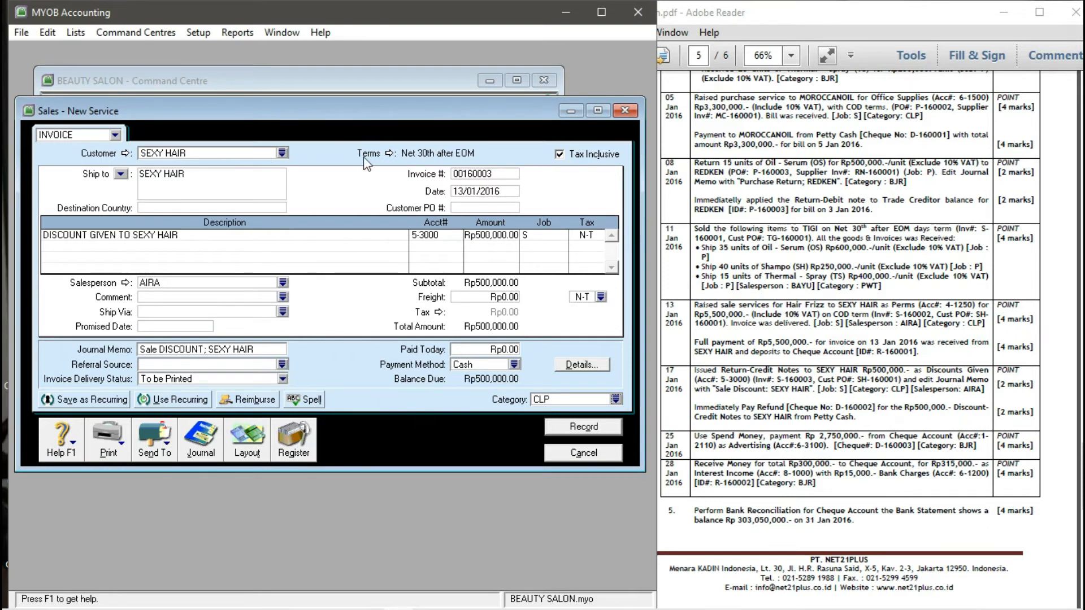
- Enter the customer PO number, keeping the line description unchanged
click(475, 208)
text(SH-160001)
key(Tab)
key(Delete)
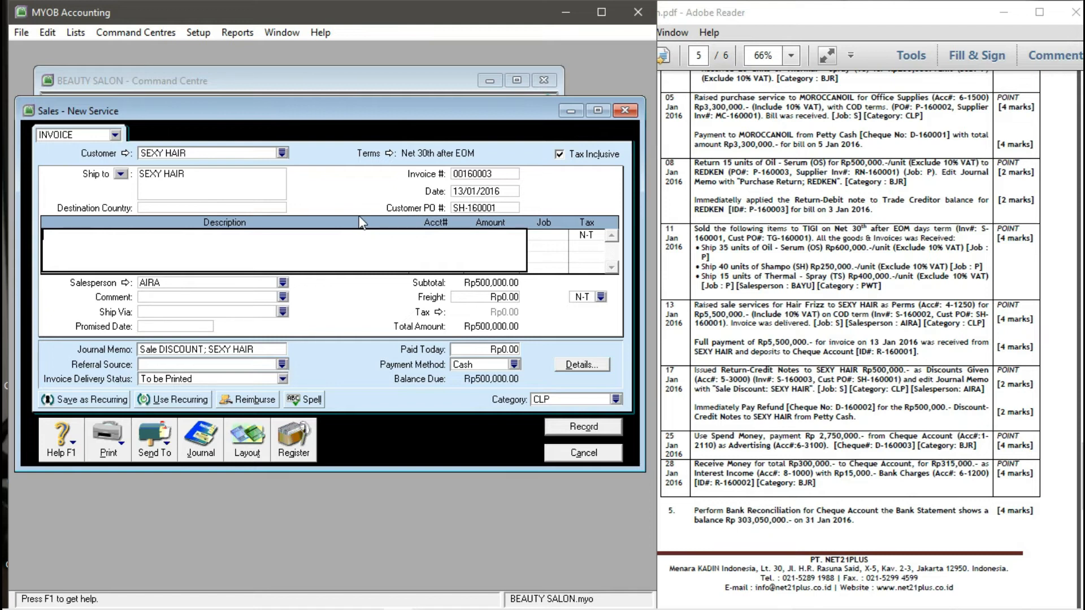
key(ctrl+z)
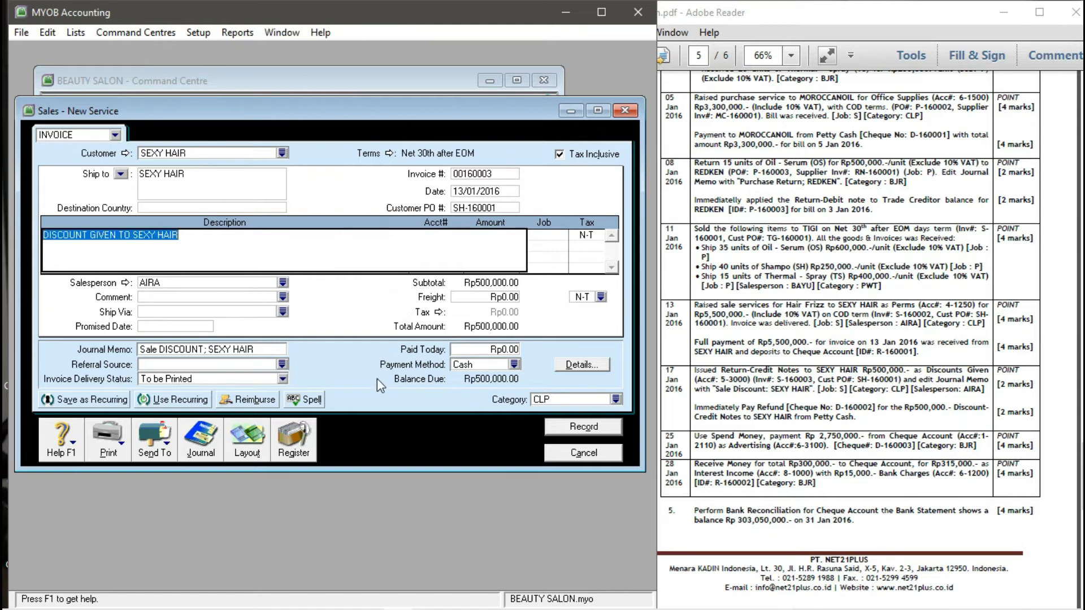
key(Tab)
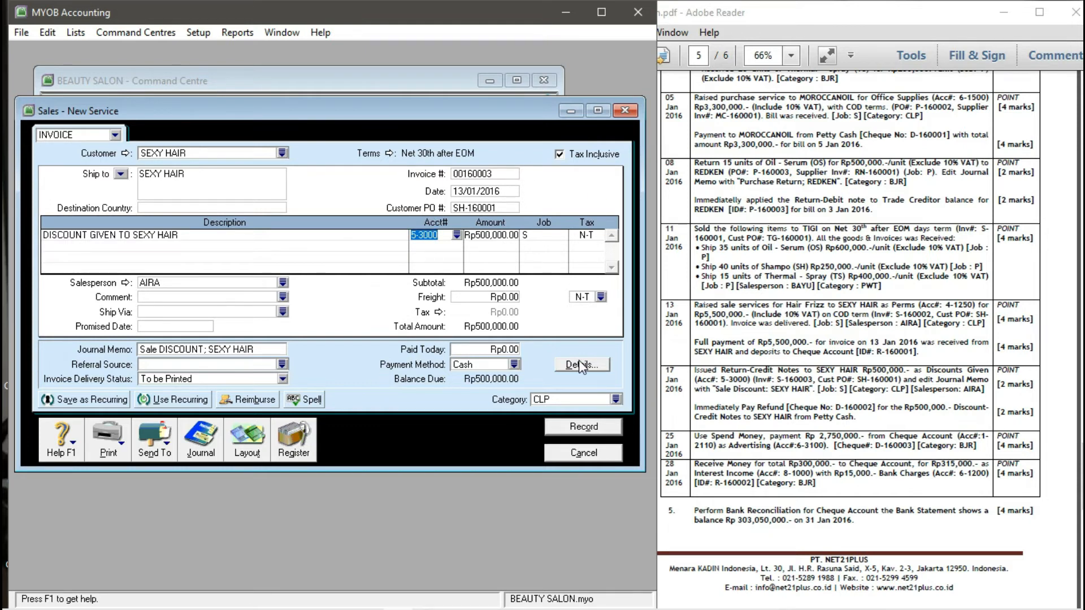
- Record the discount invoice and close the blank sales form
click(560, 427)
click(581, 452)
click(681, 272)
scroll(681, 272, down, 1)
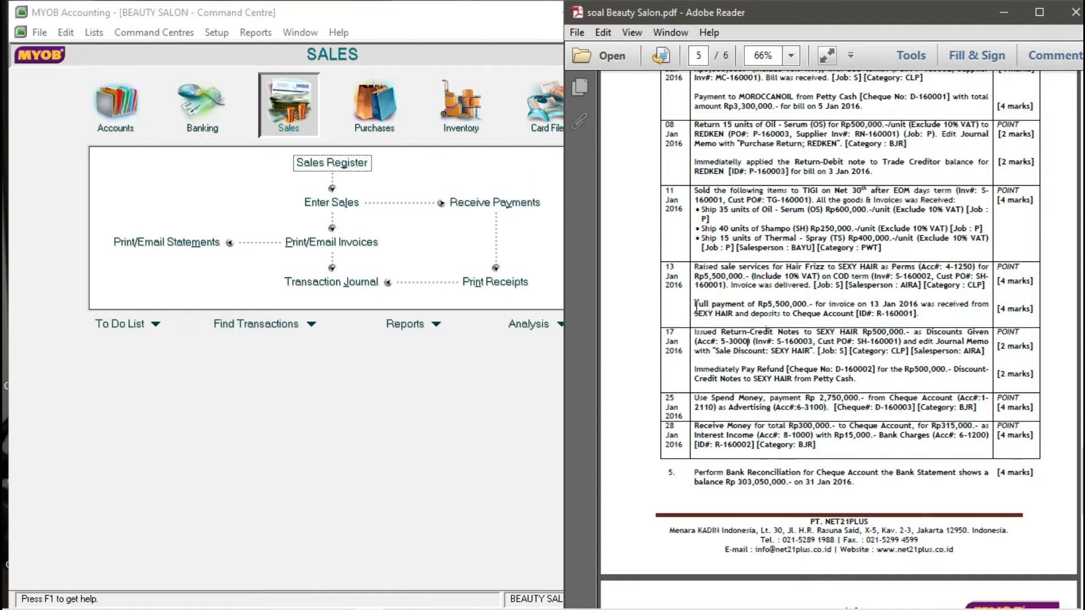
- Start a Receive Payments entry into 1-2110 Cheque Account from customer SEXY HAIR
click(472, 398)
click(506, 213)
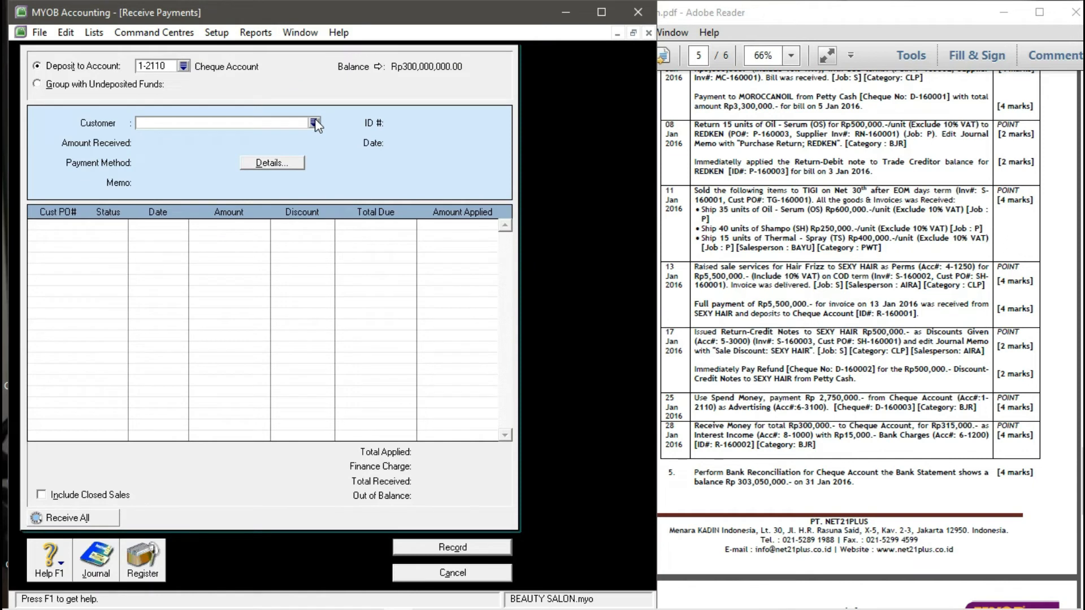
click(183, 67)
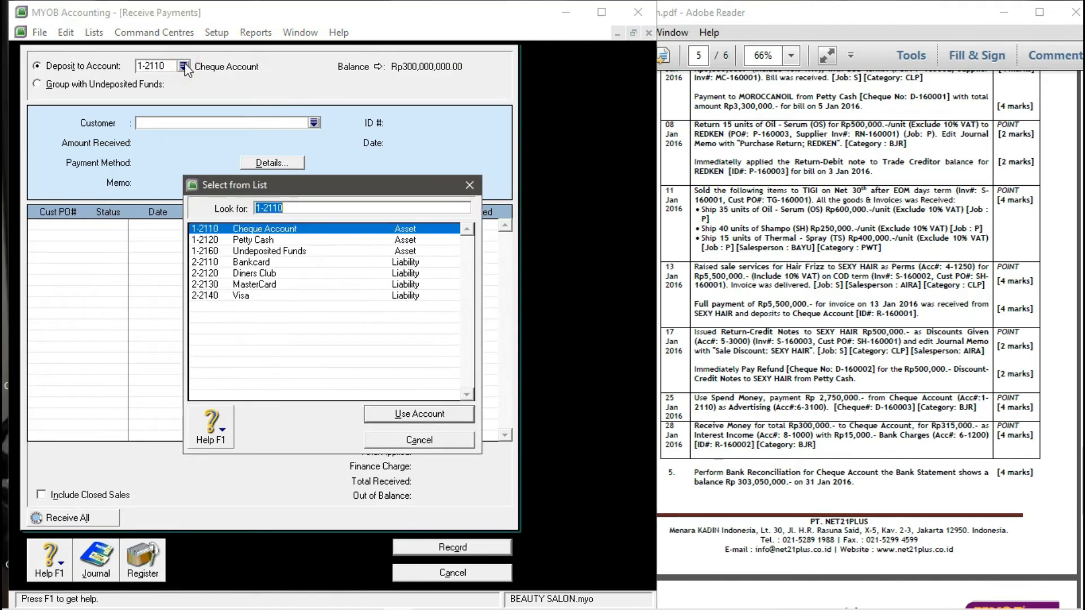
click(469, 186)
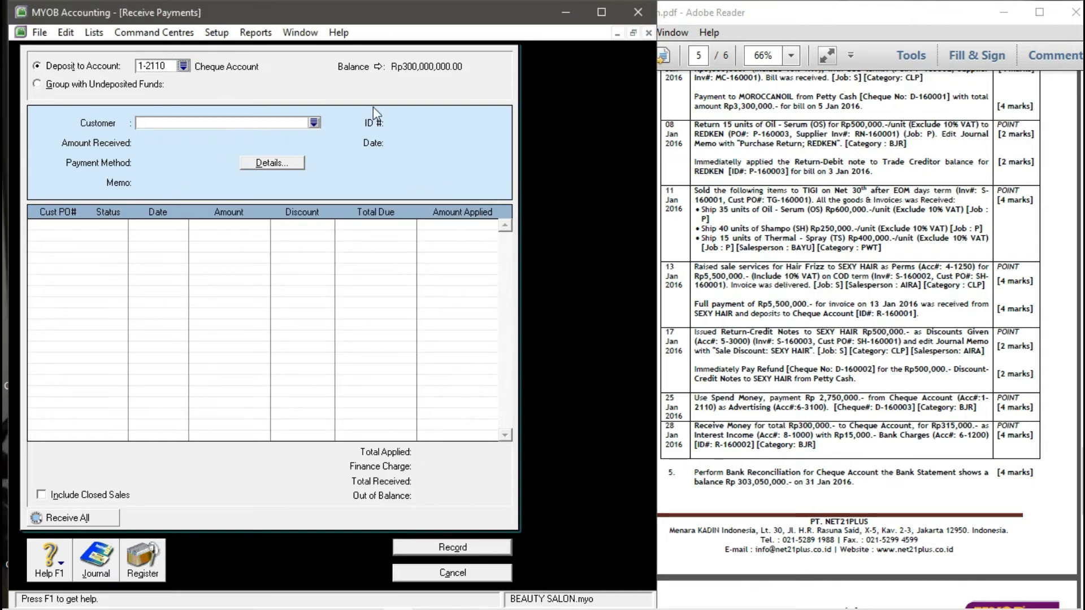
click(184, 66)
click(407, 414)
click(314, 123)
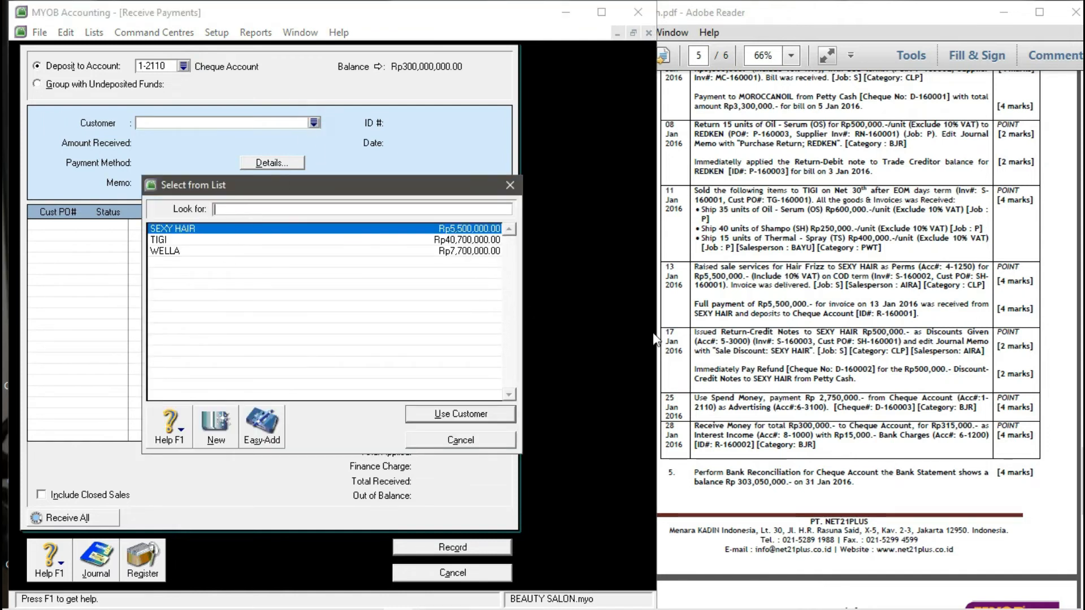
click(438, 414)
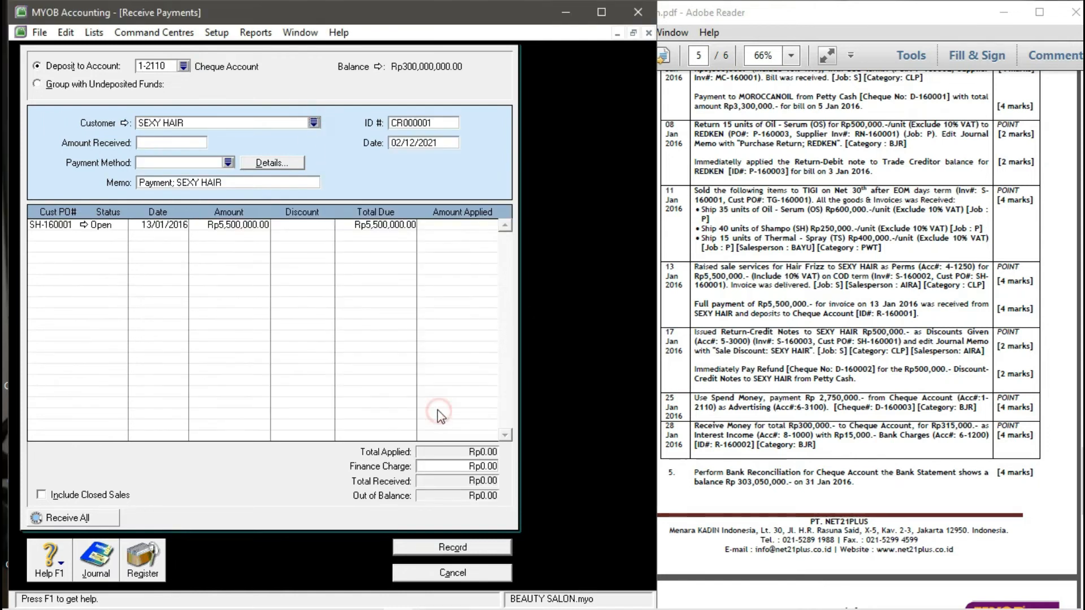
- Fill in payment ID D-160002, date 13/01/2016 and amount received 5,500,000
click(419, 124)
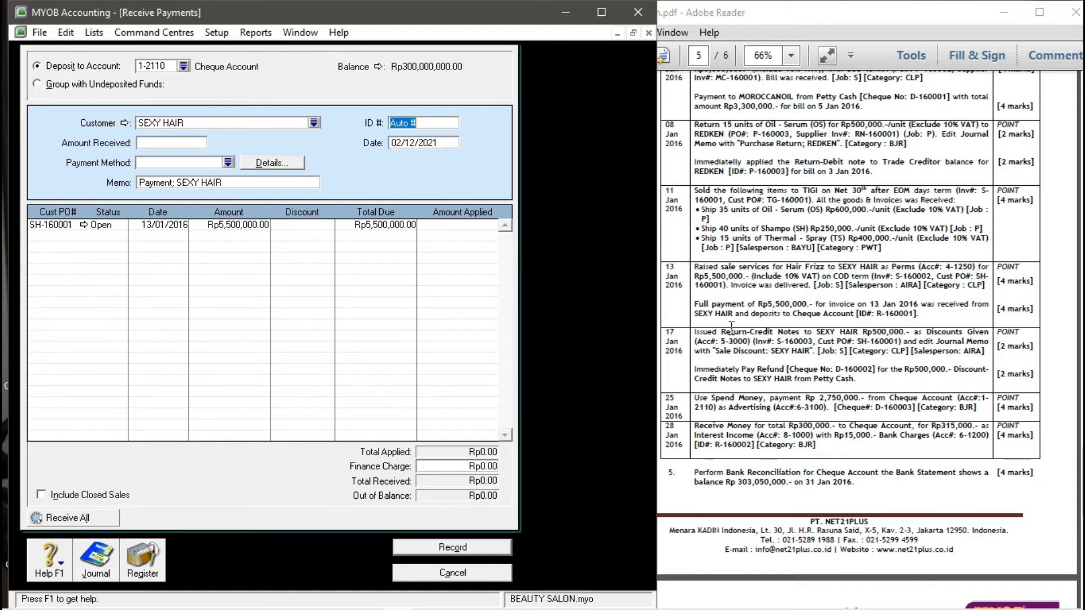
text(D-160002)
key(Tab)
text(13)
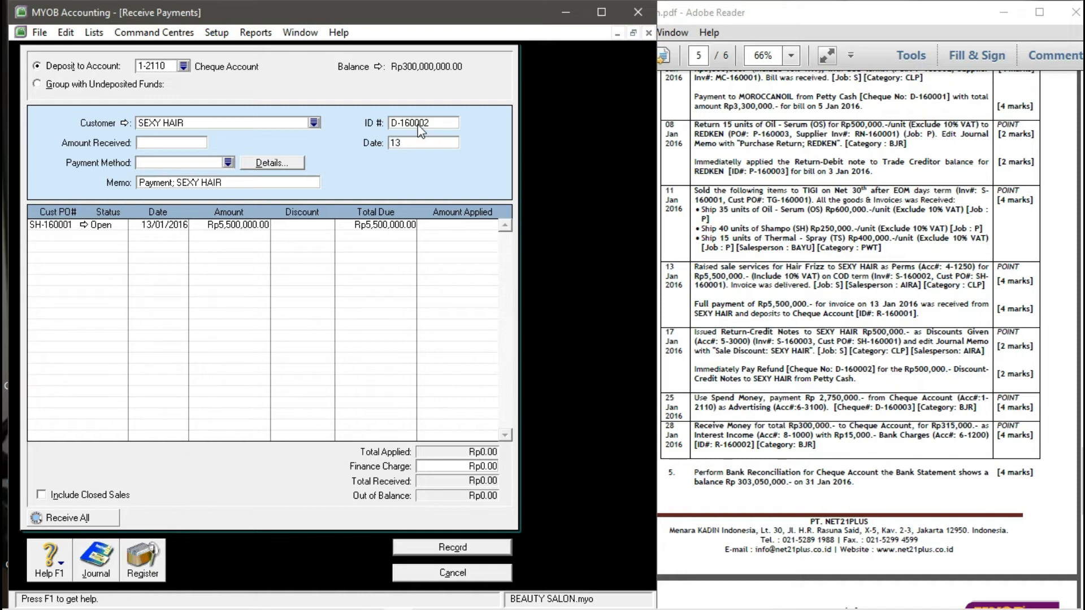
text(/01/2016)
key(Tab)
click(189, 142)
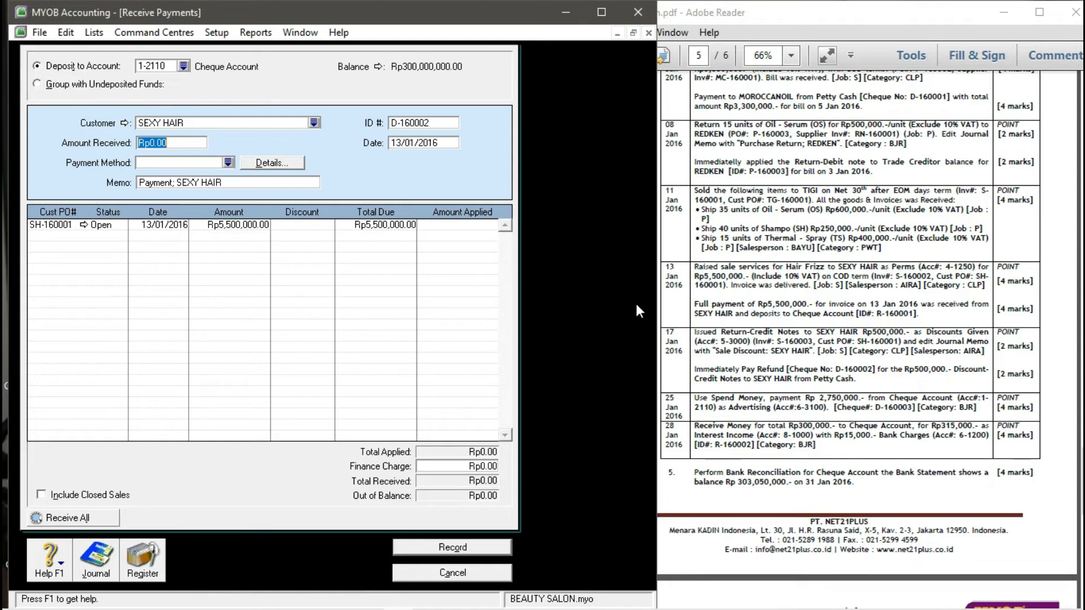
text(5,)
text(500,000)
key(Tab)
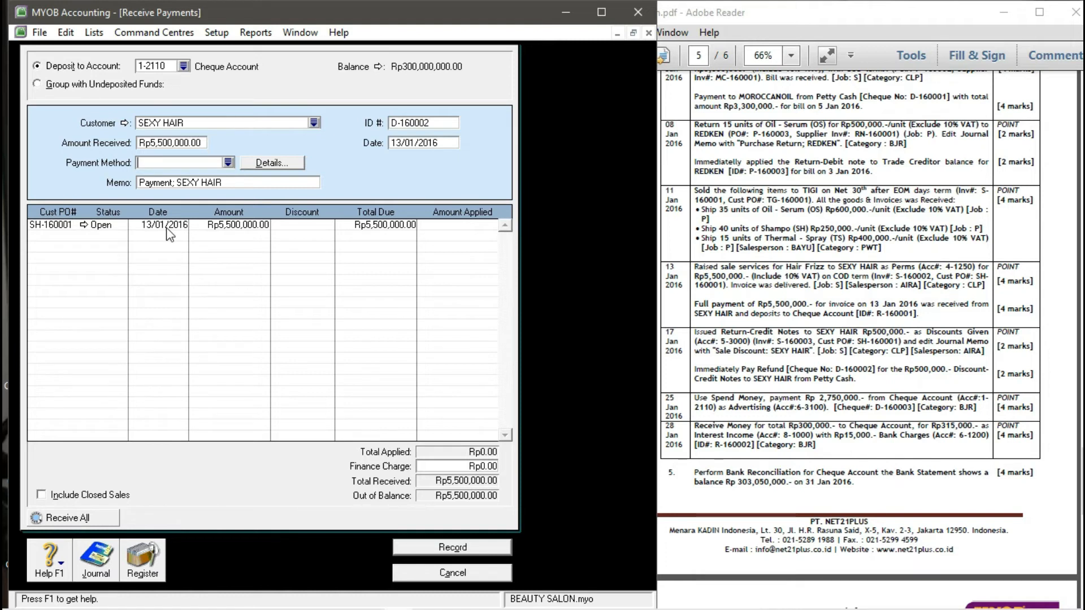
- Apply SEXY HAIR's Rp5,500,000.00 payment in full to invoice SH-160001 and record it
click(462, 224)
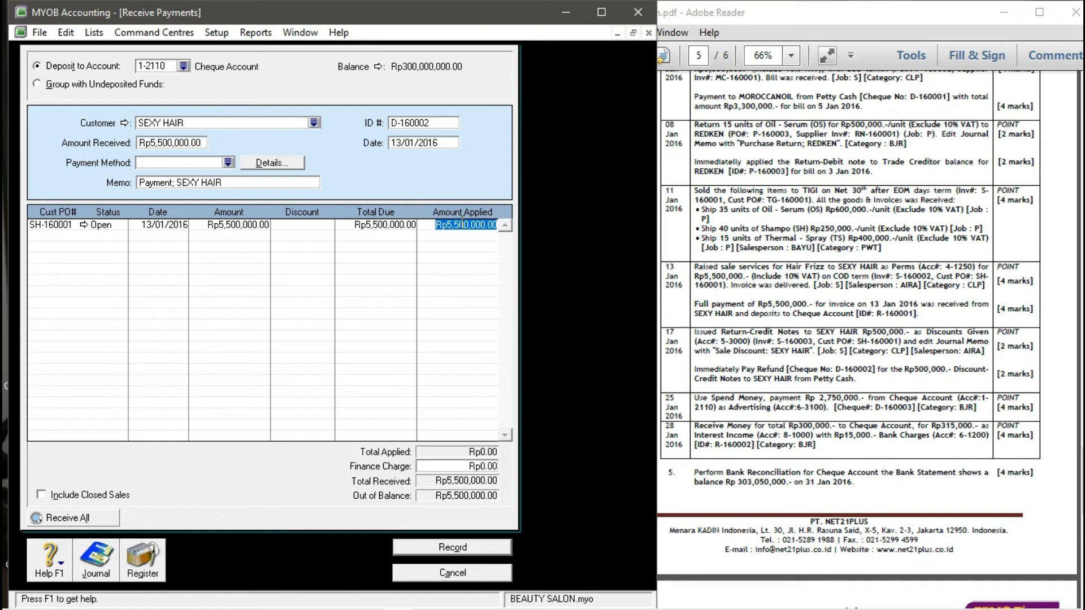
key(Tab)
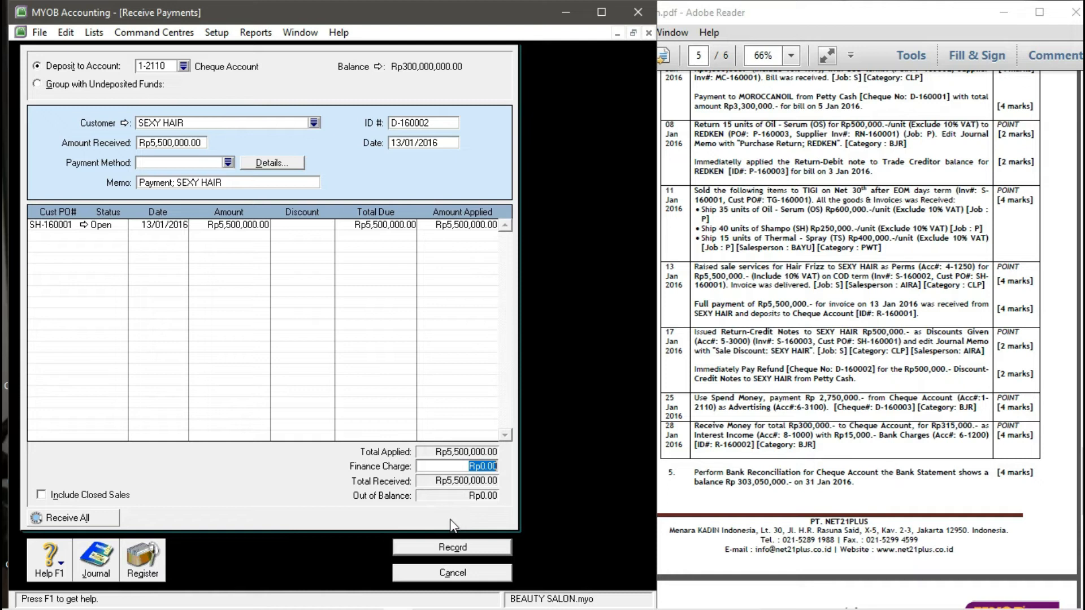
click(447, 547)
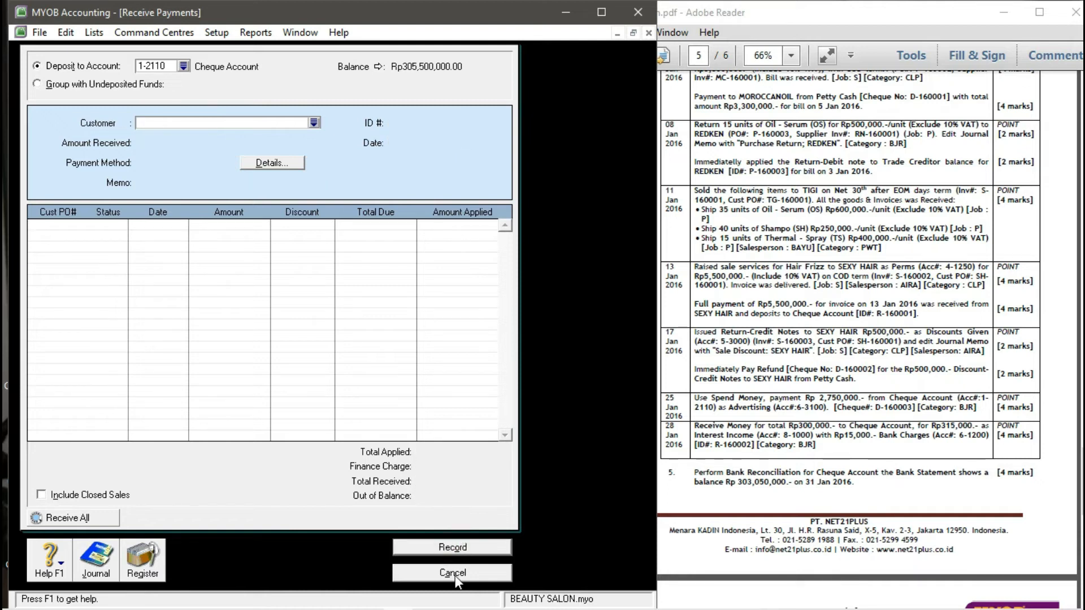
- Close Receive Payments and bring up a new sales invoice, moved fully into view, with the customer list showing
click(453, 573)
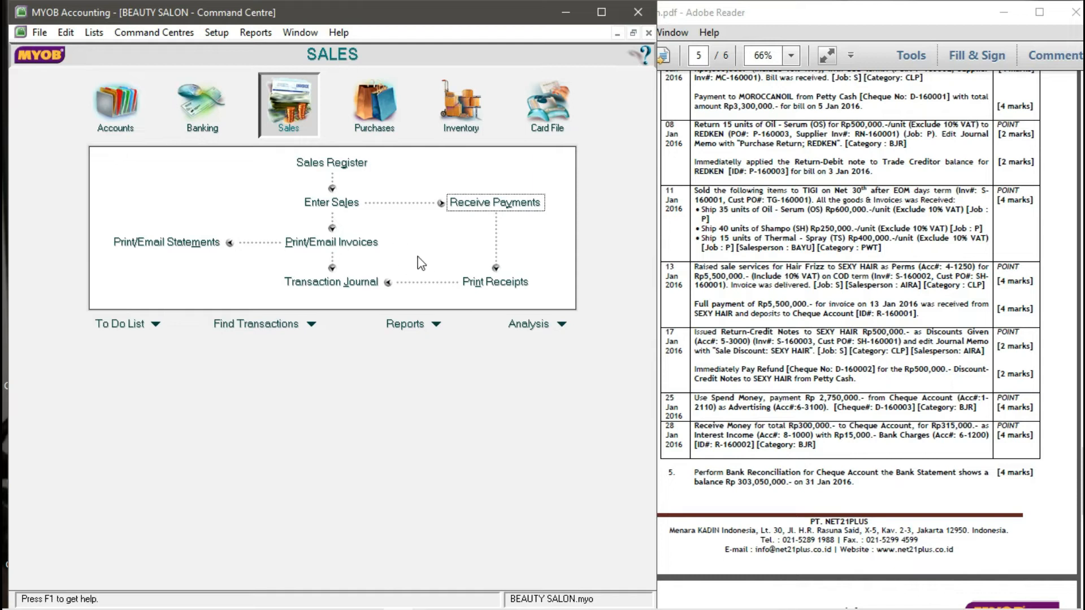
click(332, 203)
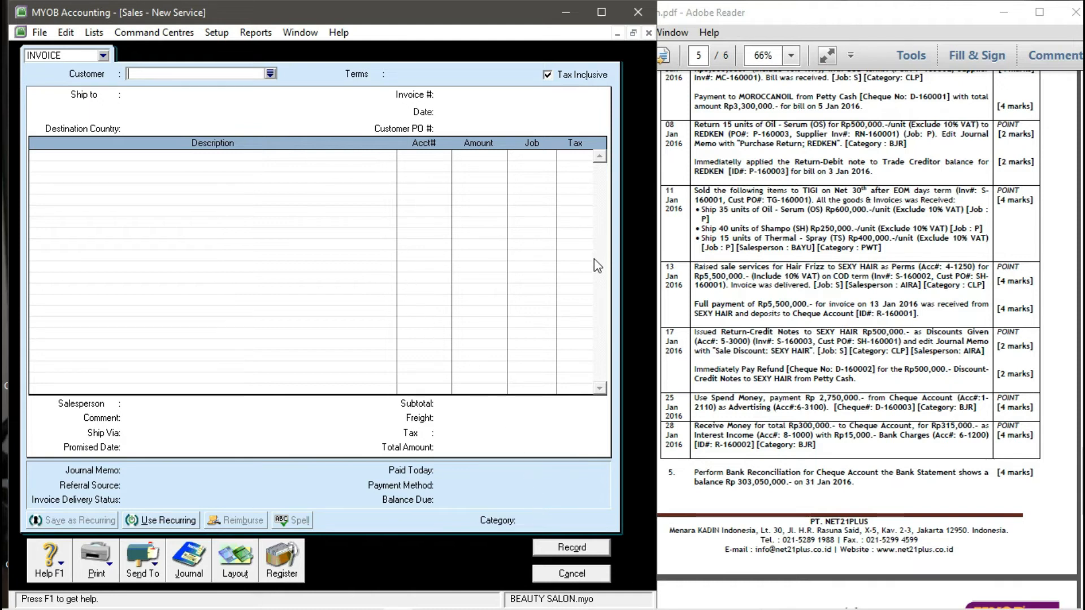
click(565, 567)
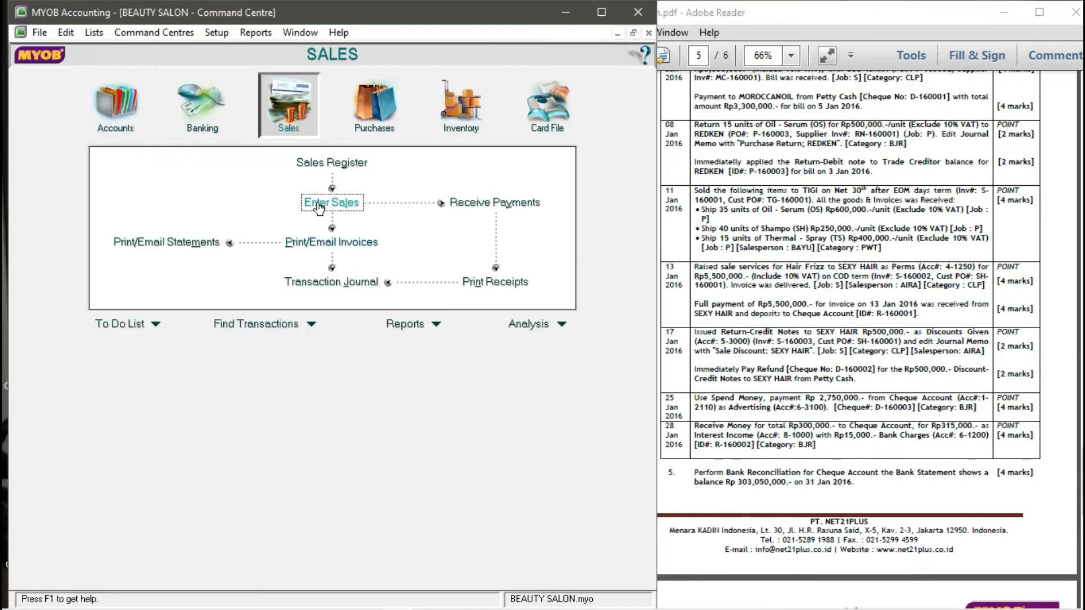
click(320, 207)
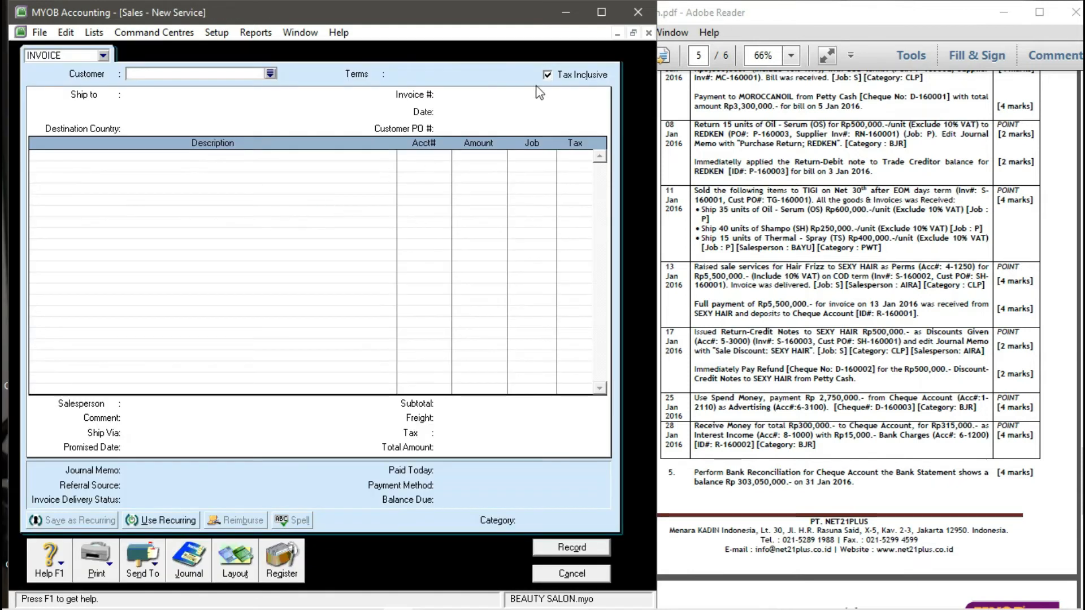
click(632, 34)
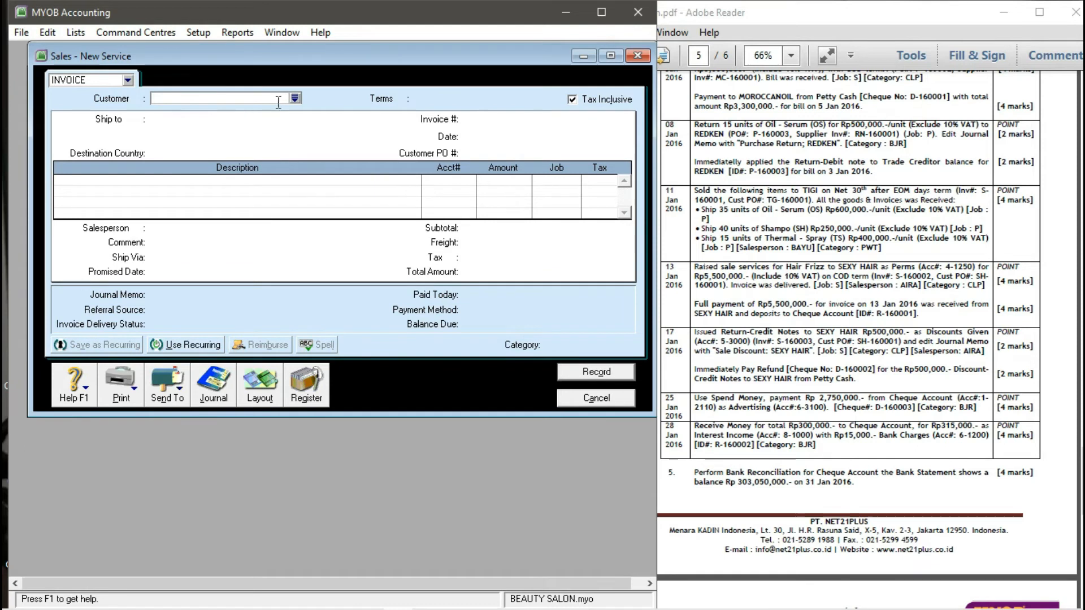
click(574, 396)
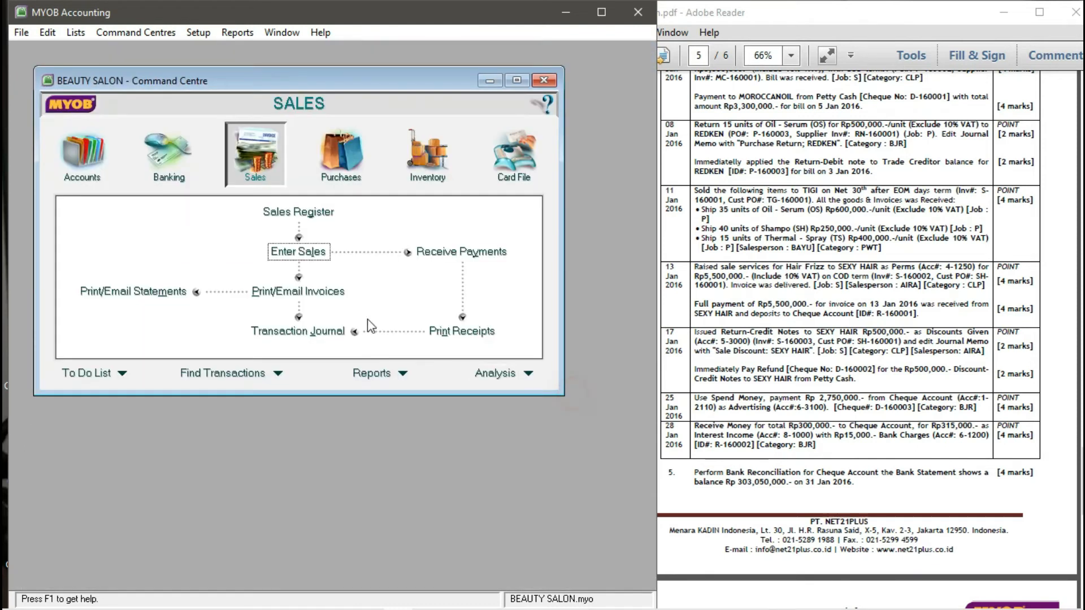
click(309, 256)
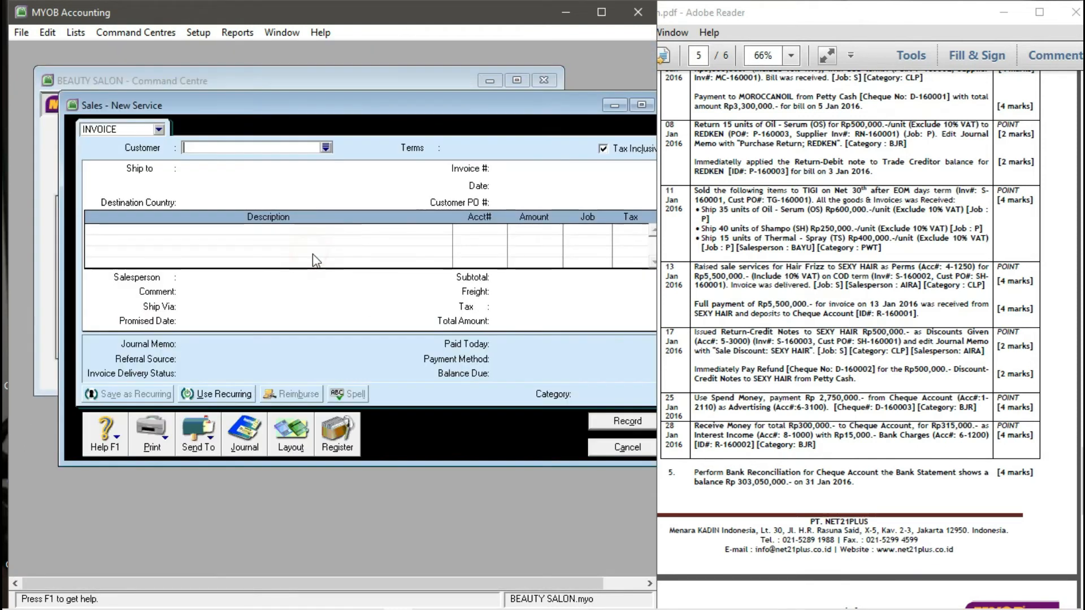
drag(463, 106, 421, 106)
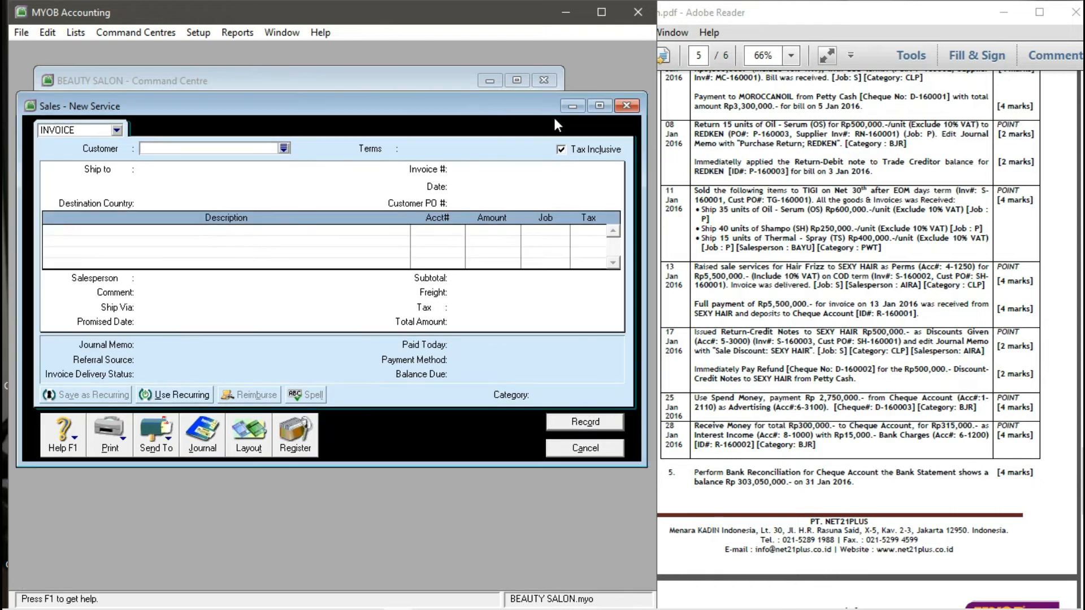
click(284, 149)
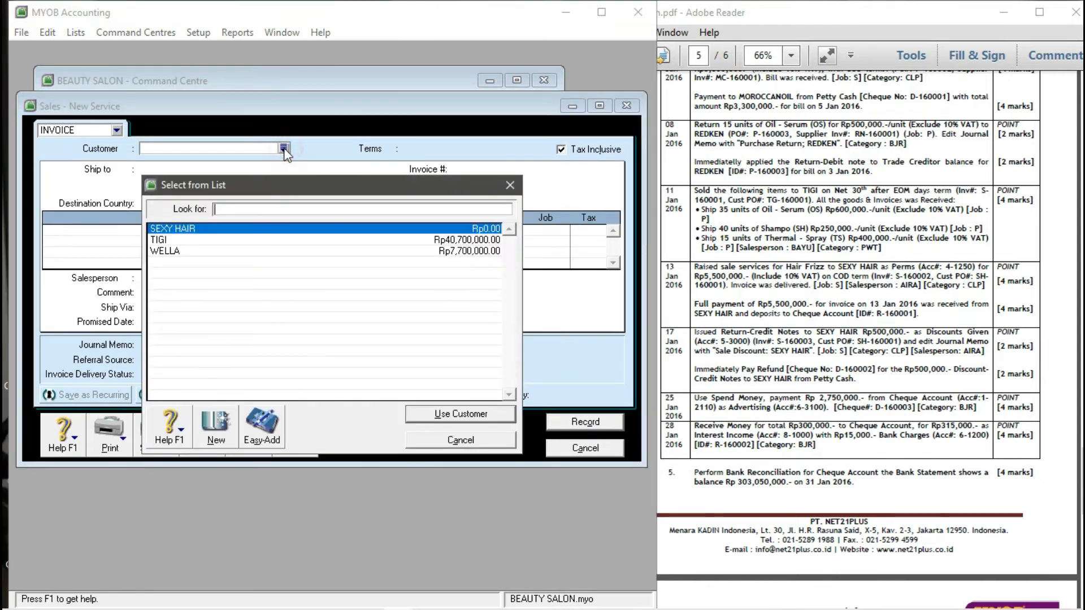
- Set the invoice customer to SEXY HAIR, with invoice S-160003, date 17/01/2016 and customer PO SH-160001
click(226, 229)
click(449, 415)
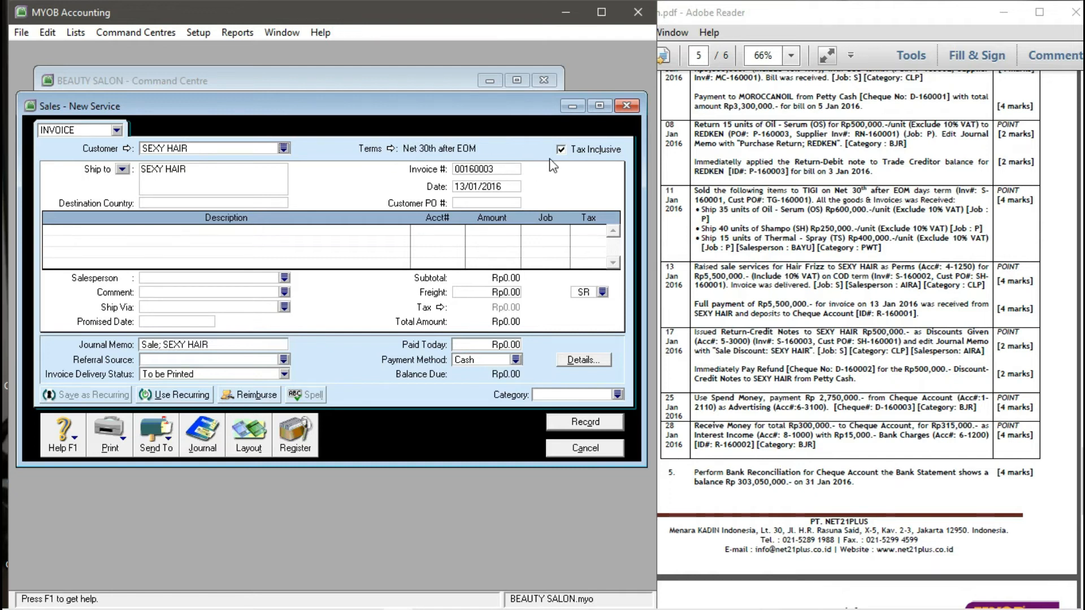
click(473, 168)
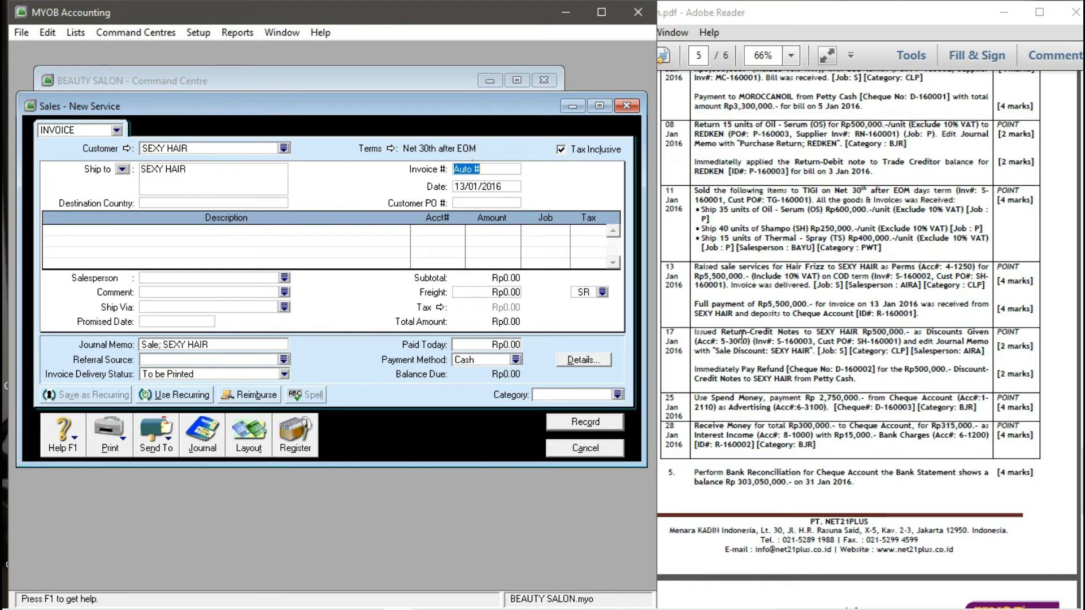
text(S-16)
text(0003)
text(17)
text(/01/2)
text(016)
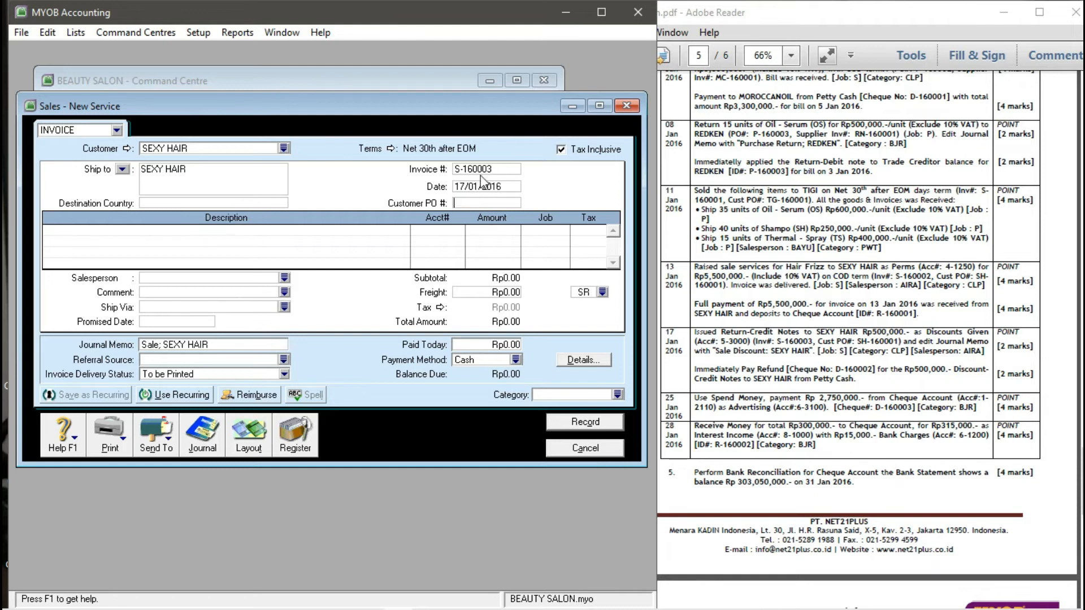
key(Tab)
text(SH-160001)
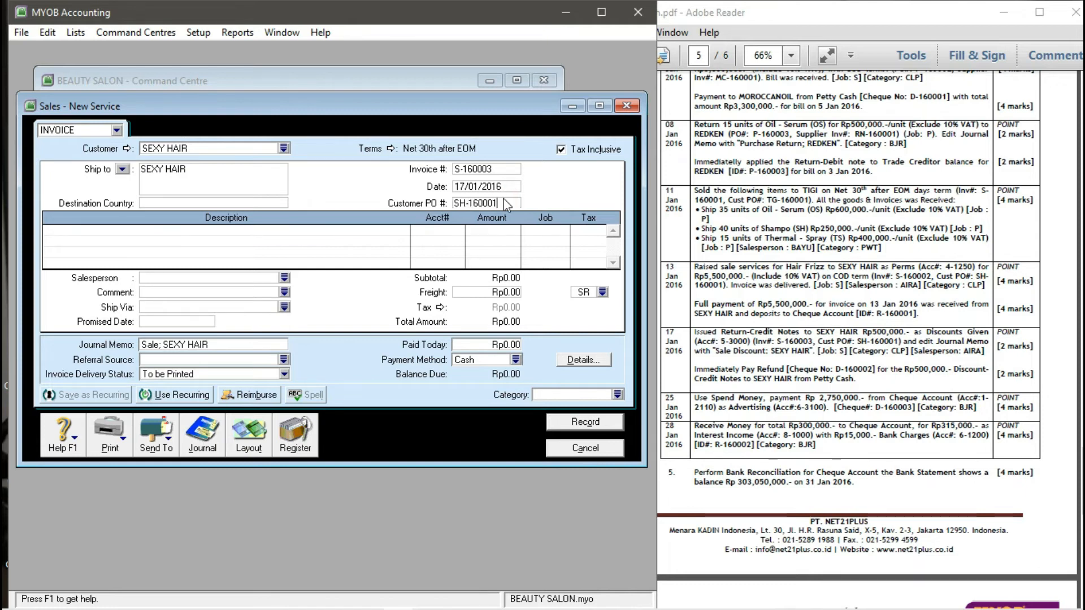
key(Tab)
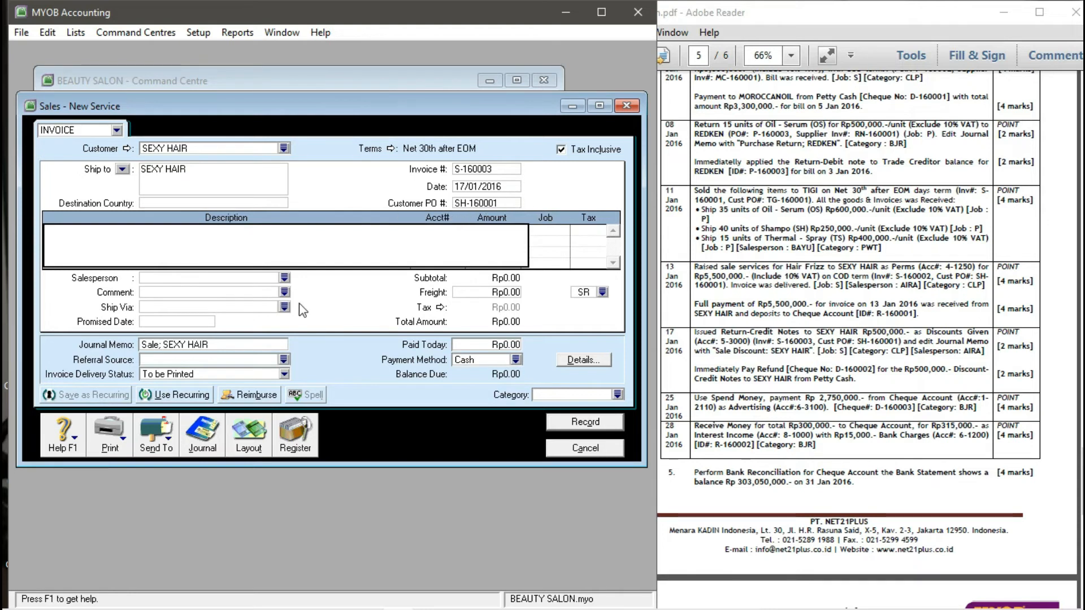
- Keep the Service layout and enter DISCOUNT GIVEN as the first line's description
click(253, 440)
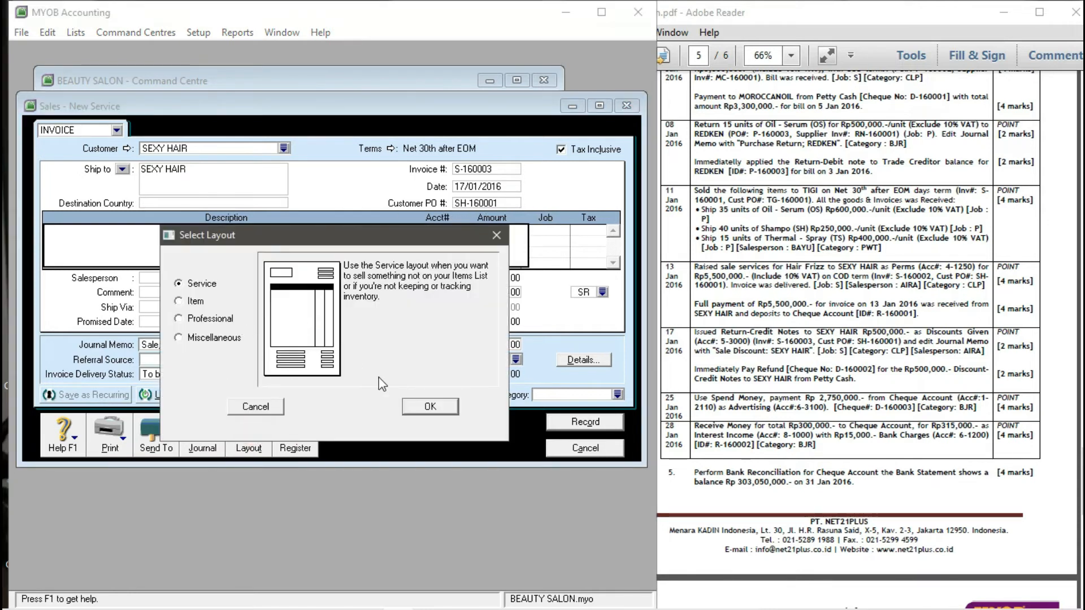
click(426, 407)
click(204, 240)
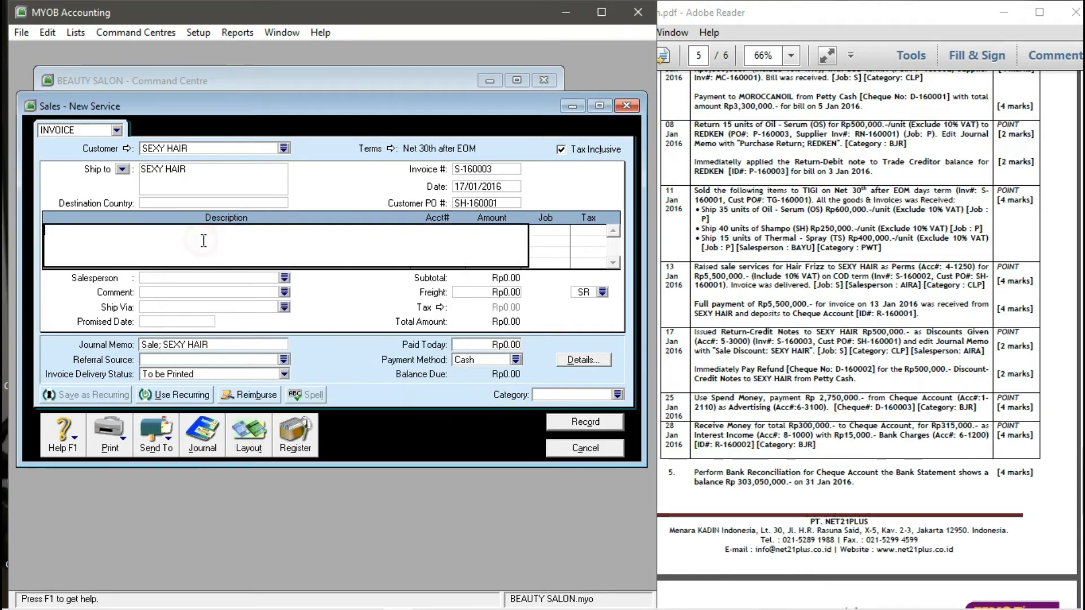
text(DIS)
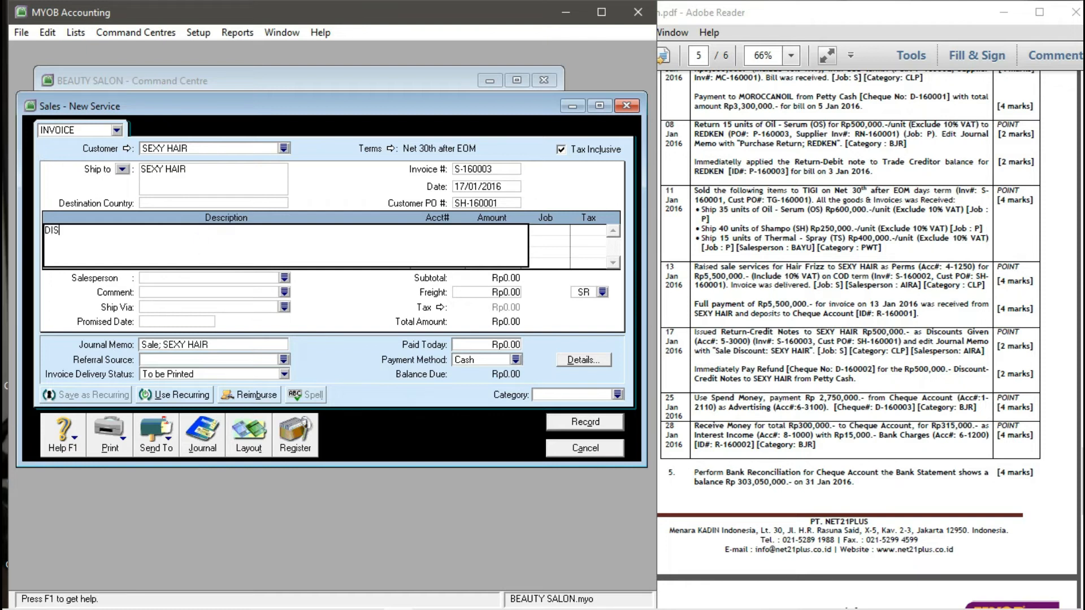
text(COUNT GIVEN)
key(Tab)
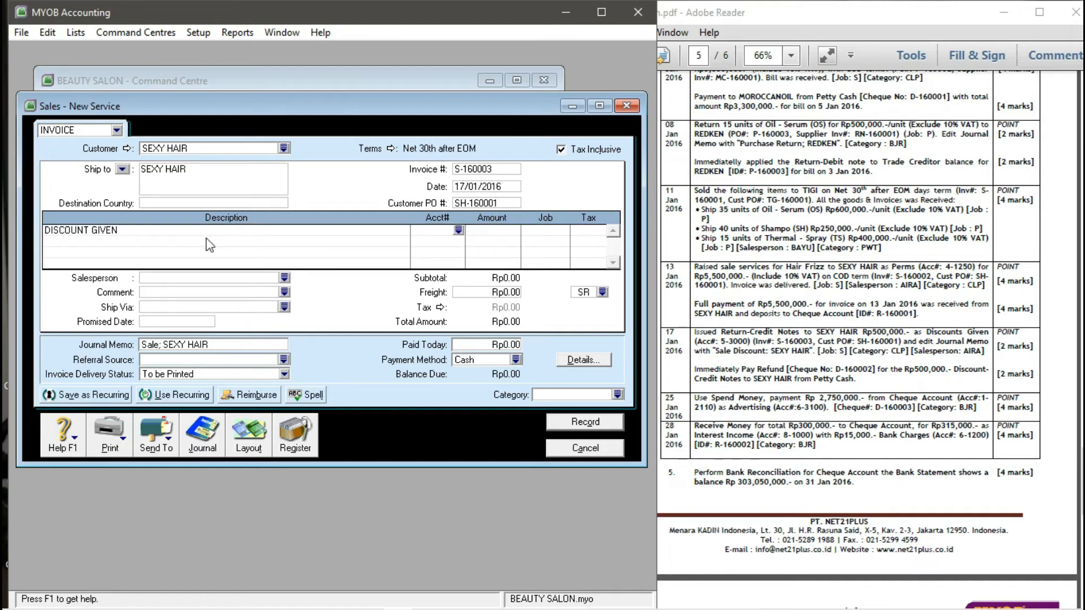
- Put the discount line on account 5-3000 Discounts Given with amount -500,000
click(458, 230)
scroll(343, 228, down, 2)
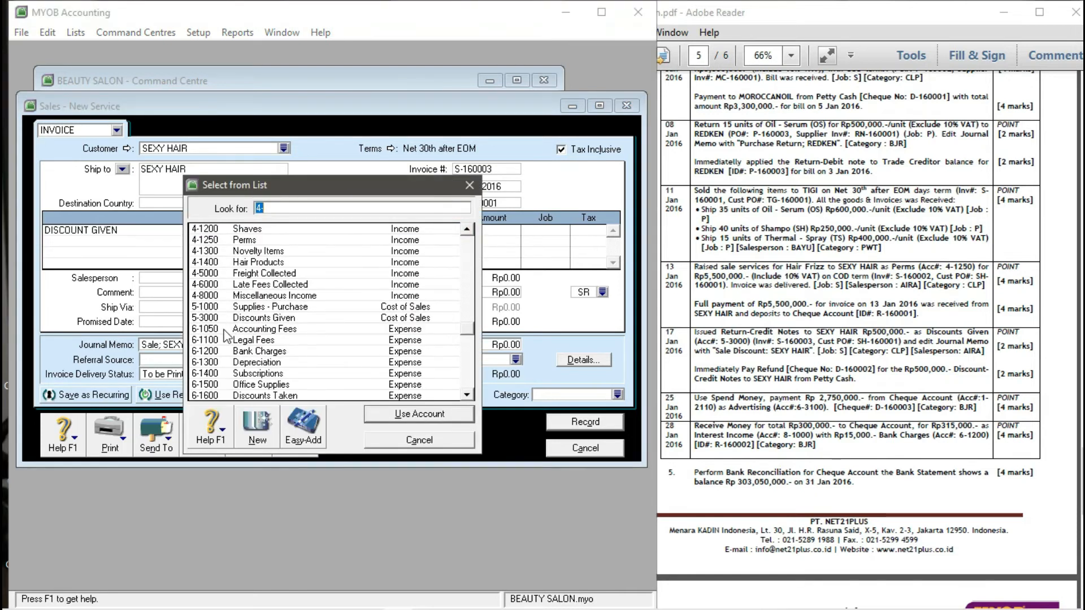
click(224, 319)
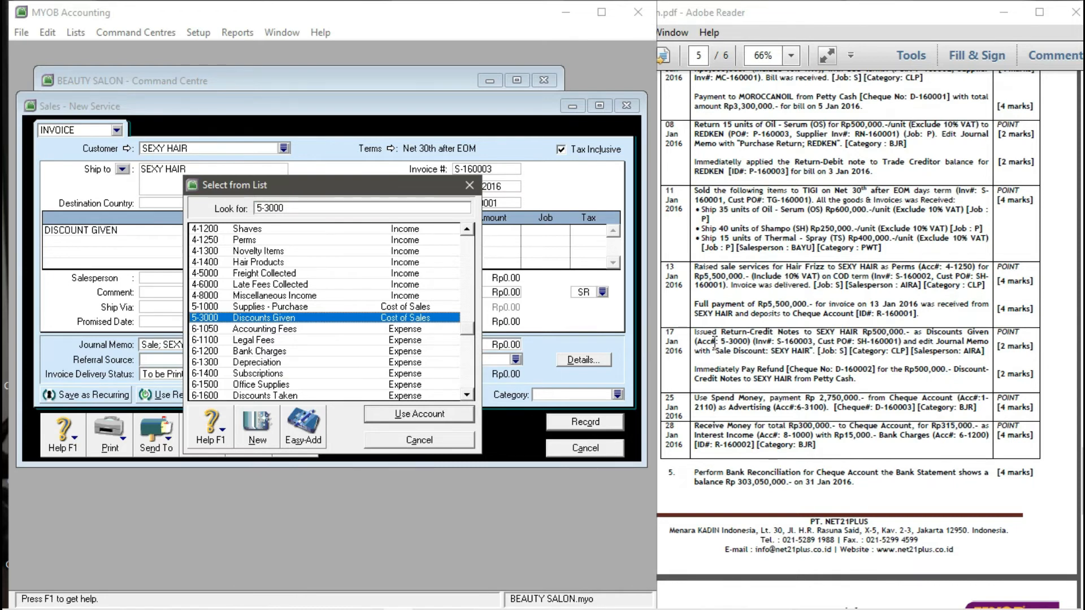
click(384, 417)
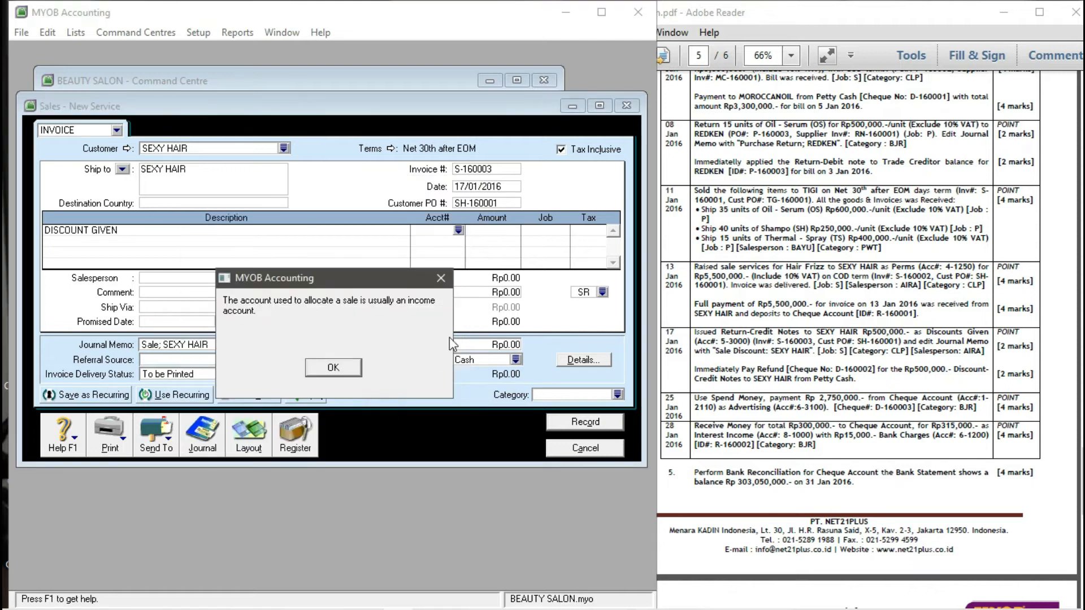
click(334, 368)
click(484, 230)
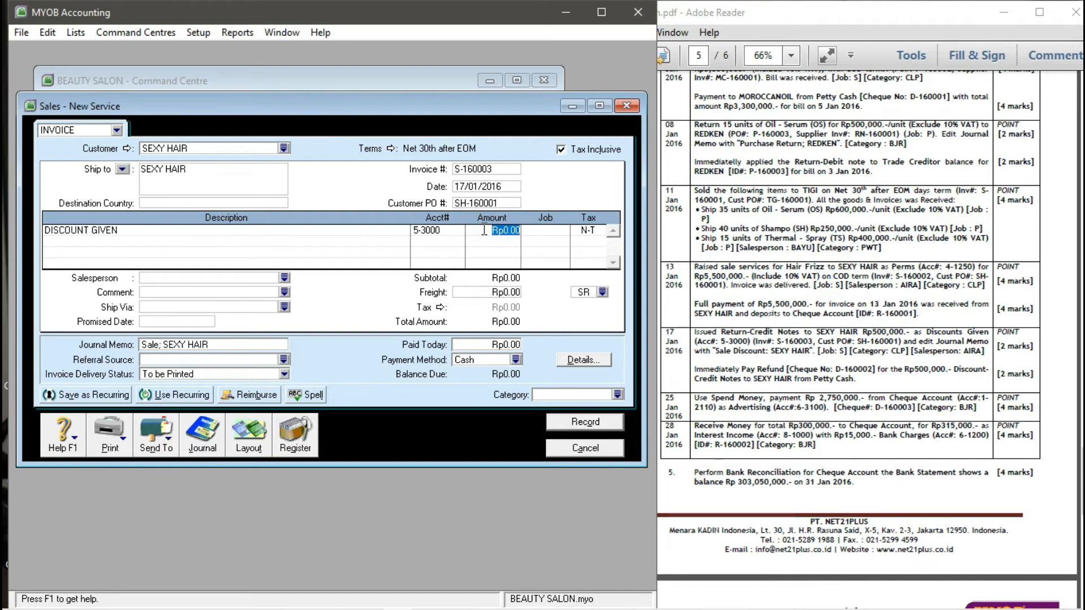
text(-500000)
key(Tab)
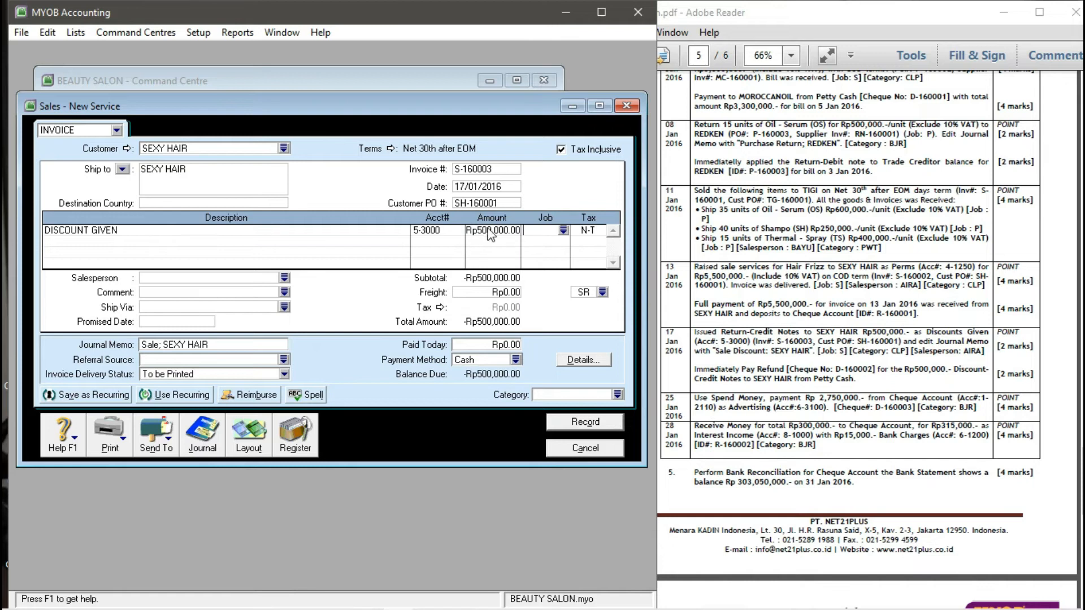
click(564, 231)
- Assign the SERVICE job, non-taxable codes for the line and freight, and a salesperson
click(320, 239)
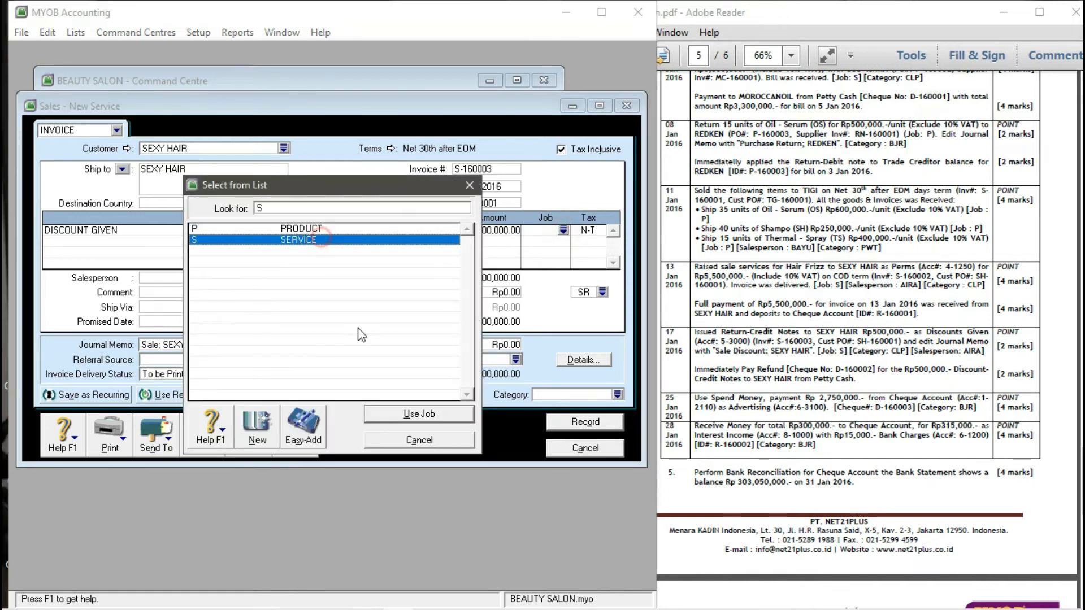
click(401, 416)
click(589, 230)
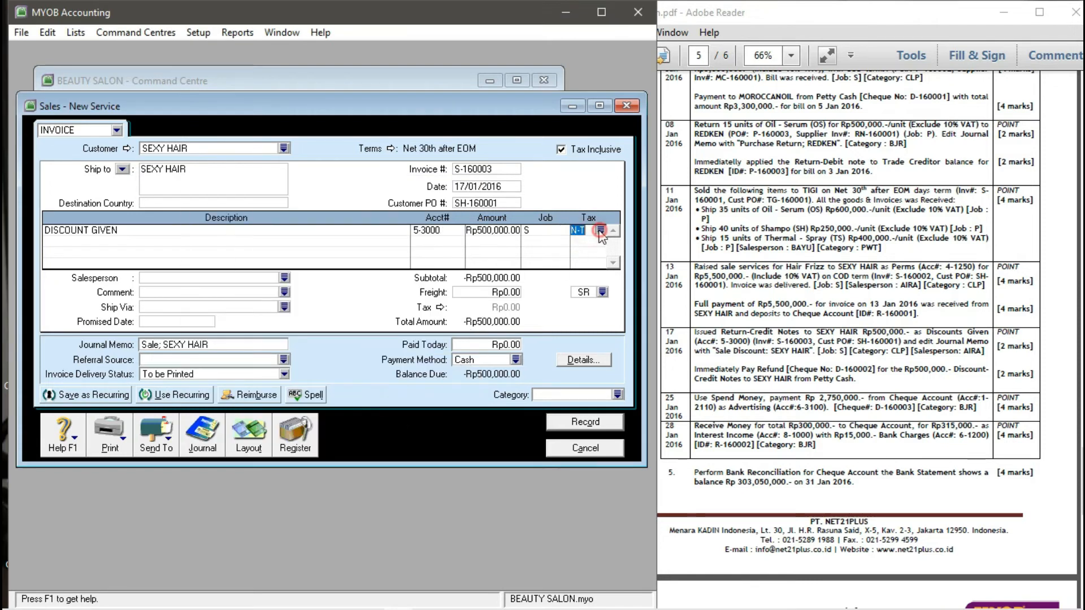
click(600, 231)
click(383, 418)
click(284, 278)
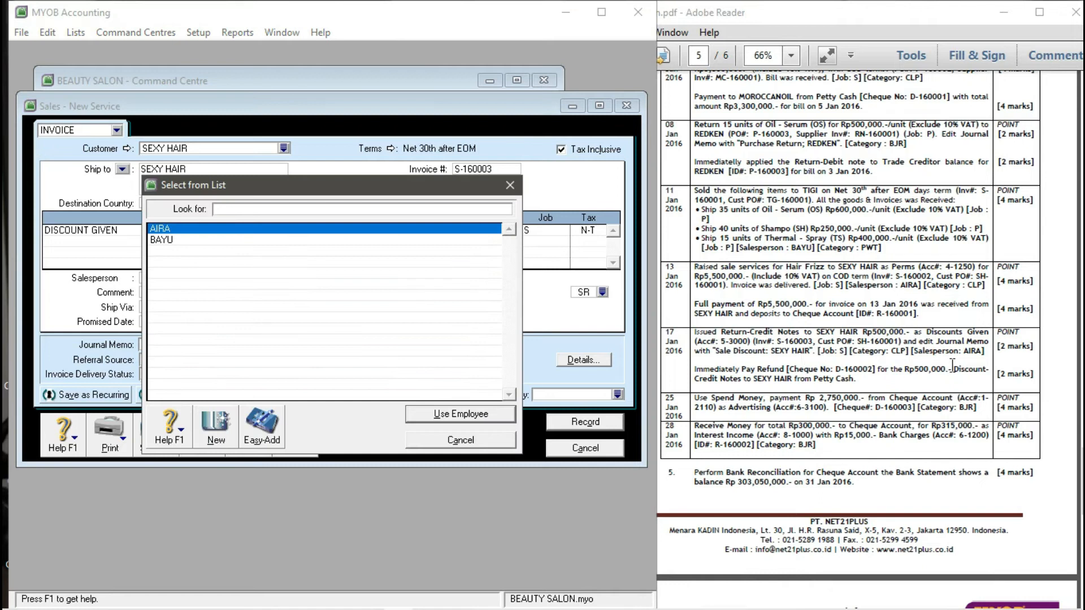
click(429, 416)
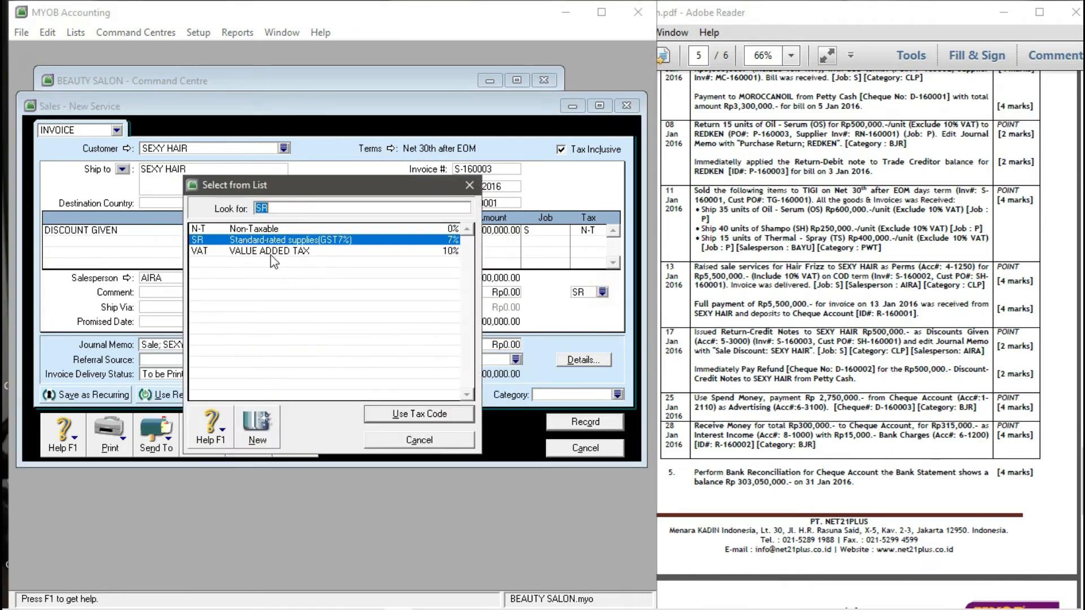
click(275, 228)
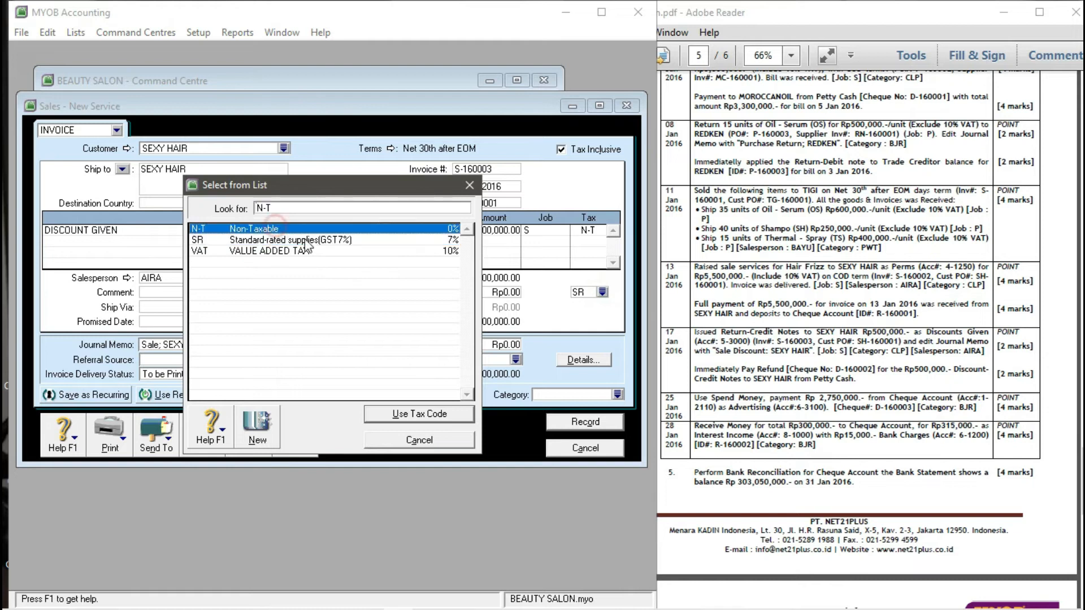
click(394, 418)
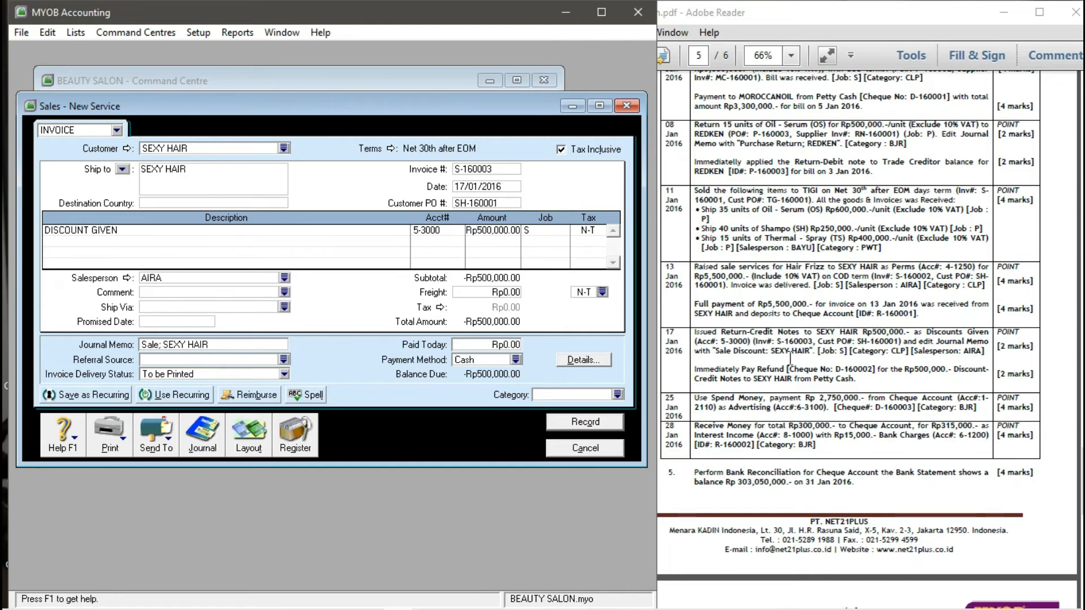
- Change the memo to 'Sale DISCOUNT; SEXY HAIR', set category CLP, record the credit note, and close the blank form
click(152, 345)
click(152, 345)
text(DiSCOUNT)
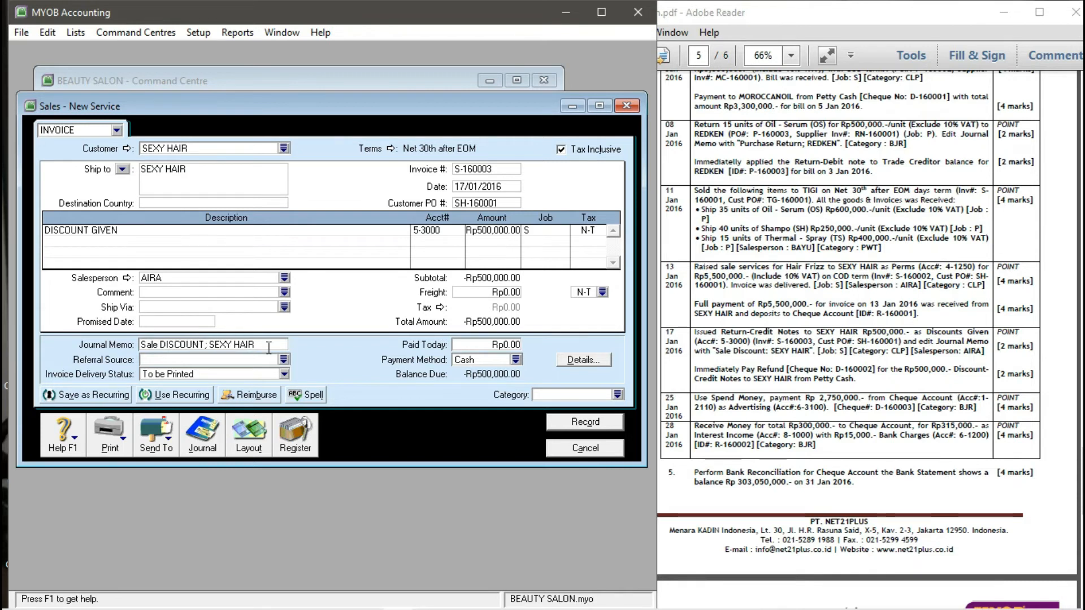
click(617, 394)
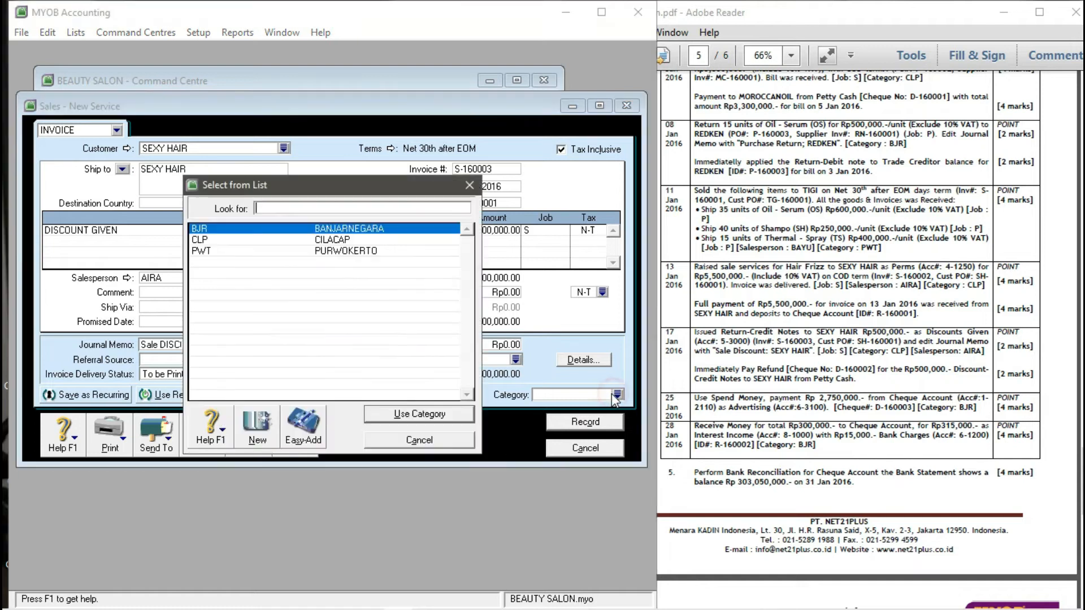
text(CLP)
click(398, 412)
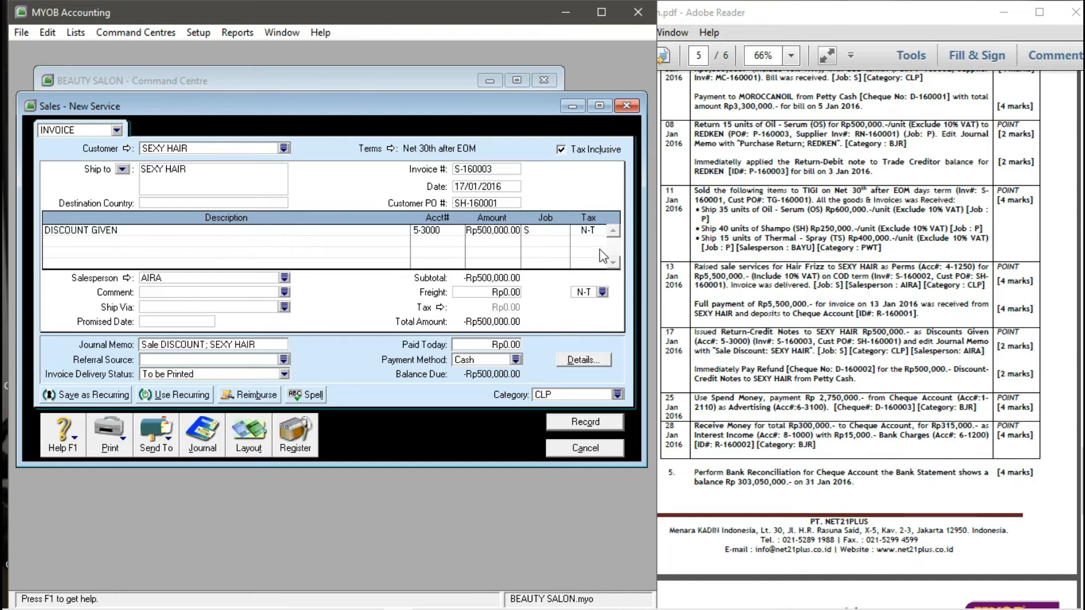
click(579, 425)
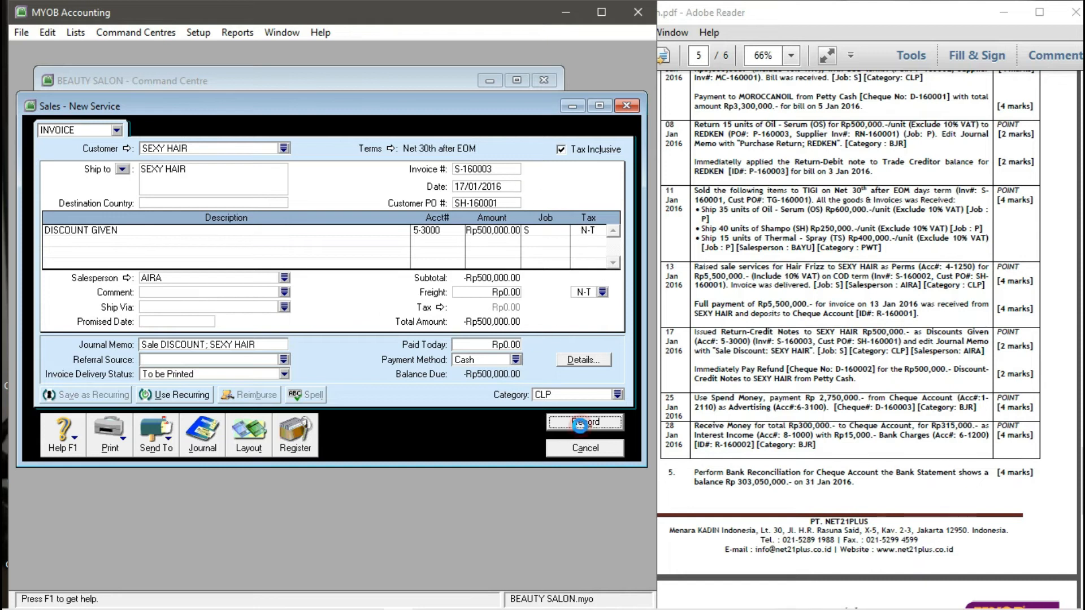
click(572, 448)
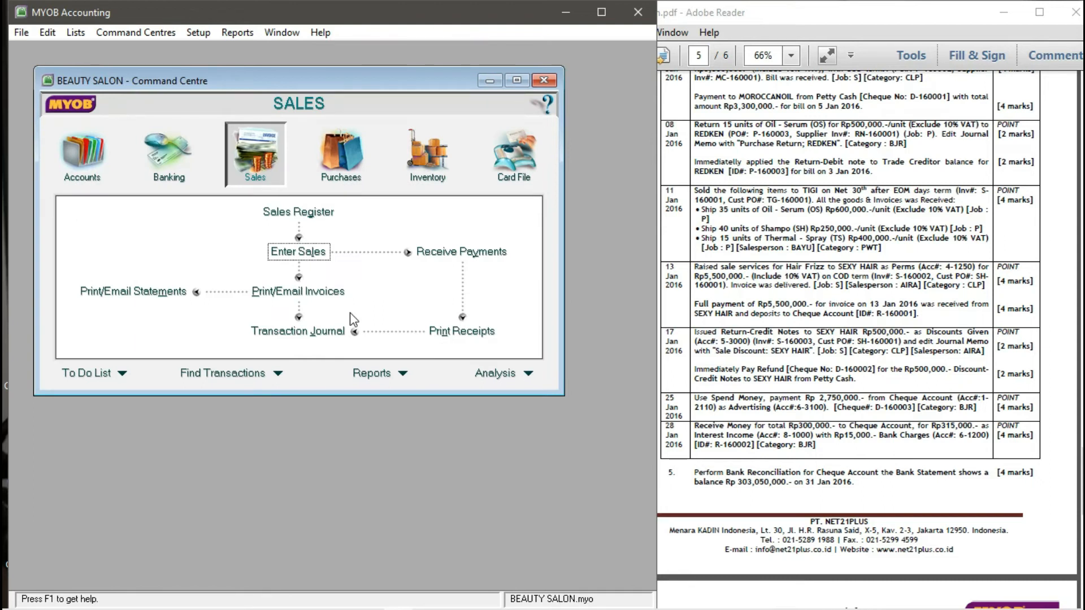
- From the Sales Register's Returns & Credits list, start a refund for SEXY HAIR's S-160003 credit
click(307, 214)
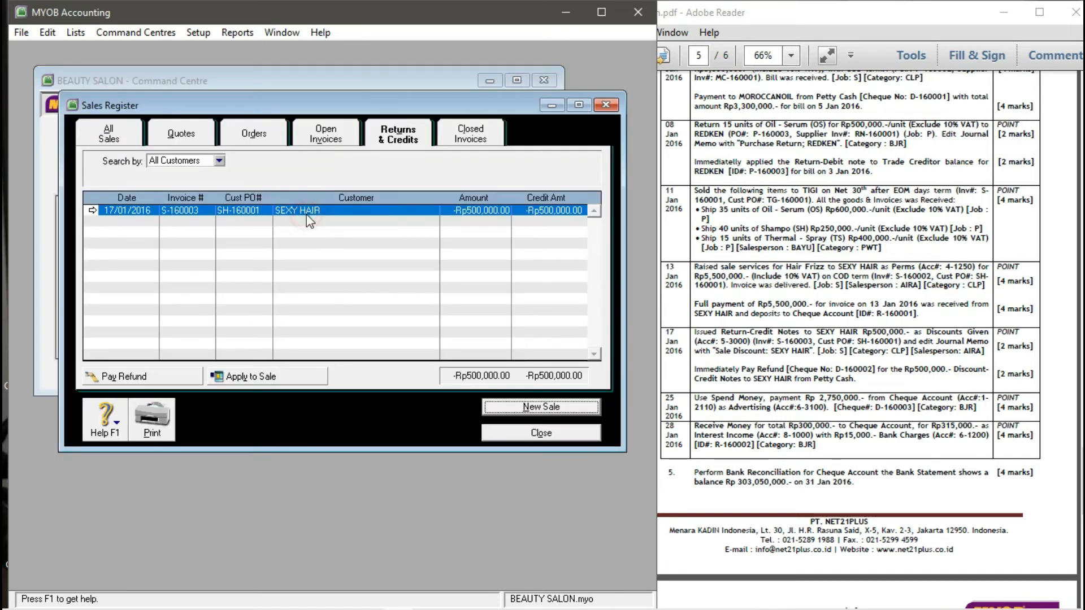
click(395, 138)
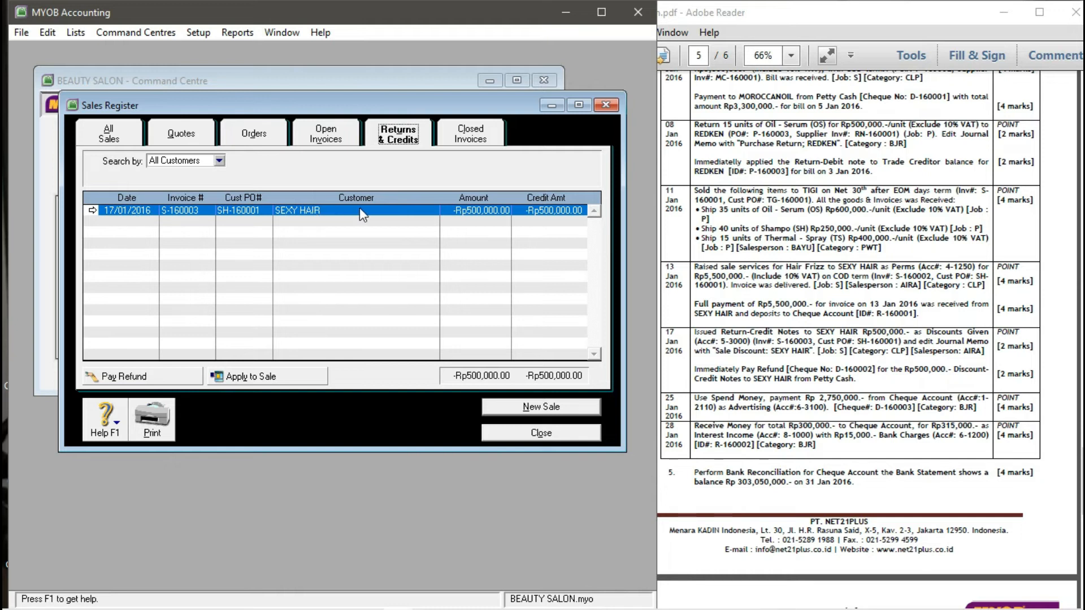
click(147, 376)
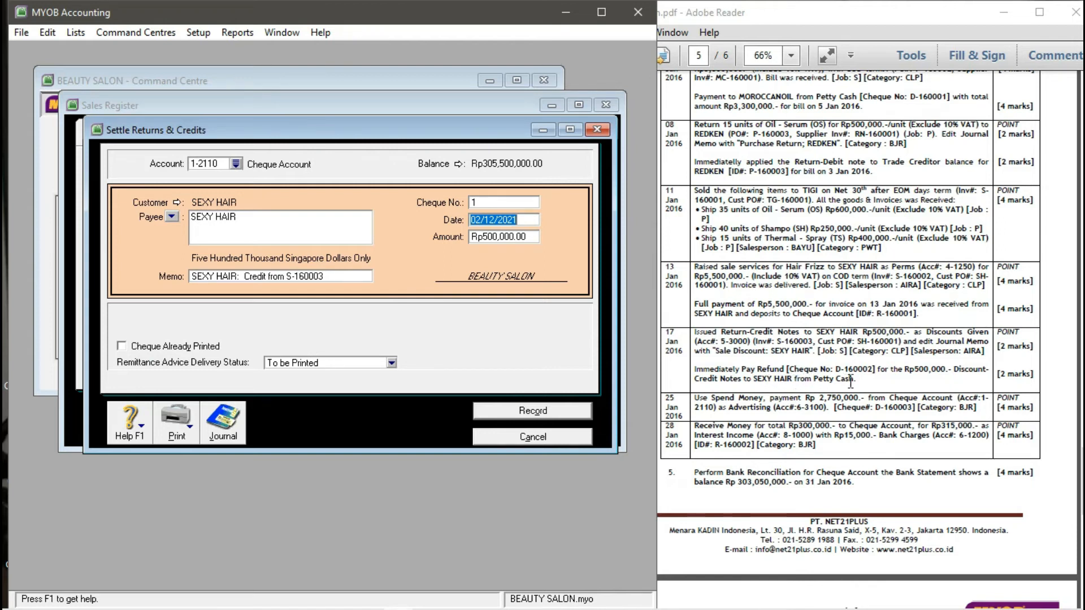
click(238, 163)
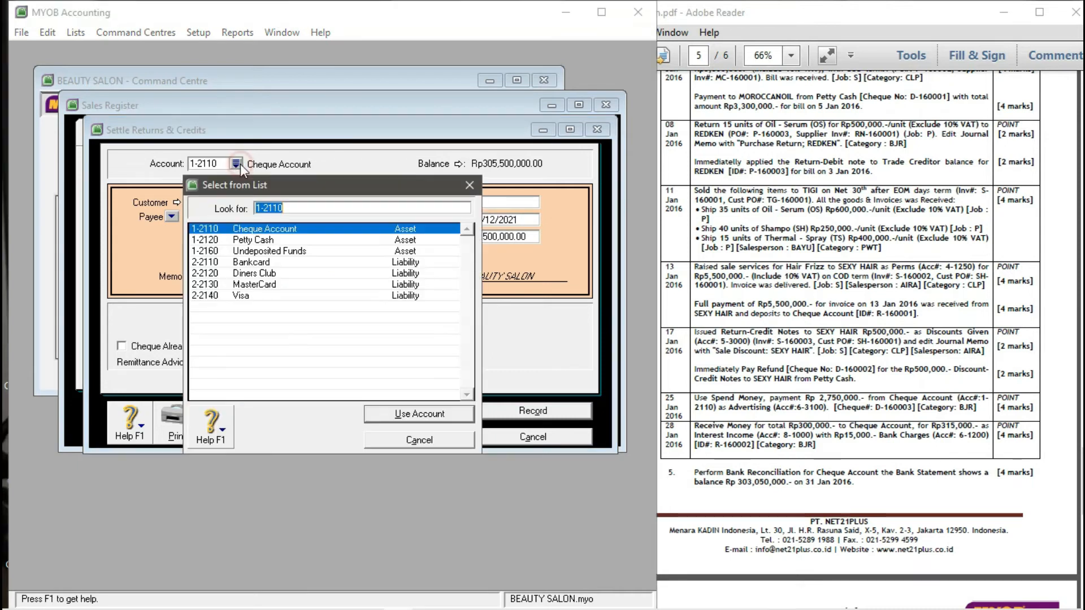
- Refund the Rp500,000.00 from 1-2120 Petty Cash as cheque D-160002 dated 17/01/2016
click(255, 240)
click(443, 415)
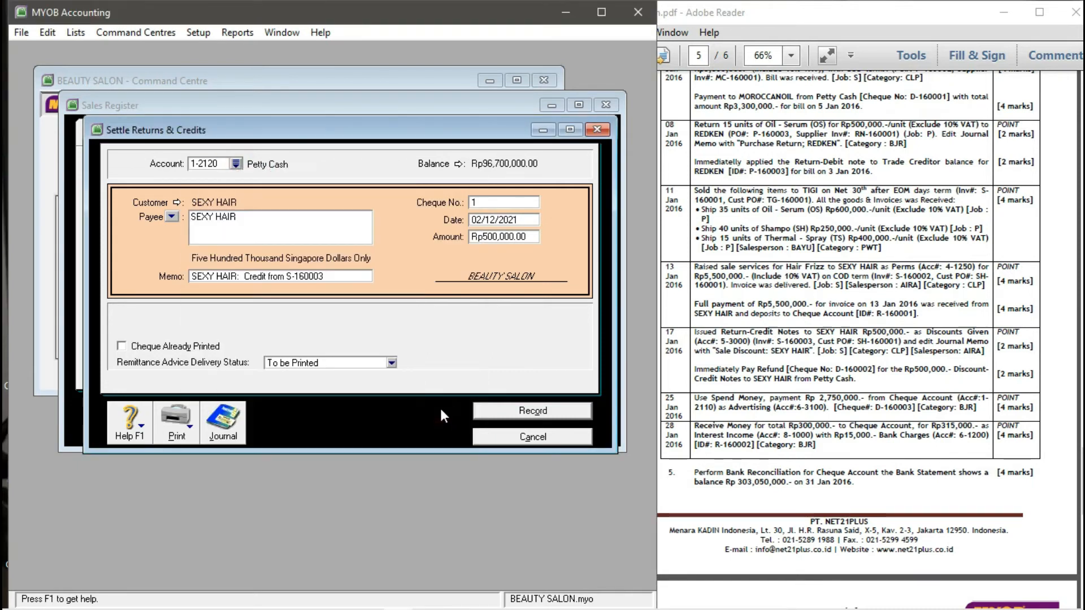
click(507, 202)
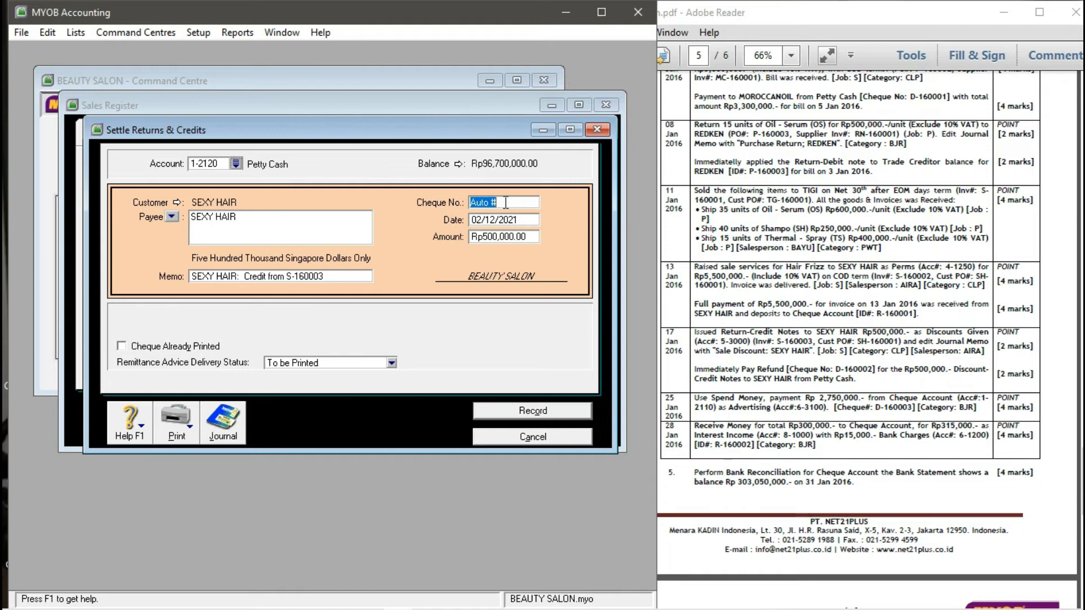
text(D-160002)
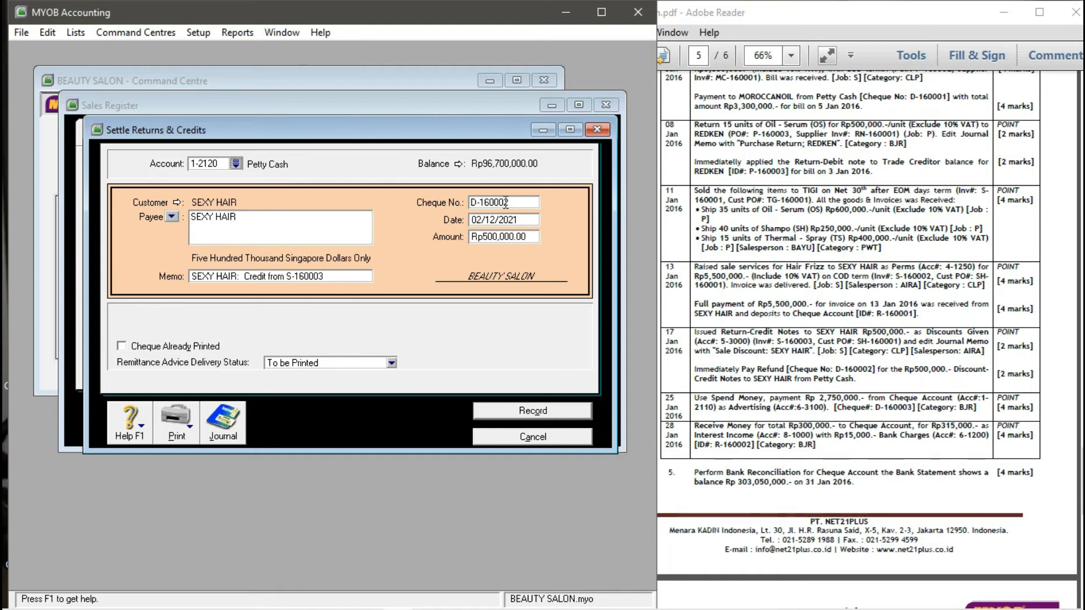
text(17/01/201)
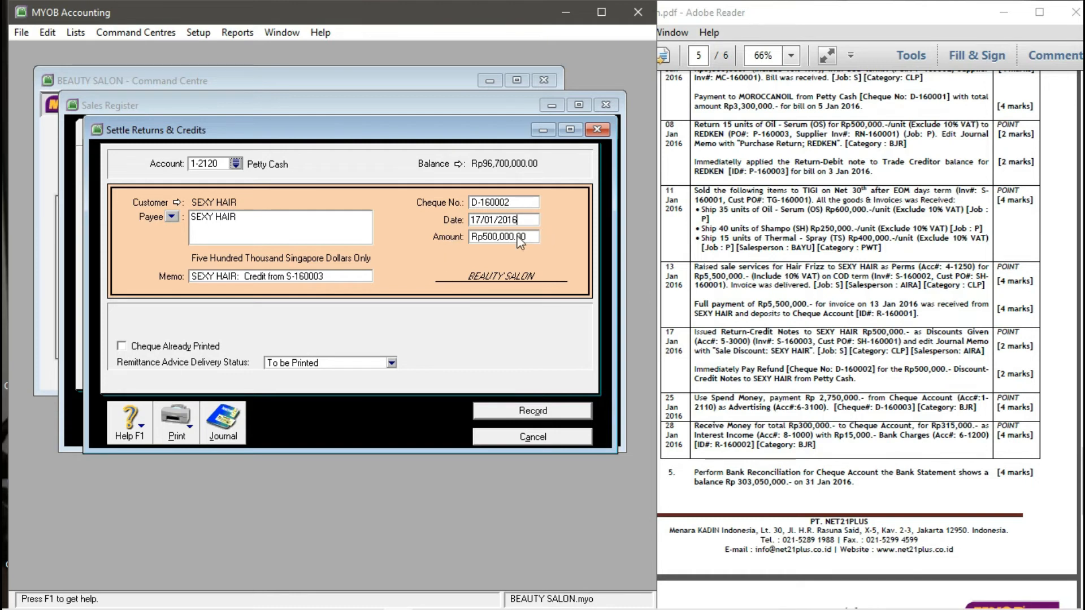
key(Tab)
key(Tab)
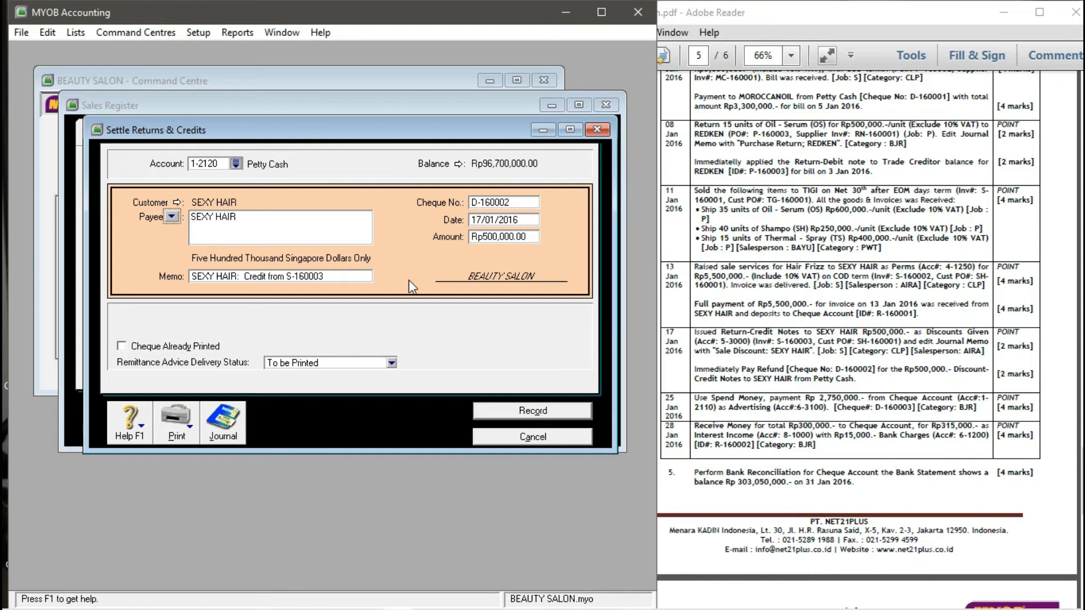
click(524, 415)
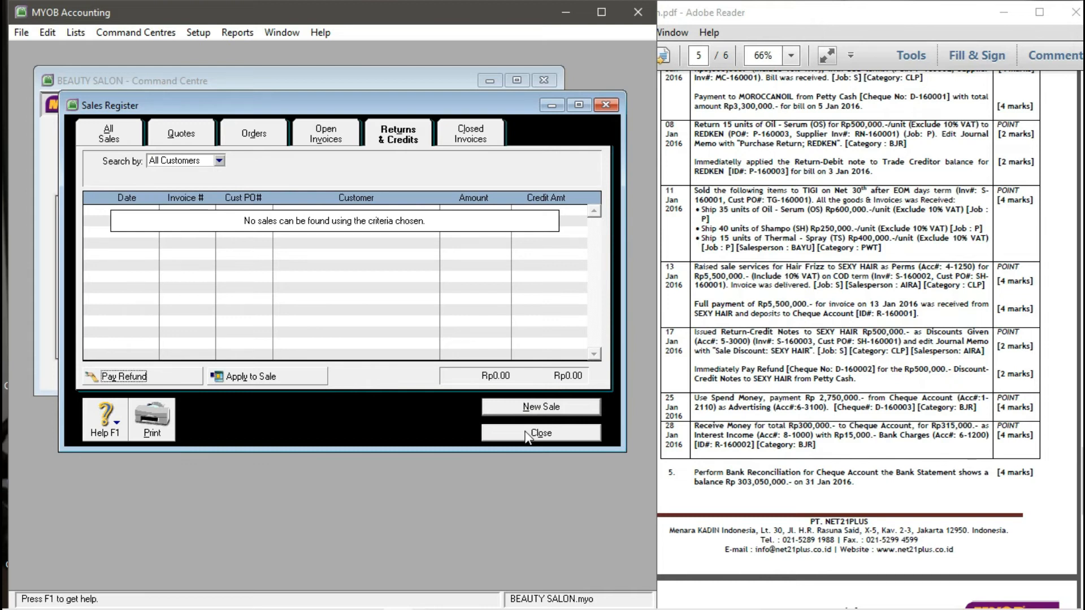
- Close the Sales Register and start a Spend Money payment from 1-2110 Cheque Account
click(526, 433)
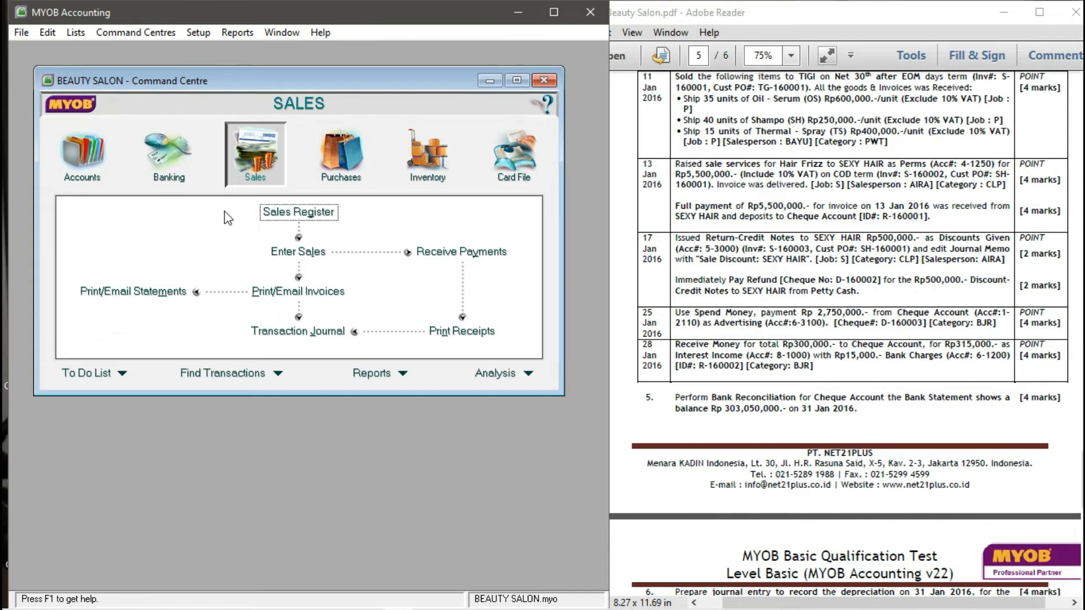
click(170, 177)
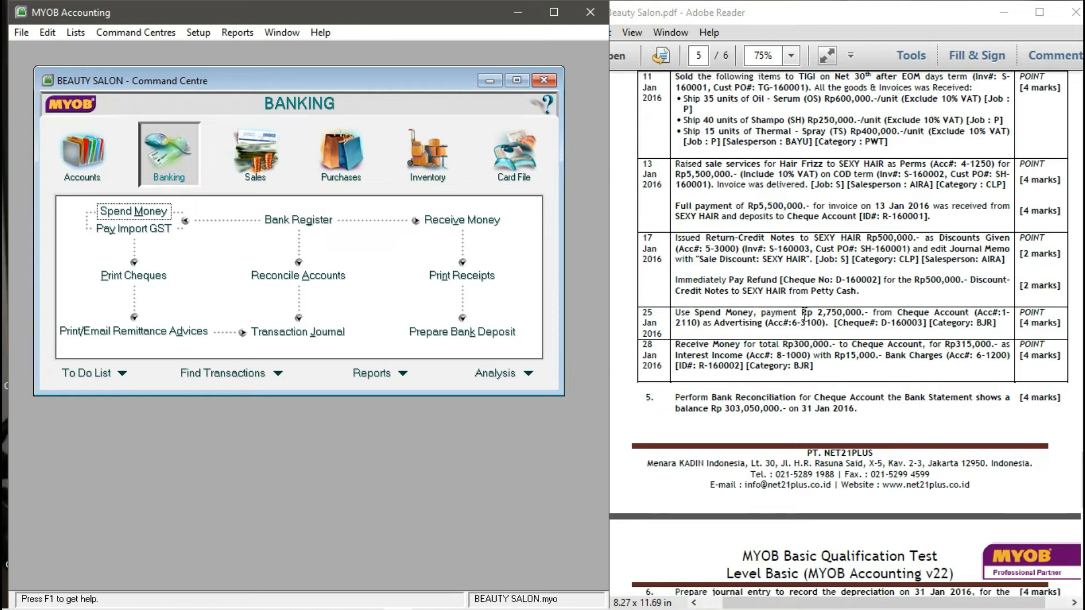
click(161, 216)
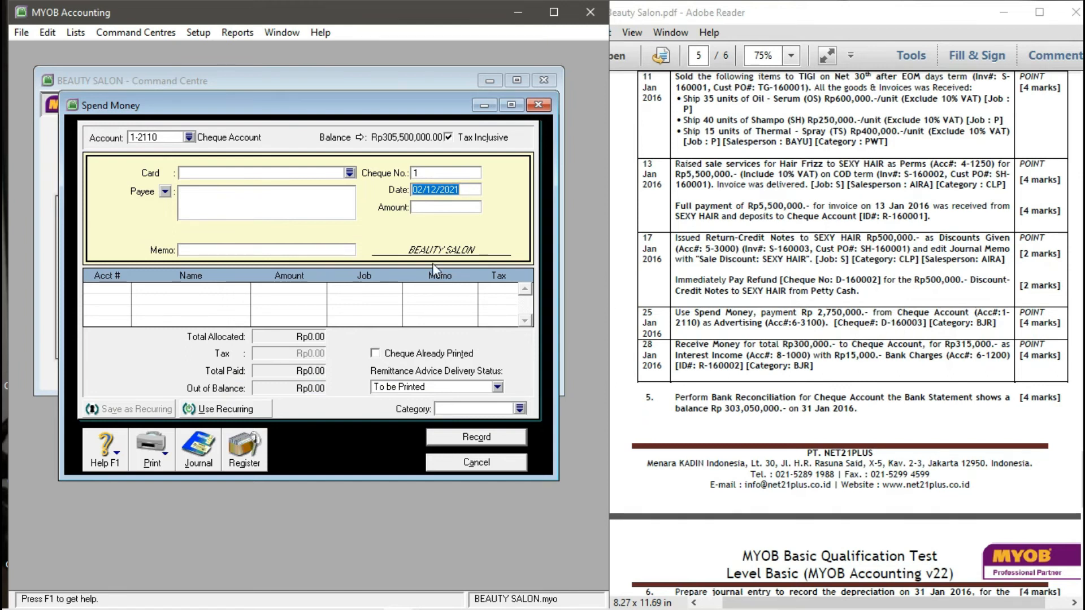
click(192, 139)
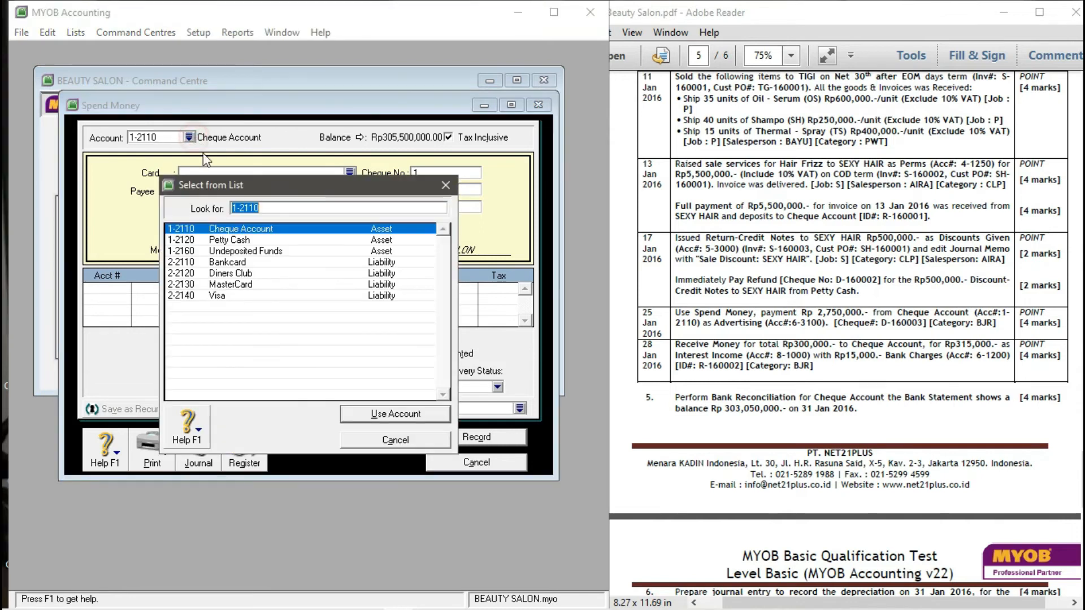
click(412, 420)
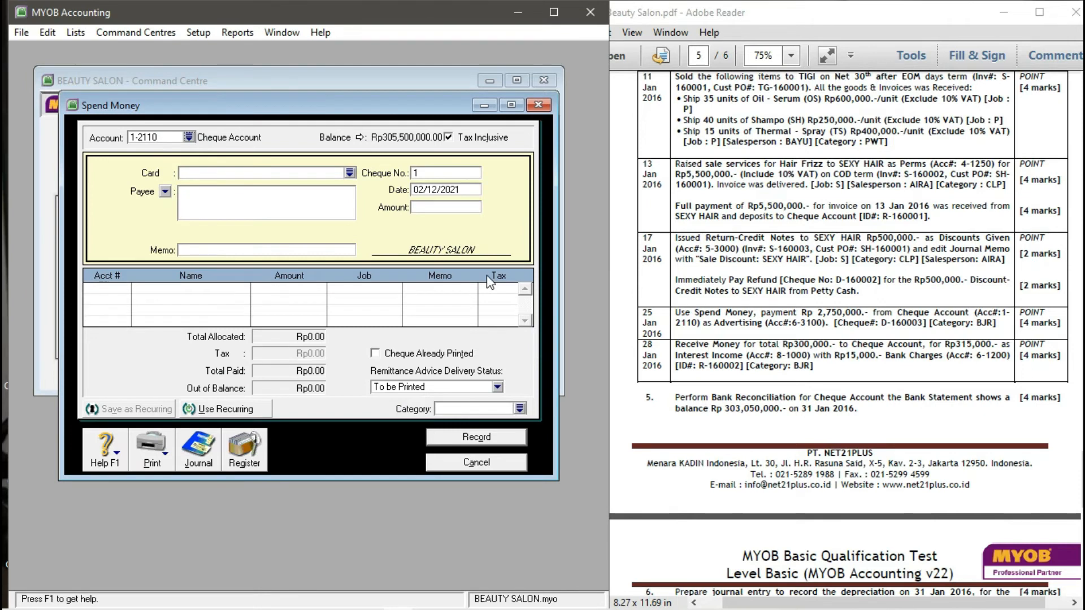
- Choose BAYU as the card for the payment
click(350, 173)
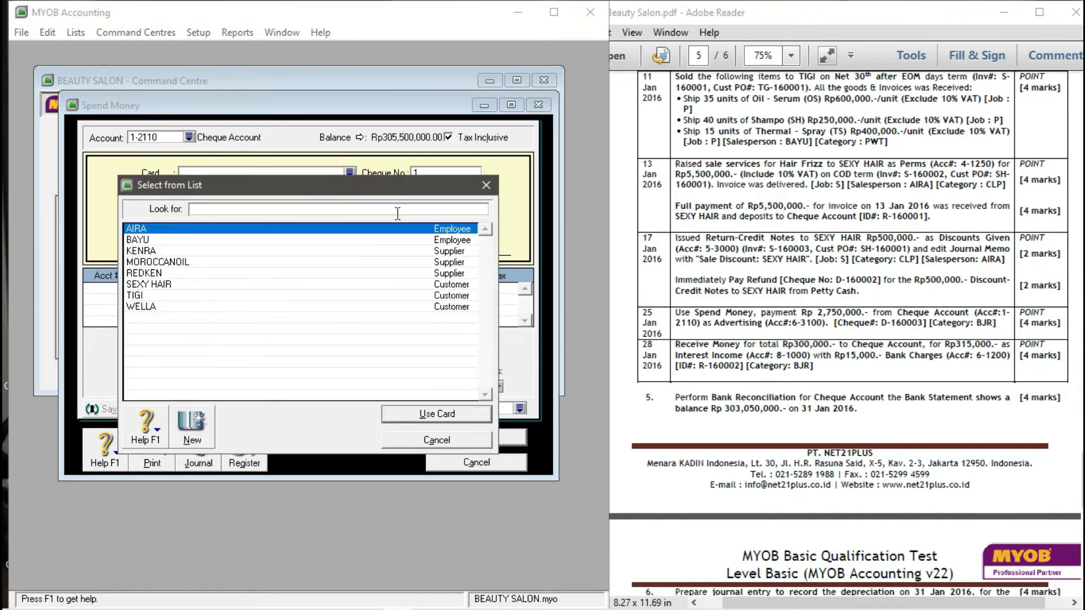
click(148, 239)
click(154, 229)
click(150, 240)
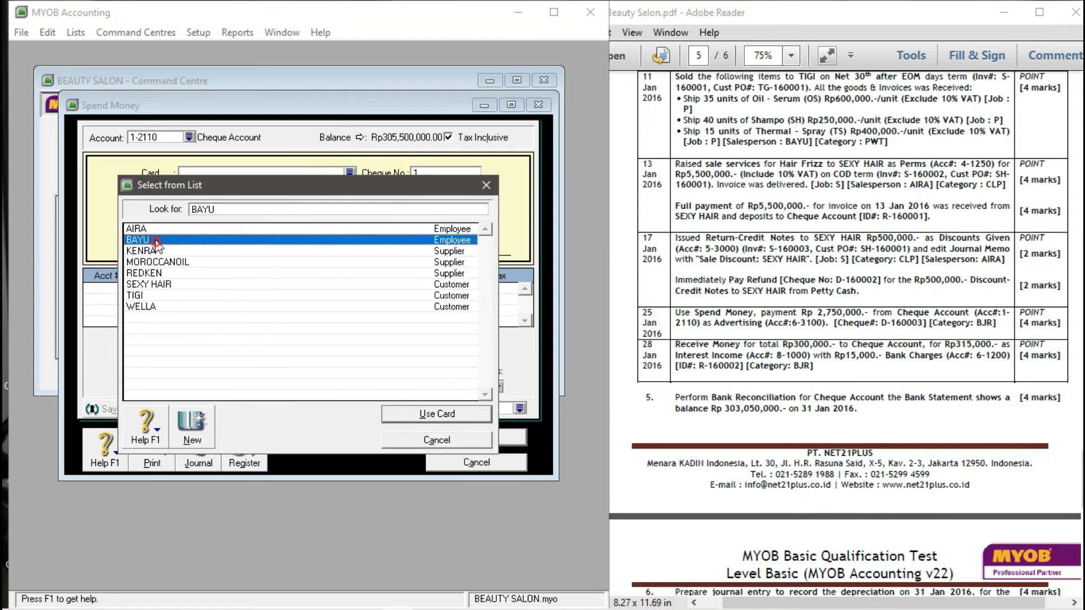
click(404, 415)
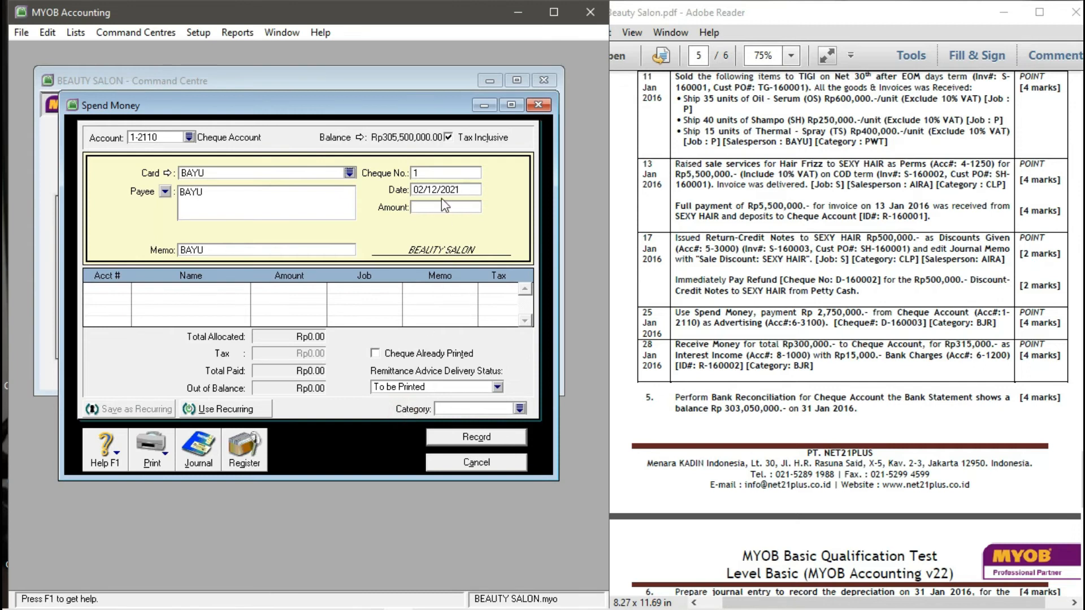
click(442, 174)
- Enter cheque D-160003, date 25/01/2016 and amount Rp2,750,000.00 for the BAYU payment
text(D-160003)
key(Tab)
text(25/01/2016)
key(Tab)
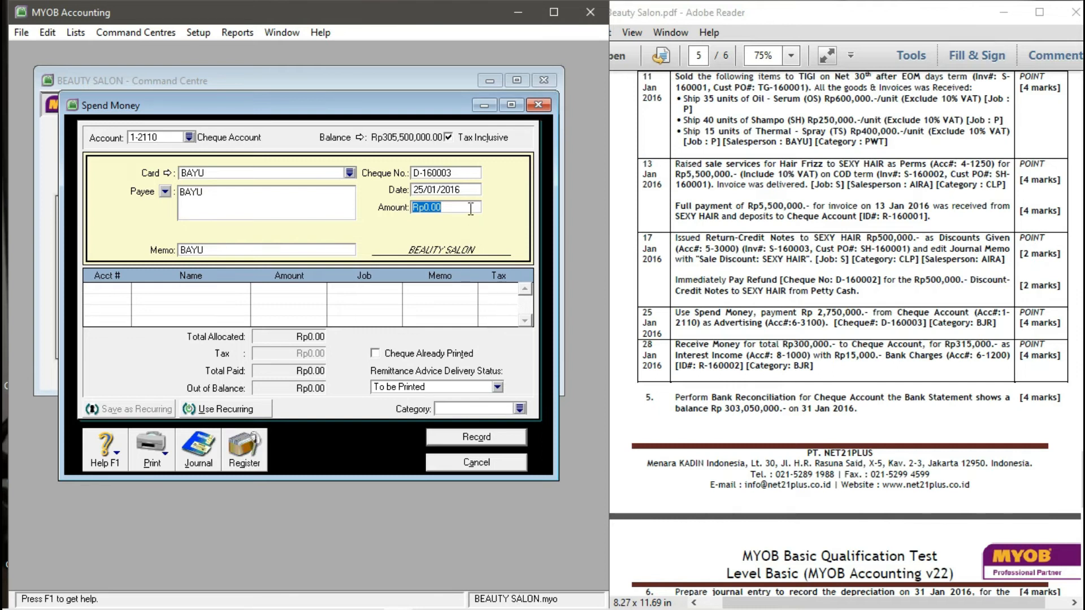
text(2750000)
key(Tab)
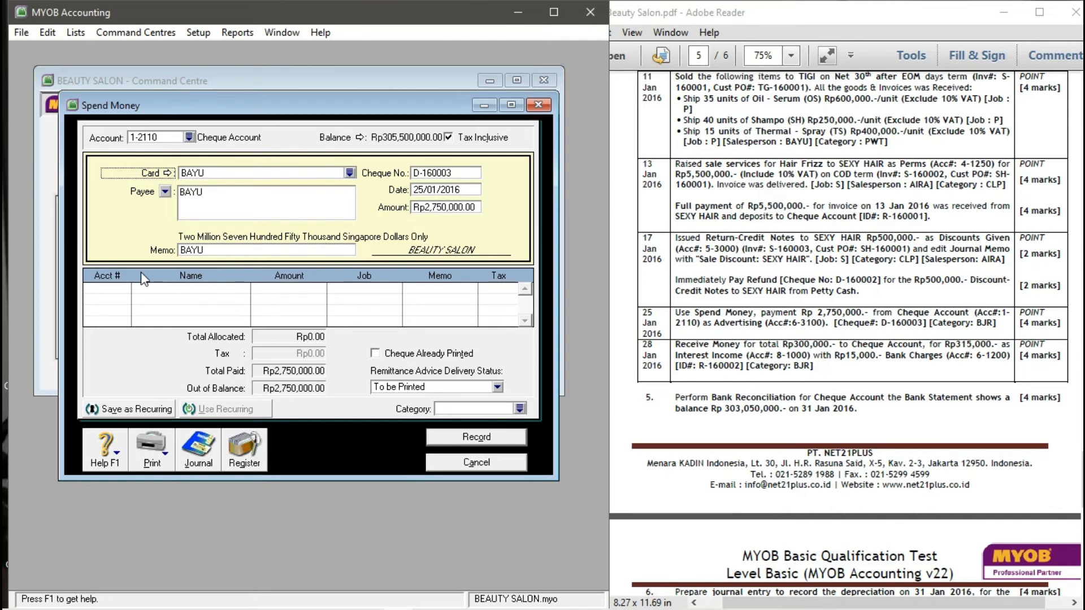
click(103, 290)
- Allocate the payment to 6-3100 Advertising with no job and check its tax code
click(124, 288)
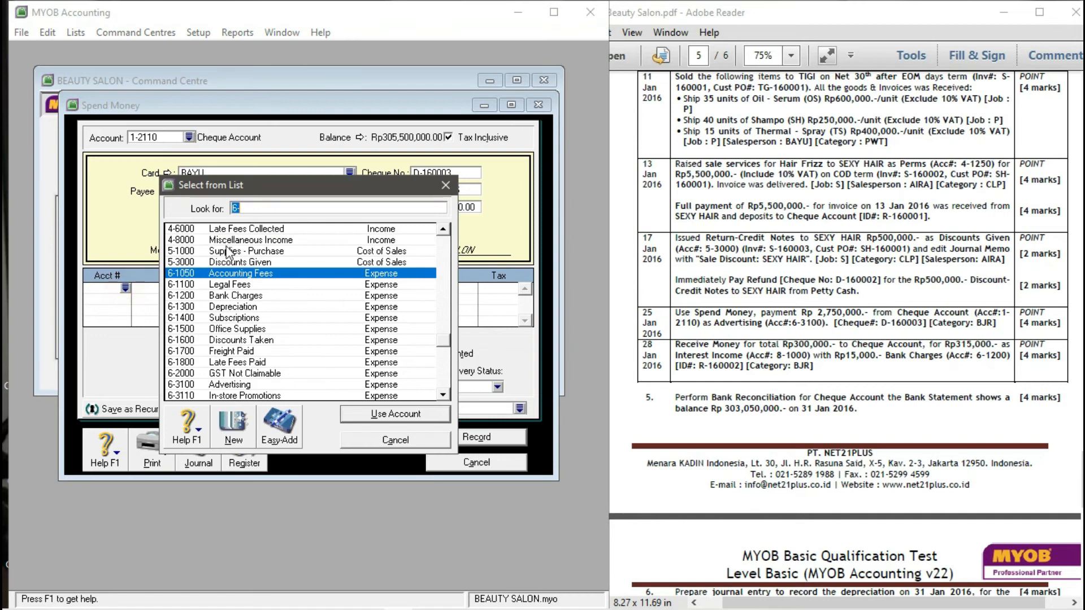
scroll(195, 331, down, 1)
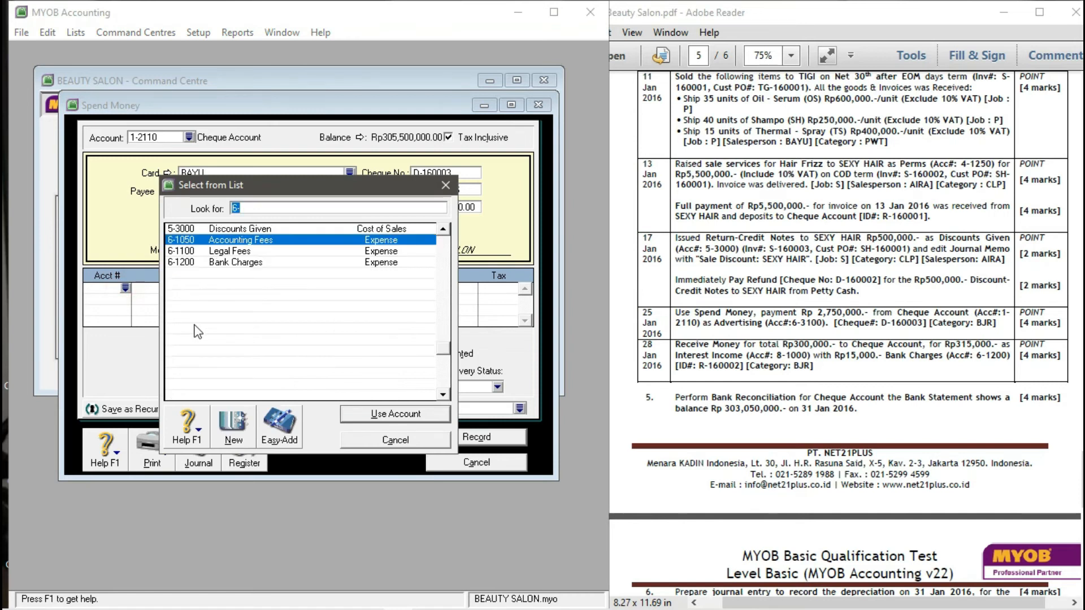
scroll(198, 329, down, 2)
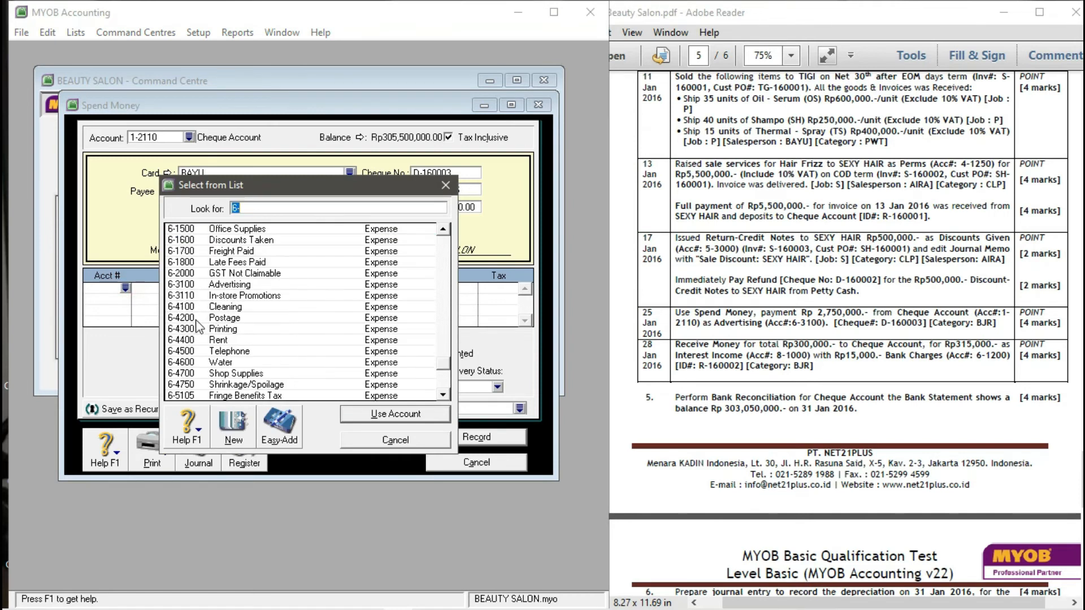
click(187, 284)
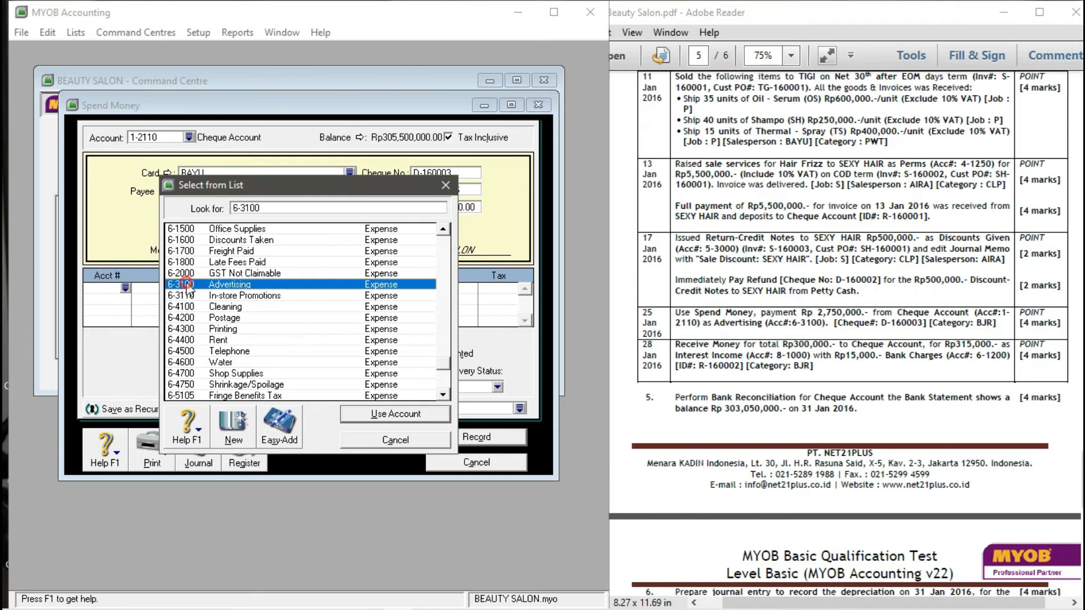
click(390, 414)
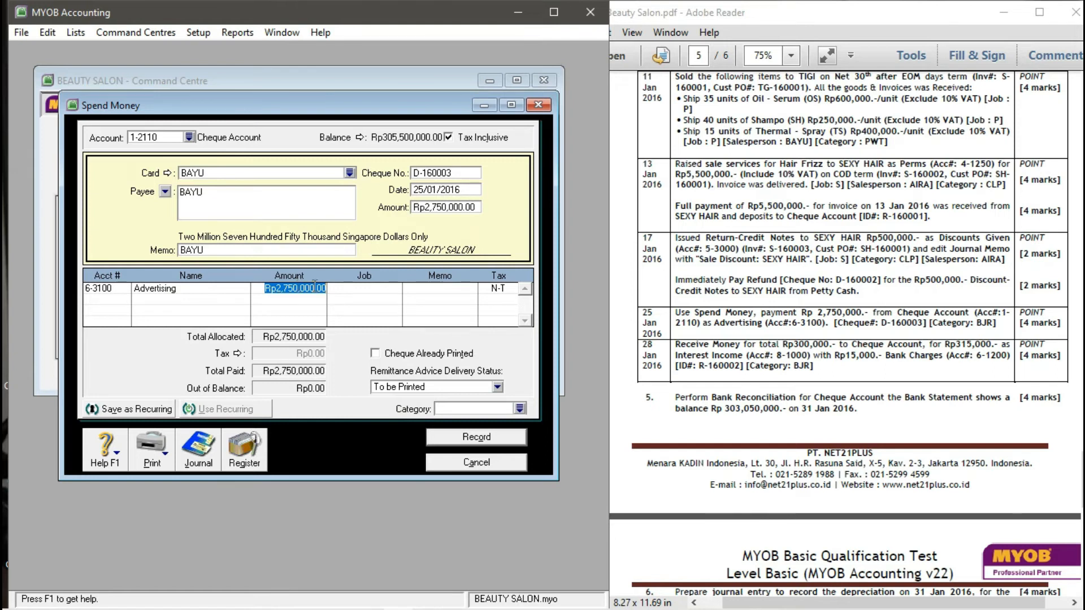
click(368, 292)
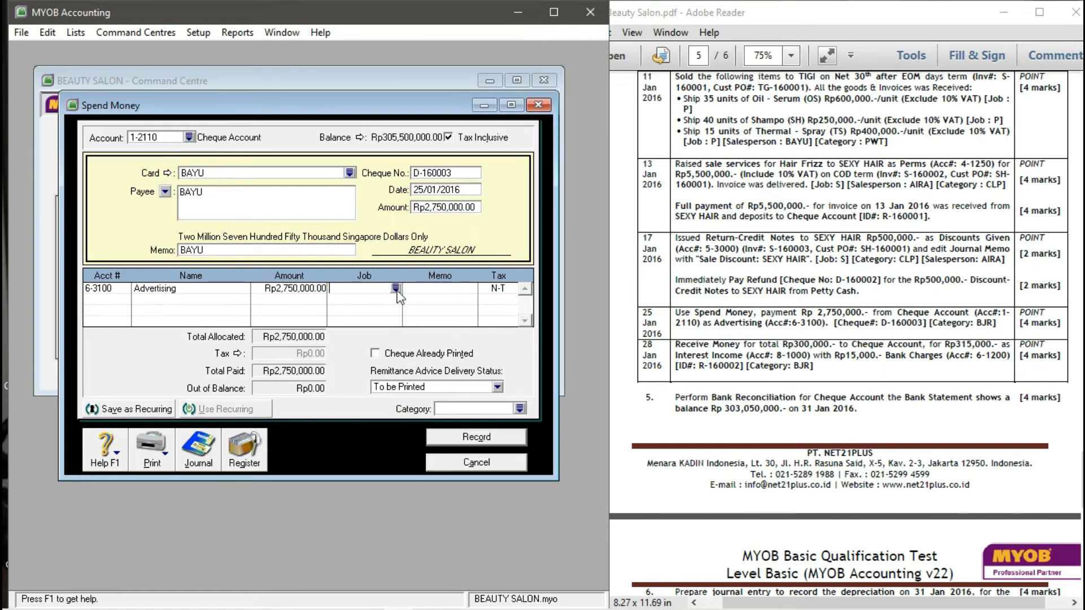
click(390, 290)
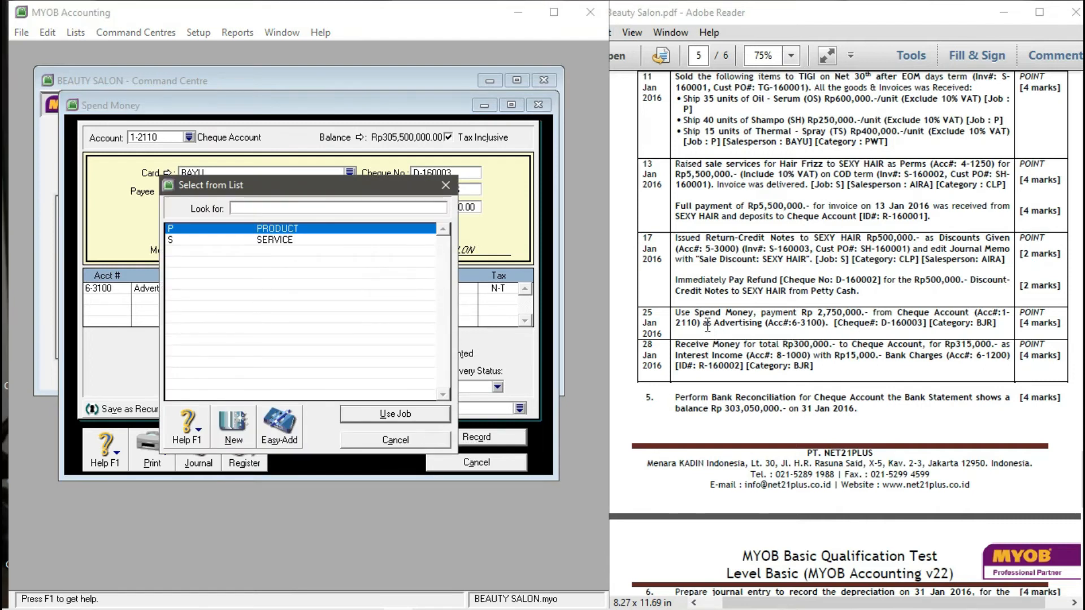
click(406, 440)
click(493, 288)
click(512, 288)
click(485, 305)
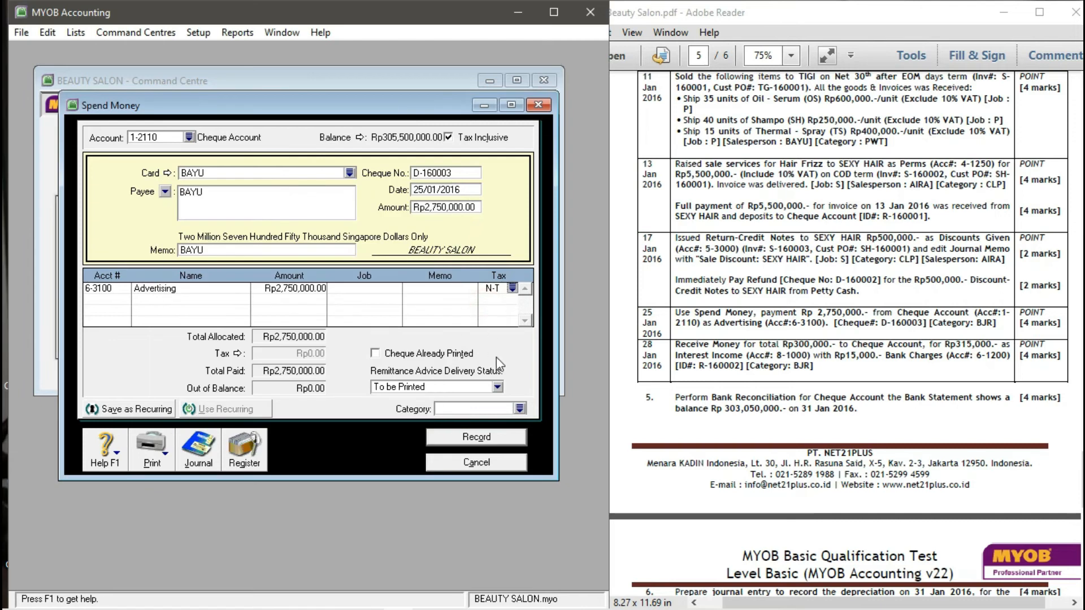
- Set category BJR and record cheque D-160003 despite the missing job number
click(520, 409)
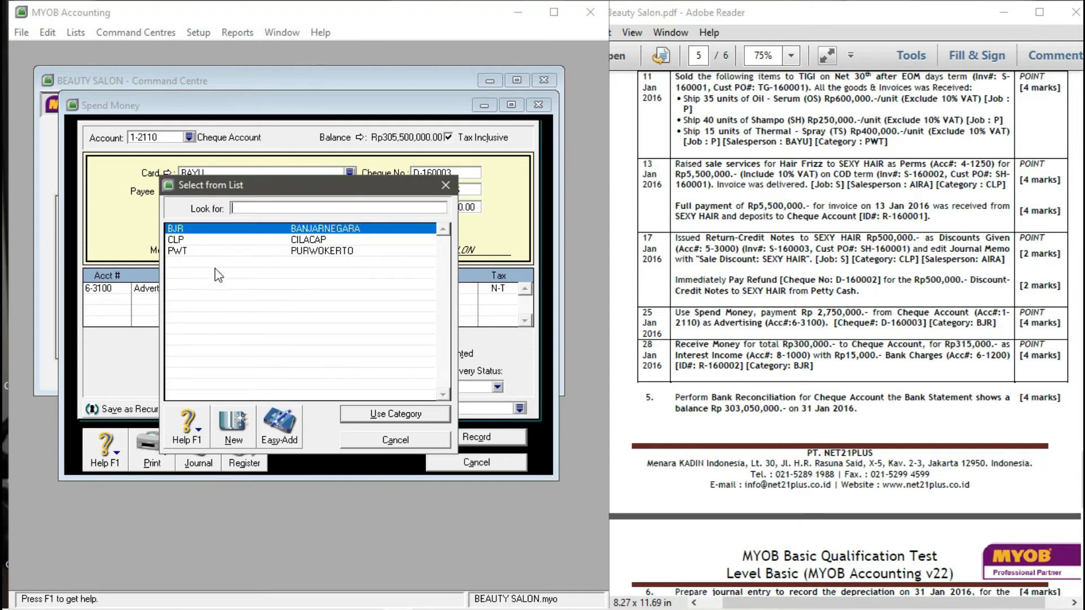
click(383, 412)
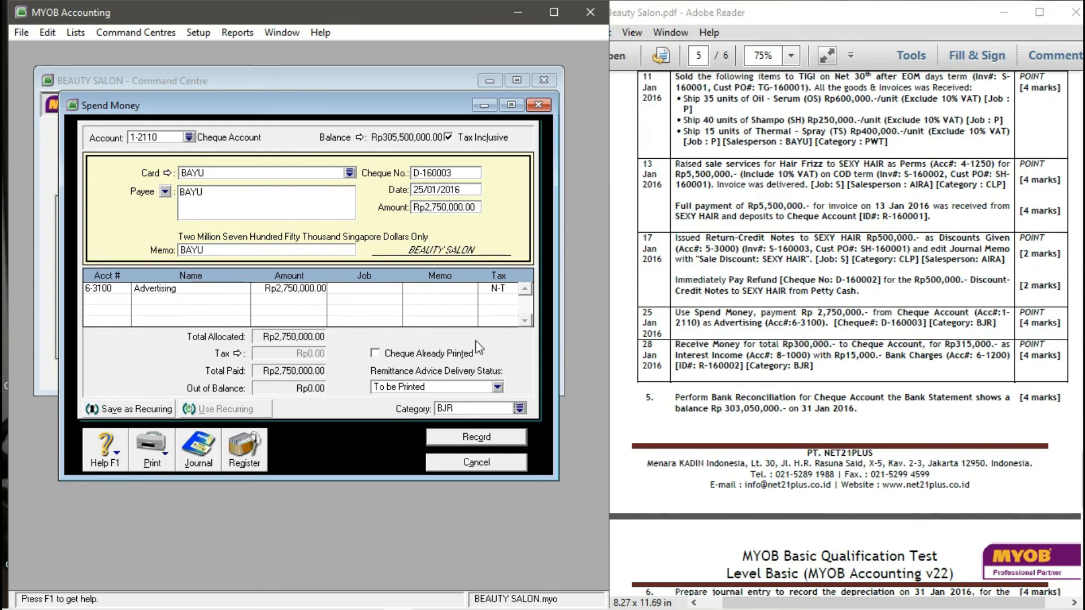
click(476, 438)
click(403, 396)
click(456, 463)
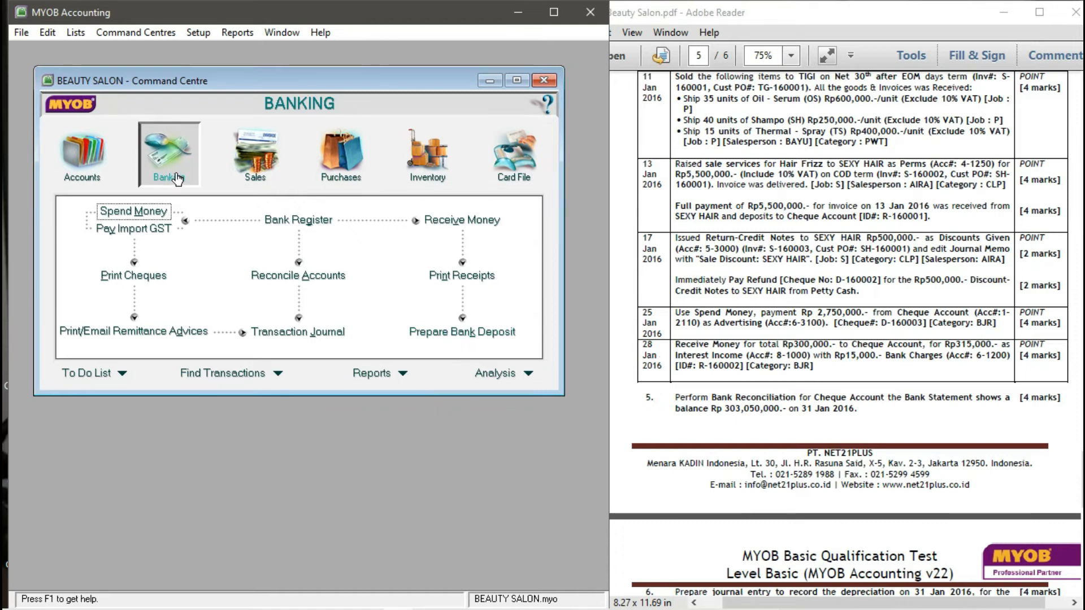
- Check the 28 Jan 2016 task details in the exam PDF and start a new money receipt
click(487, 227)
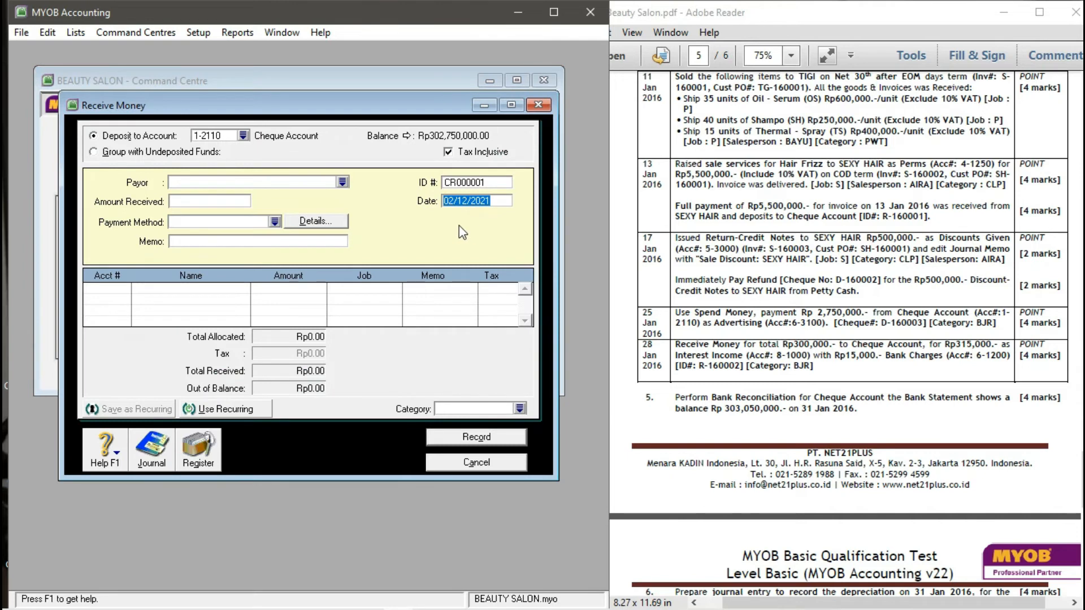
click(466, 462)
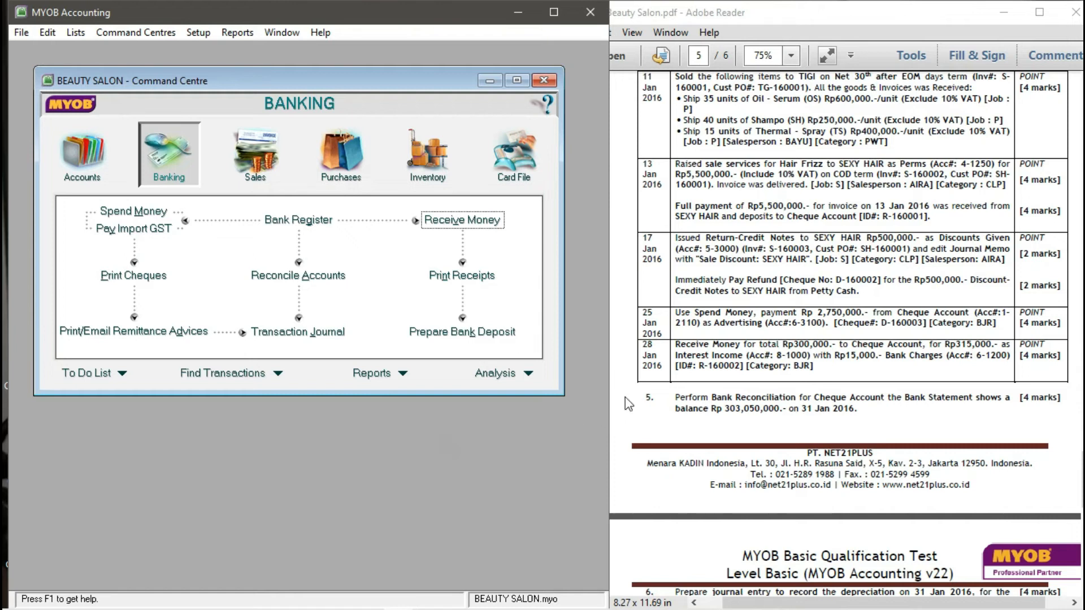
click(643, 347)
drag(643, 348, 662, 368)
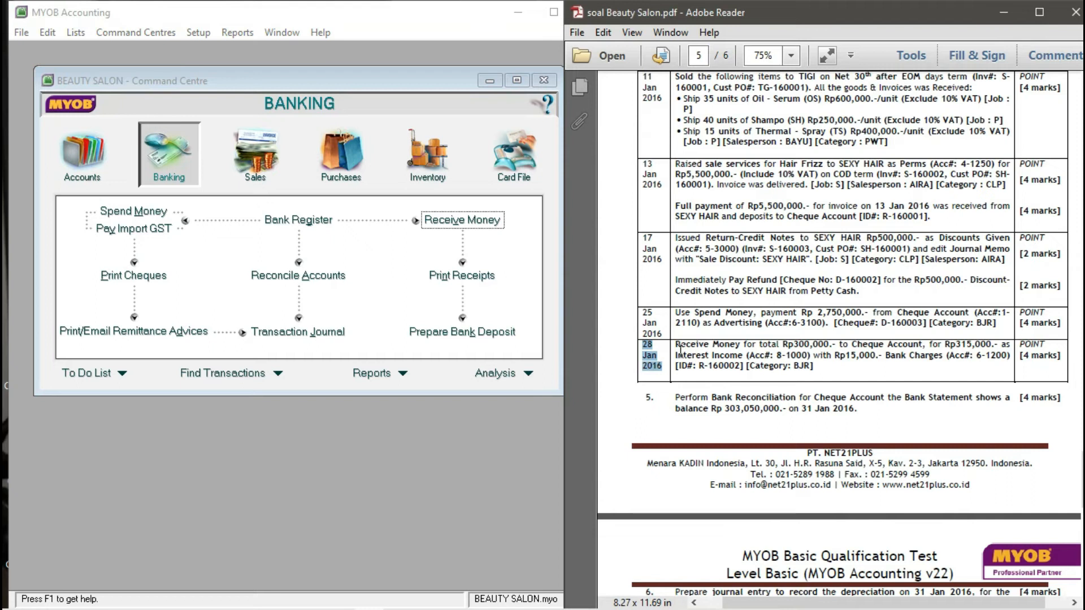
click(505, 421)
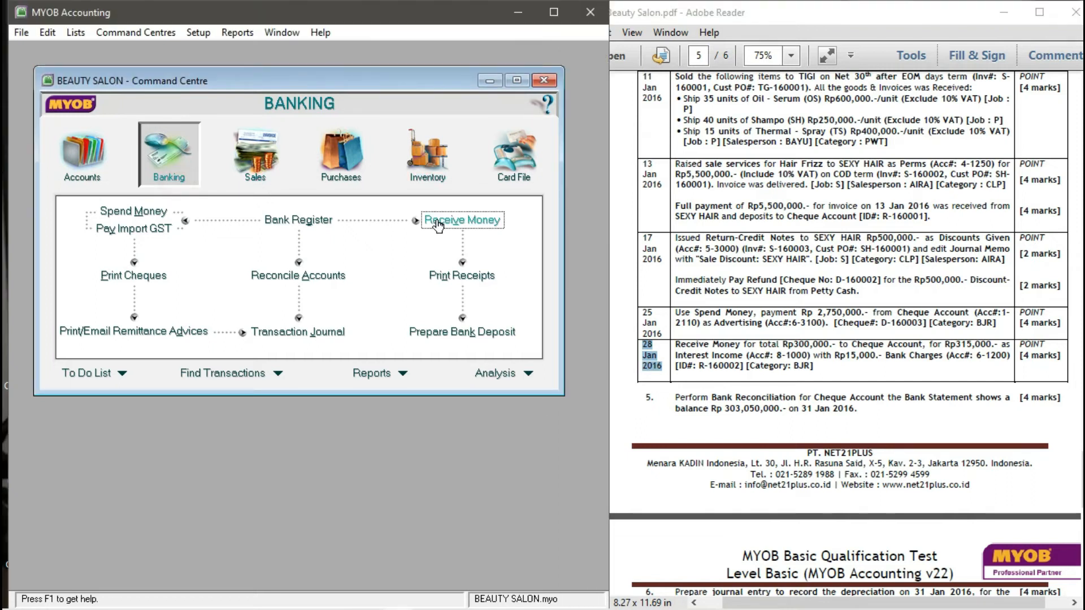
click(477, 222)
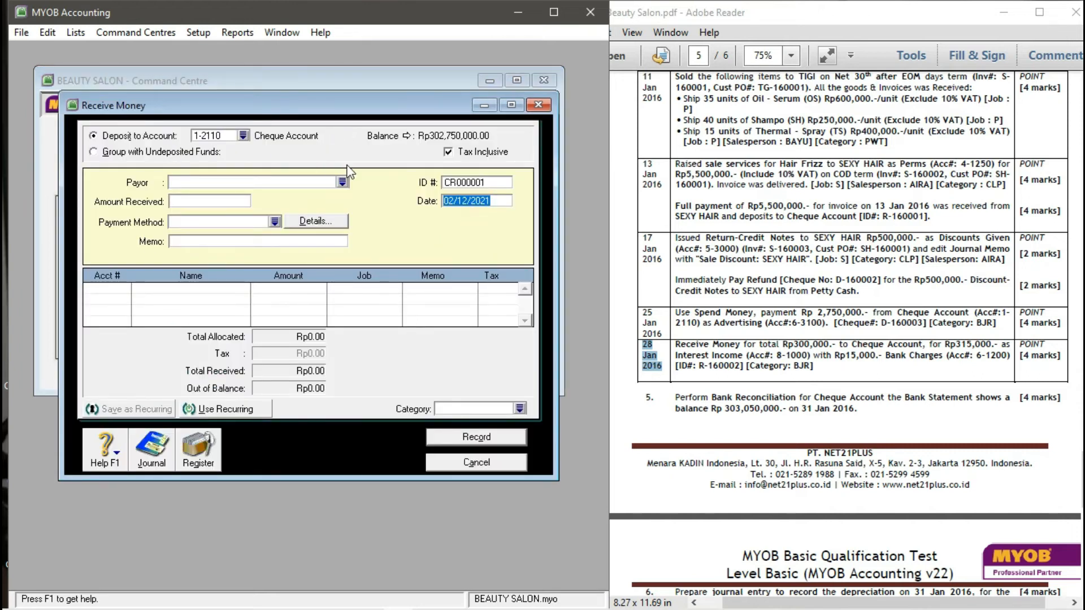
click(875, 368)
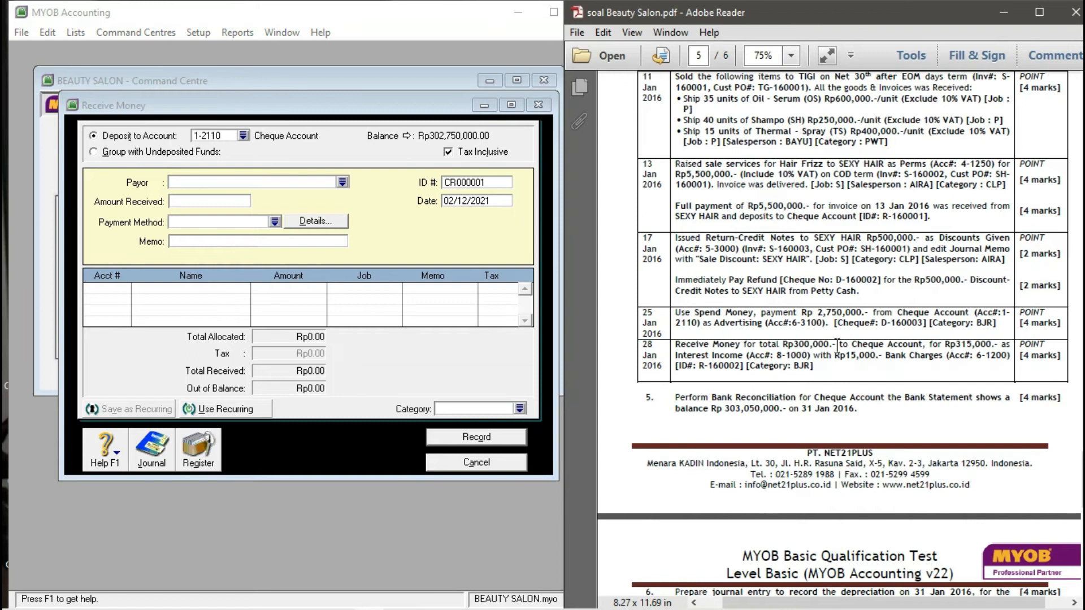
click(514, 375)
- Receive Rp300,000 into Cheque Account 1-2110 from the first employee card, ID R-160001, dated 28/01/2016
click(243, 136)
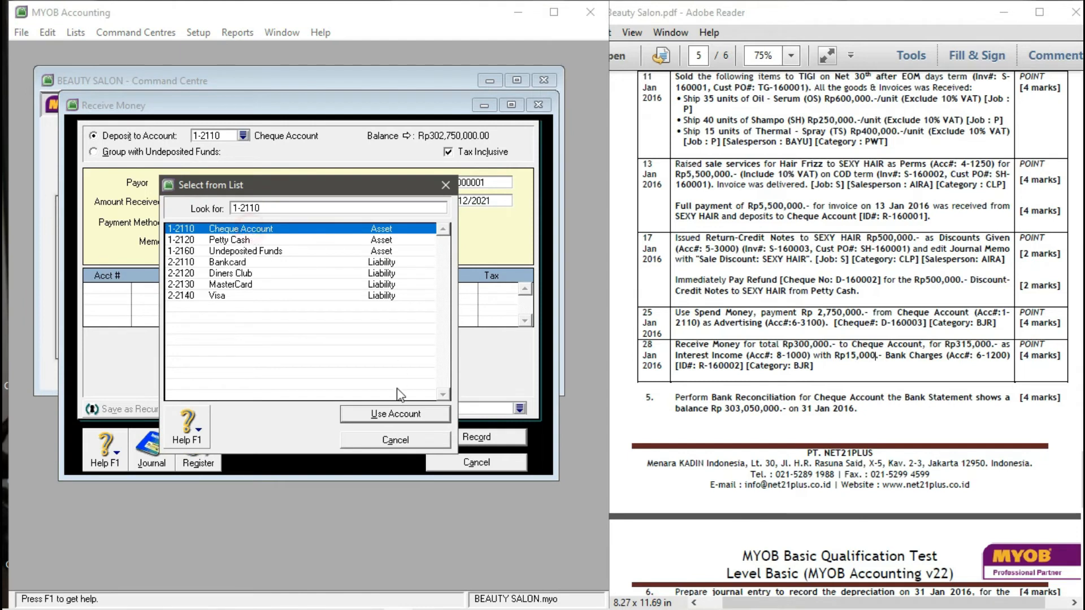
click(395, 414)
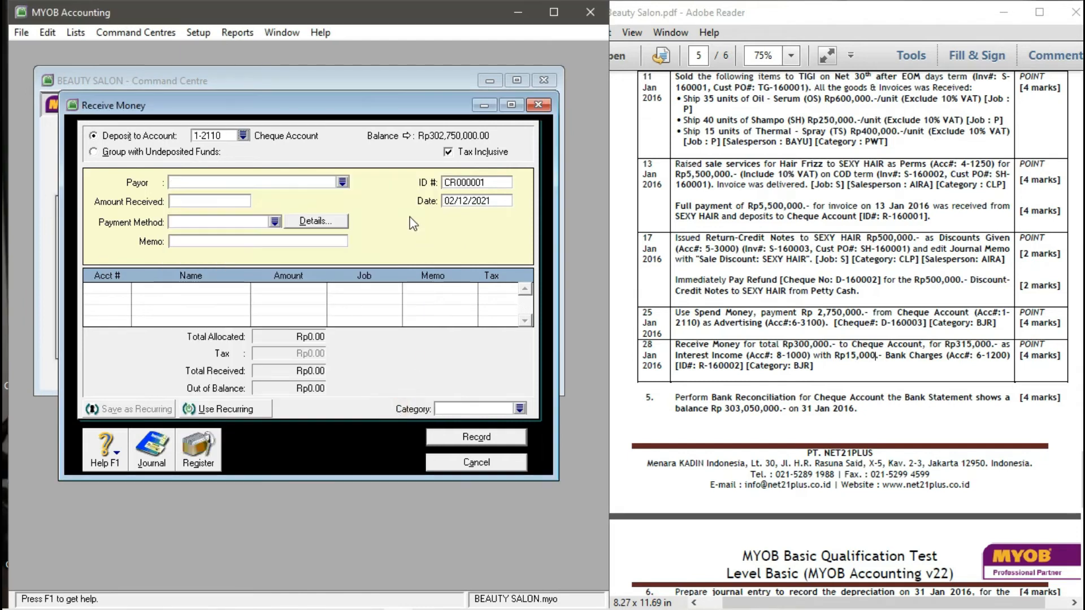
click(342, 182)
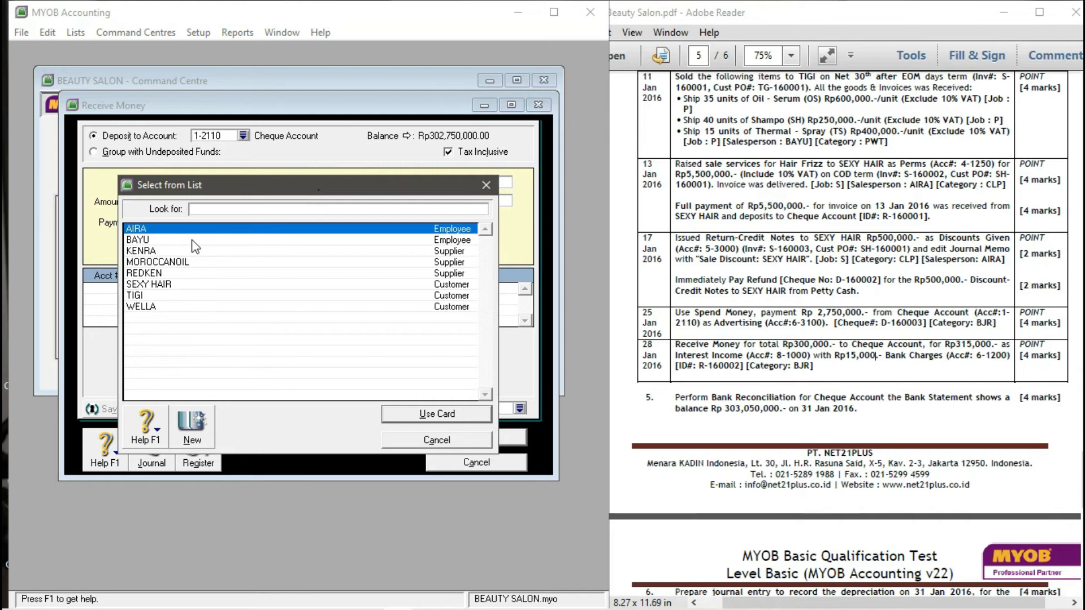
click(425, 416)
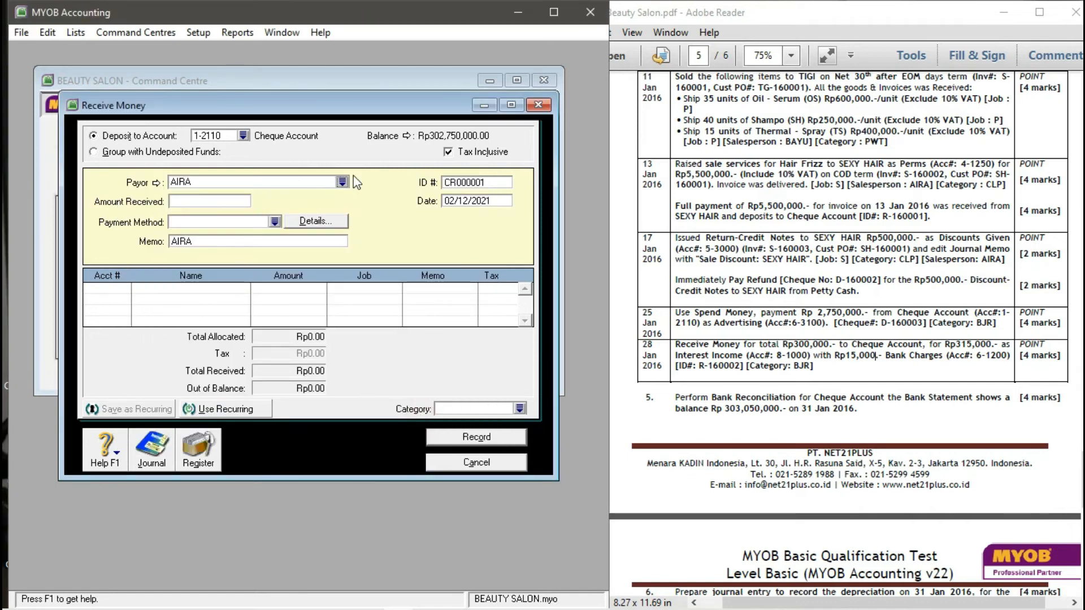
click(468, 185)
text(R)
text(-16)
text(000)
text(28/01/)
text(2016)
key(Tab)
click(230, 201)
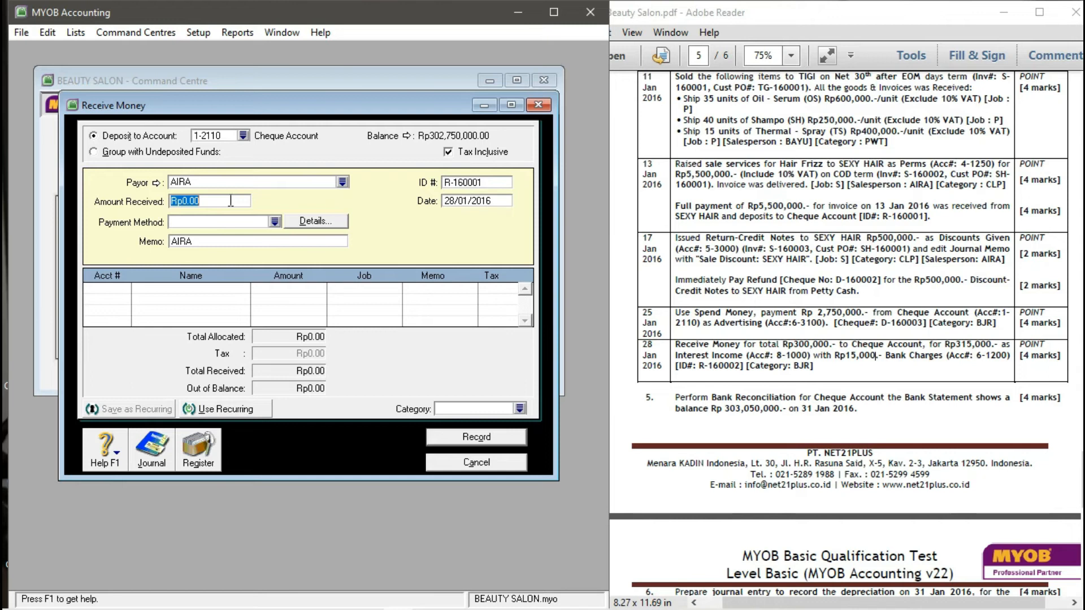
text(300000)
key(Tab)
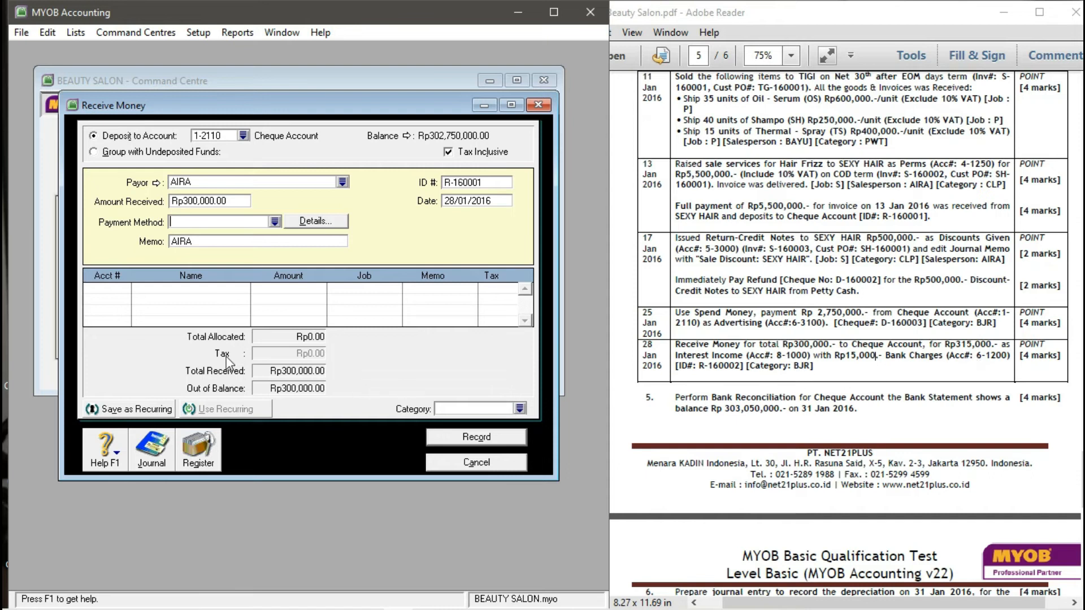
- Allocate Rp315,000 to 8-1000 Interest Income and -Rp15,000 to 6-1200 Bank Charges
click(123, 290)
click(124, 288)
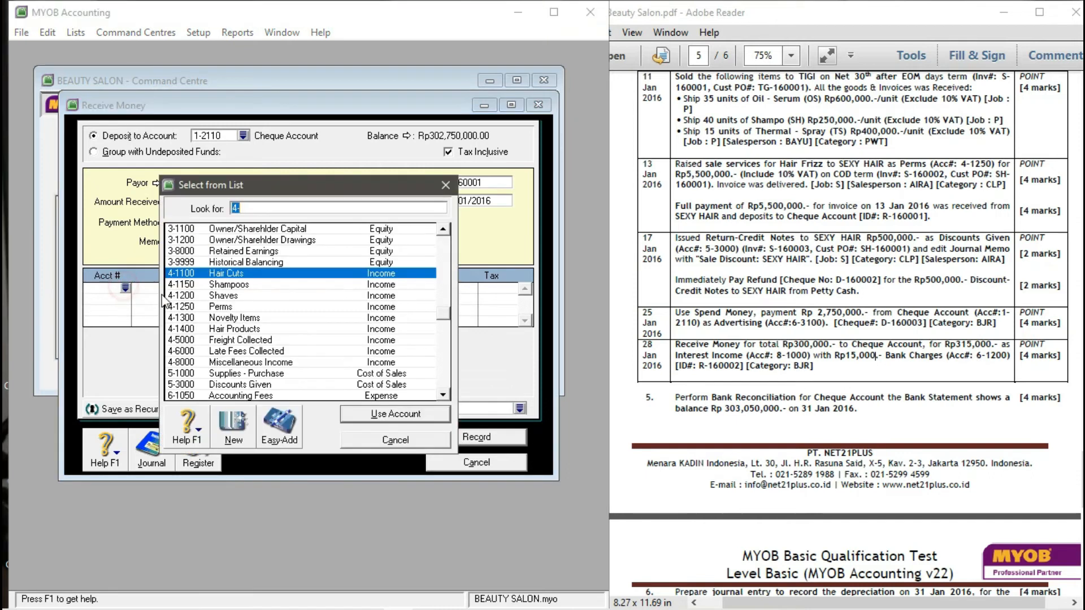
scroll(241, 310, down, 7)
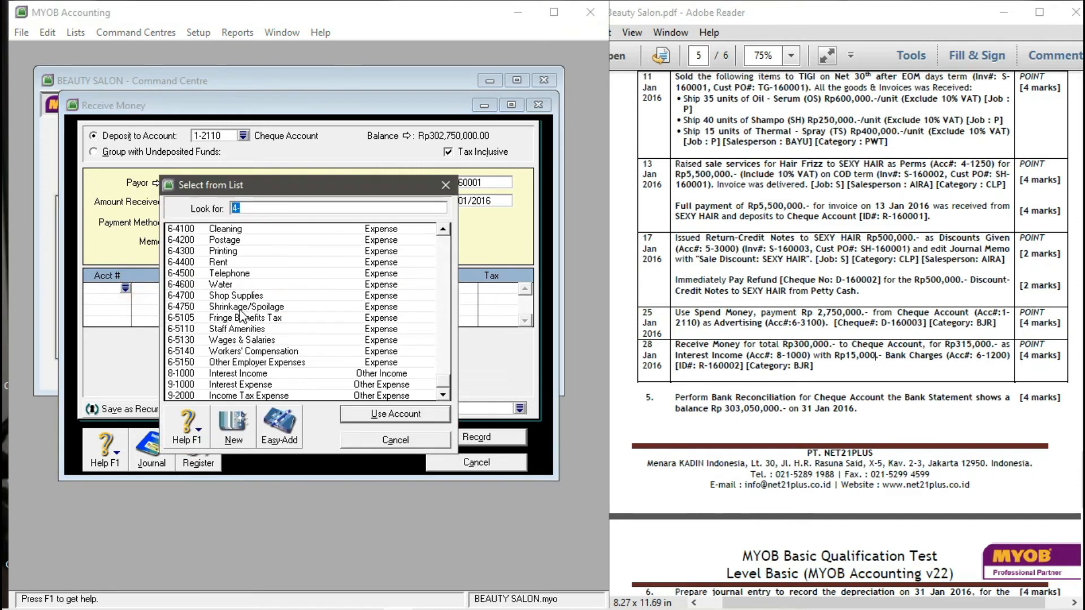
click(215, 374)
click(395, 416)
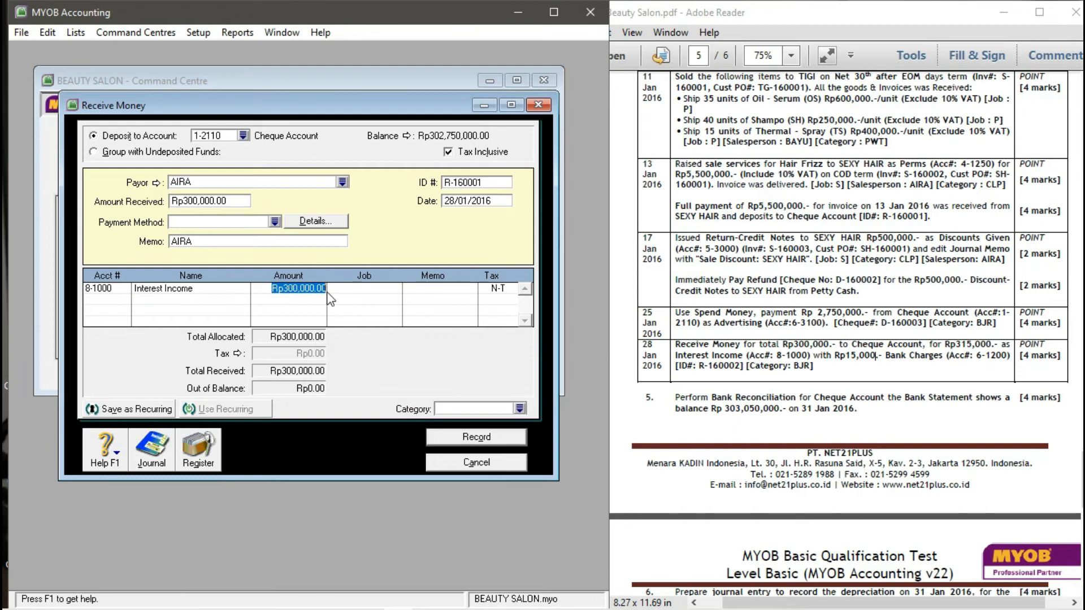
text(315,)
text(0)
text(00)
key(Tab)
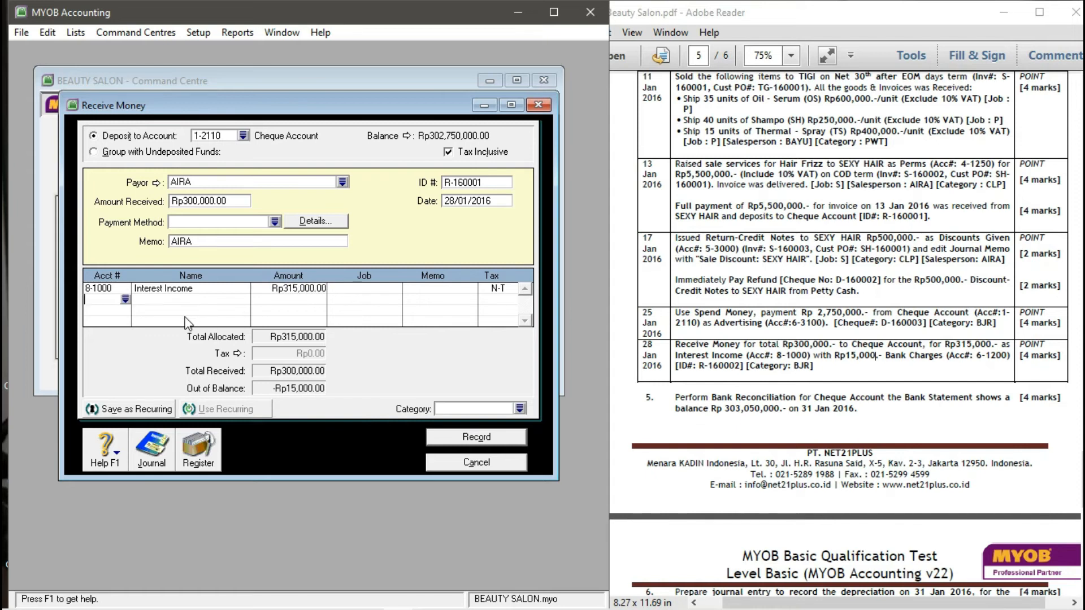
click(125, 300)
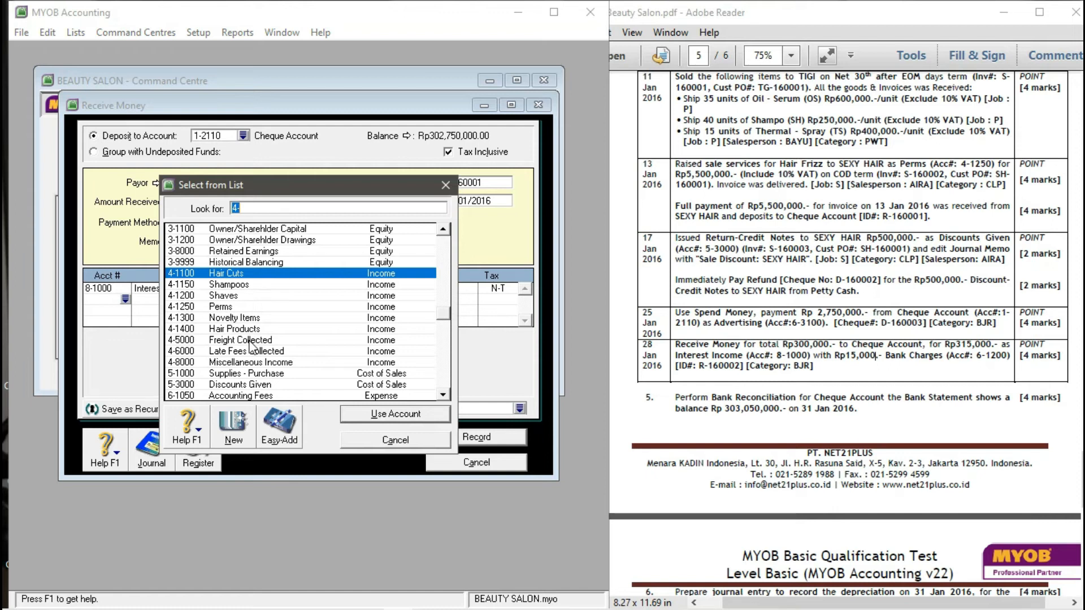
scroll(226, 317, down, 2)
scroll(225, 318, down, 2)
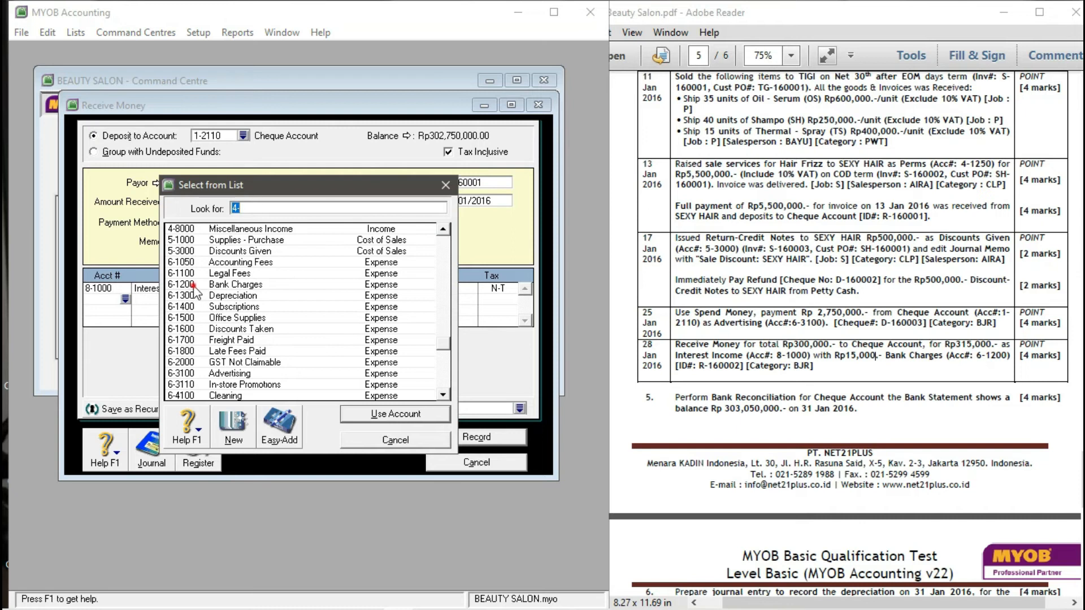
click(194, 285)
click(366, 412)
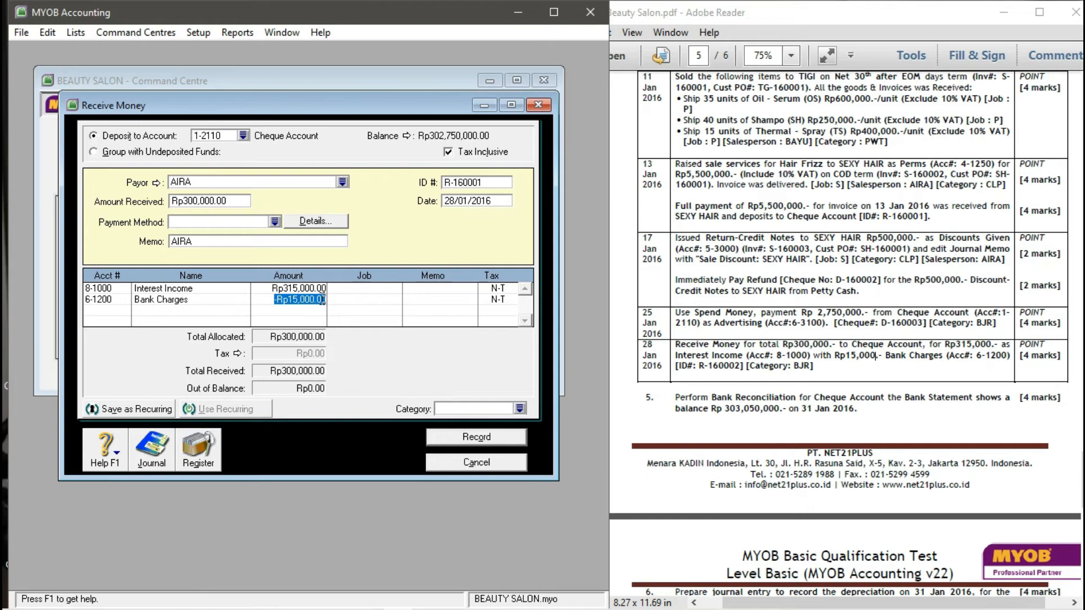
key(Return)
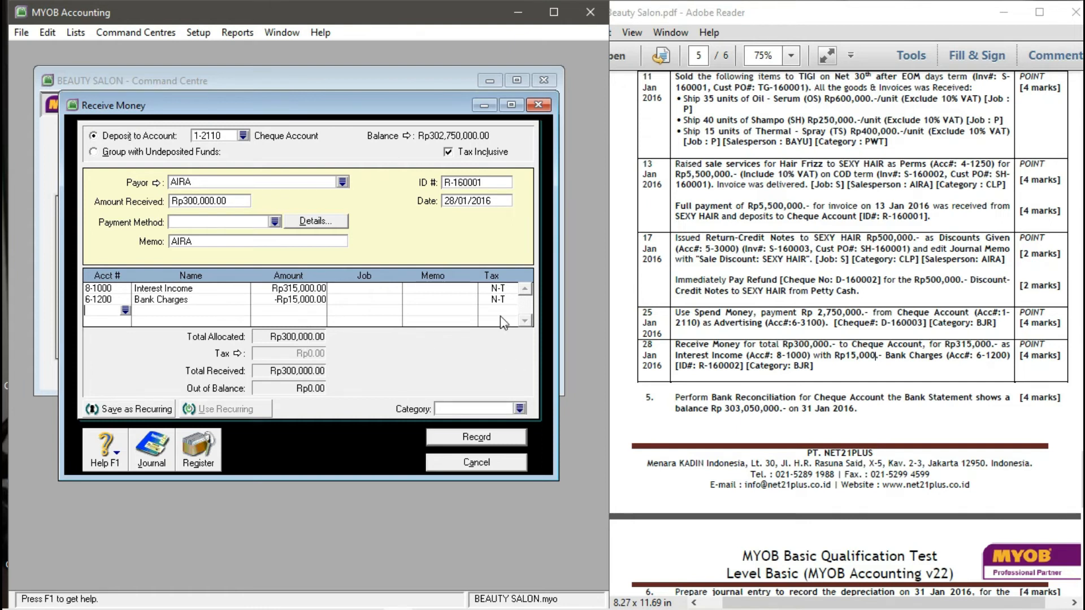
- Assign category BJR, record the receipt without job numbers, and close the window
click(520, 410)
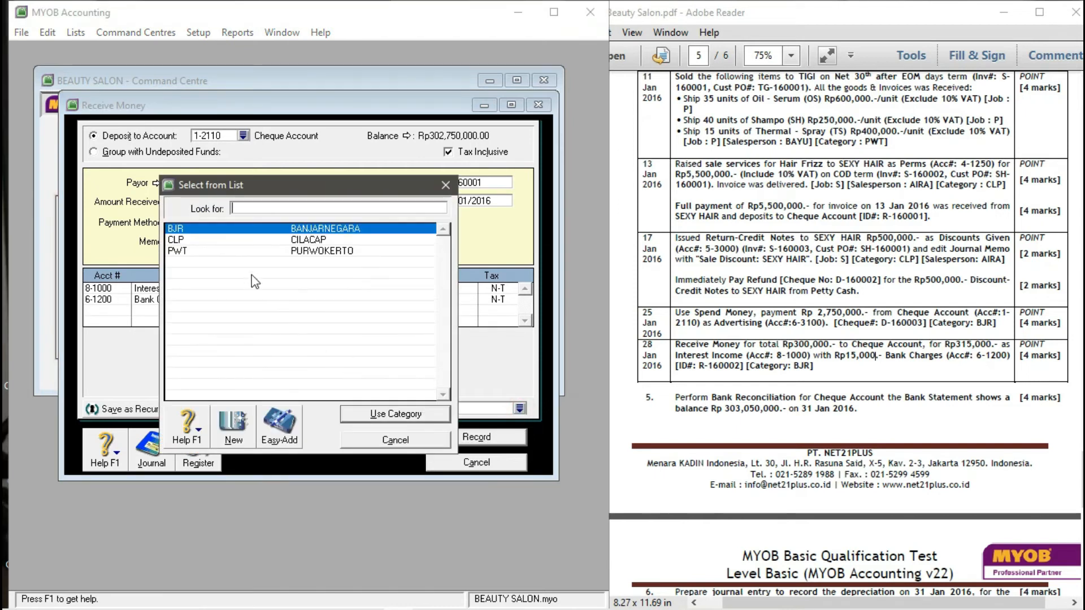
click(243, 239)
click(240, 228)
click(404, 412)
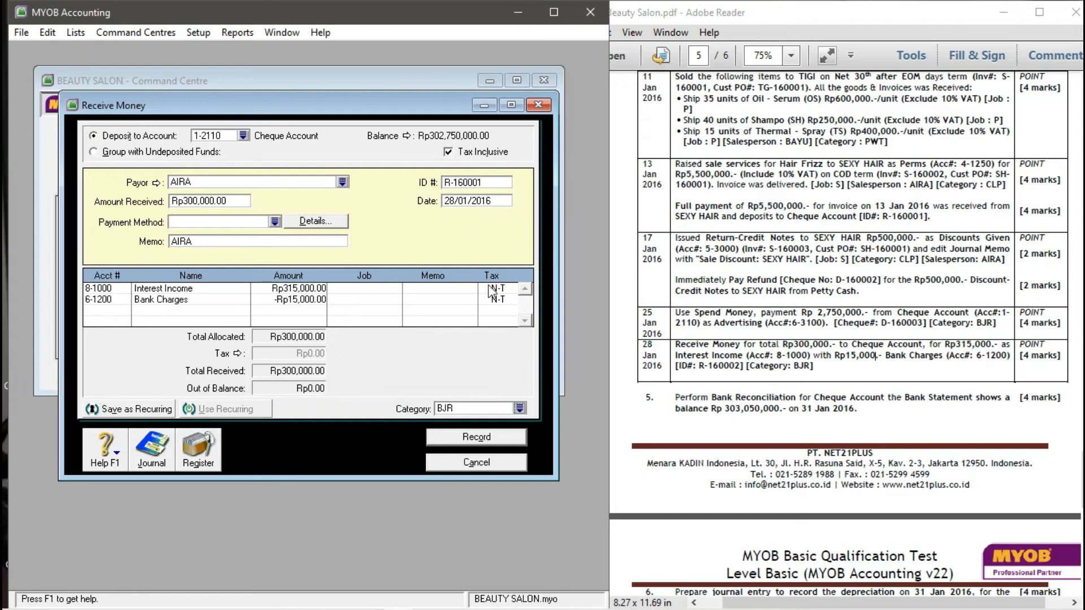
click(501, 441)
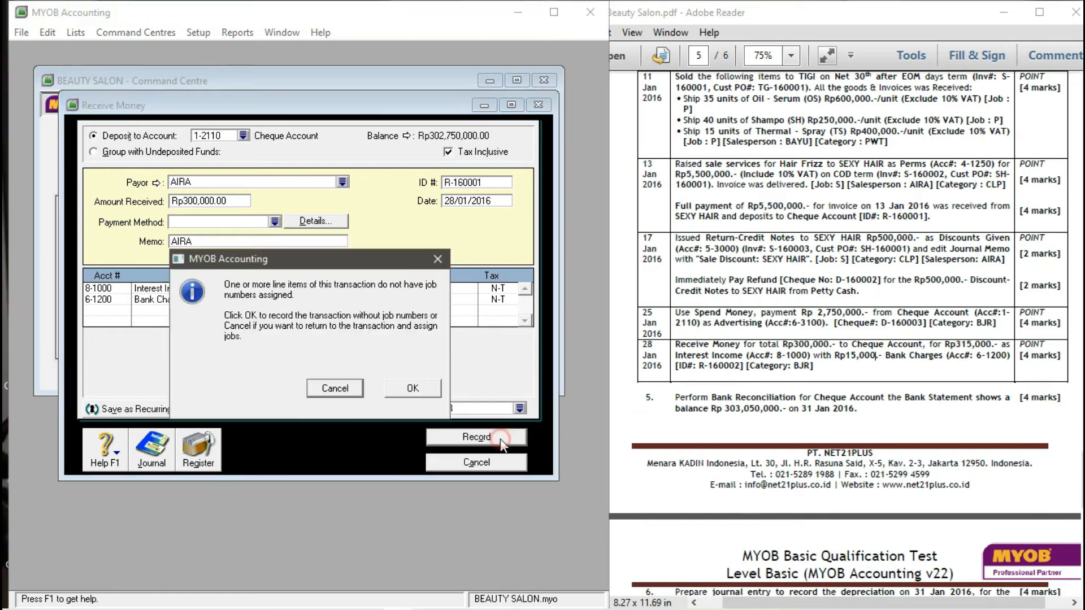
click(411, 382)
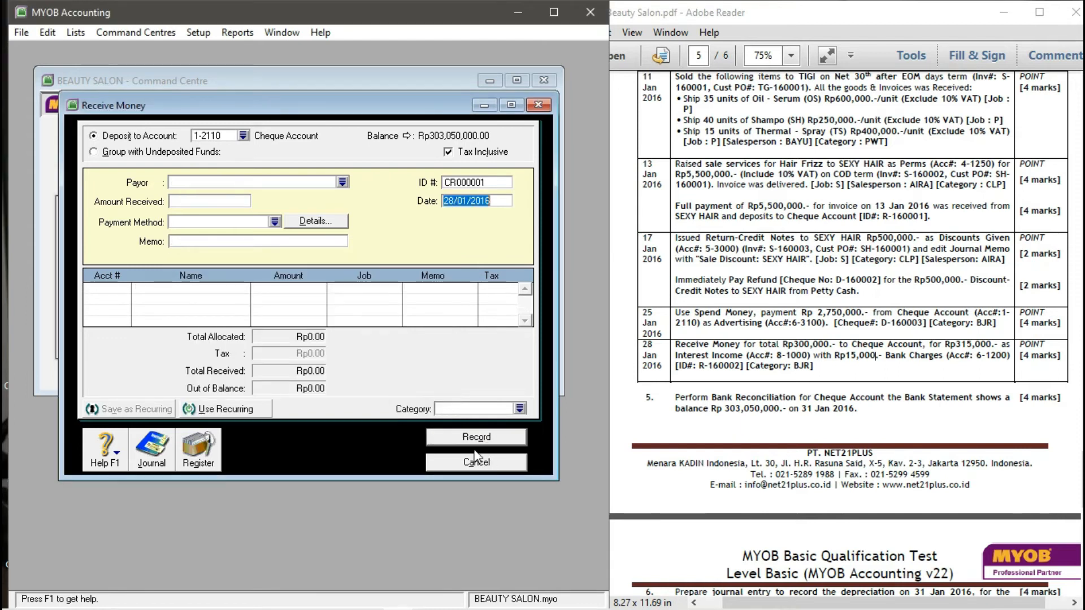
click(476, 462)
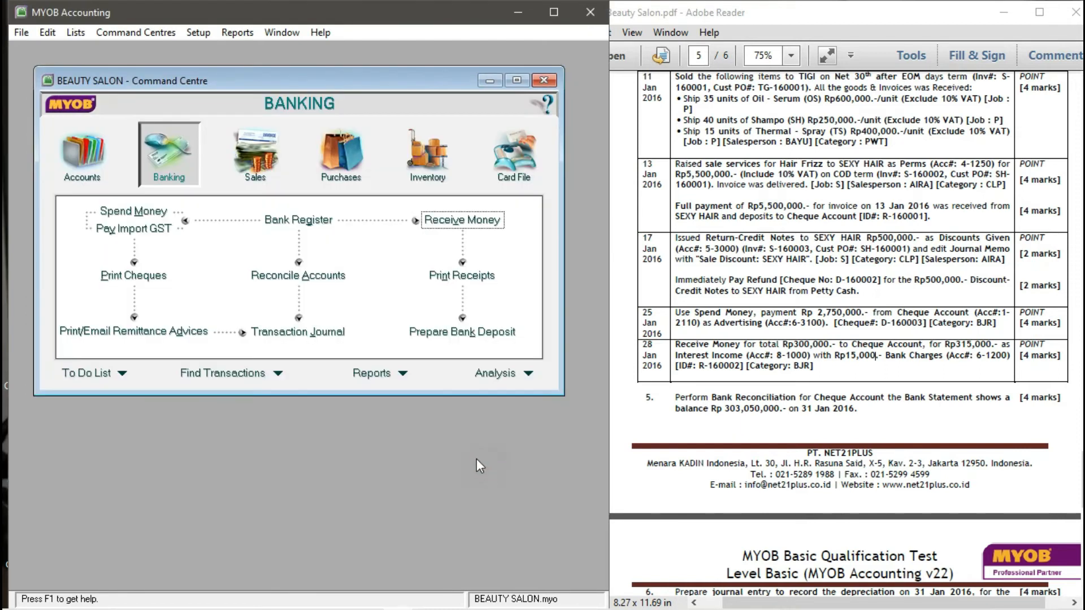
- Start reconciling Cheque Account 1-2110 with bank statement date 31/01/2016
scroll(848, 339, down, 2)
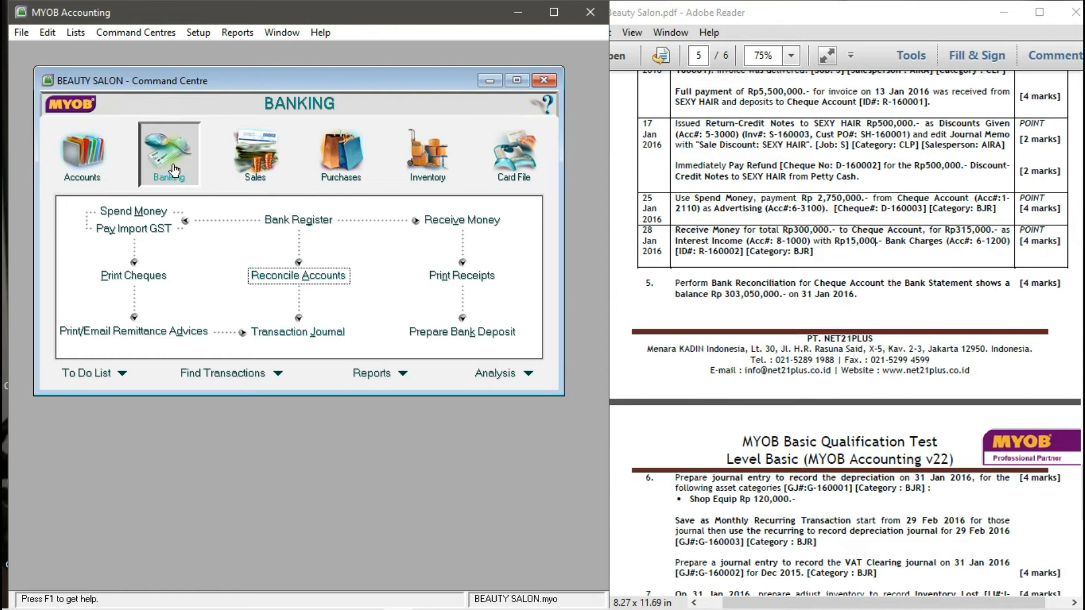
click(322, 283)
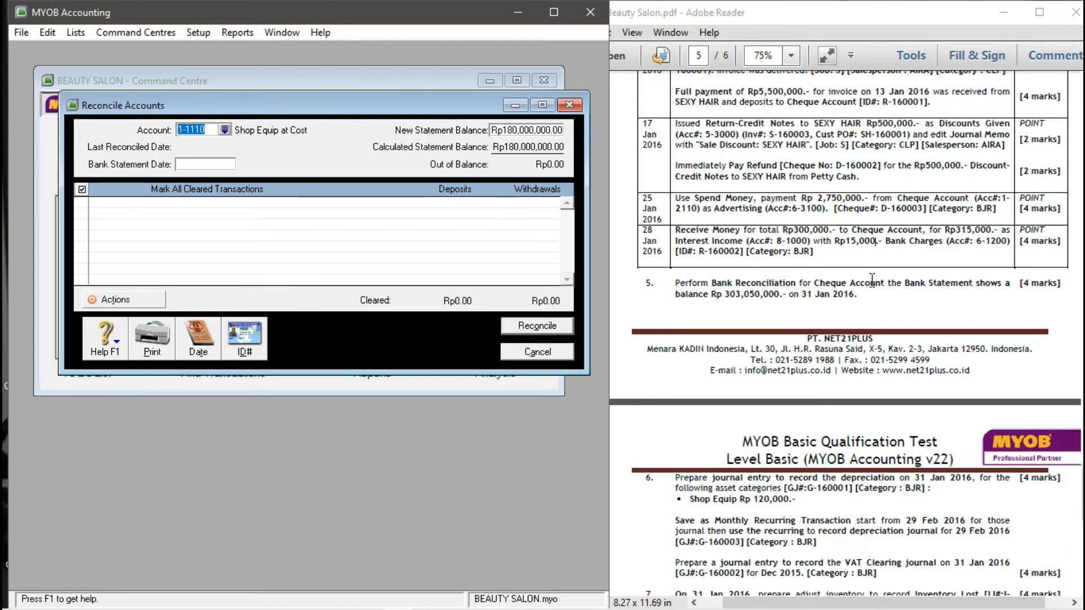
click(224, 130)
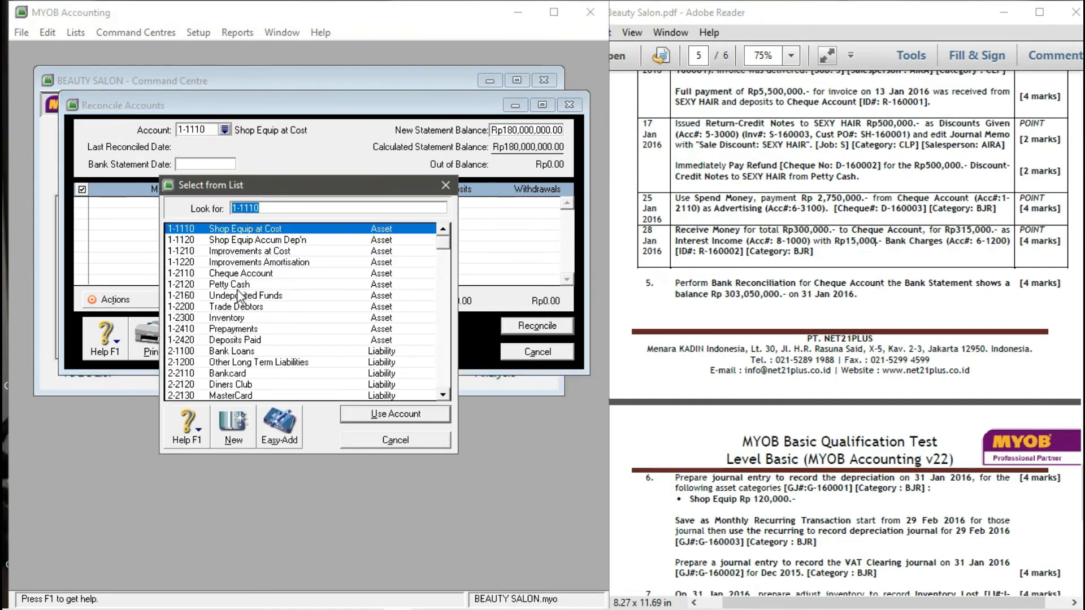
click(235, 274)
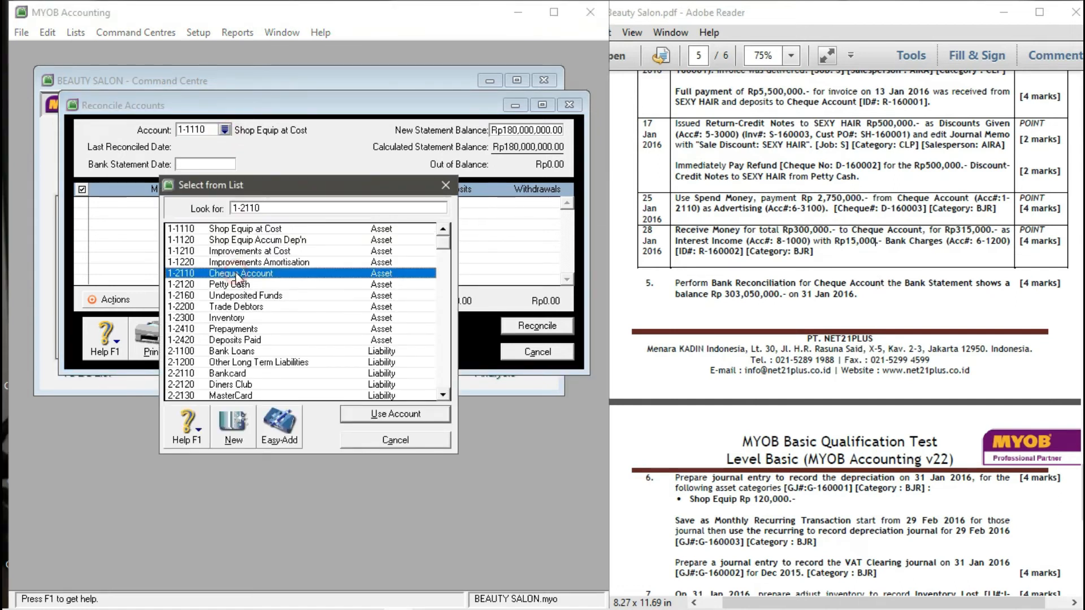
click(375, 413)
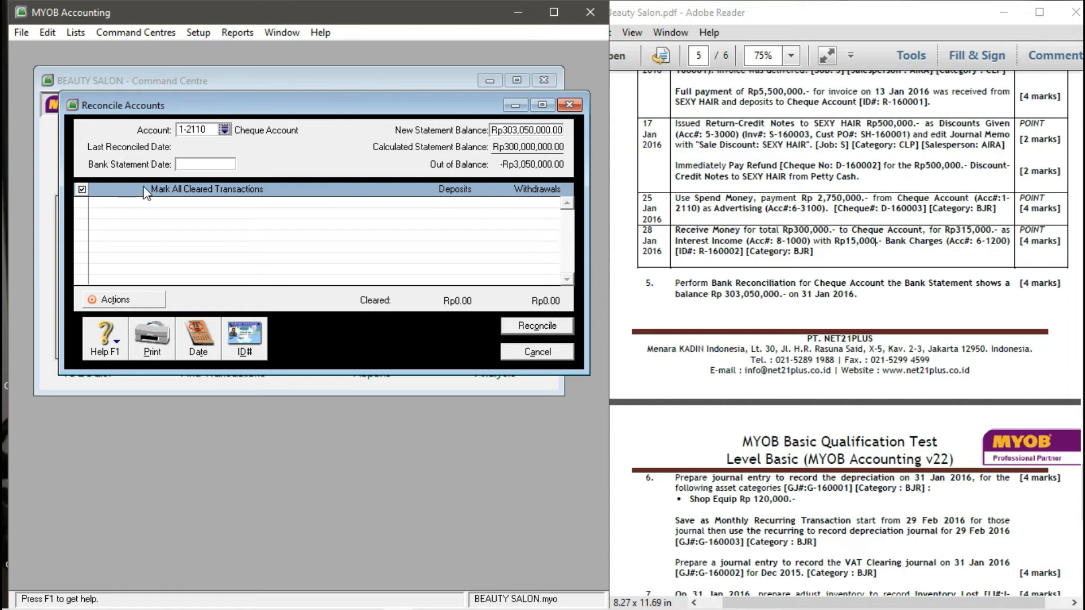
click(196, 163)
text(31/01/2016)
key(Tab)
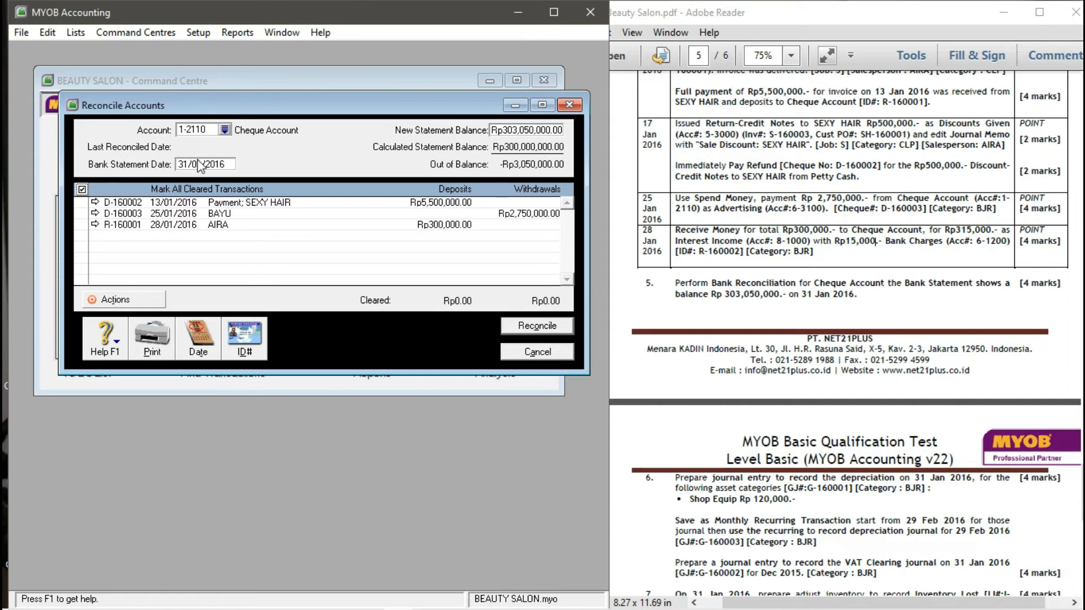
- Mark all three transactions cleared, reconcile the Cheque Account, and close the reconciliation window
click(83, 191)
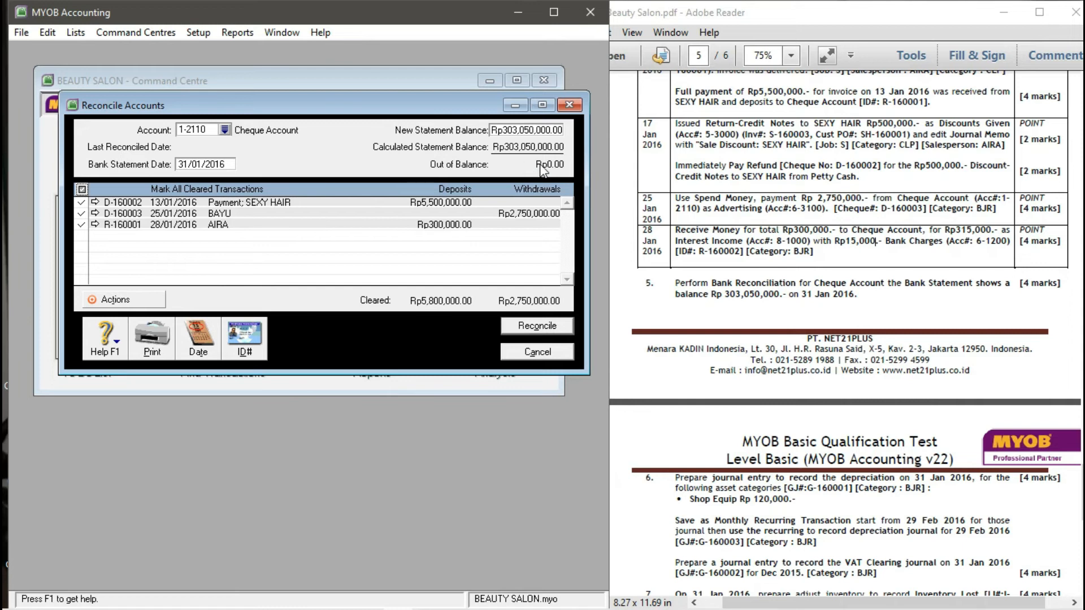
click(533, 326)
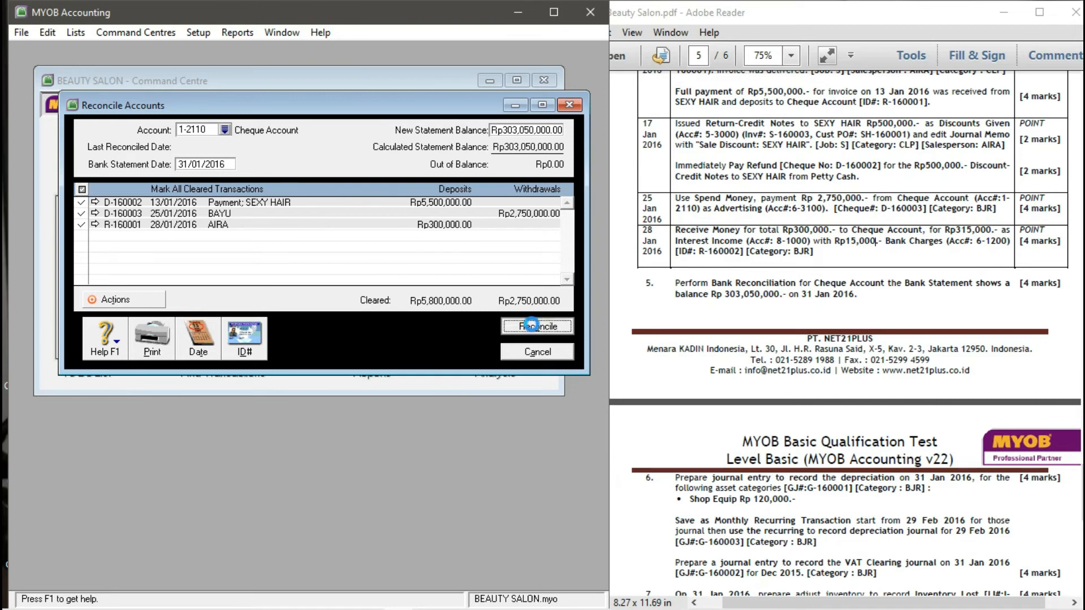
click(405, 407)
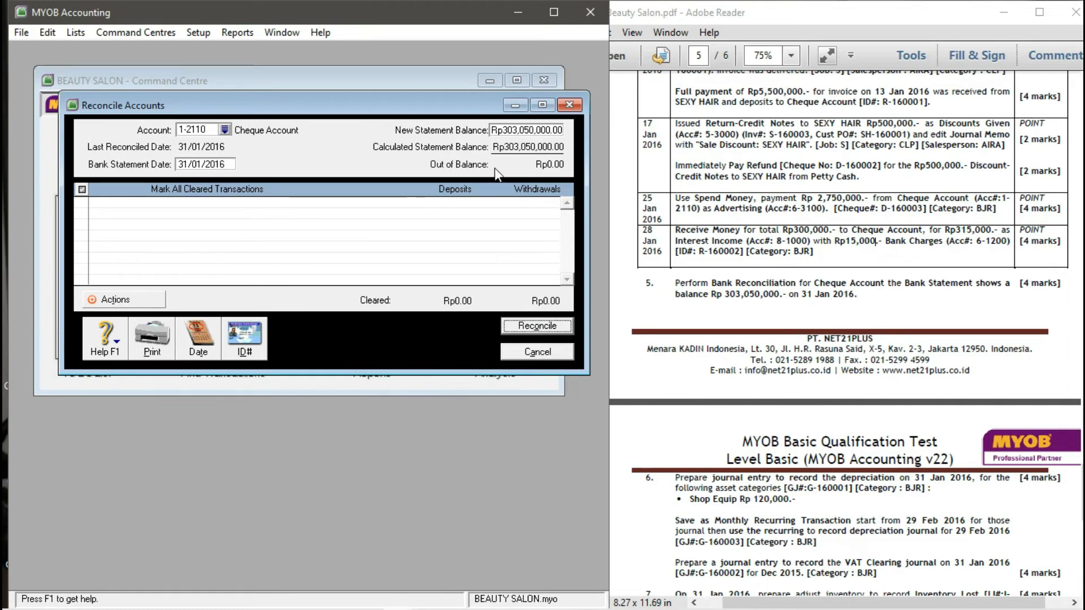
click(516, 352)
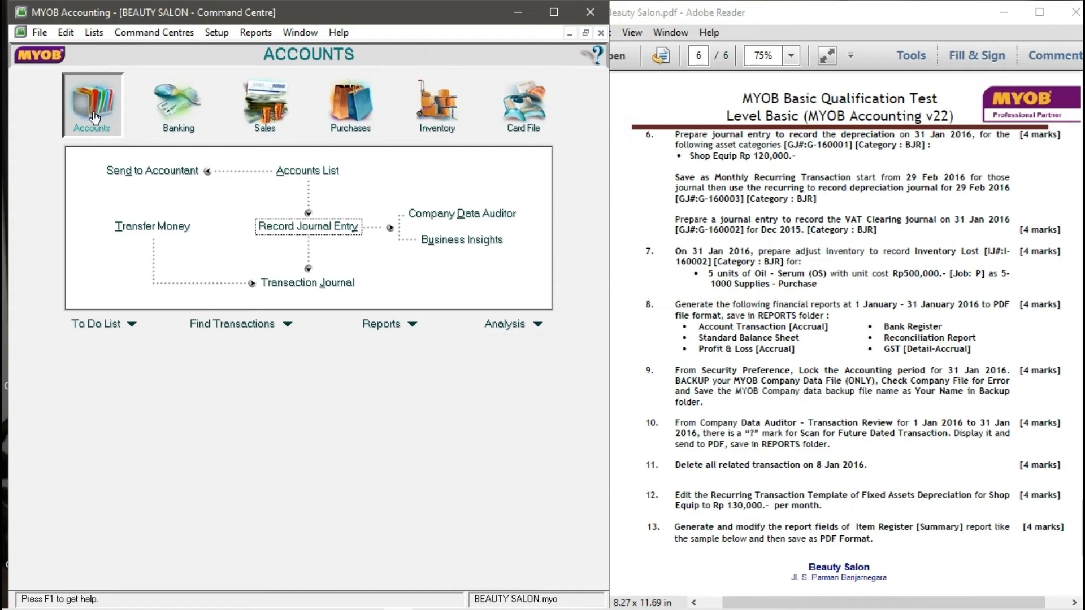
- Start general journal G-160001 with memo DEPRECIATION (JANUARY)
click(327, 229)
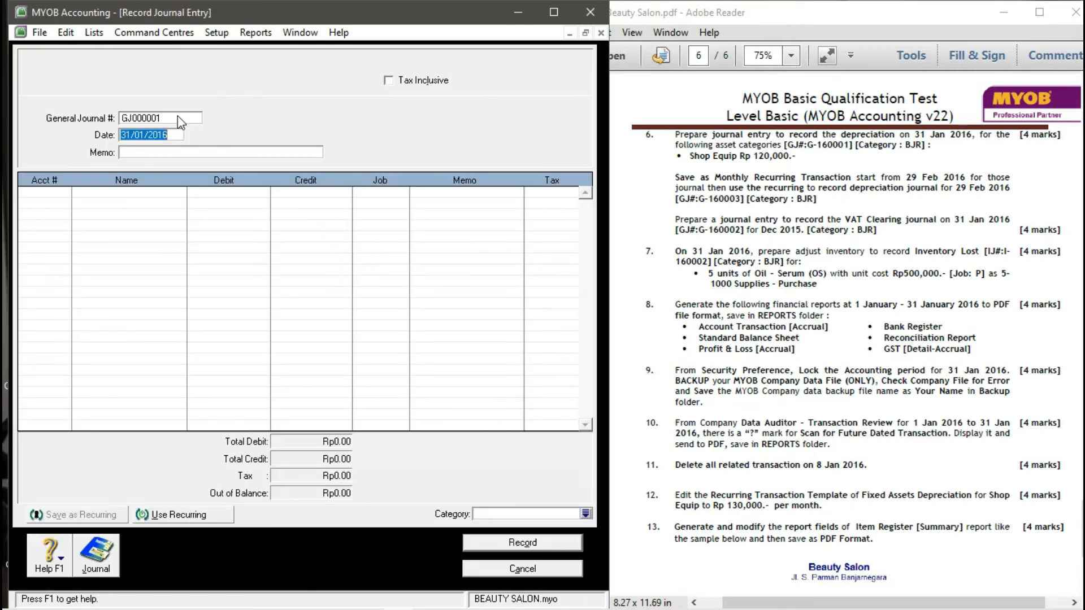
click(178, 117)
text(G)
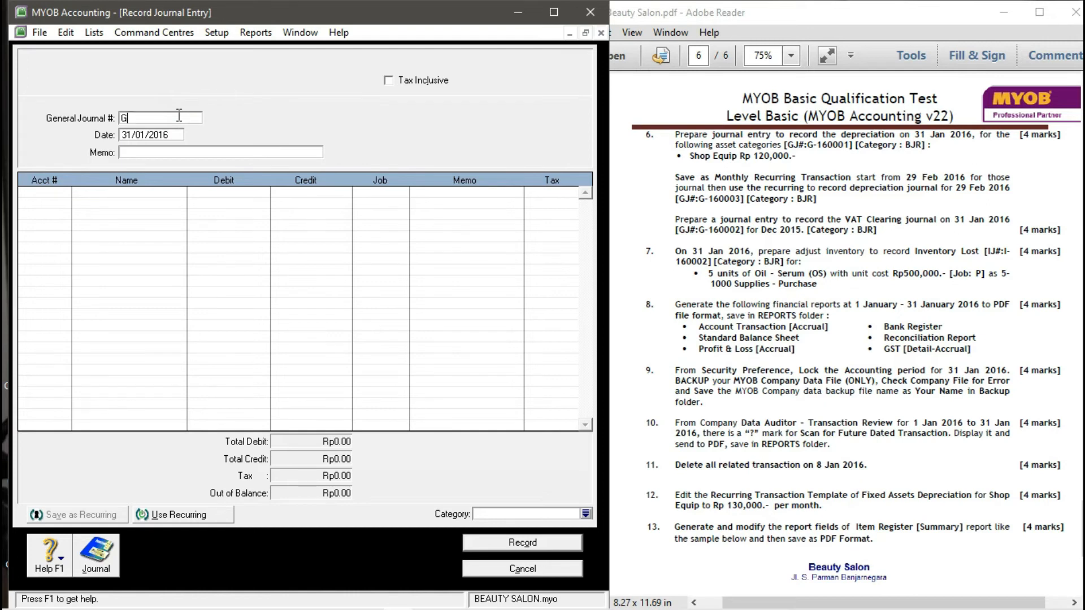
text(-160001)
key(Tab)
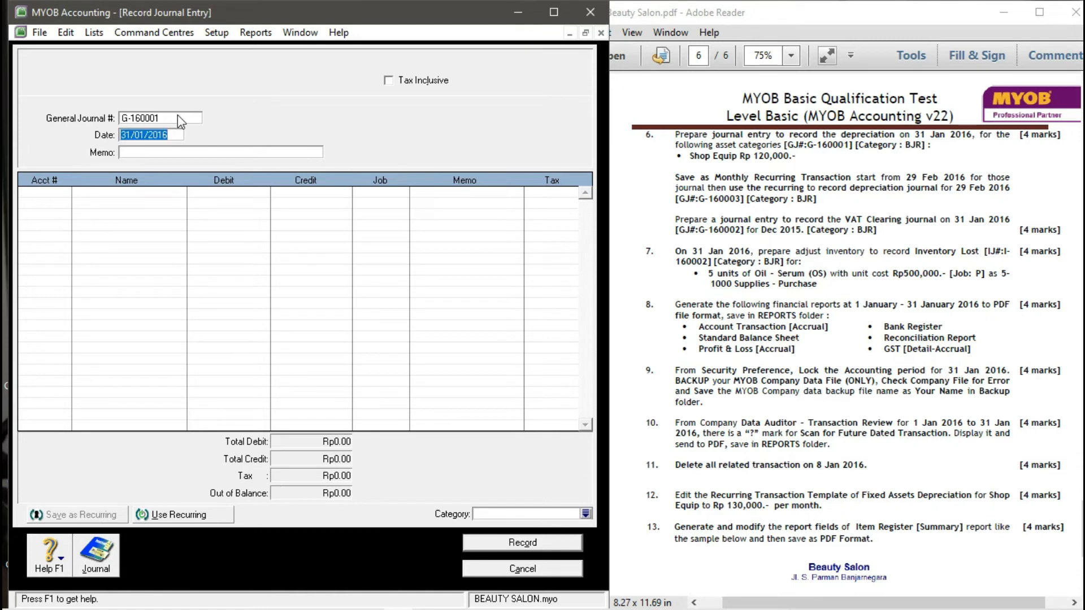
key(Tab)
text(DEPR)
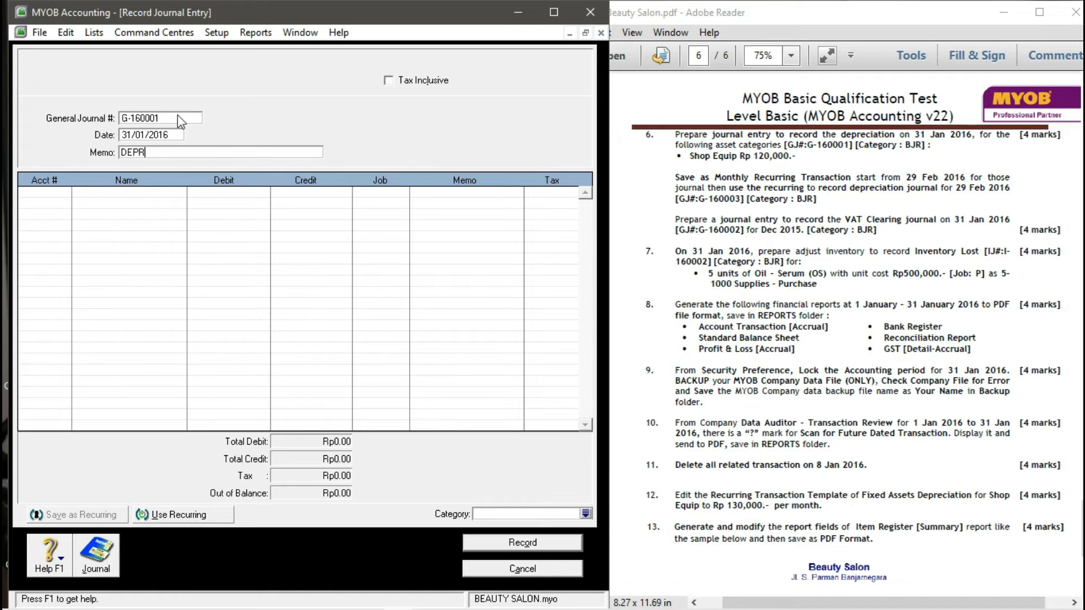
text(ECIATION (JANUARY))
key(Tab)
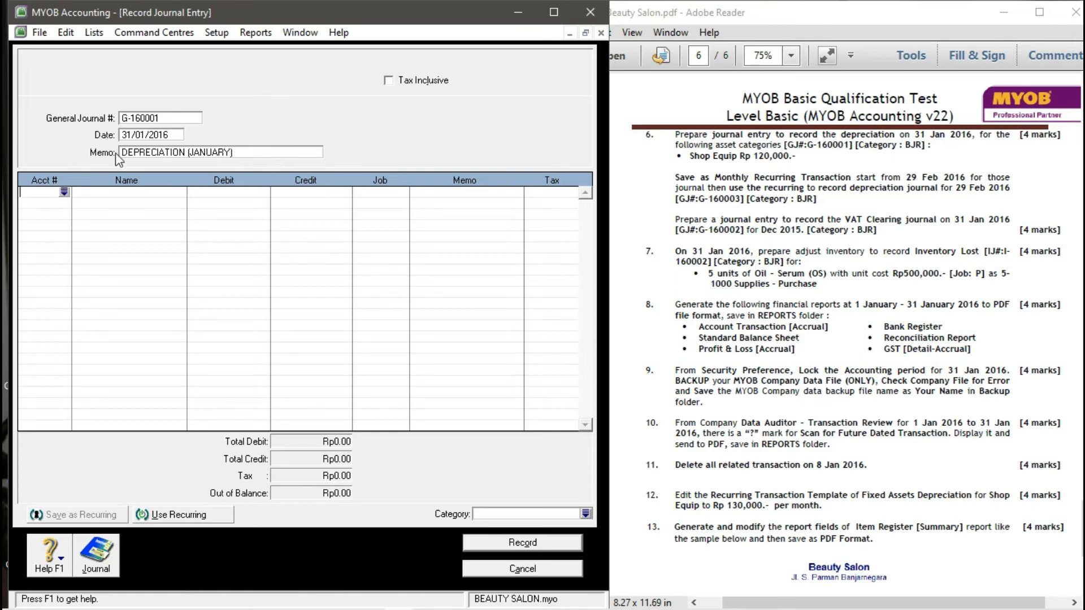
- Debit 1-1110 Shop Equip at Cost and credit 1-1120 Shop Equip Accum Dep'n Rp120,000
click(64, 192)
text(1-1110)
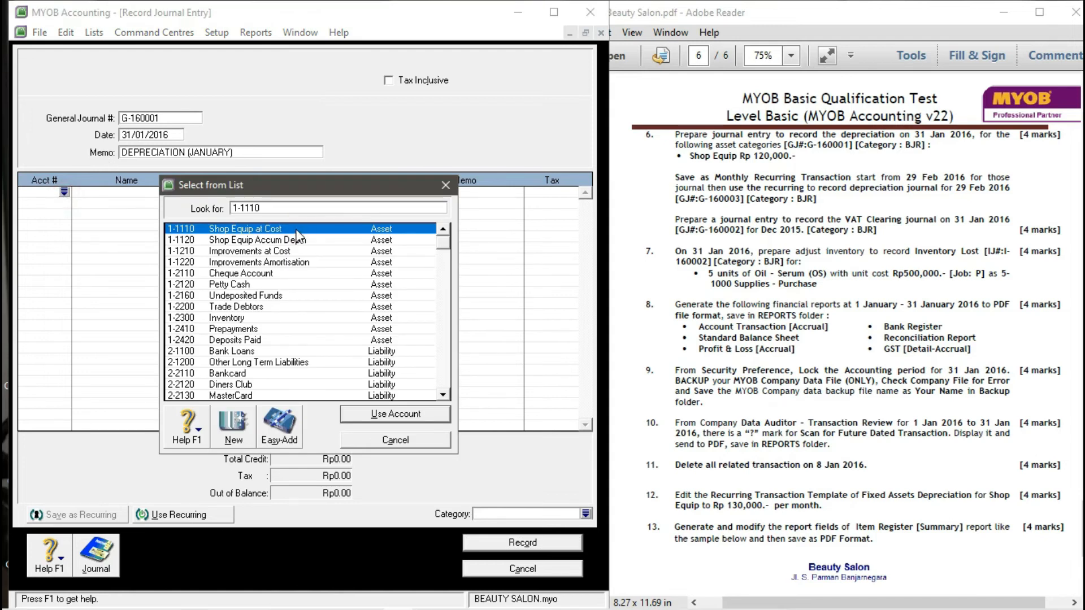
click(382, 416)
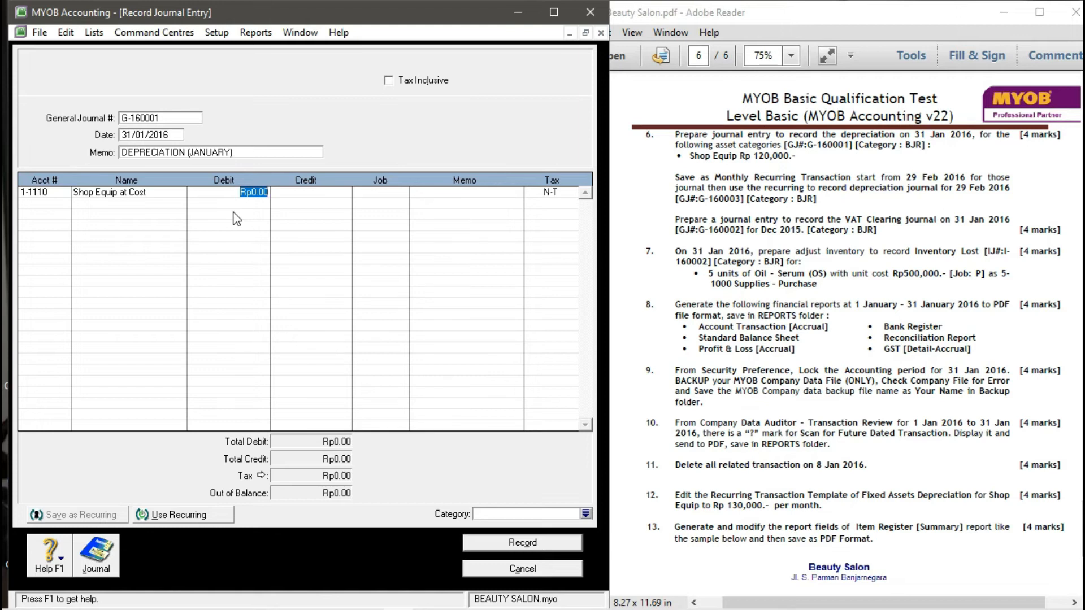
text(120,000)
key(Tab)
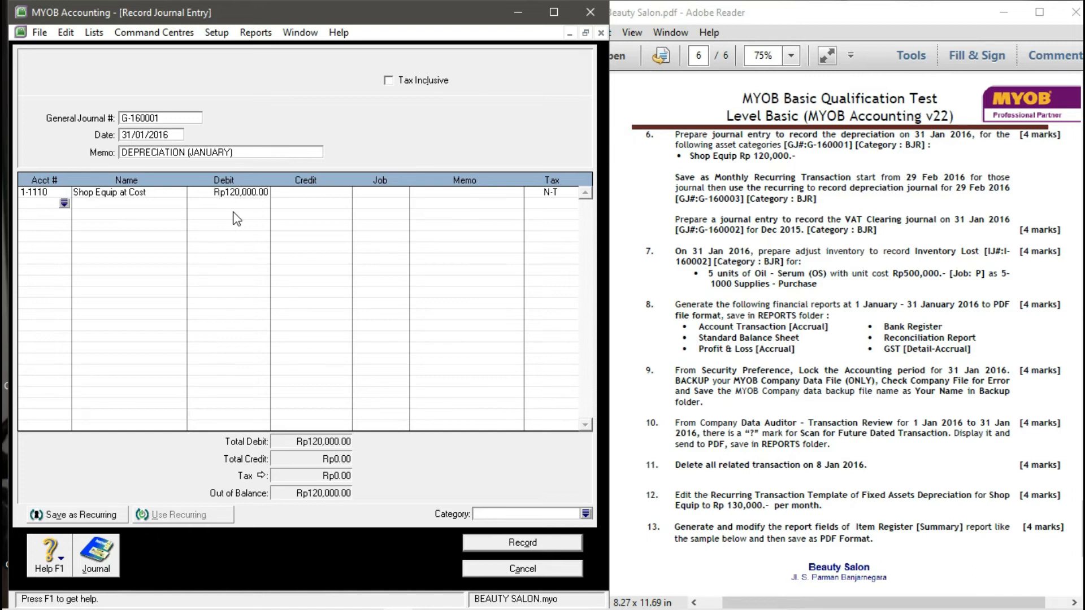
click(63, 204)
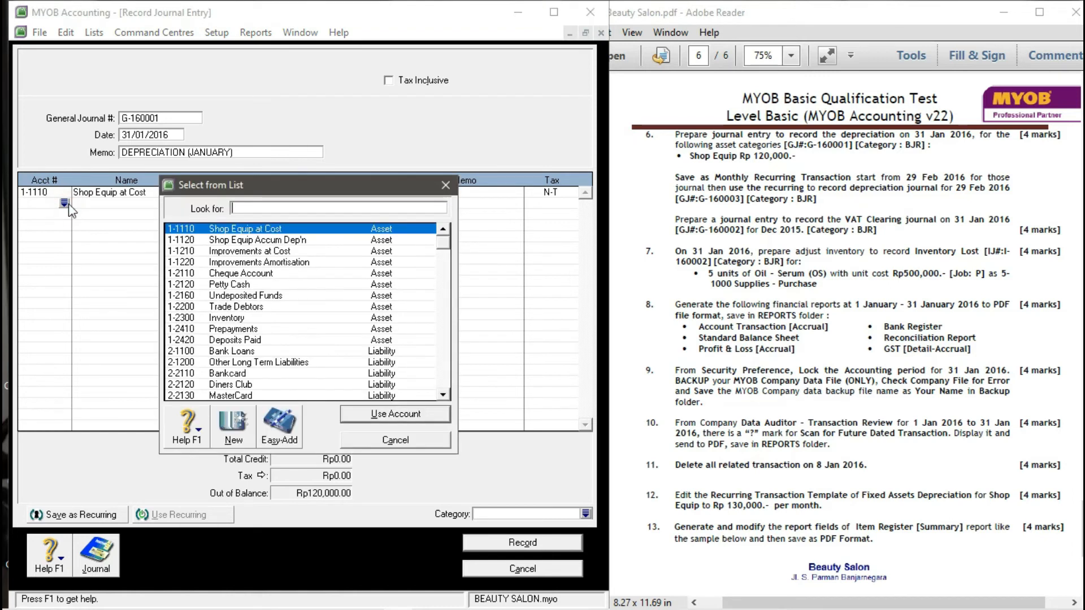
click(249, 242)
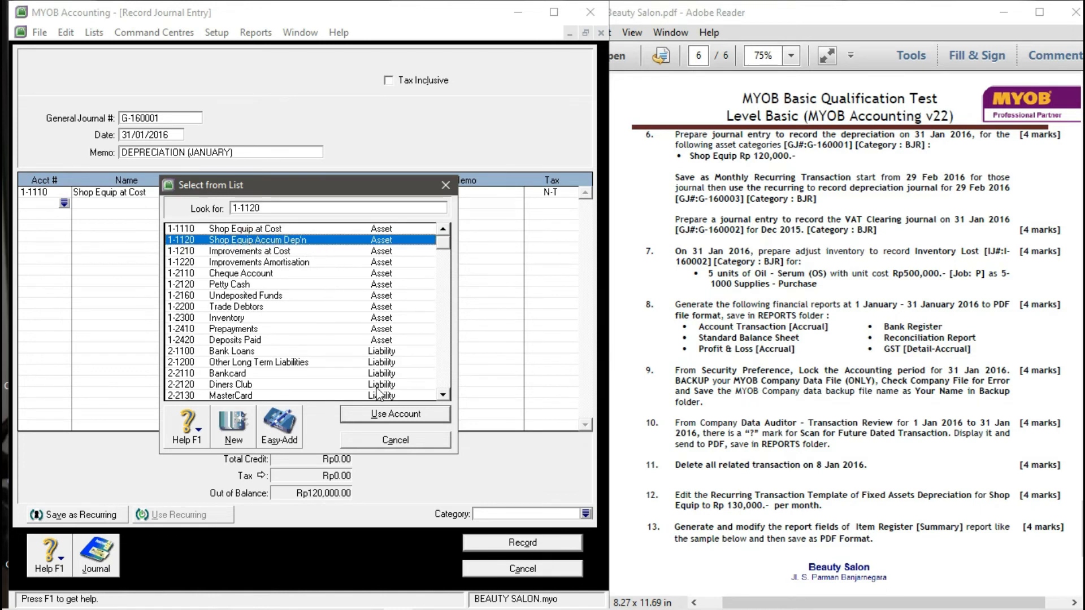
click(389, 414)
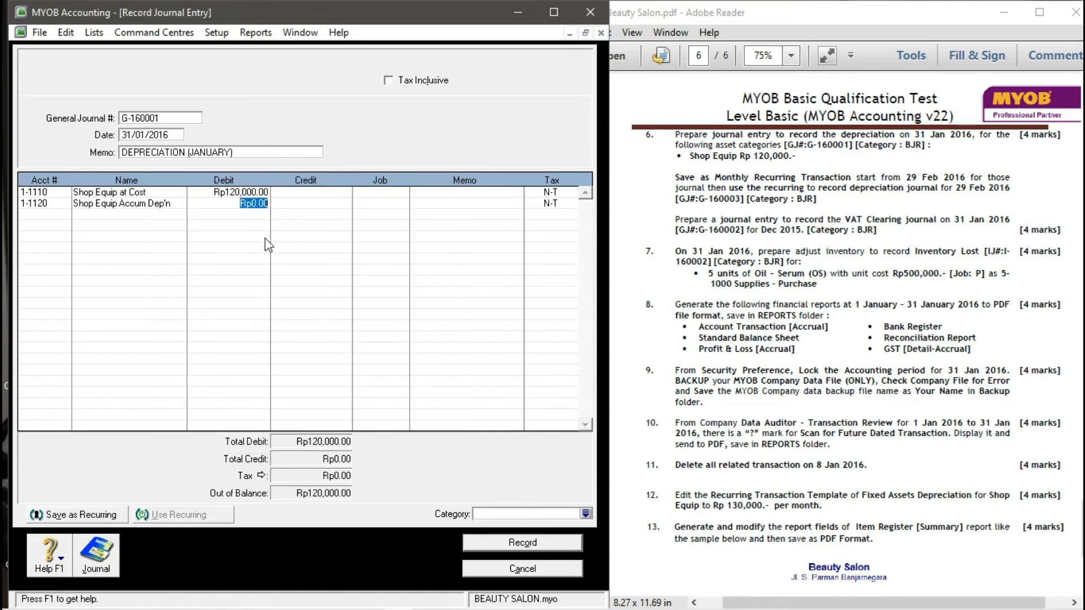
click(313, 204)
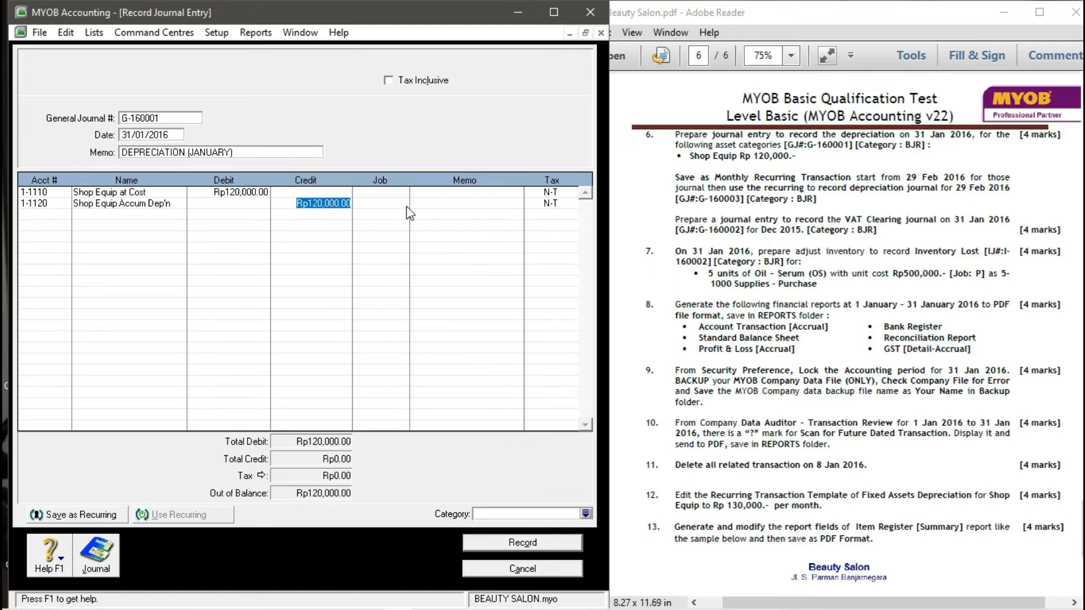
key(Tab)
key(Tab)
key(Tab)
key(Tab)
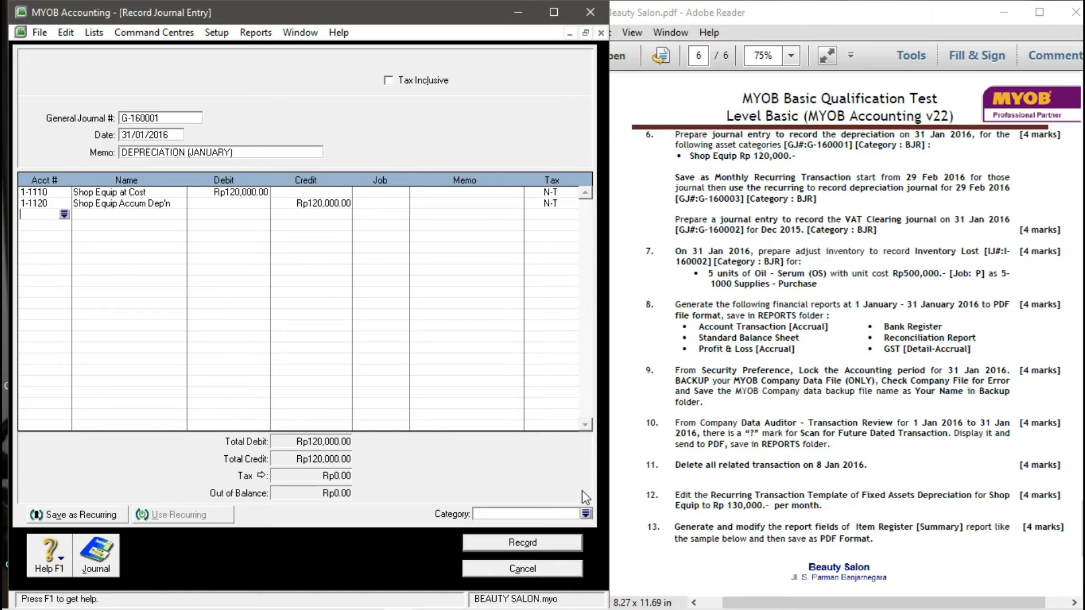
- Assign category BJR and save the journal as a recurring transaction
click(585, 514)
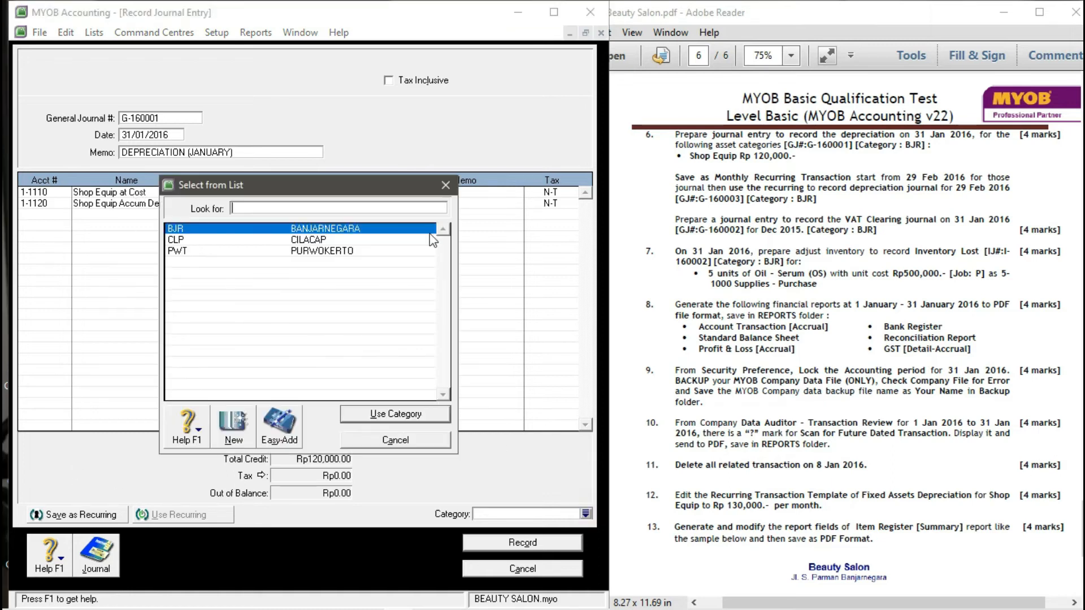
click(243, 252)
click(234, 229)
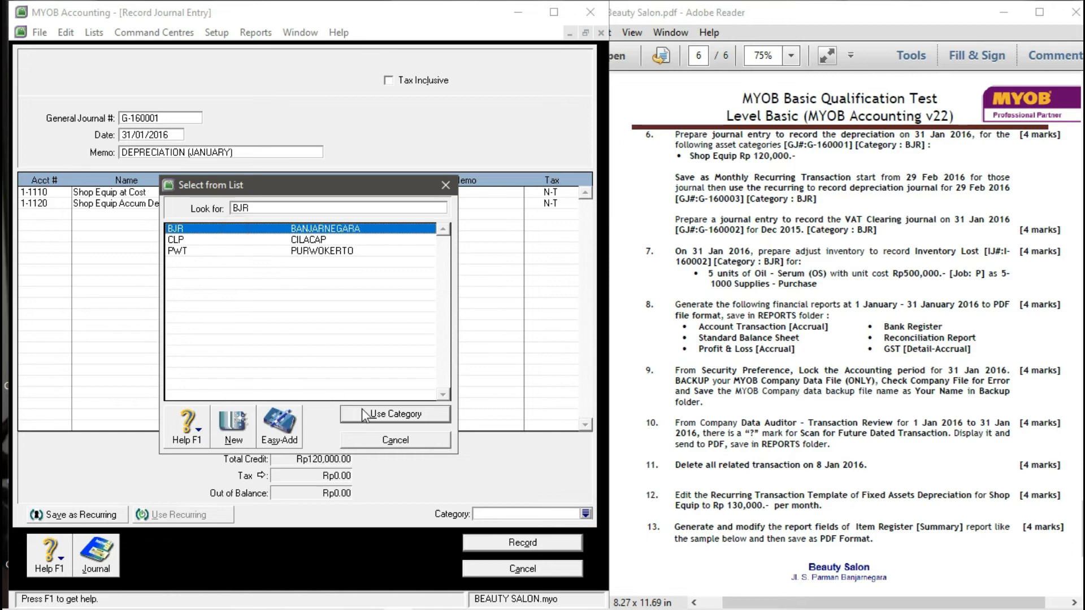
click(396, 414)
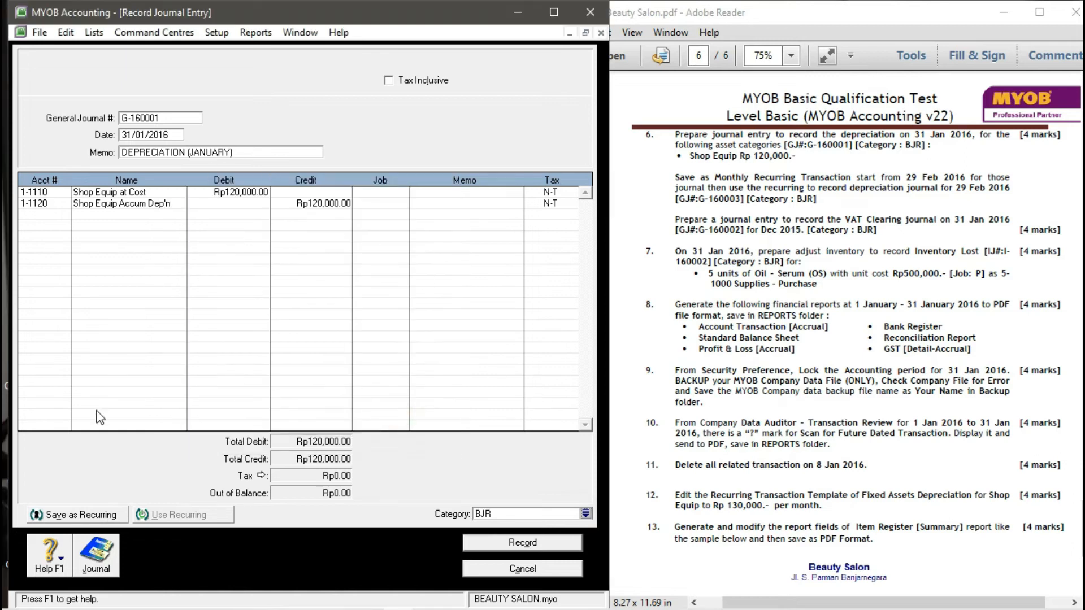
click(99, 519)
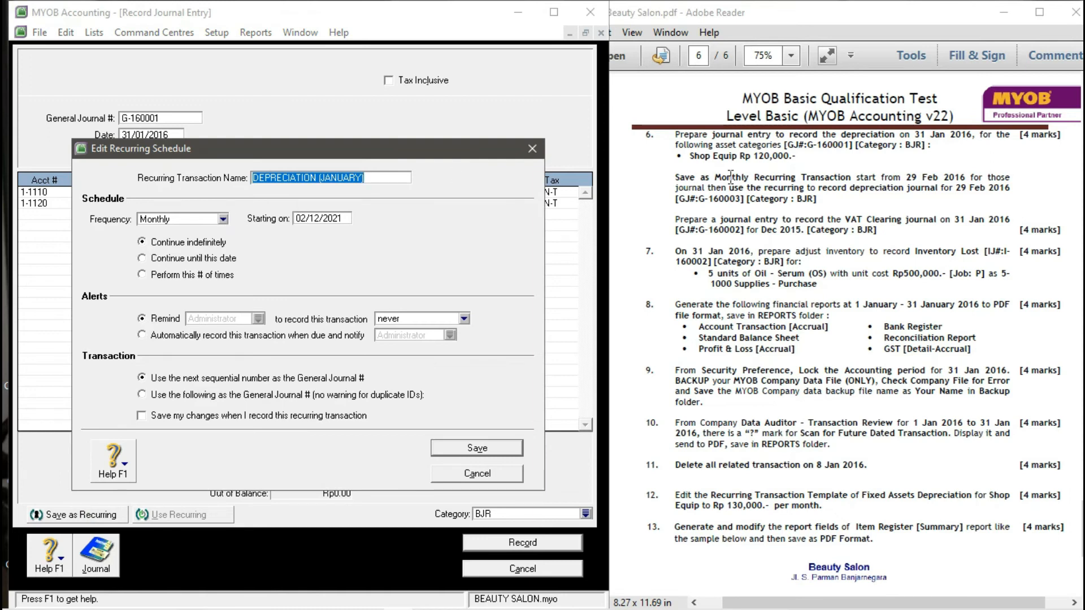
- Set the recurring schedule to Monthly starting 29/02/2016 and save it
click(224, 219)
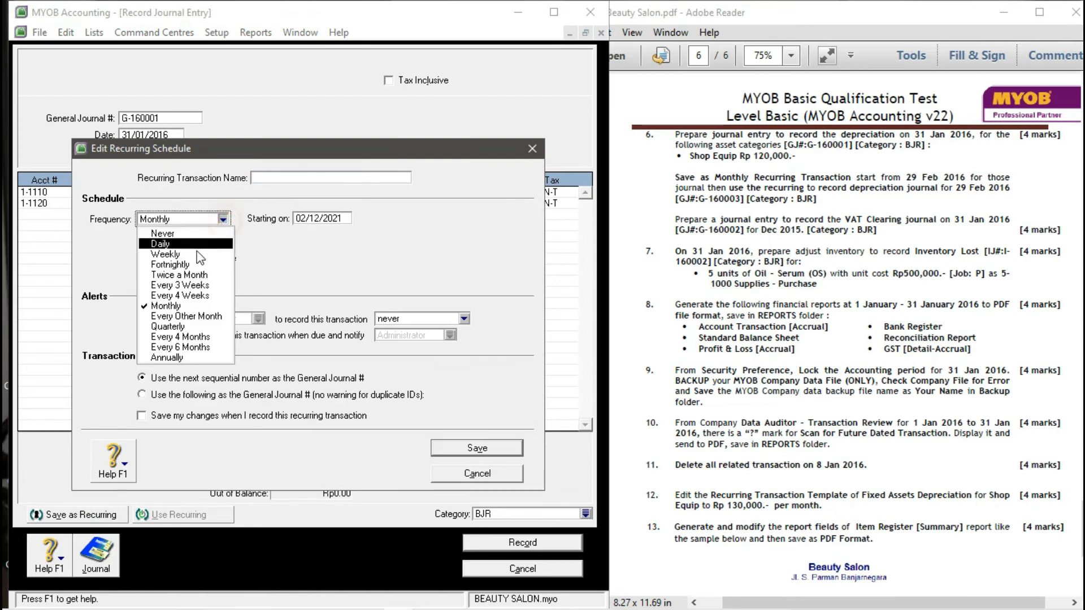
click(165, 306)
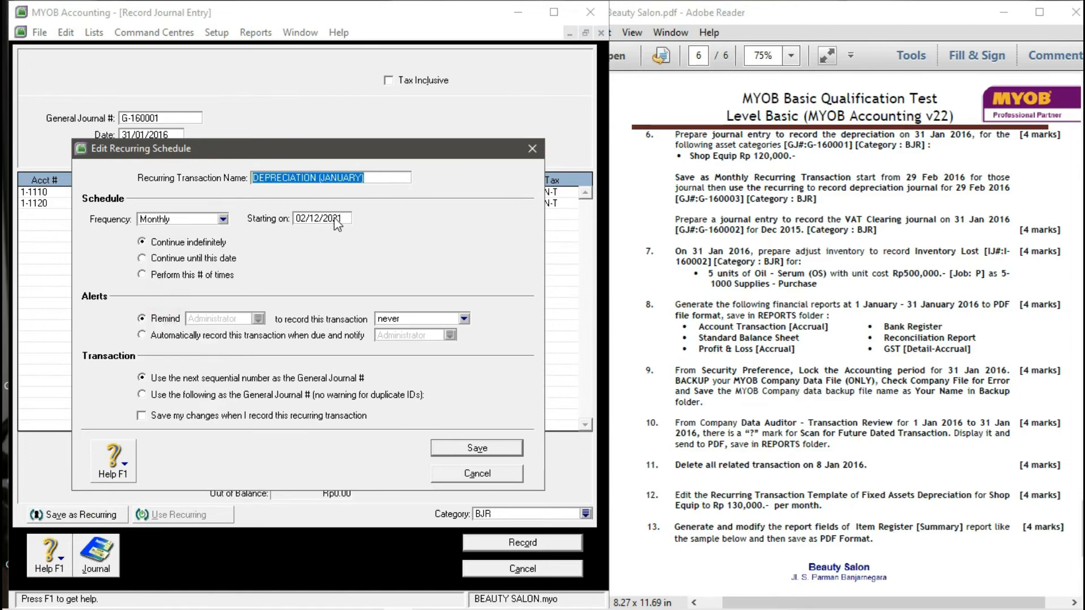
click(334, 218)
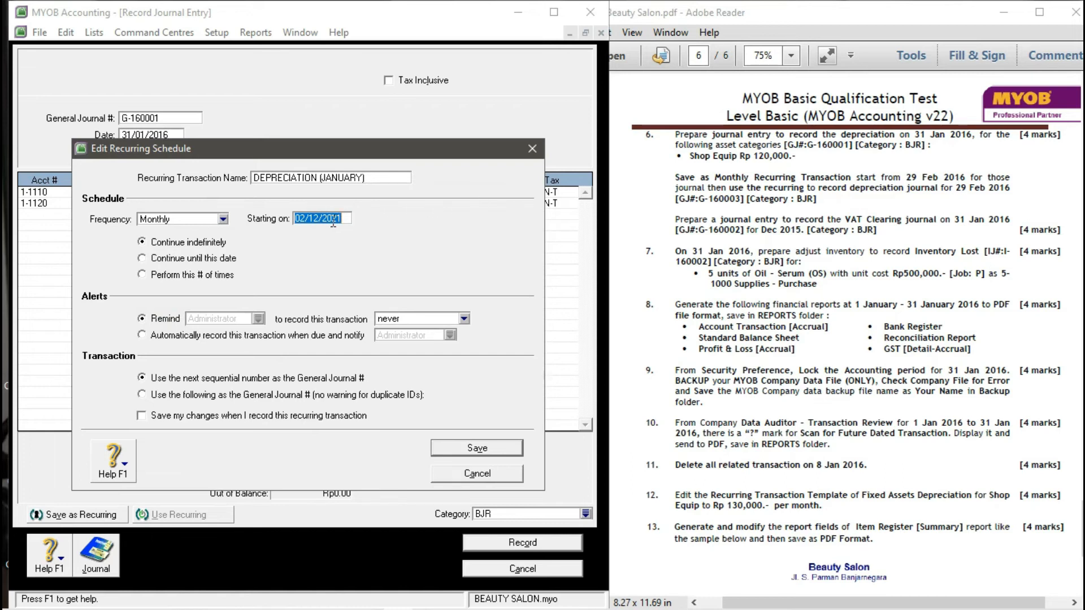
text(29/02/2016)
click(462, 449)
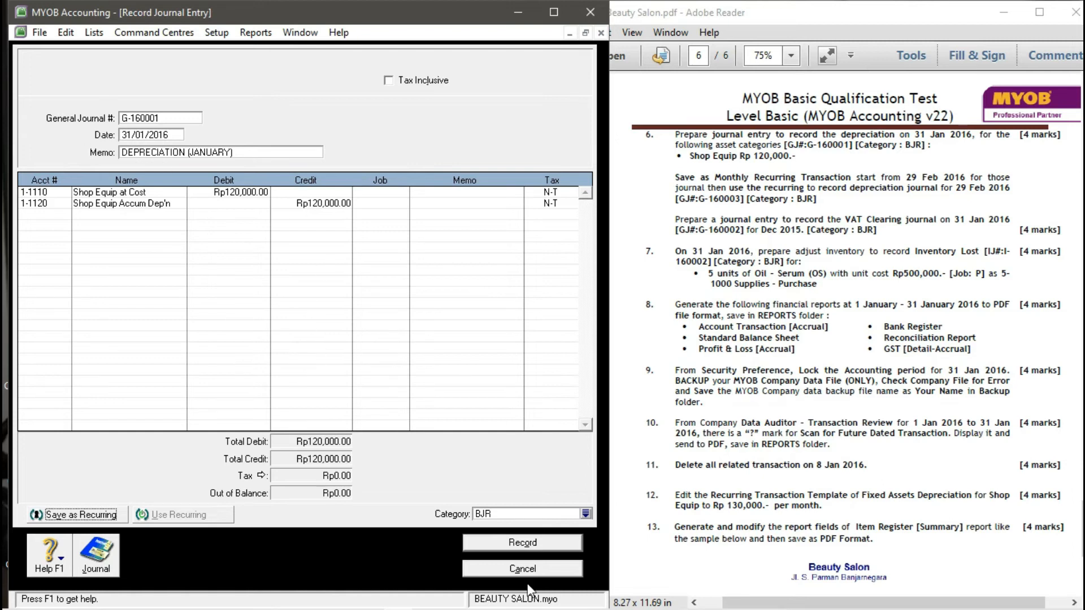
- Record journal G-160001 without job numbers and close the journal entry window
click(521, 545)
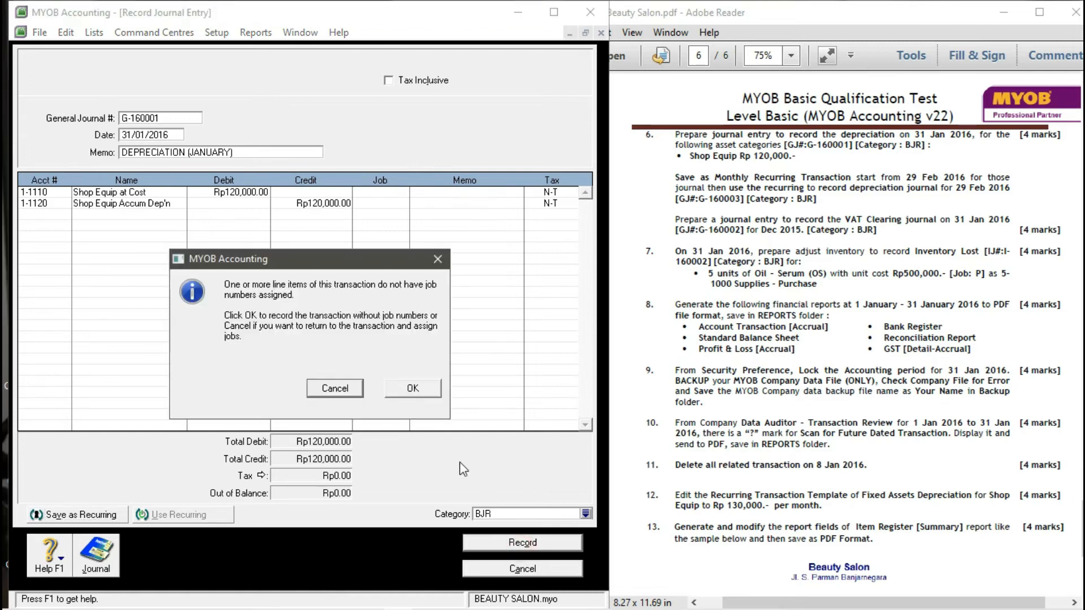
click(413, 390)
click(516, 567)
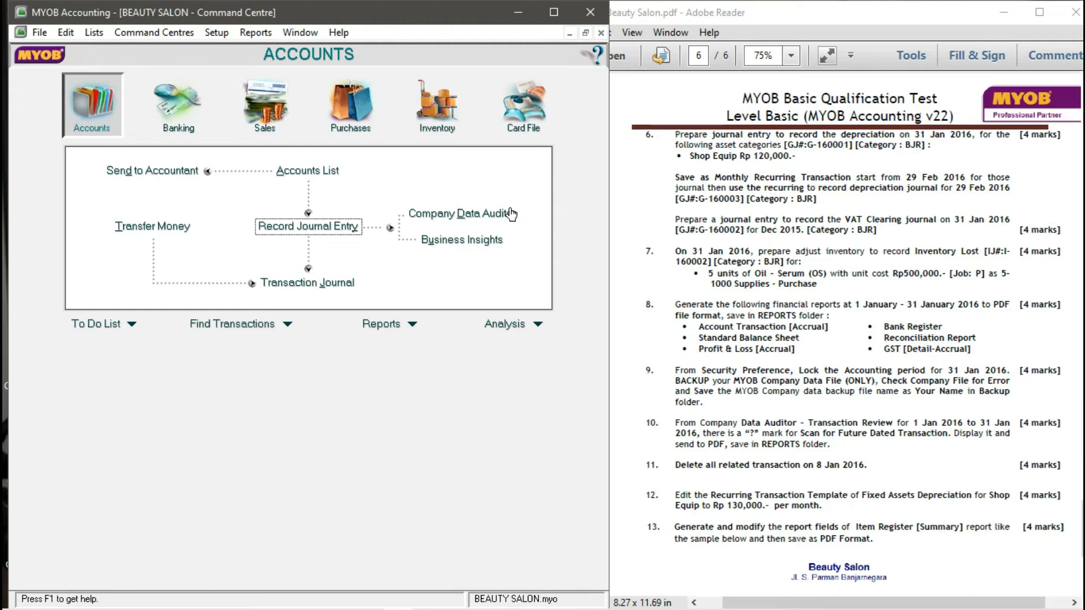
click(102, 36)
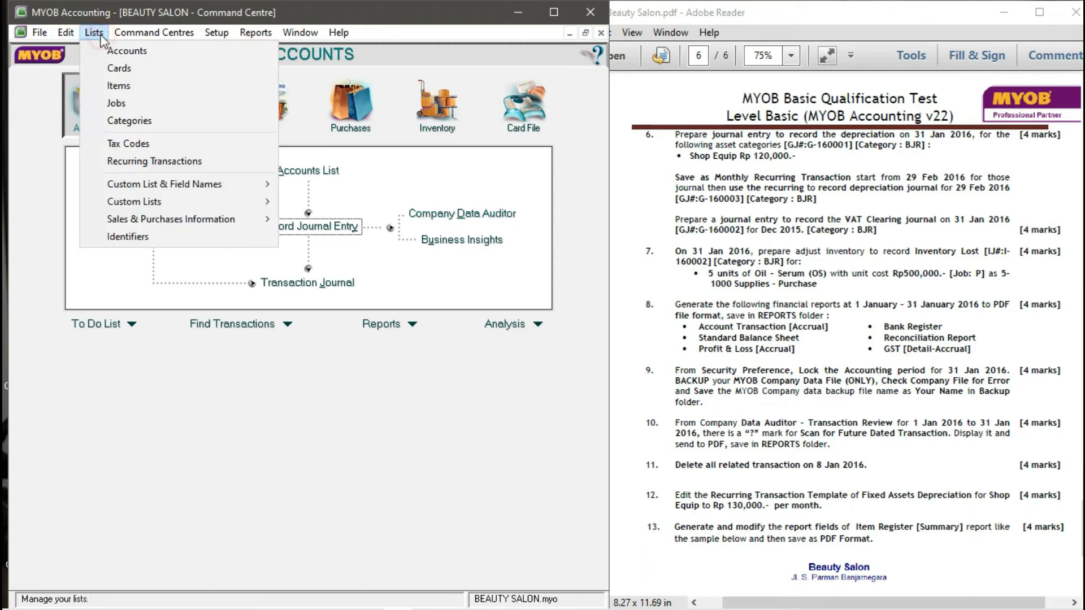
click(130, 162)
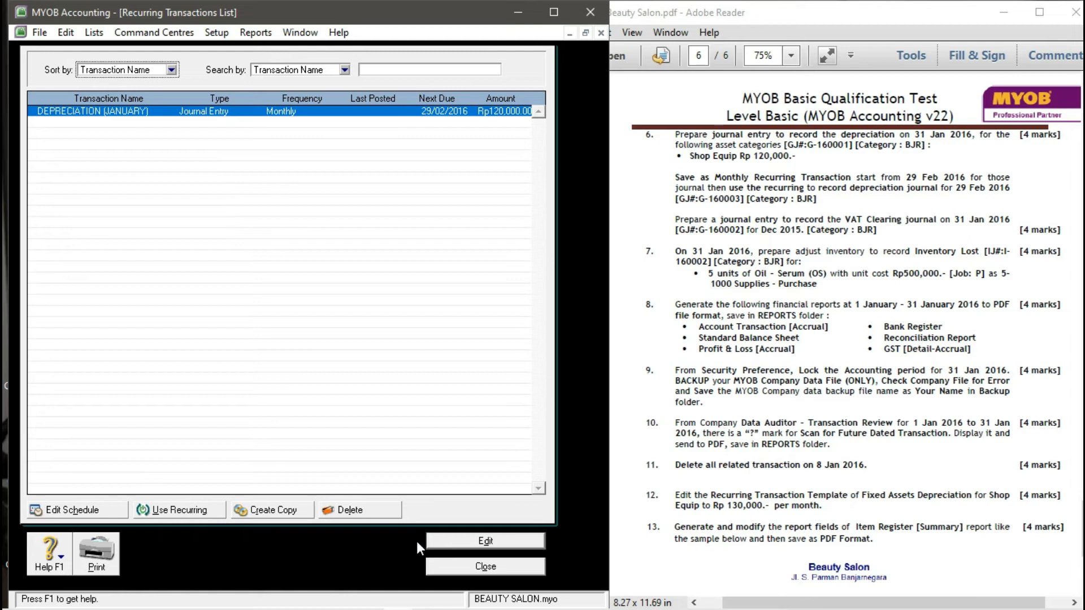
click(446, 566)
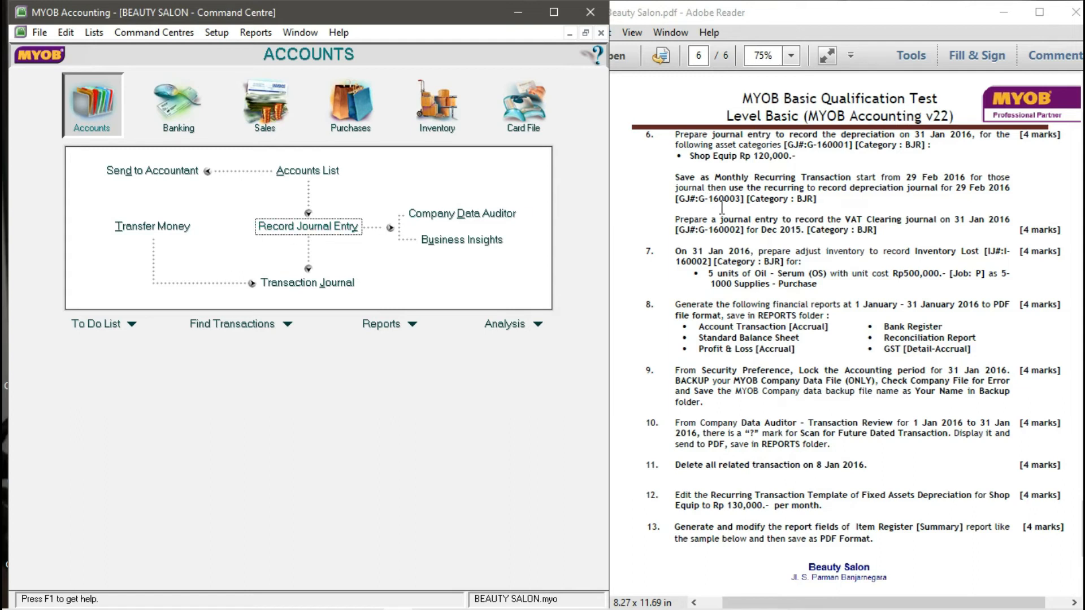
click(96, 33)
click(136, 161)
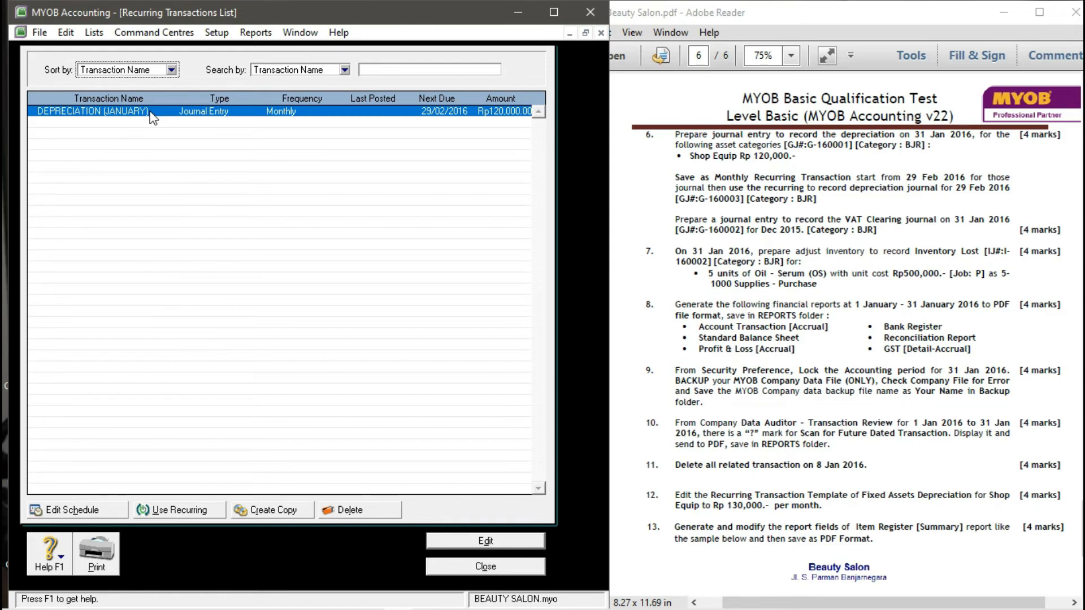
click(151, 112)
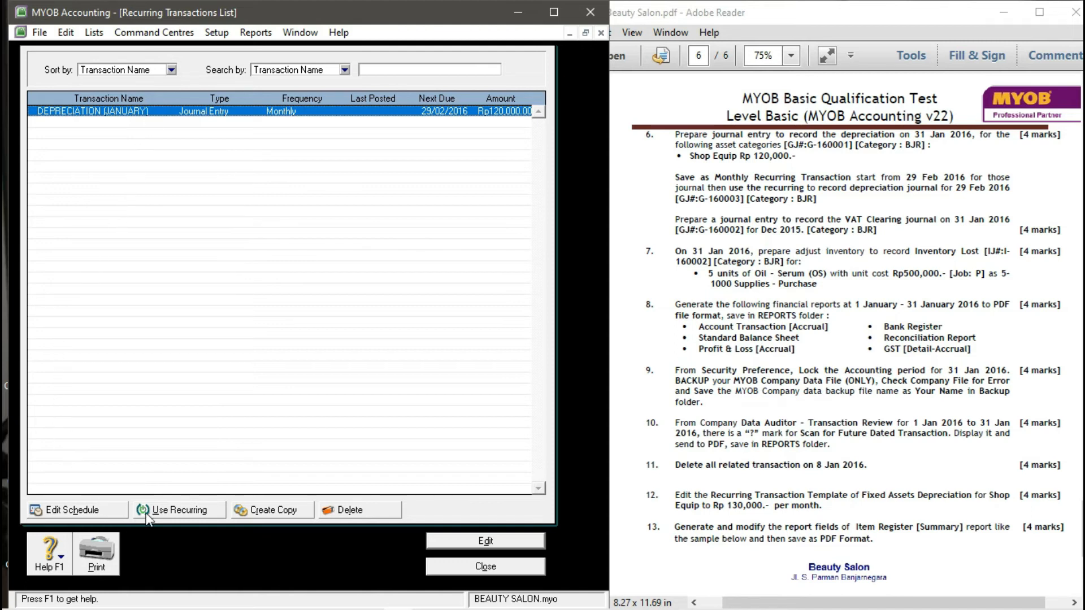
click(167, 515)
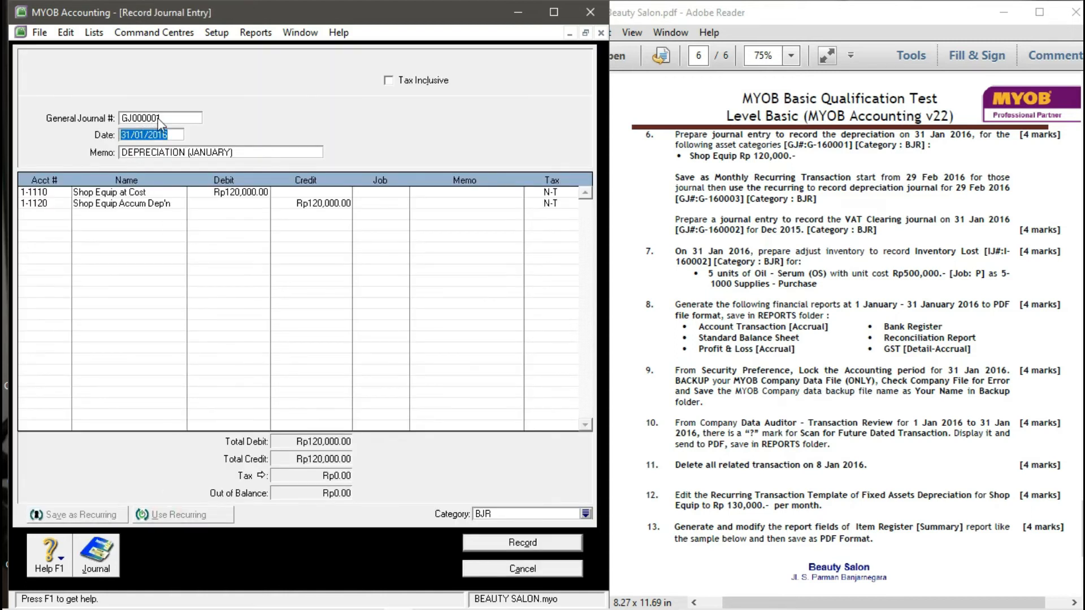
- Number the recurring journal G-160003 and date it 29/02/2016, fixing the mistyped year
click(163, 116)
text(1)
key(BackSpace)
text(G-160003)
key(Tab)
text(29/02/1026)
click(177, 133)
key(BackSpace)
key(BackSpace)
key(BackSpace)
key(BackSpace)
text(2016)
key(Tab)
- Change the memo to DEPRECIATION (FEBRUARY), apply category BJR, and record the journal
click(230, 156)
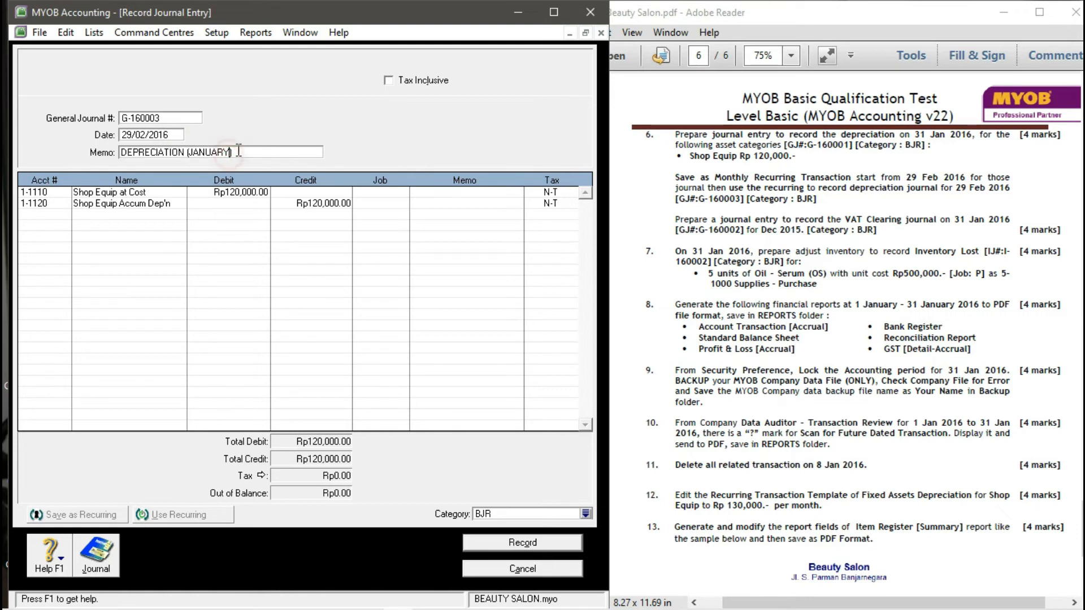
key(BackSpace)
key(BackSpace)
key(BackSpace)
key(BackSpace)
key(BackSpace)
key(BackSpace)
key(BackSpace)
key(BackSpace)
text(FEBRUAR))
key(Left)
text(Y)
click(585, 514)
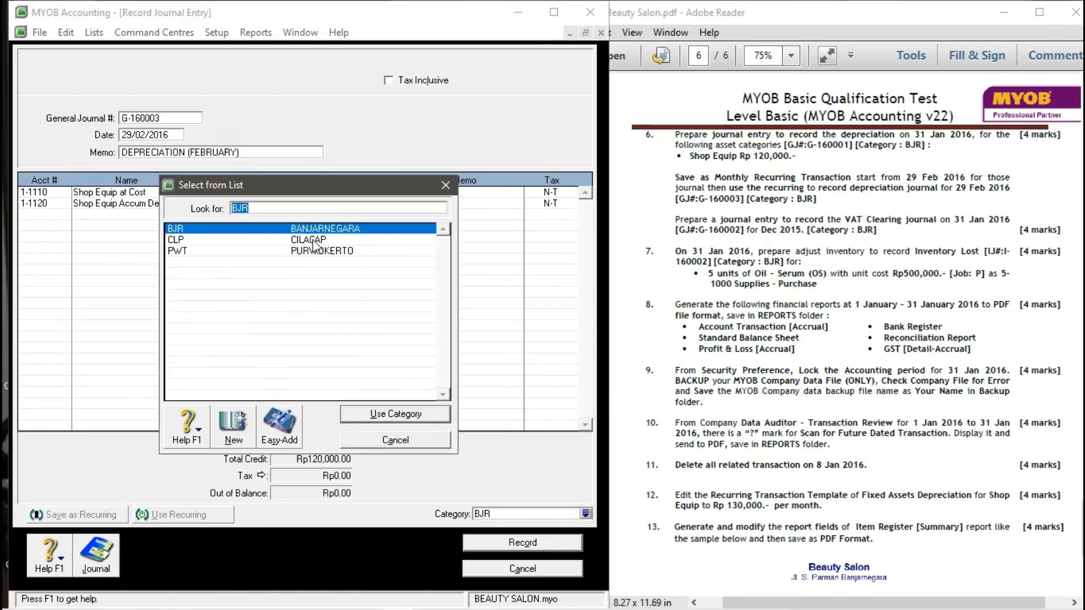
click(395, 417)
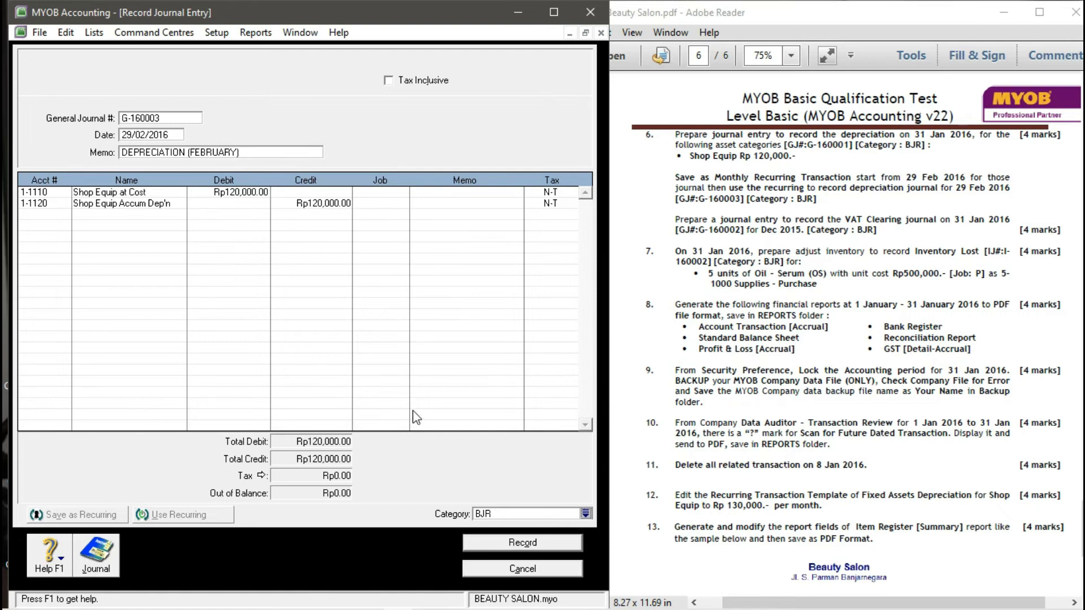
click(490, 543)
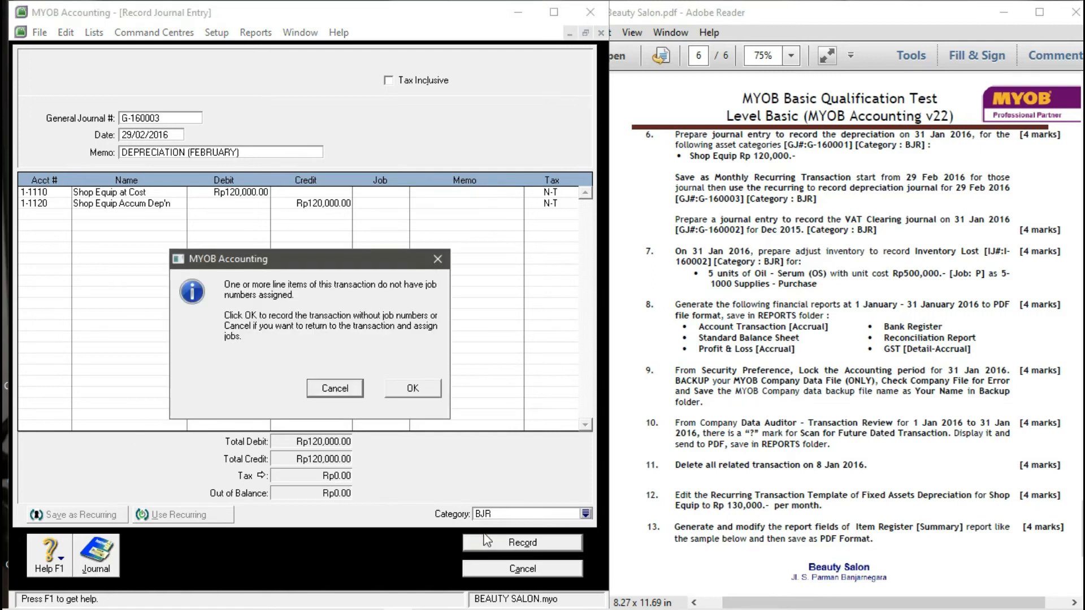
click(406, 384)
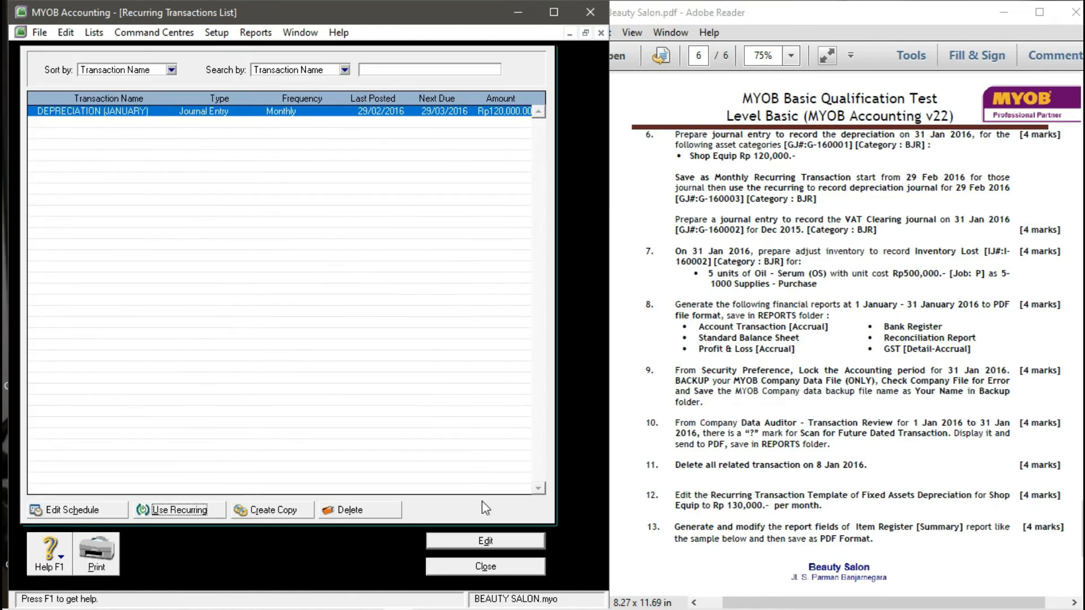
- Close the recurring list and start general journal G-160002 dated 31/01/2016
click(484, 565)
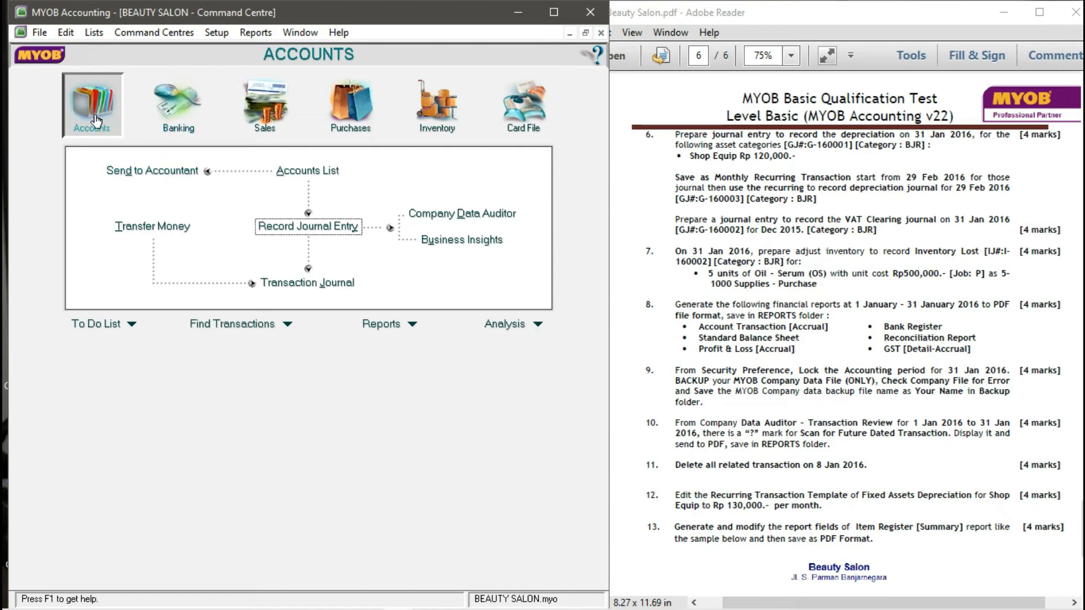
click(326, 228)
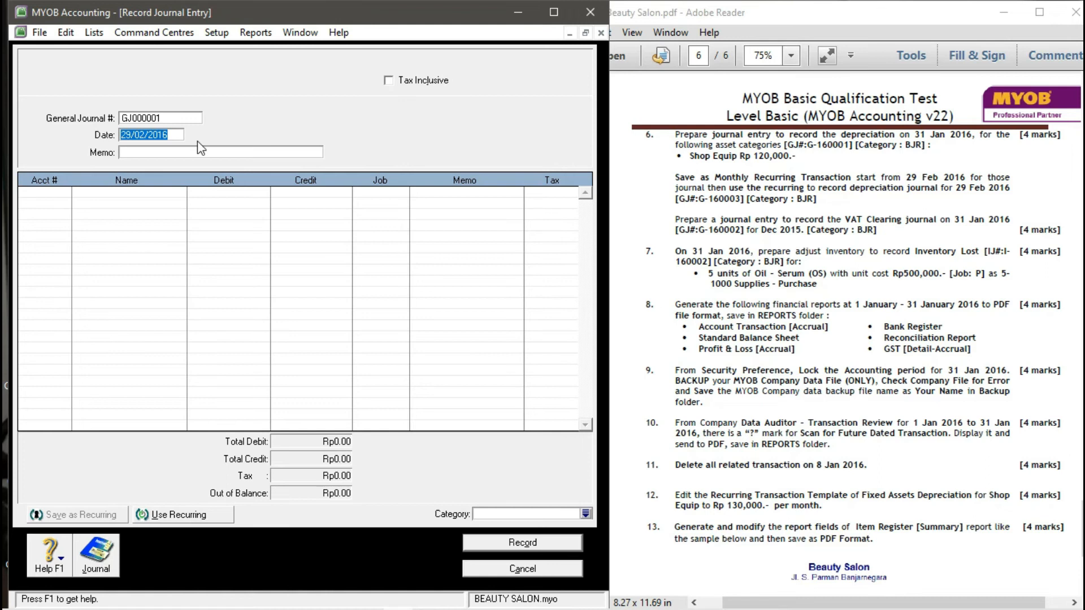
click(161, 118)
text(G-1600)
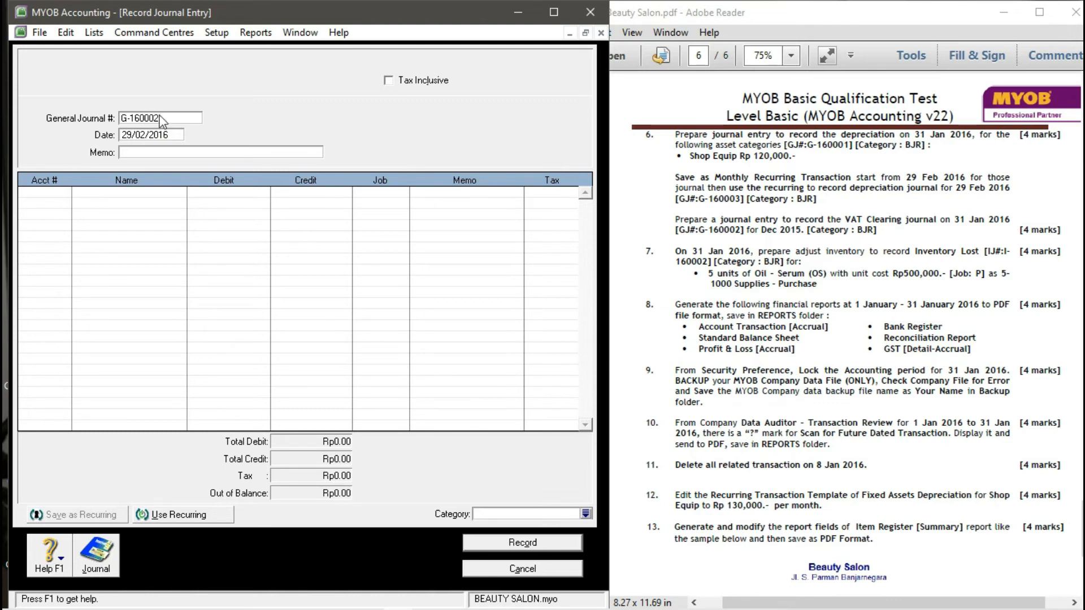
text(02)
key(Tab)
text(31.)
key(Tab)
key(BackSpace)
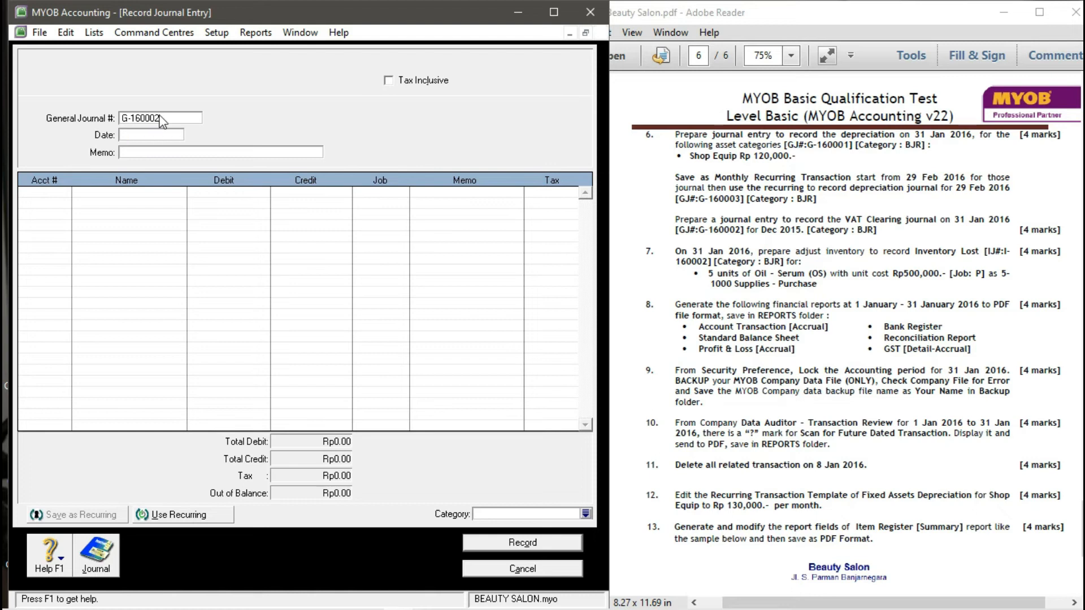
text(01)
text(/)
key(BackSpace)
key(BackSpace)
key(BackSpace)
text(31/01/2016)
- Enter memo VAT CLEARING and consult the PDF's opening balance sheet for the lines
key(Tab)
text(VAT CE)
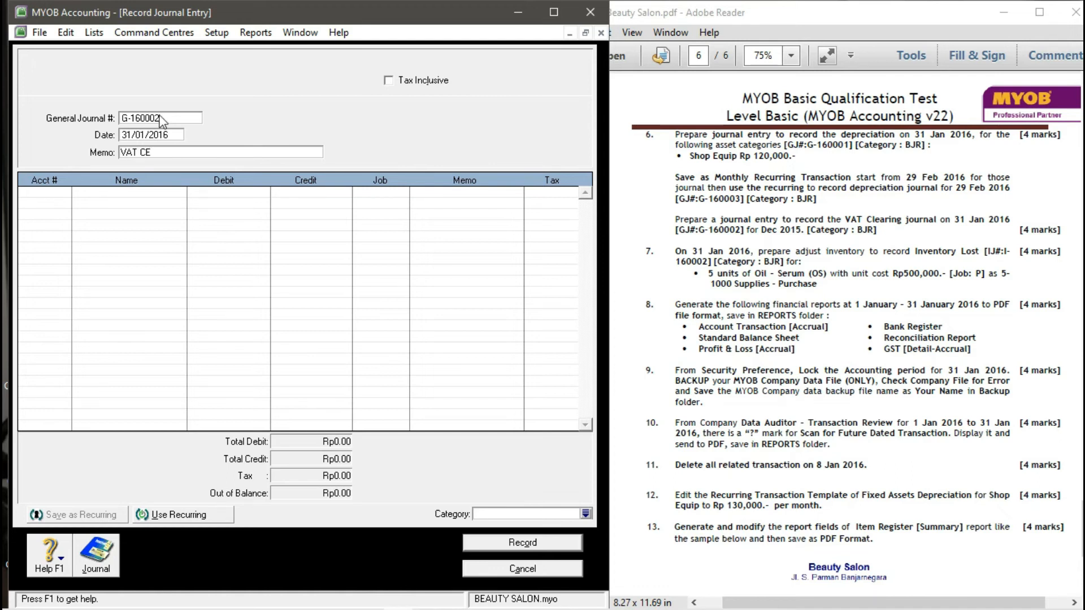
text(LA)
text(ERIN)
text(G)
click(57, 195)
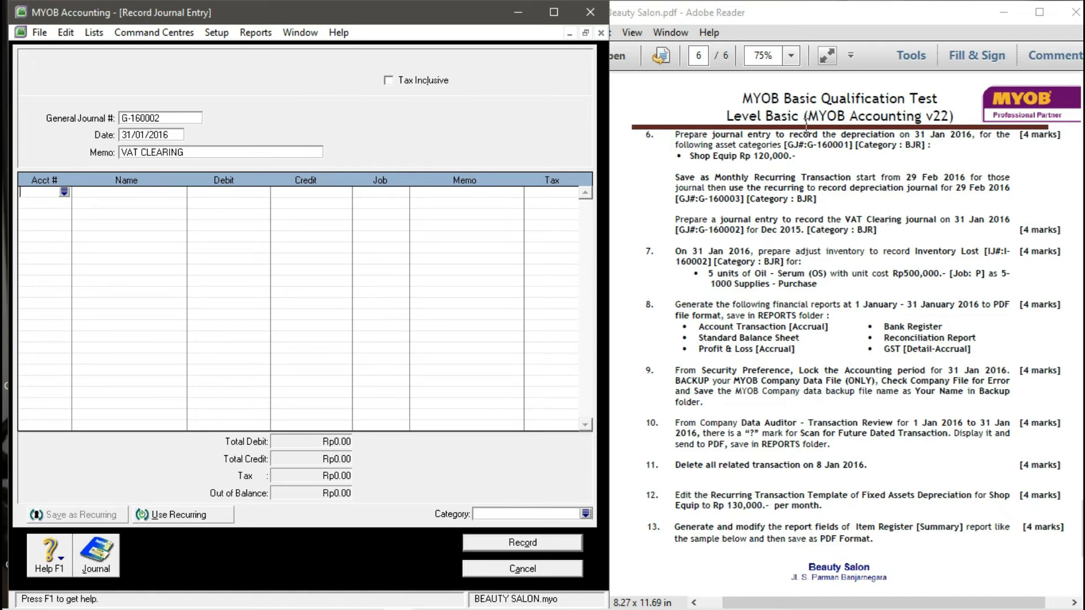
scroll(841, 305, up, 10)
click(841, 304)
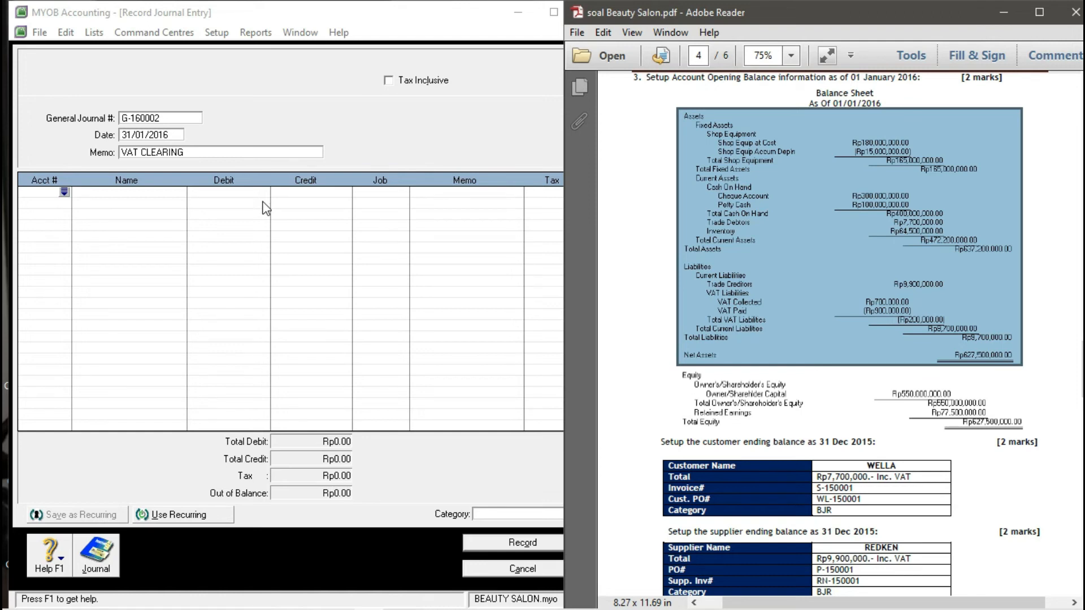
- Add the first journal line: 2-2310 VAT Collected, debit 700,000
click(64, 193)
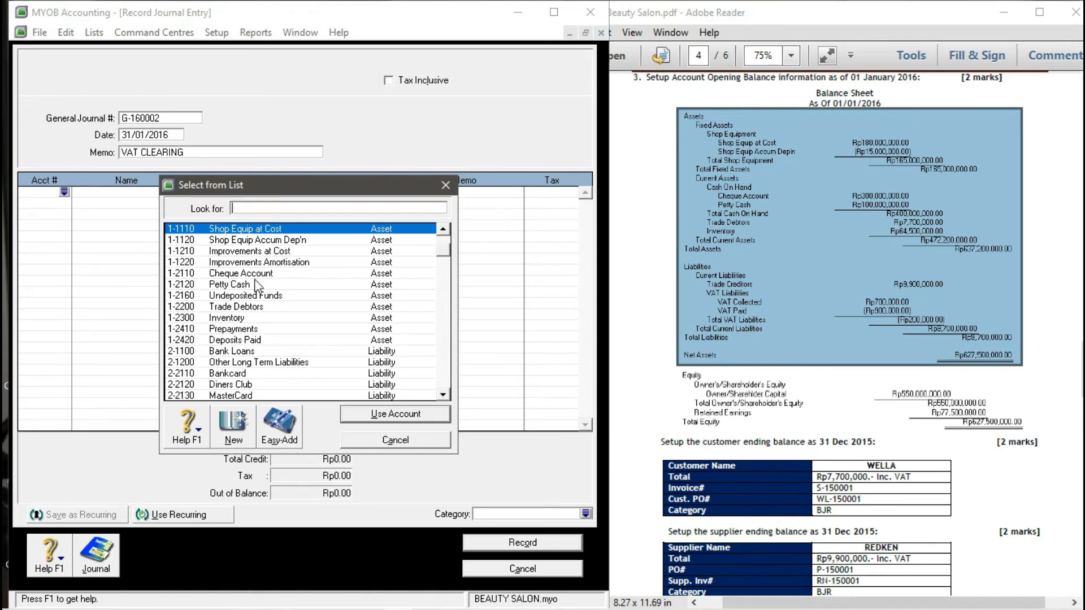
scroll(254, 285, down, 3)
text(2-2310)
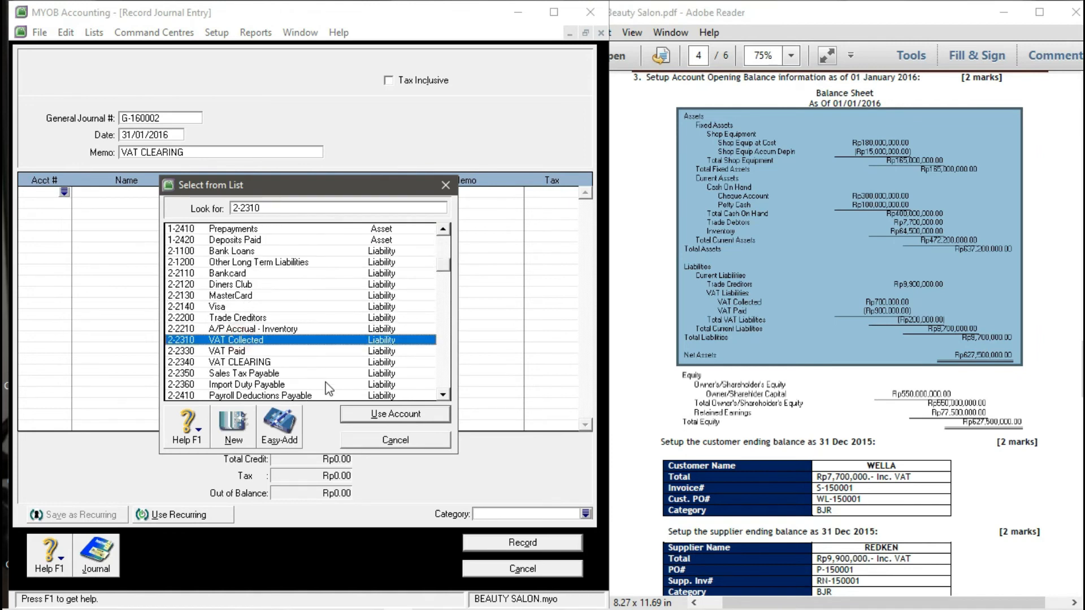
click(369, 416)
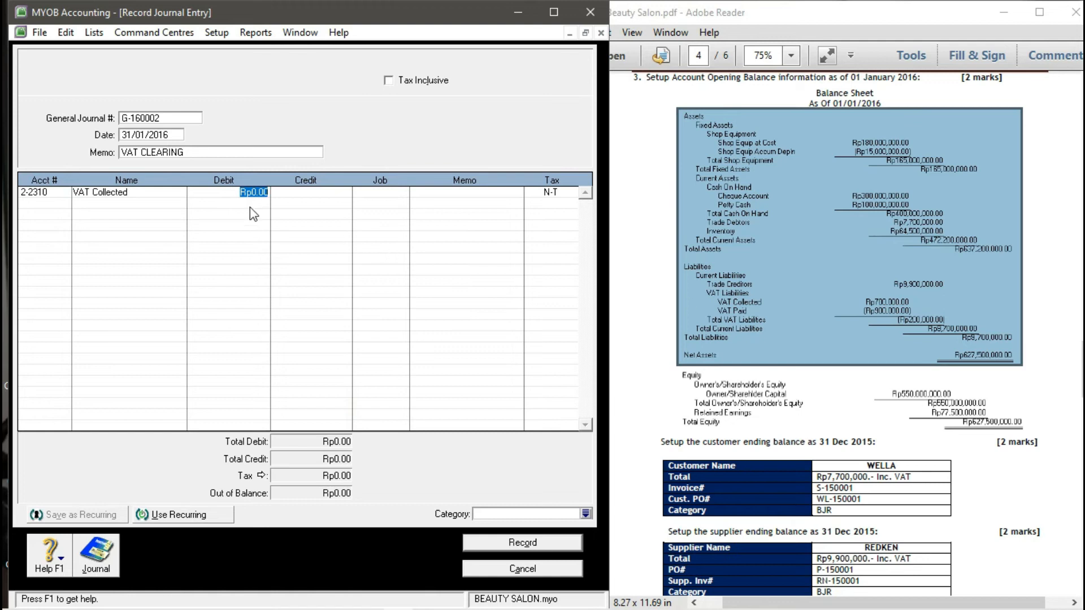
text(700000)
key(Return)
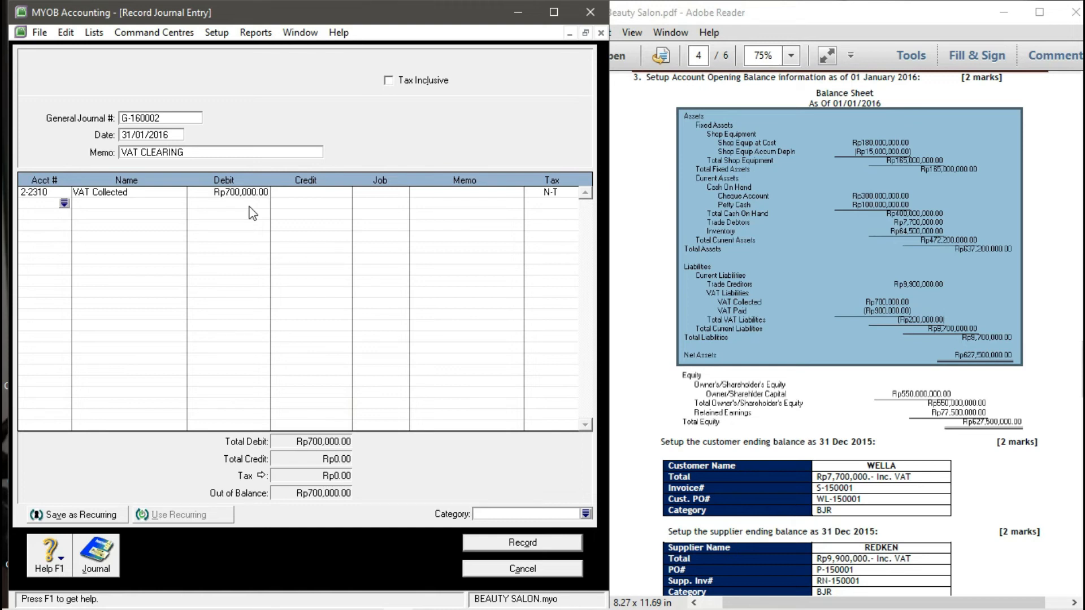
- Add the second line: 2-2340 VAT CLEARING, debit 200,000
click(64, 203)
scroll(244, 344, down, 4)
scroll(242, 342, down, 15)
scroll(243, 342, up, 3)
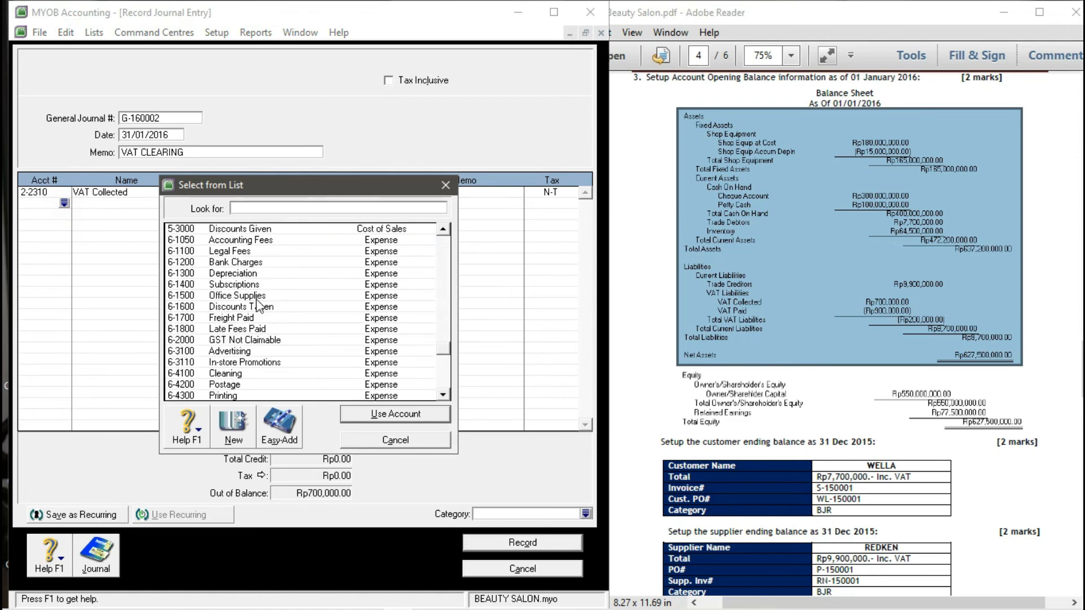
scroll(261, 300, up, 13)
scroll(262, 293, up, 3)
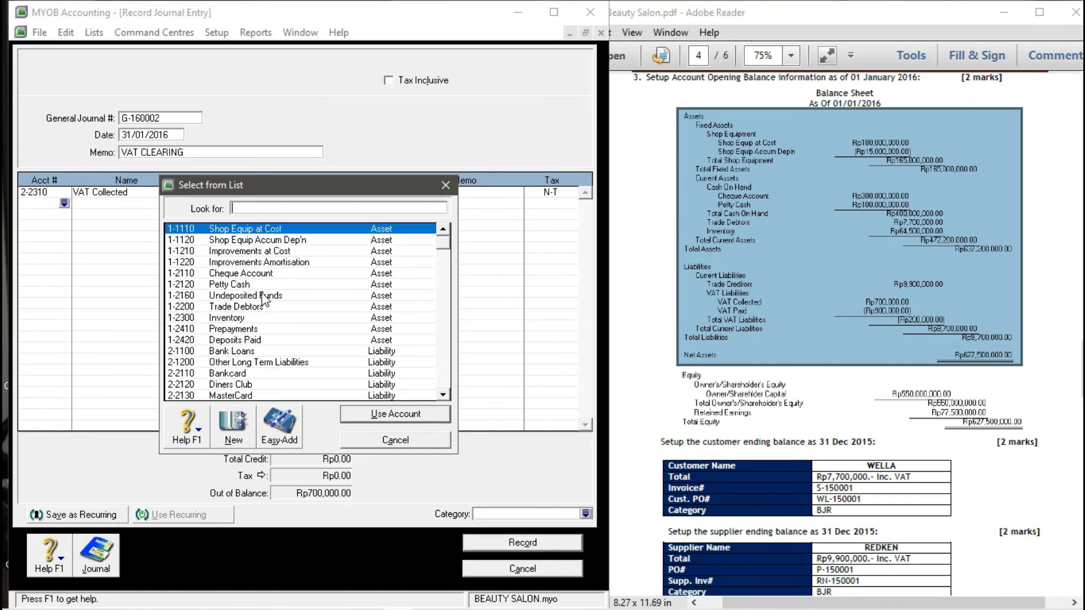
scroll(263, 298, down, 4)
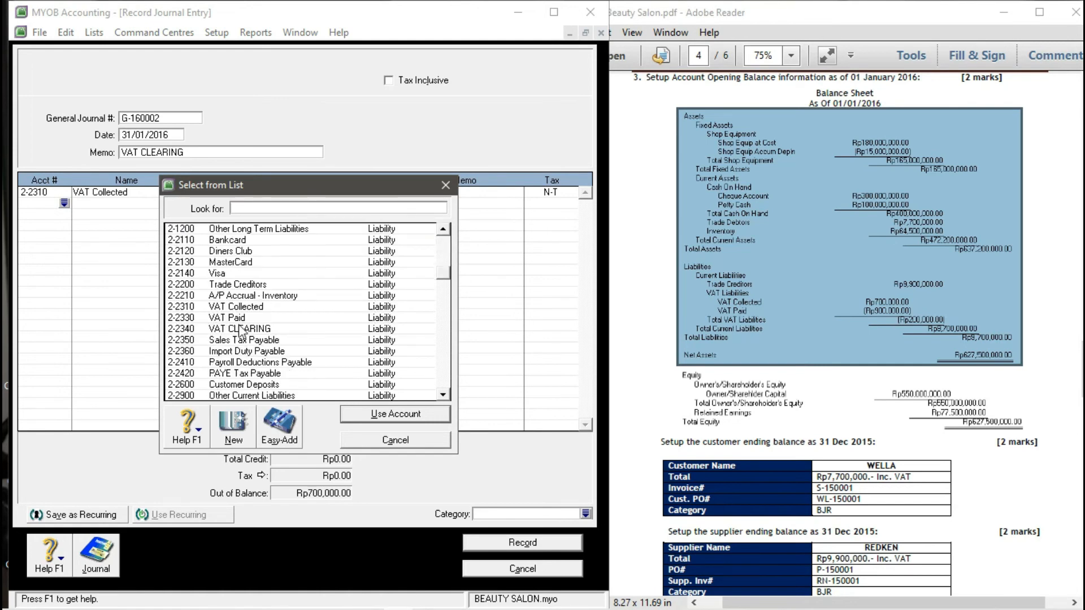
text(2-2340)
click(356, 418)
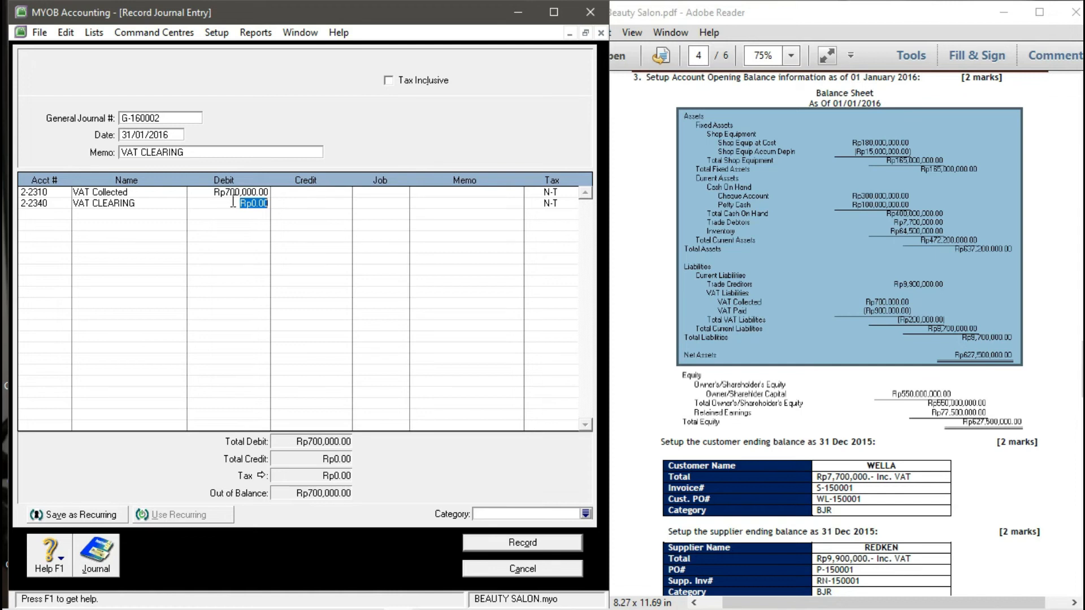
text(200,000)
key(Return)
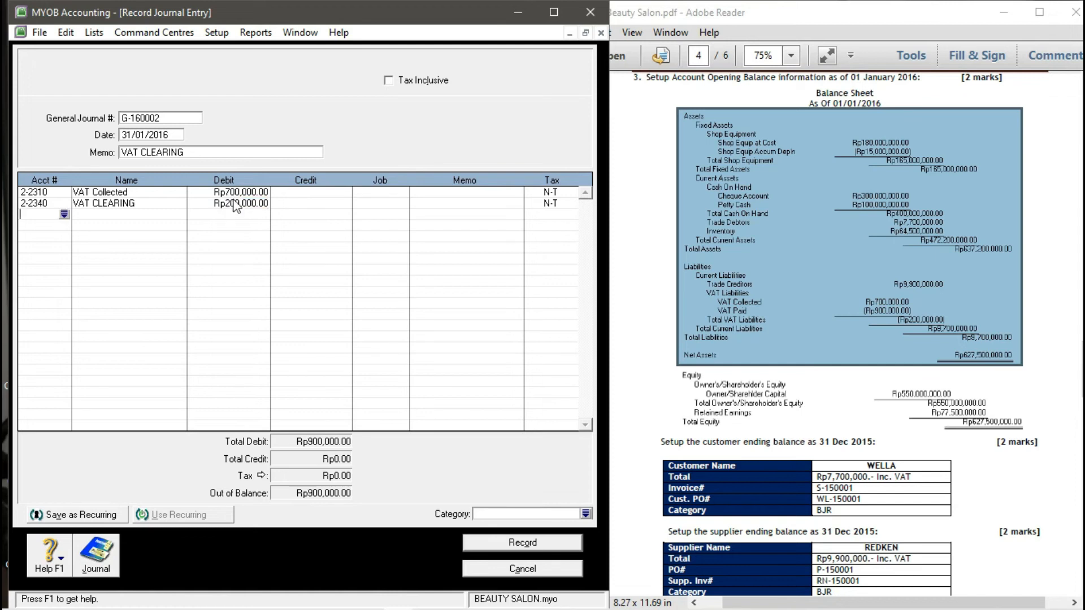
- Add the third line, 2-2330 VAT Paid, crediting 900,000 so the journal balances
click(64, 214)
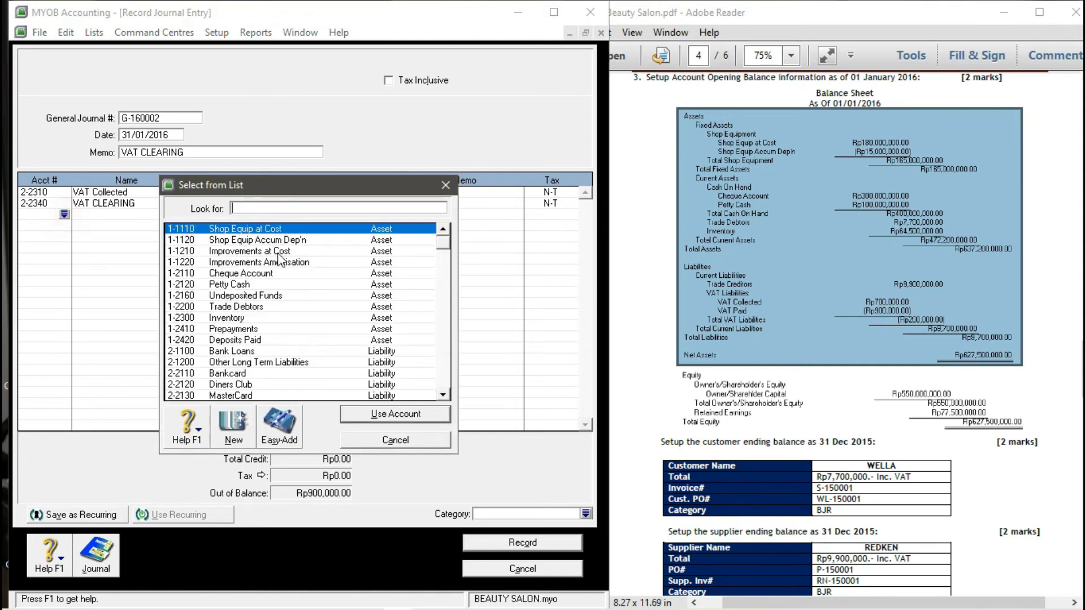
scroll(266, 319, down, 3)
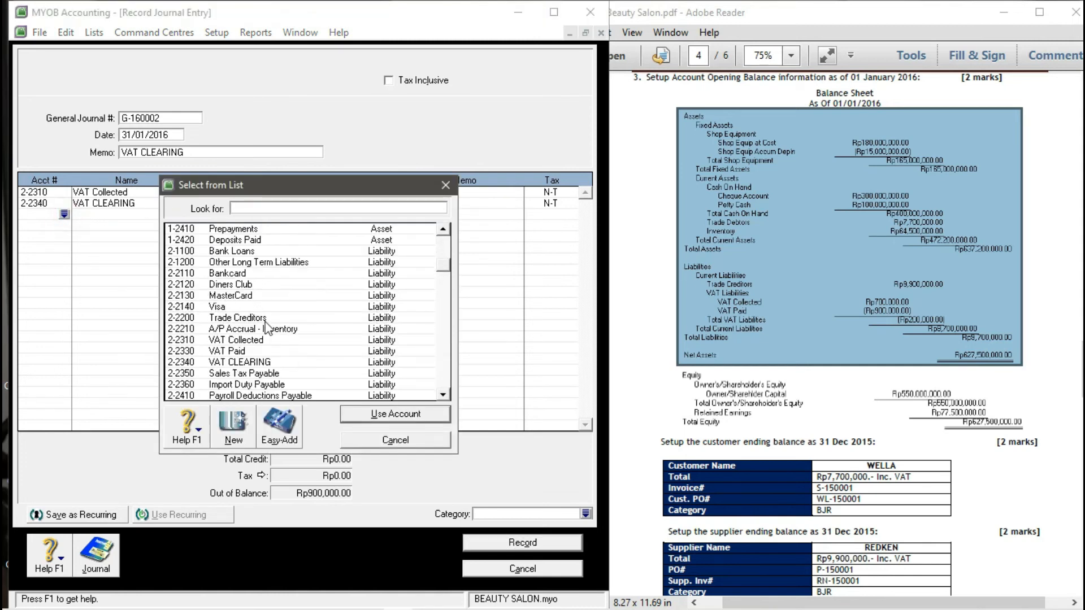
click(240, 353)
click(390, 413)
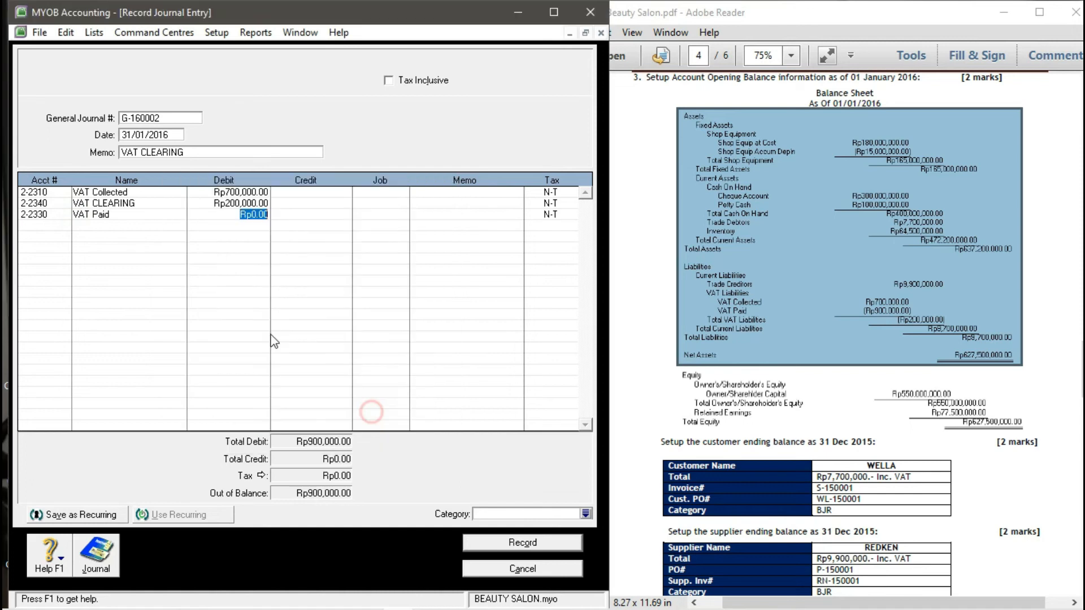
key(Tab)
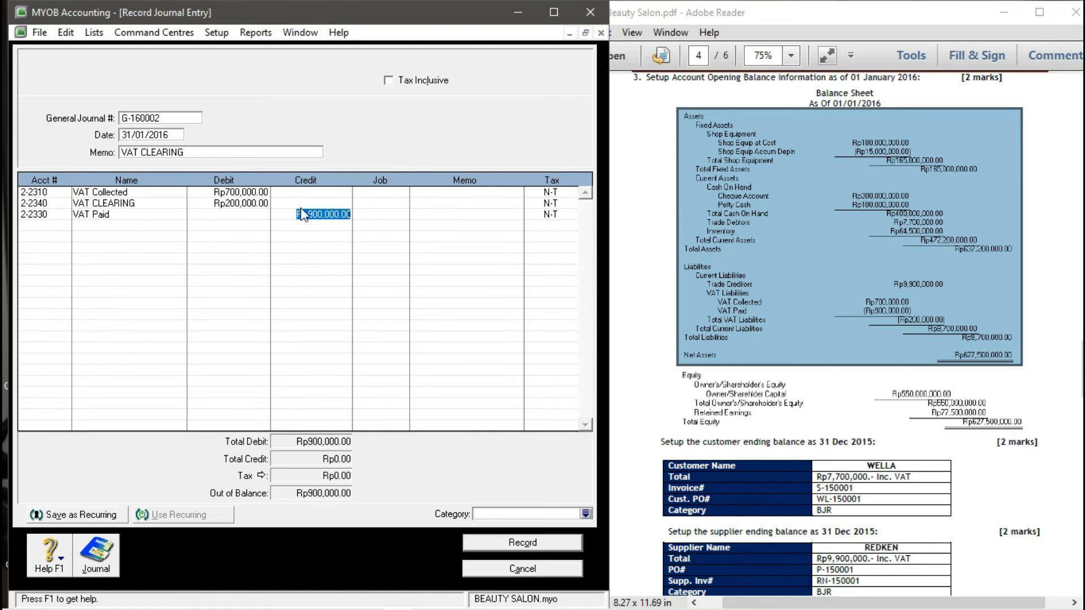
click(208, 194)
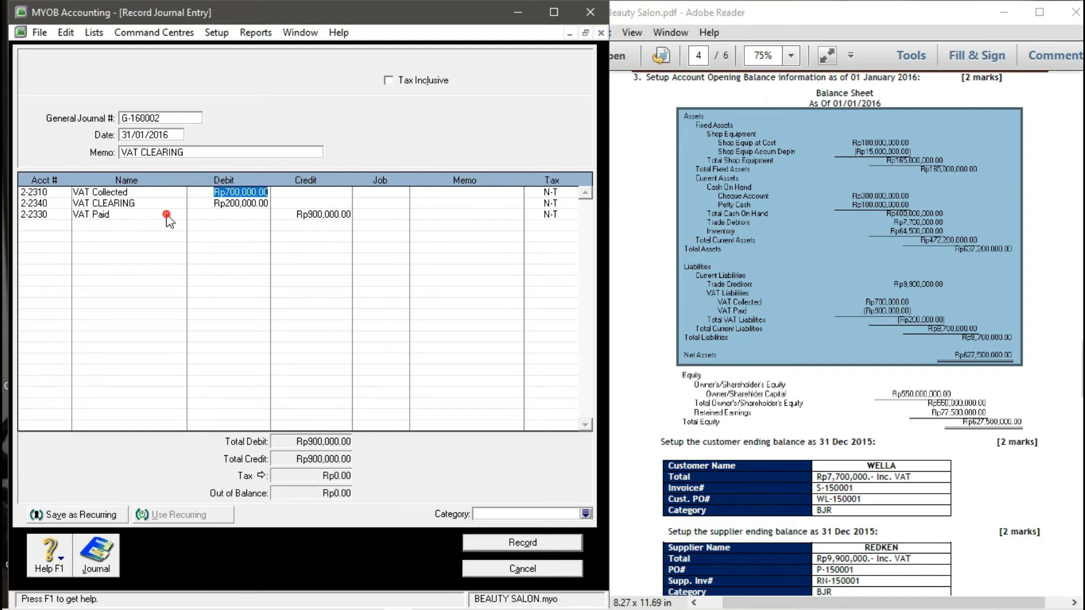
click(302, 216)
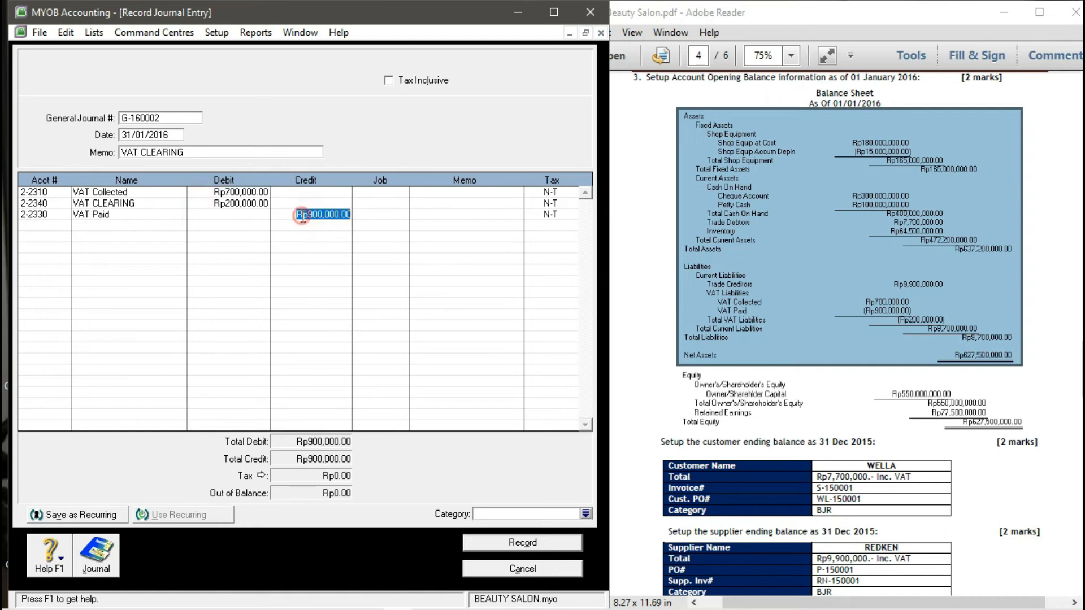
click(138, 203)
click(129, 203)
click(232, 182)
- Assign category BJR to the VAT clearing journal
scroll(699, 441, down, 20)
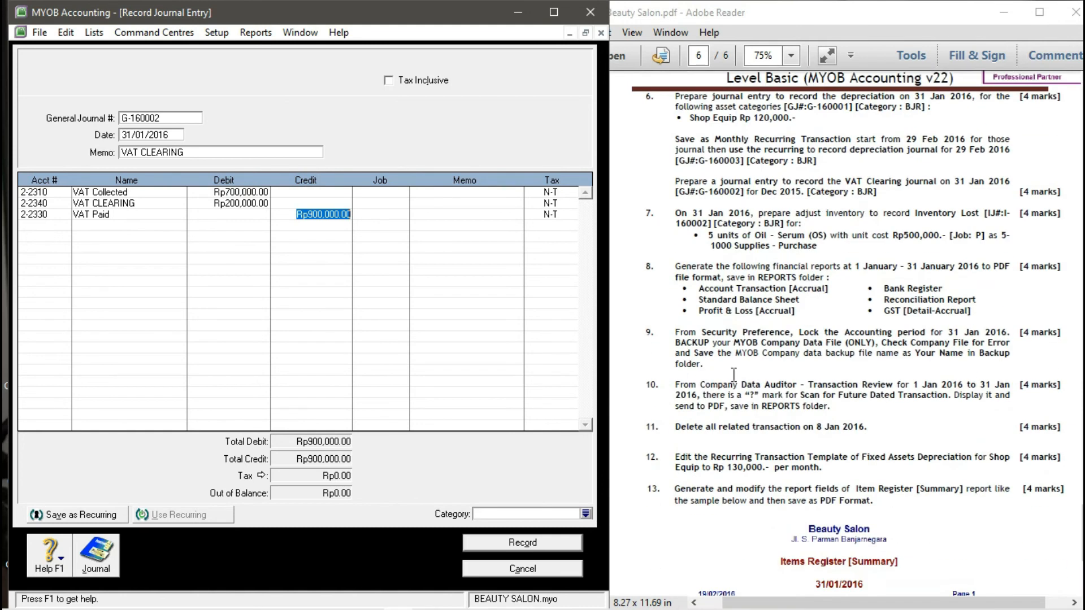
scroll(732, 350, up, 2)
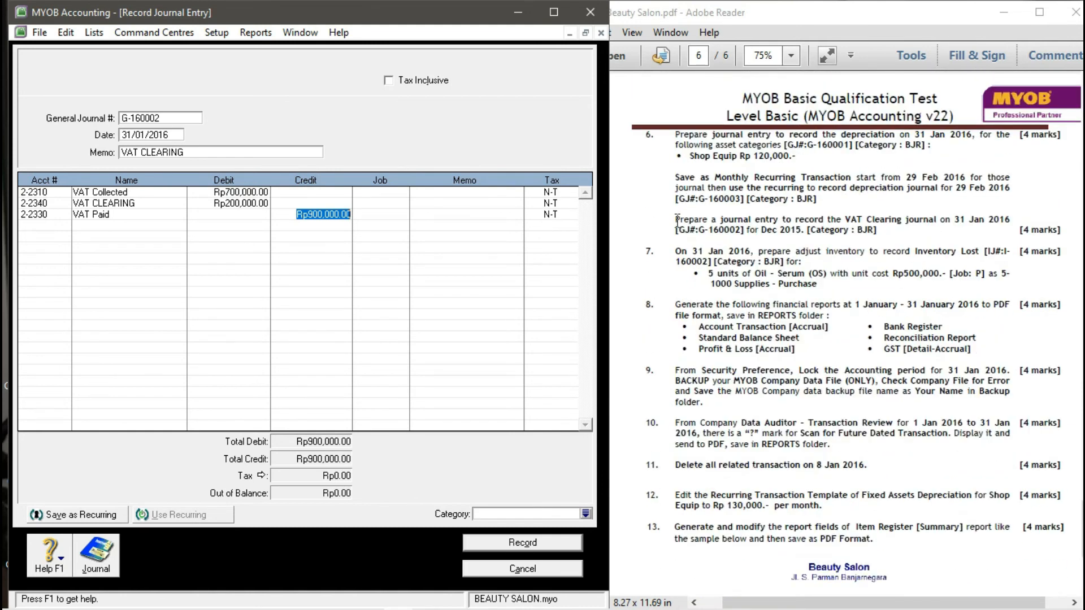
click(586, 514)
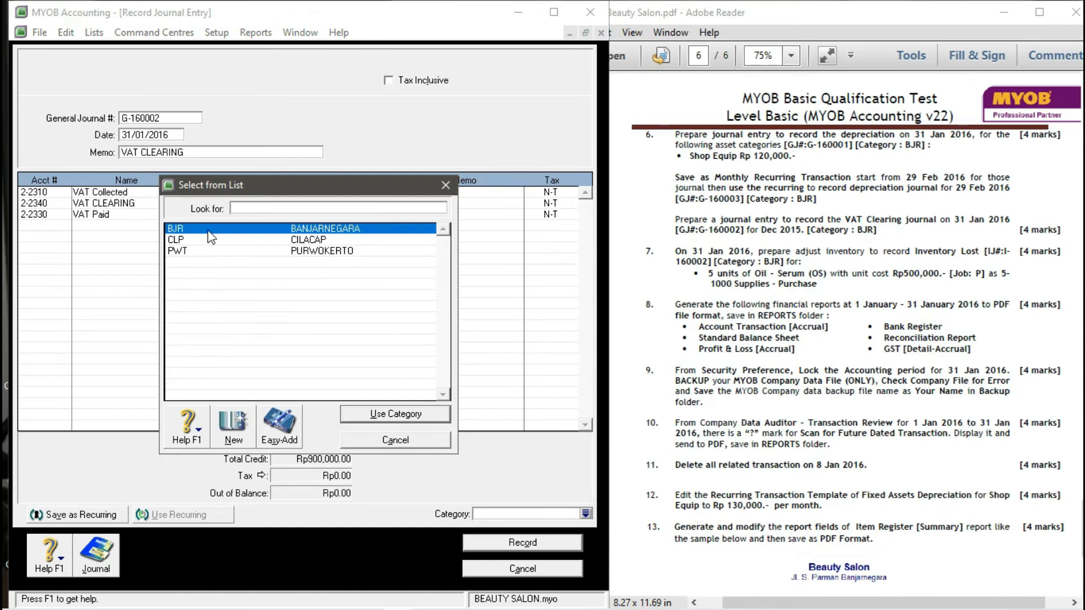
click(387, 414)
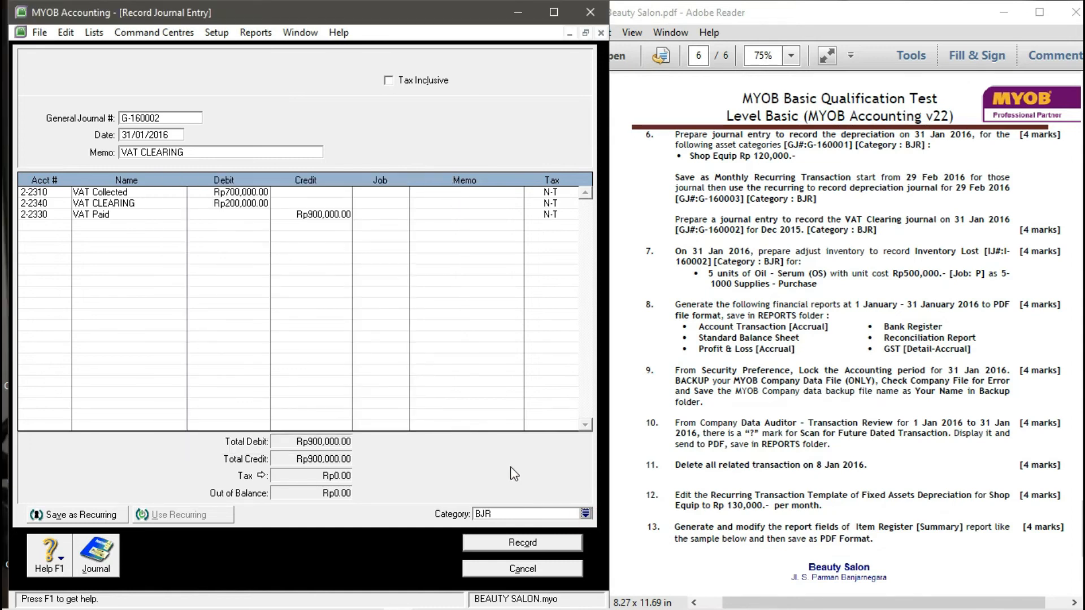
- Record journal G-160002, accepting the missing job warning
click(648, 291)
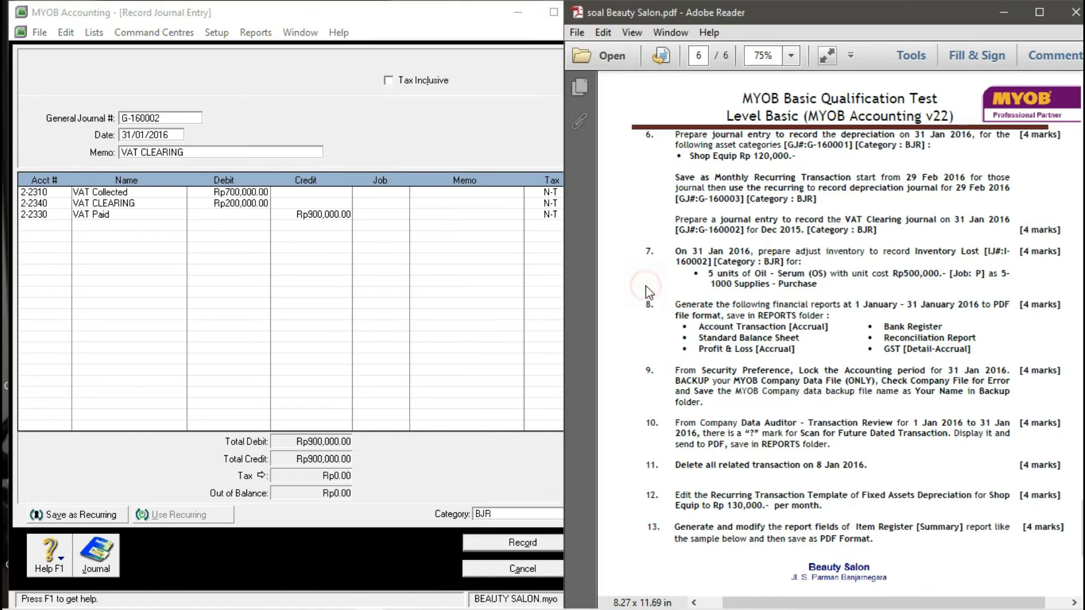
click(453, 474)
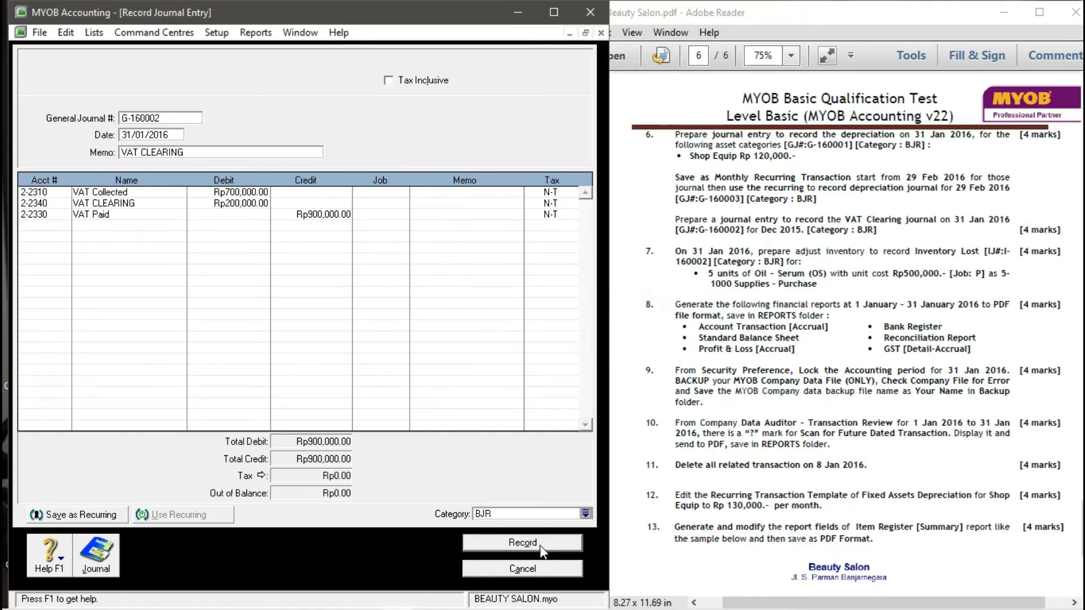
click(522, 543)
click(405, 389)
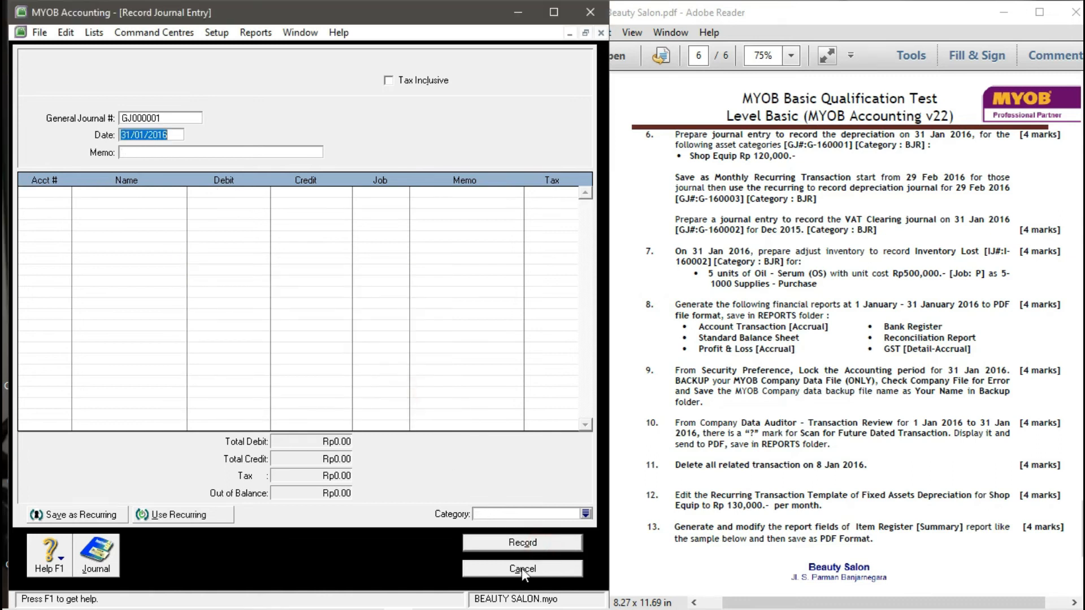
- Close the blank journal entry form and maximize the MYOB window on the Inventory Command Centre
click(523, 569)
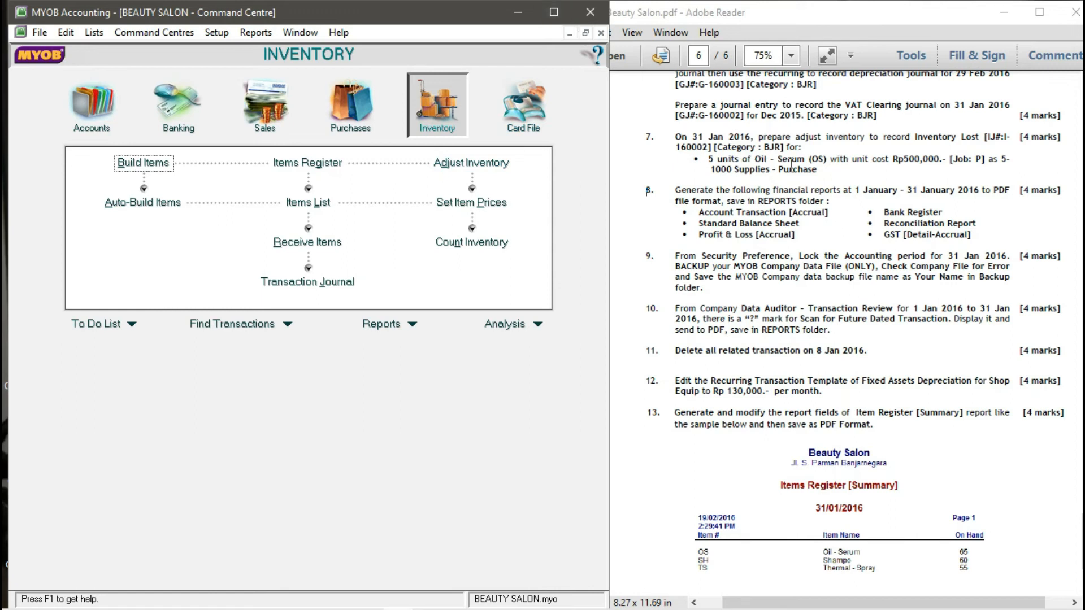
click(554, 12)
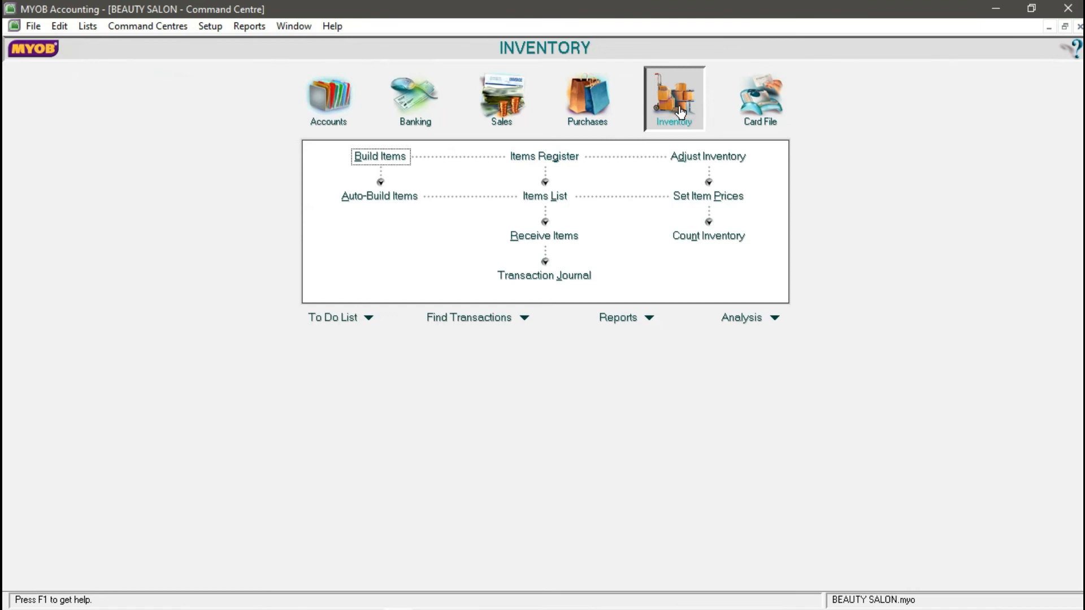
- Start inventory adjustment I-160002 with memo 'ADJUST INVENTORY'
click(701, 159)
click(174, 53)
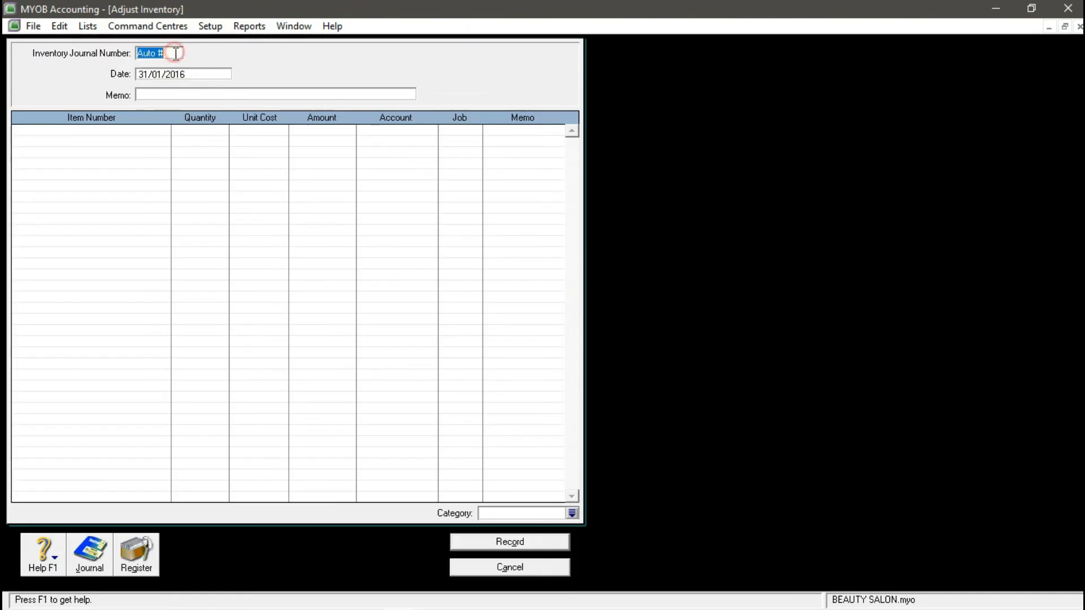
text(I-160002)
key(Tab)
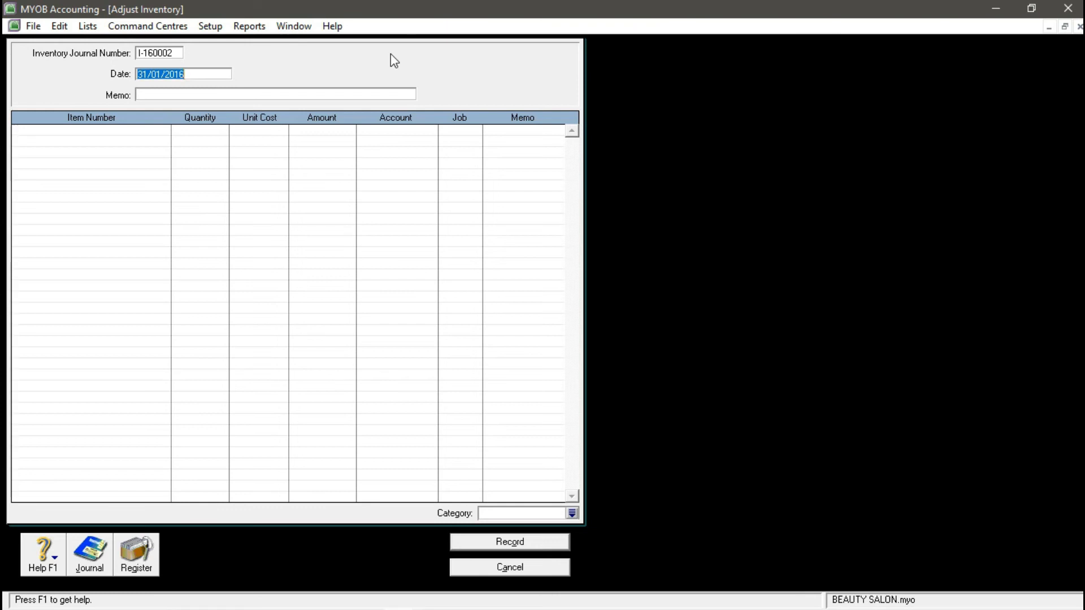
key(Tab)
text(ADJUST INVENTORY)
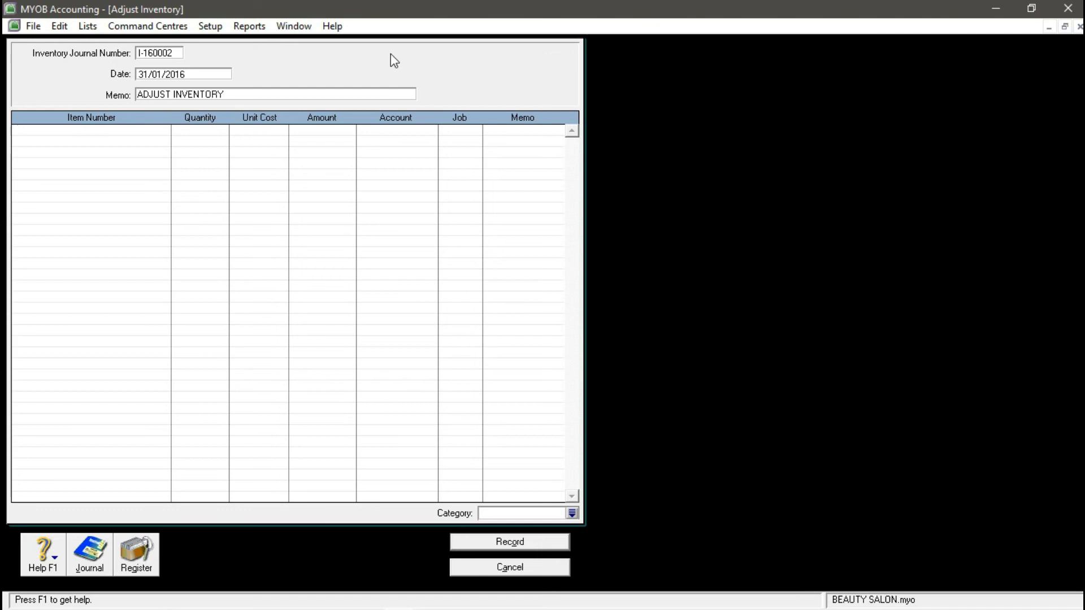
key(Tab)
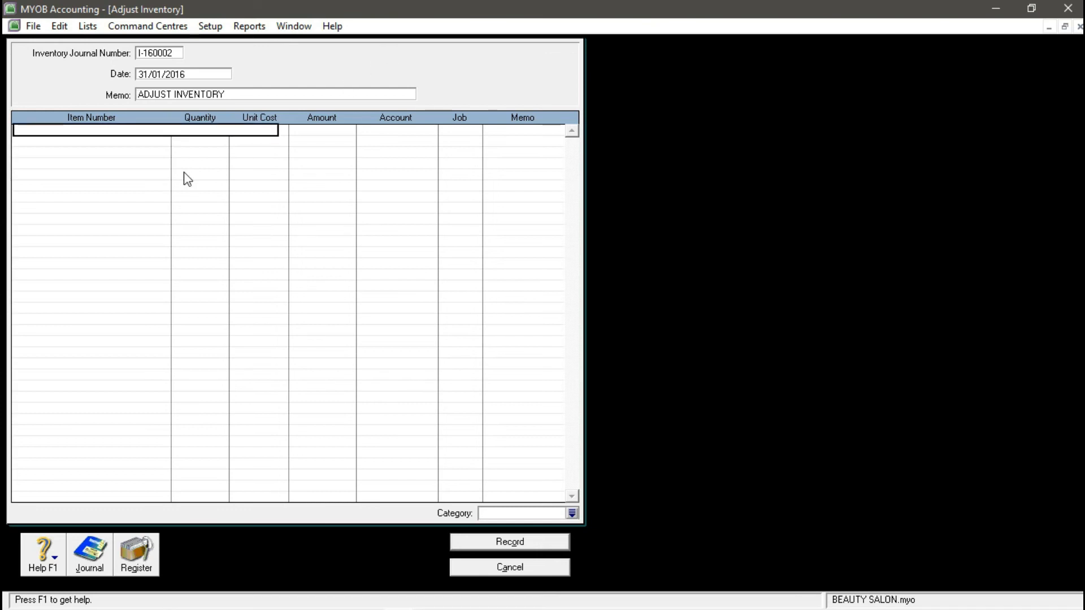
- Add item OS with quantity -5 and unit cost 500000
text(OS)
key(Tab)
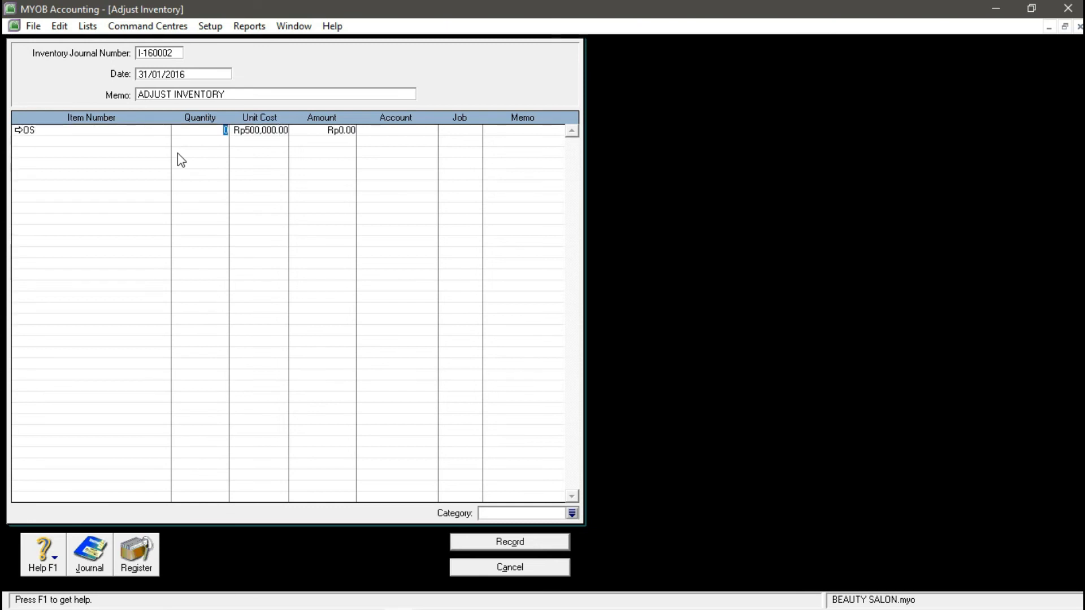
text(-5)
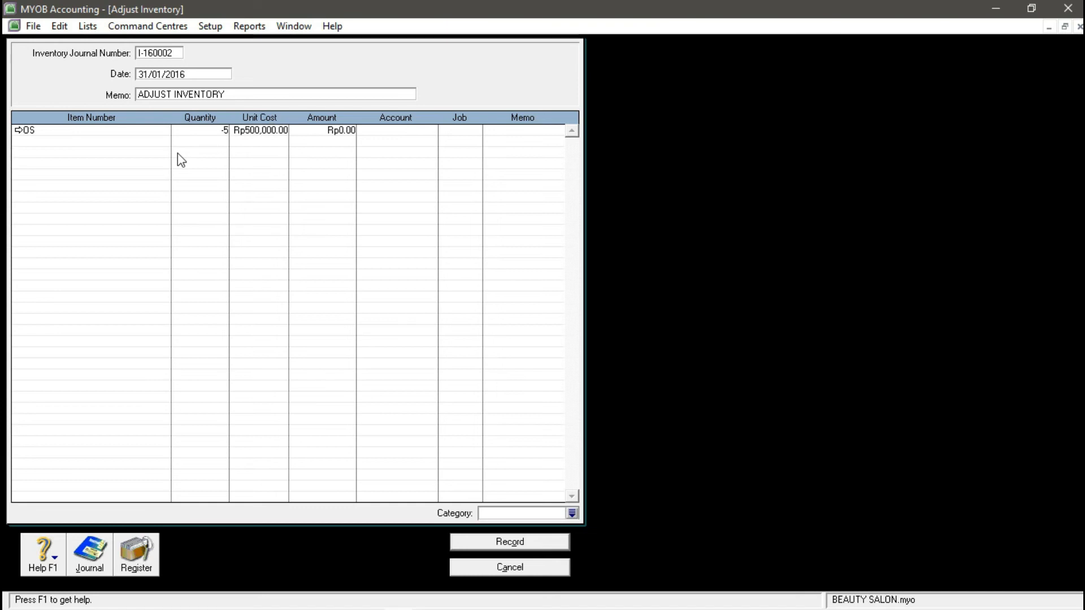
key(Tab)
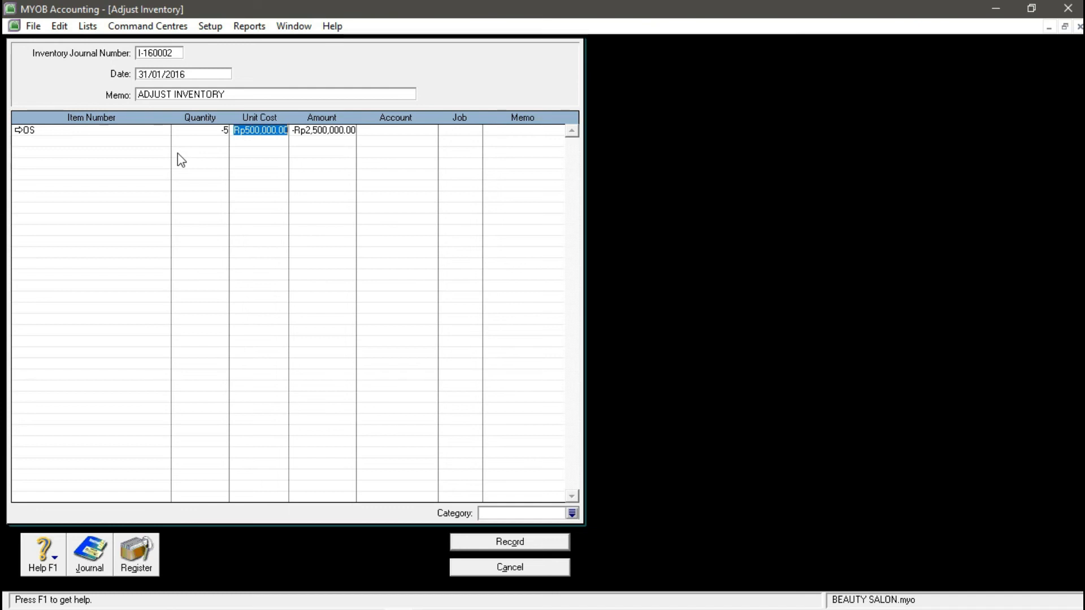
key(BackSpace)
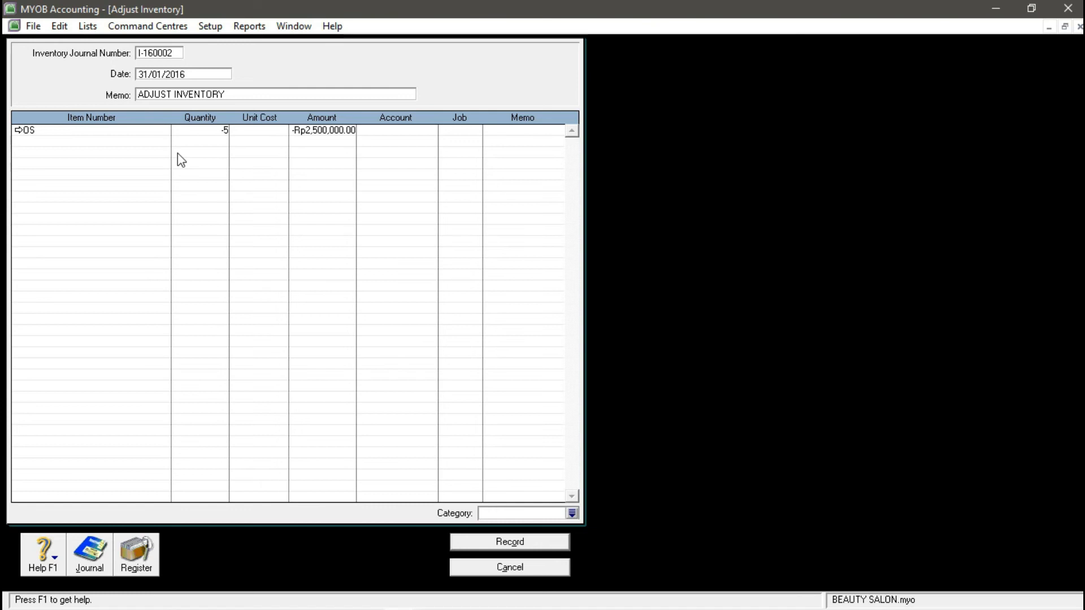
text(500000)
key(Tab)
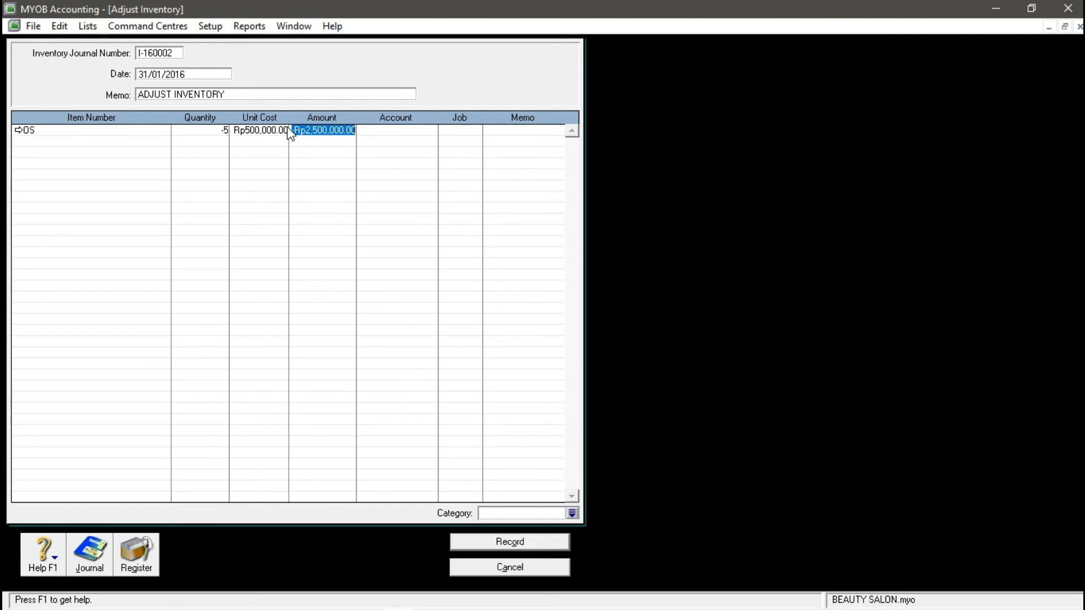
- Set category BJR and allocate the OS line to account 5-1000 and job P
click(571, 513)
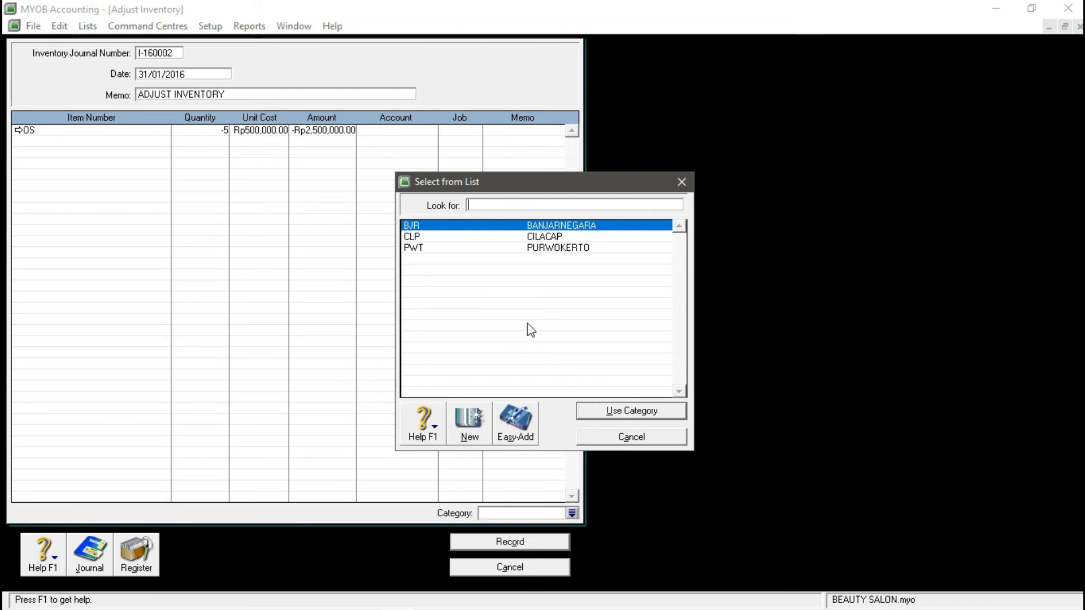
click(681, 182)
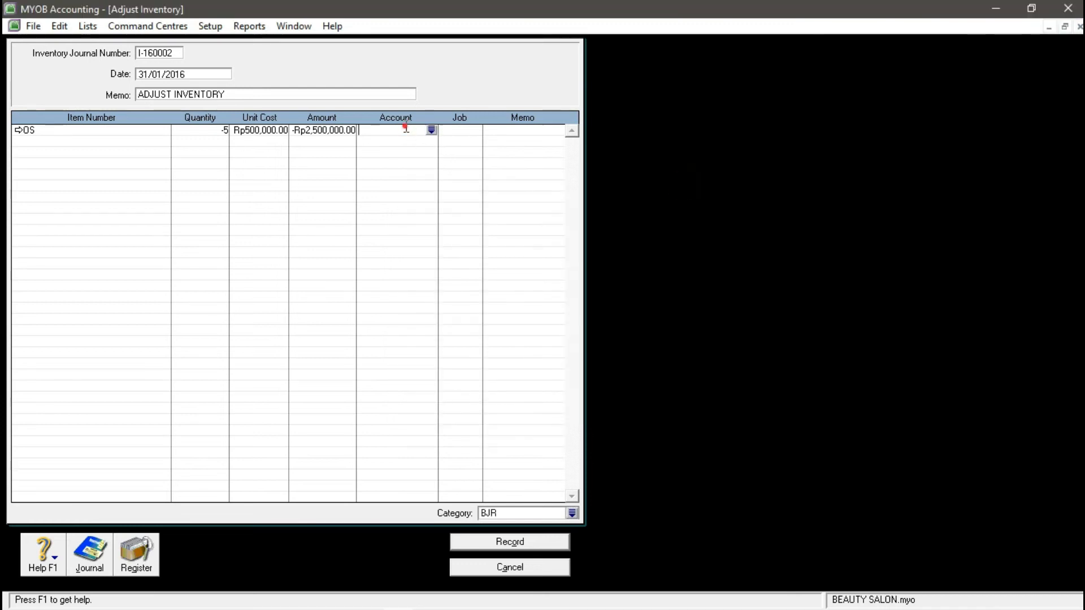
click(432, 131)
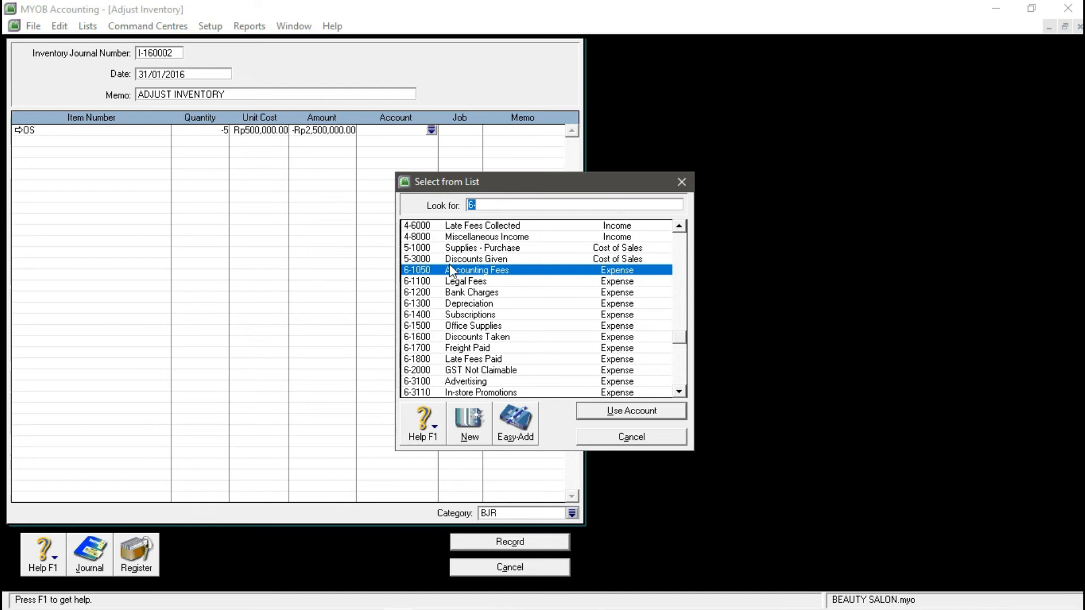
click(448, 248)
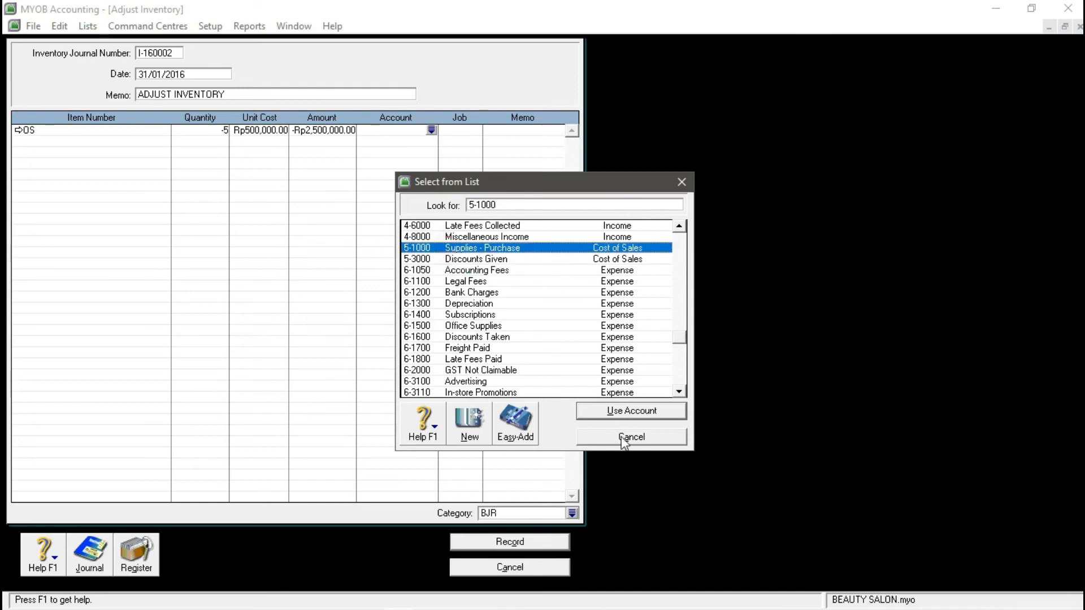
click(620, 418)
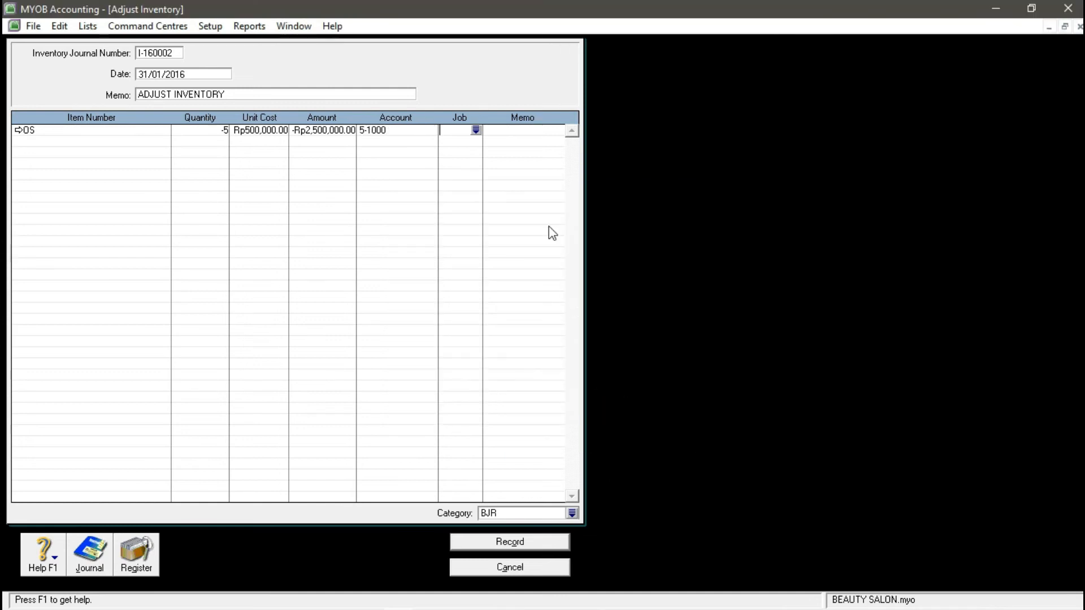
click(476, 131)
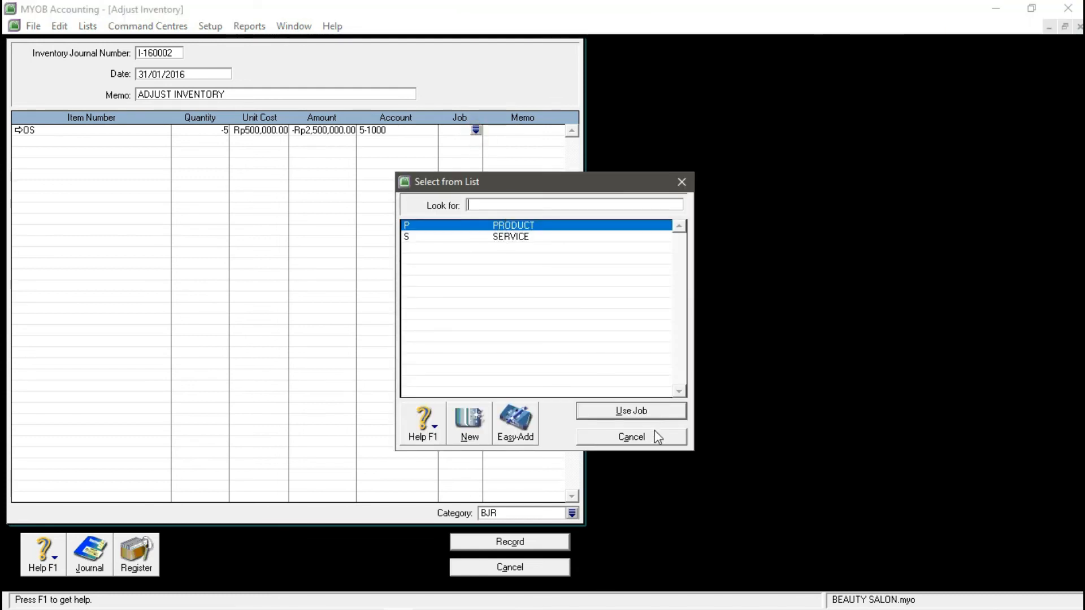
click(637, 413)
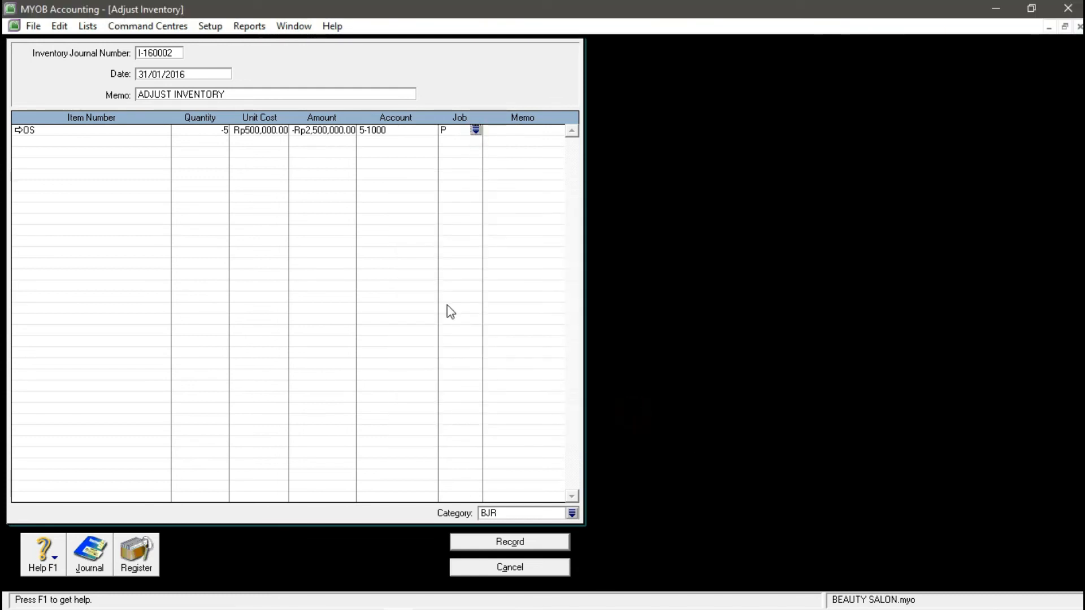
- Confirm category BJR and record adjustment I-160002
click(572, 513)
click(624, 412)
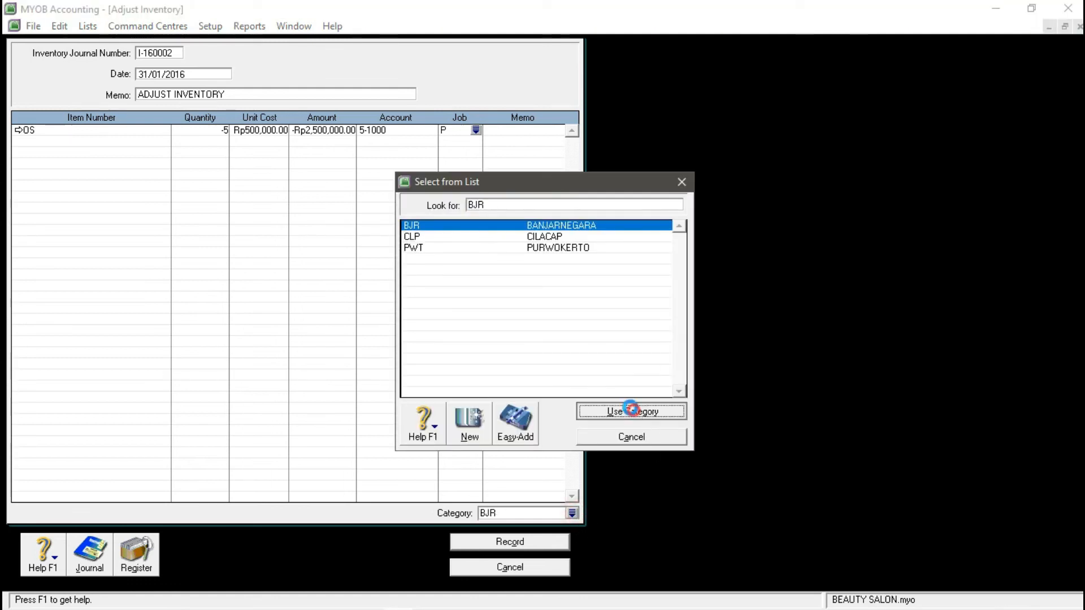
click(491, 544)
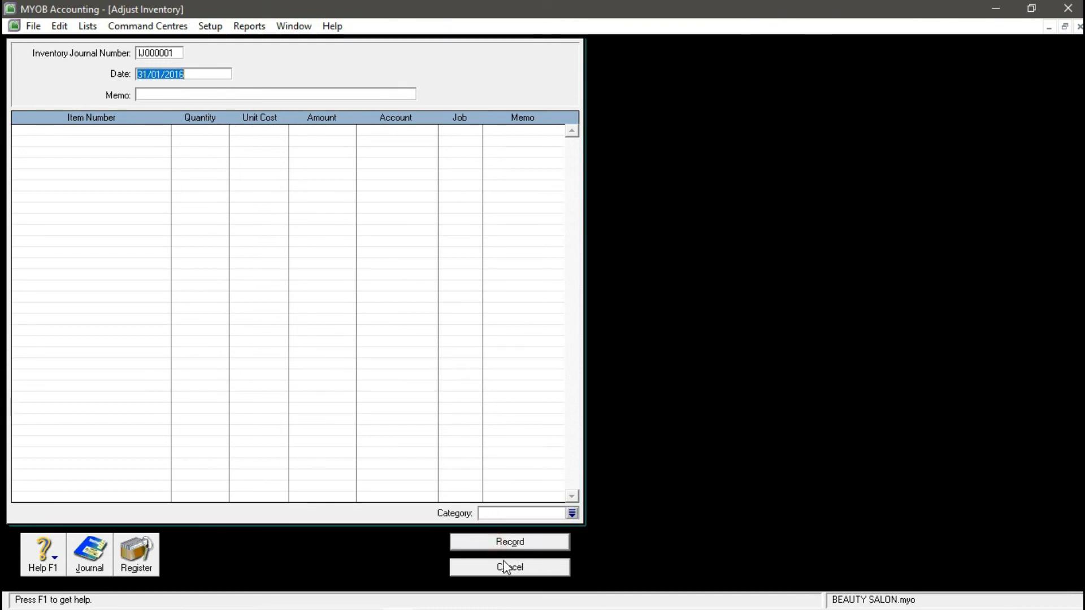
- Close the adjustment form and resize the MYOB window to sit beside the exam PDF
click(502, 566)
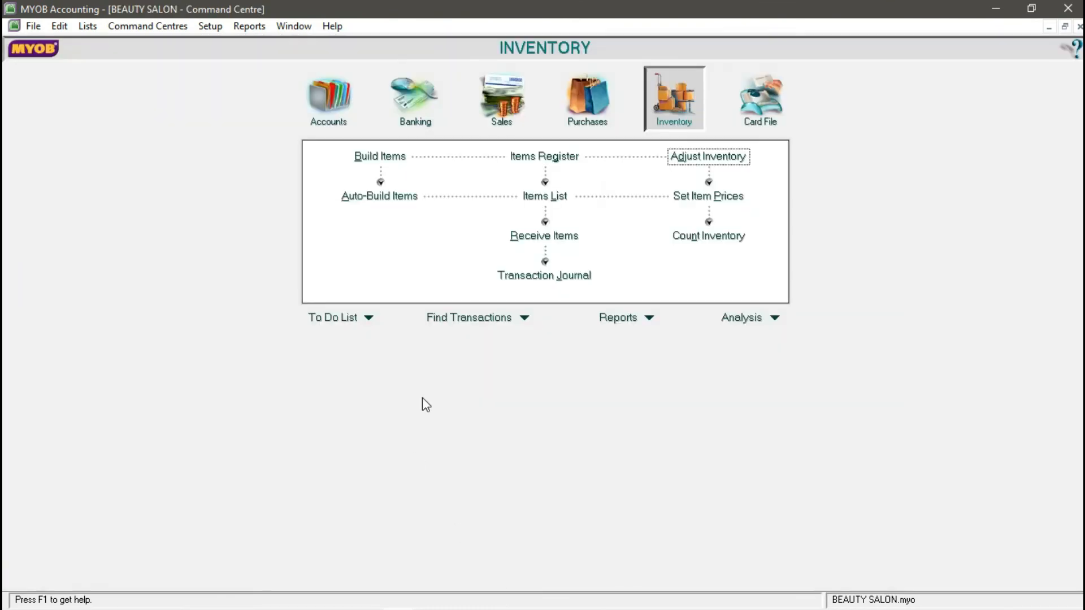
click(1031, 9)
drag(432, 521, 432, 607)
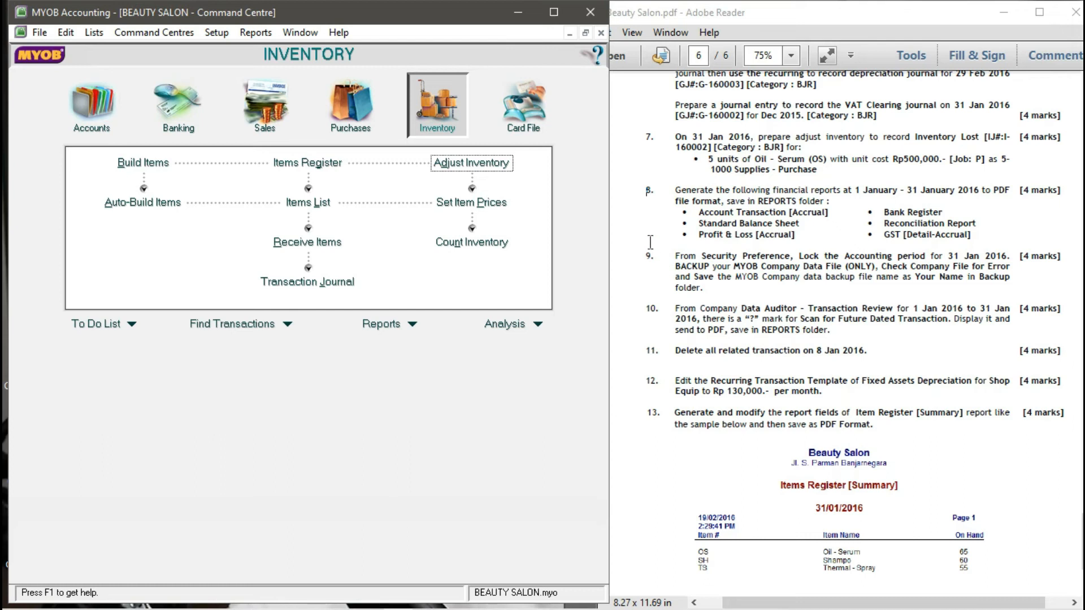
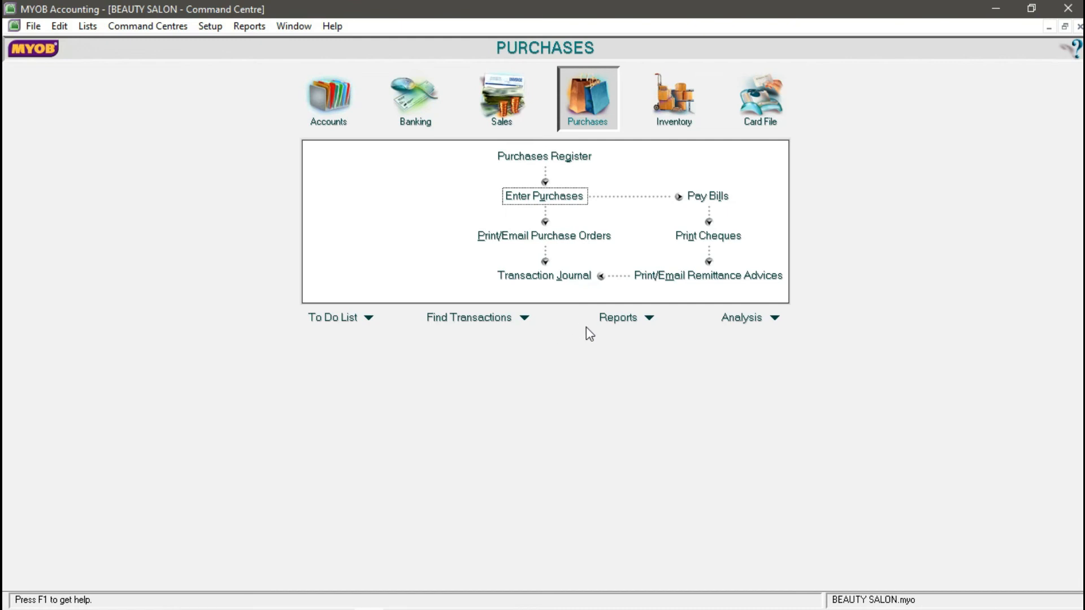
- Select the Account Transactions [Accrual] report from the Accounts reports and open its customisation
click(648, 318)
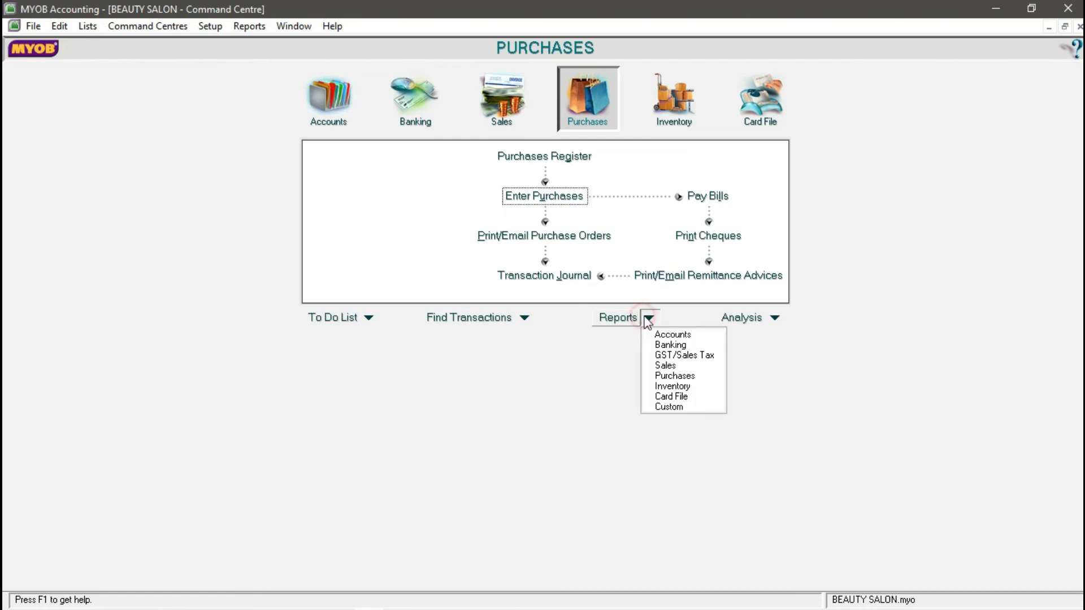
click(656, 335)
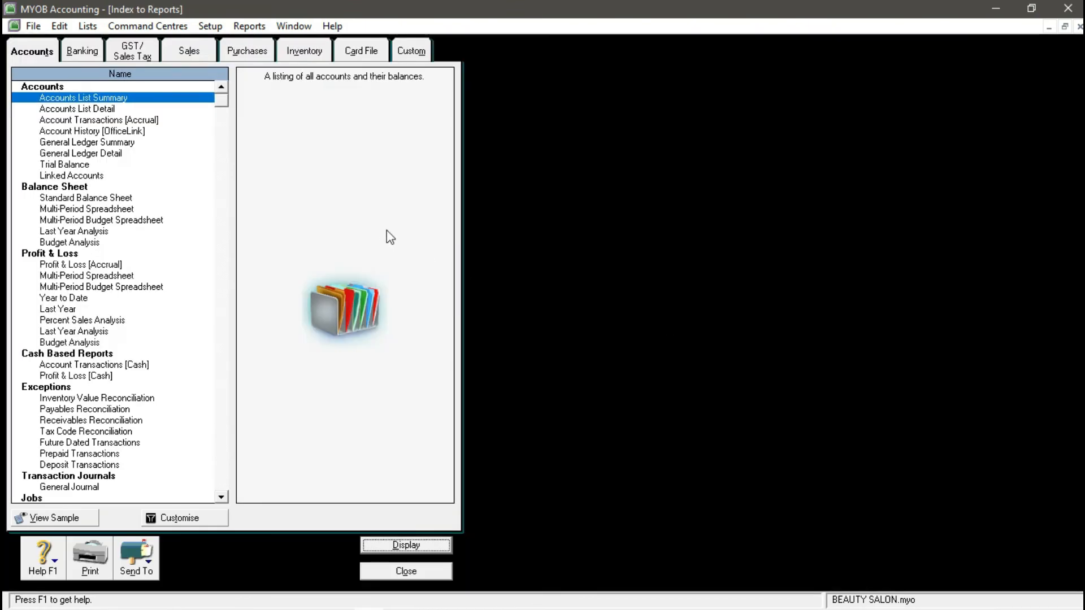
click(140, 121)
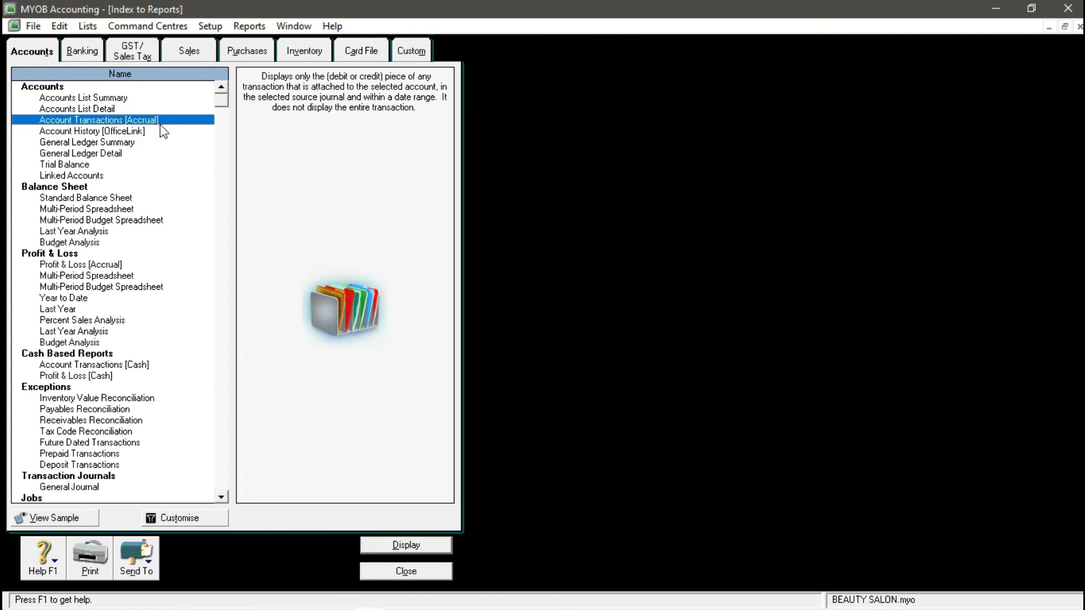
click(195, 509)
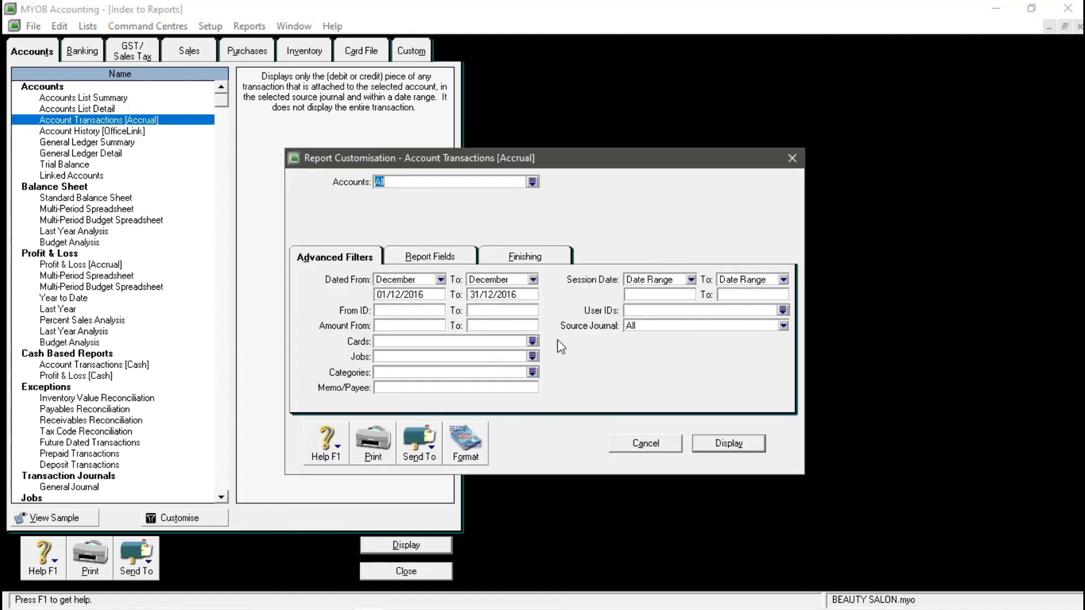
- Set the period to January through January, review Report Fields and Finishing, and display the report
click(423, 294)
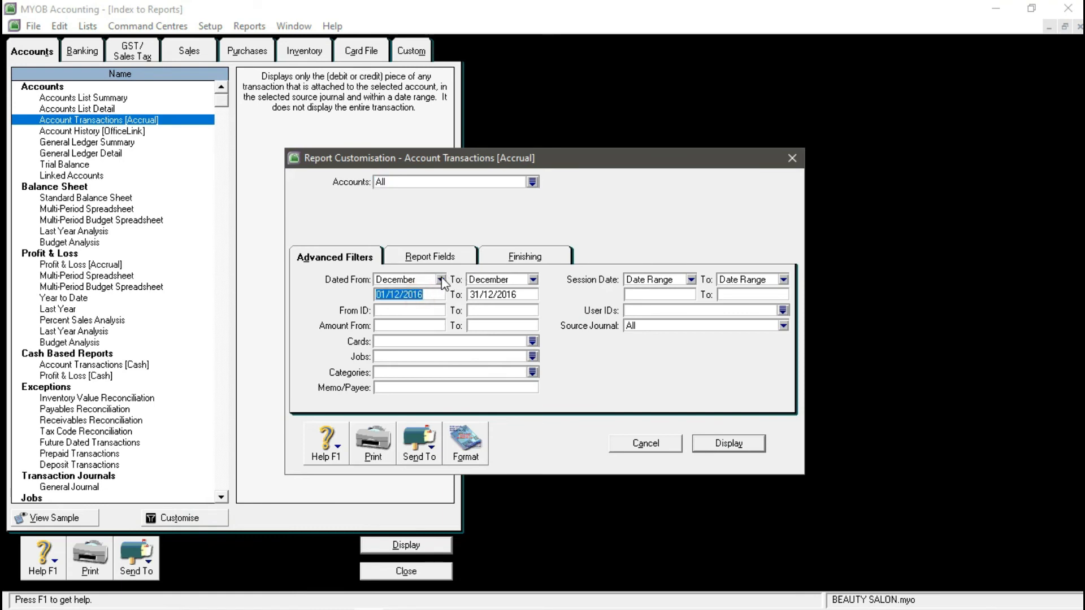
click(440, 279)
click(415, 294)
click(533, 279)
click(514, 300)
click(438, 261)
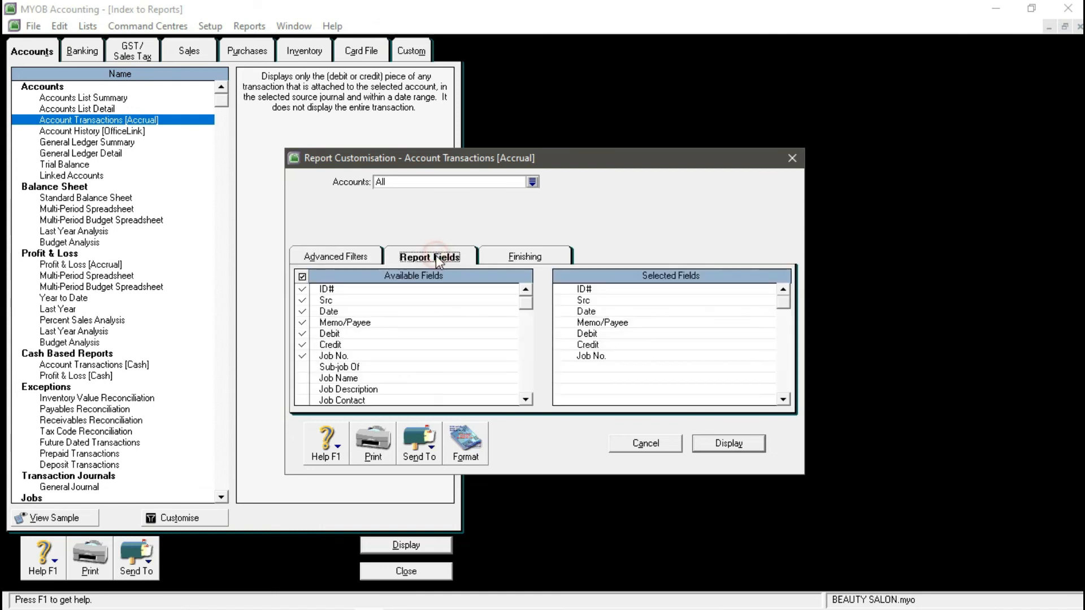
click(364, 260)
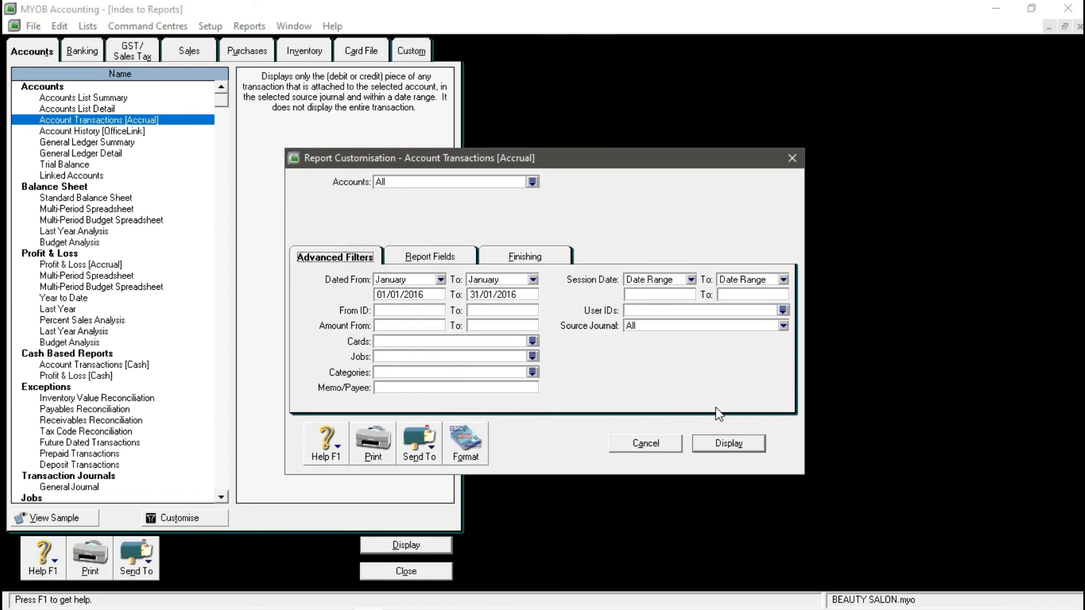
click(443, 258)
click(524, 257)
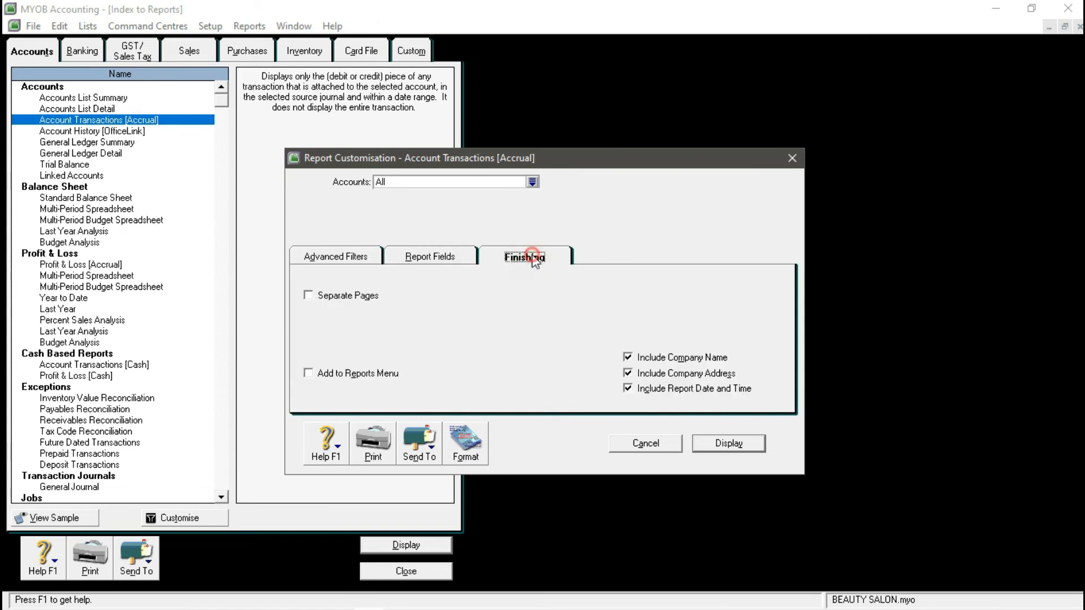
click(727, 444)
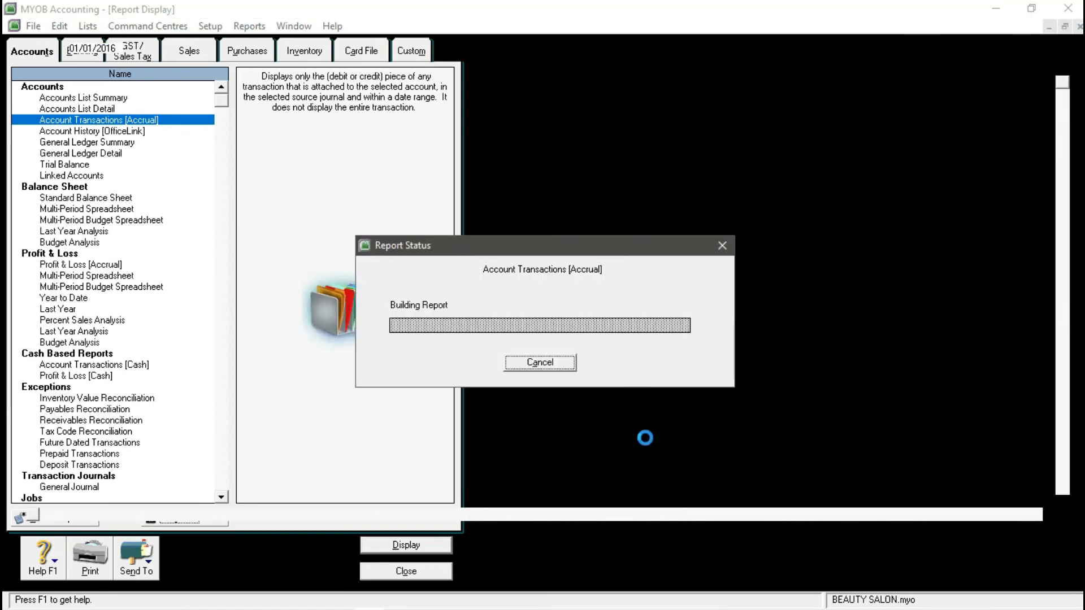
- Scroll through the January Account Transactions report to review its entries
scroll(601, 418, down, 2)
scroll(602, 418, up, 2)
scroll(397, 284, down, 1)
scroll(396, 284, down, 10)
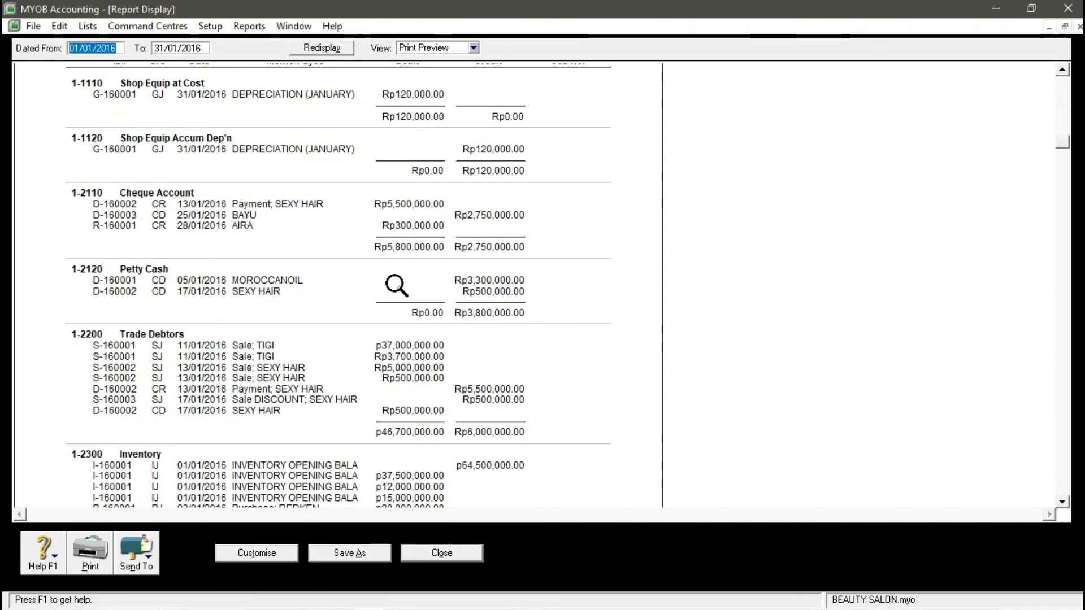
scroll(395, 287, down, 5)
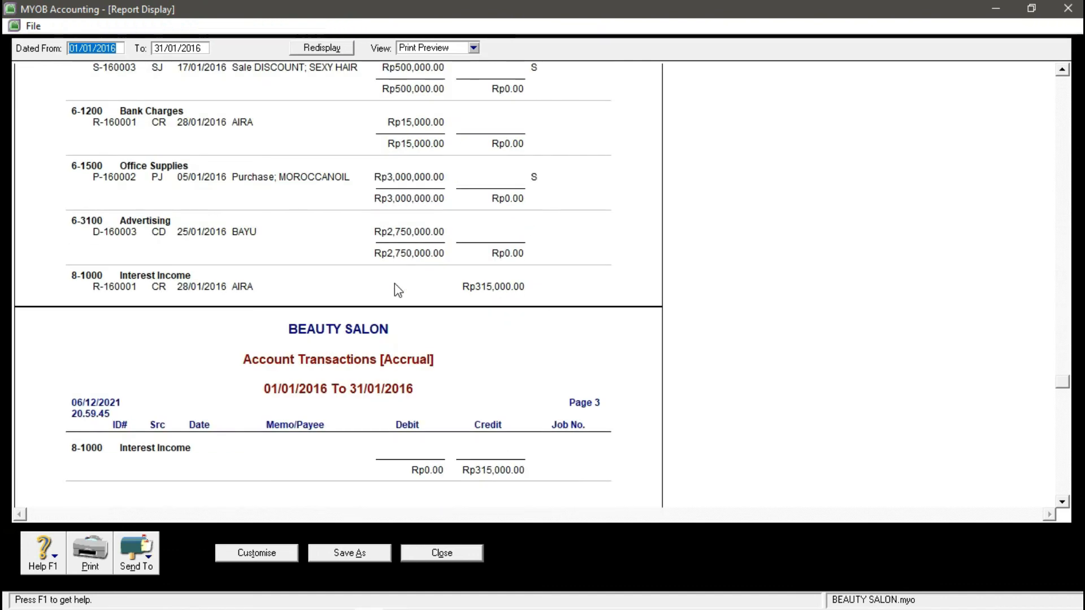
scroll(395, 289, up, 3)
scroll(395, 288, up, 3)
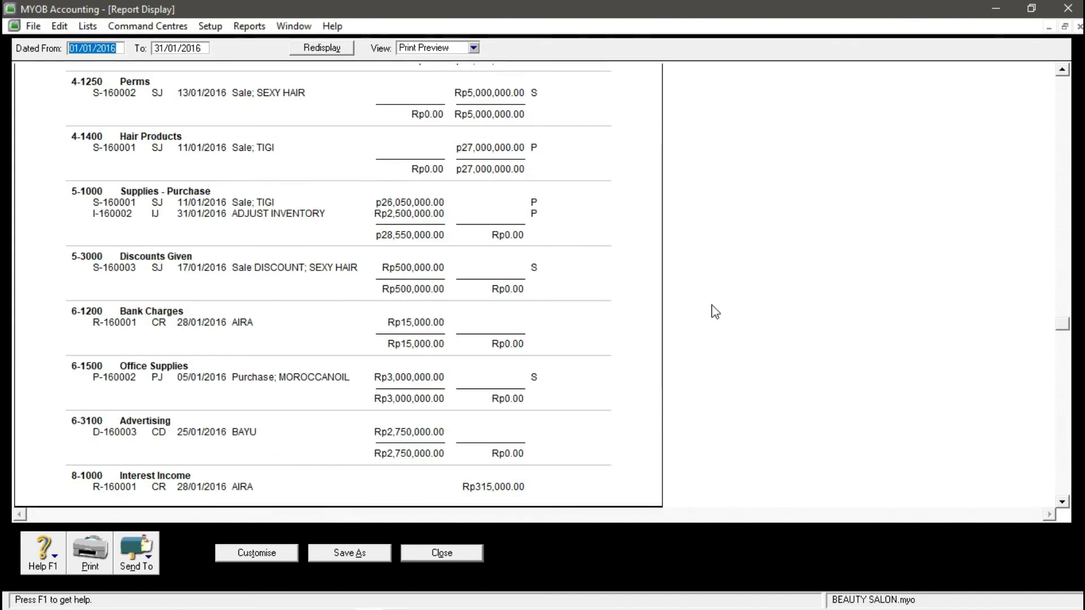
scroll(787, 344, down, 6)
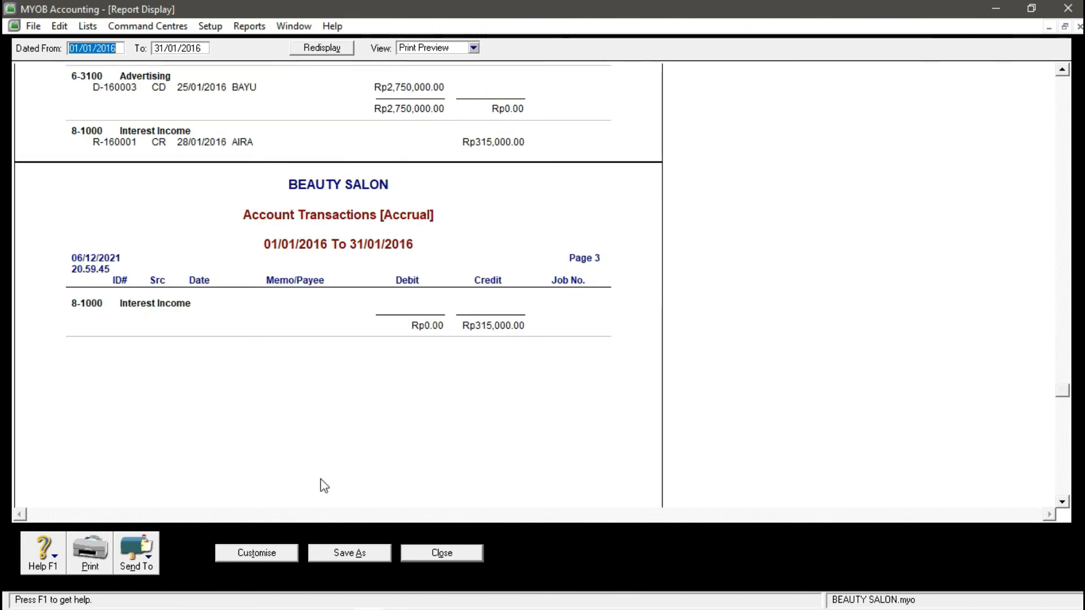
- Untick Job No. in Report Fields and redisplay the report
click(265, 553)
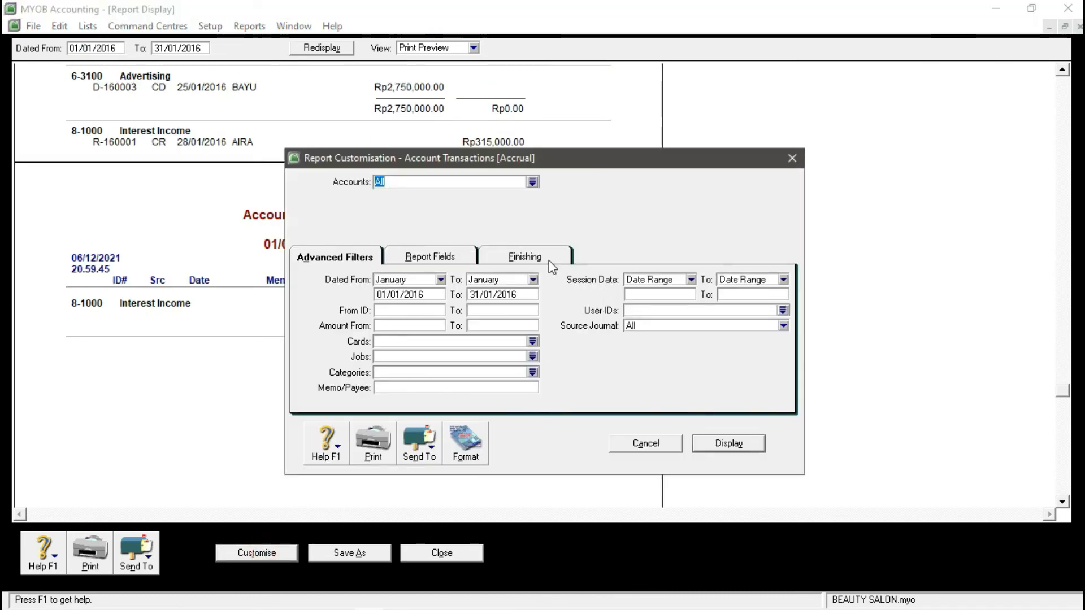
click(466, 261)
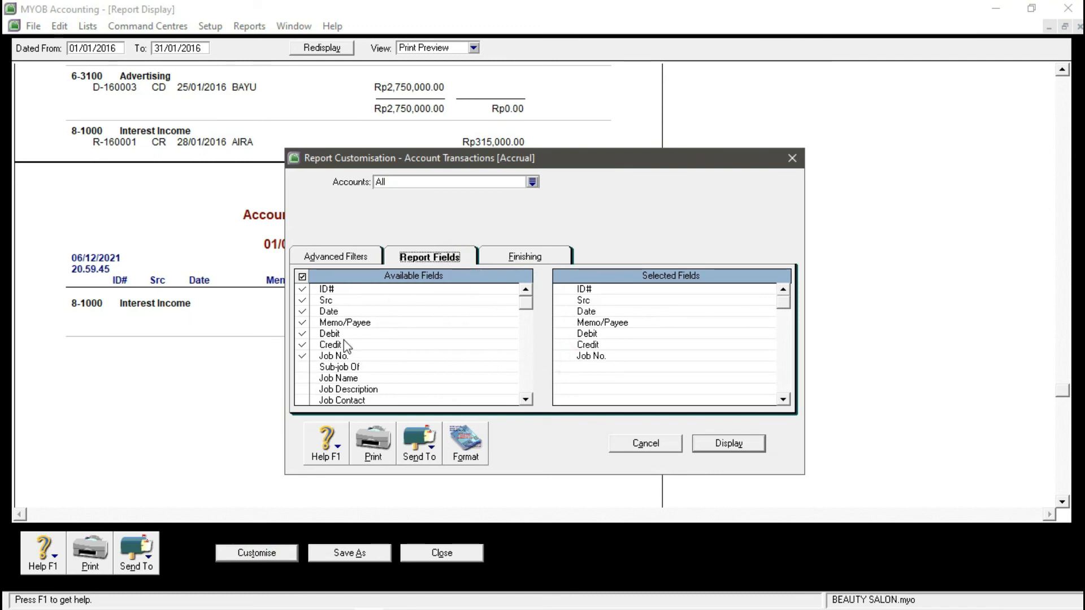
click(303, 356)
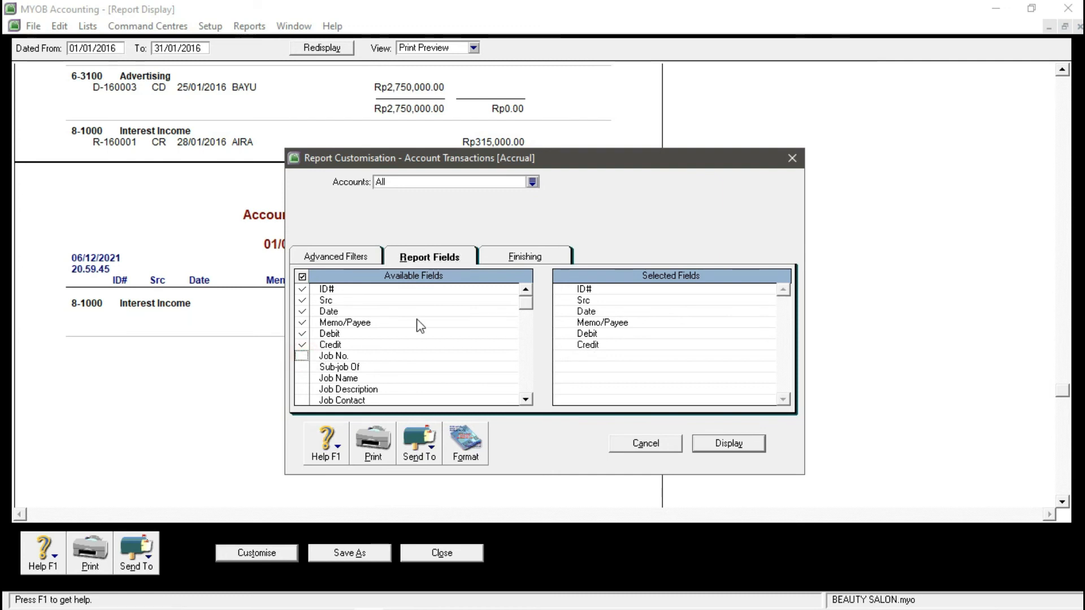
click(728, 444)
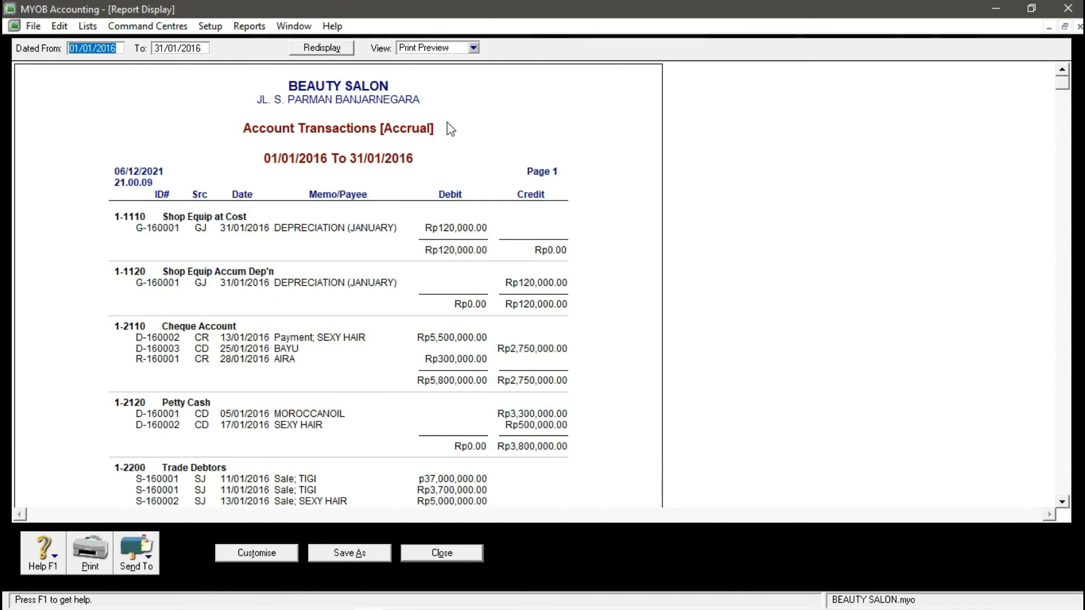
- Export the Account Transactions report as a PDF in REPORTS with your name appended, then close it
scroll(423, 235, down, 10)
scroll(424, 237, down, 15)
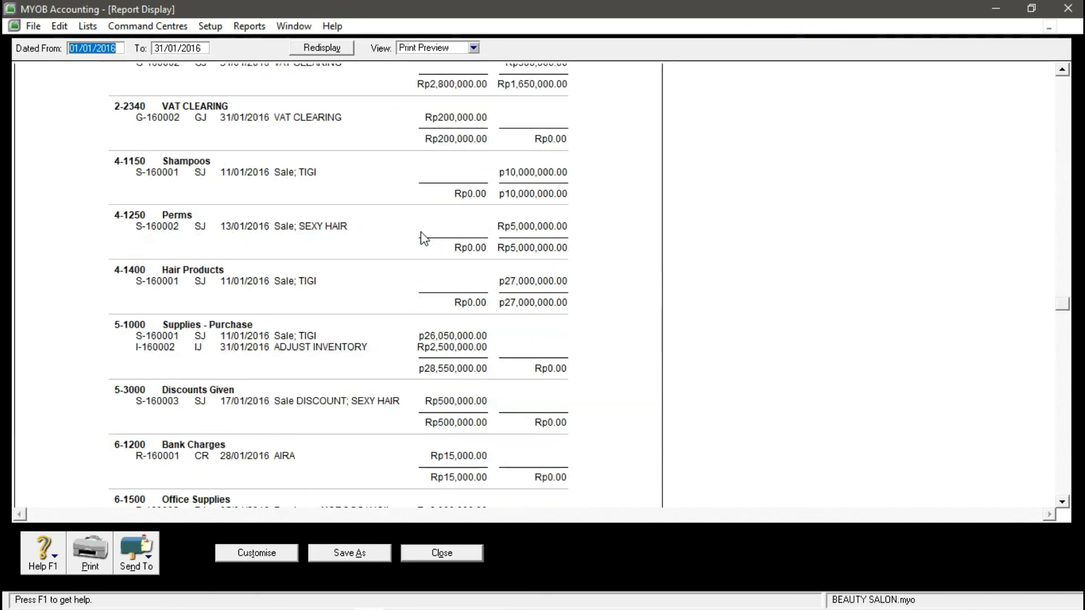
scroll(485, 228, up, 3)
scroll(485, 229, up, 1)
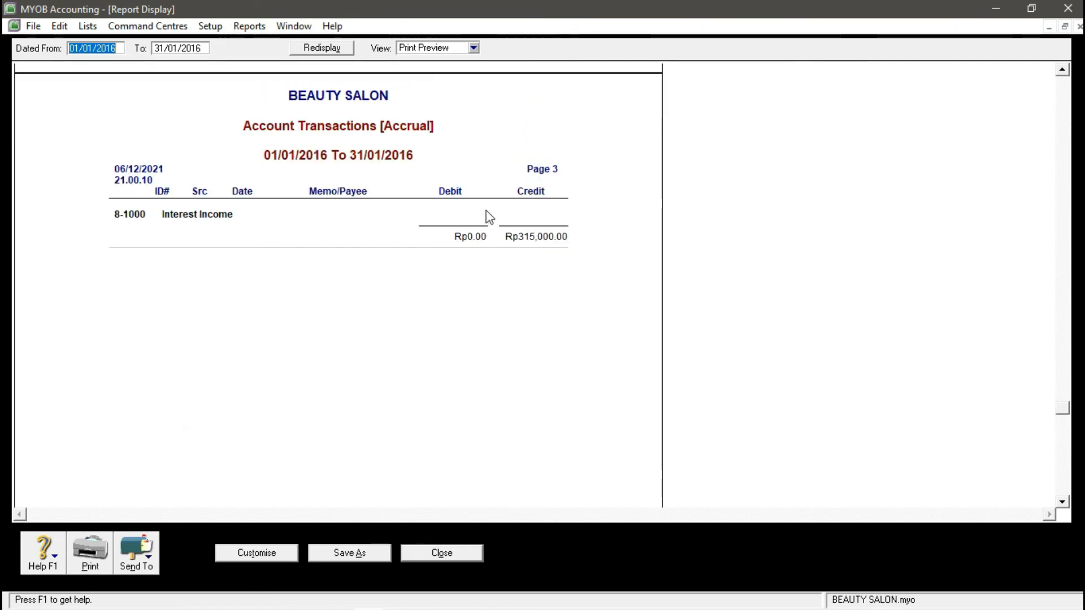
scroll(369, 354, down, 1)
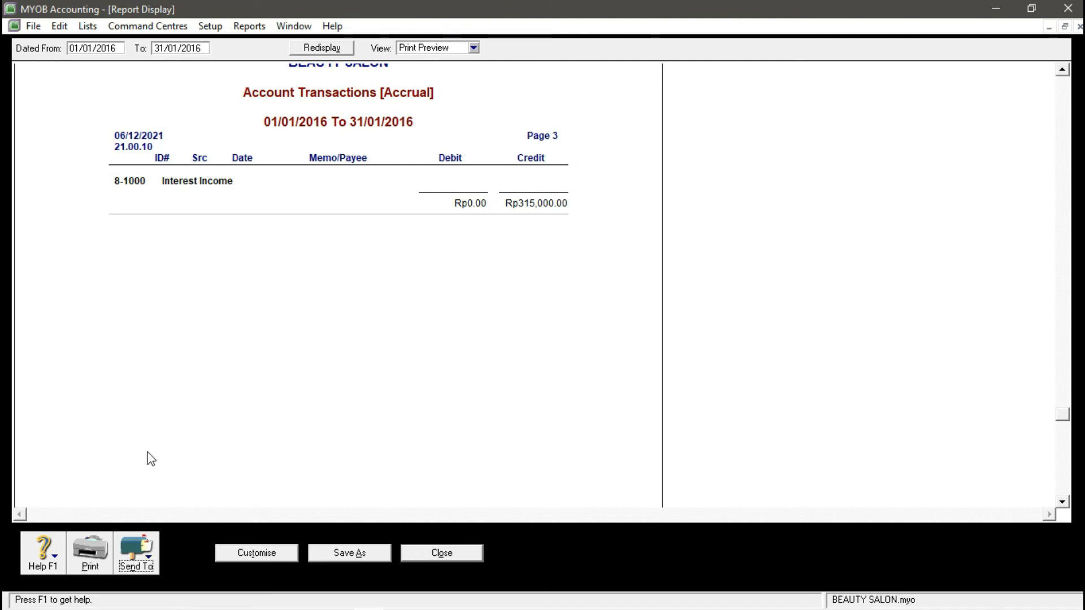
click(145, 568)
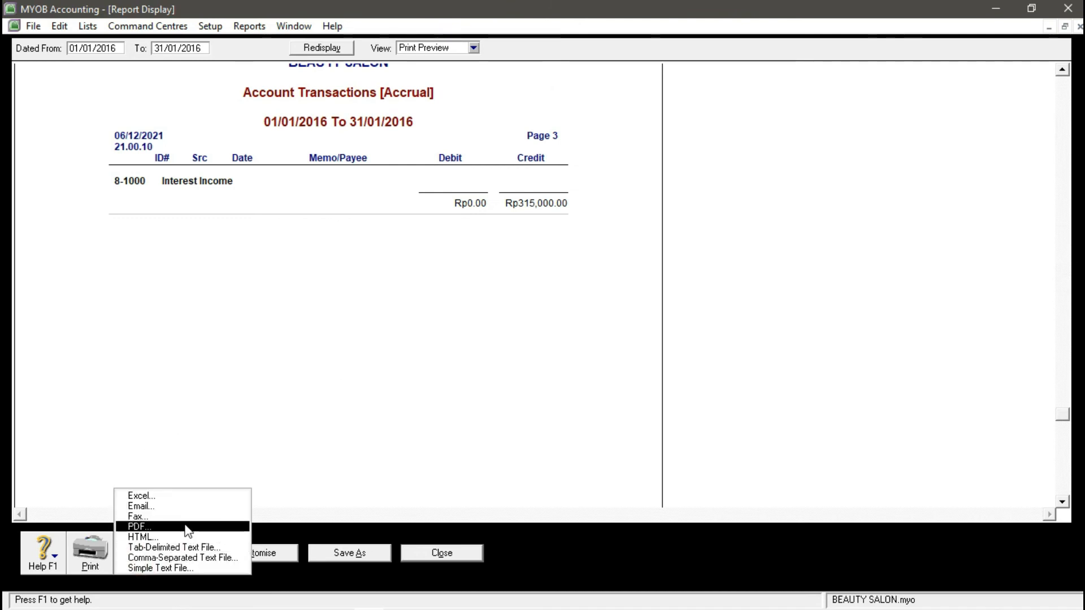
click(184, 524)
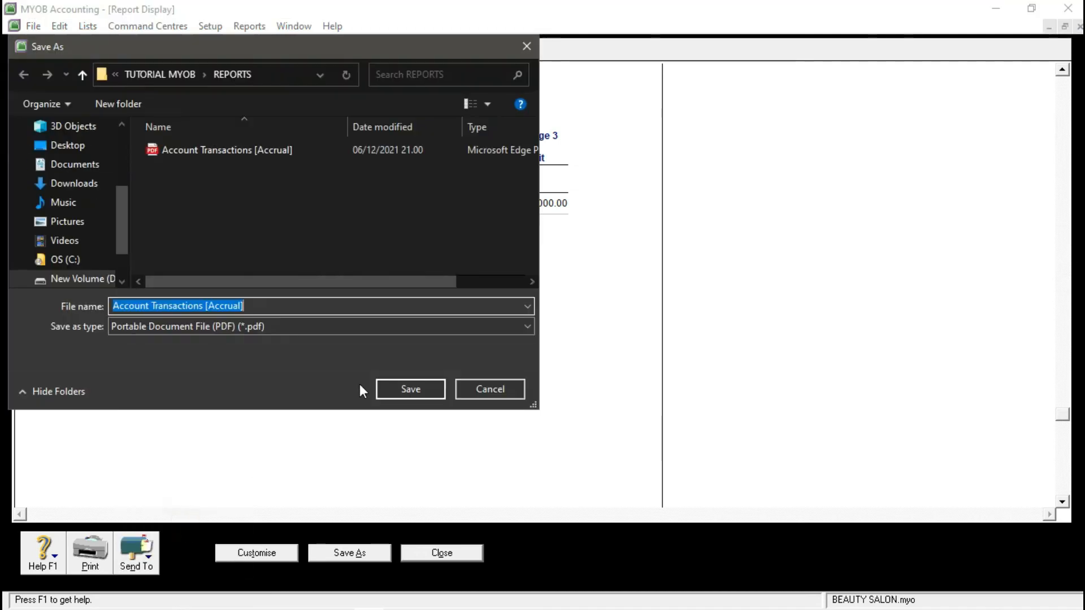
click(269, 307)
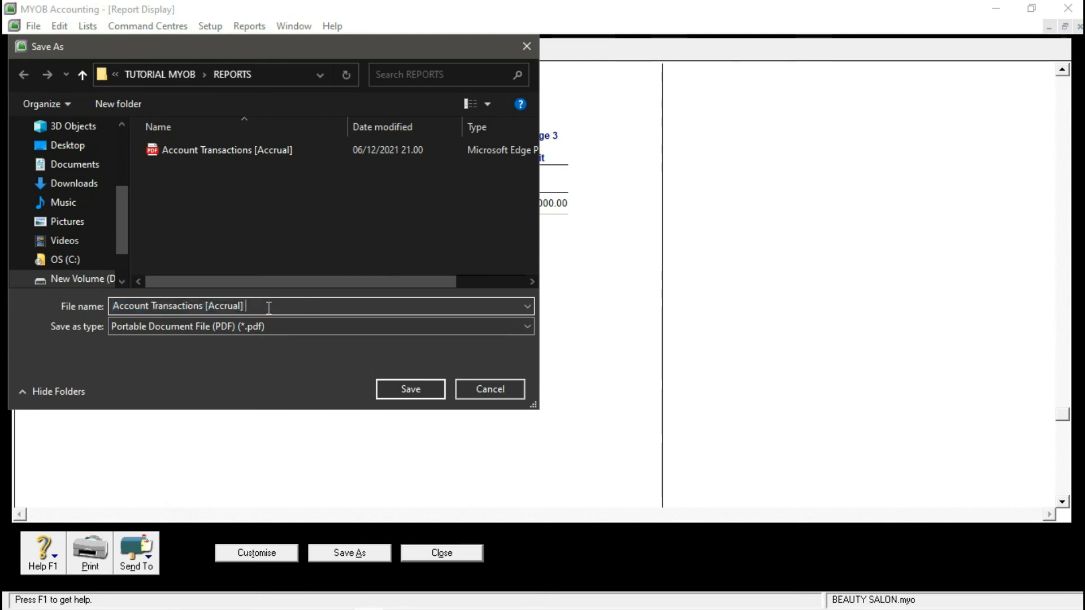
text(ELSA)
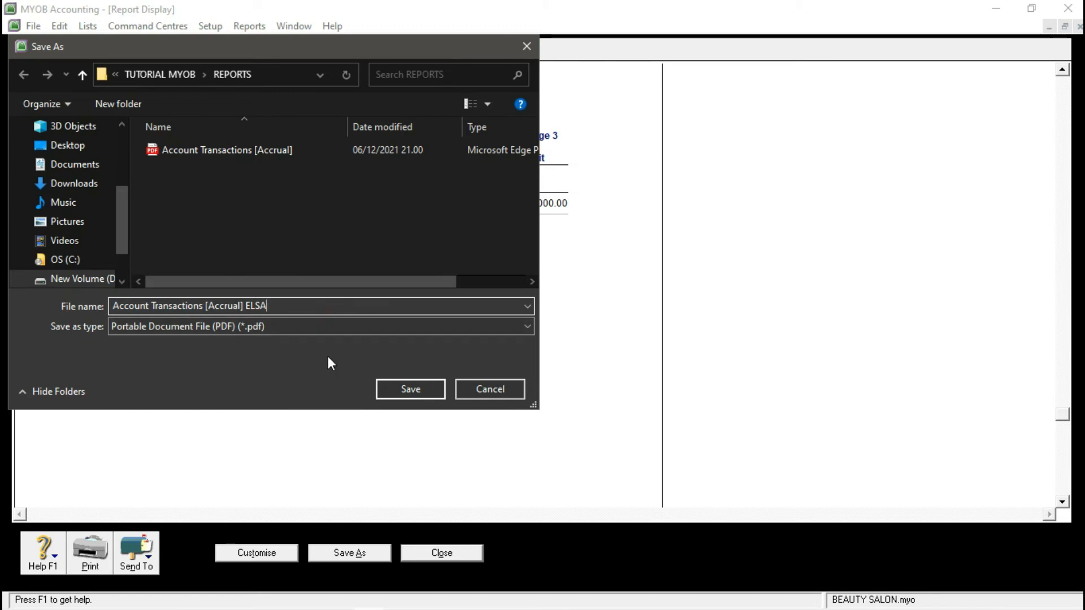
click(405, 389)
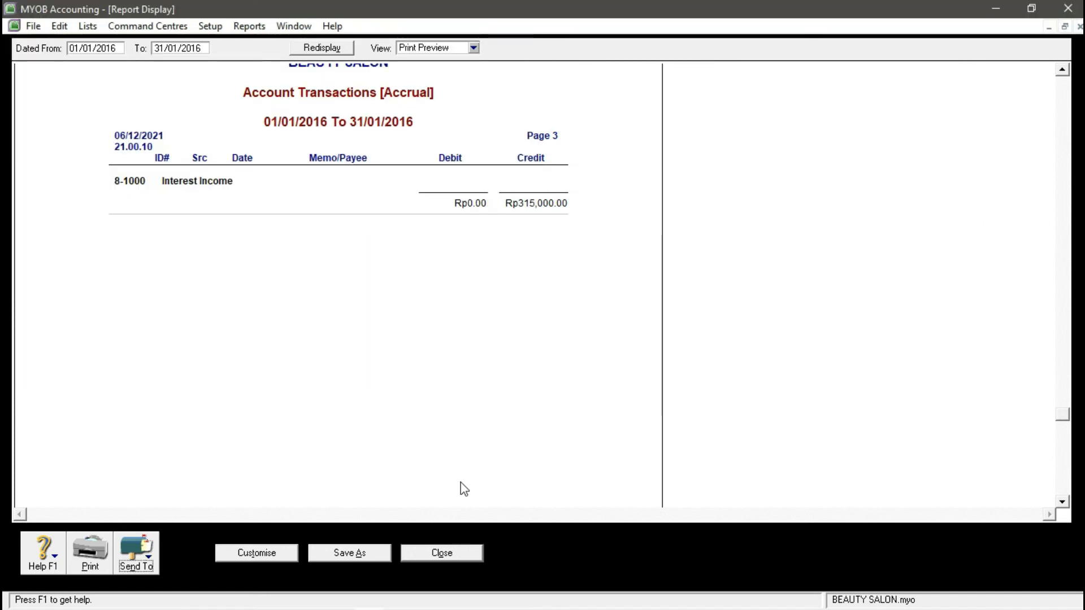
click(442, 552)
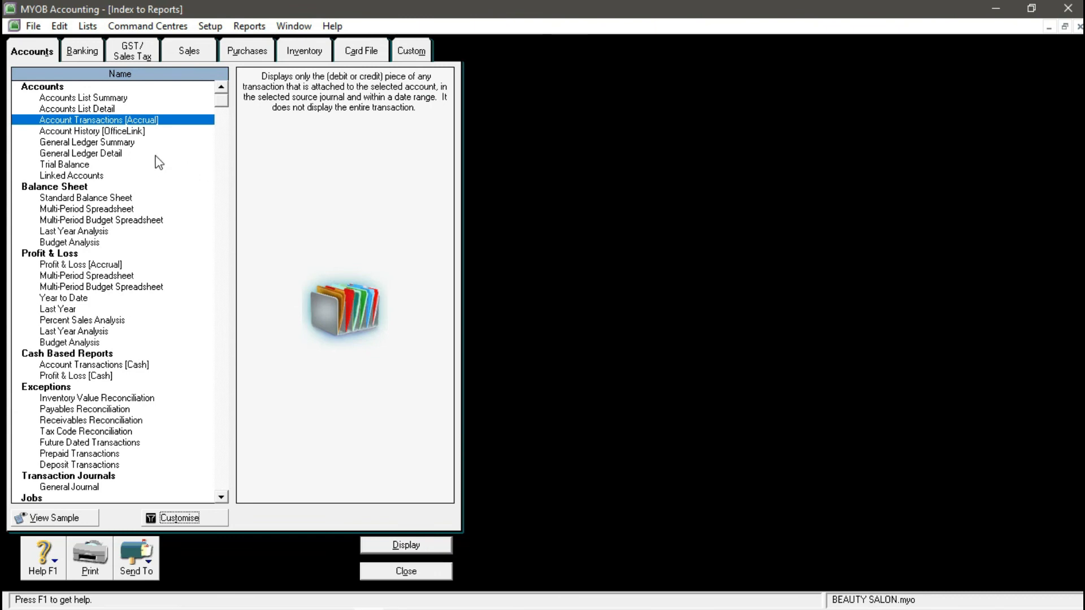
- Open the Standard Balance Sheet settings, check the As Of date, and close without changes
click(118, 199)
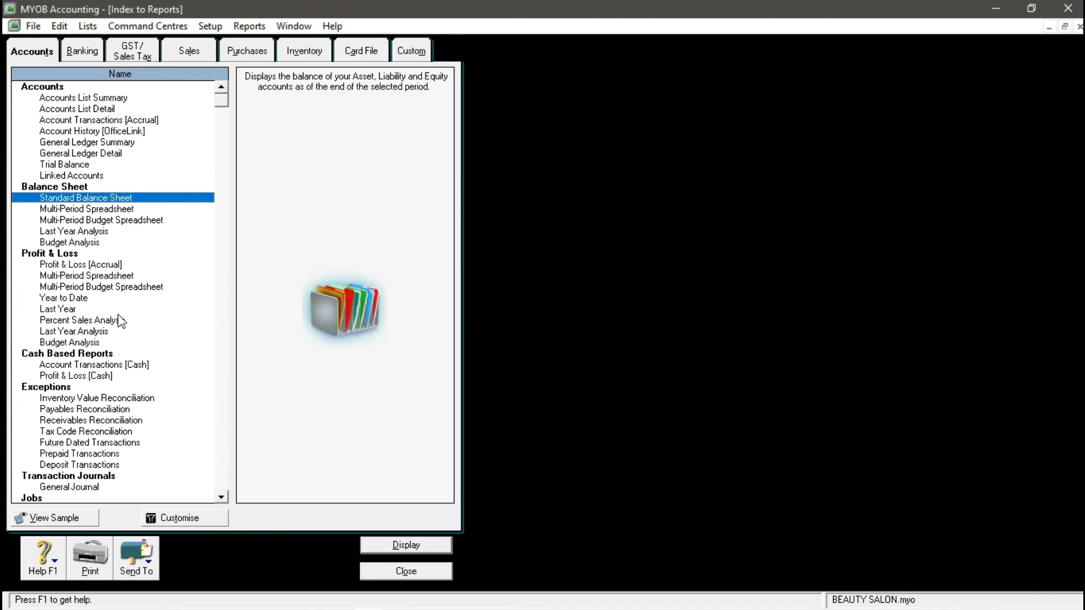
click(104, 198)
click(175, 518)
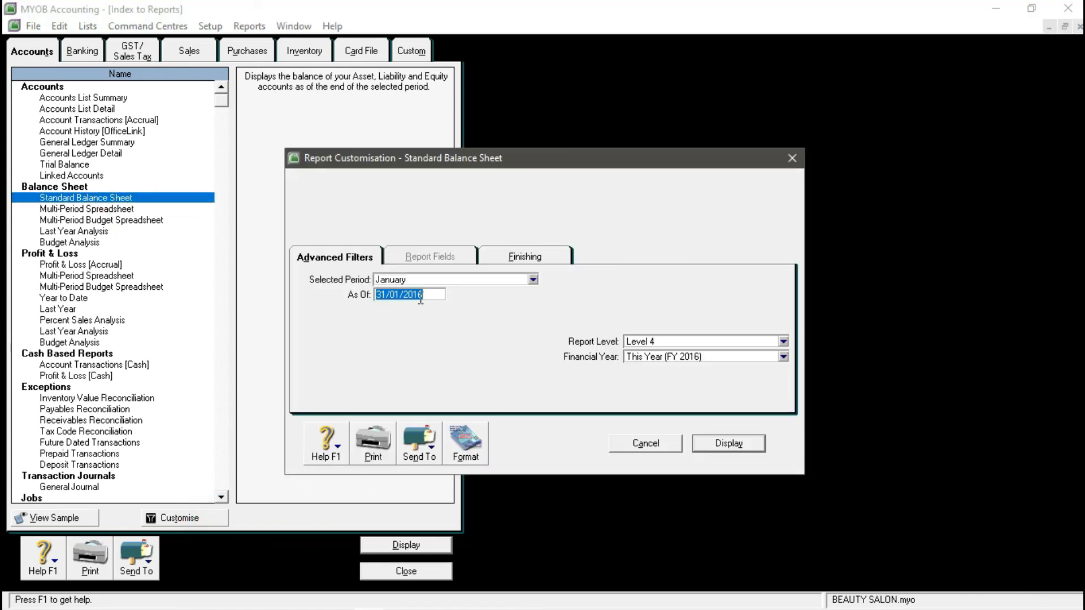
click(440, 295)
click(655, 443)
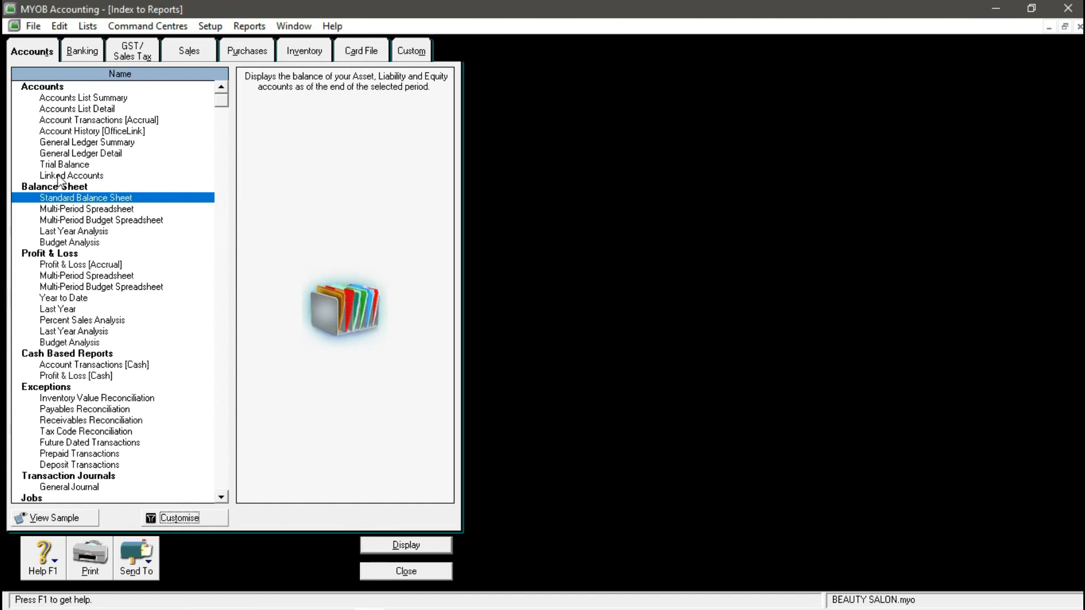
- Reopen the Standard Balance Sheet settings and display it as of 31/01/2016
click(116, 196)
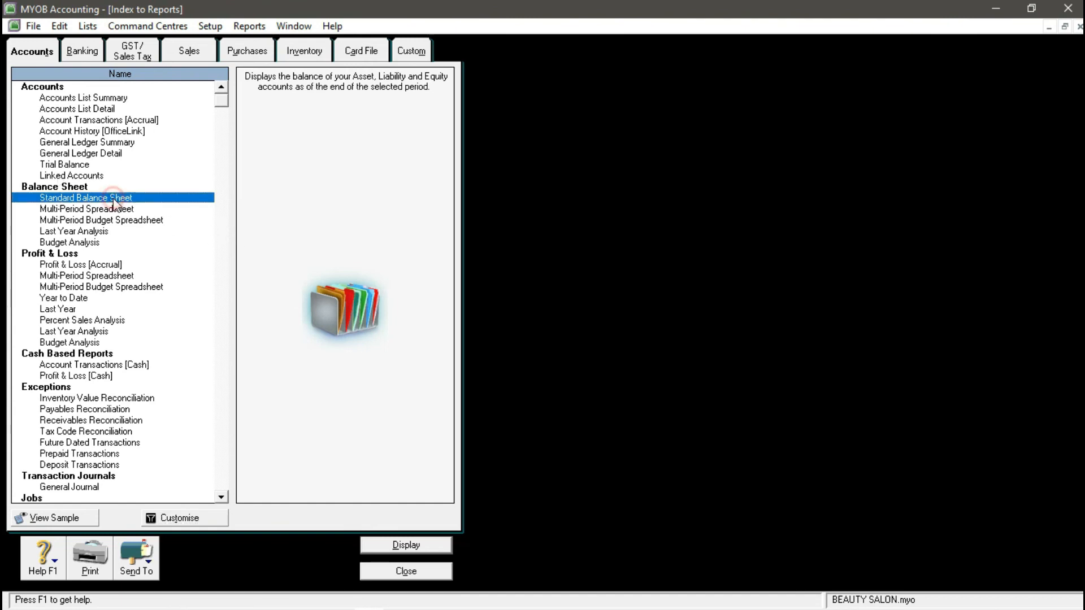
click(184, 516)
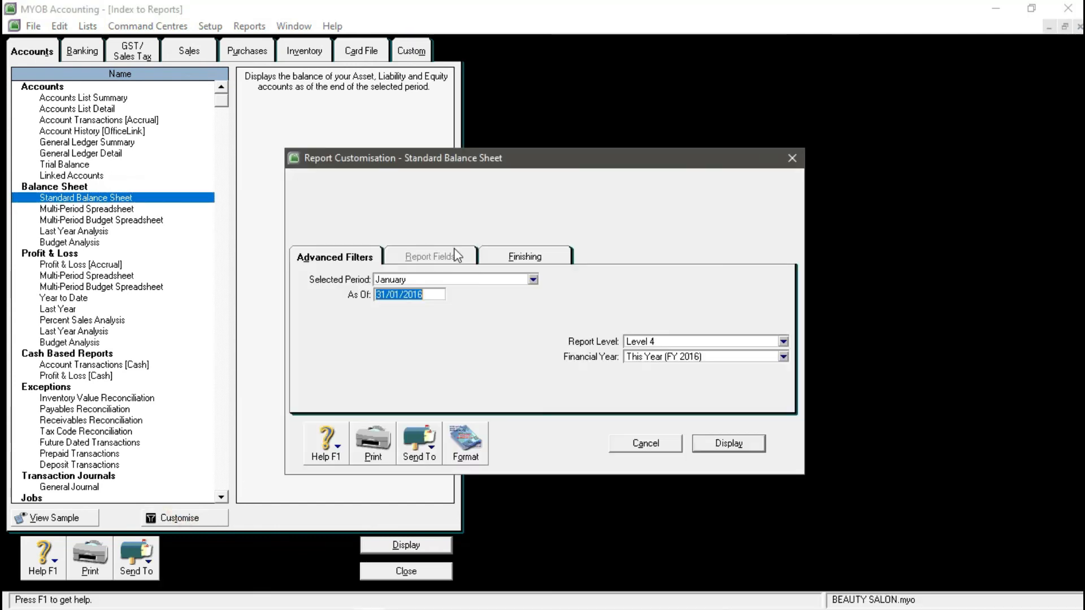
click(427, 297)
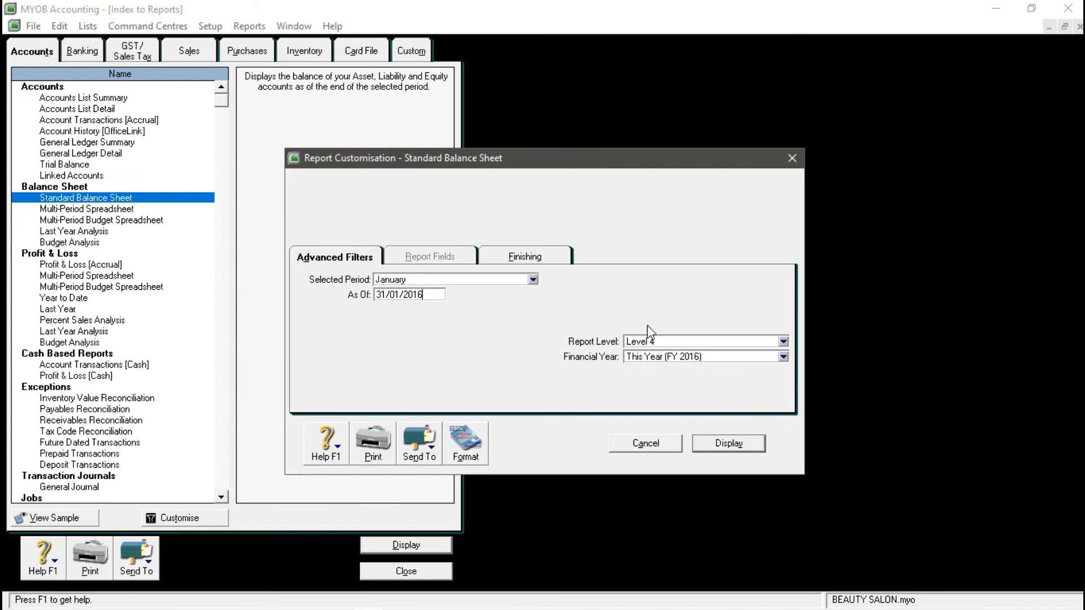
click(728, 444)
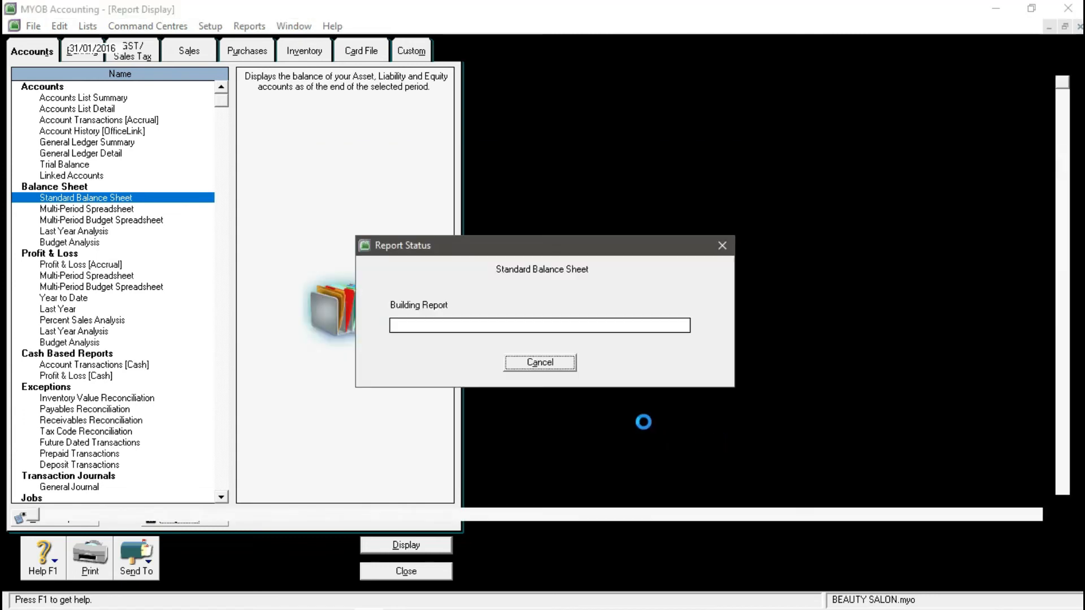
- Save the balance sheet as a PDF with your name appended, then close it
scroll(388, 260, down, 8)
scroll(484, 296, up, 7)
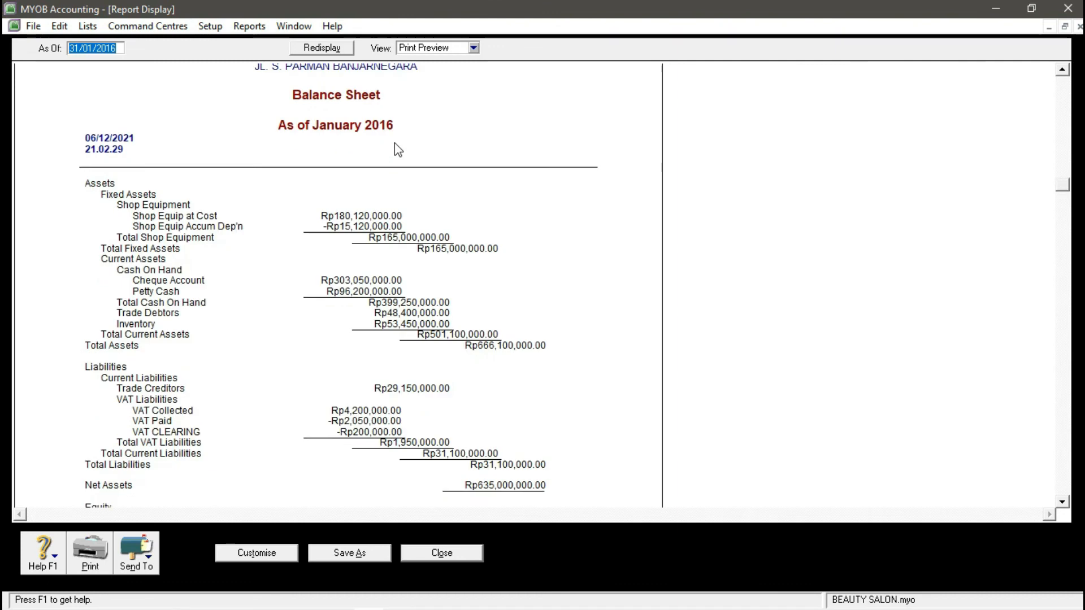
scroll(237, 344, down, 7)
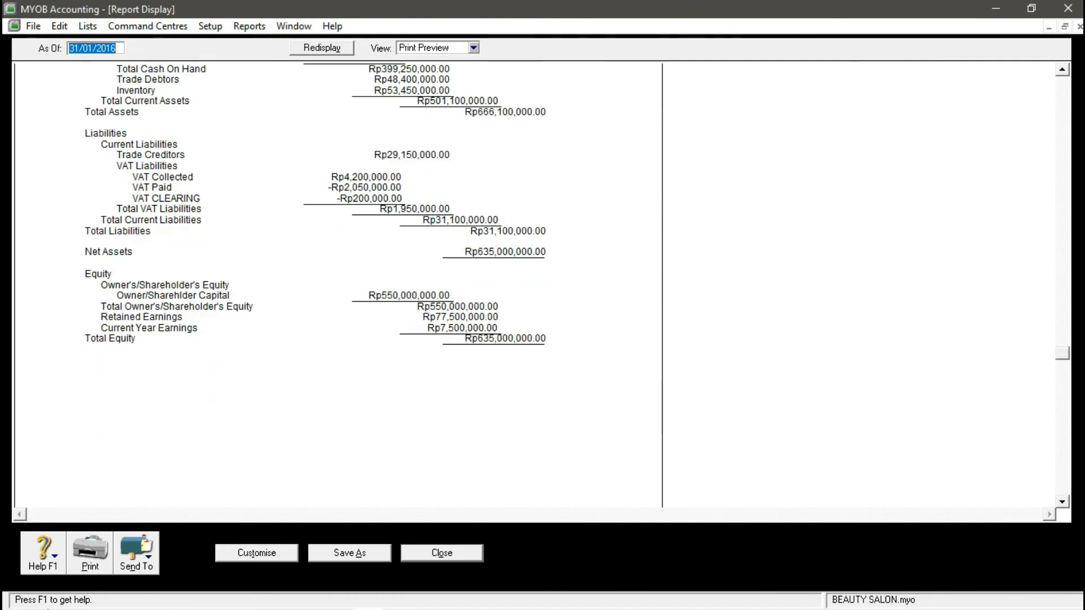
click(135, 556)
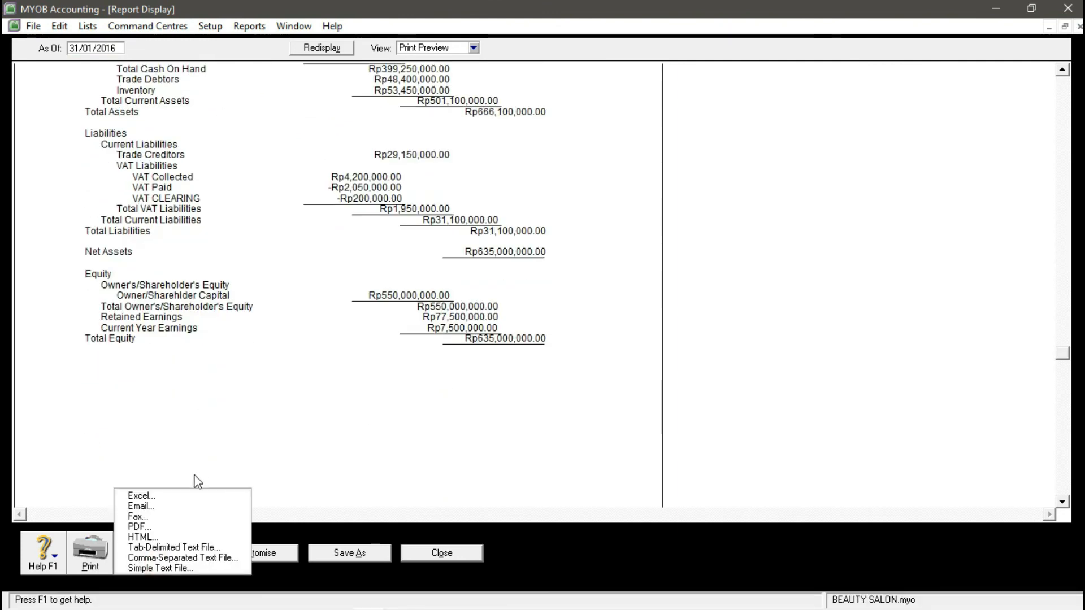
click(172, 529)
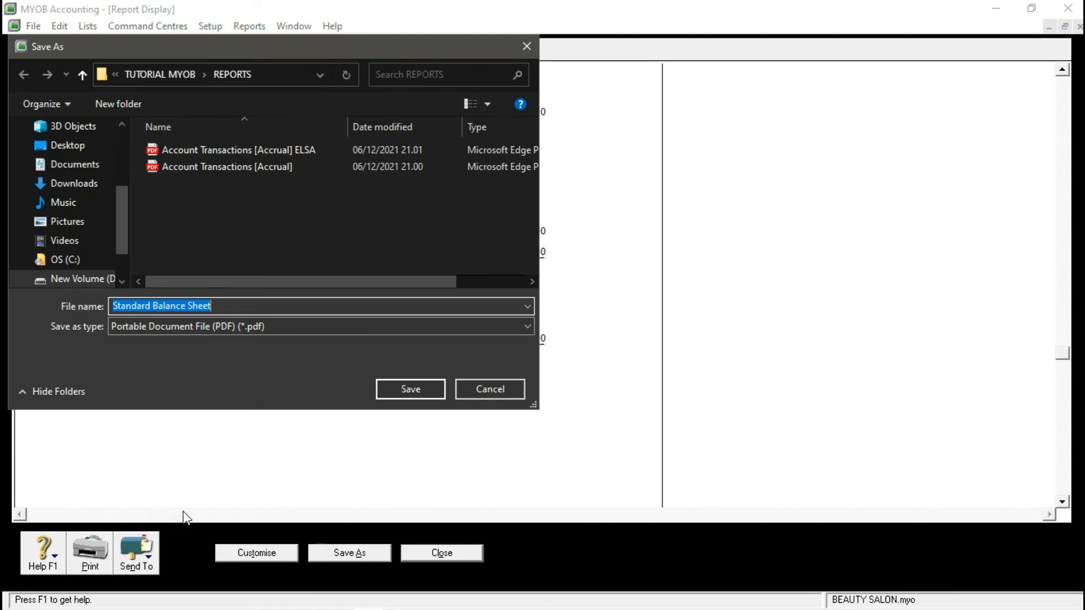
click(261, 305)
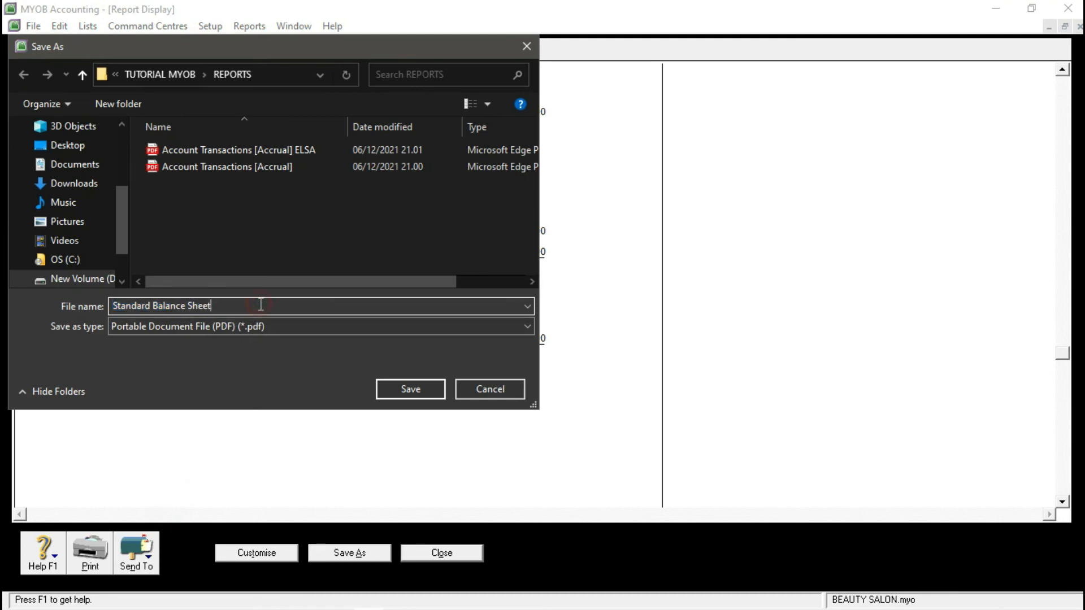
text(E)
key(Return)
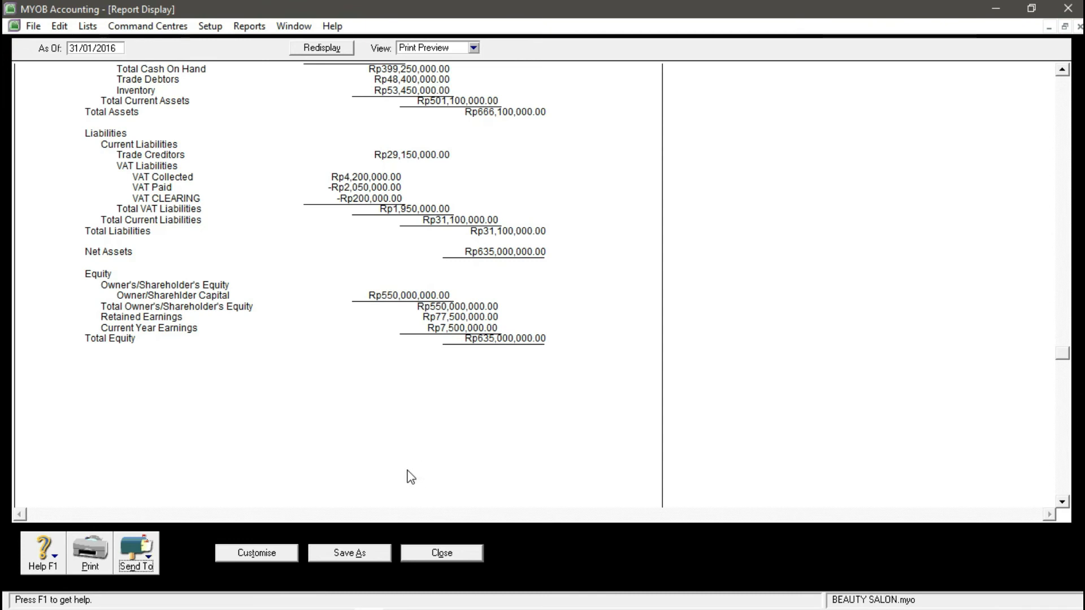
scroll(410, 477, up, 5)
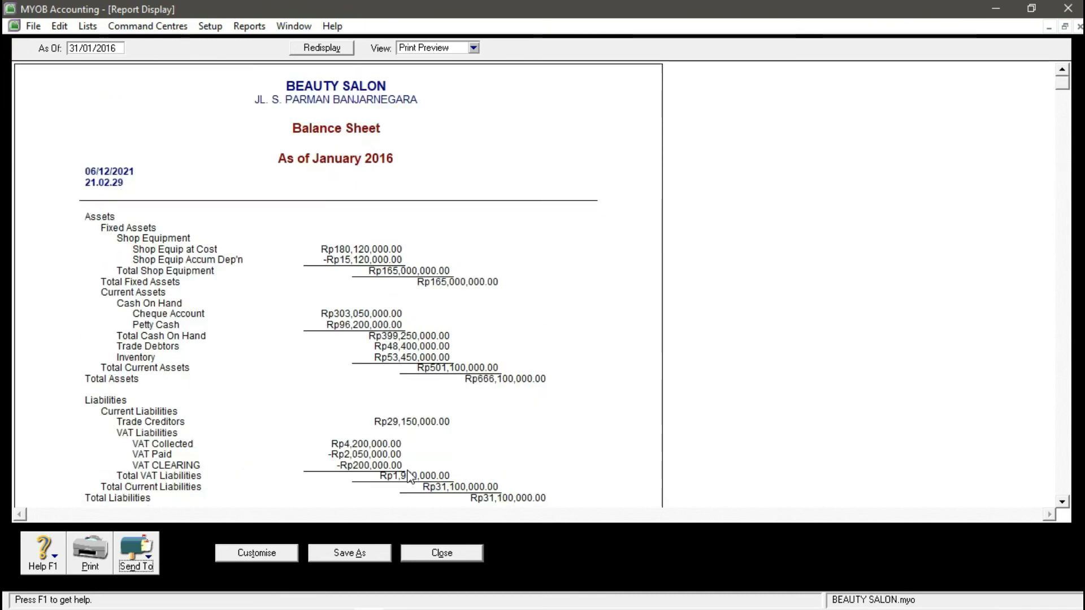
click(426, 554)
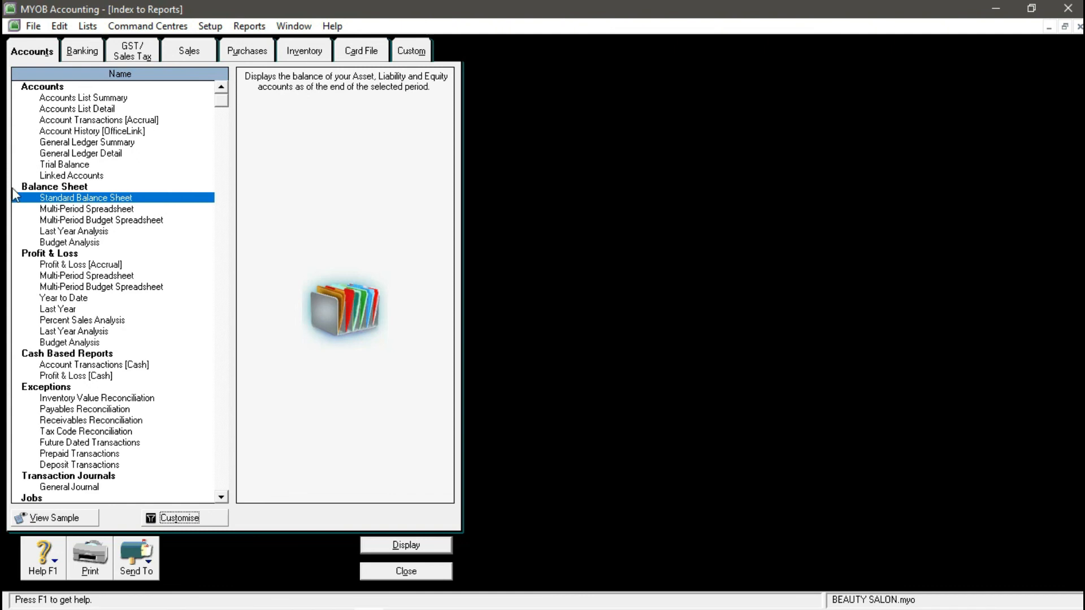
- Display the Profit & Loss [Accrual] report for January to January
click(99, 264)
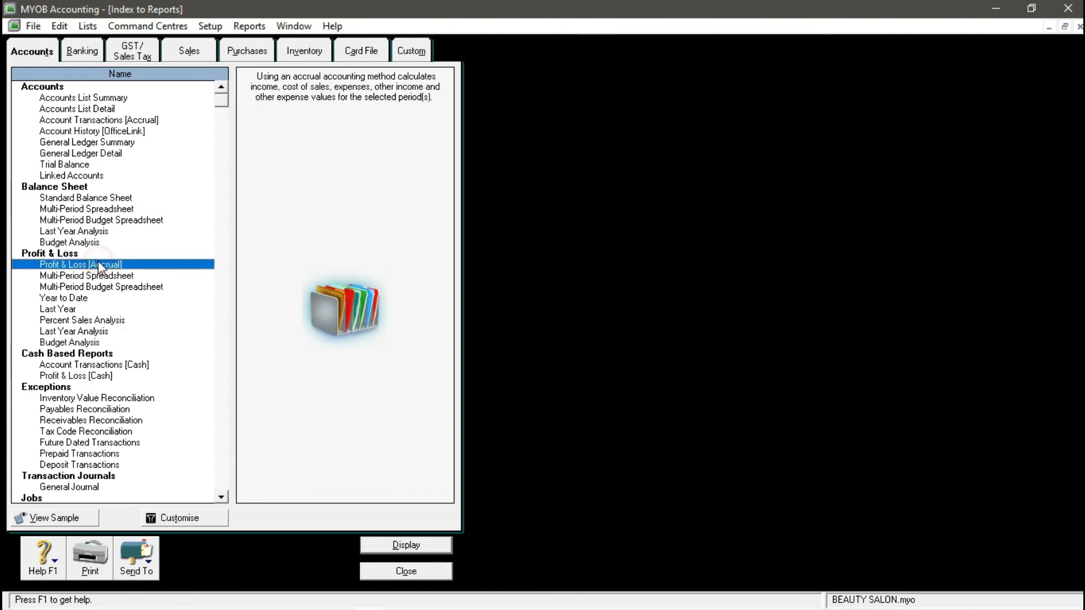
click(174, 518)
click(440, 280)
click(418, 292)
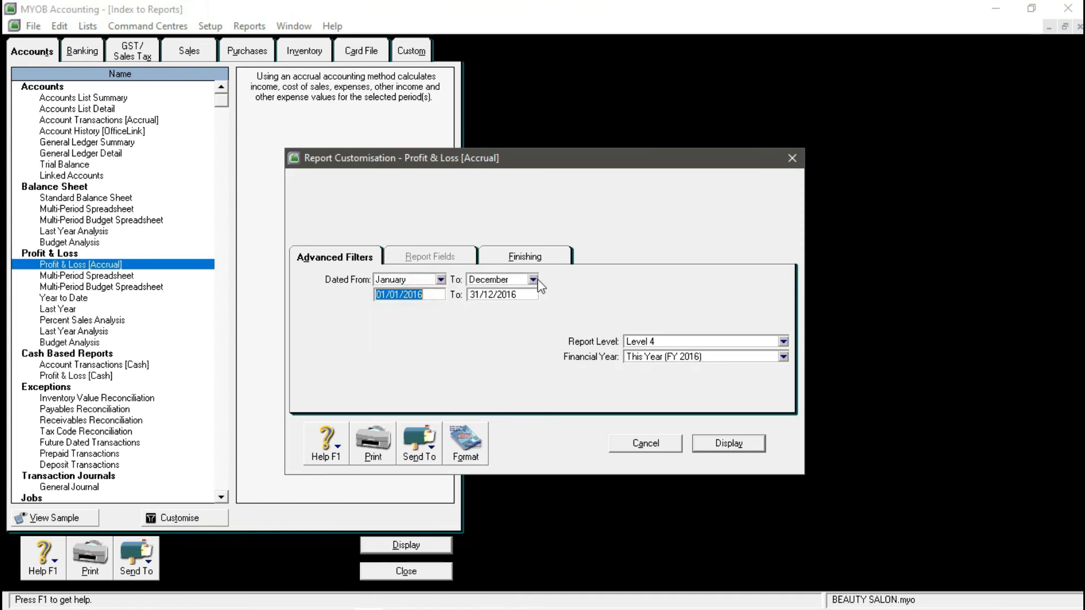
click(532, 279)
click(496, 293)
click(750, 444)
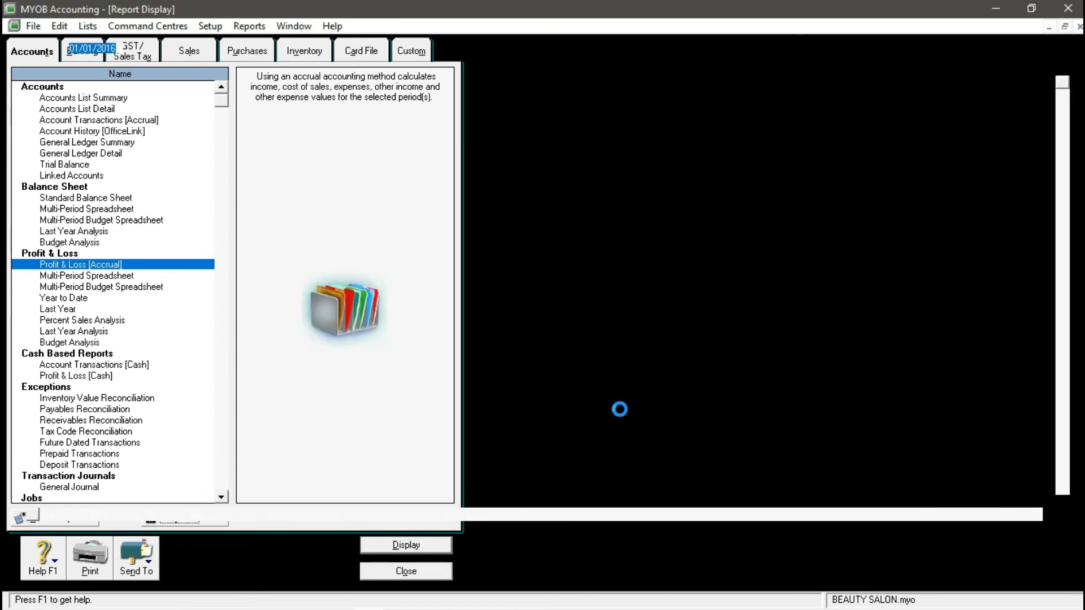
- Save the Profit & Loss report as a PDF with your name appended, then close it
scroll(501, 227, down, 3)
scroll(501, 227, down, 3)
scroll(527, 258, up, 5)
scroll(527, 258, down, 3)
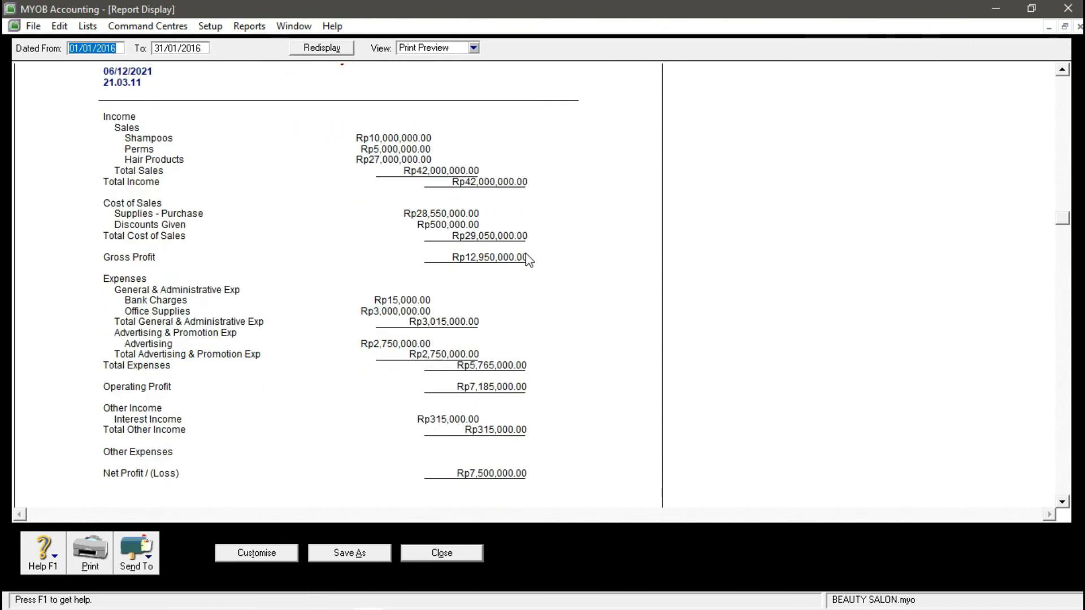
scroll(527, 259, down, 1)
click(136, 565)
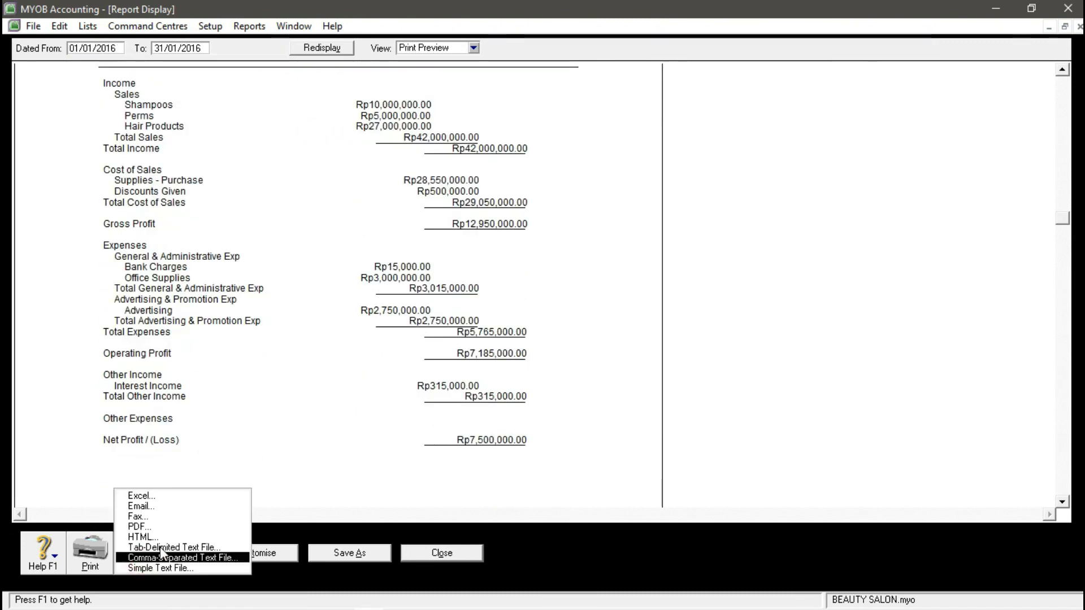
click(140, 527)
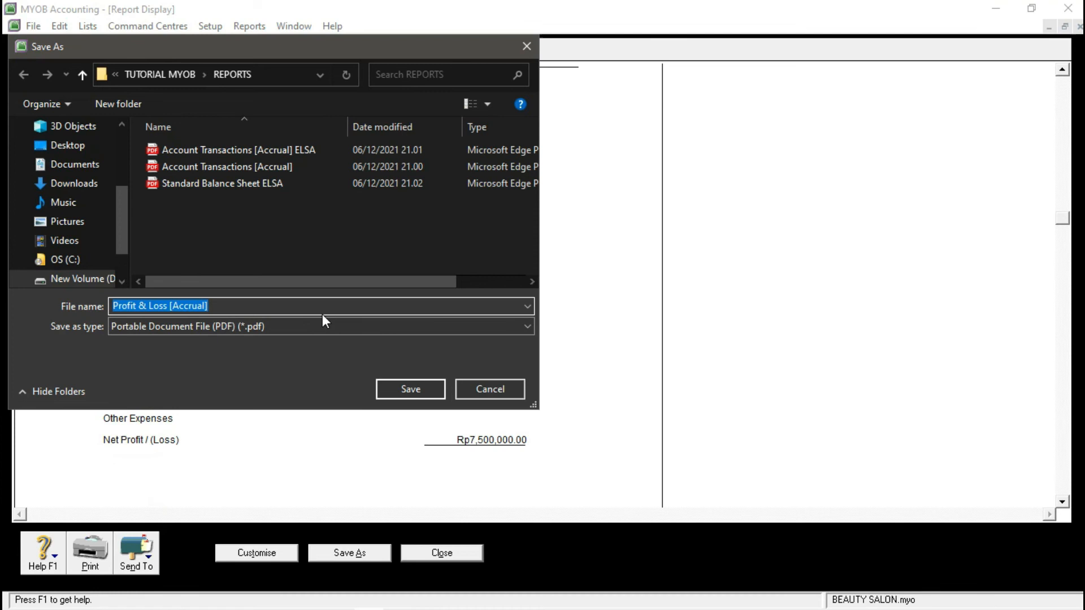
key(Right)
text(ELSA)
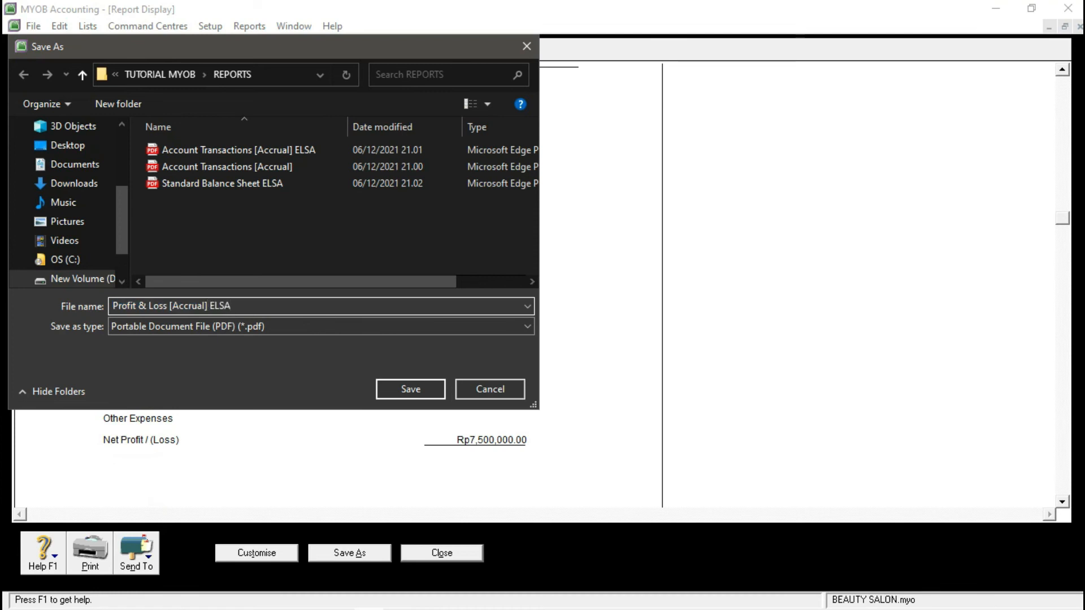
key(Return)
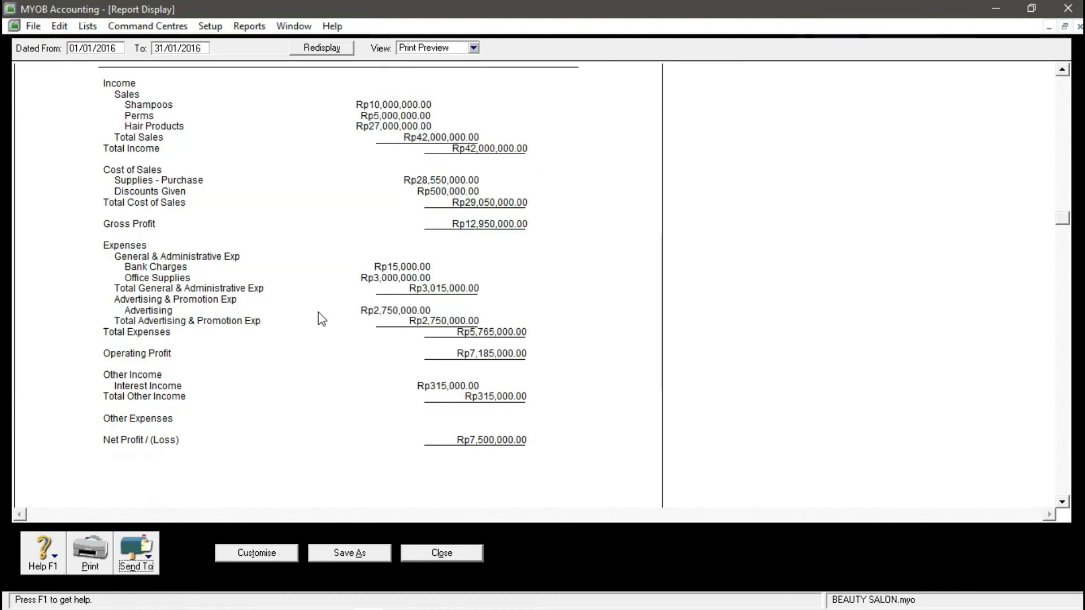
click(441, 554)
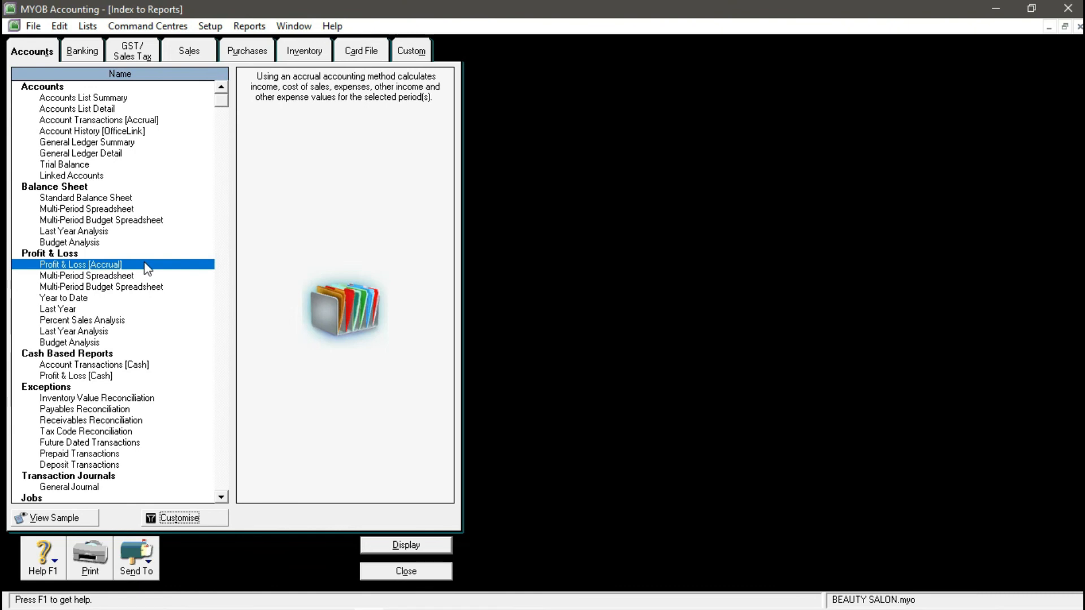
- Display the January Bank Register from the Banking reports
click(90, 56)
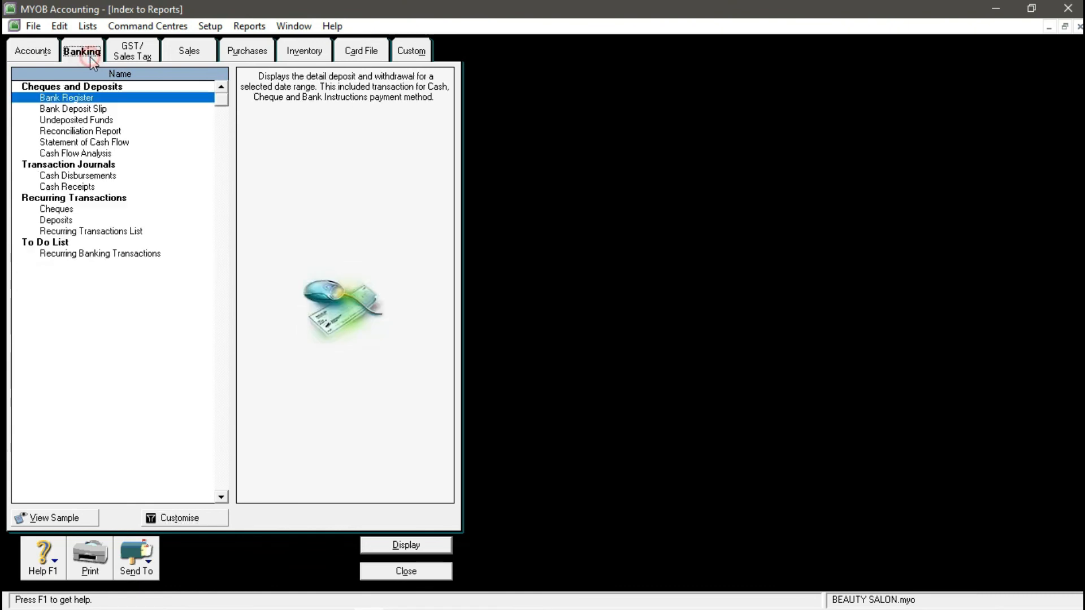
click(100, 97)
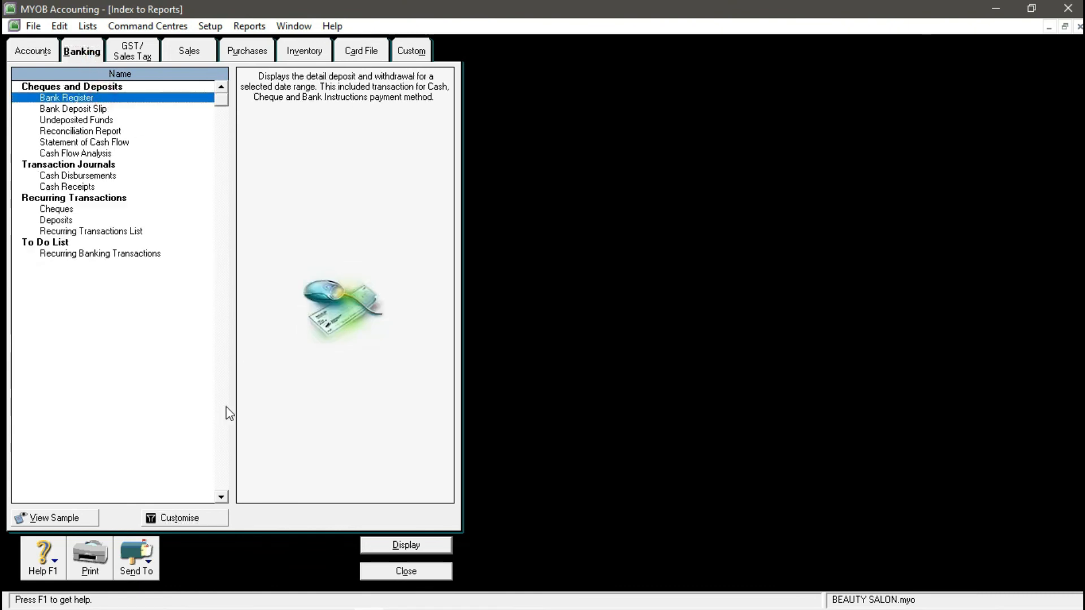
click(185, 519)
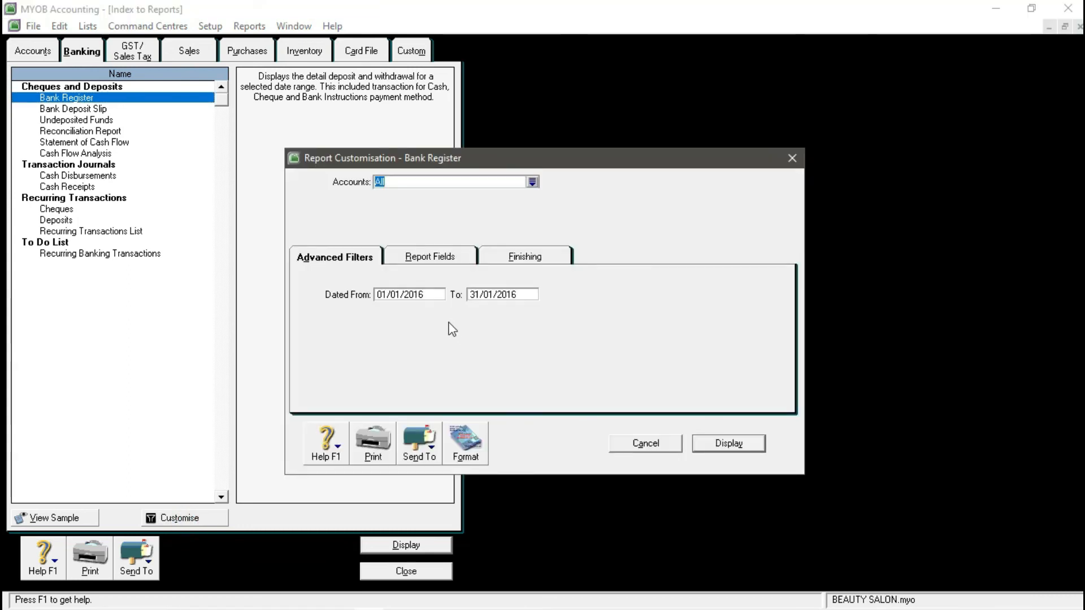
click(715, 446)
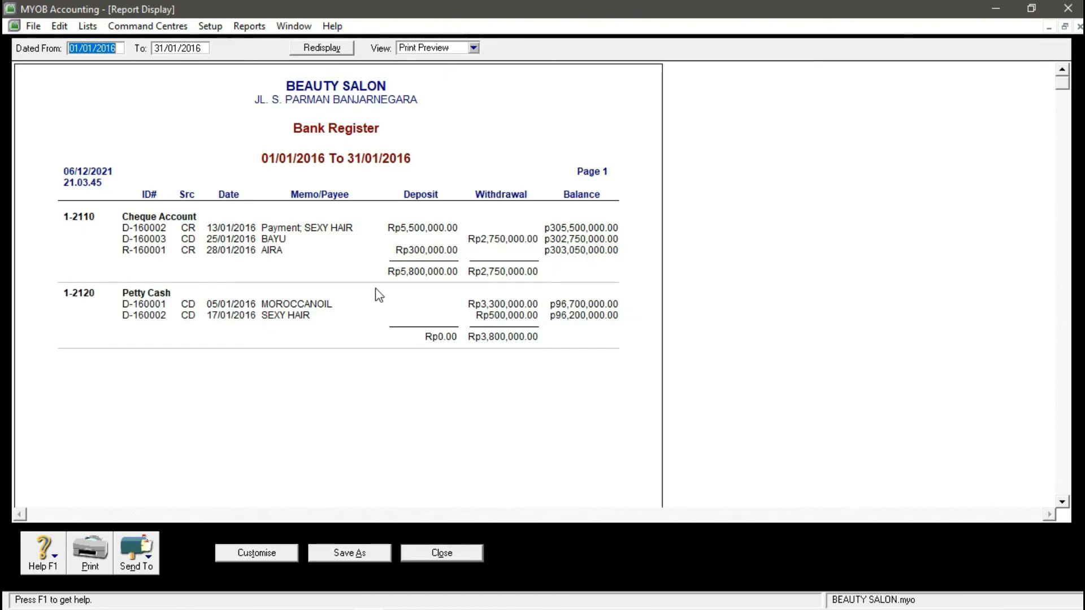
- Save the Bank Register as a PDF with your name appended, then close the preview
click(146, 556)
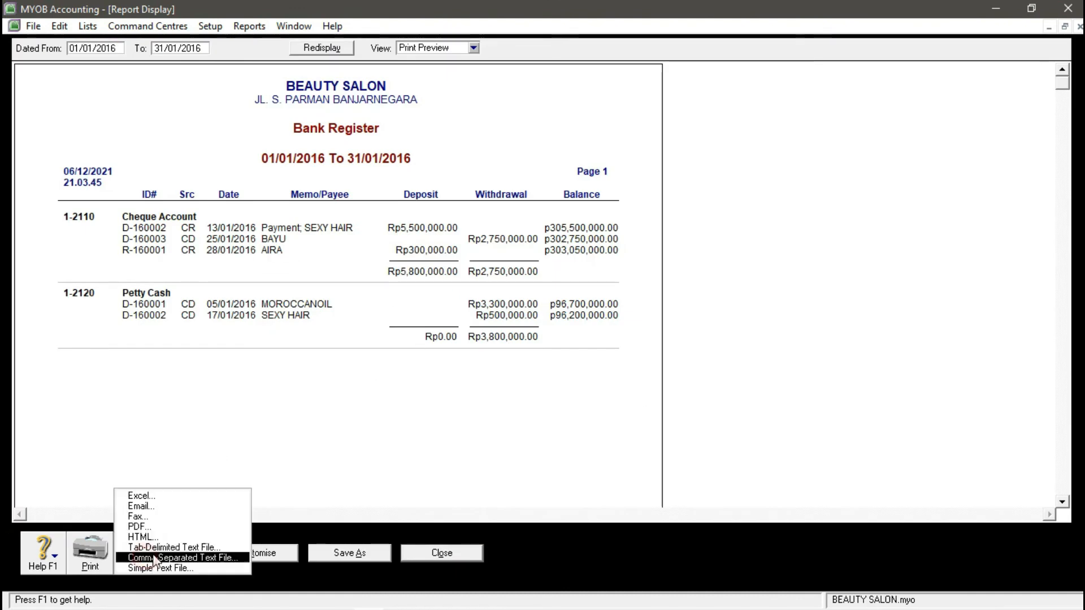
click(169, 523)
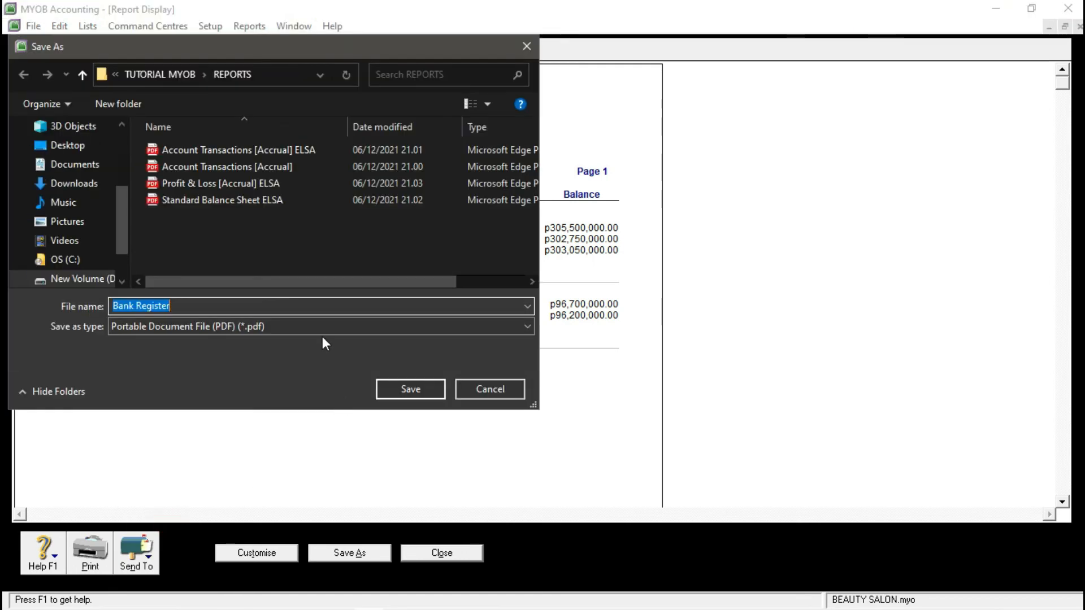
key(End)
text(ELSA)
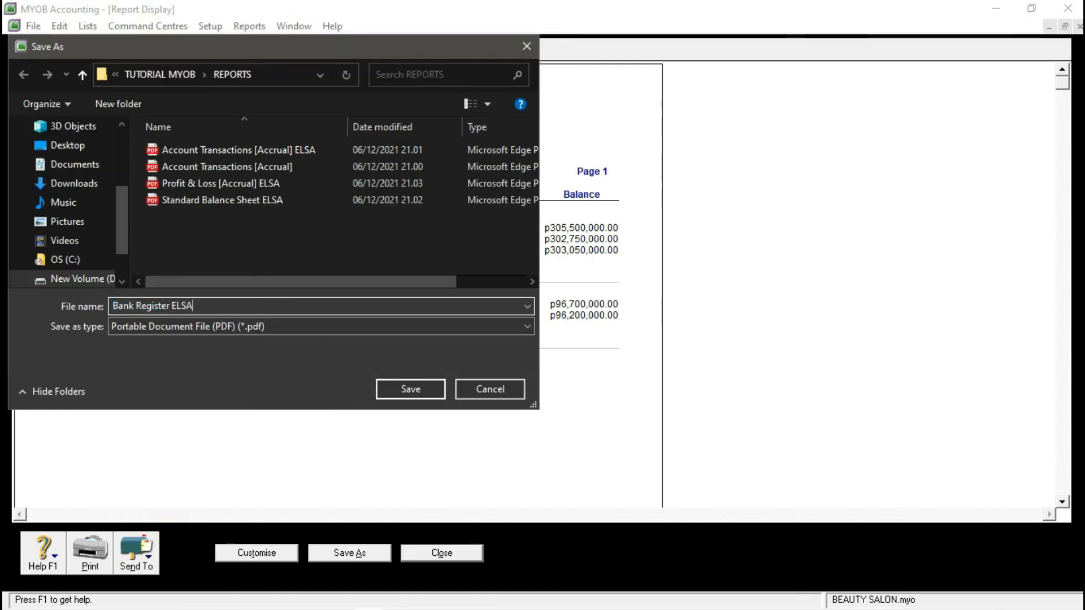
key(Return)
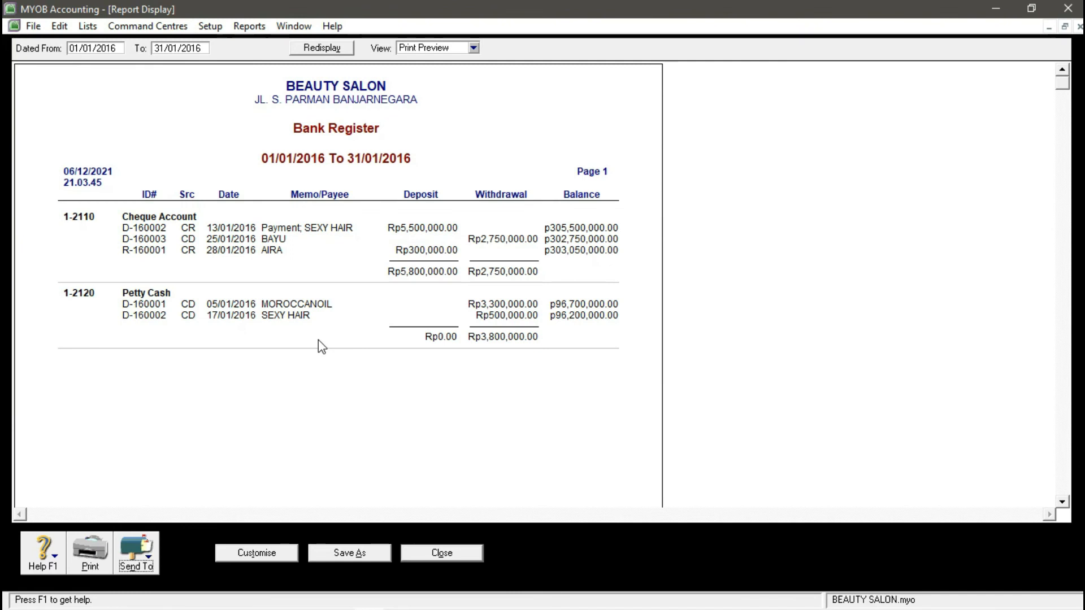
click(442, 553)
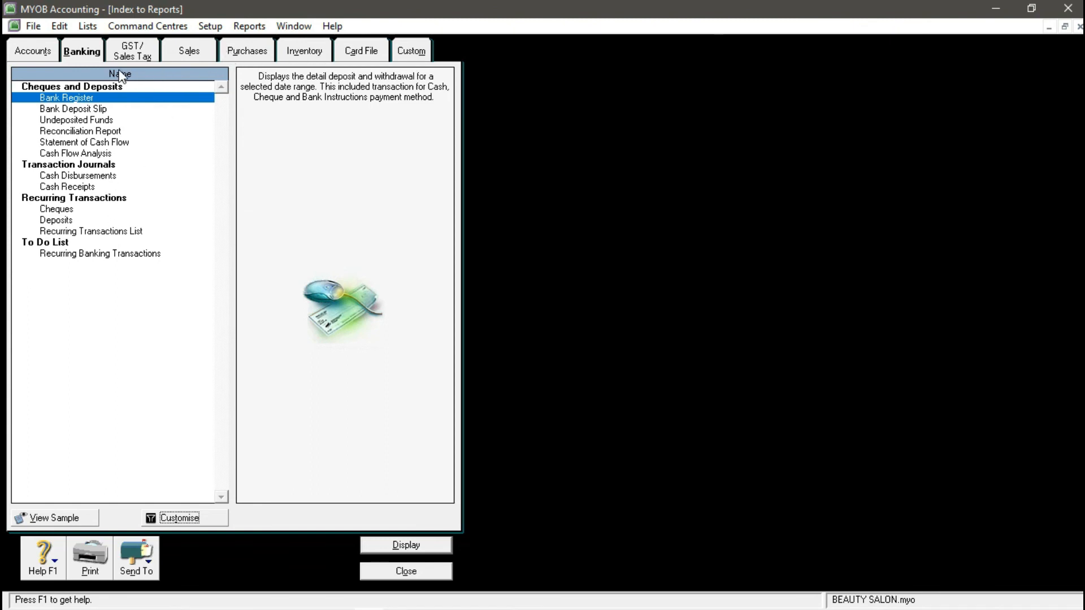
- Display the Reconciliation Report with statement date 31/01/2016
click(122, 133)
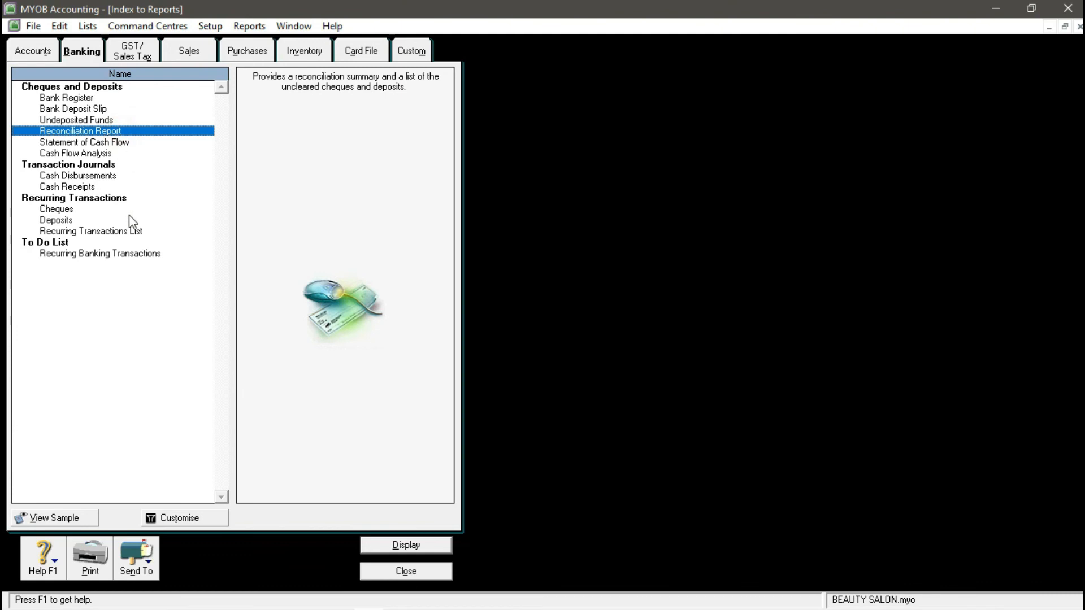
click(179, 518)
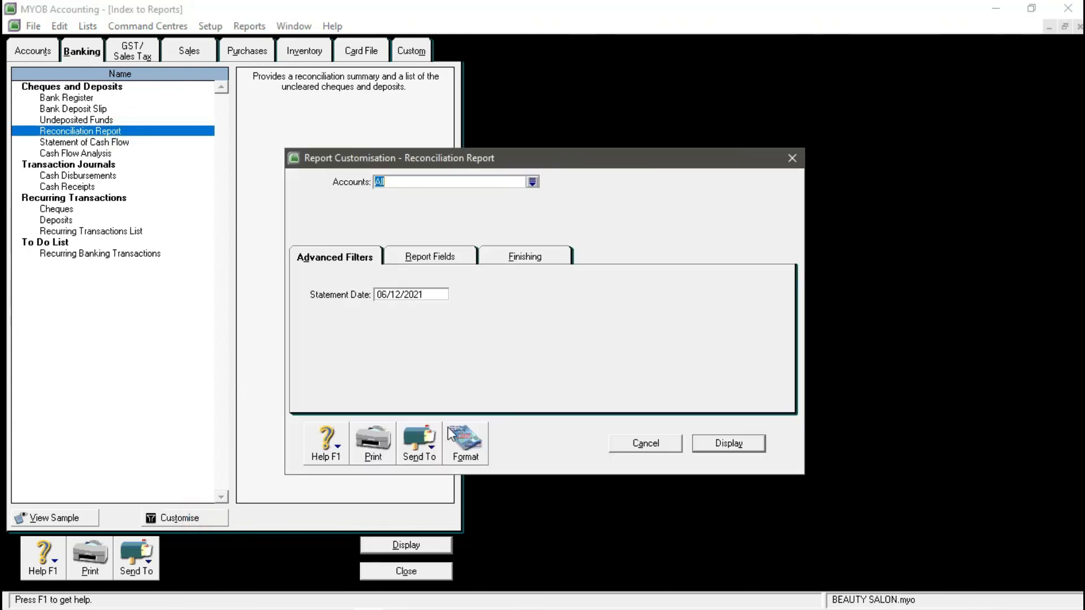
click(430, 294)
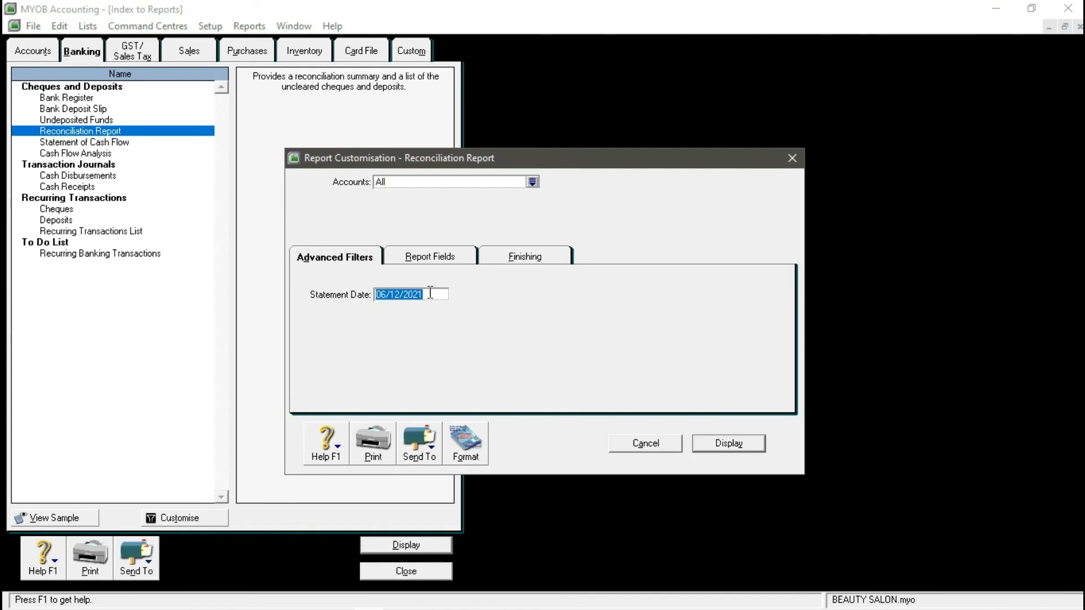
text(3)
text(/201)
click(442, 256)
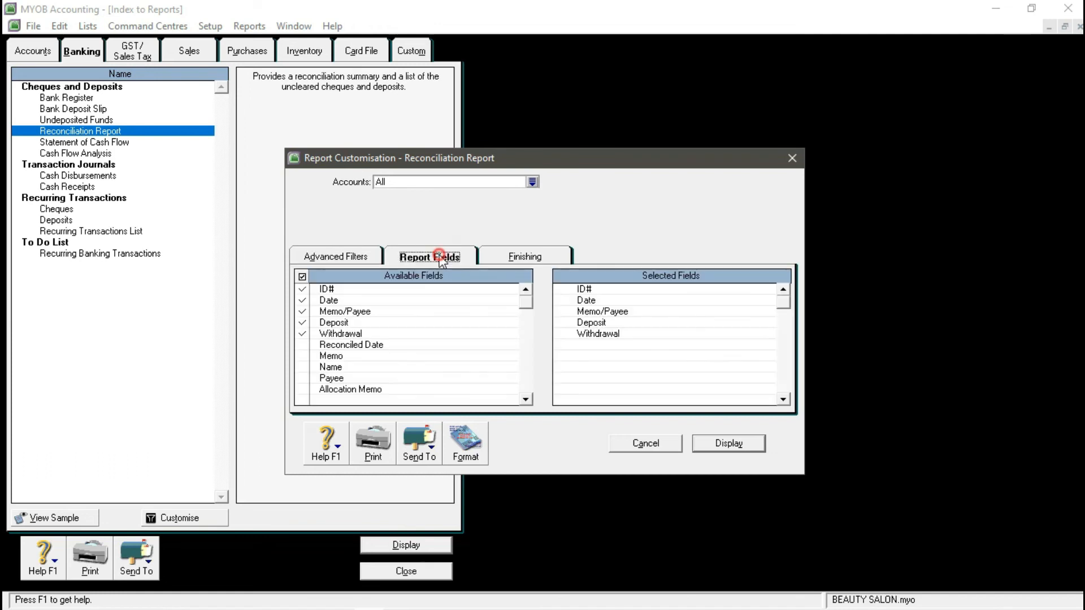
click(525, 255)
click(728, 442)
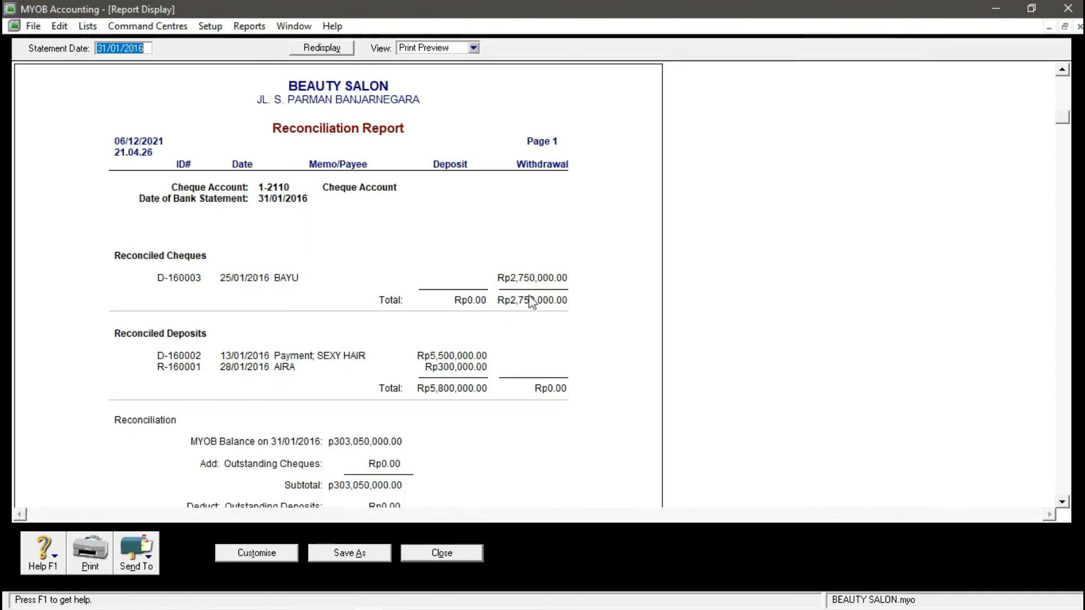
- Save the Reconciliation Report as a PDF with your name appended, then close the preview
scroll(528, 295, down, 3)
scroll(532, 302, up, 2)
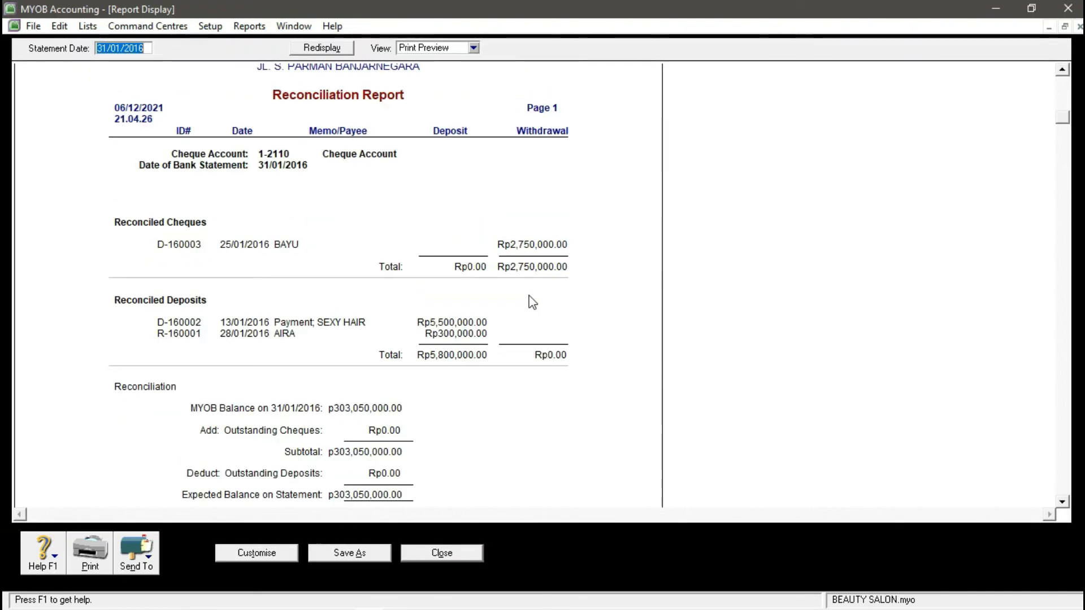
scroll(530, 301, down, 2)
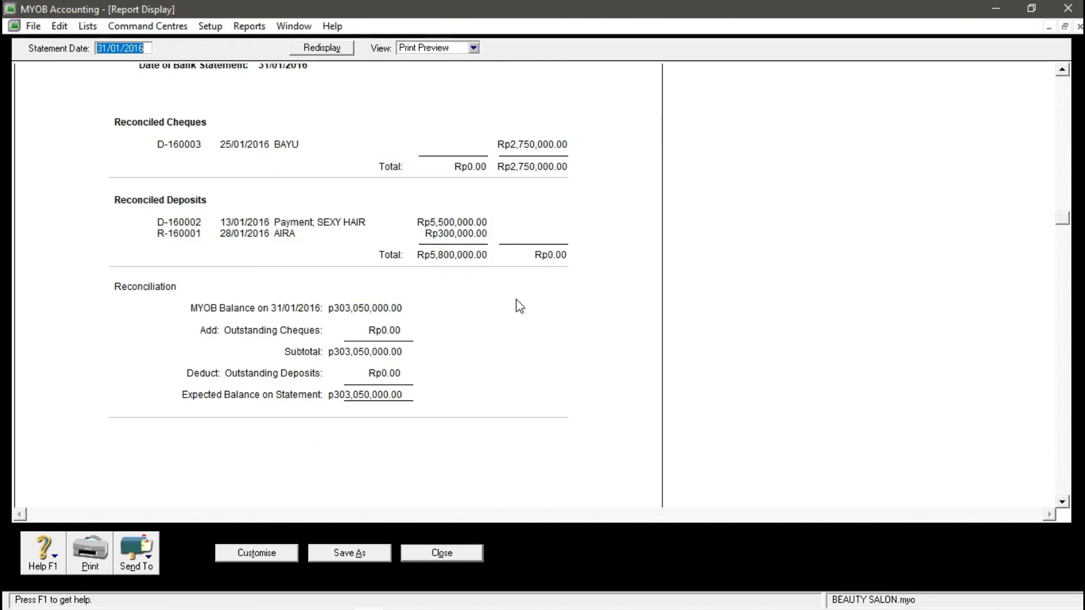
scroll(322, 254, up, 3)
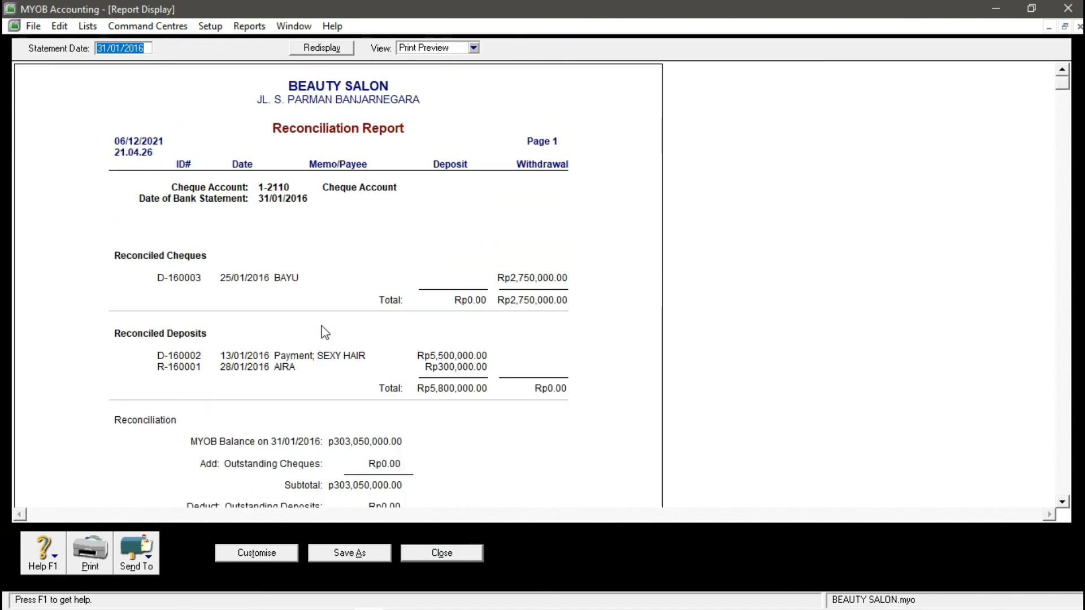
scroll(325, 333, down, 5)
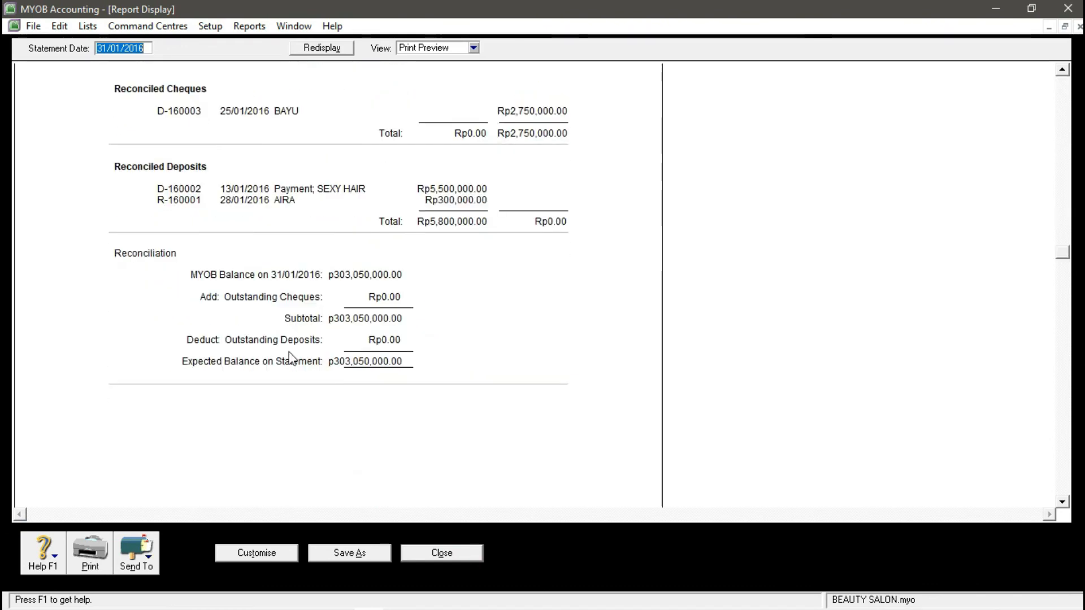
click(148, 559)
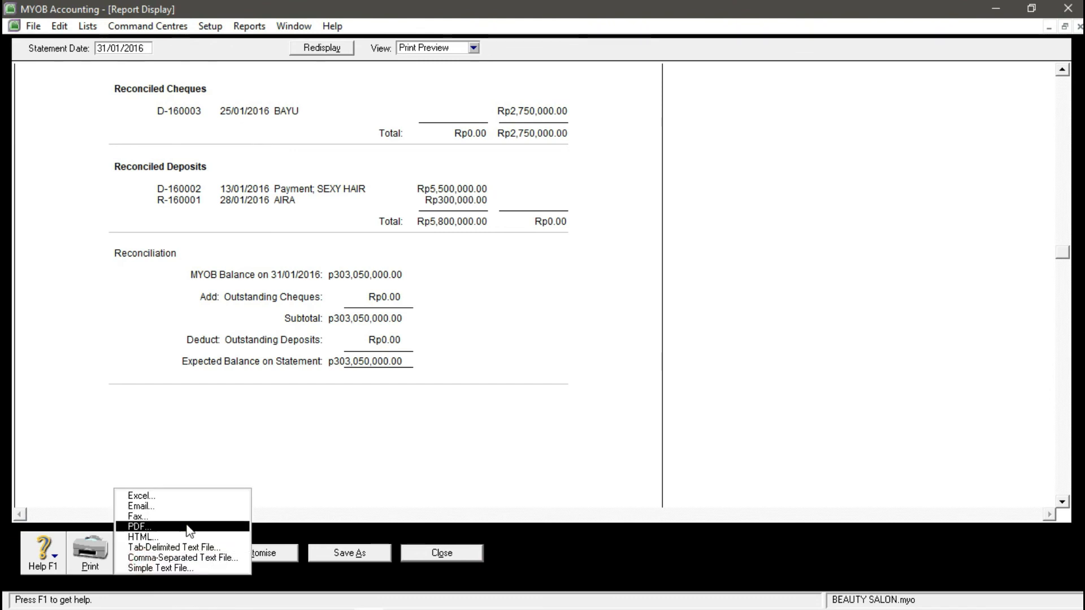
click(186, 521)
click(271, 304)
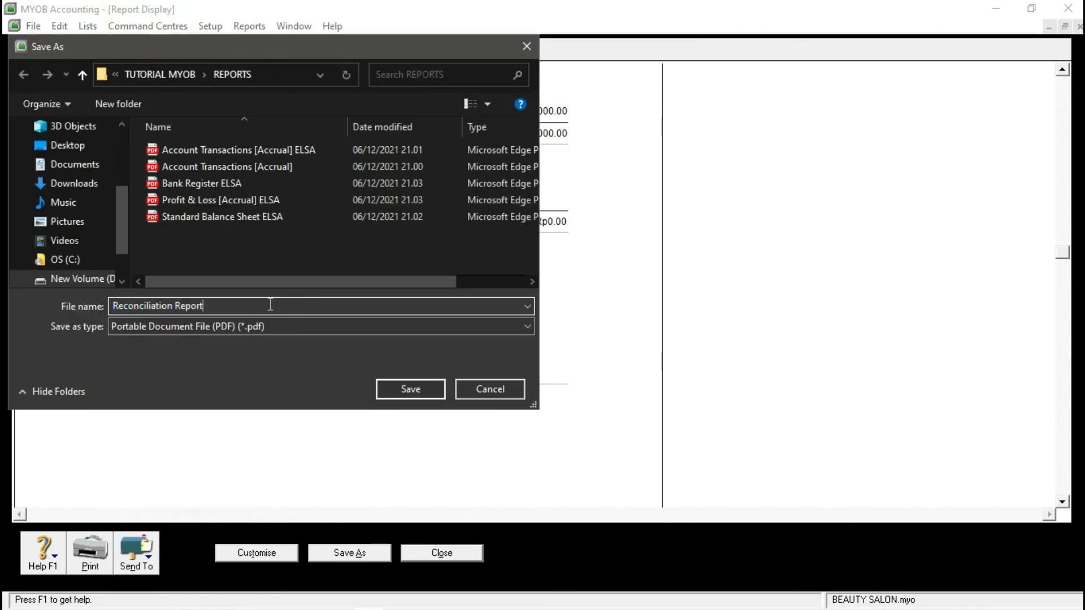
text(ELSA)
key(Return)
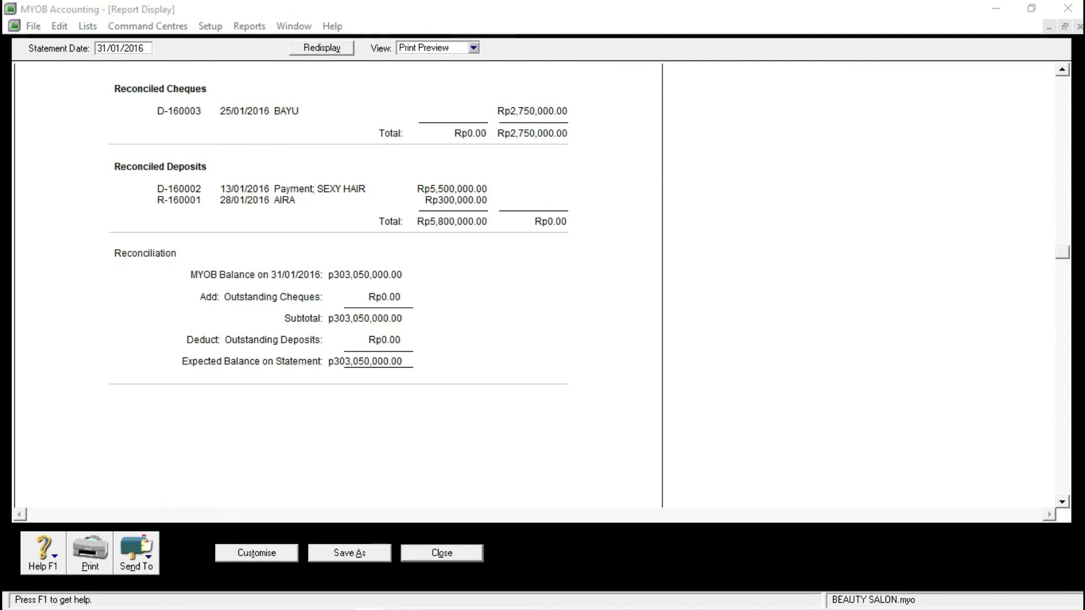
click(442, 555)
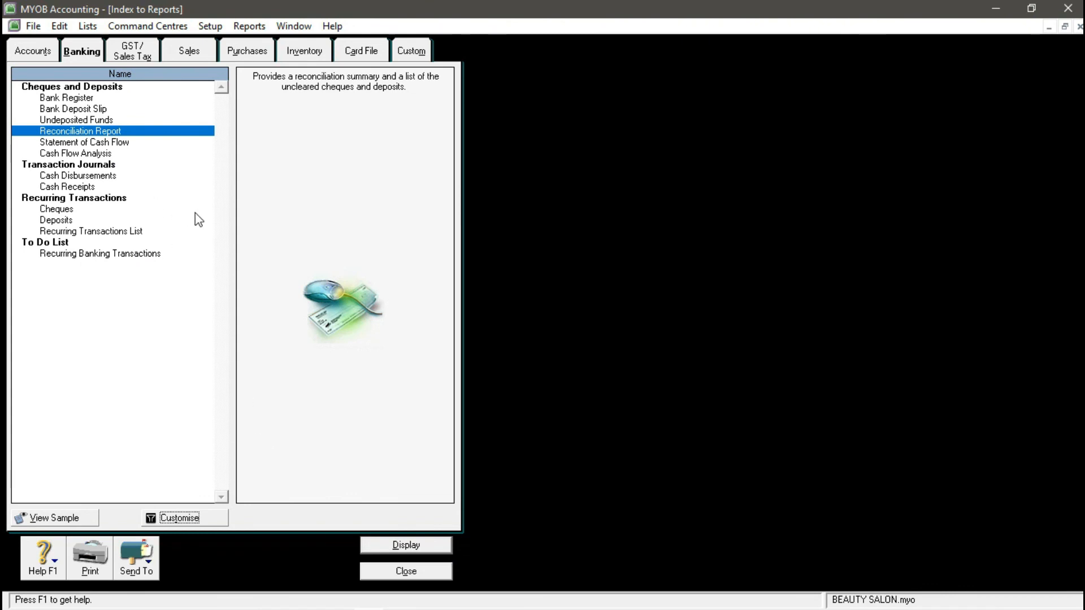
- Display the GST [Detail - Accrual] report for 01/01/2016 to 31/01/2016
click(131, 56)
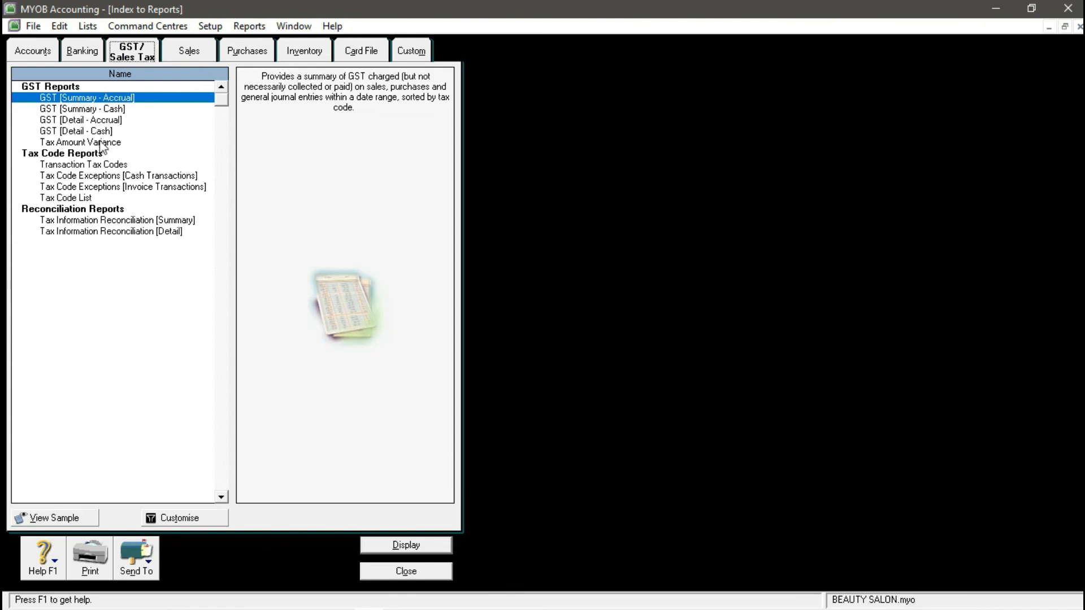
click(99, 119)
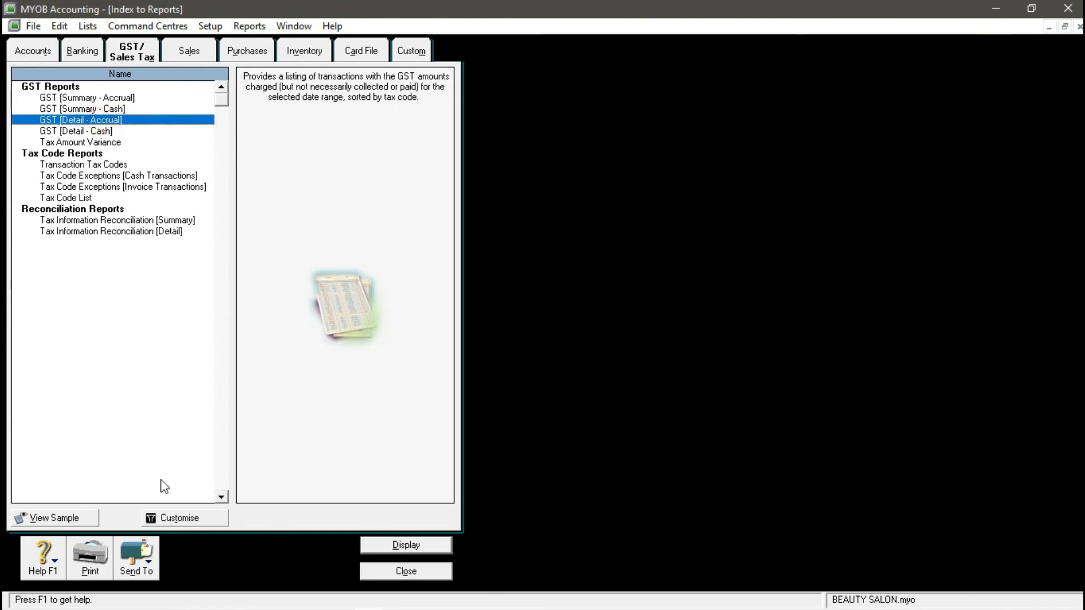
click(200, 519)
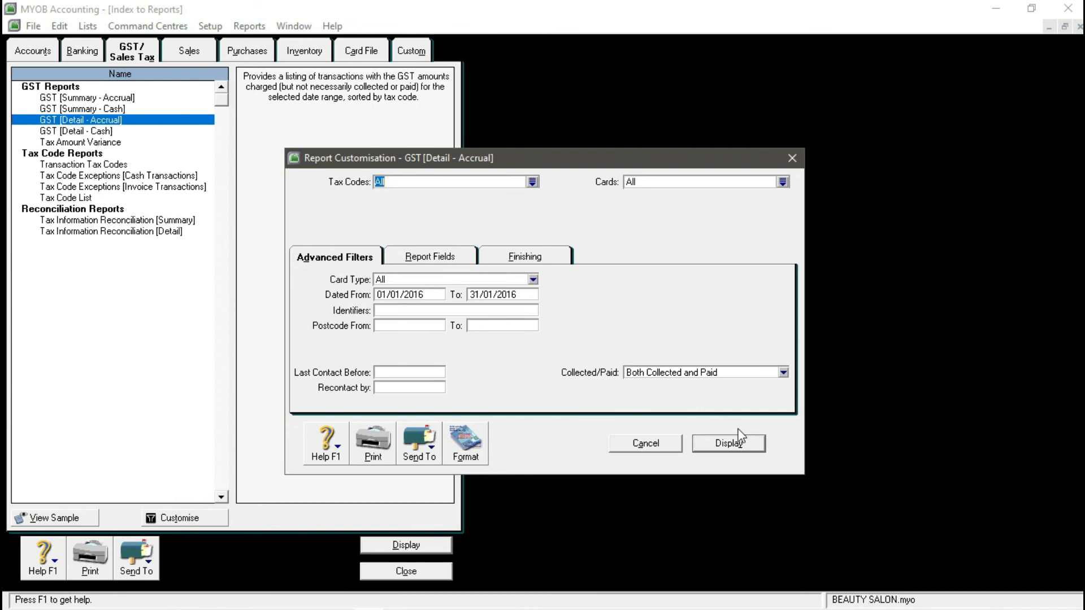
click(724, 435)
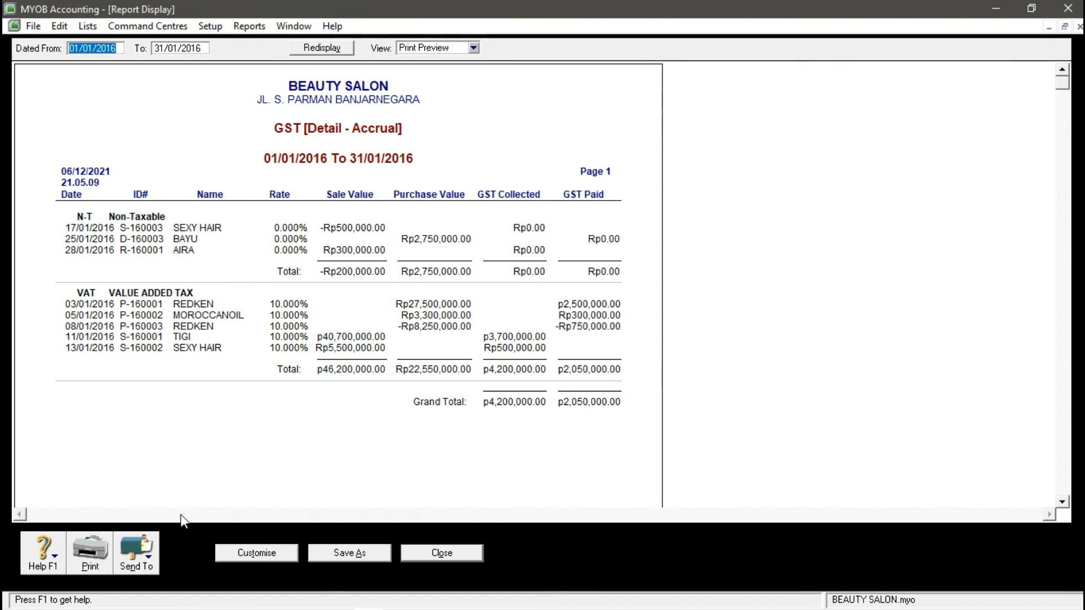
- Save the GST report as a PDF with your name appended, then close the preview
click(147, 559)
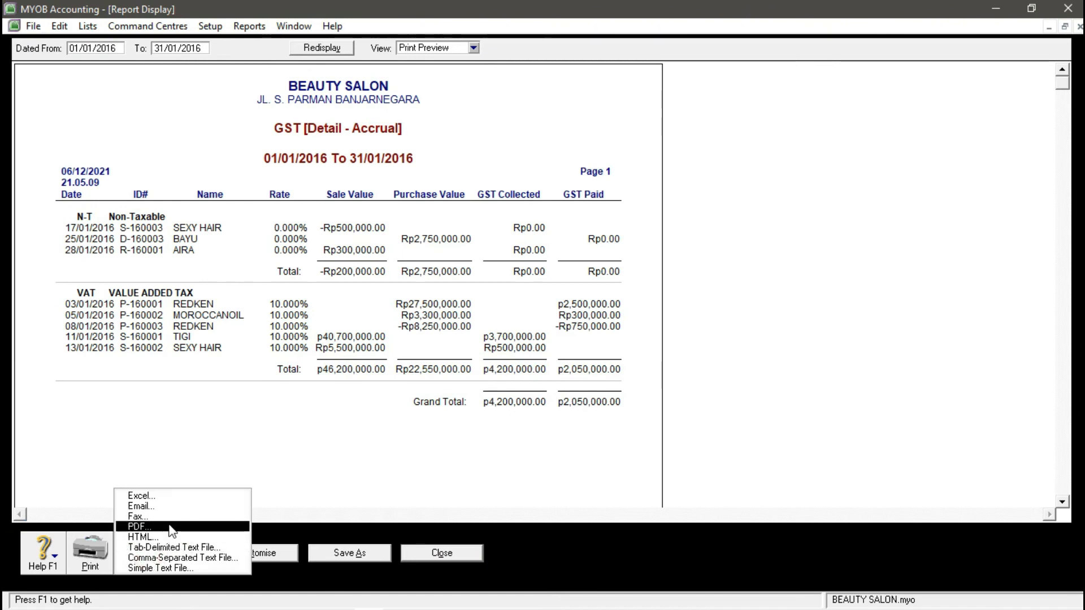
click(167, 524)
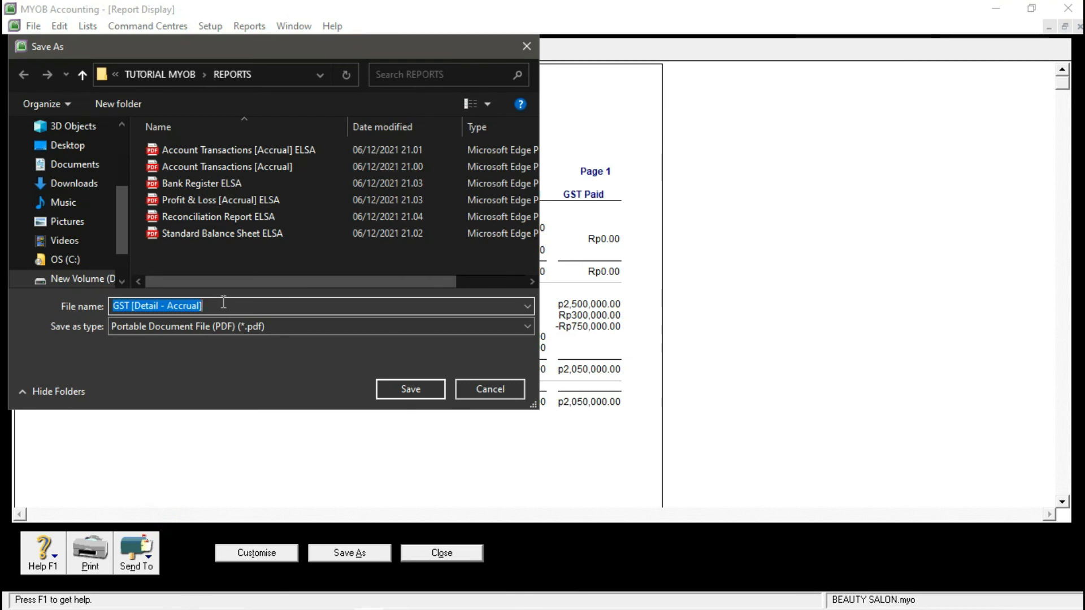
click(223, 303)
text(ELSA)
key(Return)
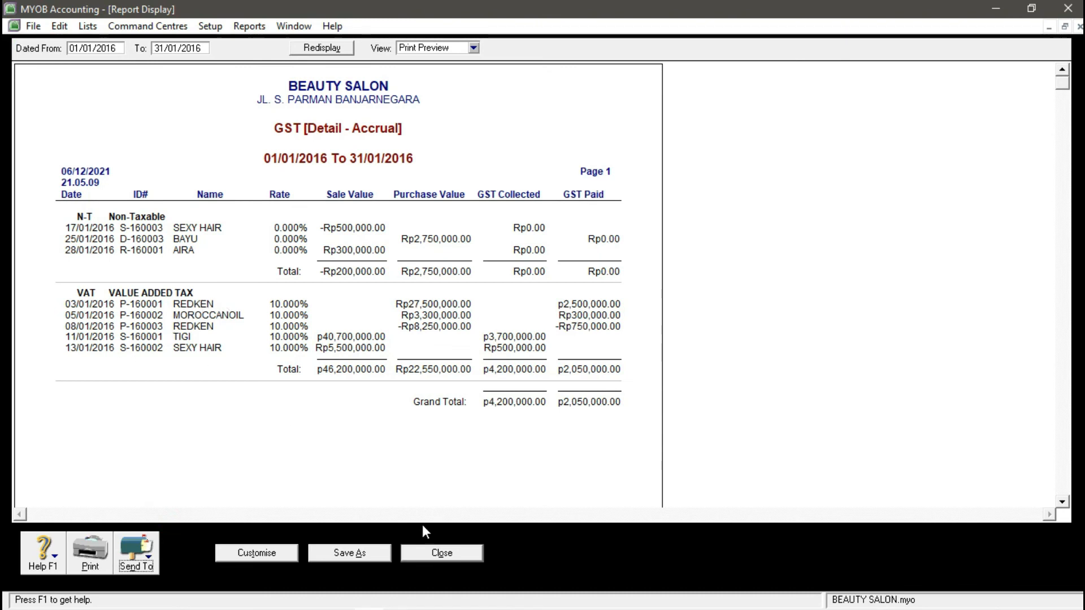
click(437, 554)
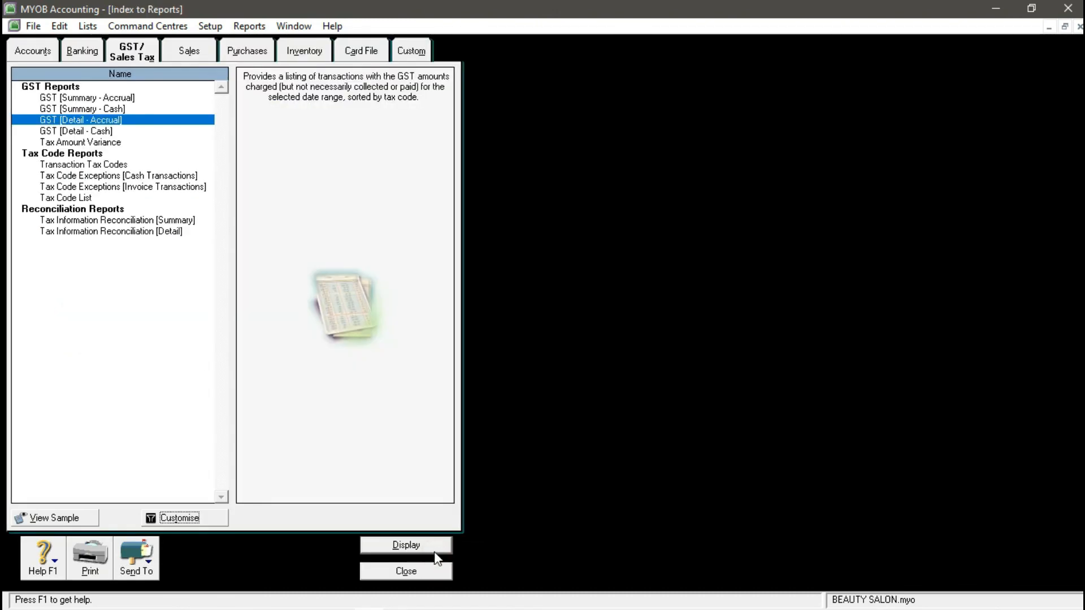
- Close the reports index and maximise MYOB and its Command Centre to full screen
click(404, 571)
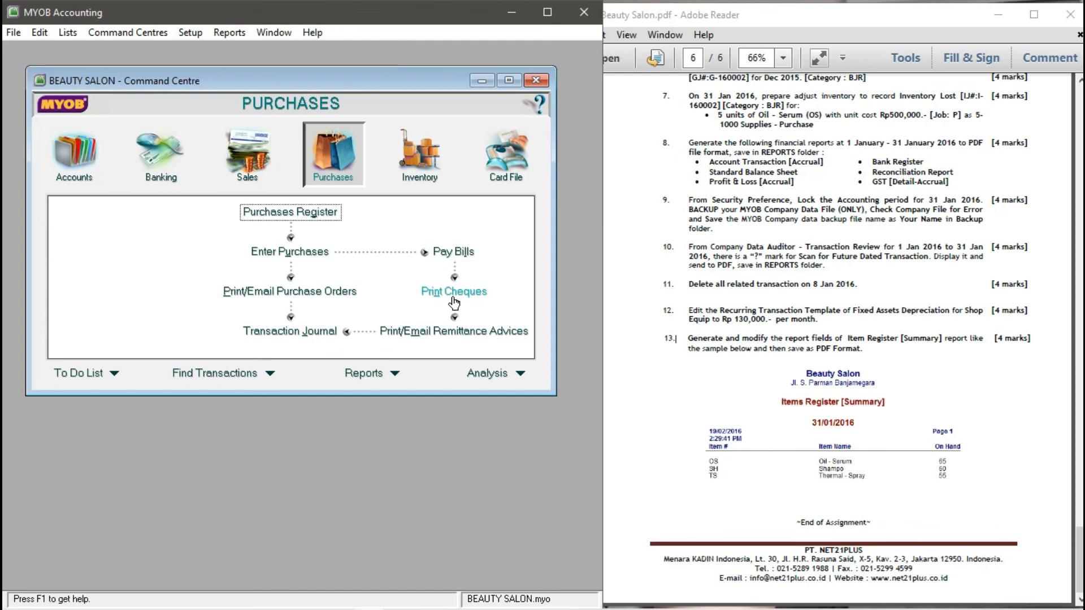
click(552, 17)
click(504, 69)
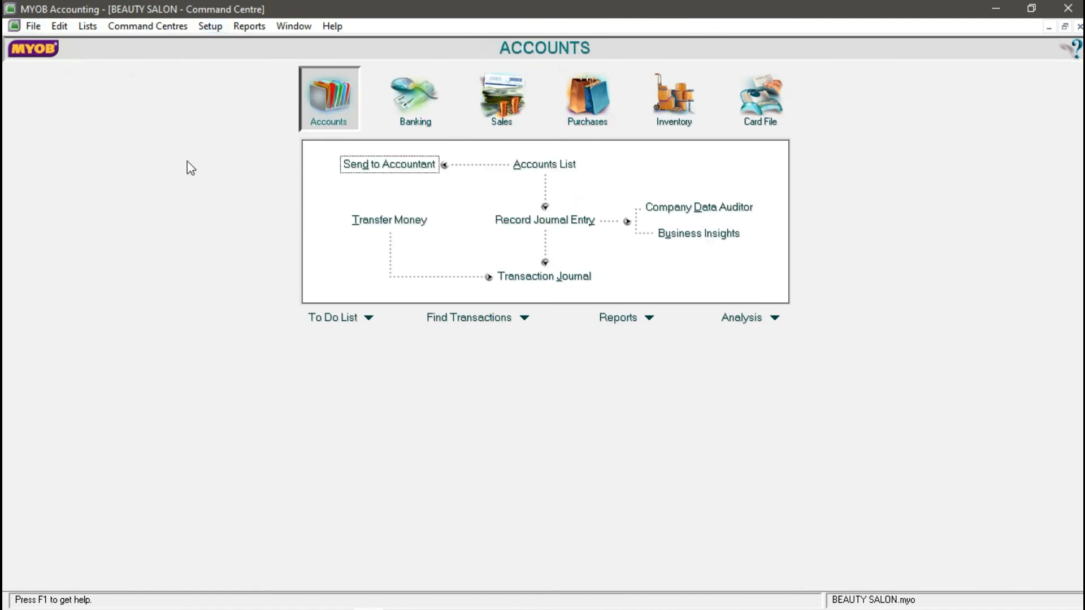
click(215, 24)
- Lock the period in Security preferences, disallowing entries prior to 31/01/2018
click(243, 100)
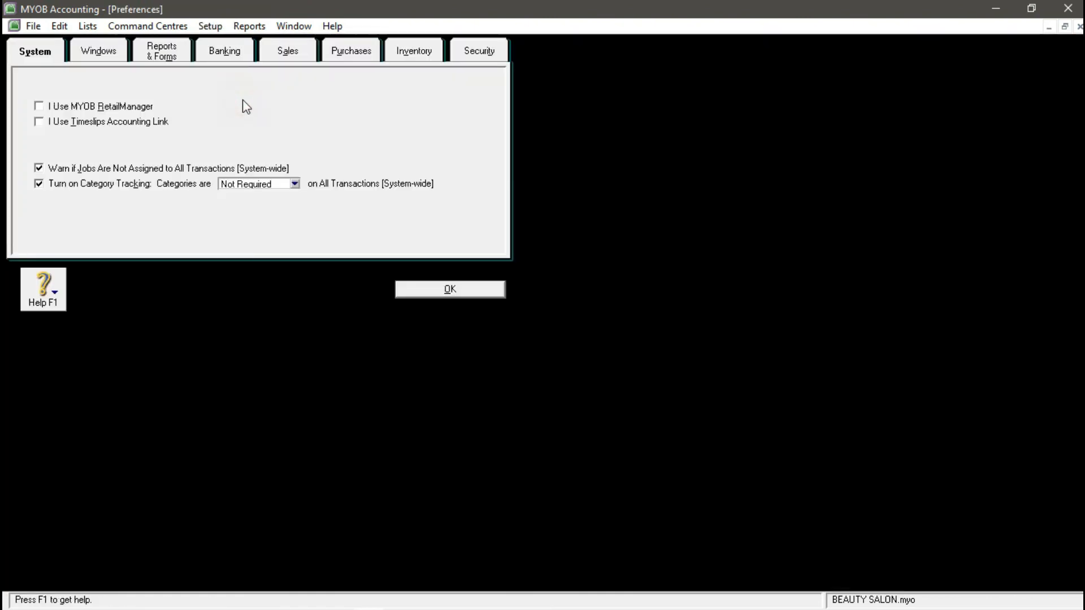
click(484, 51)
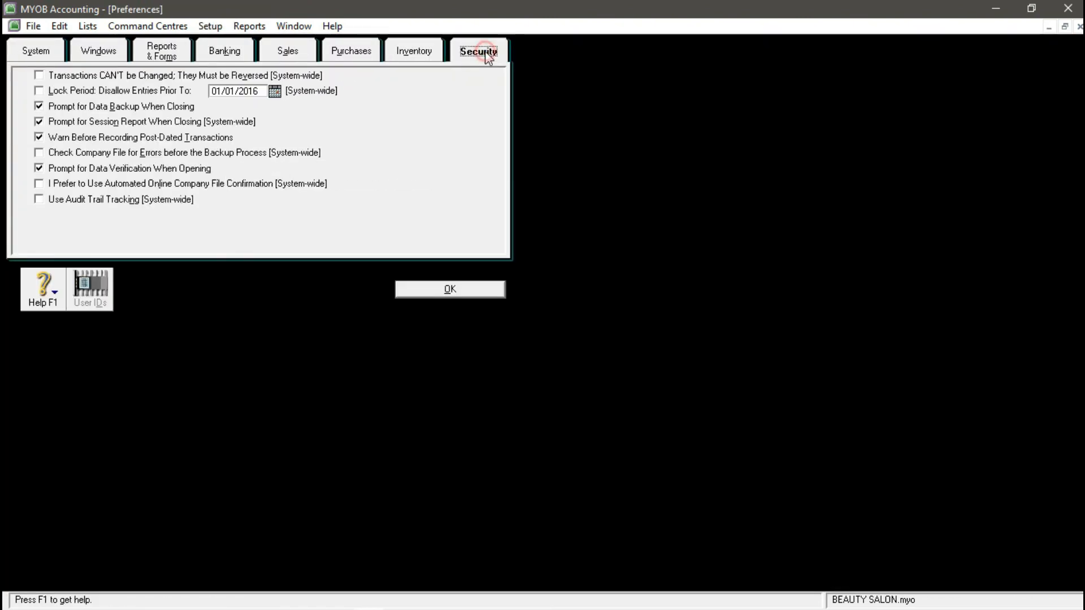
click(39, 90)
text(31/01/2018)
key(Tab)
click(459, 293)
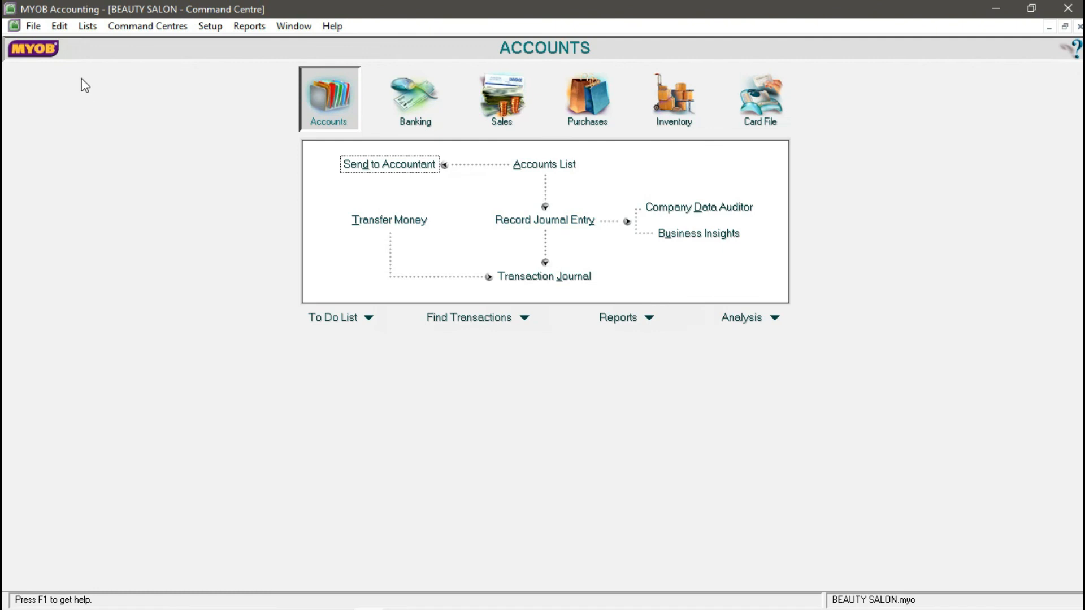
click(38, 27)
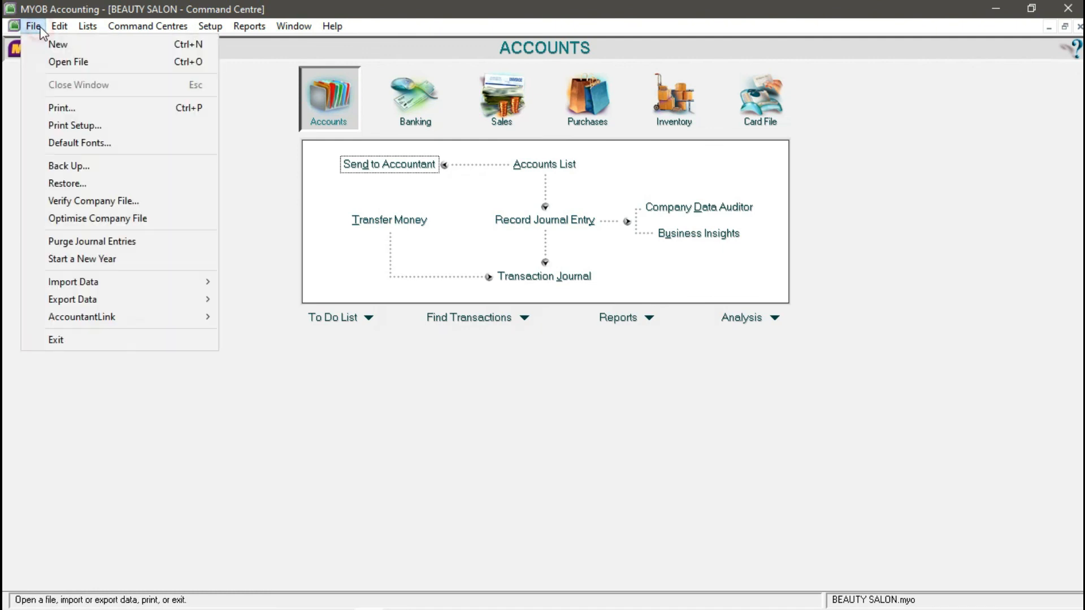
- Start a company file backup with the error check on; it reports no errors
click(80, 165)
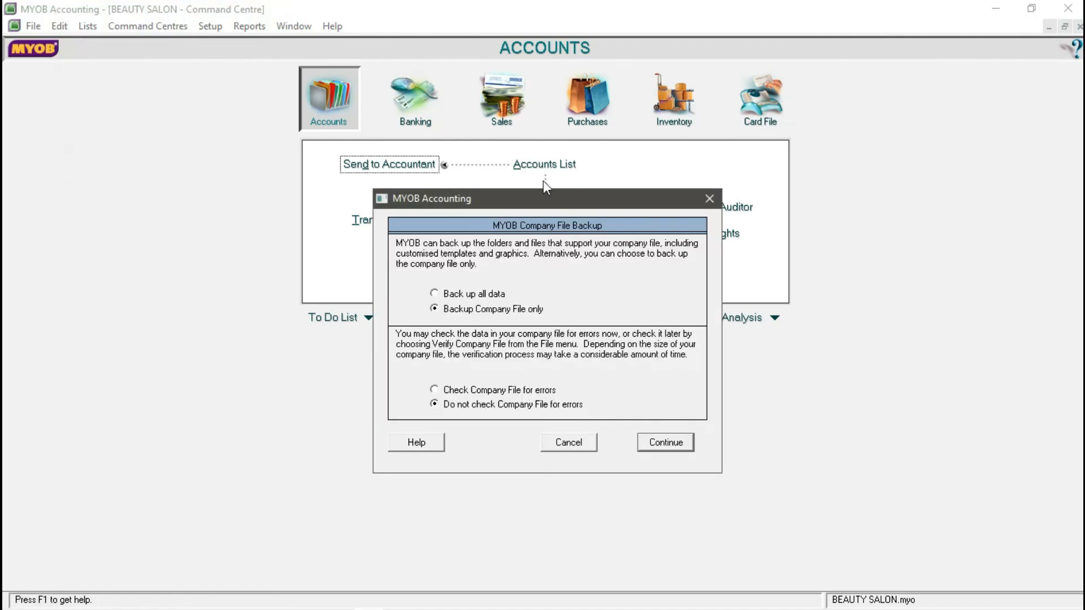
drag(543, 197, 548, 147)
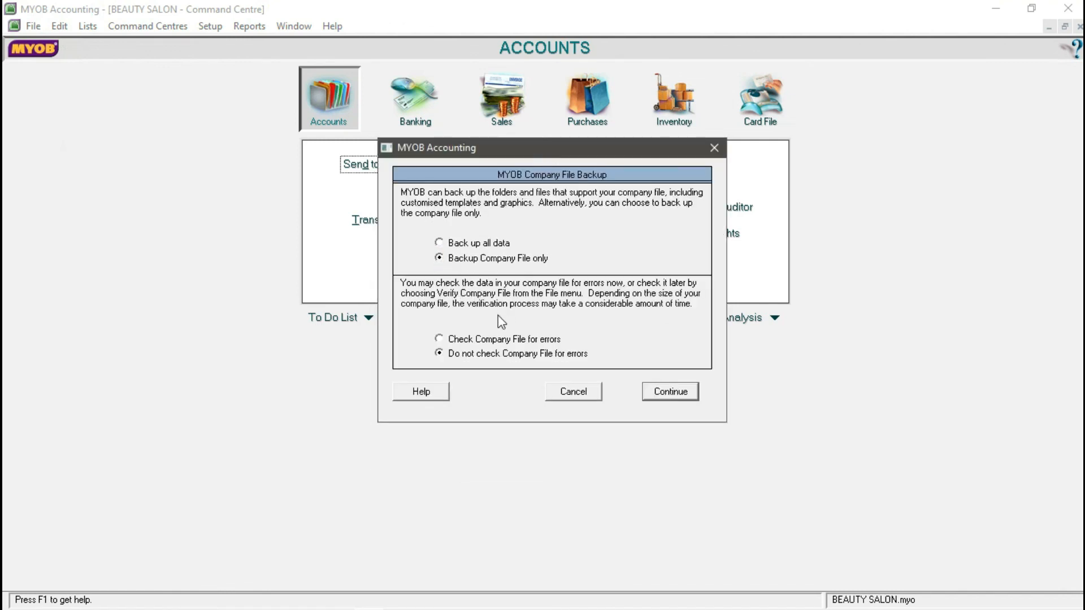
click(440, 339)
click(669, 391)
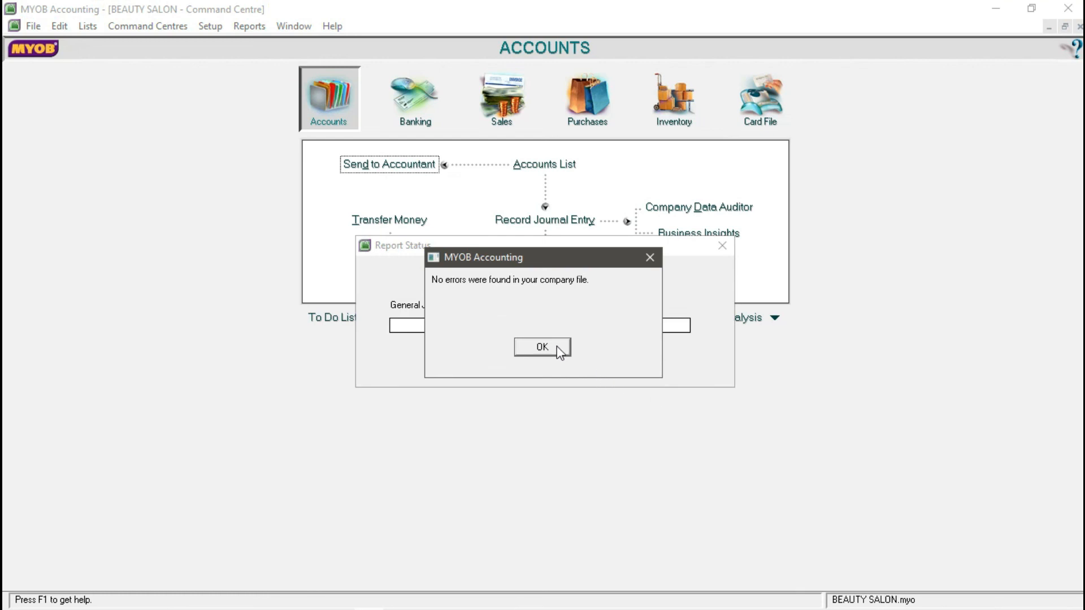
click(557, 346)
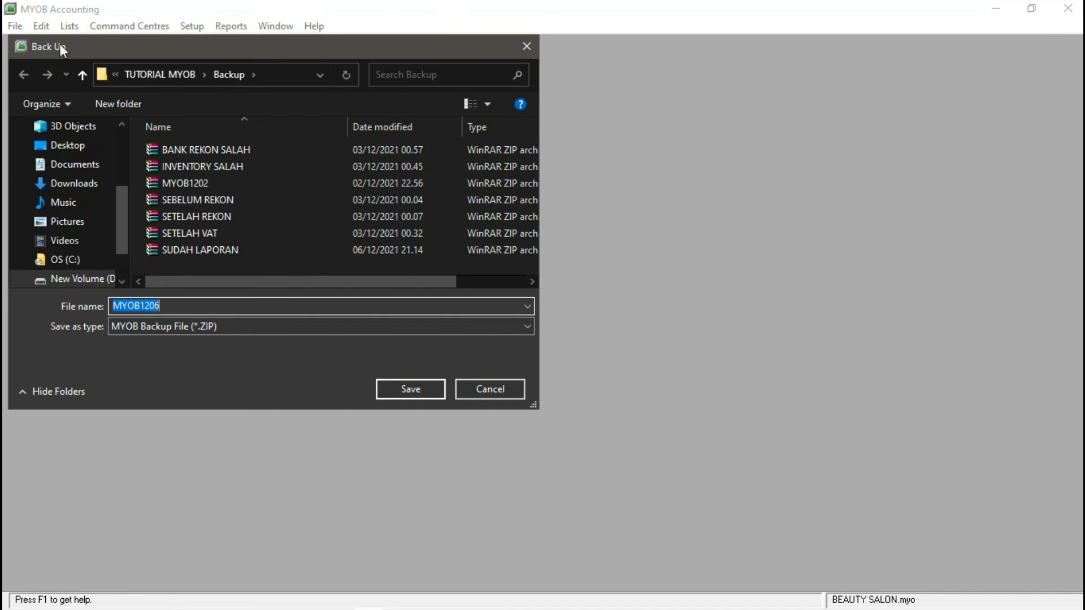
- Save the backup ZIP in the TUTORIAL MYOB folder, renamed with the student's name
click(82, 75)
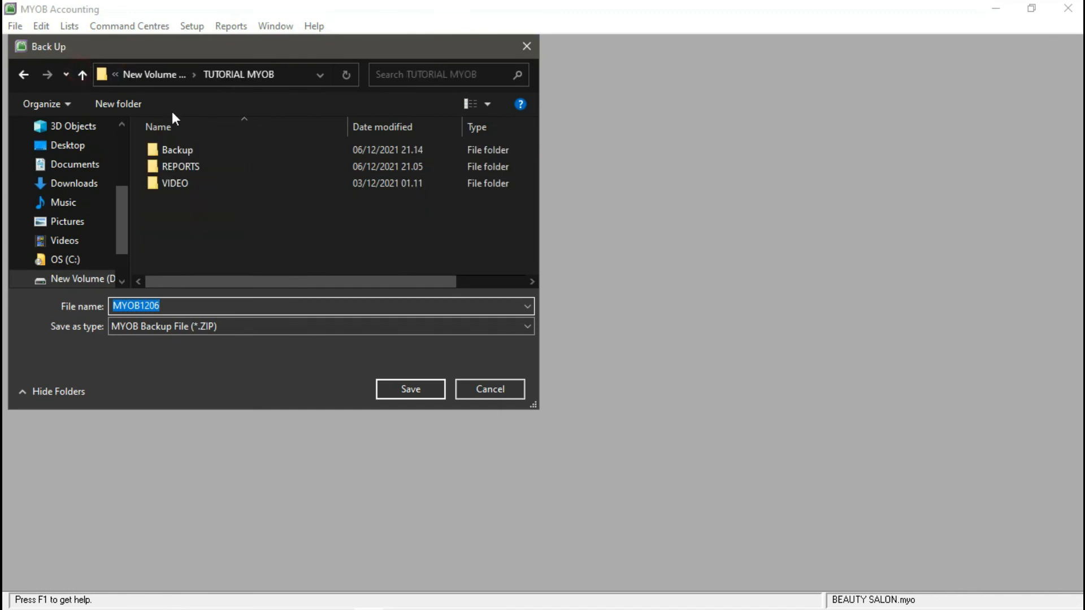
click(186, 306)
double_click(186, 306)
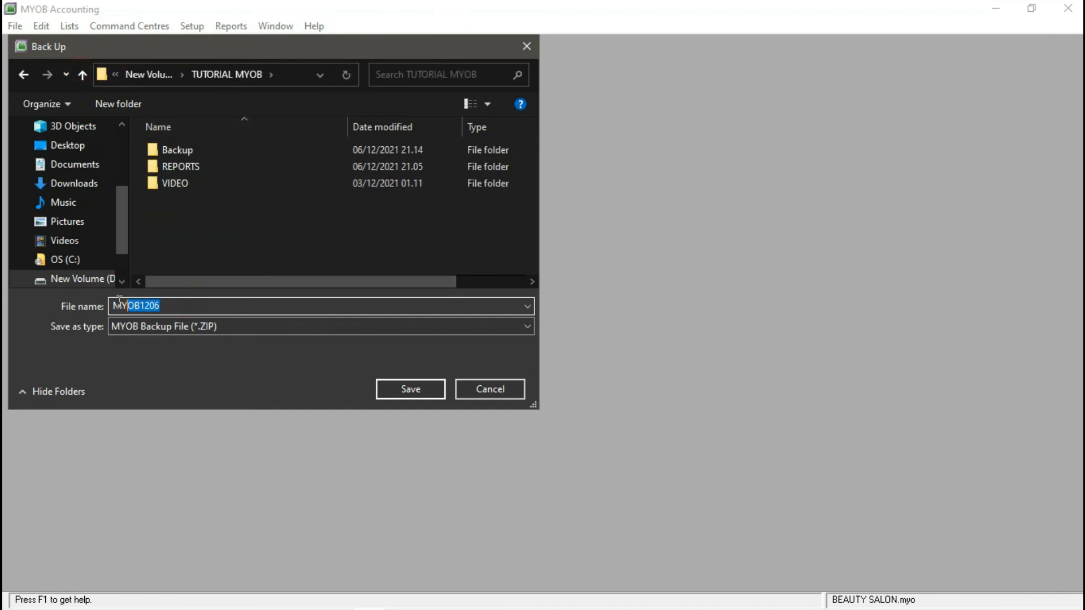
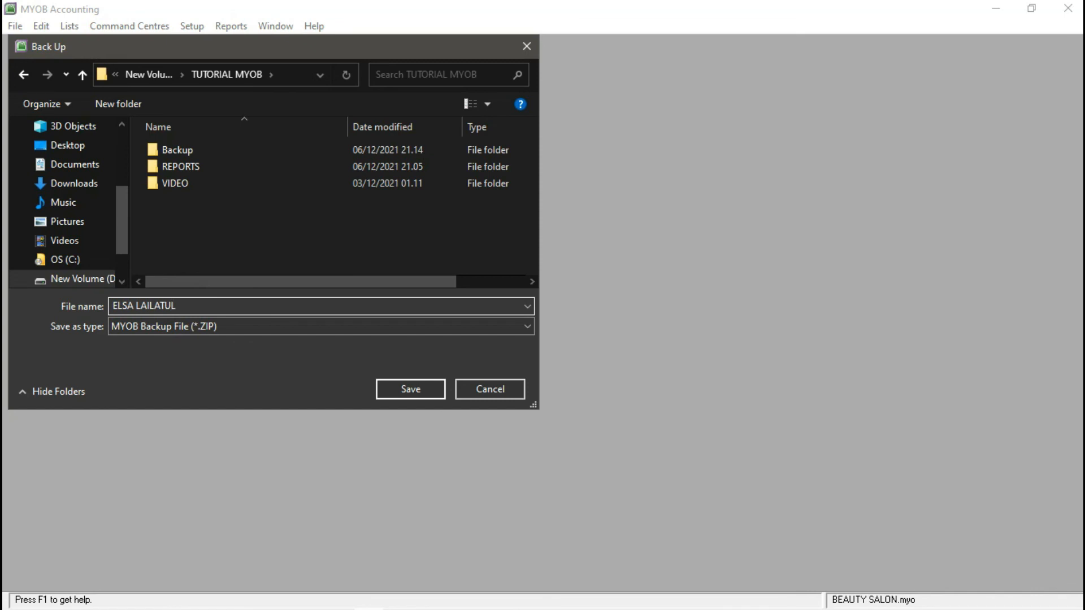
key(Return)
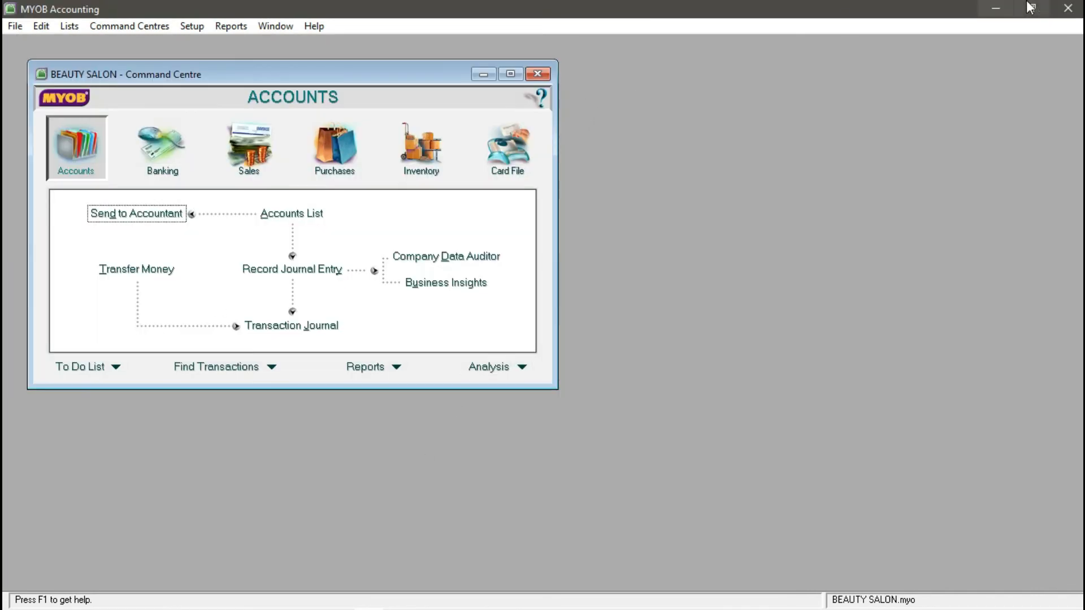
- Fit MYOB to the left half beside the assignment PDF and launch the Company Data Auditor
click(1038, 9)
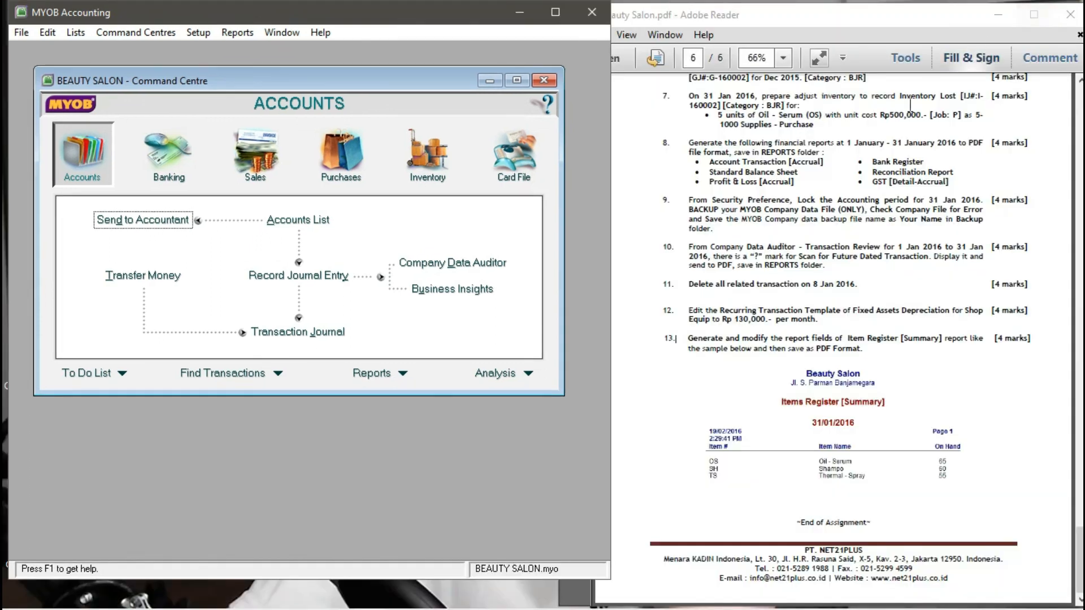
drag(480, 579, 490, 605)
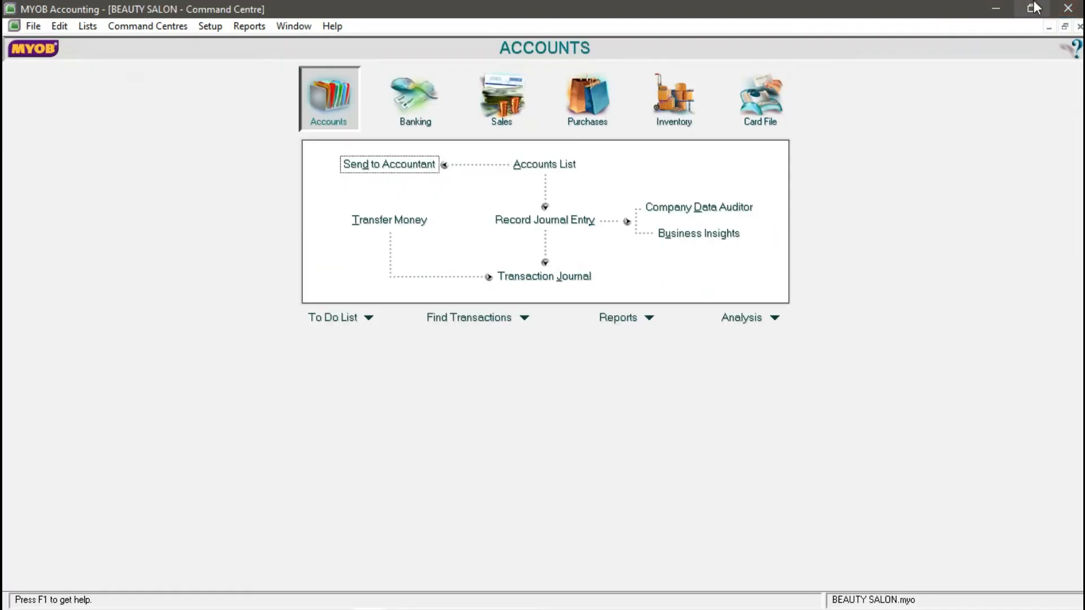
click(1035, 8)
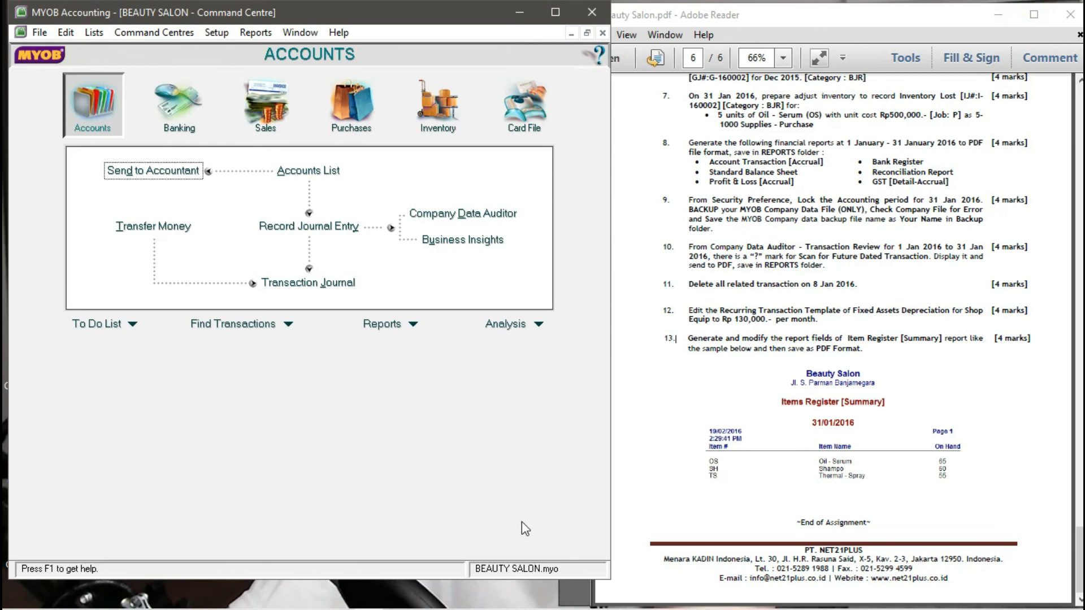
drag(504, 578, 504, 608)
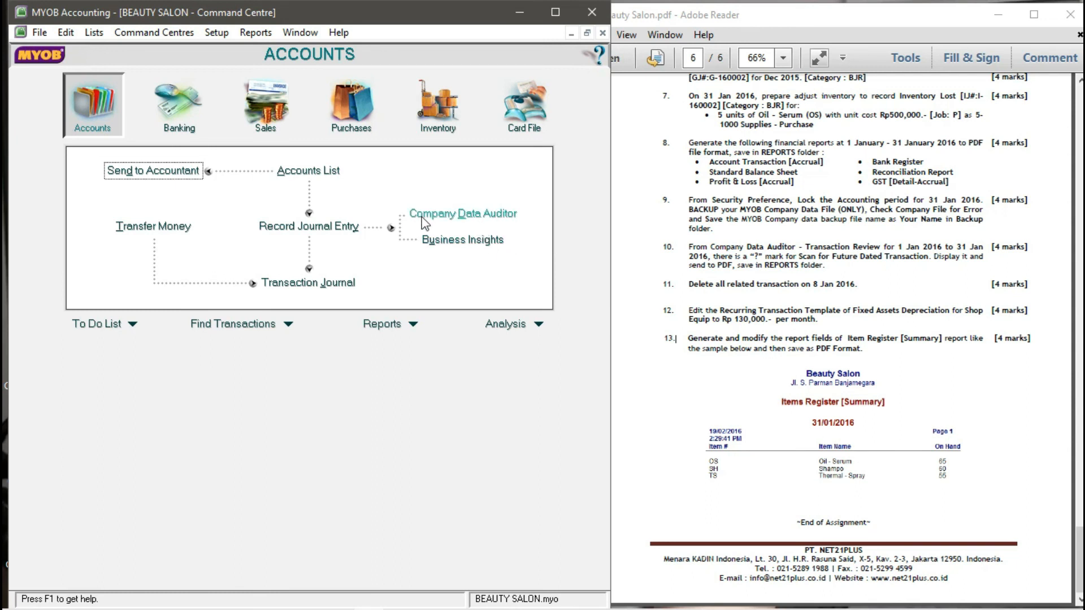
click(496, 221)
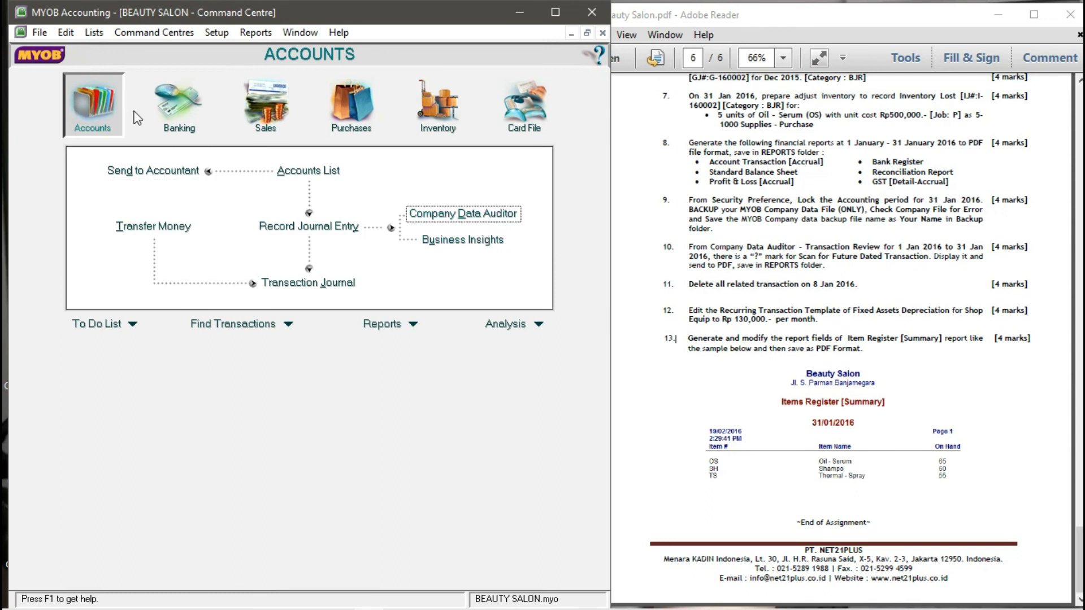
click(448, 217)
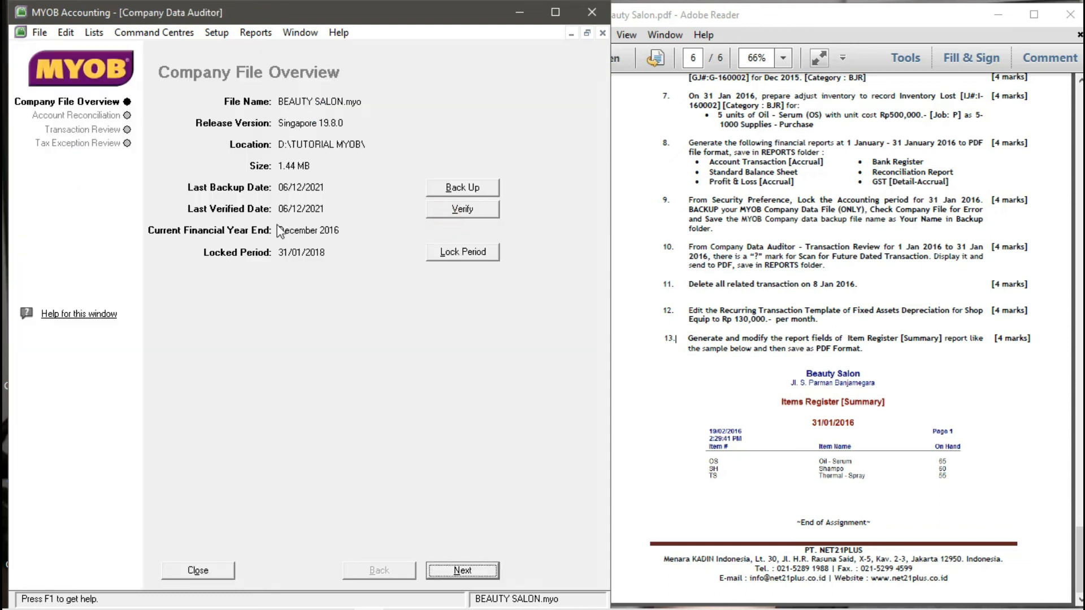
- Run the Transaction Review for 01/01/2016–31/01/2016 and display the flagged future dated transactions
click(109, 132)
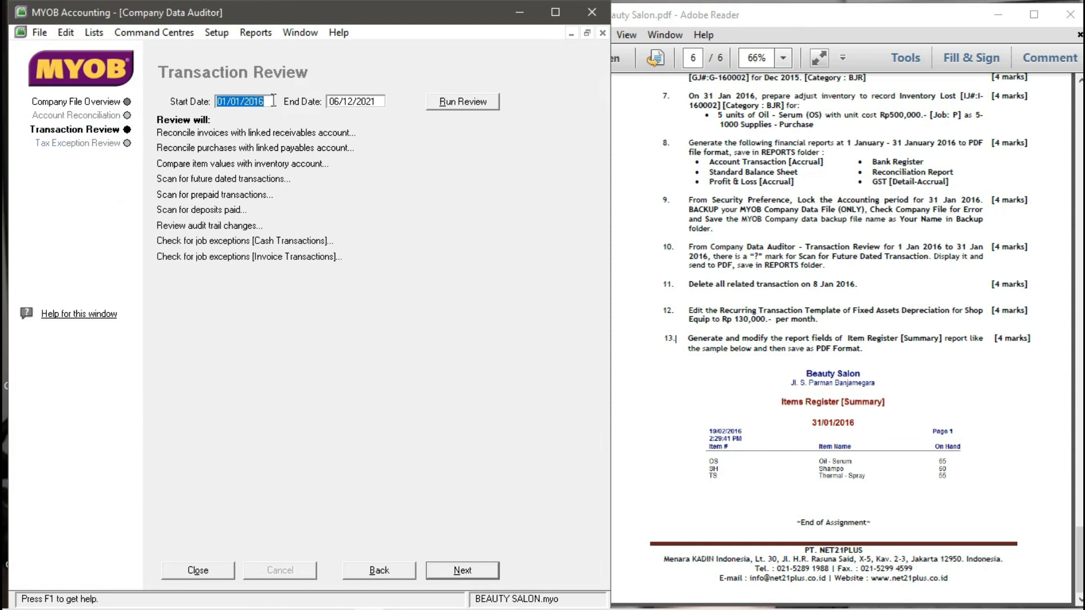
click(351, 102)
text(31/01/2)
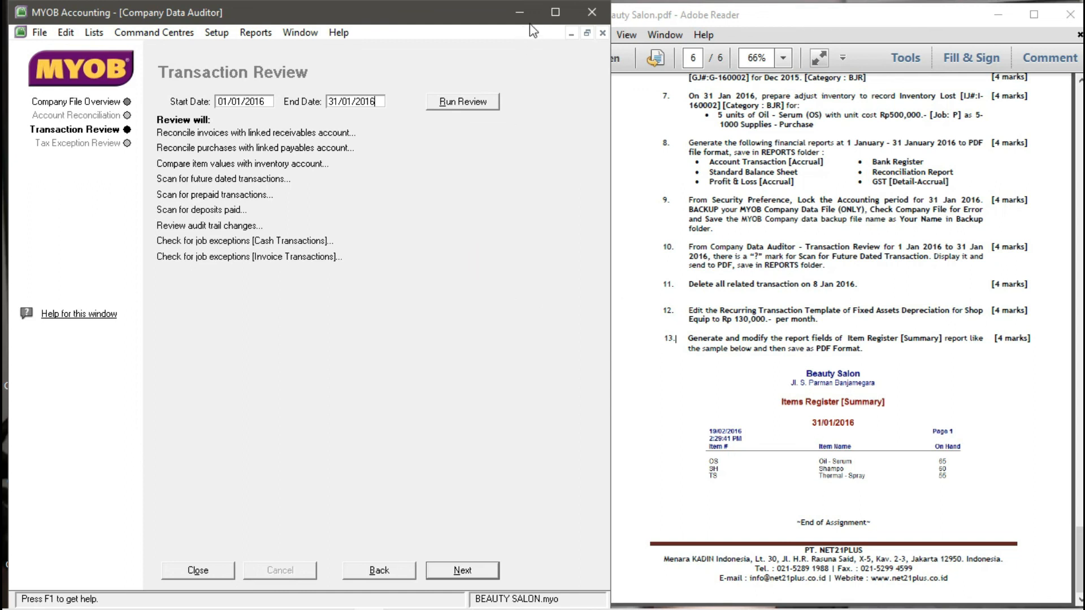
click(555, 12)
click(480, 96)
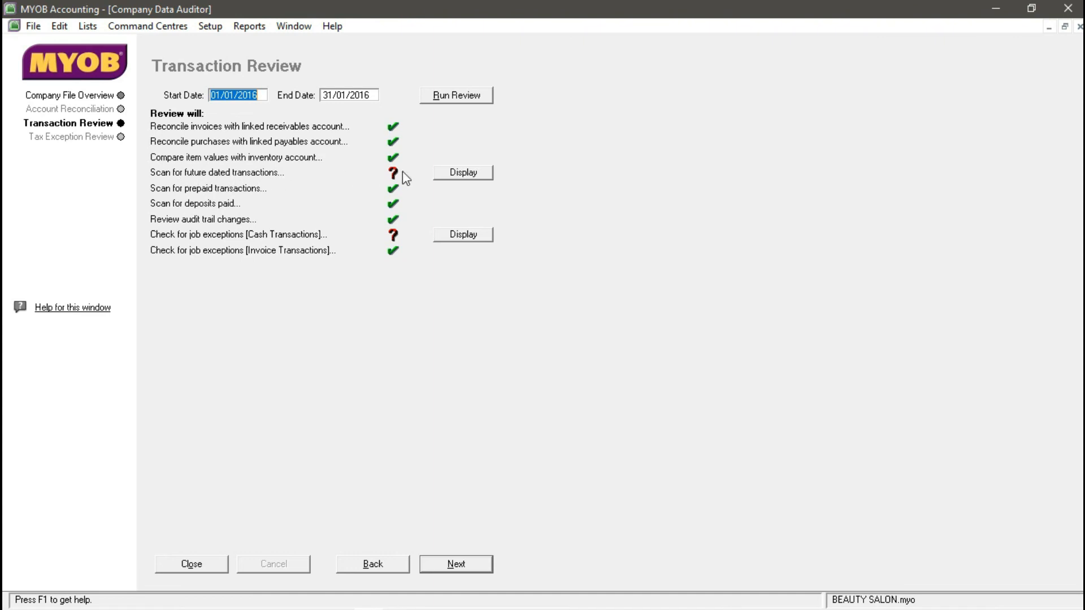
click(472, 176)
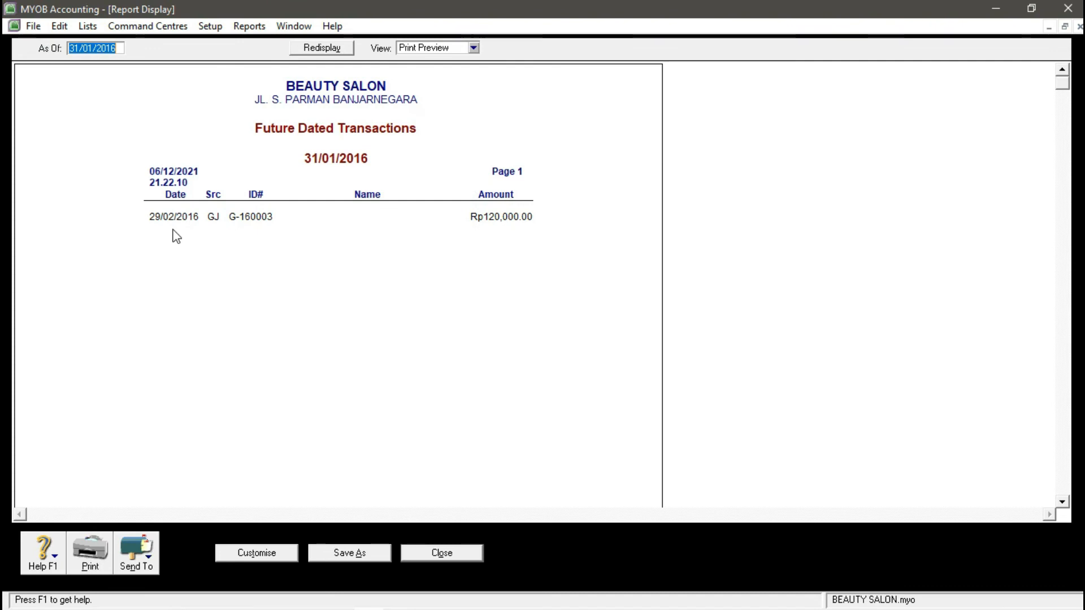
- Export the Future Dated Transactions report as a PDF into the REPORTS folder and close it
scroll(482, 215, down, 3)
scroll(482, 215, up, 3)
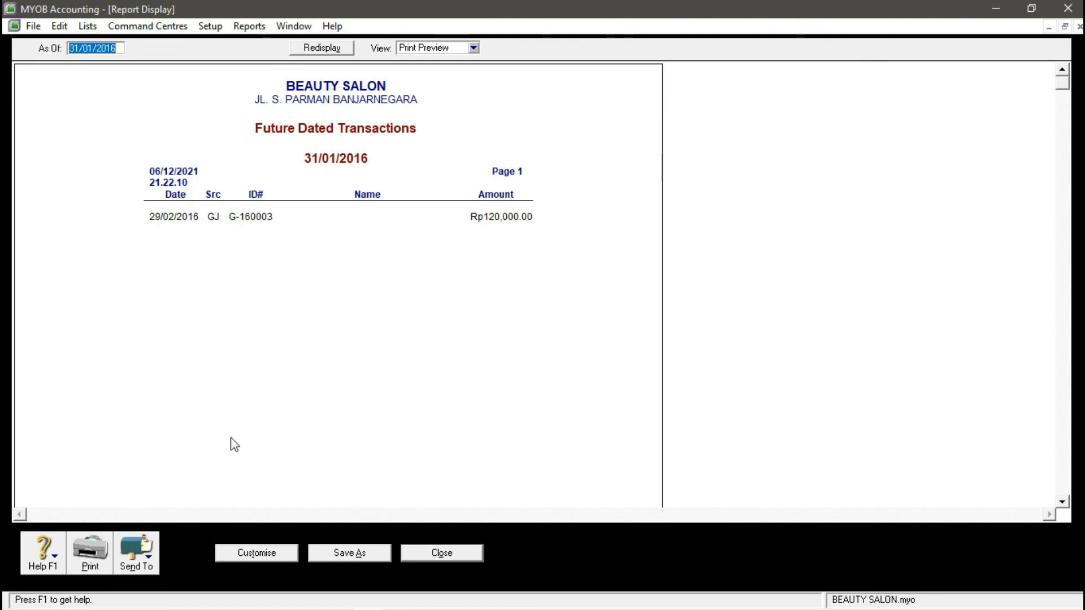
click(146, 566)
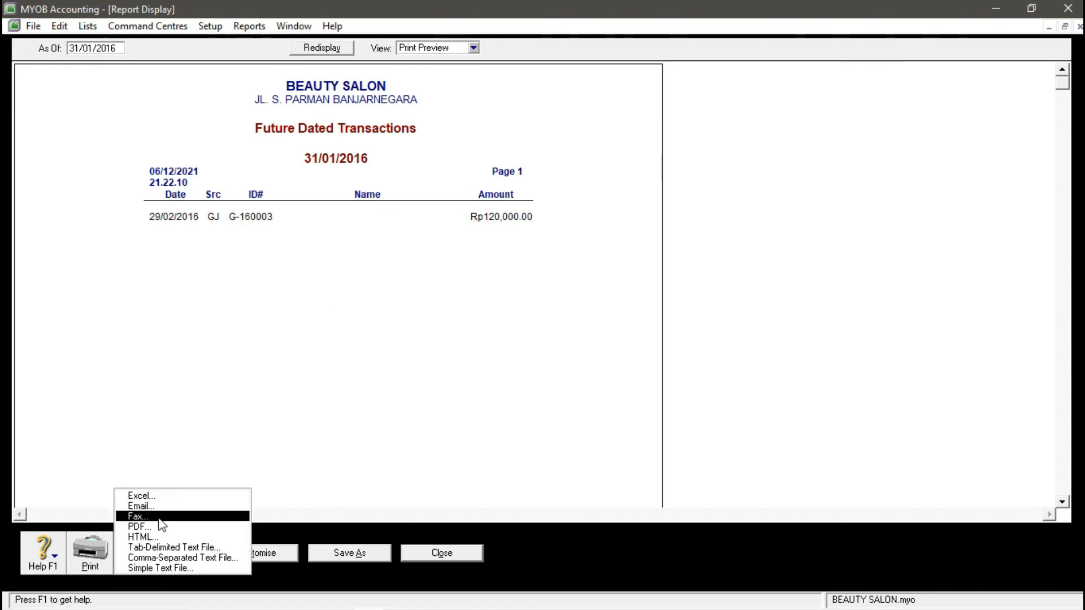
click(133, 514)
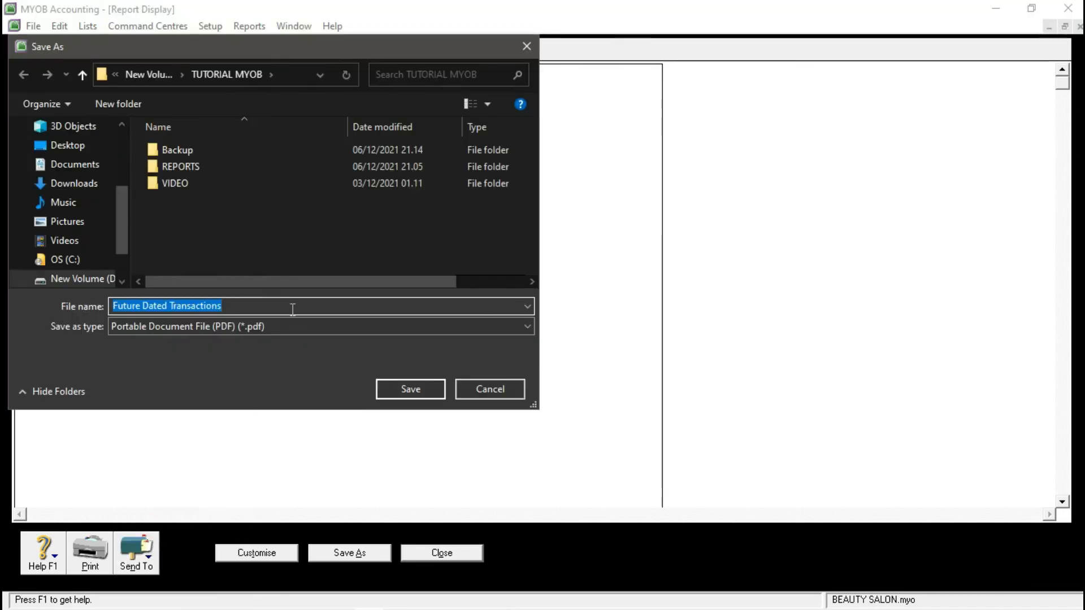
double_click(223, 168)
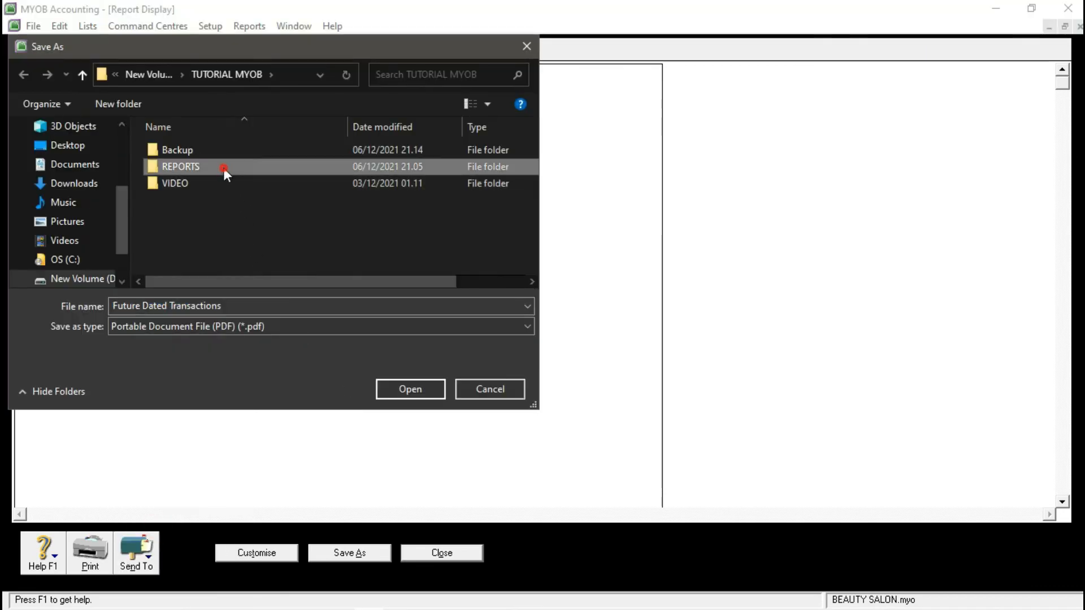
click(255, 305)
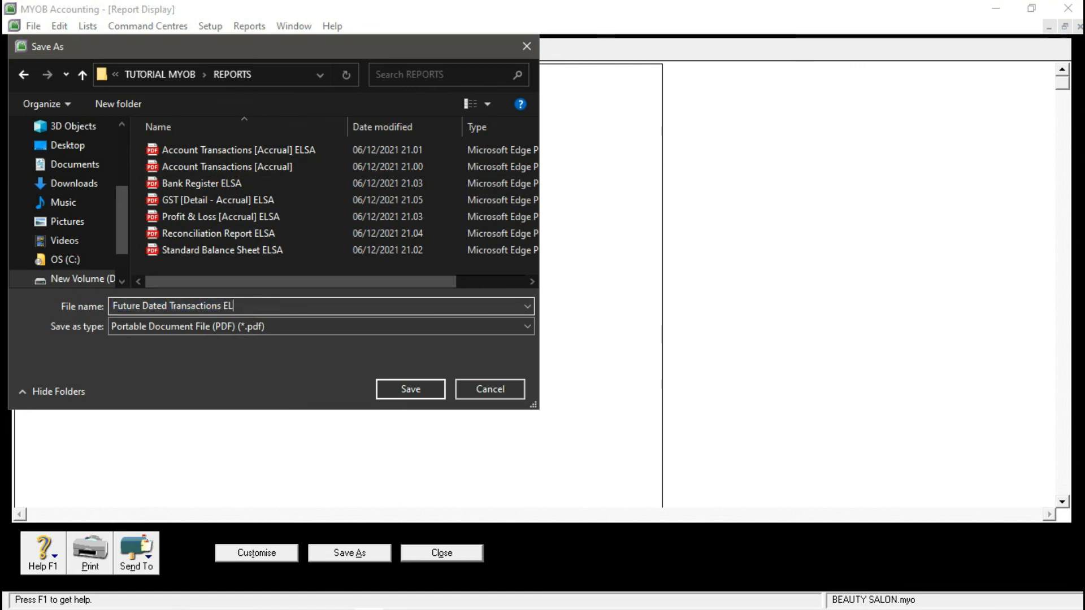
key(Return)
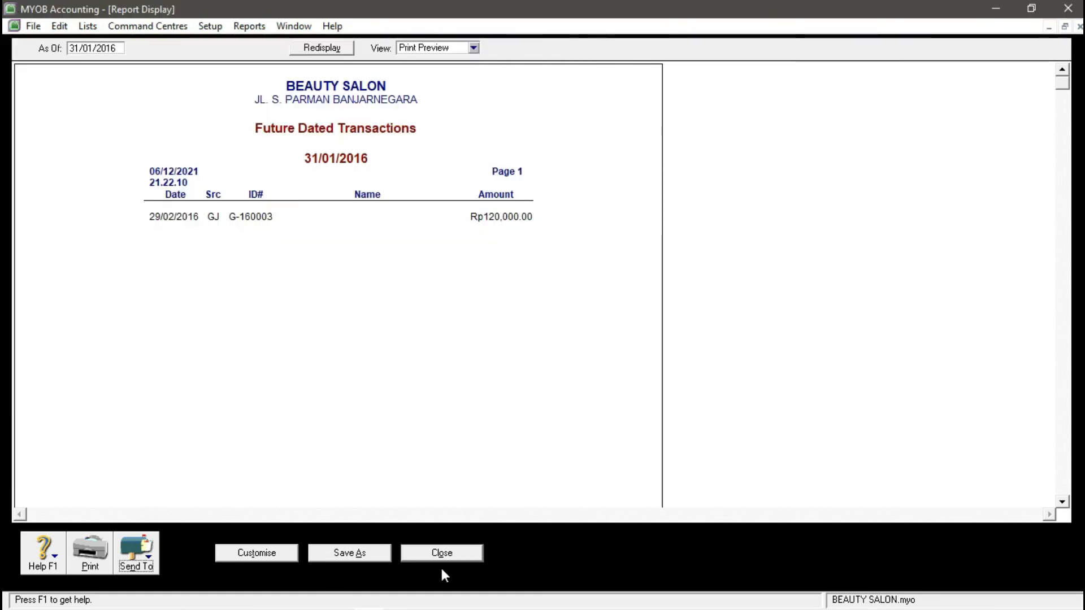
click(442, 569)
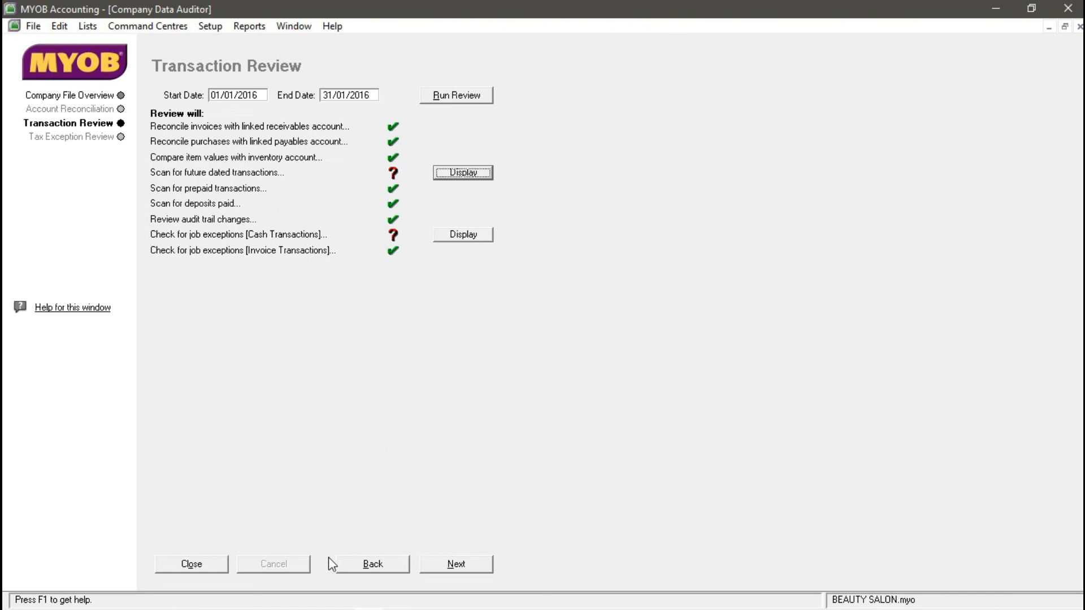
- Close the Company Data Auditor, maximize the MYOB window, and bring up the Transaction Journal
click(217, 565)
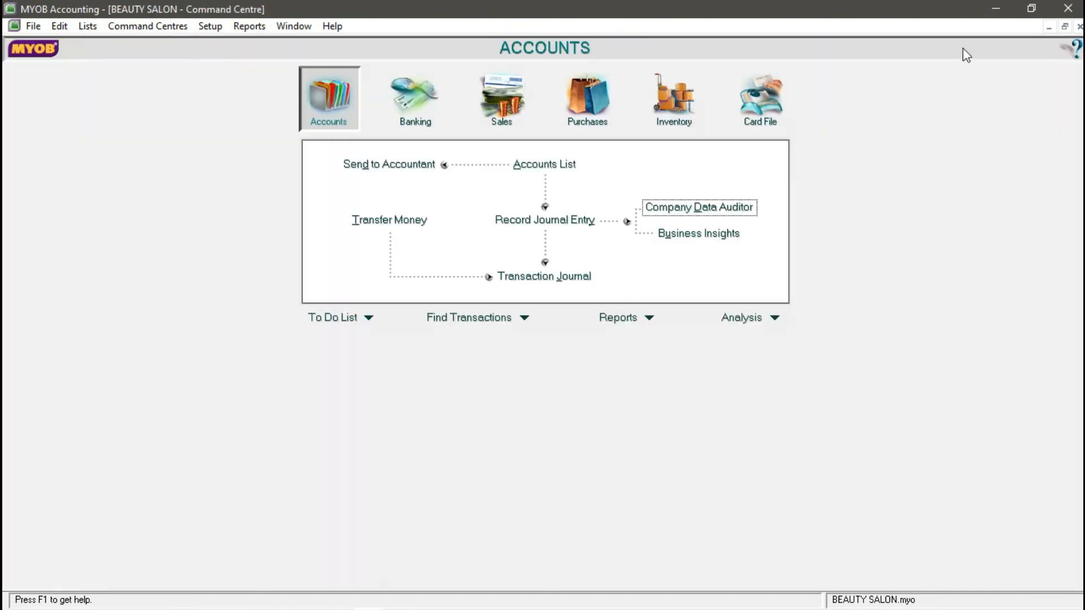
click(1031, 9)
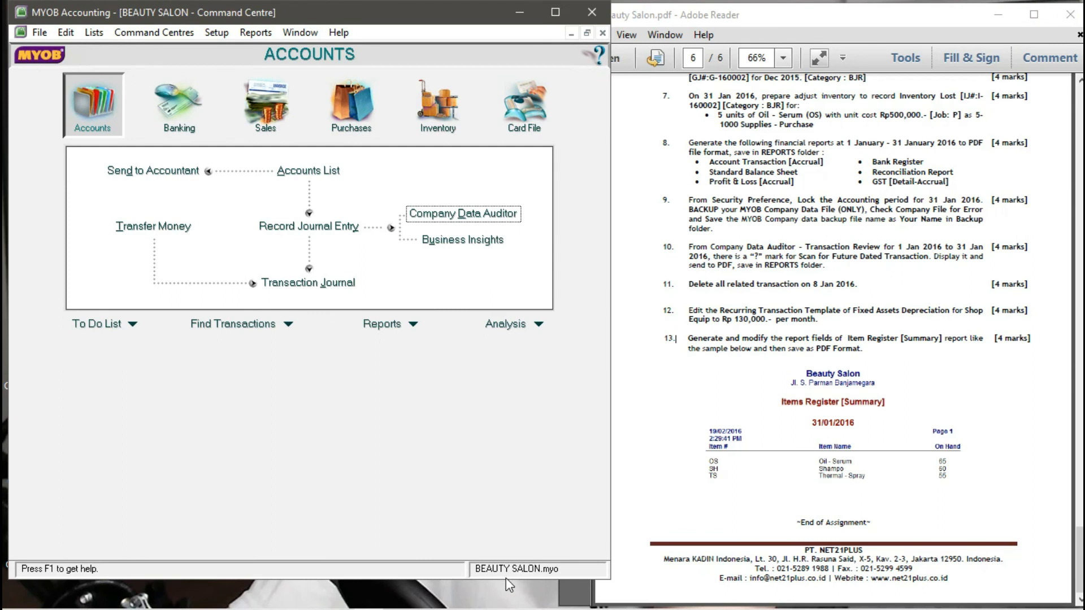
drag(506, 579, 506, 608)
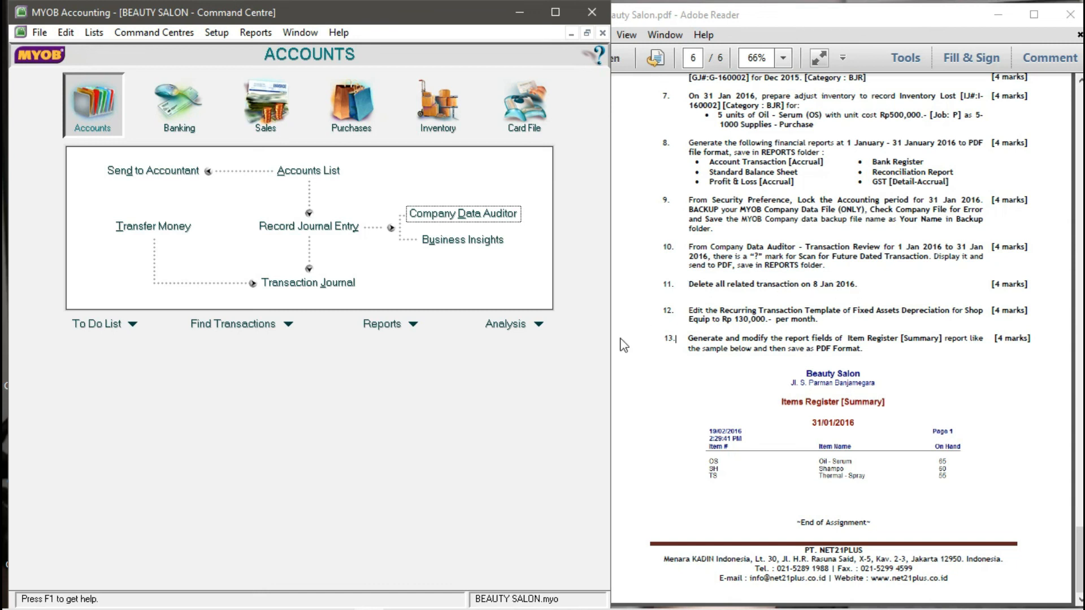
click(556, 12)
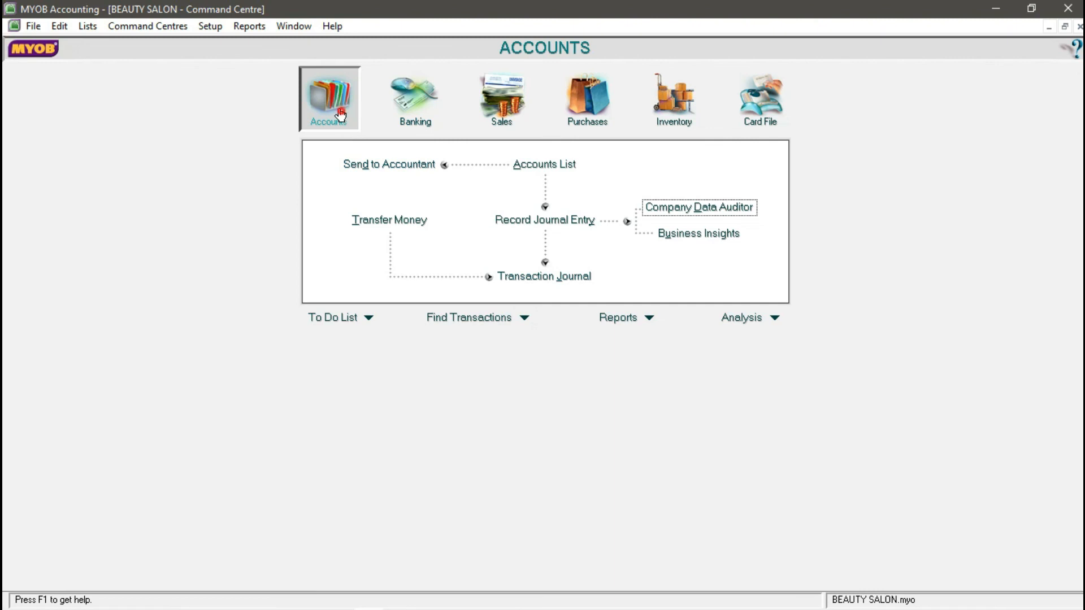
click(583, 276)
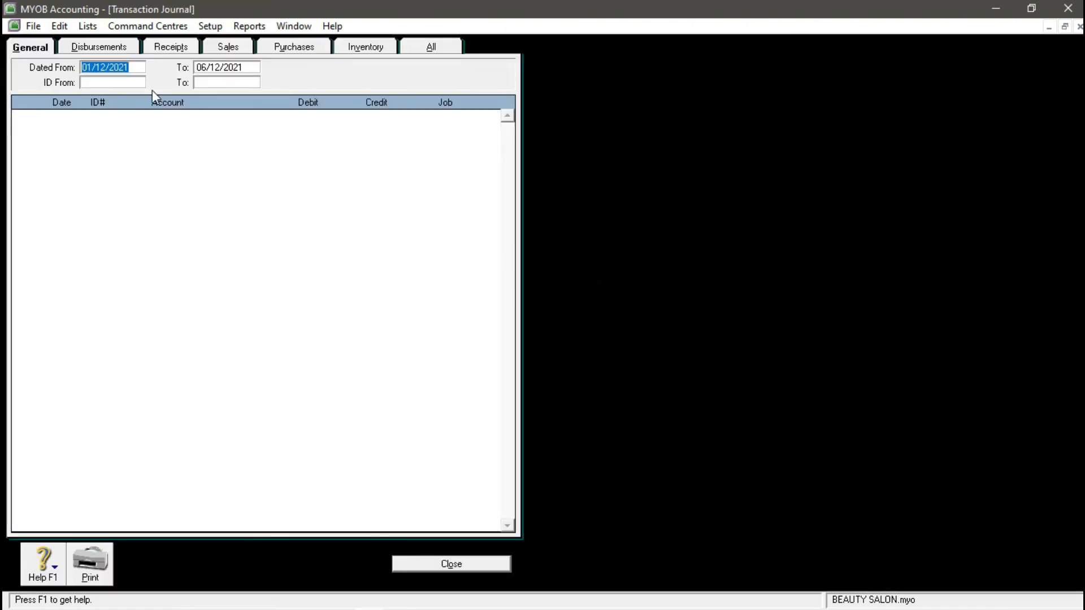
- Filter the Transaction Journal to all types dated 08/01/2016 and open the REDKEN debit settlement
text(08/0)
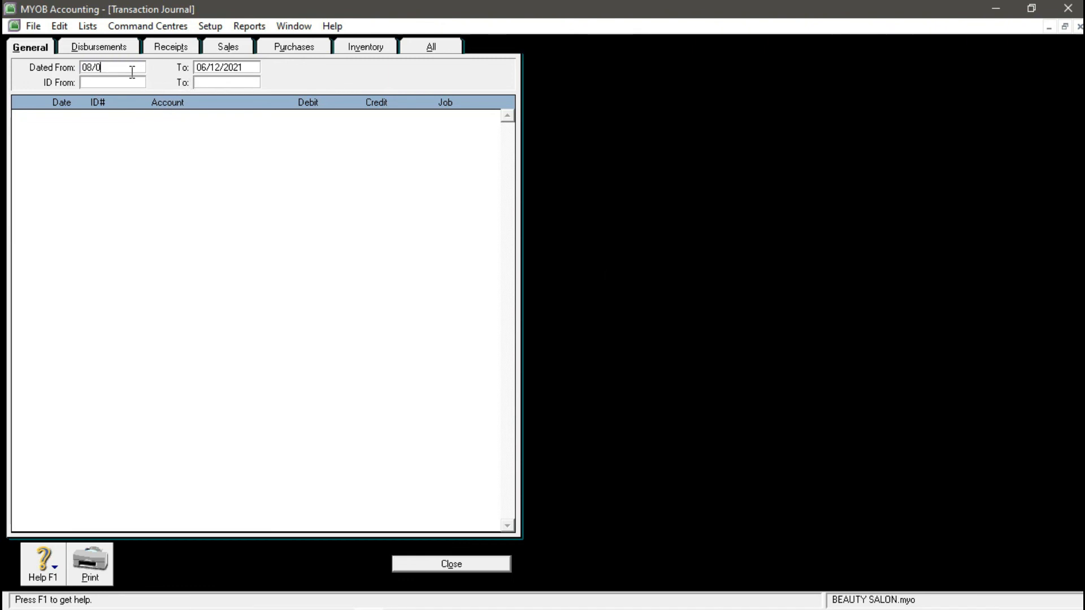
text(1/201)
click(217, 65)
text(08/01/201)
key(BackSpace)
key(BackSpace)
key(BackSpace)
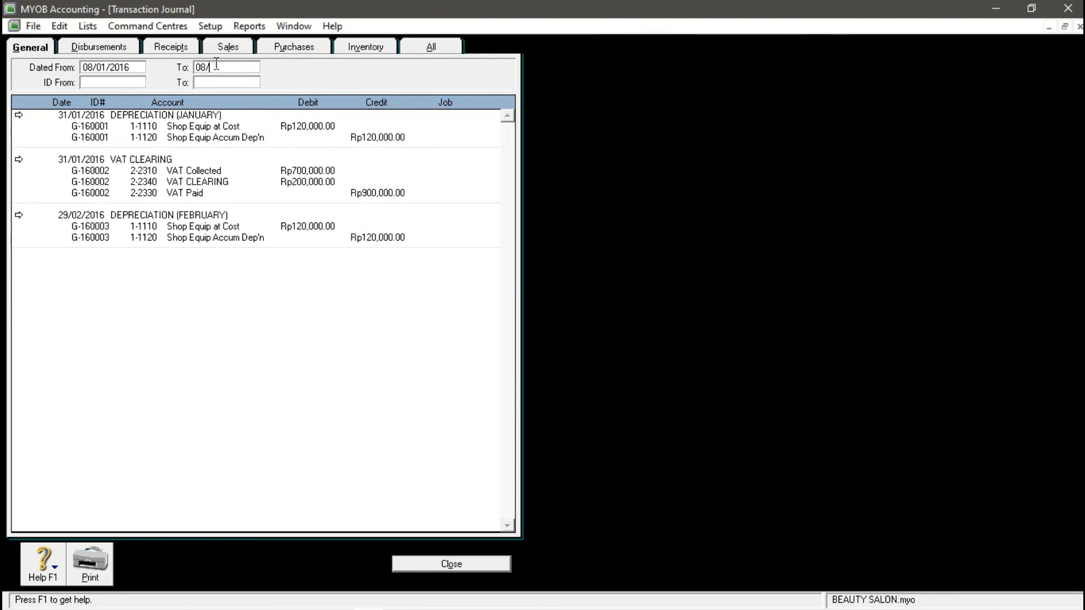
text(01/2016)
key(Tab)
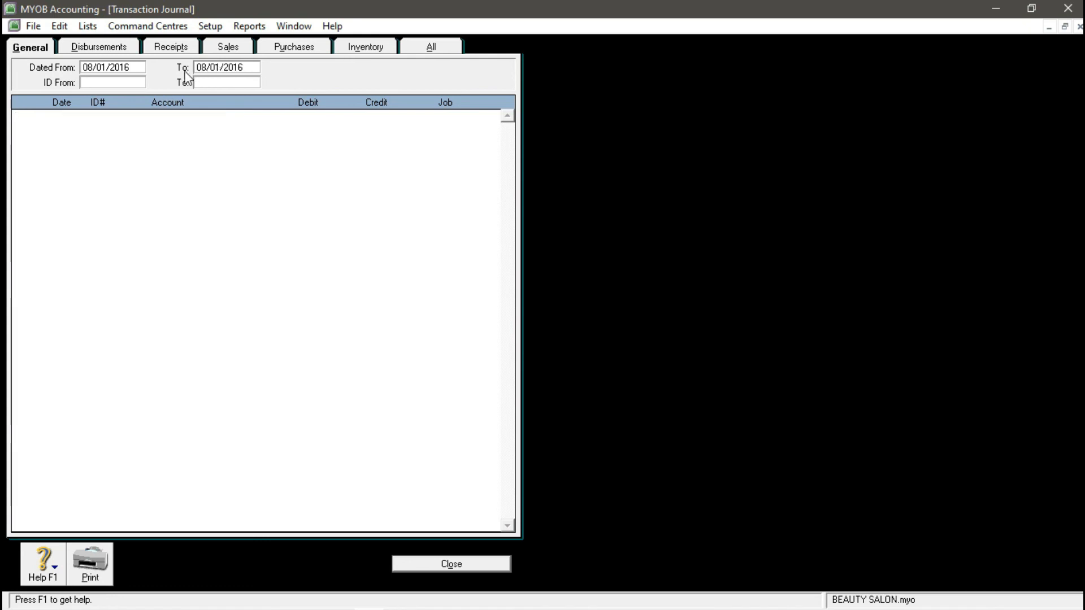
click(434, 46)
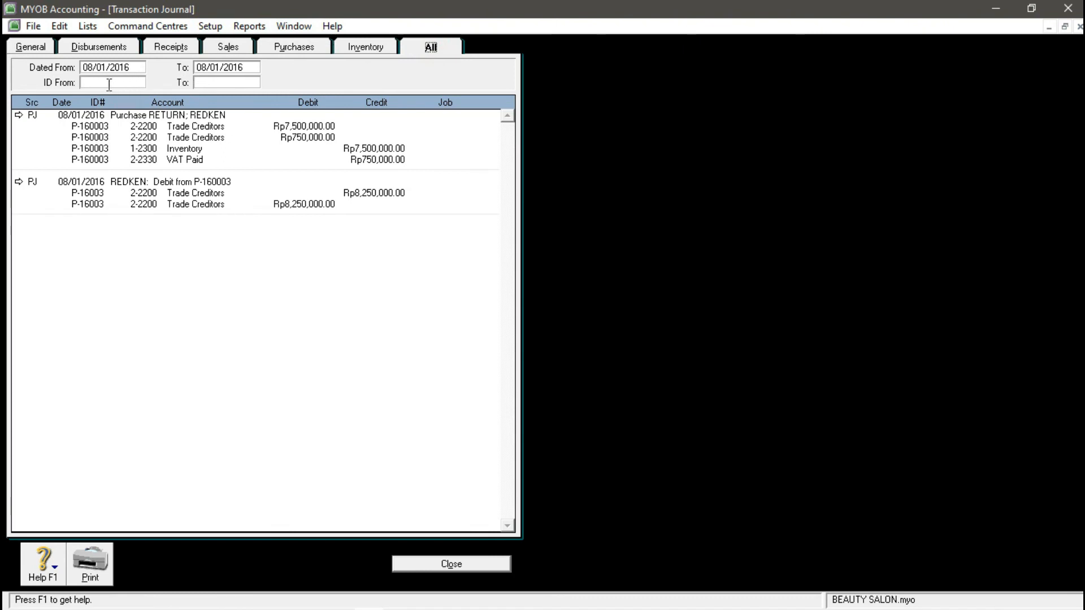
click(19, 182)
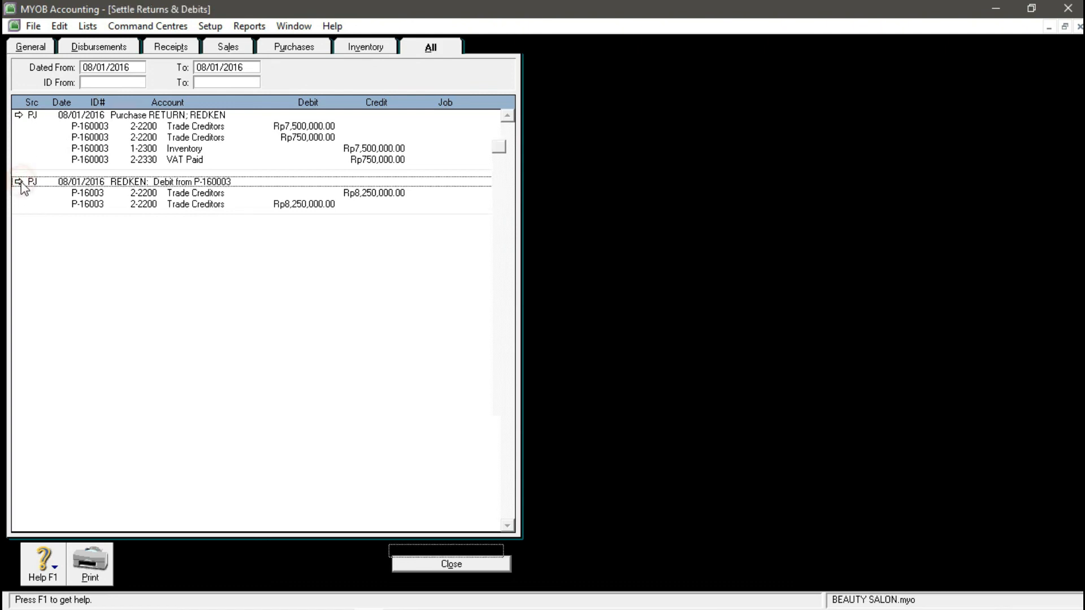
- Try deleting the REDKEN debit settlement, accept the lock-period refusal, and close the journal
click(57, 29)
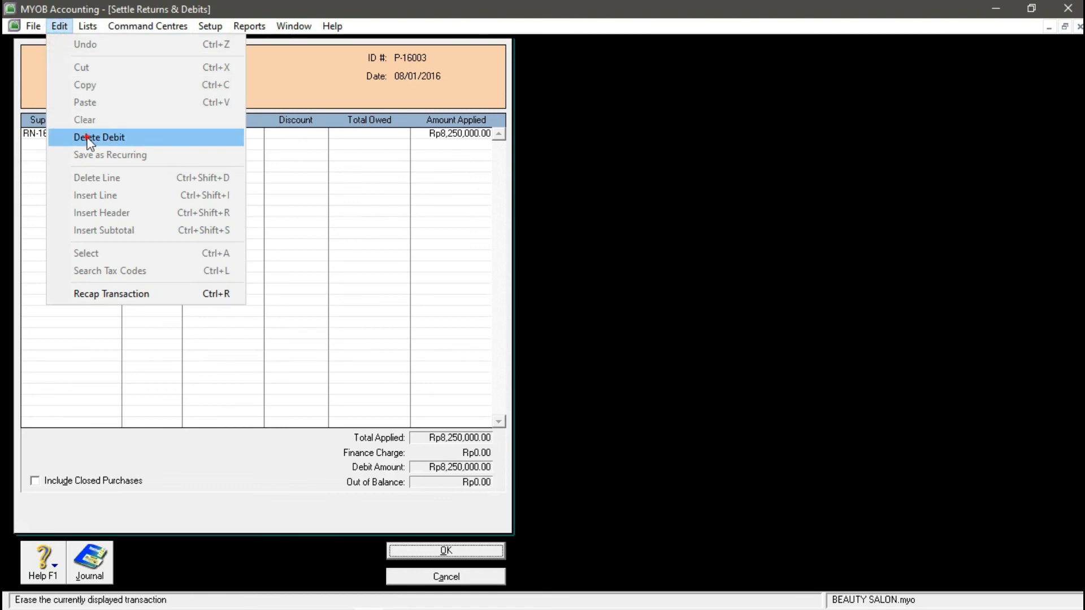
click(88, 139)
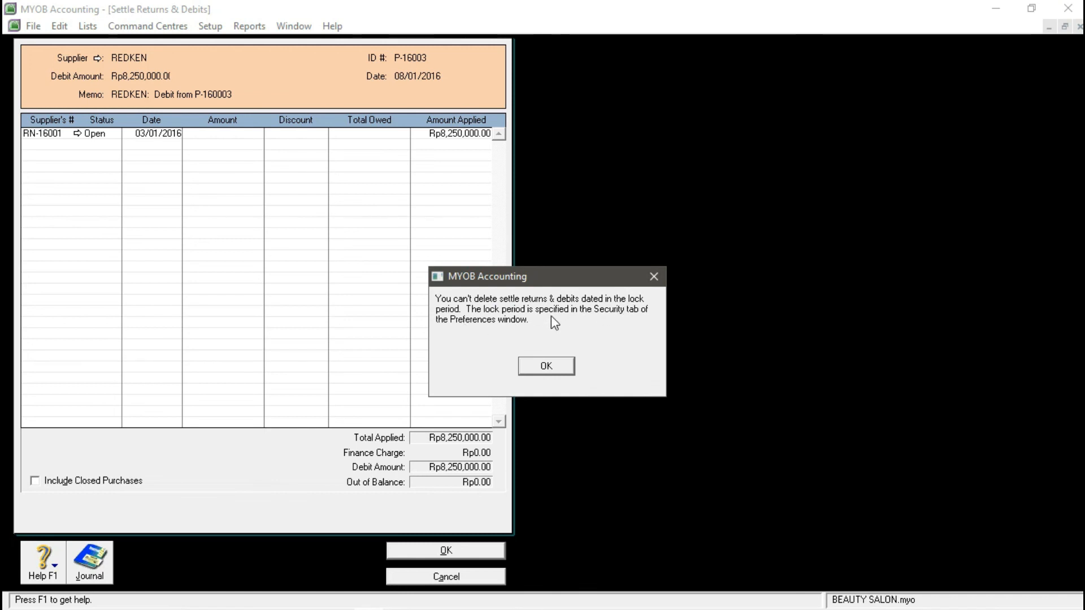
click(551, 364)
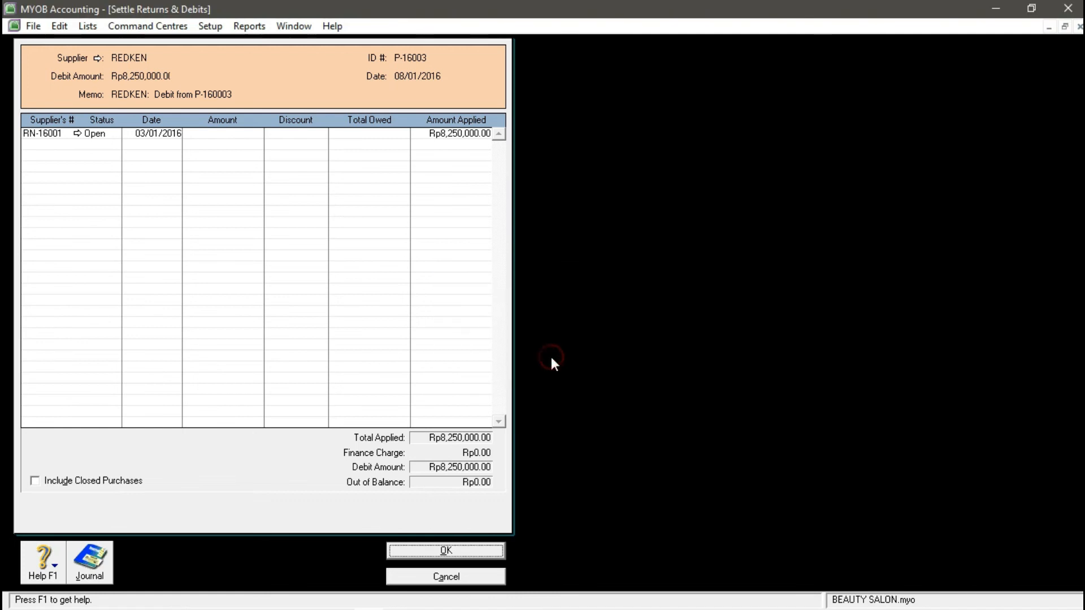
click(456, 576)
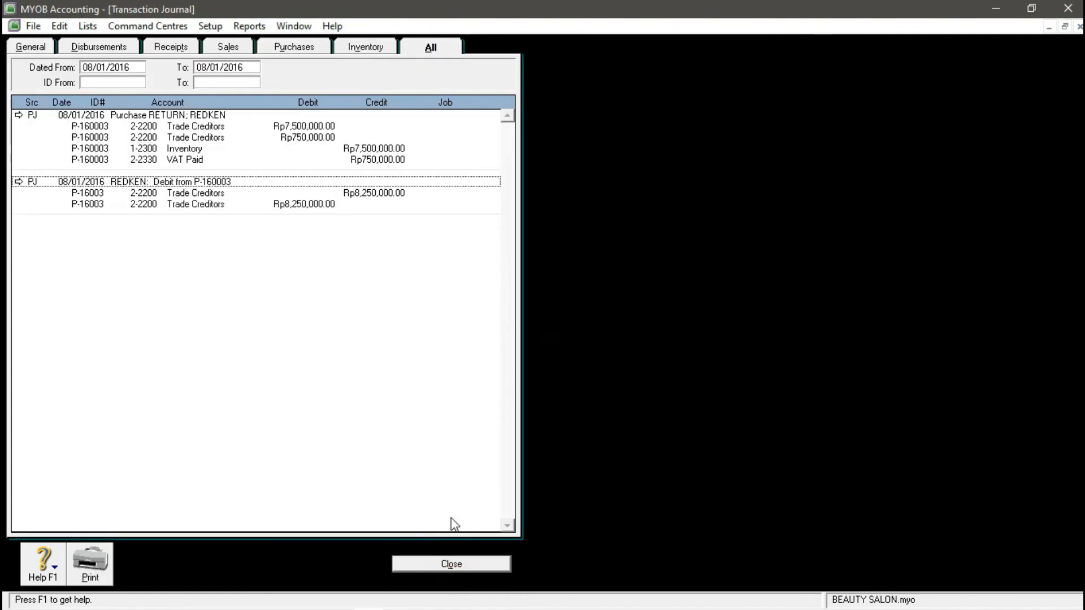
click(447, 565)
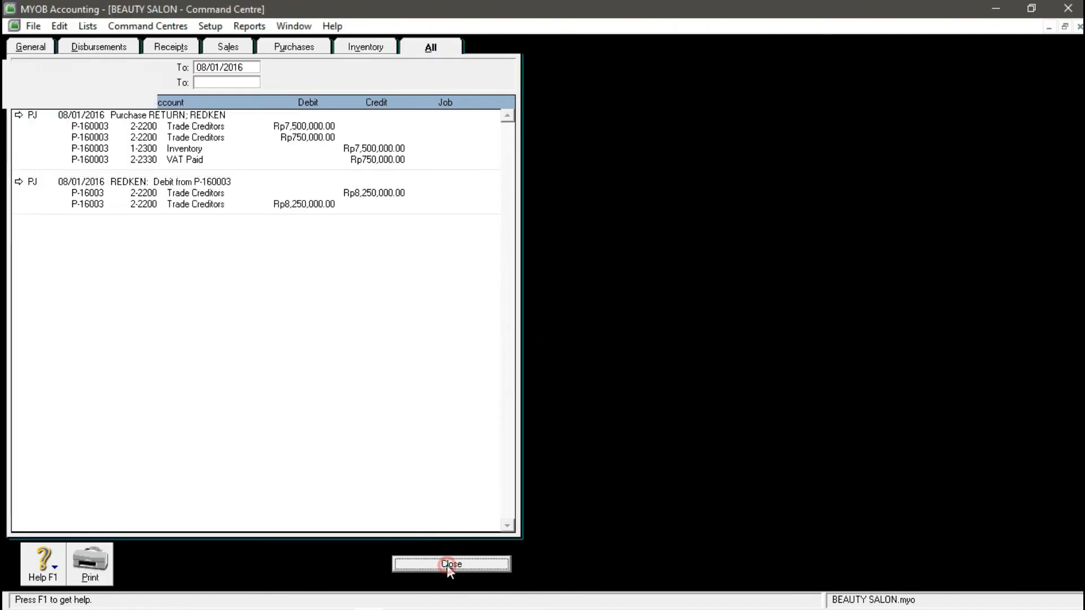
- Uncheck 'Lock Period: Disallow Entries Prior To' in the Security preferences and confirm
click(209, 26)
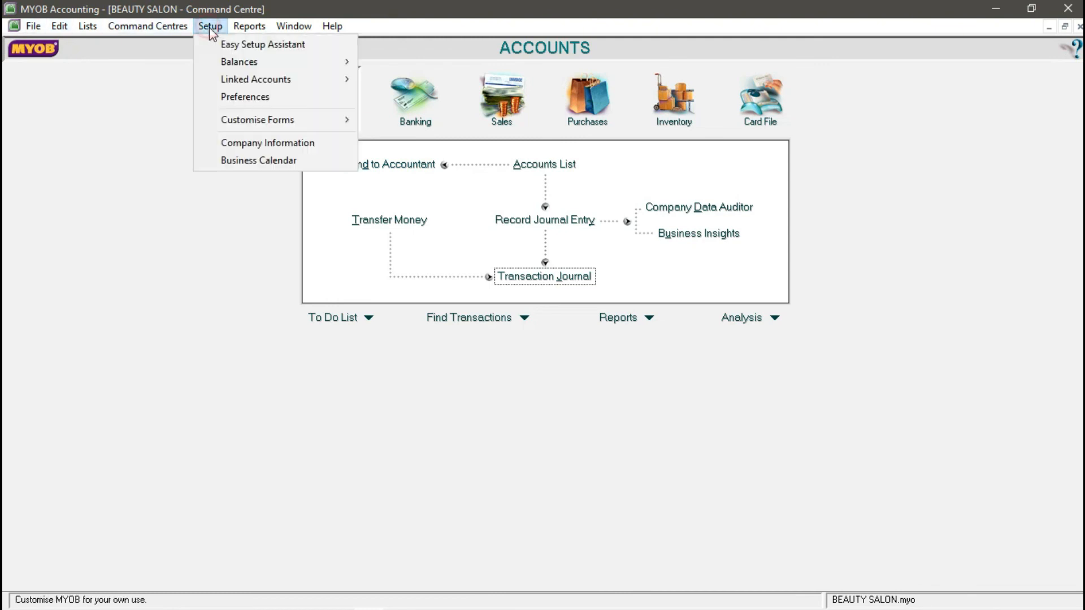
click(226, 94)
click(480, 55)
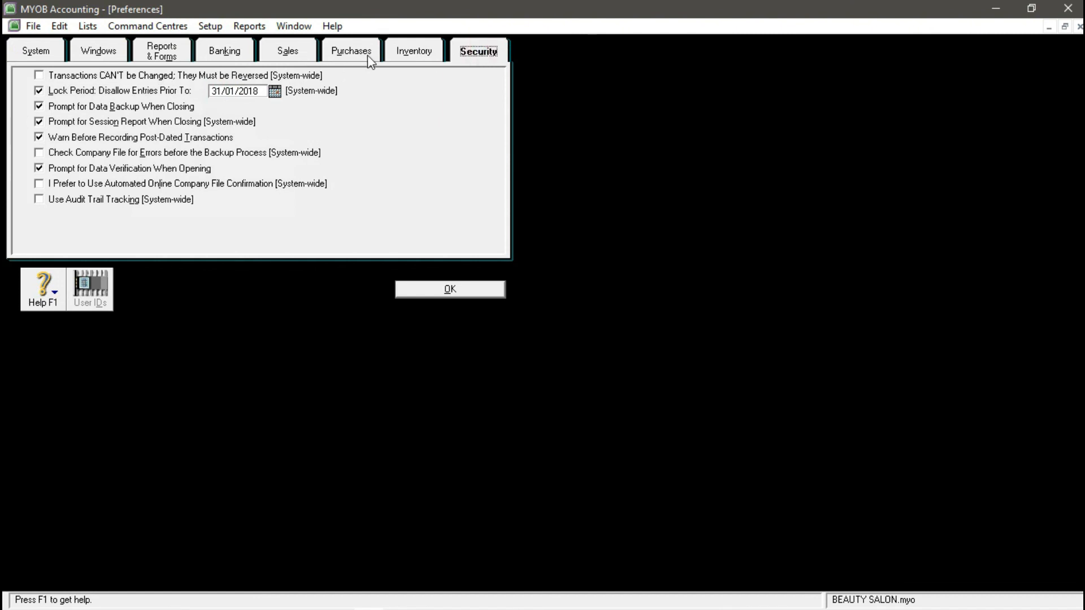
click(482, 53)
click(44, 91)
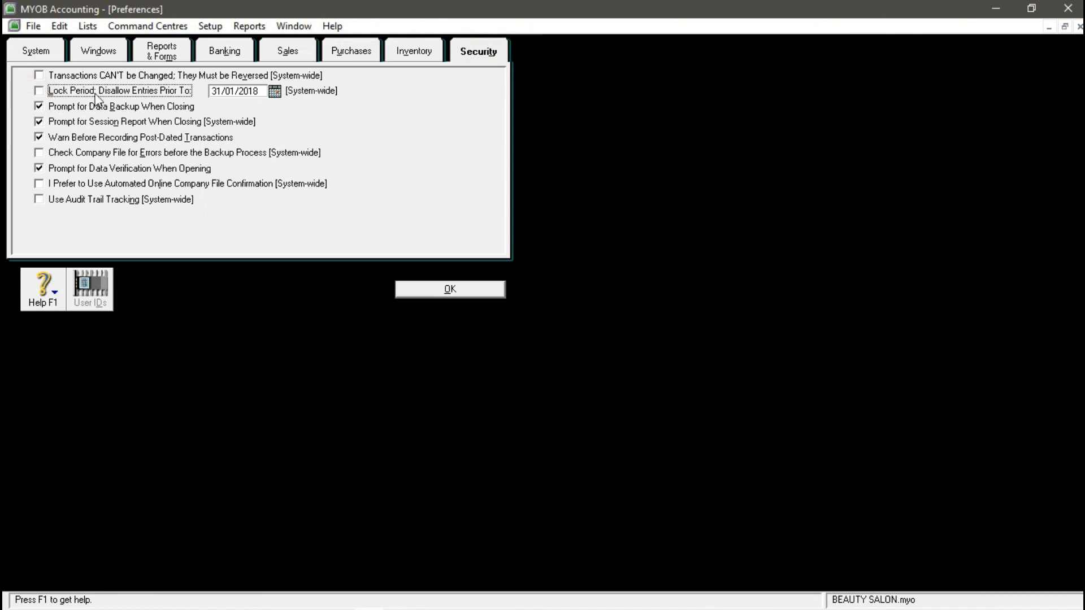
click(419, 290)
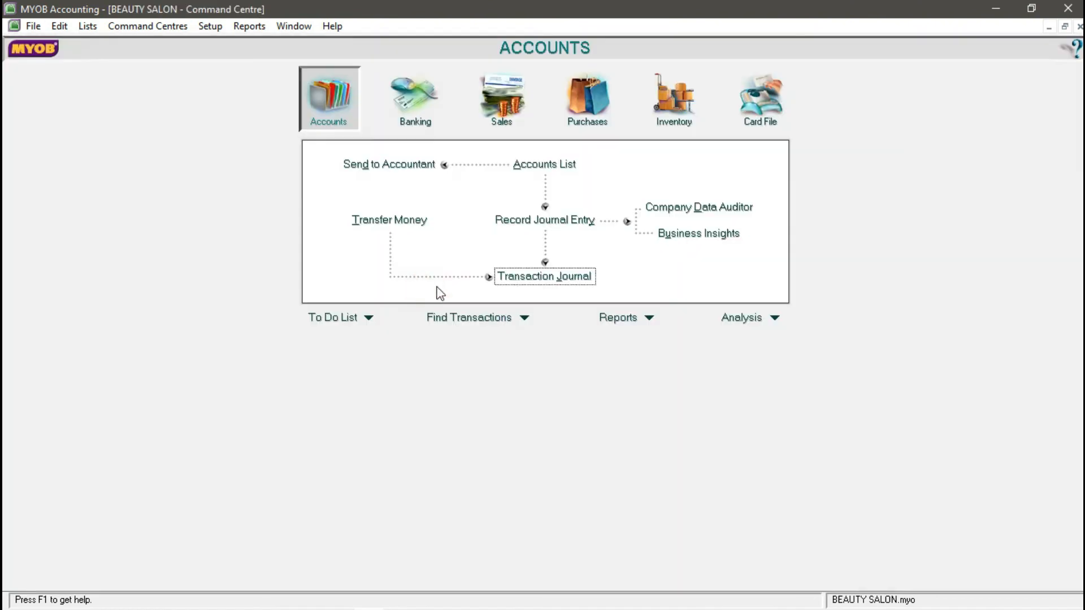
- Reopen the 08/01/2016 journal on All and delete the REDKEN debit settlement
click(532, 279)
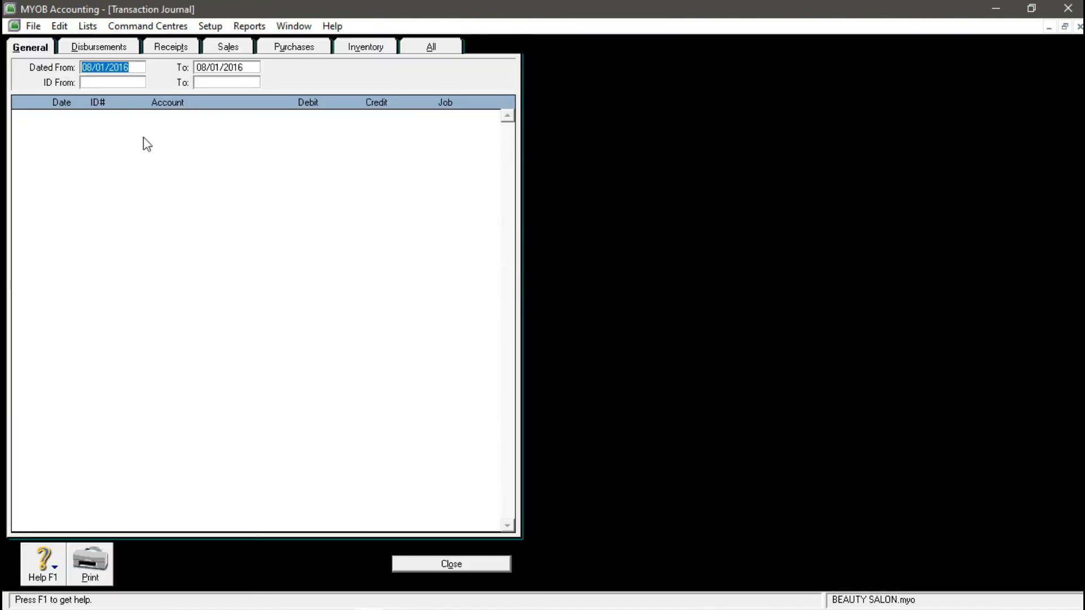
click(419, 48)
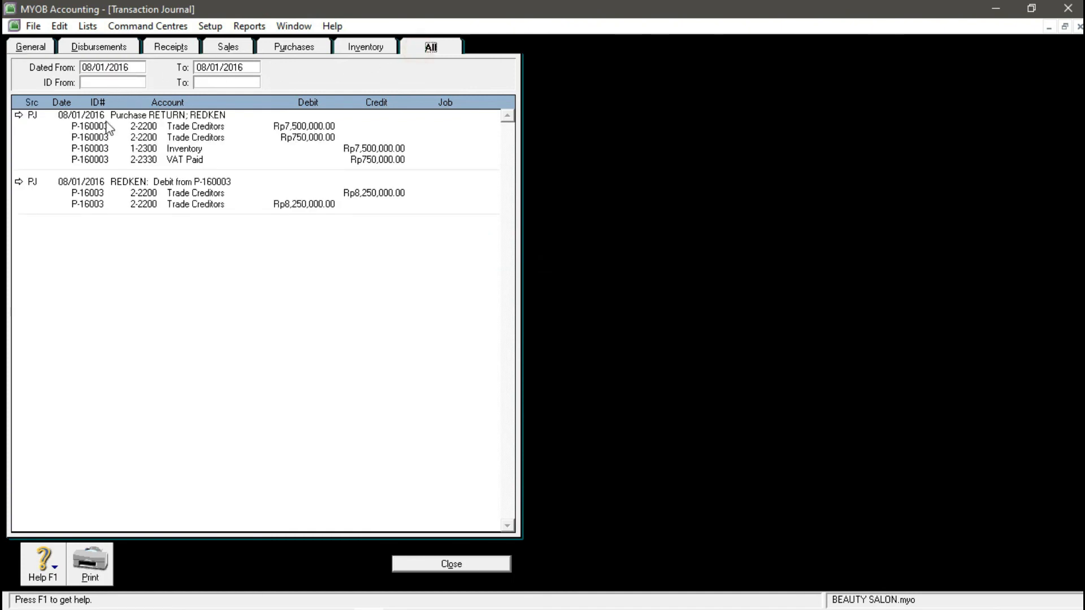
click(19, 181)
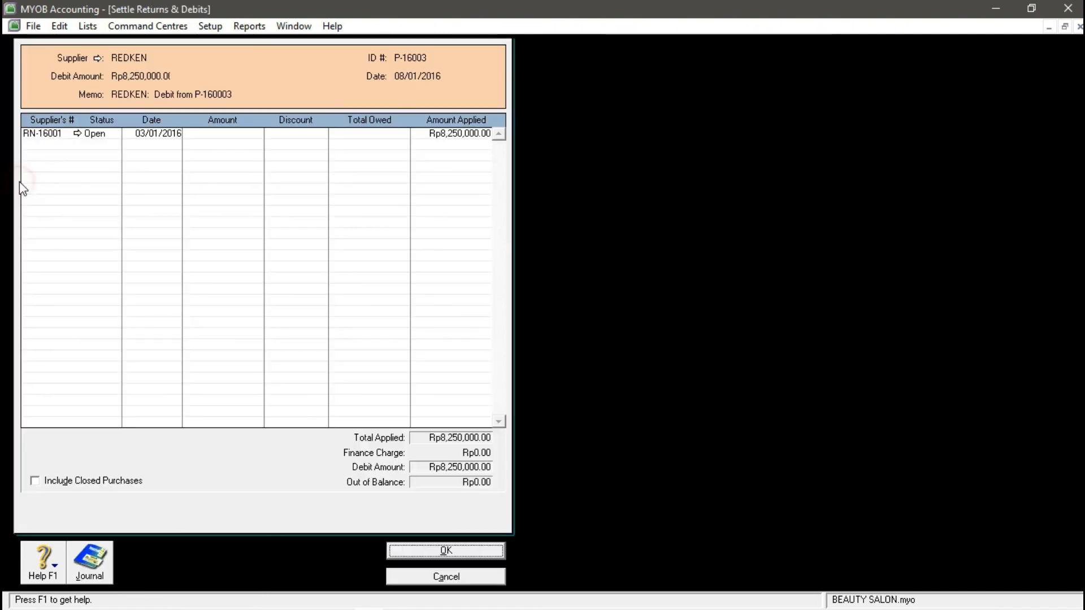
click(62, 26)
click(91, 136)
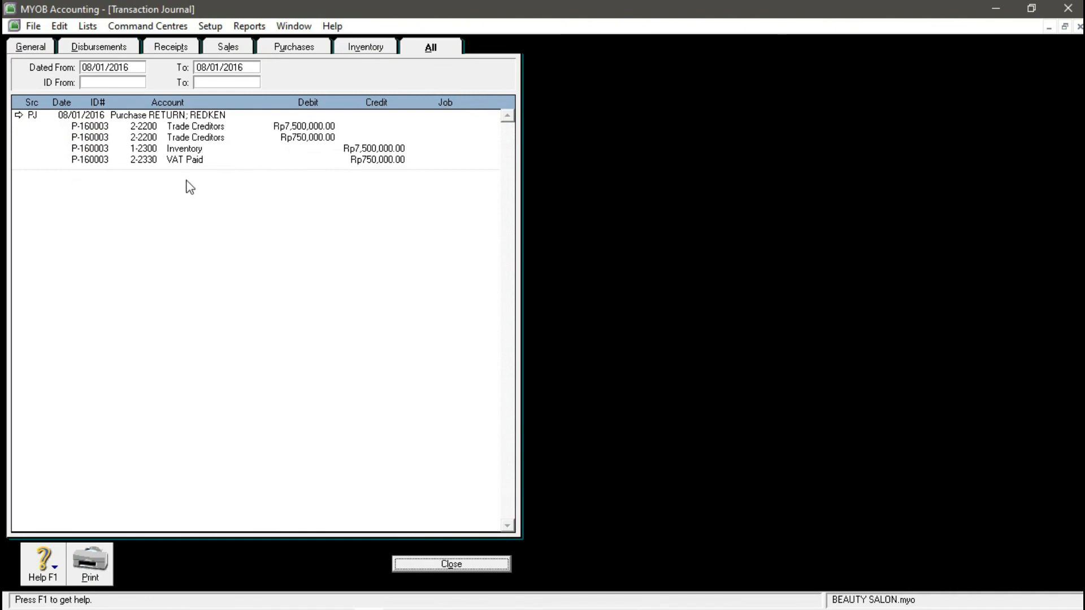
- Delete the REDKEN purchase return bill and close the now empty journal
click(18, 117)
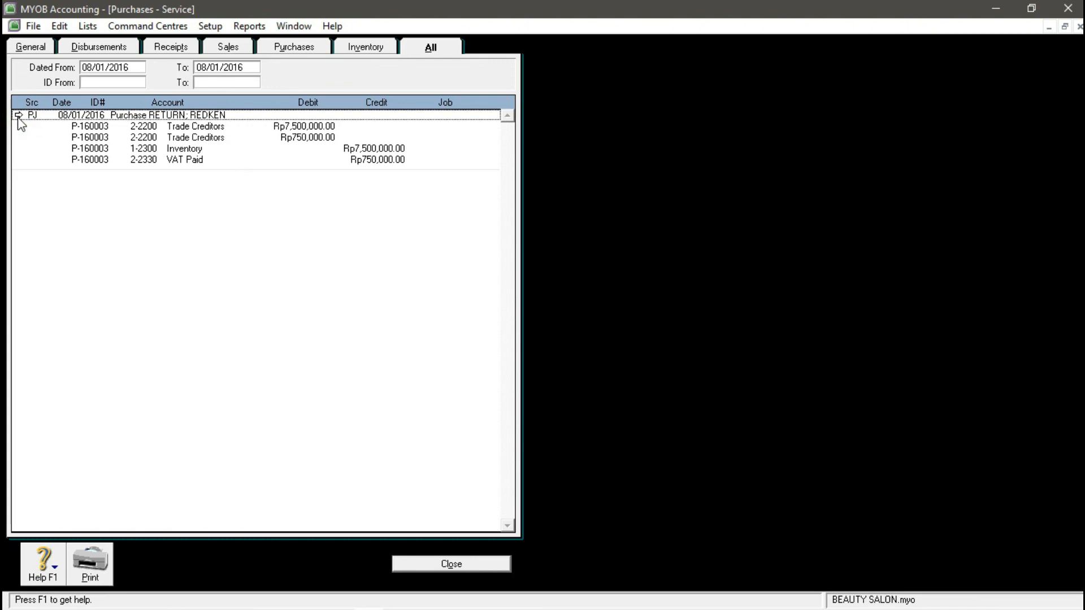
click(18, 116)
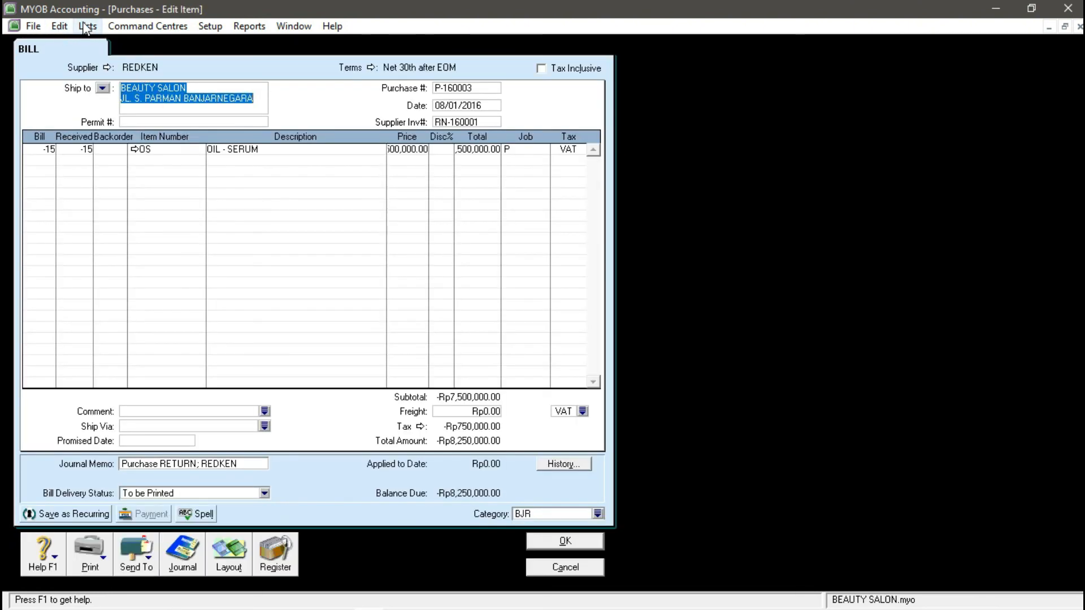
click(59, 26)
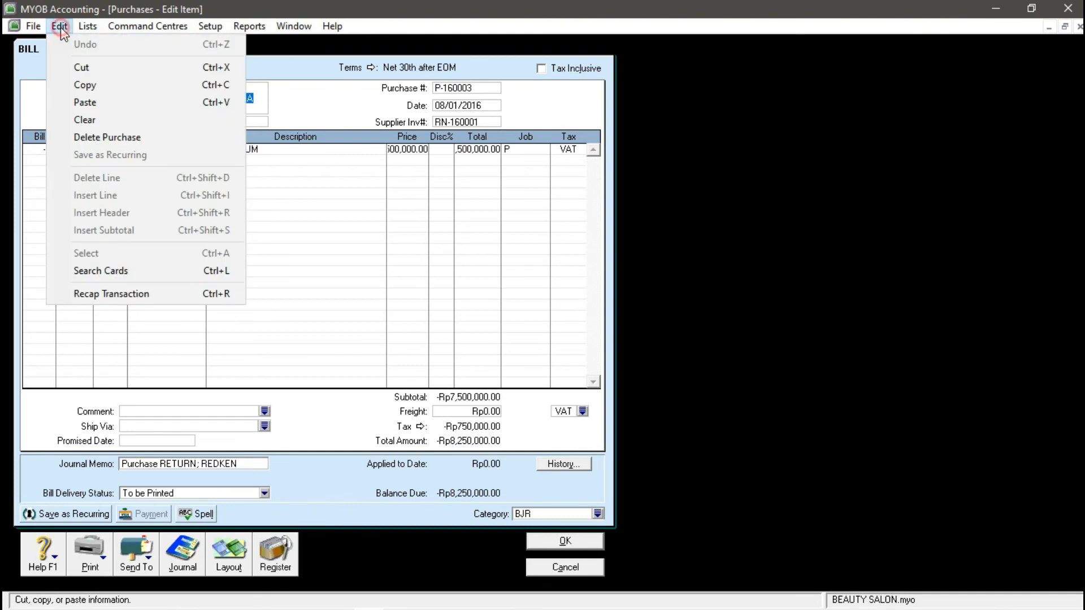
click(93, 138)
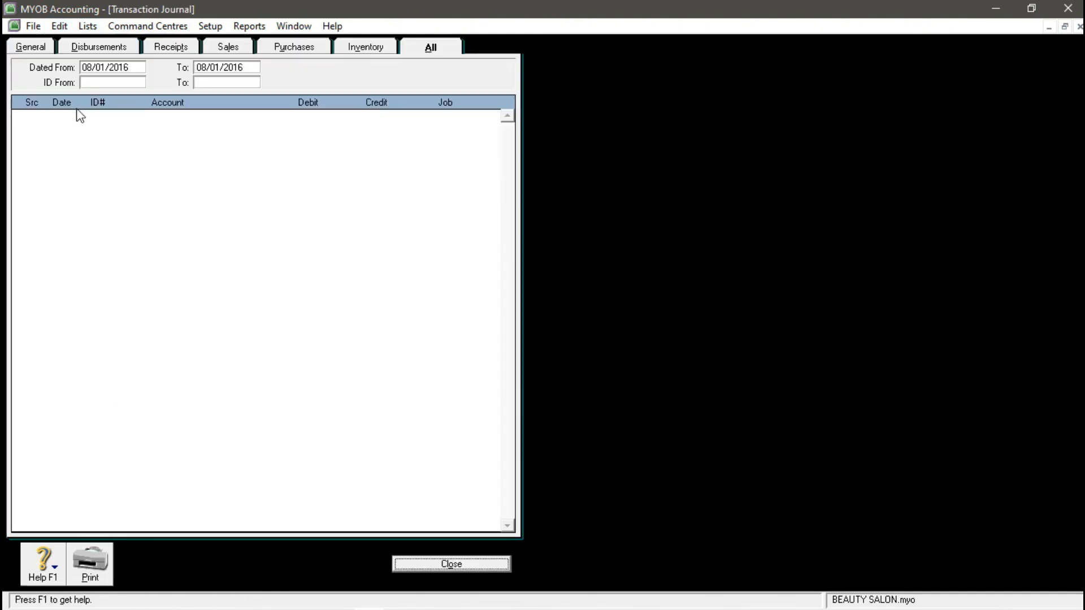
click(437, 561)
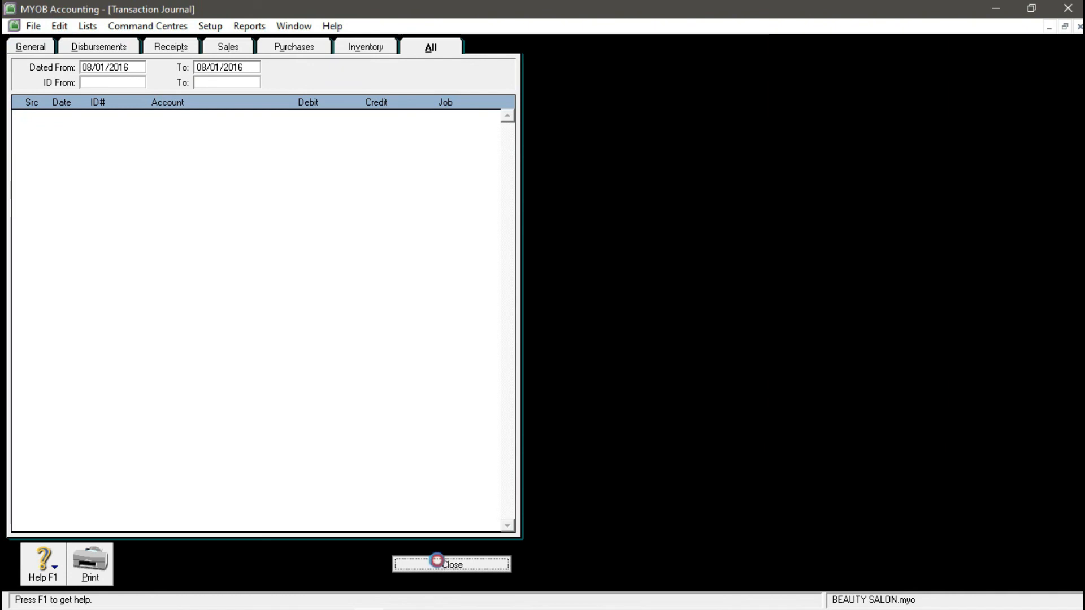
click(1032, 8)
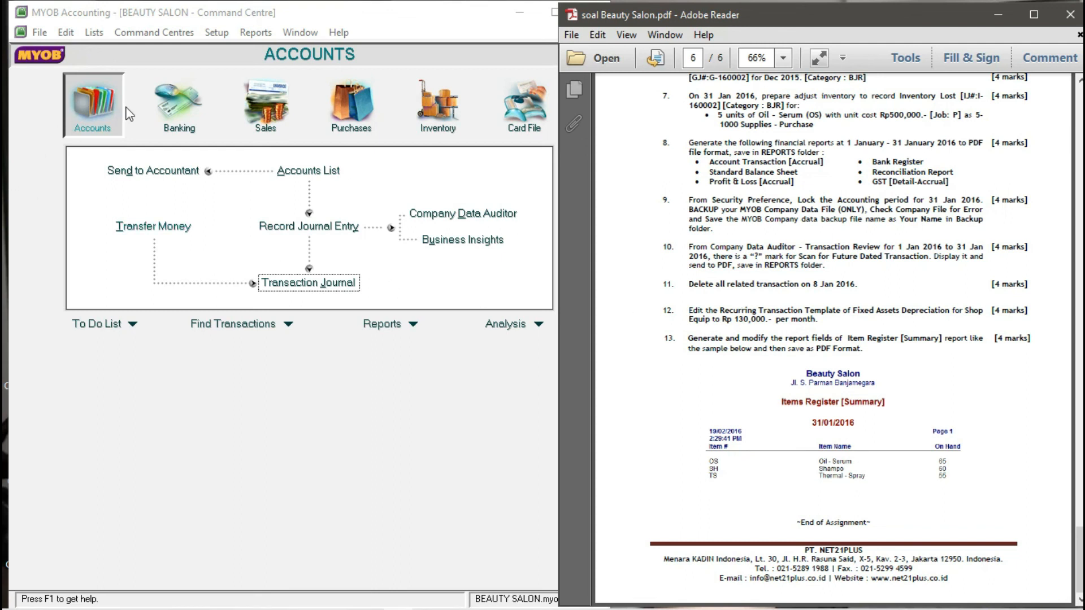
- Open the DEPRECIATION (JANUARY) template from the Recurring Transactions list
click(217, 429)
click(92, 32)
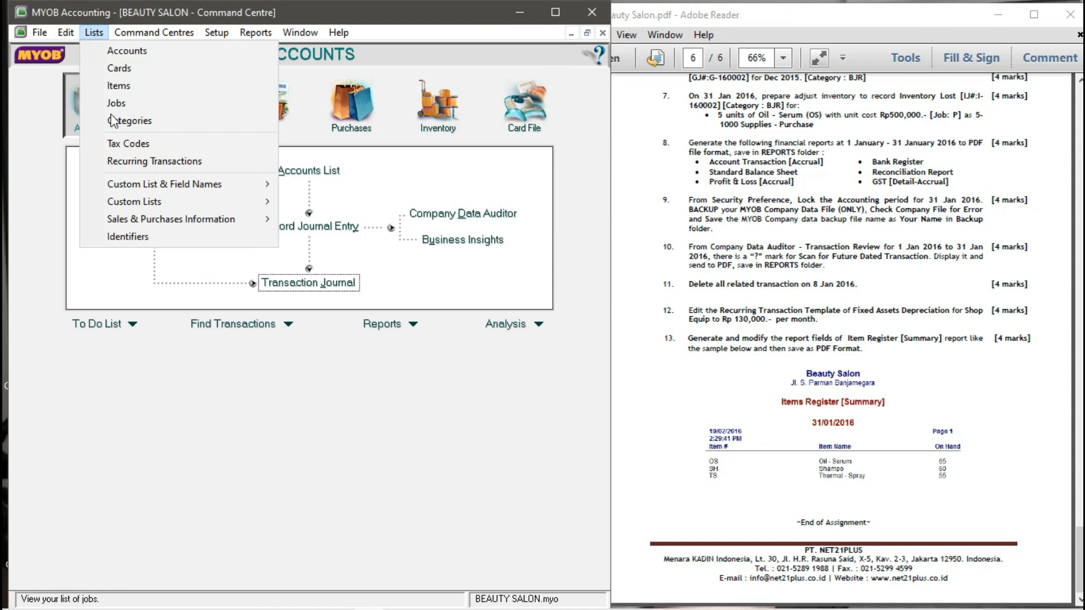
click(116, 160)
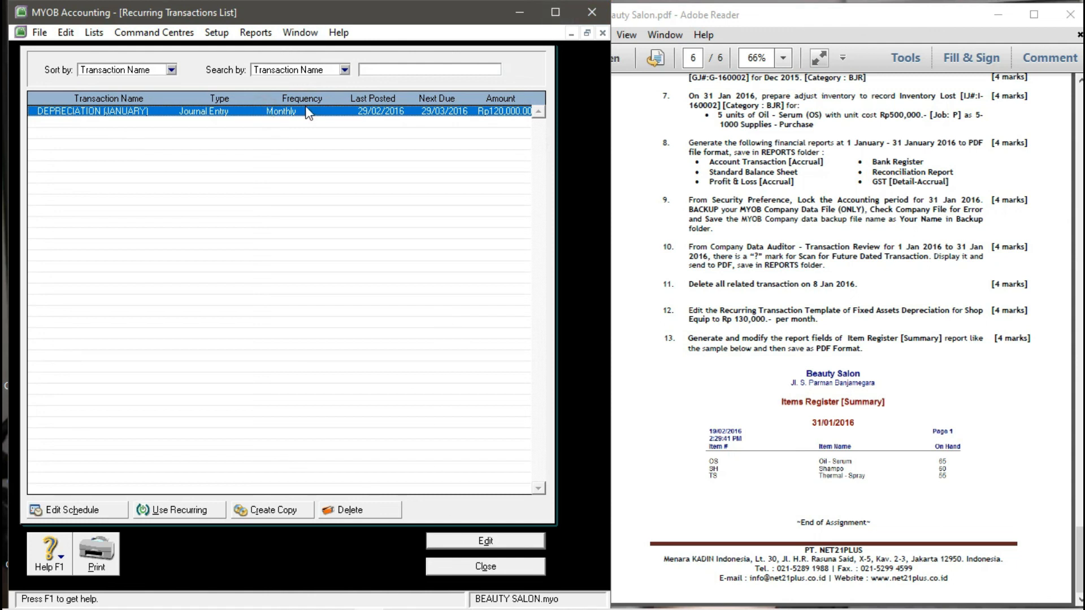
click(466, 543)
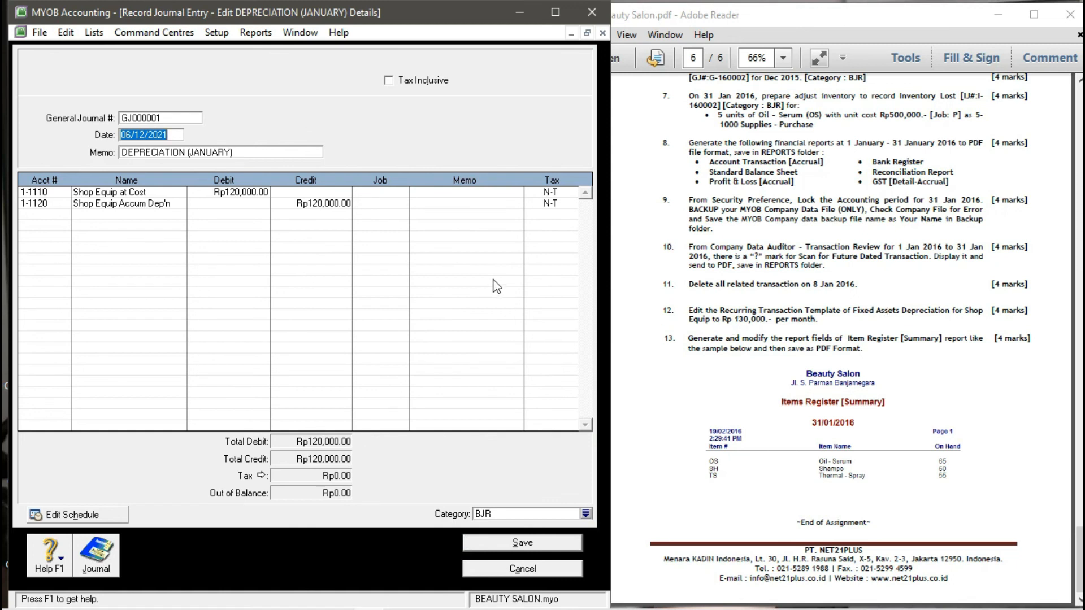
click(558, 14)
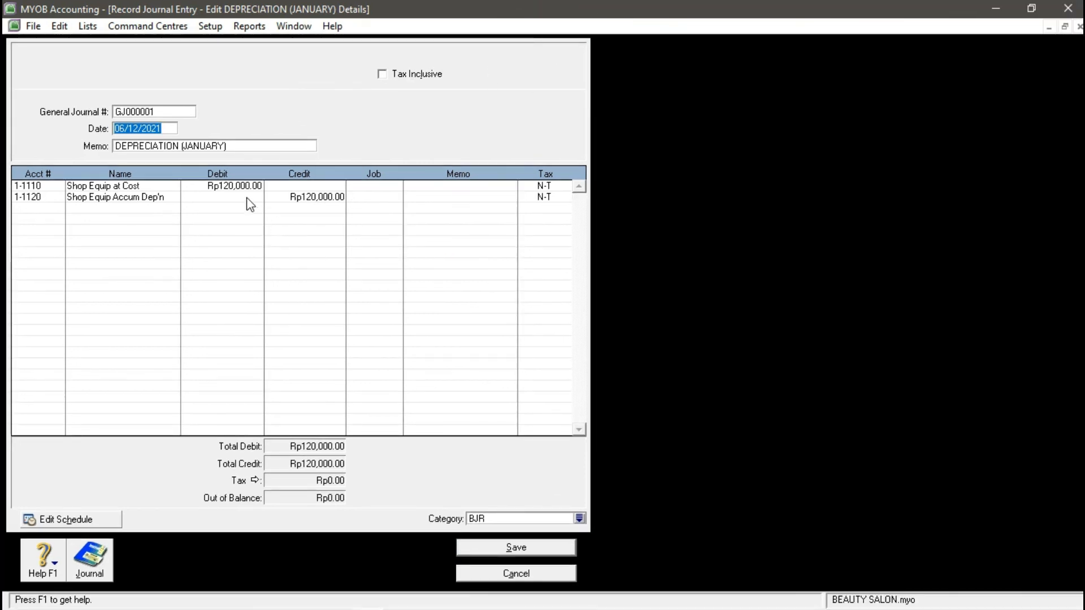
- Change its debit and credit from Rp120,000.00 to Rp130,000.00, save, and close the list
click(233, 188)
text(1)
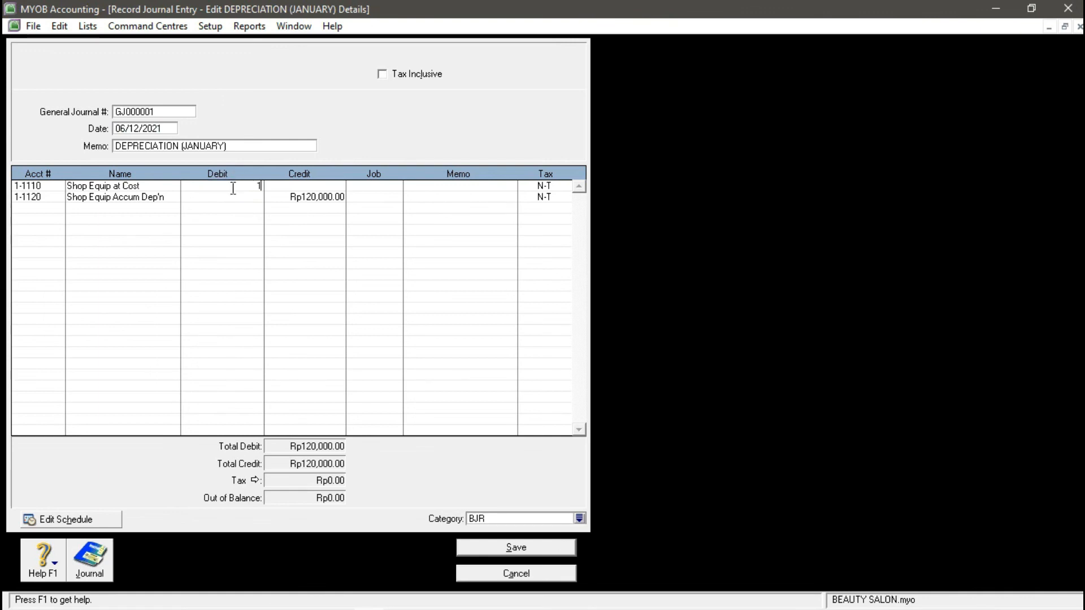
text(30,0000)
key(Return)
click(318, 203)
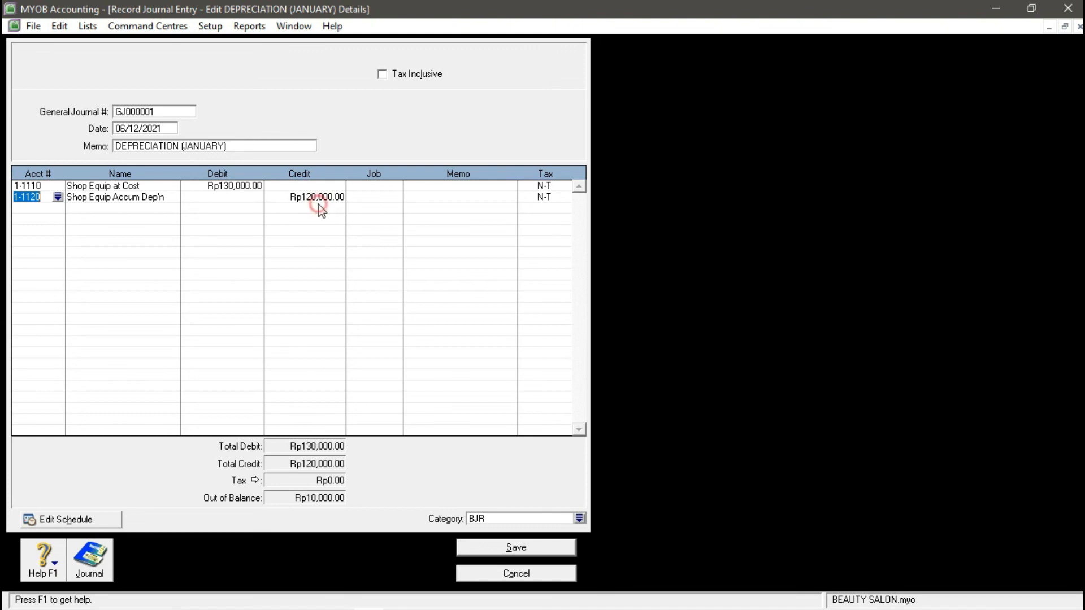
click(319, 205)
text(13)
key(Return)
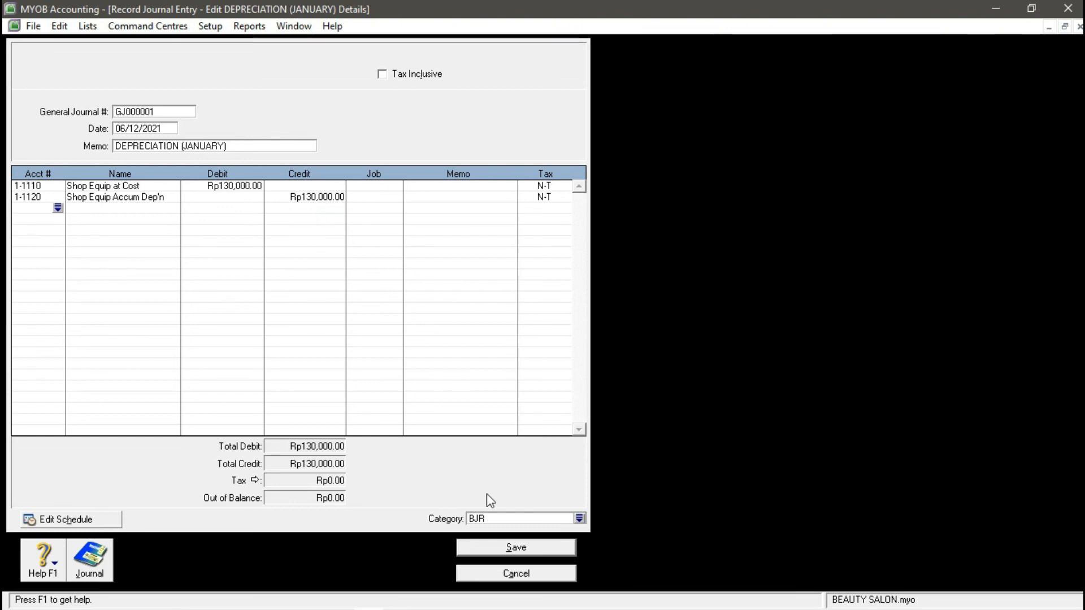
click(503, 555)
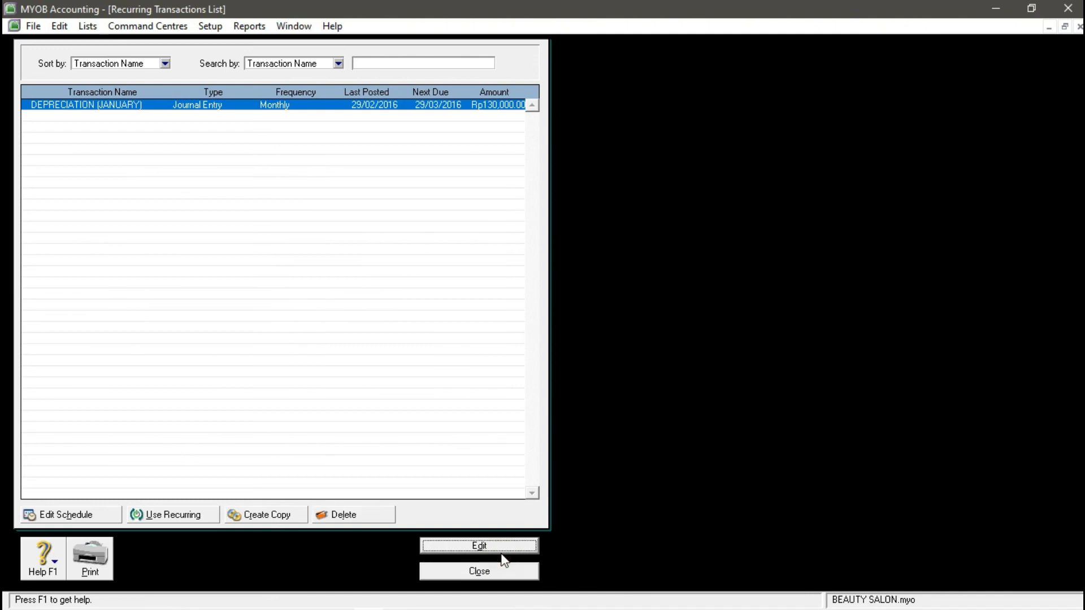
click(482, 571)
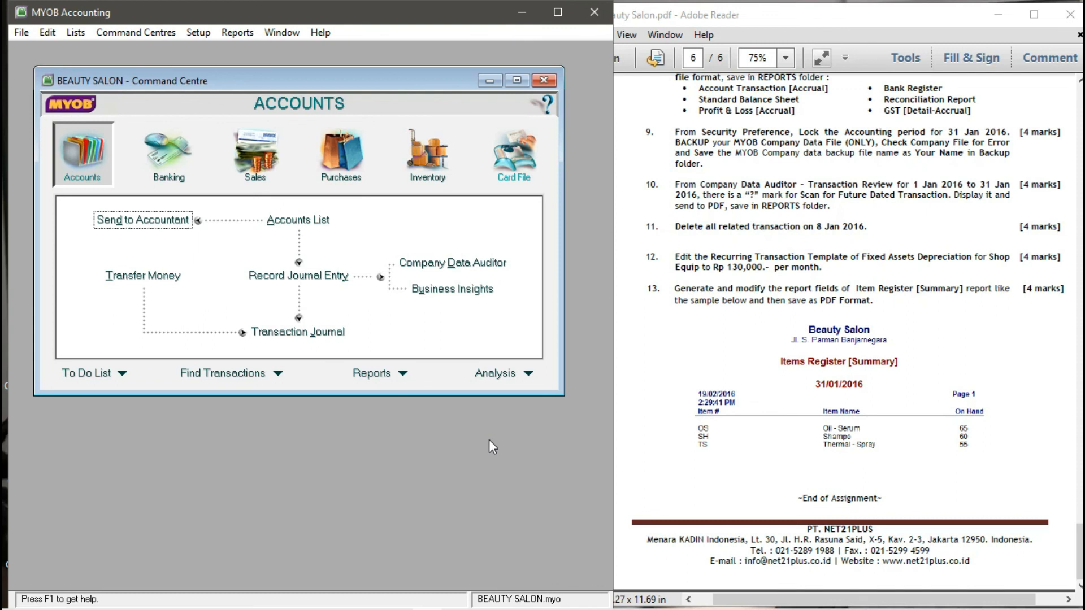
- Maximise MYOB and the Command Centre, then open the Inventory reports index
click(558, 12)
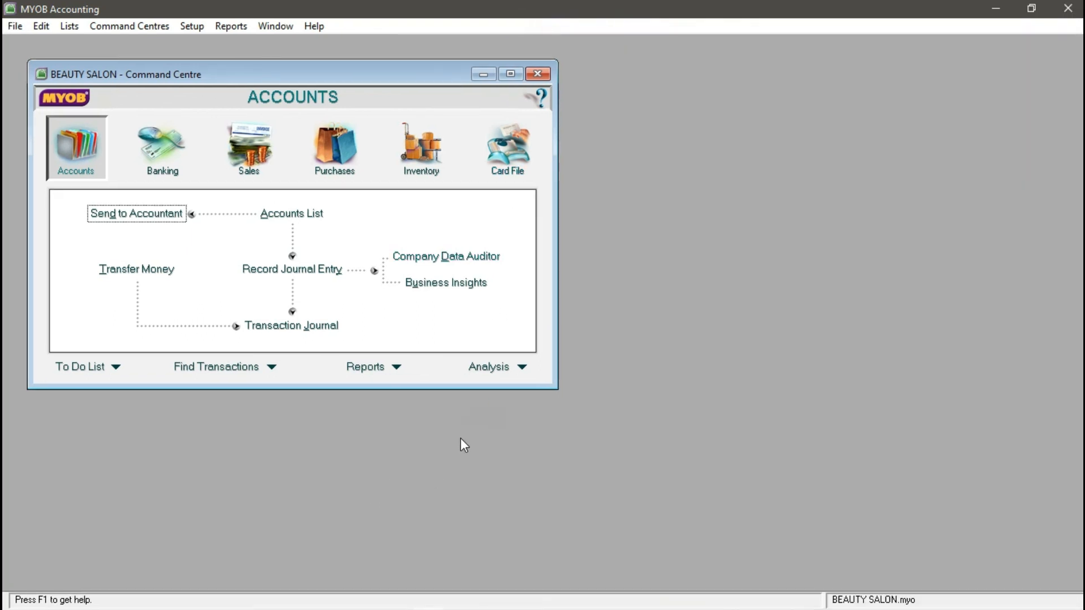
click(510, 74)
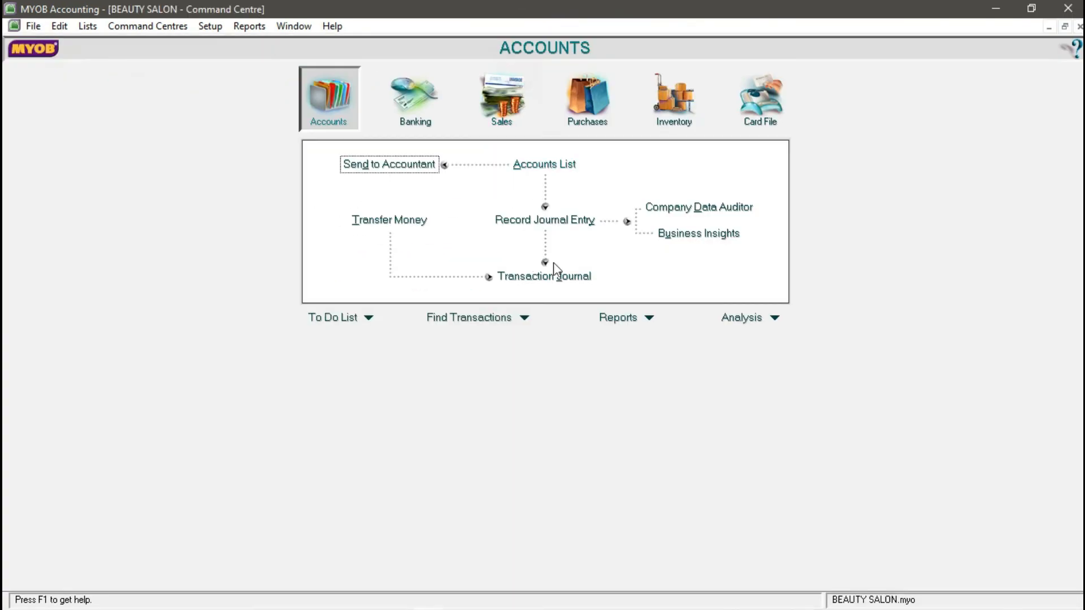
click(647, 318)
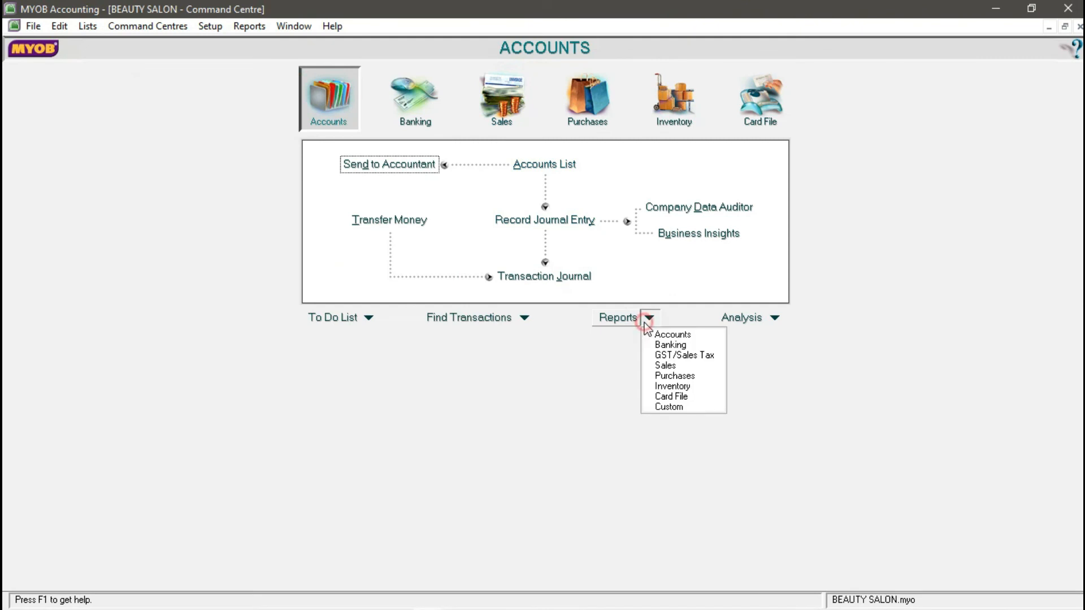
click(680, 389)
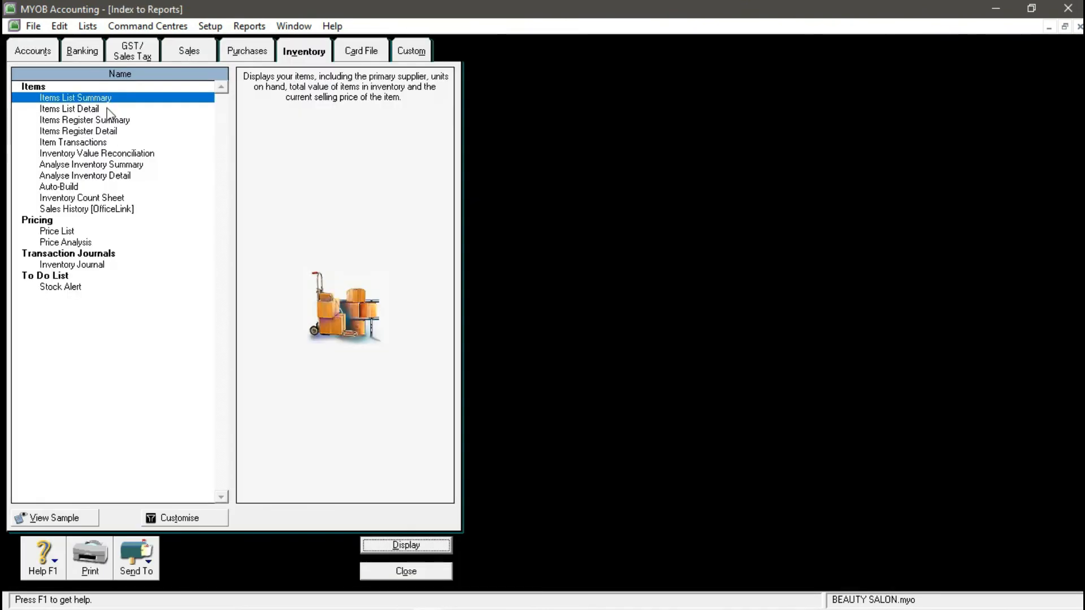
- Display the Items Register Summary with the Current Value field removed
click(107, 120)
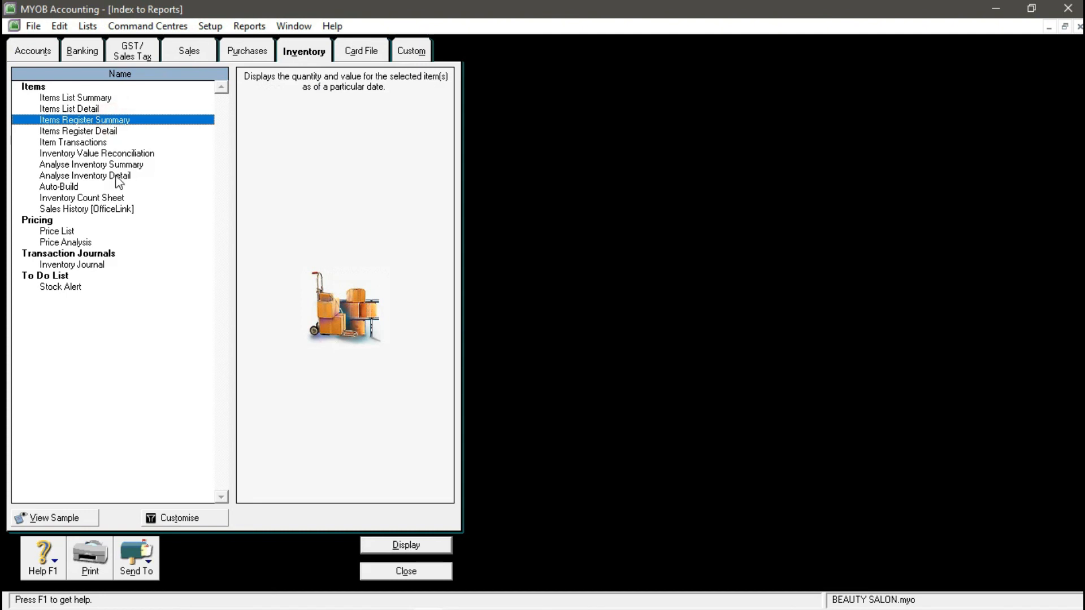
click(181, 519)
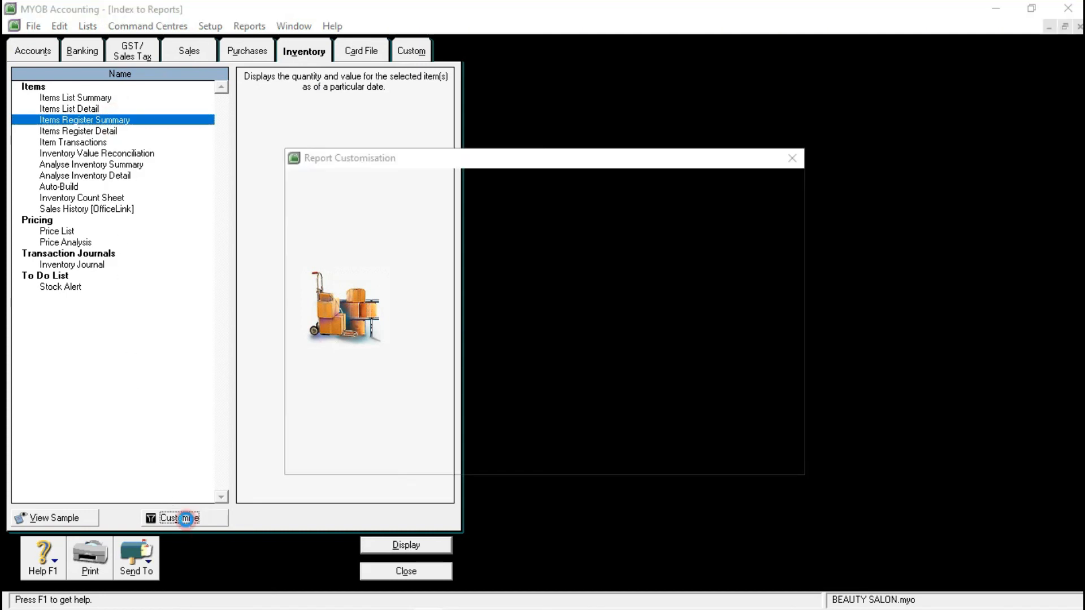
click(415, 255)
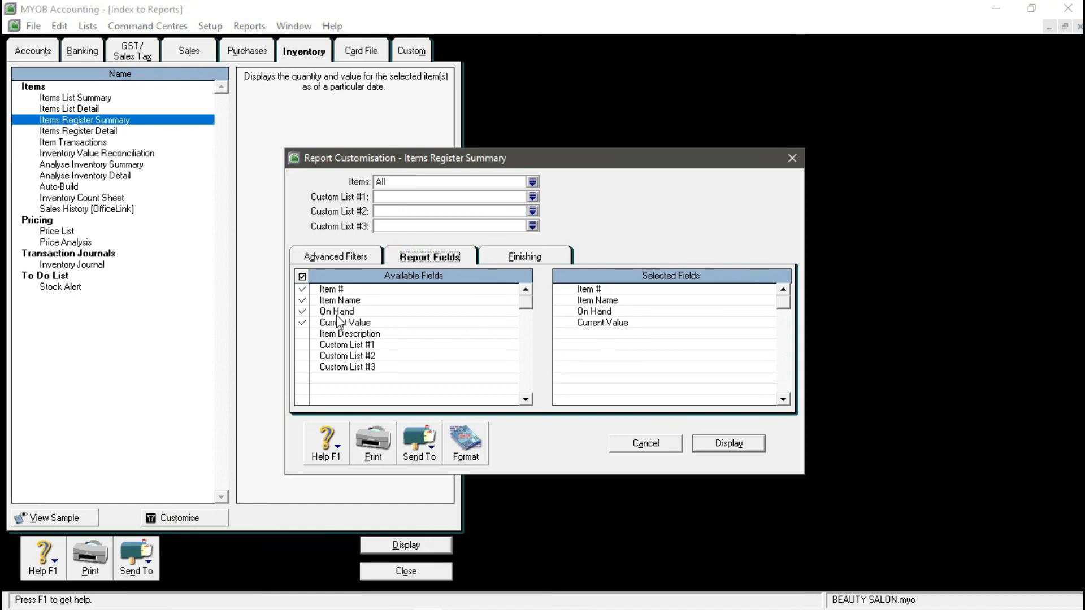
click(303, 323)
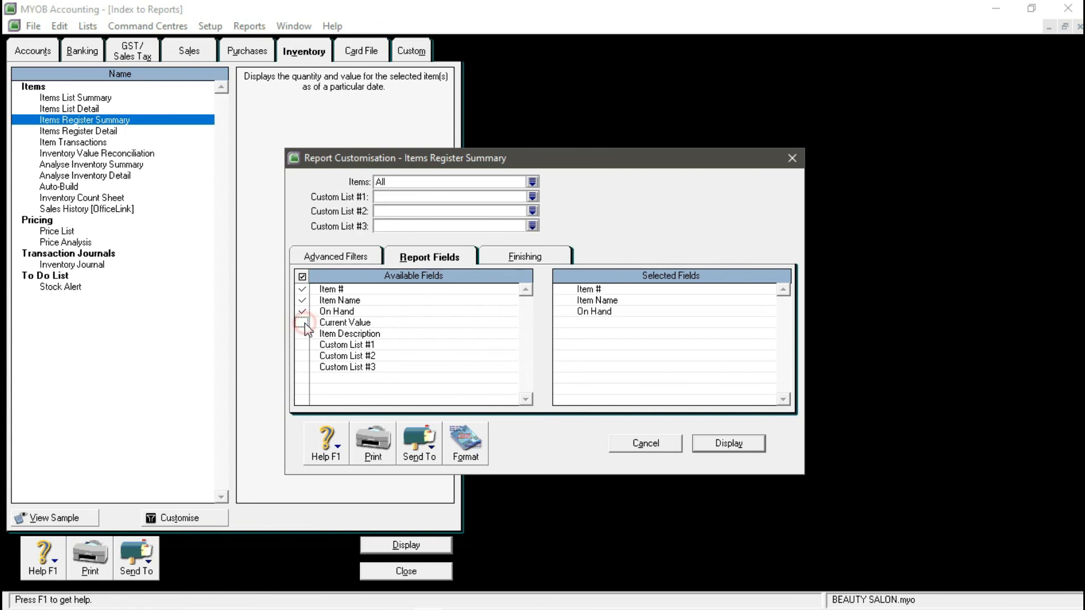
click(739, 443)
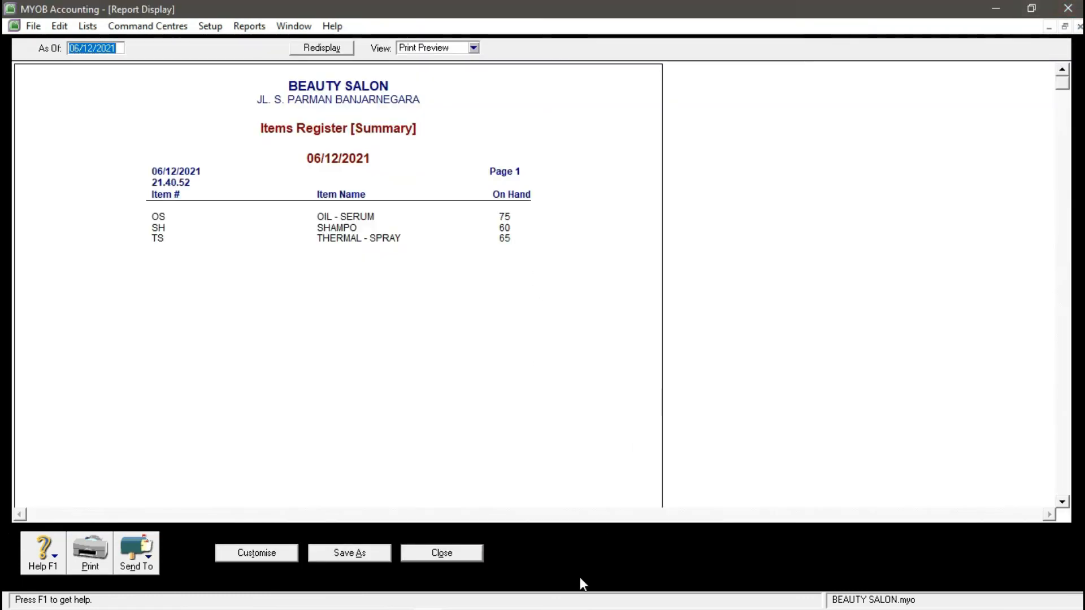
- Check the assignment PDF, then redate the report as of 31/01/2016
mouse_move(421, 600)
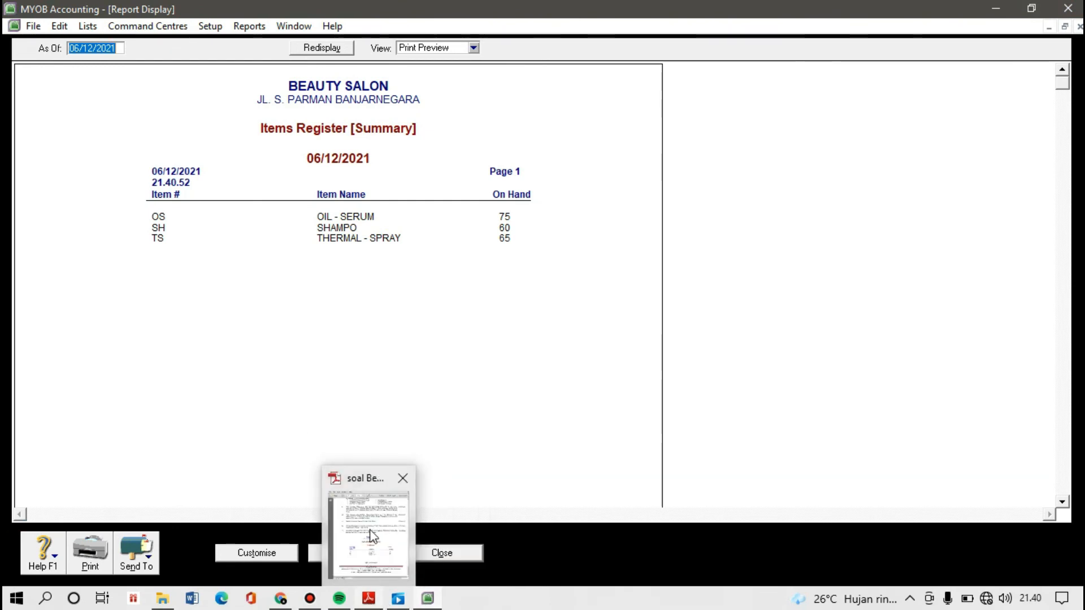
click(368, 598)
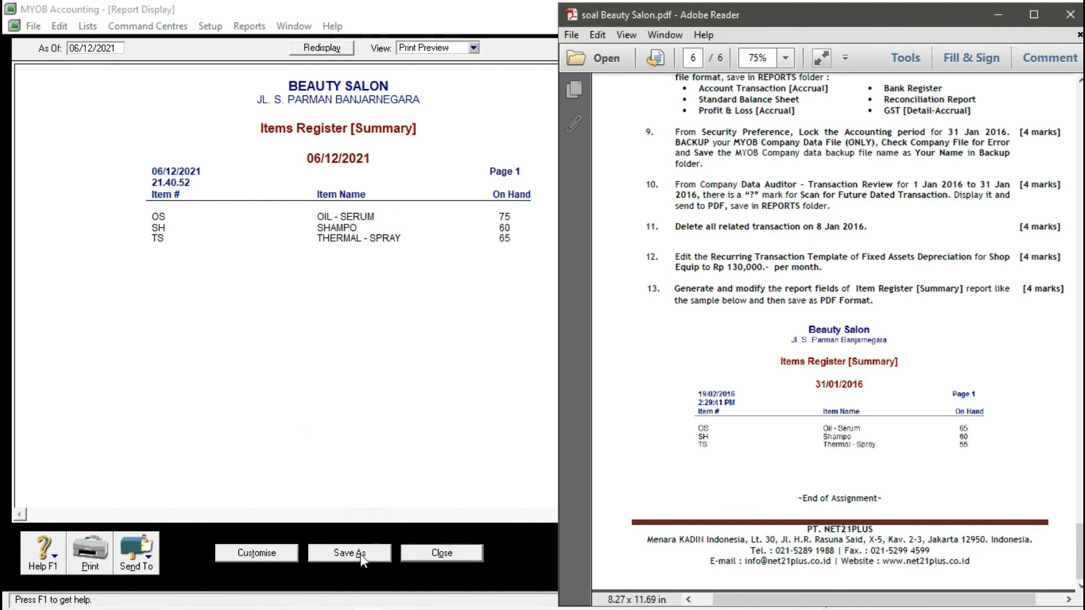
click(270, 551)
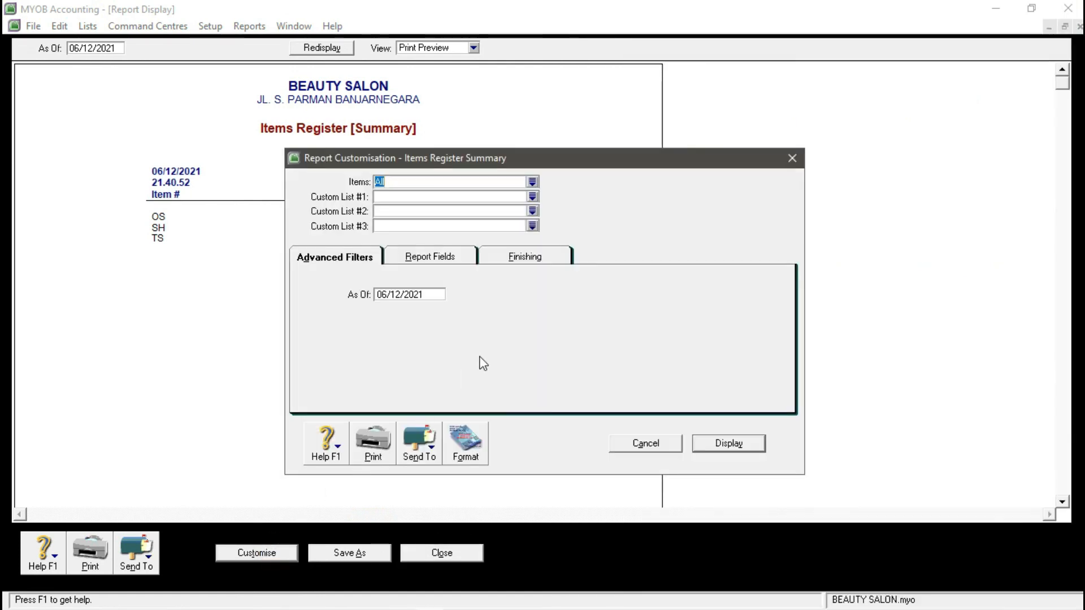
click(411, 296)
text(31/01/2016)
key(Return)
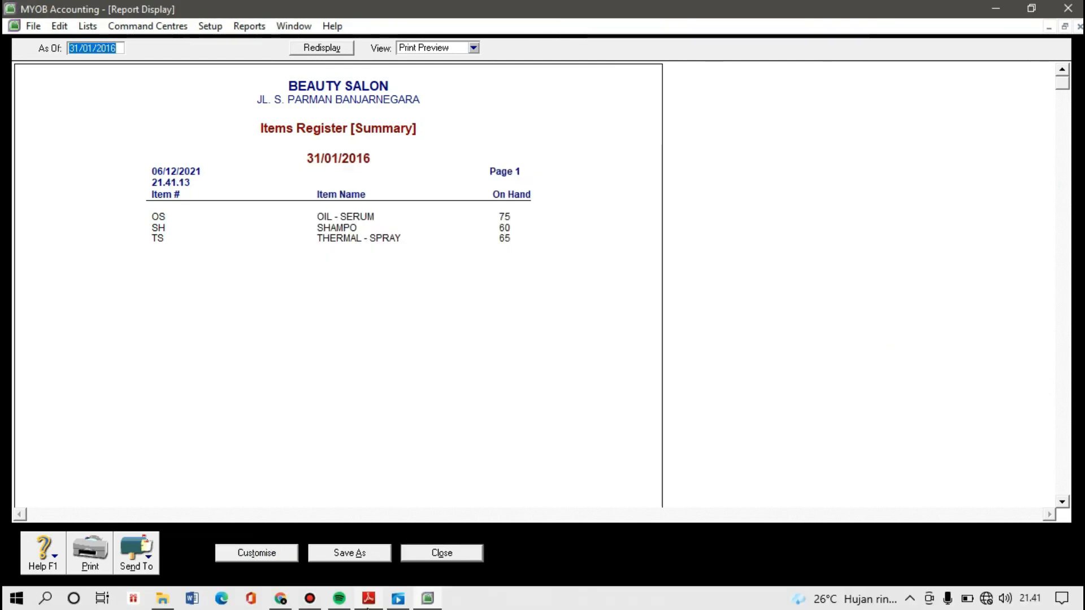
- Compare the report against the assignment sample, then choose PDF export
mouse_move(369, 599)
click(402, 517)
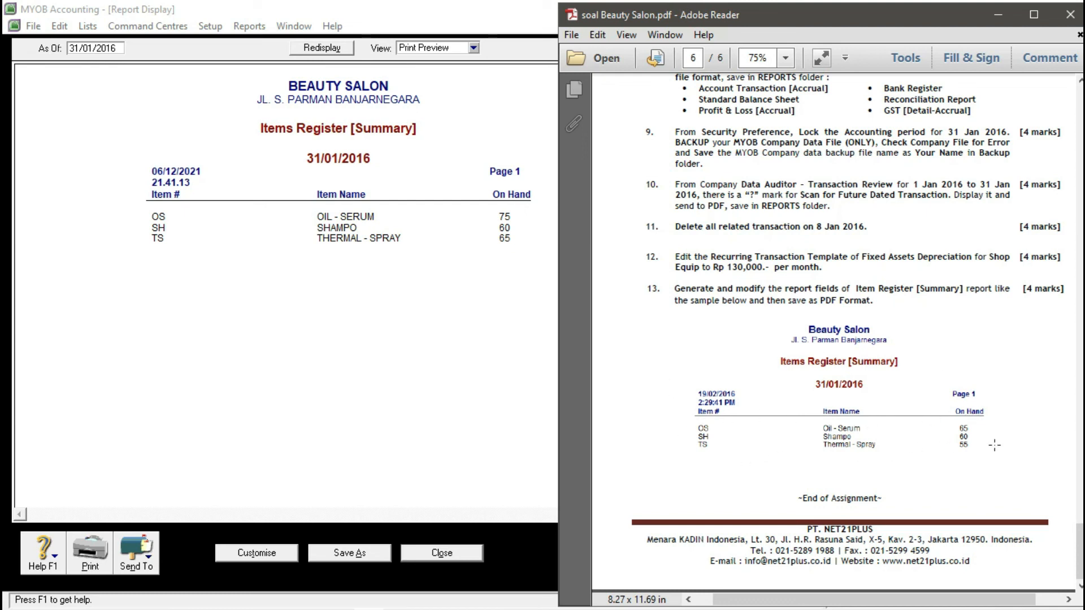
click(503, 368)
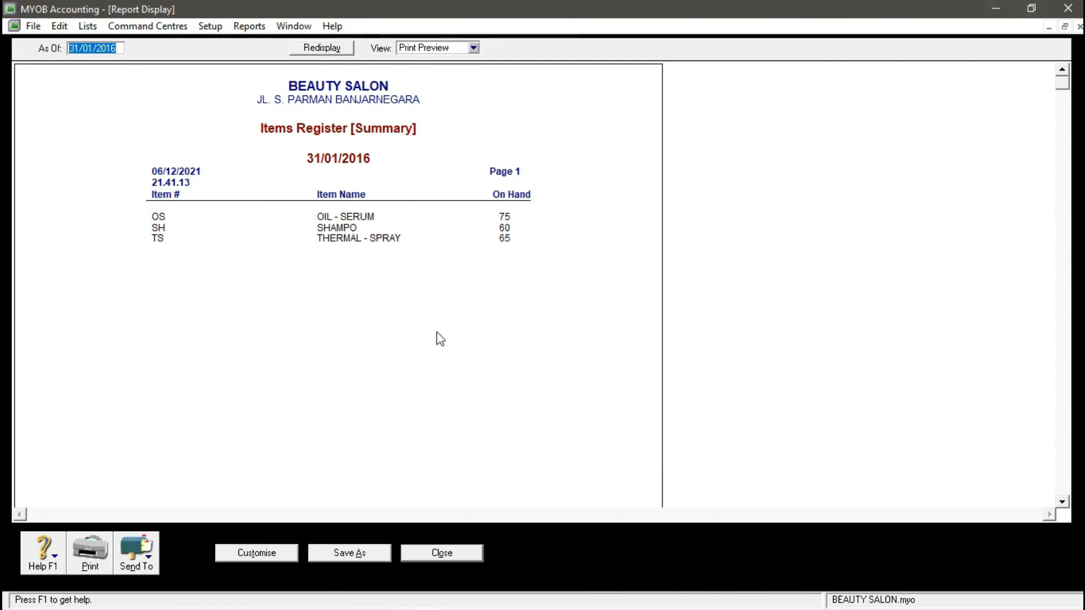
click(139, 558)
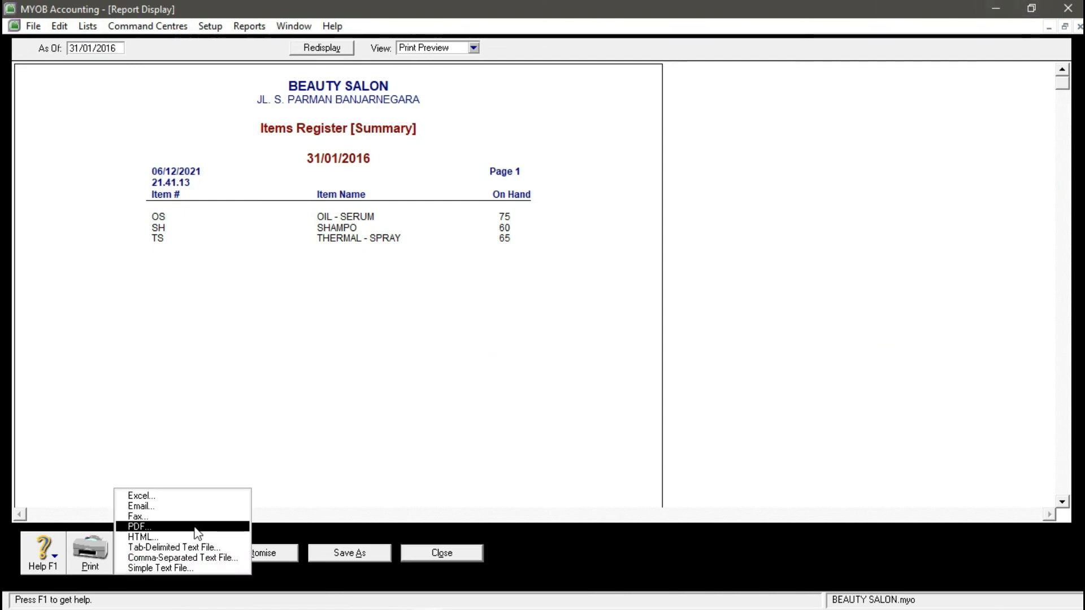
- Save the report as a PDF in REPORTS with the student's name appended, then close it
click(194, 527)
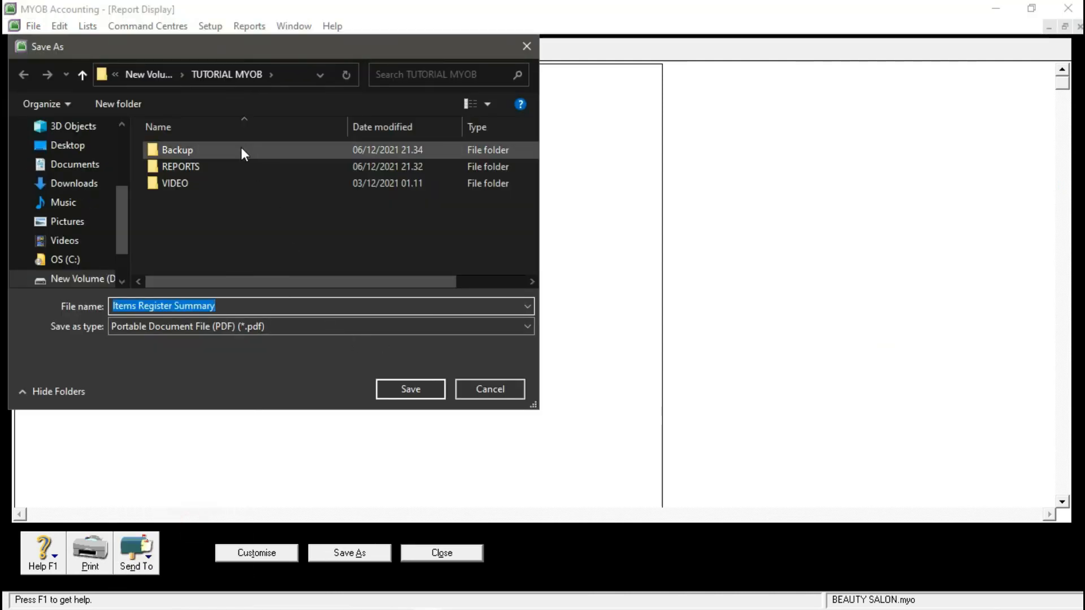
click(217, 165)
double_click(217, 165)
click(246, 307)
double_click(246, 307)
click(246, 307)
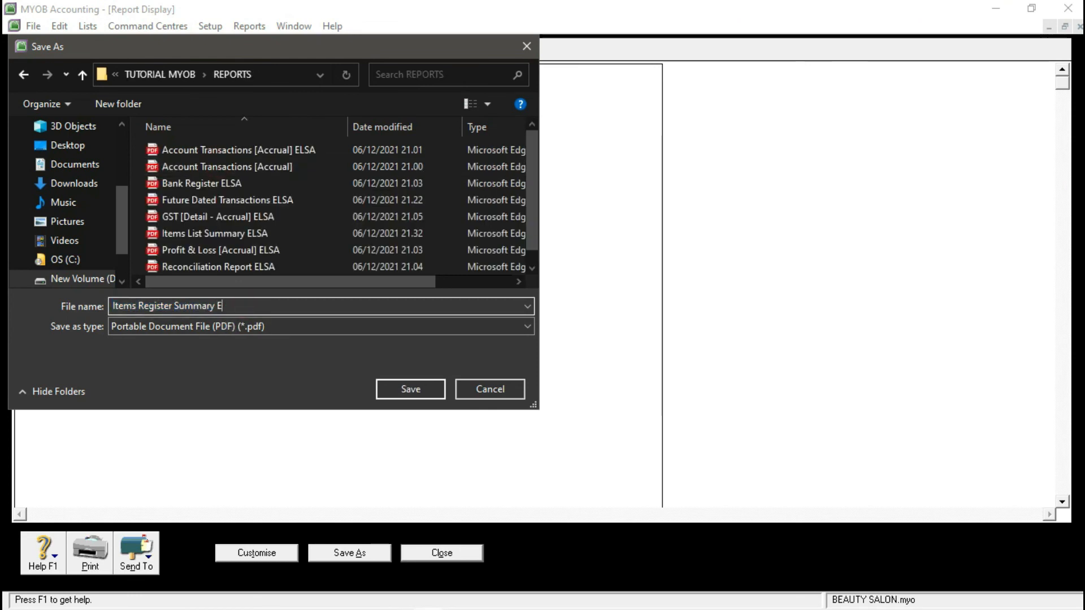
text(ELSA)
key(Return)
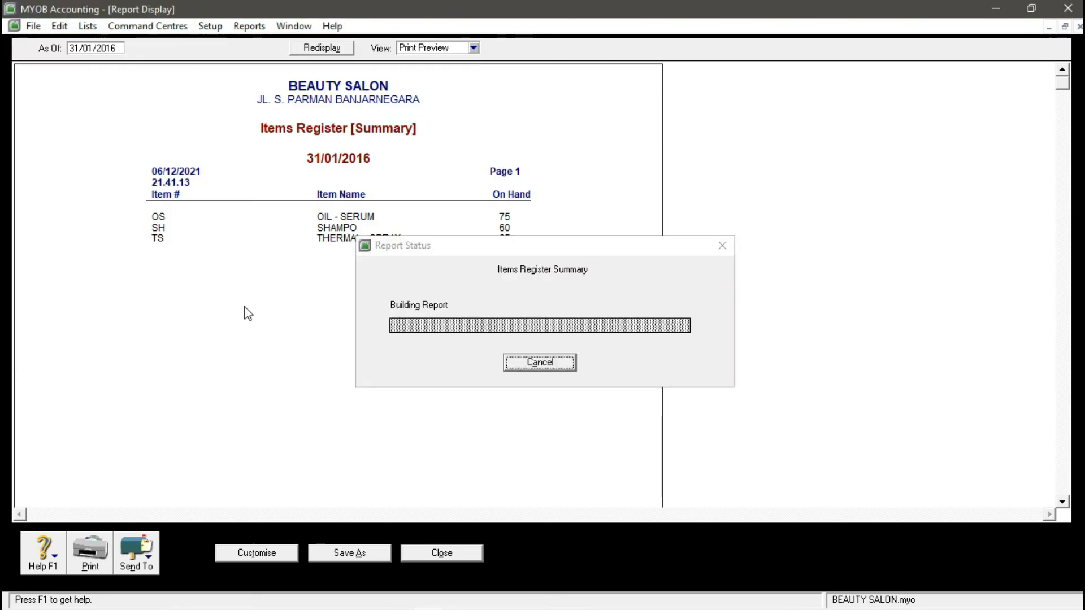
click(456, 553)
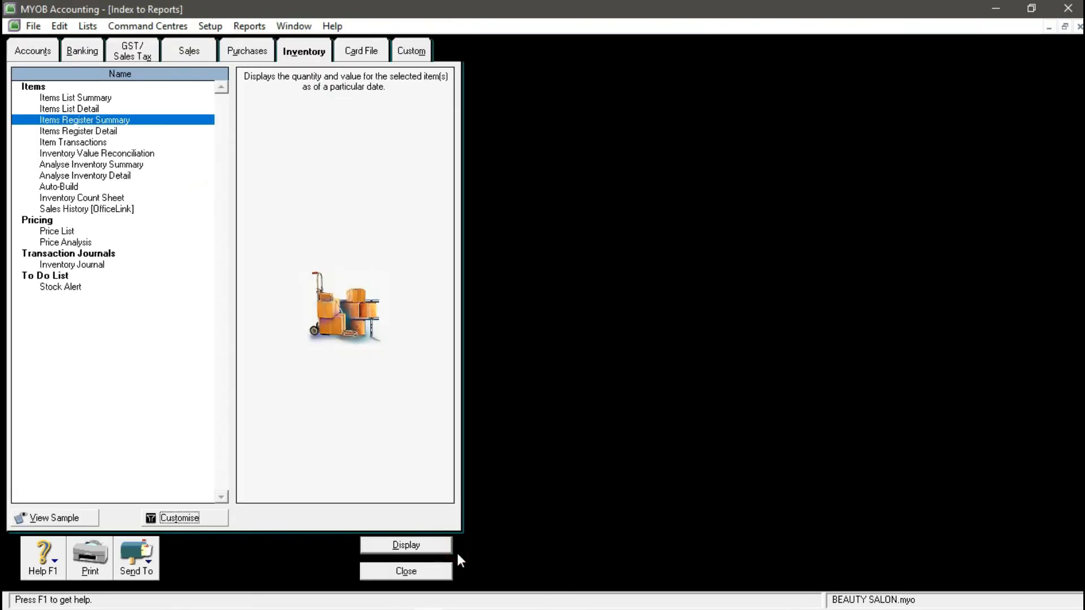